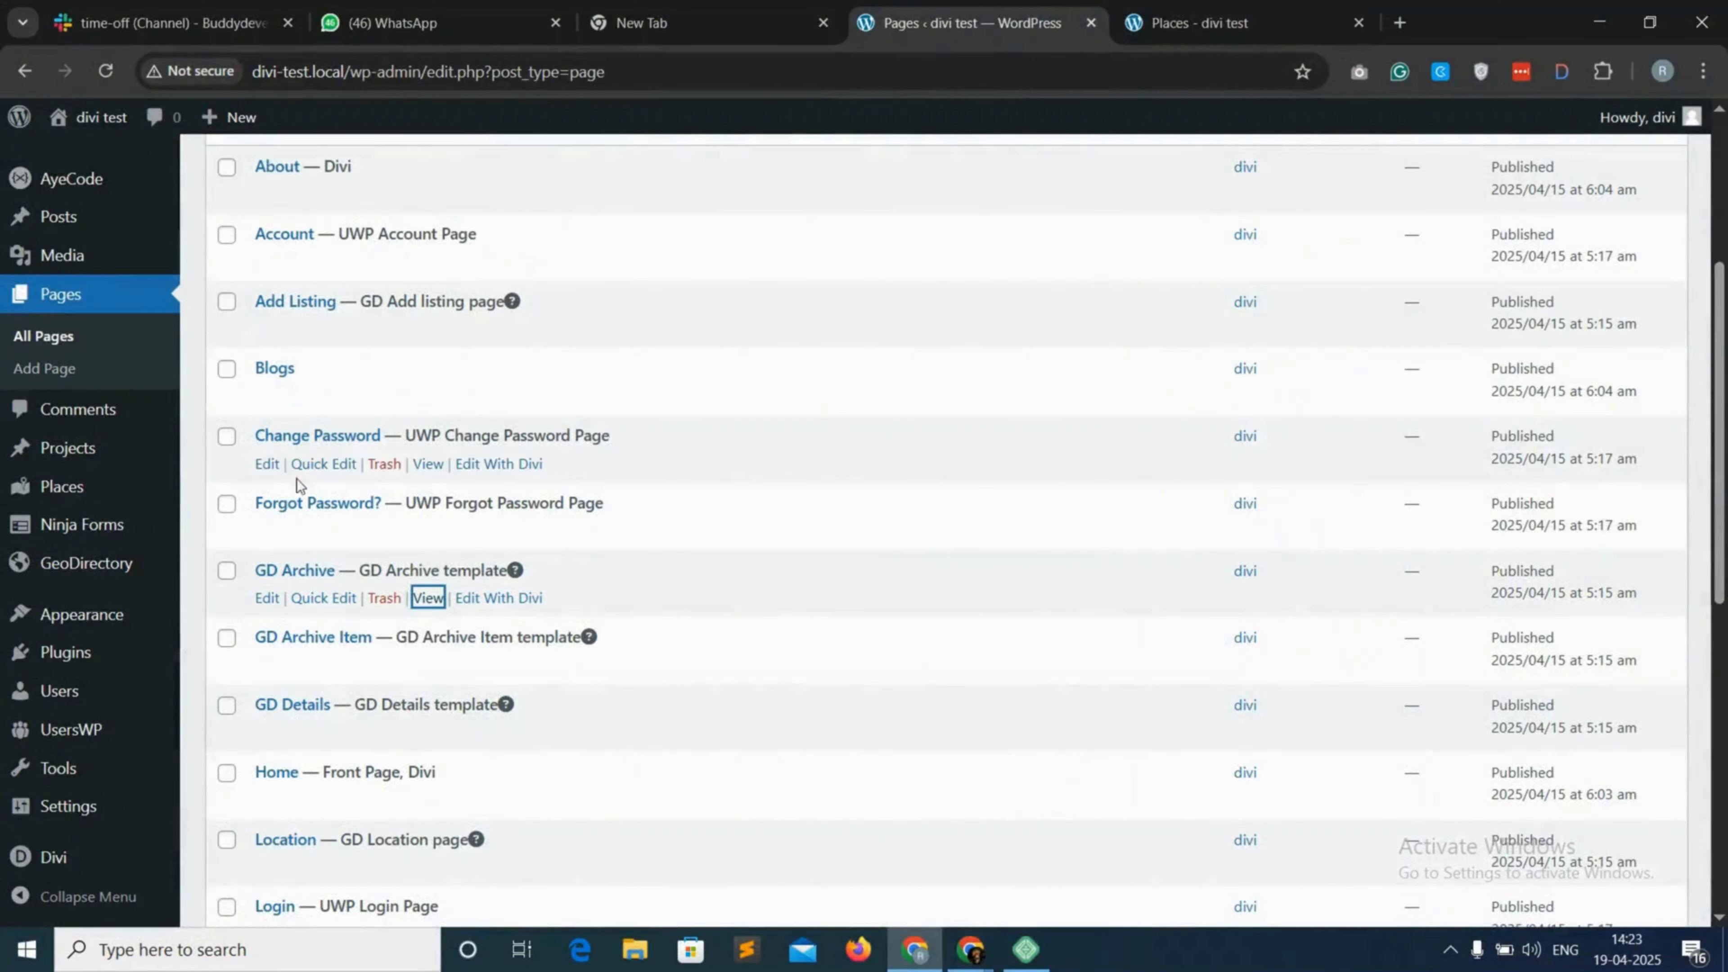
Open the Divi Theme Builder from the WordPress admin
mouse_move(126, 647)
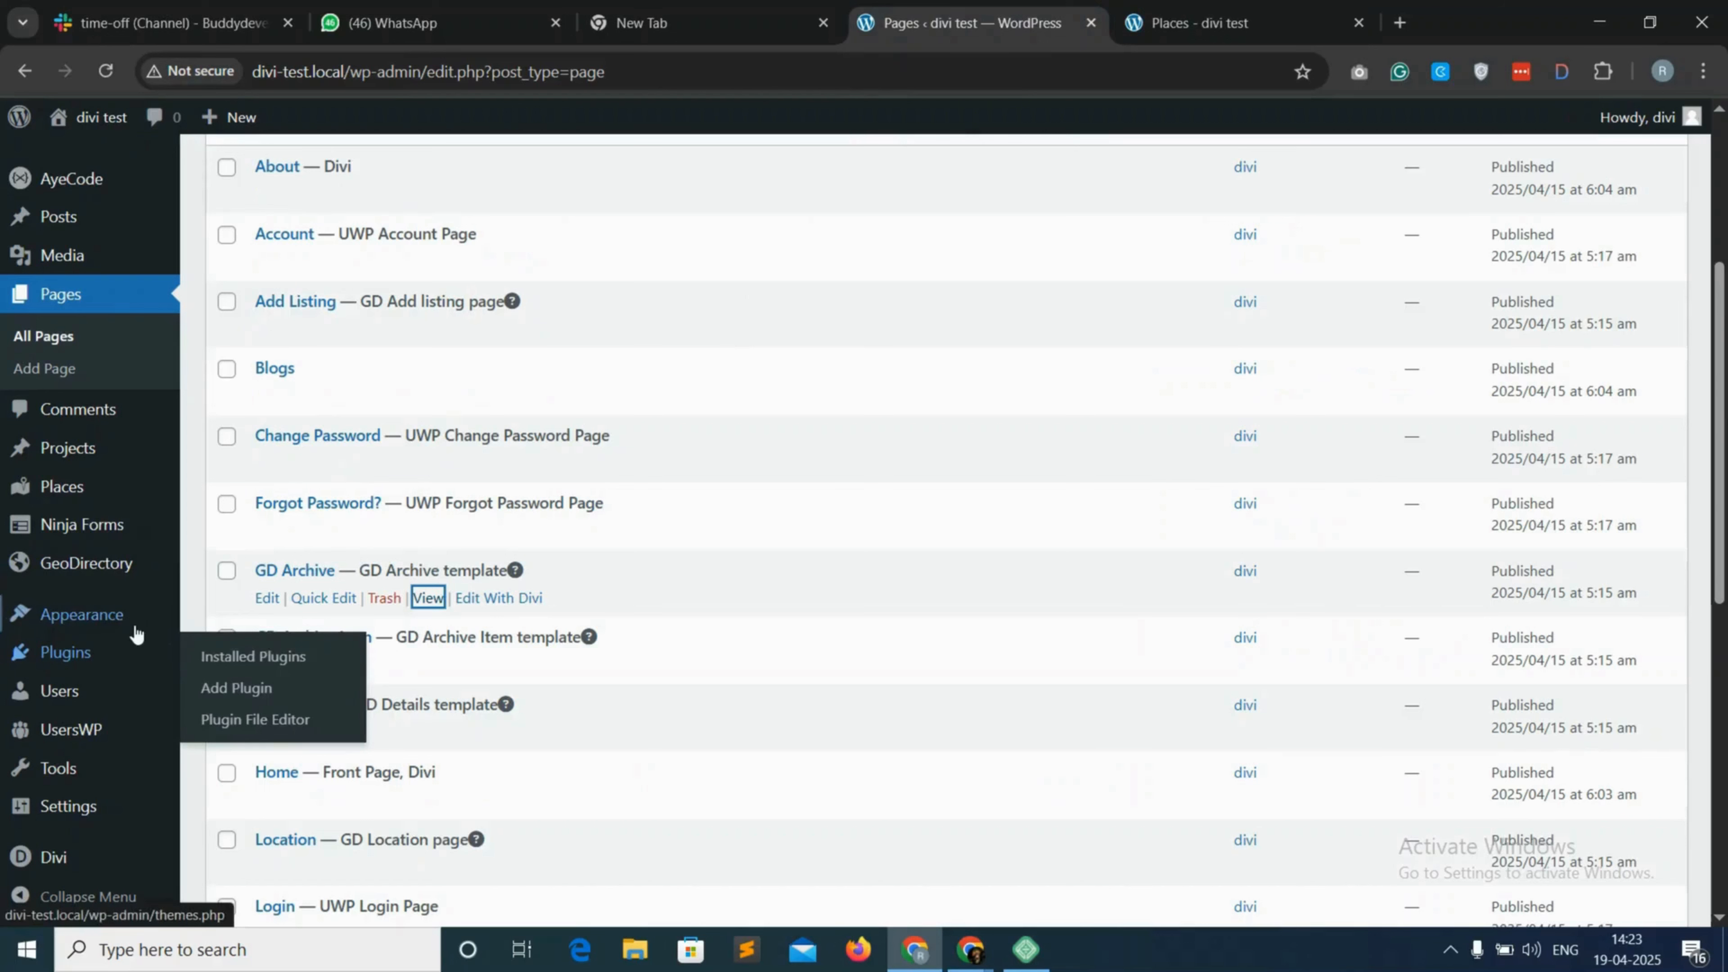
scroll(71, 826, "down", 1)
mouse_move(72, 875)
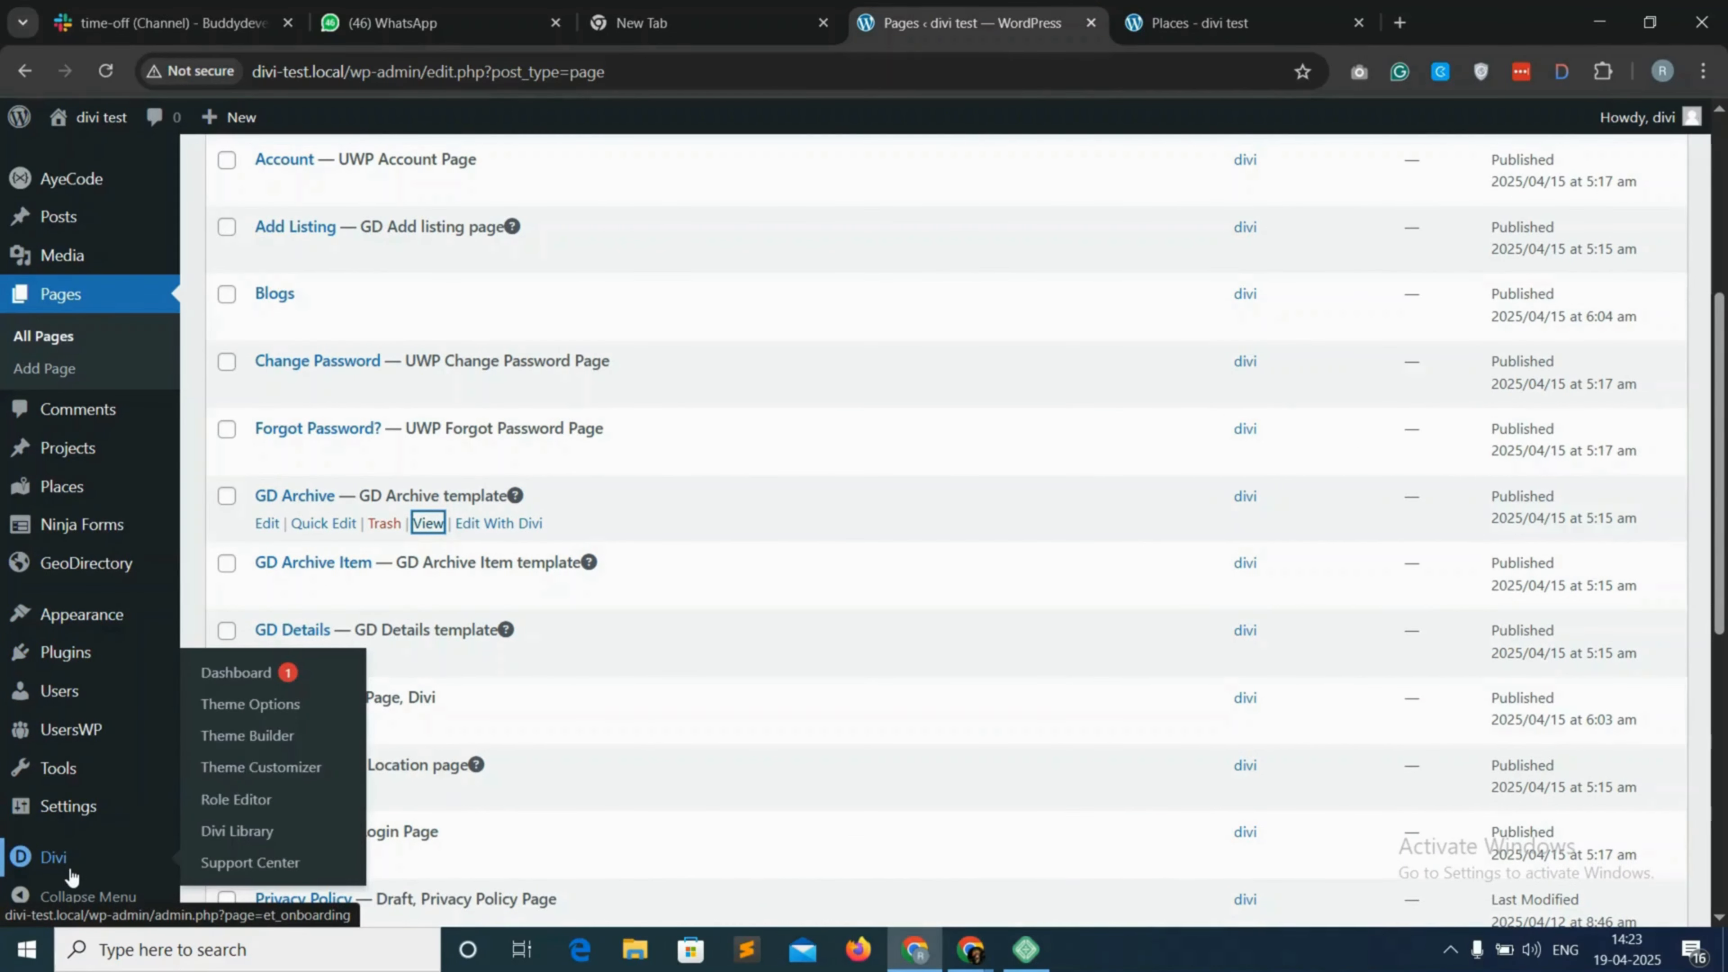
left_click(295, 737)
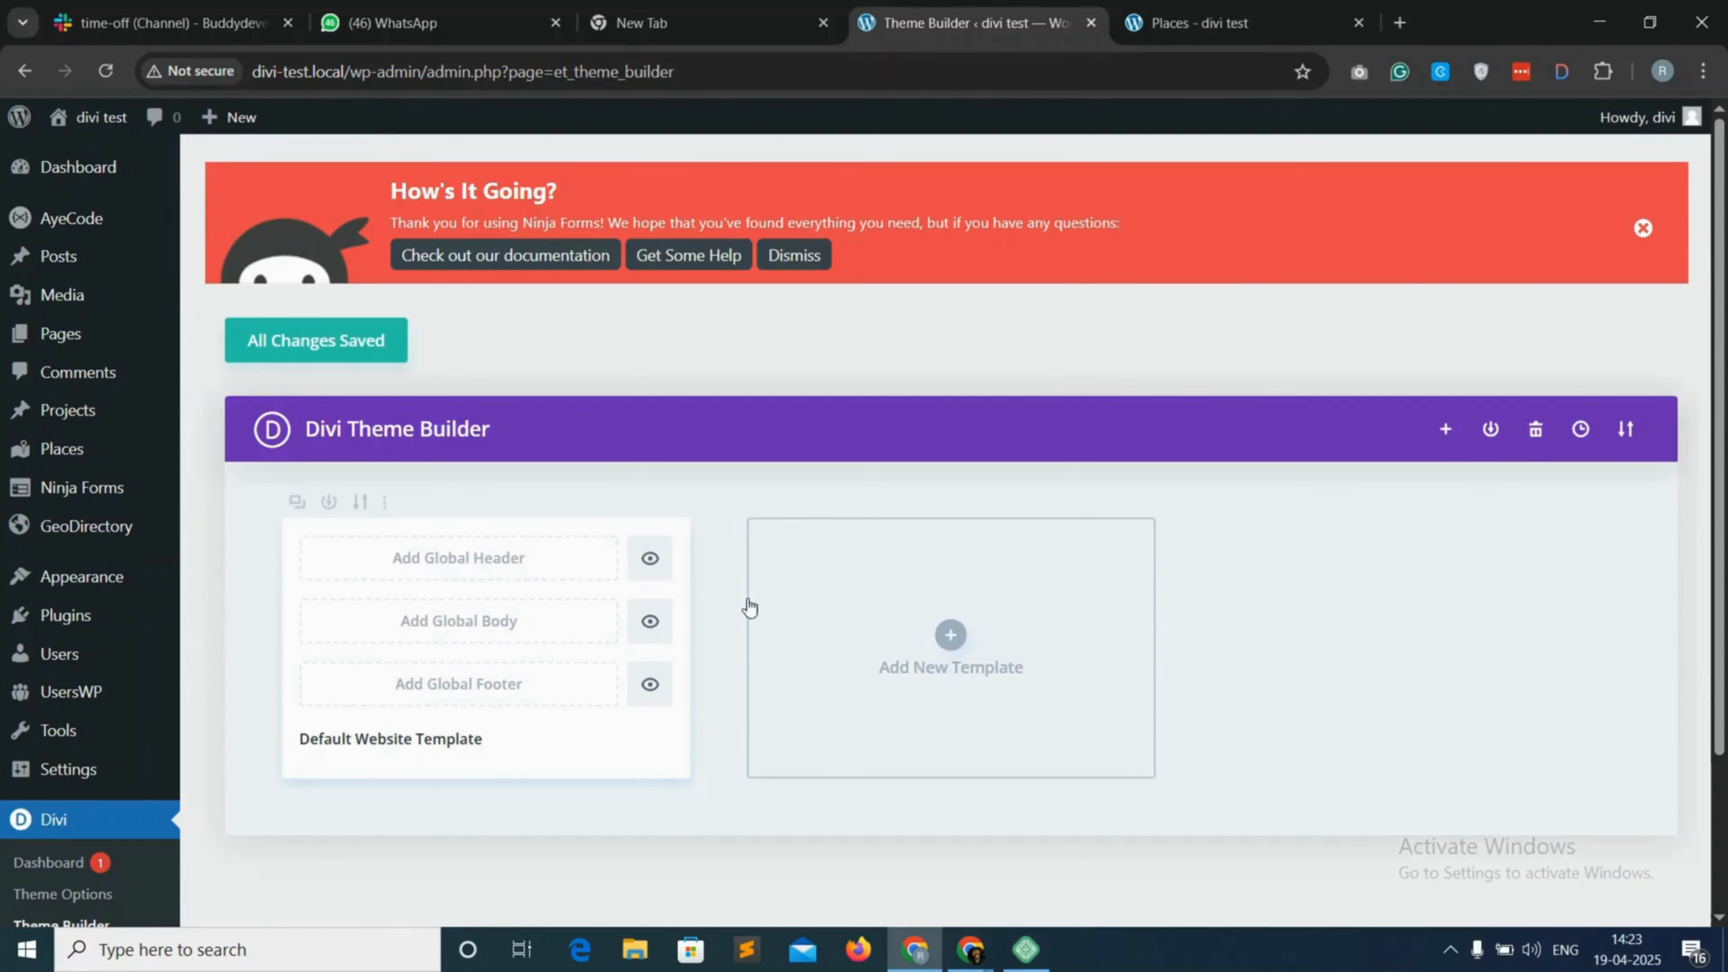
Build a new template assigned to the Places Archive Page and save the Theme Builder changes
left_click(950, 630)
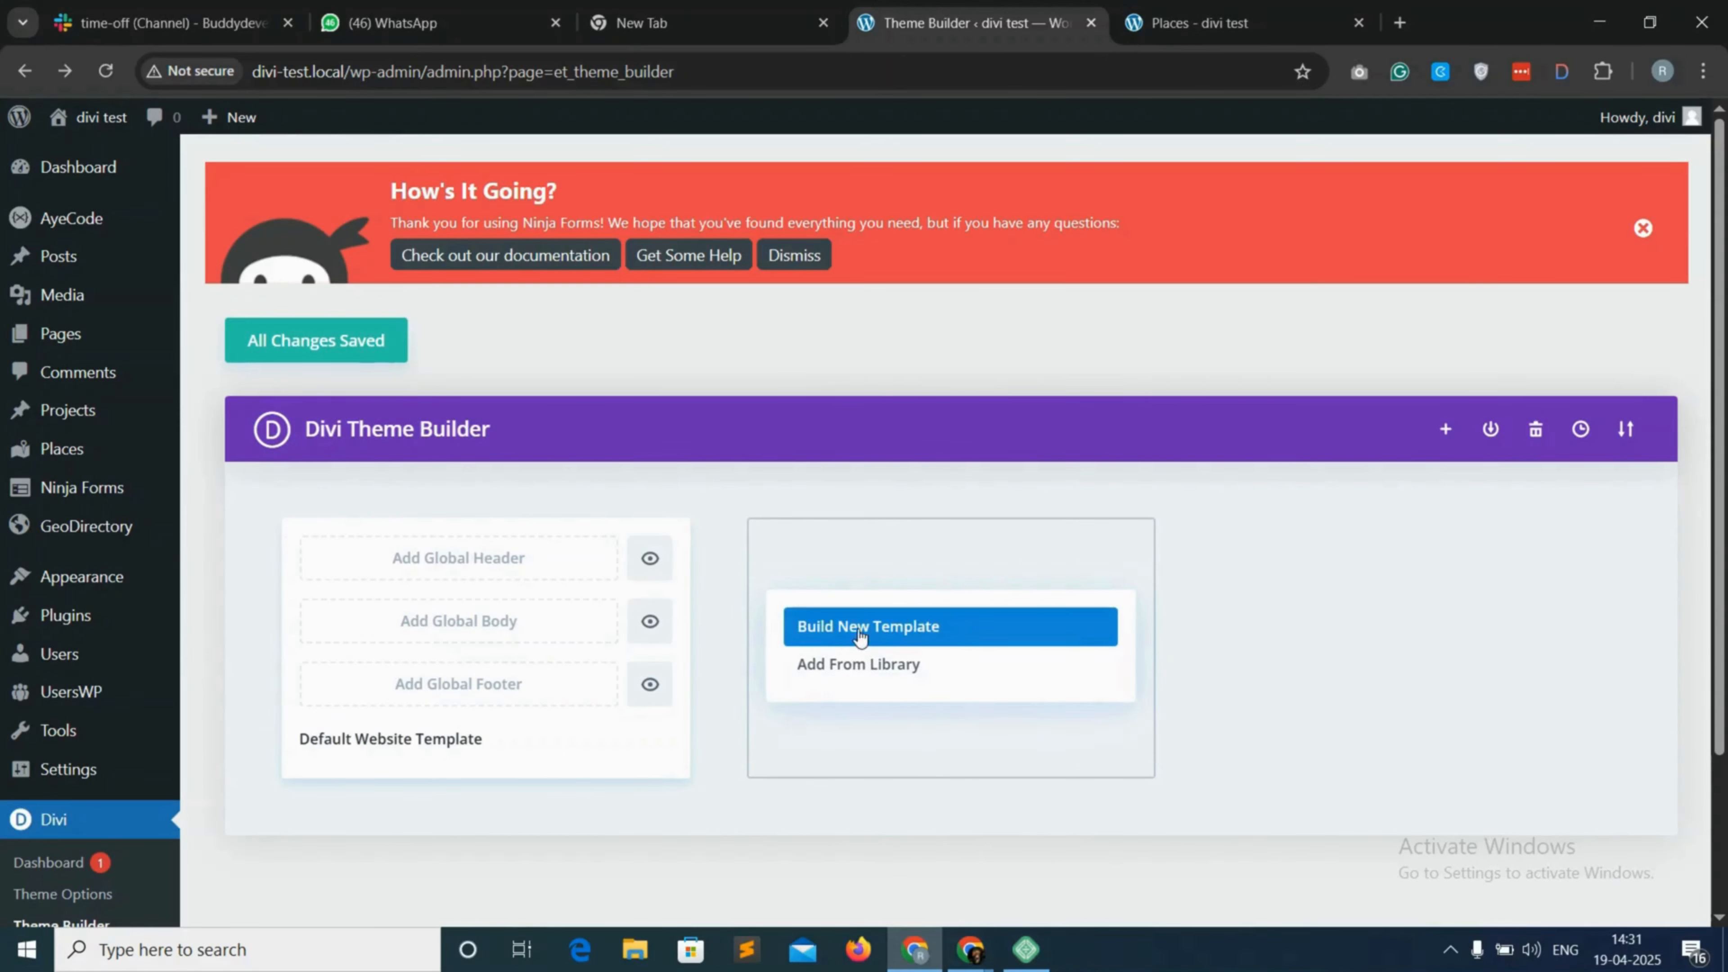
left_click(860, 630)
scroll(930, 586, "down", 5)
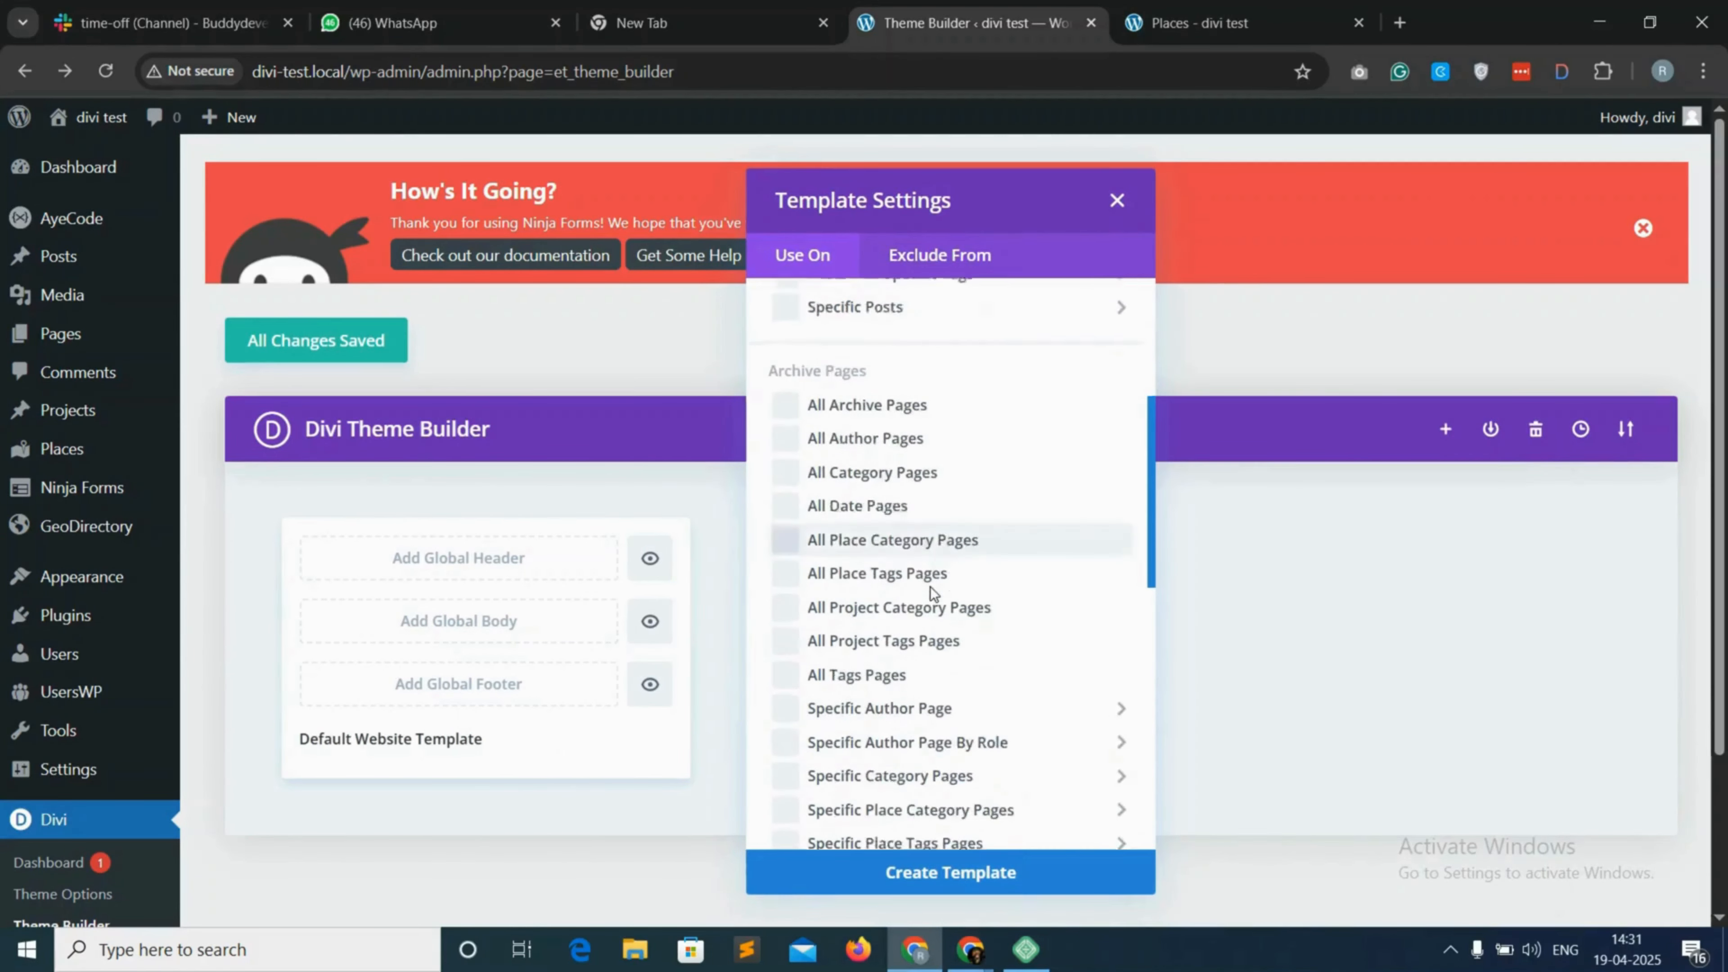
scroll(930, 586, "down", 7)
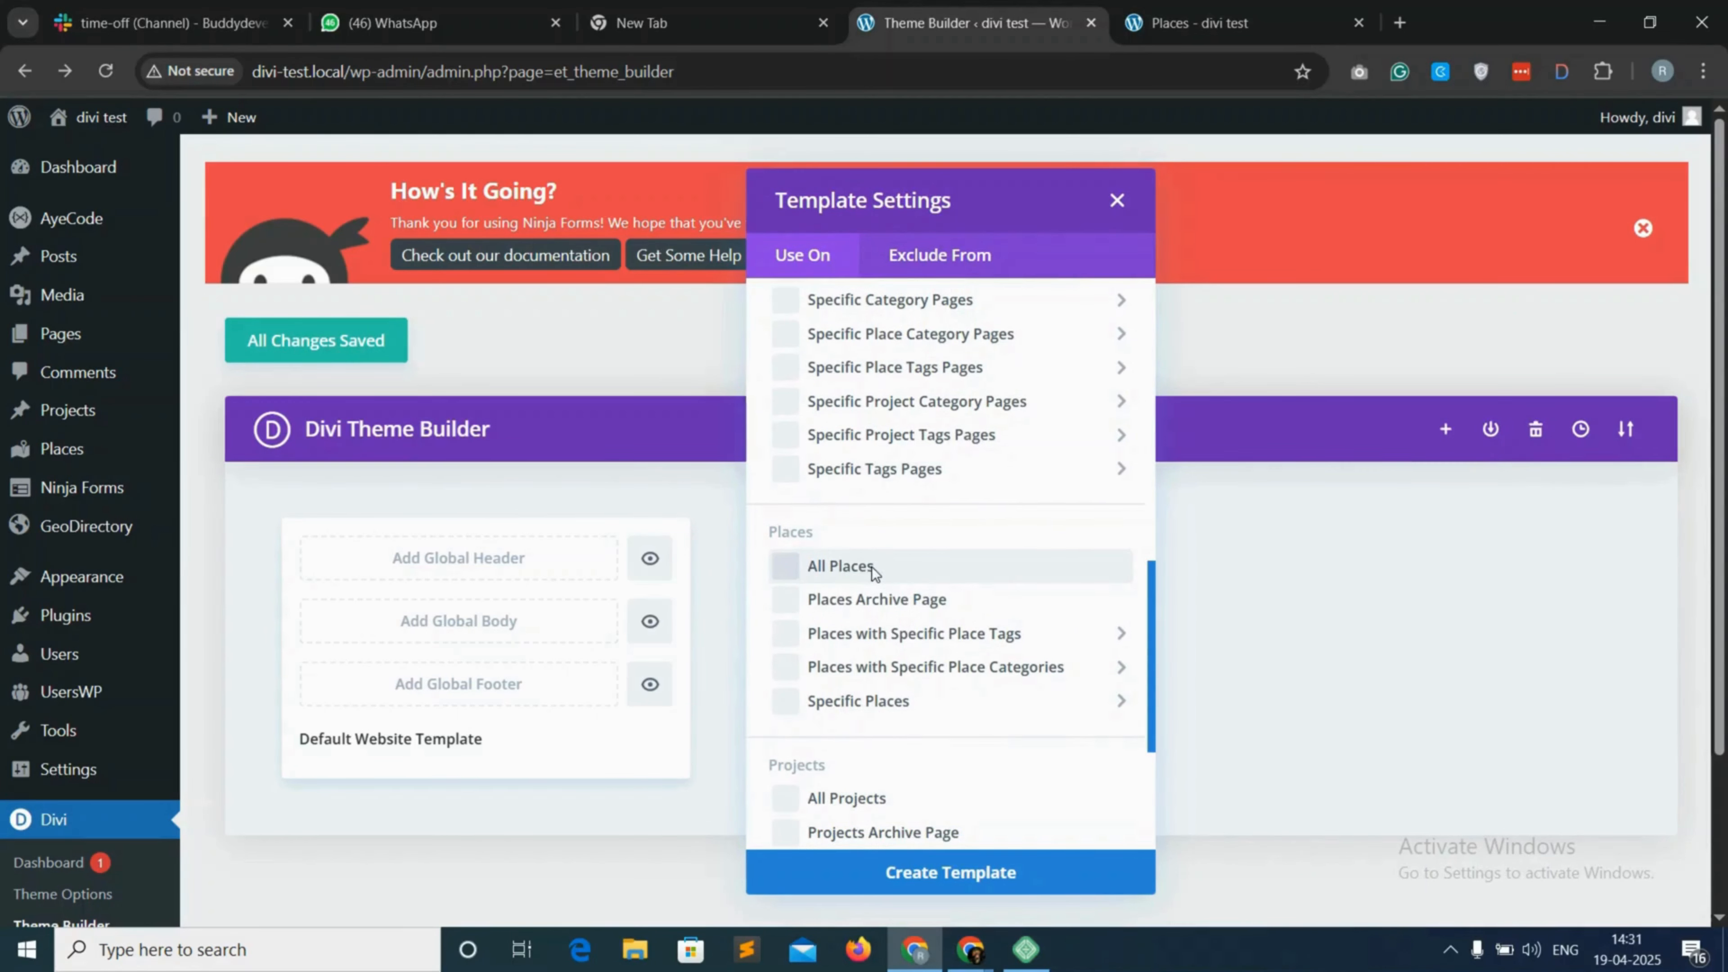
scroll(884, 613, "down", 1)
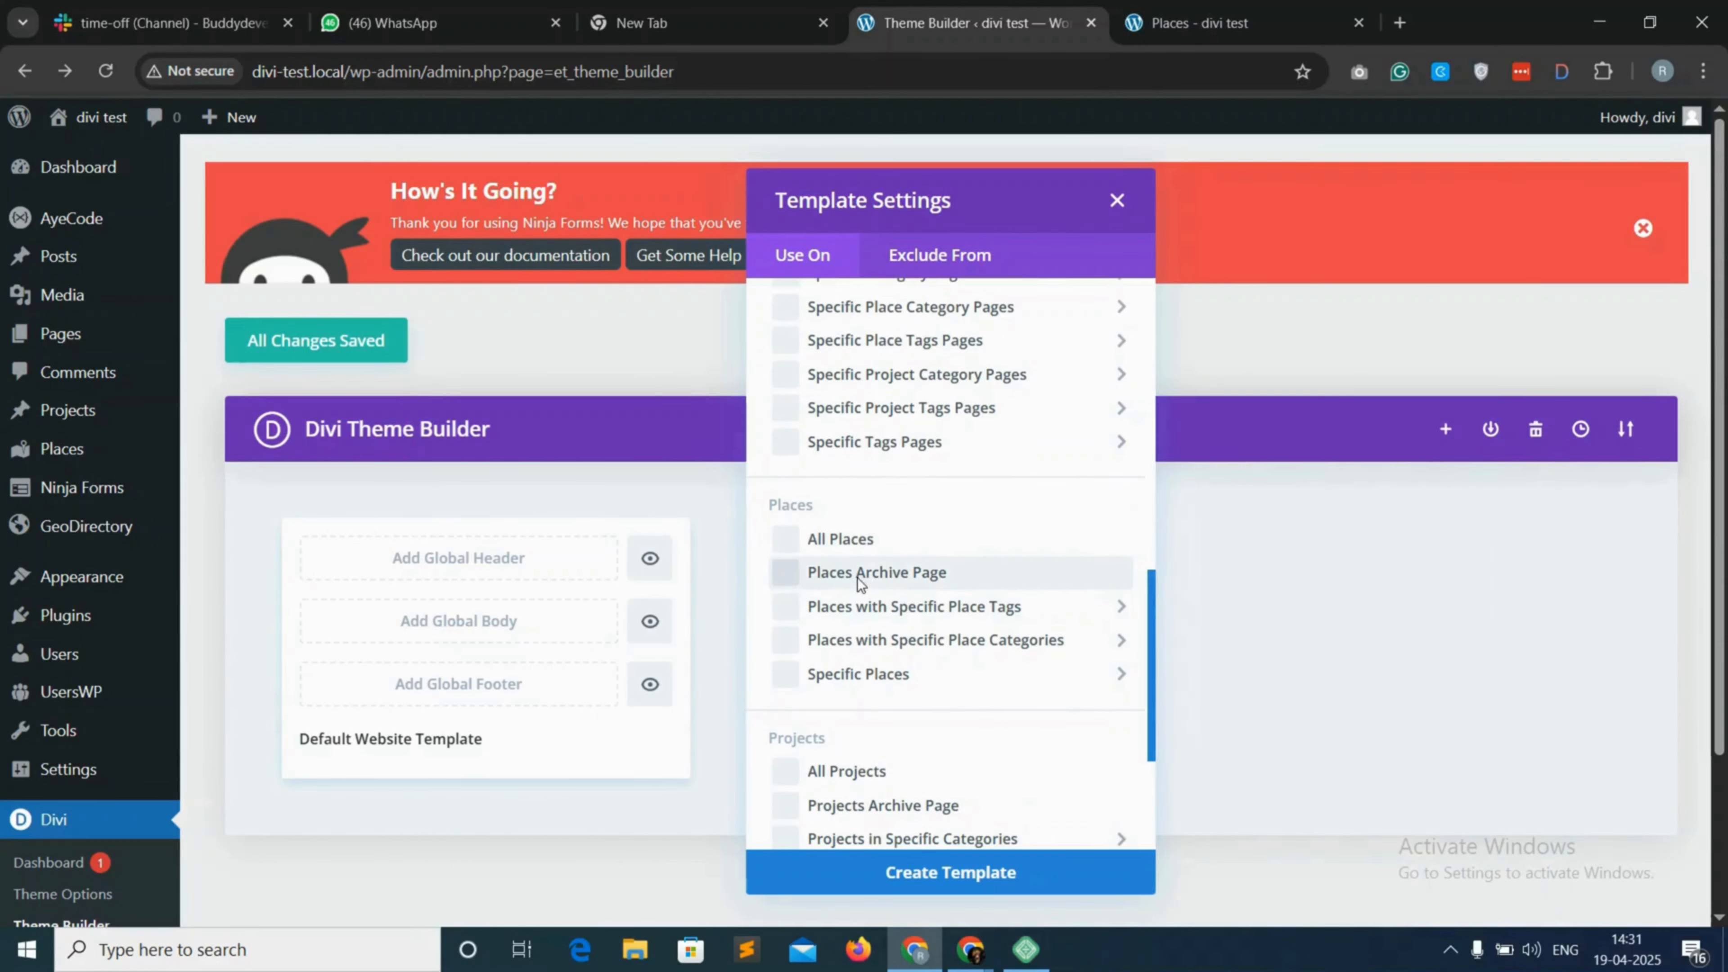
left_click(847, 576)
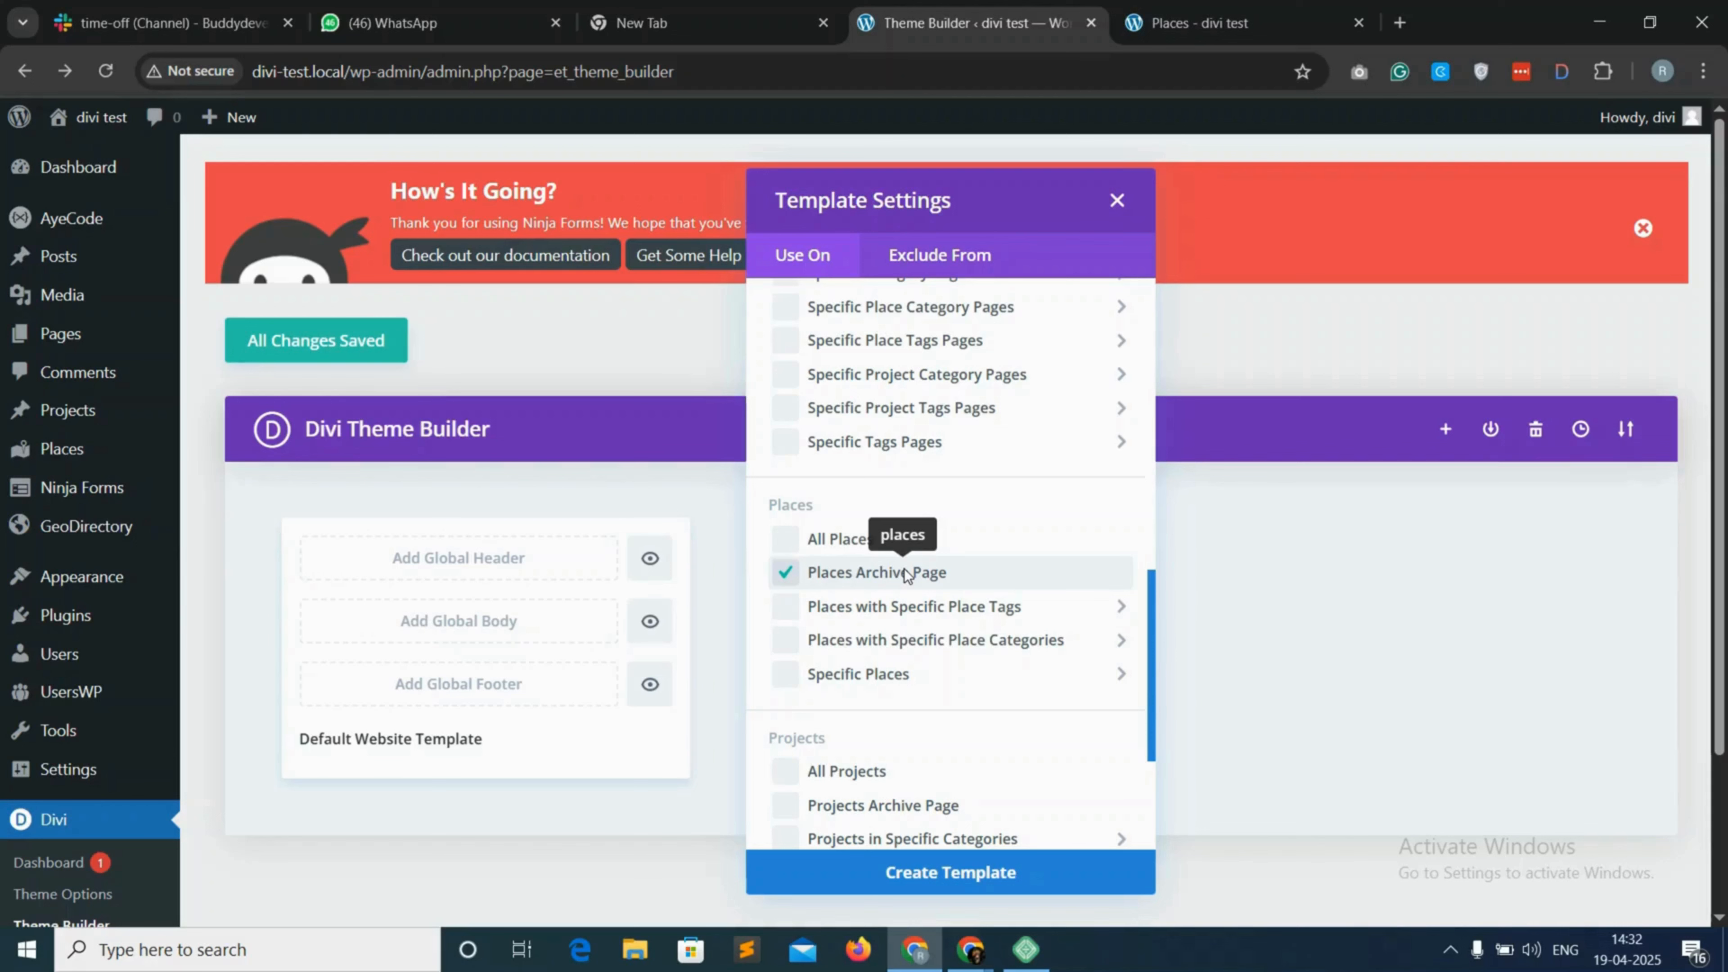
left_click(974, 874)
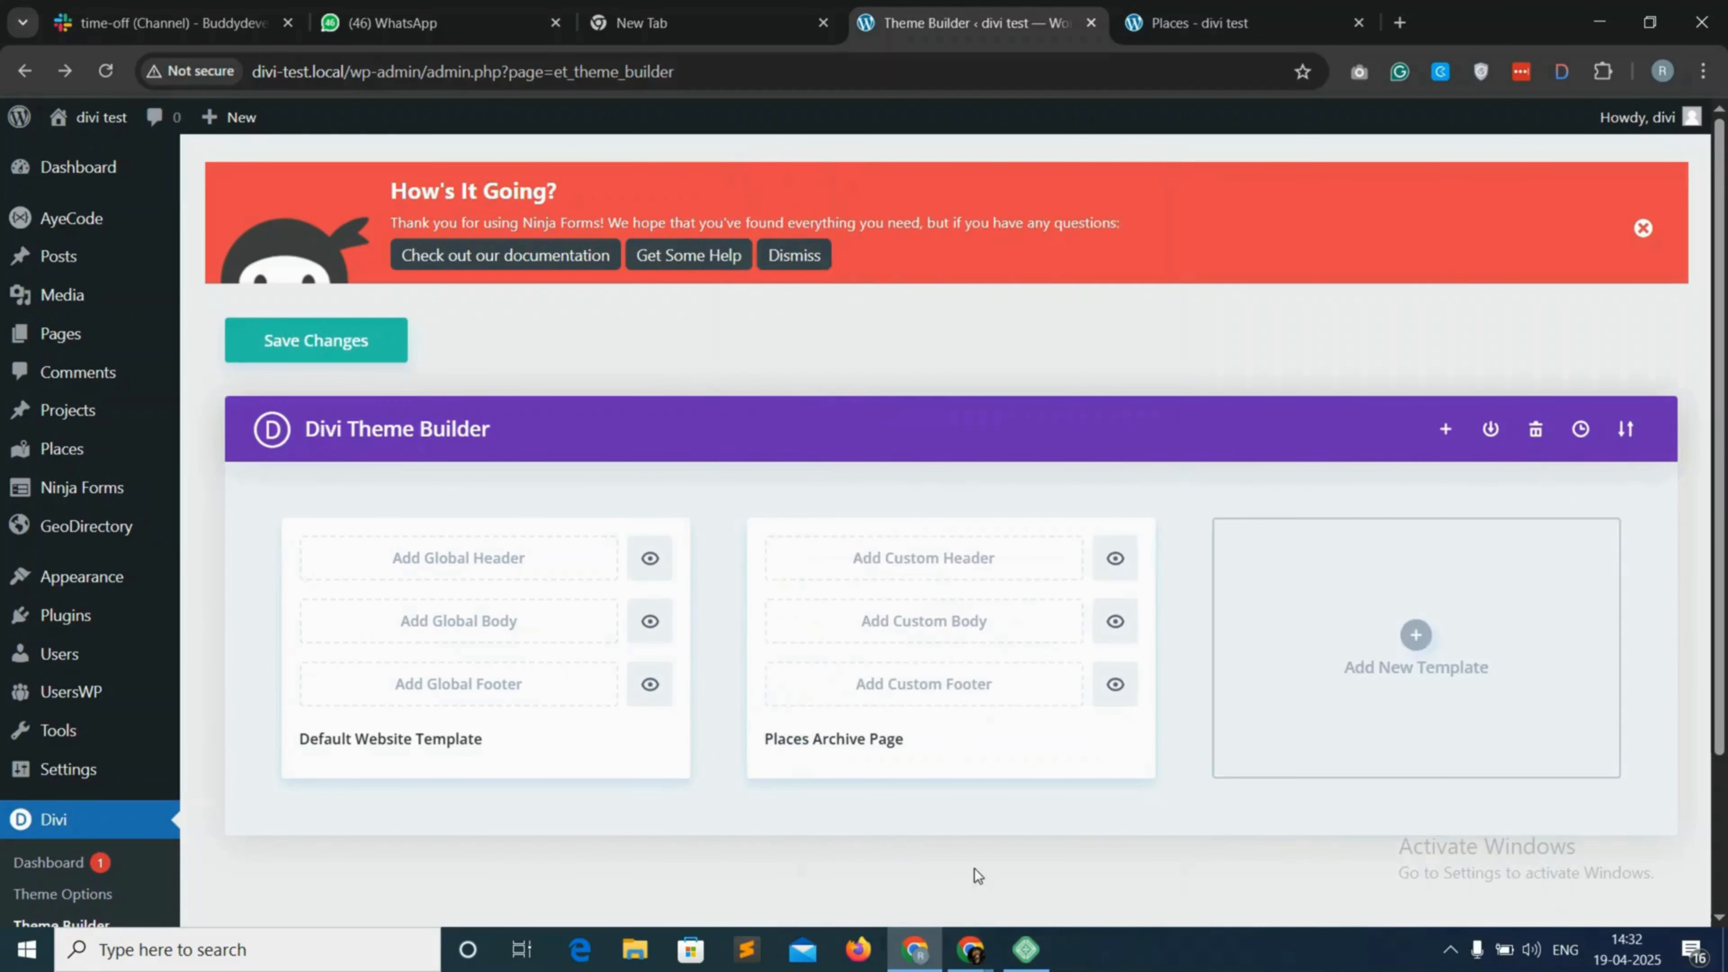
left_click(302, 333)
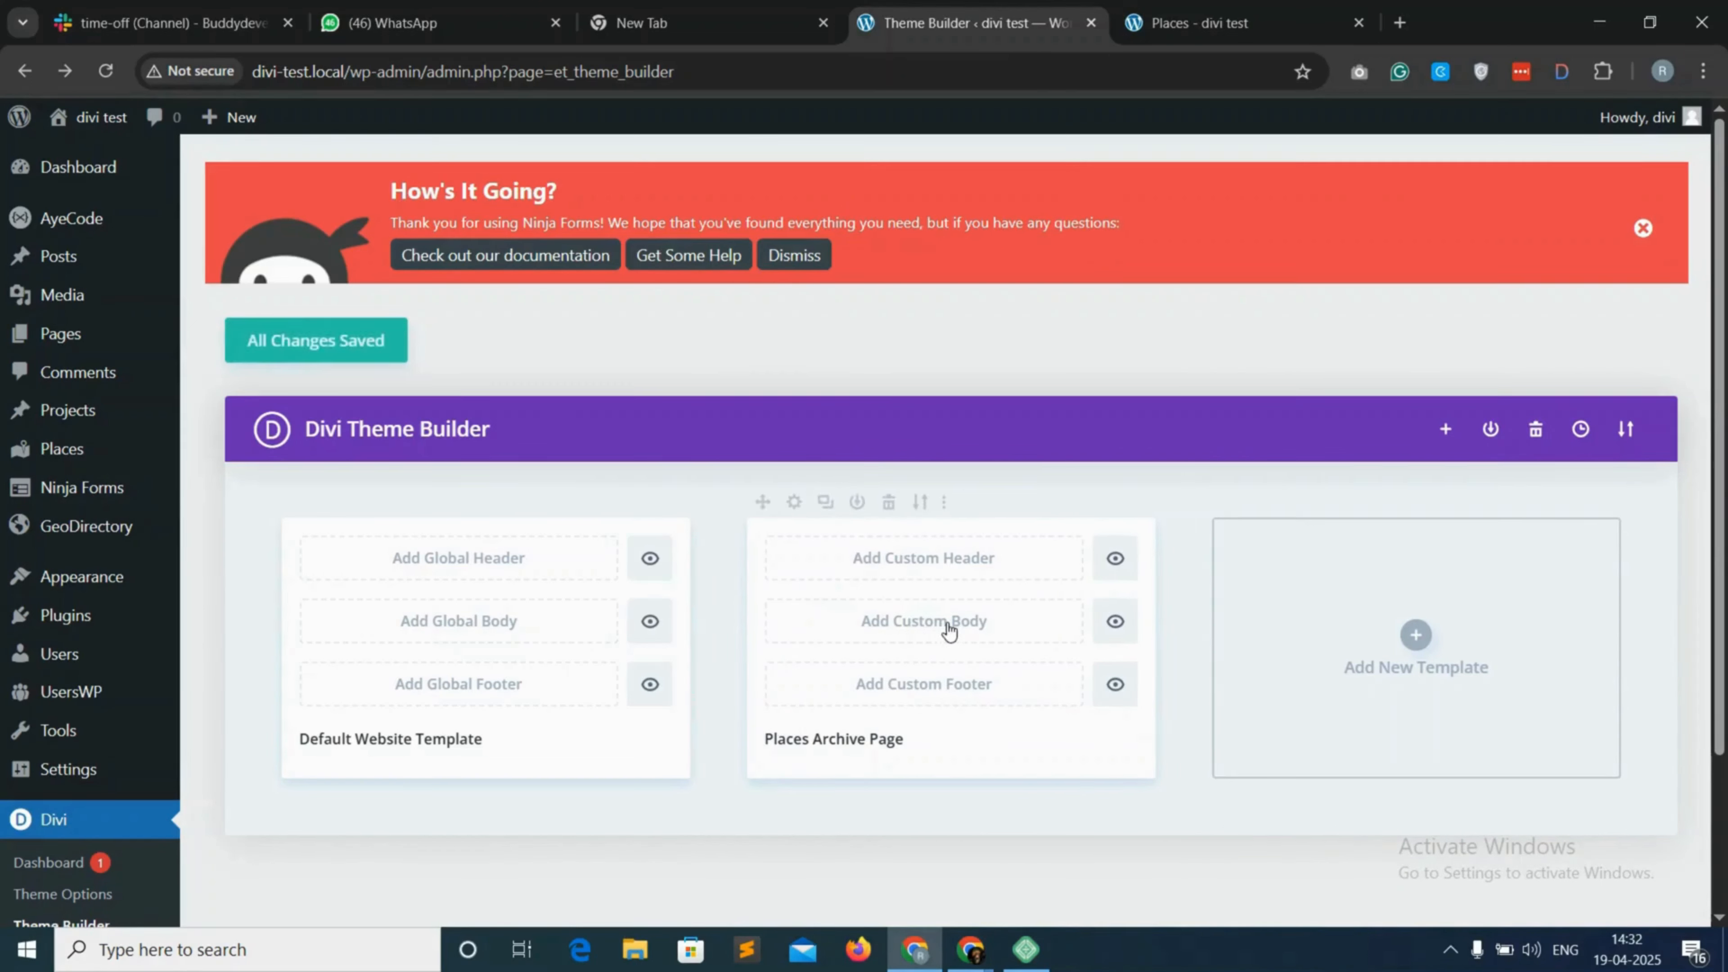
Start a custom body for the Places Archive Page template and insert a single-column row
left_click(945, 638)
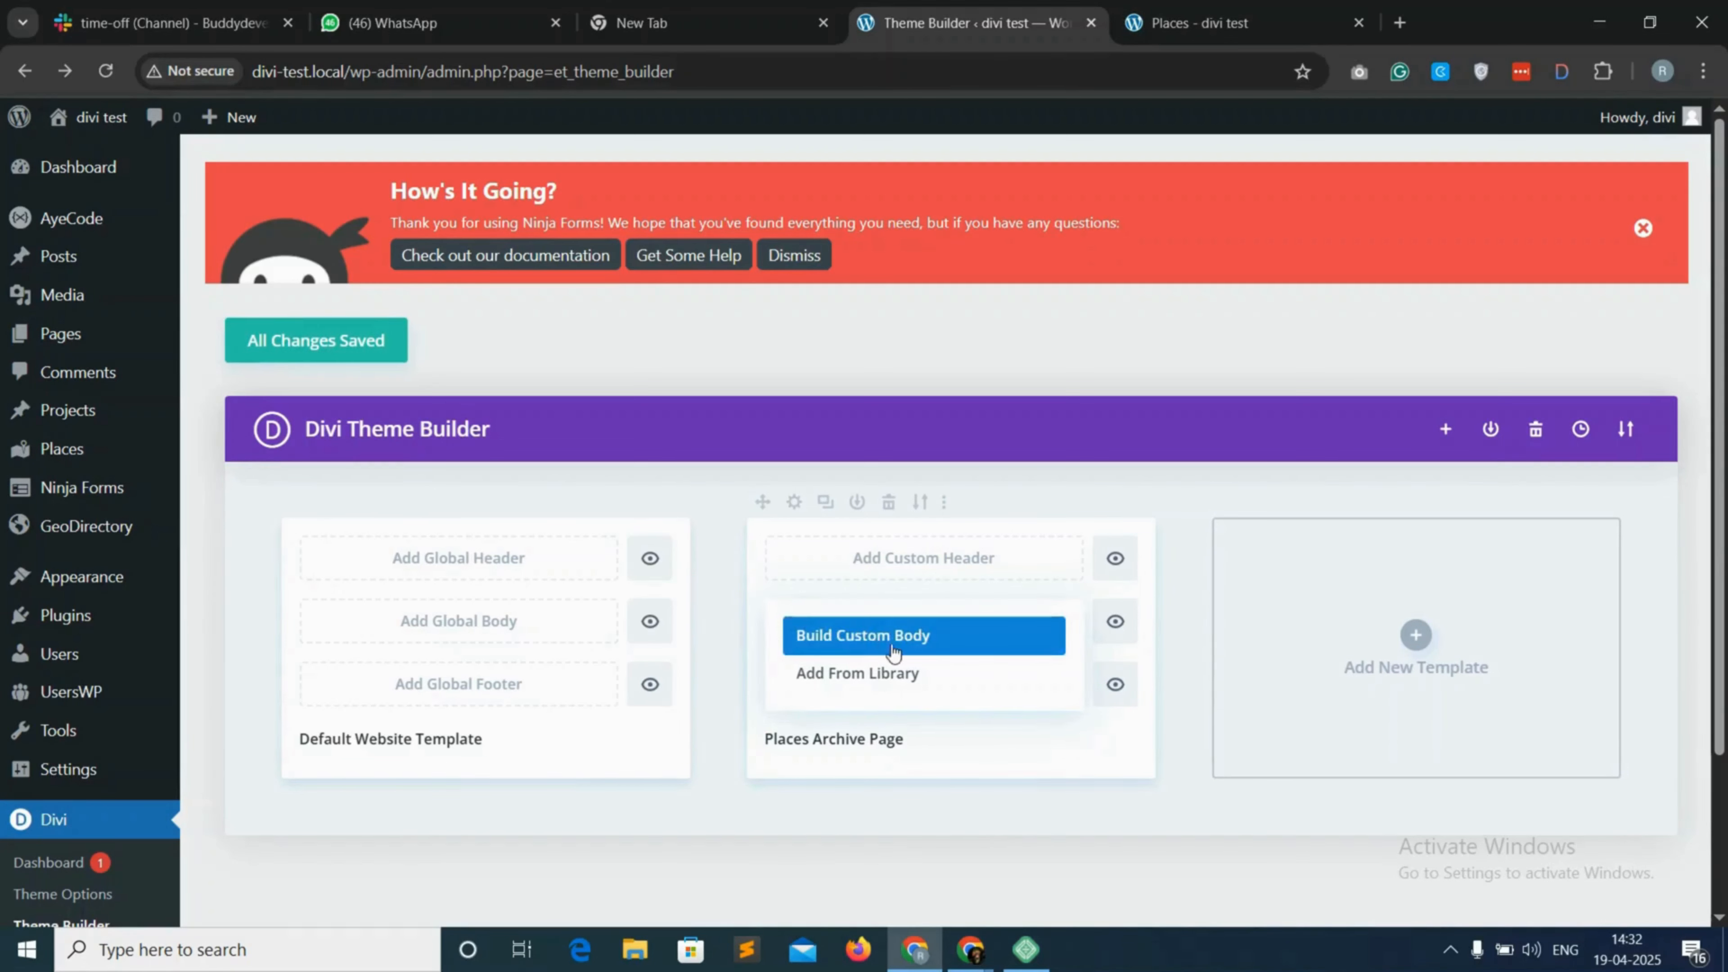
left_click(896, 640)
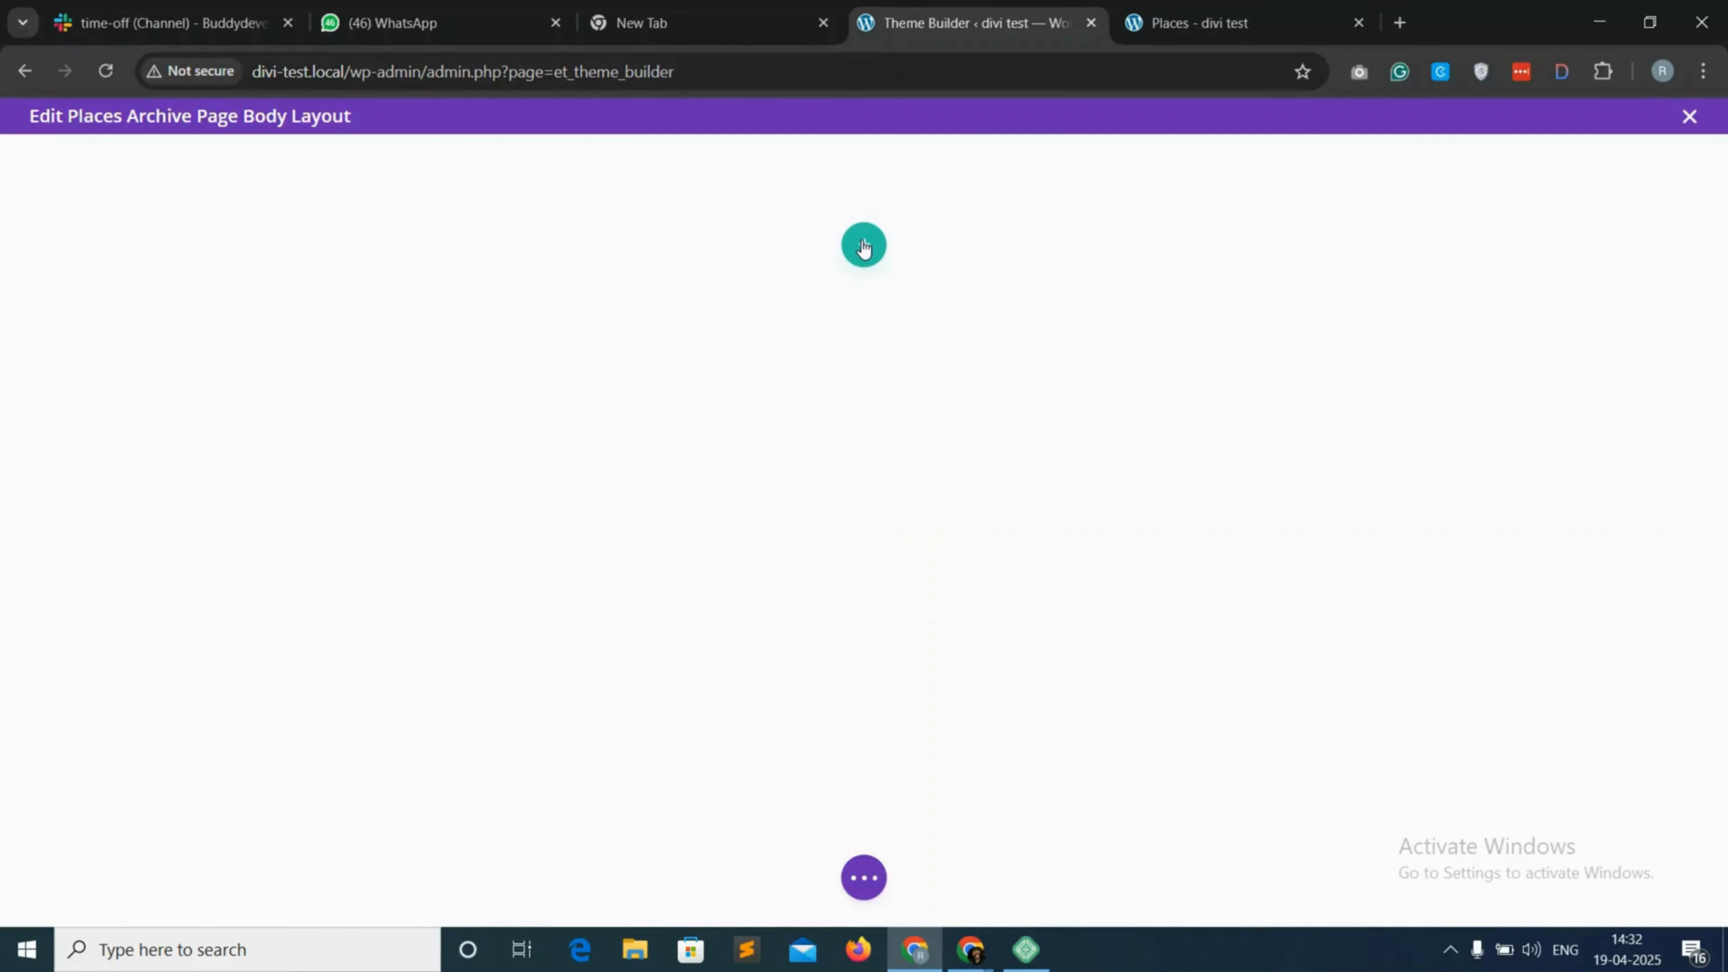
left_click(864, 248)
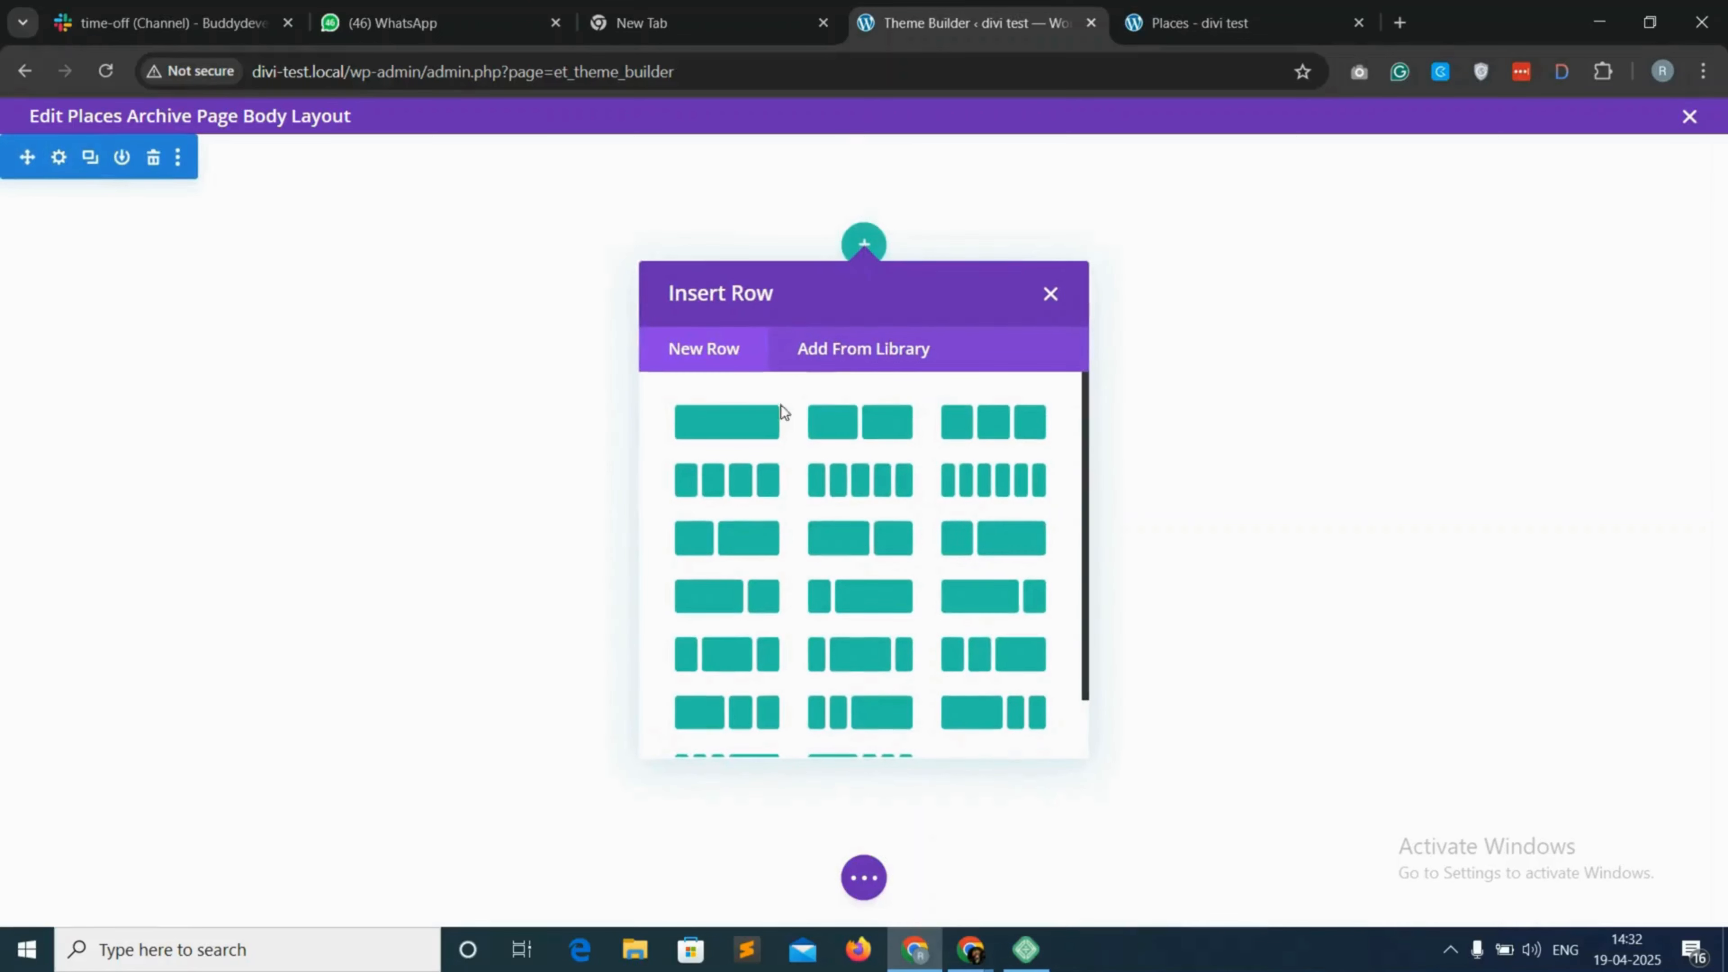
left_click(749, 431)
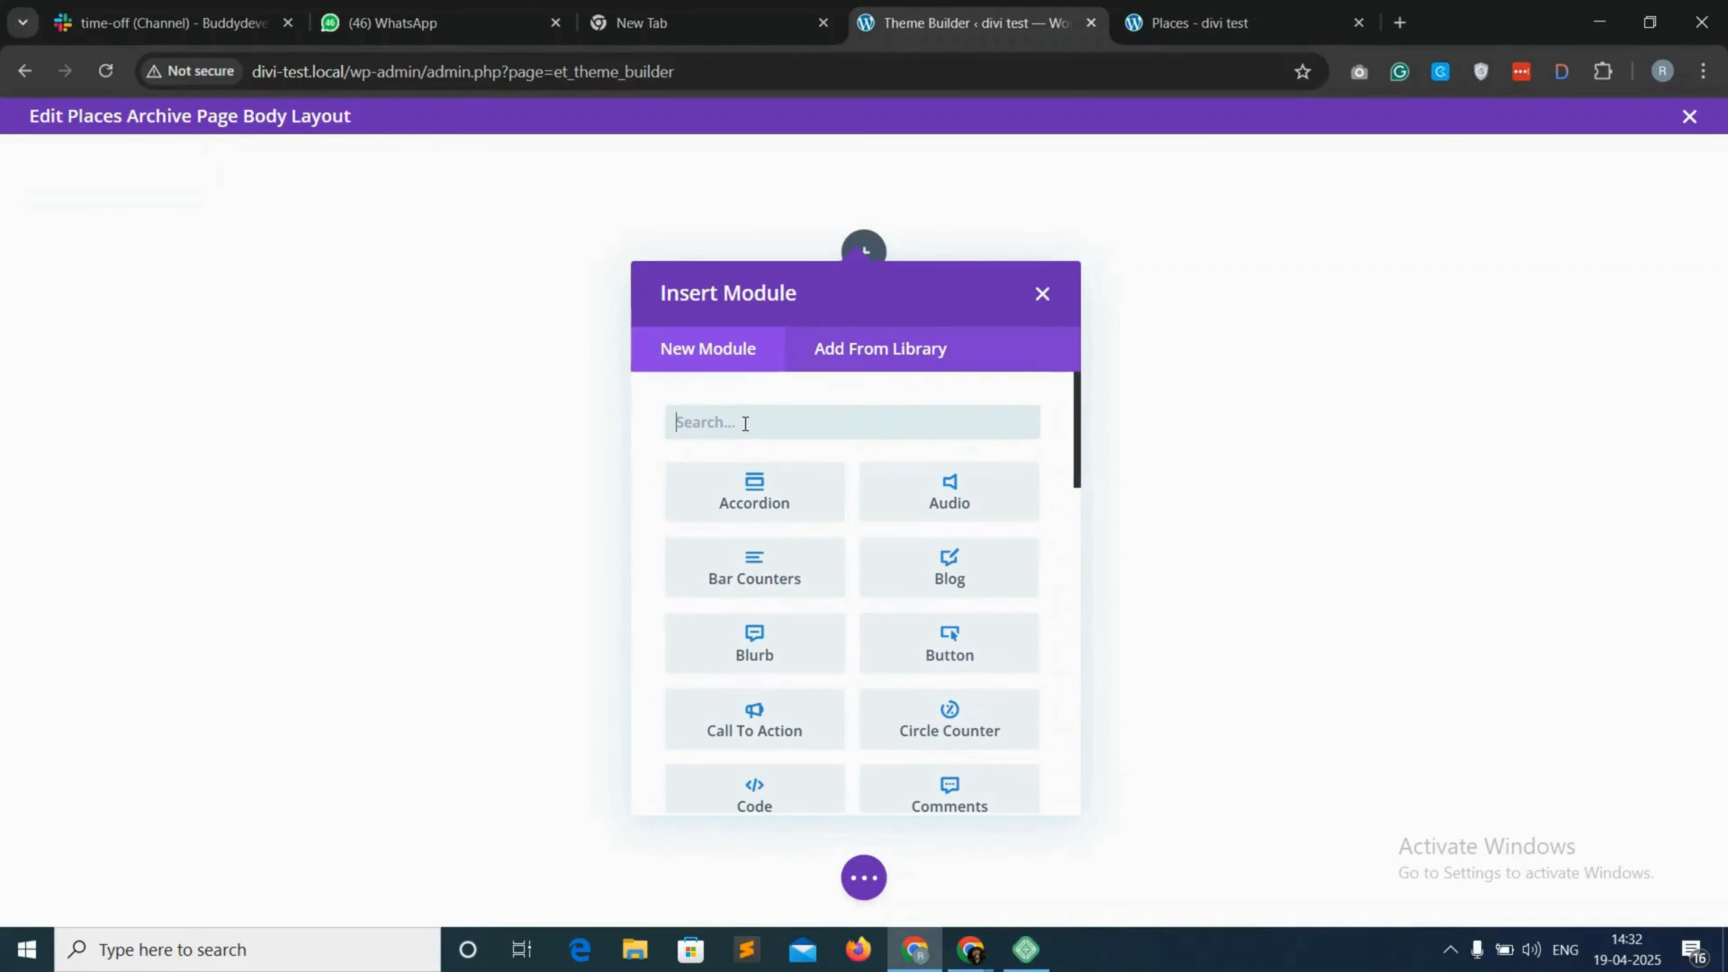
Add a Heading module to the new row and set its heading text to "All Places"
type("head")
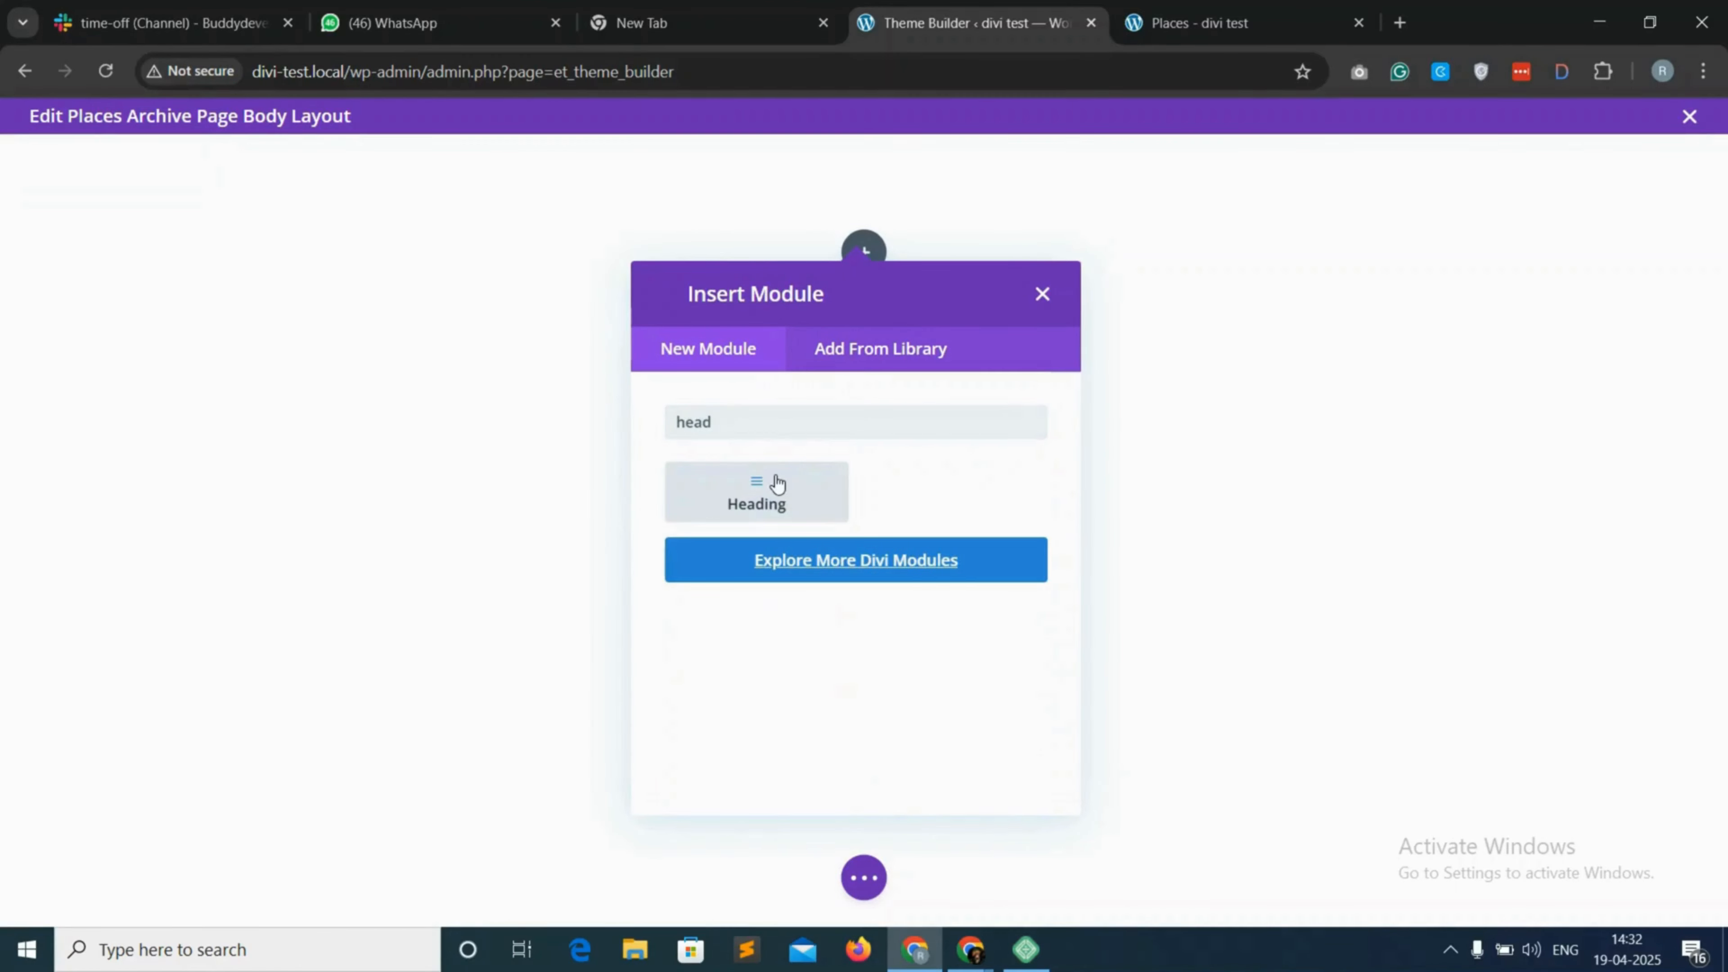
left_click(778, 485)
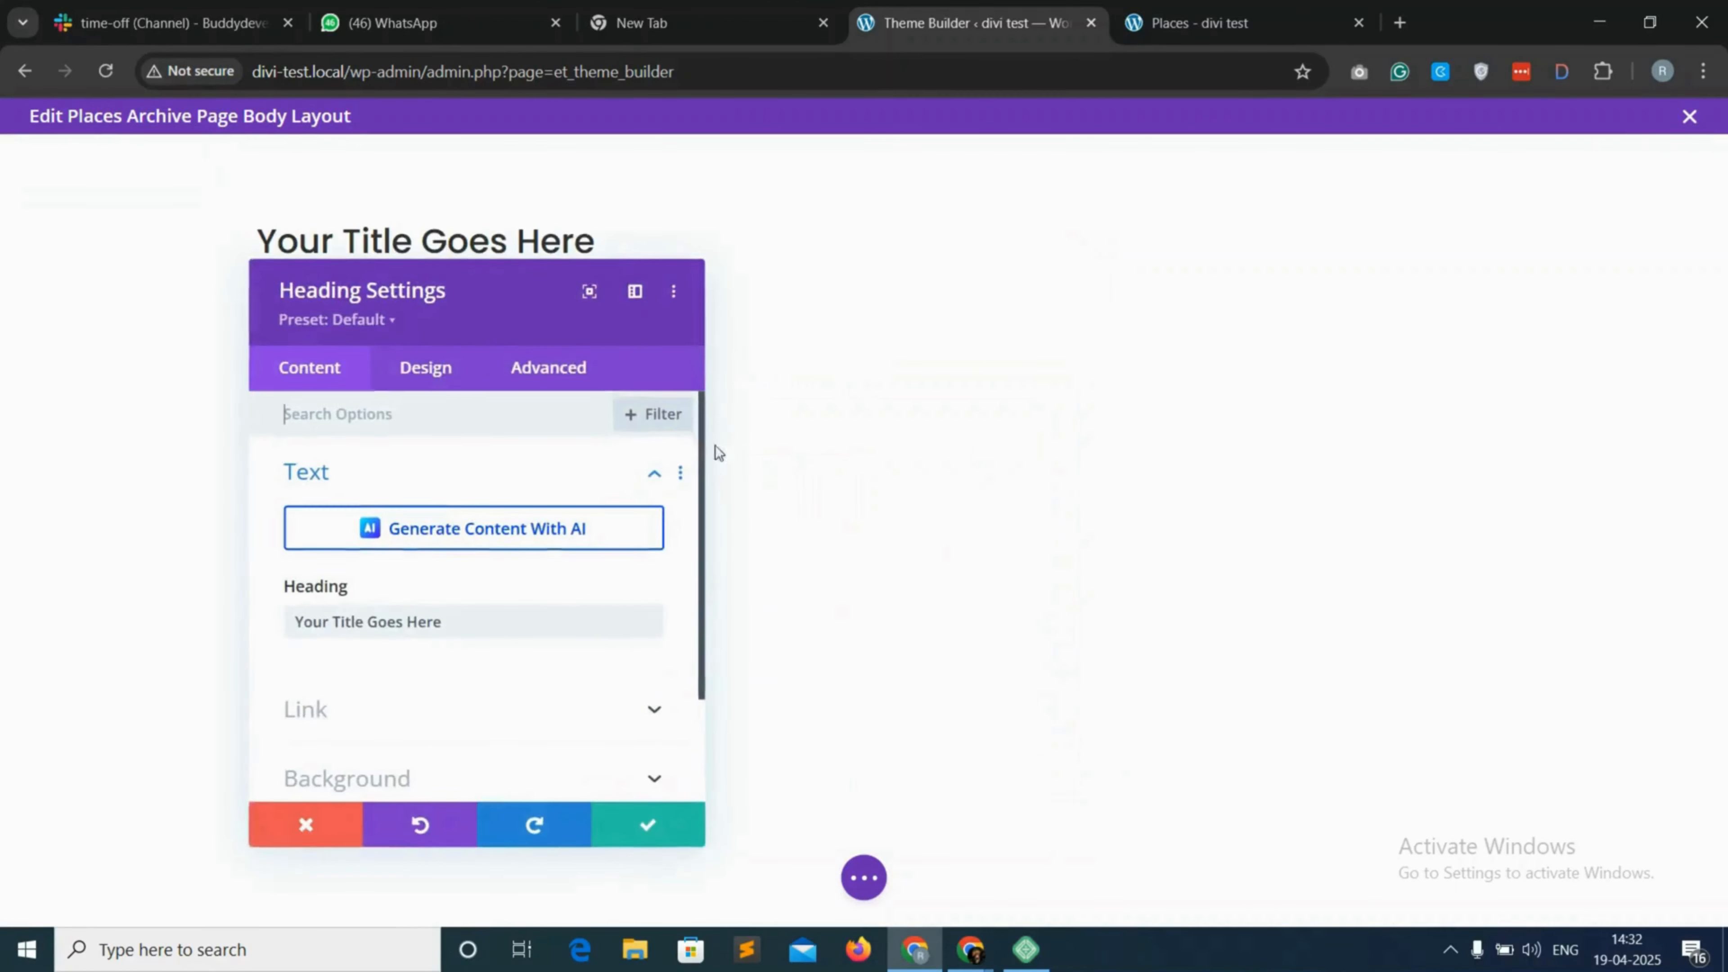
triple_click(382, 616)
type("All Places")
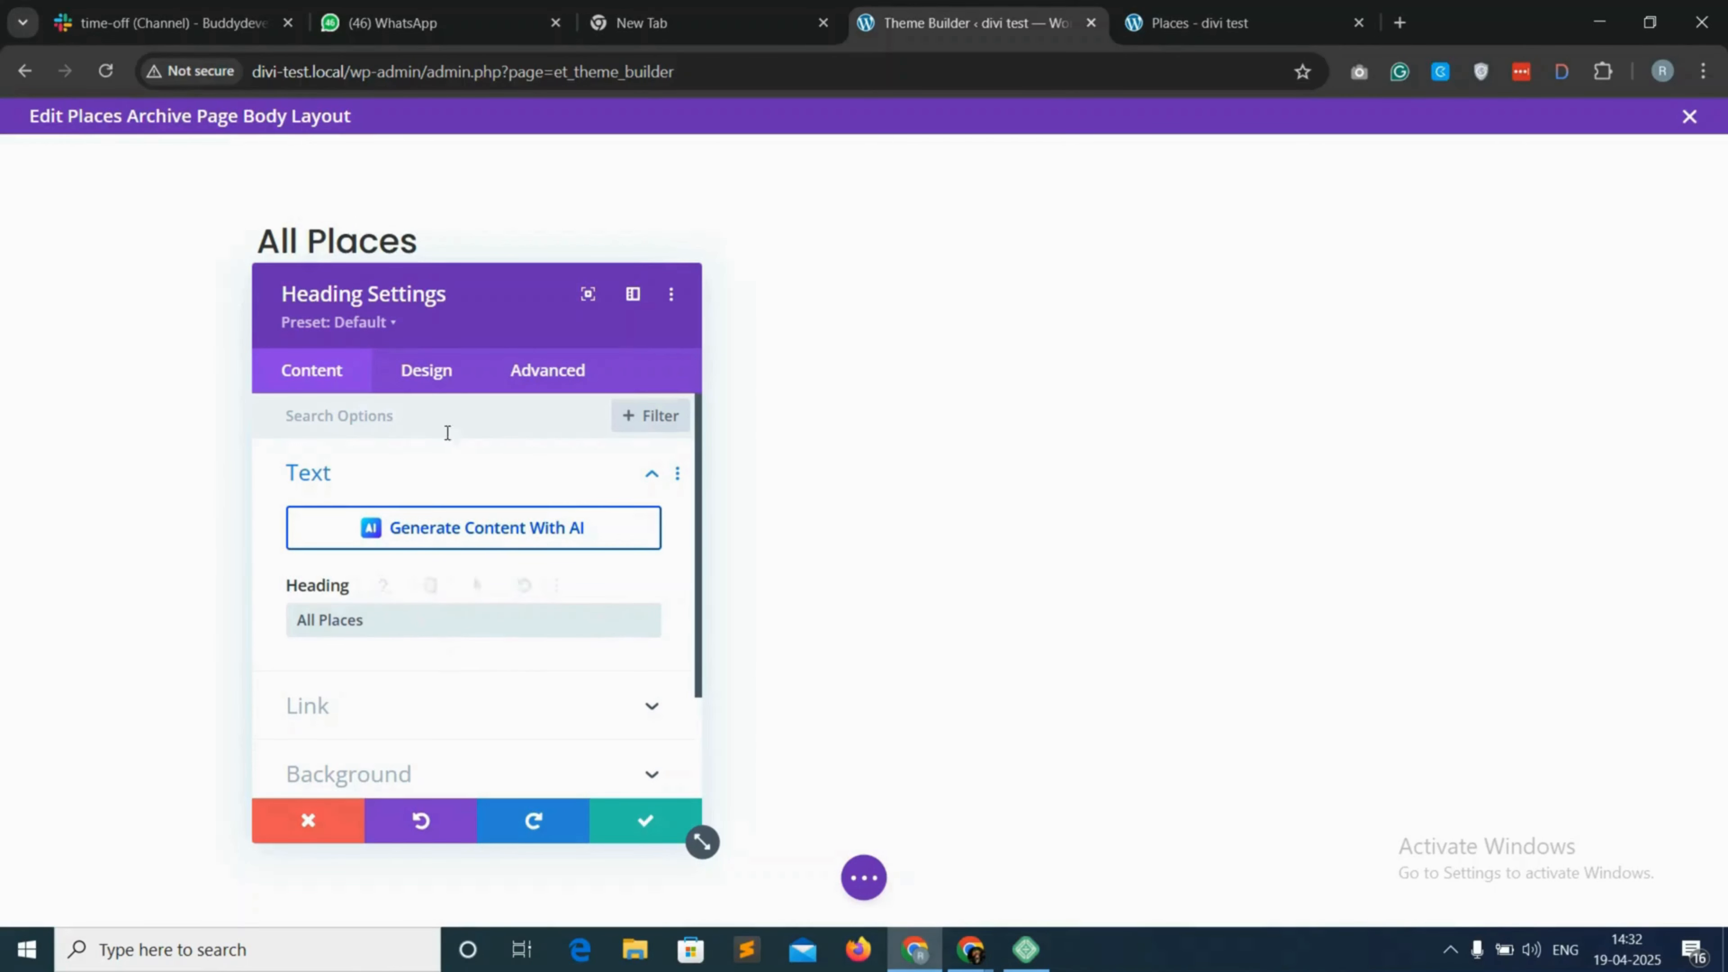
Set the All Places heading's level to H2 and its font weight to Semi Bold
left_click(424, 372)
left_click(486, 539)
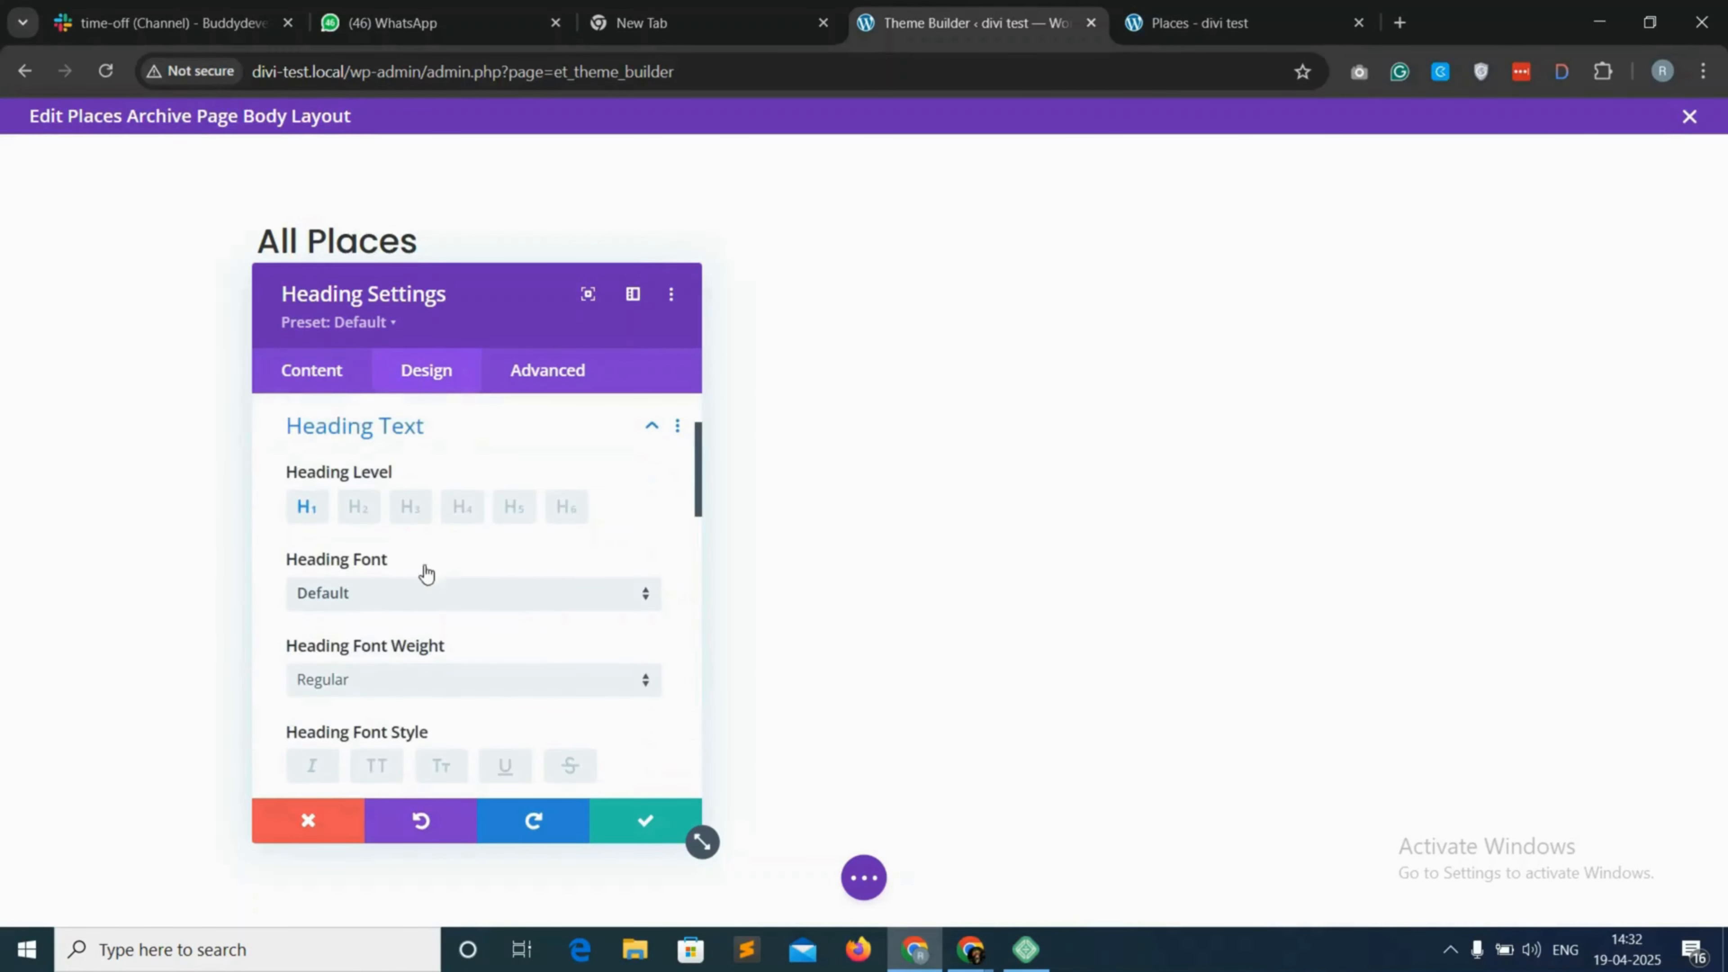
scroll(371, 545, "down", 1)
left_click(360, 480)
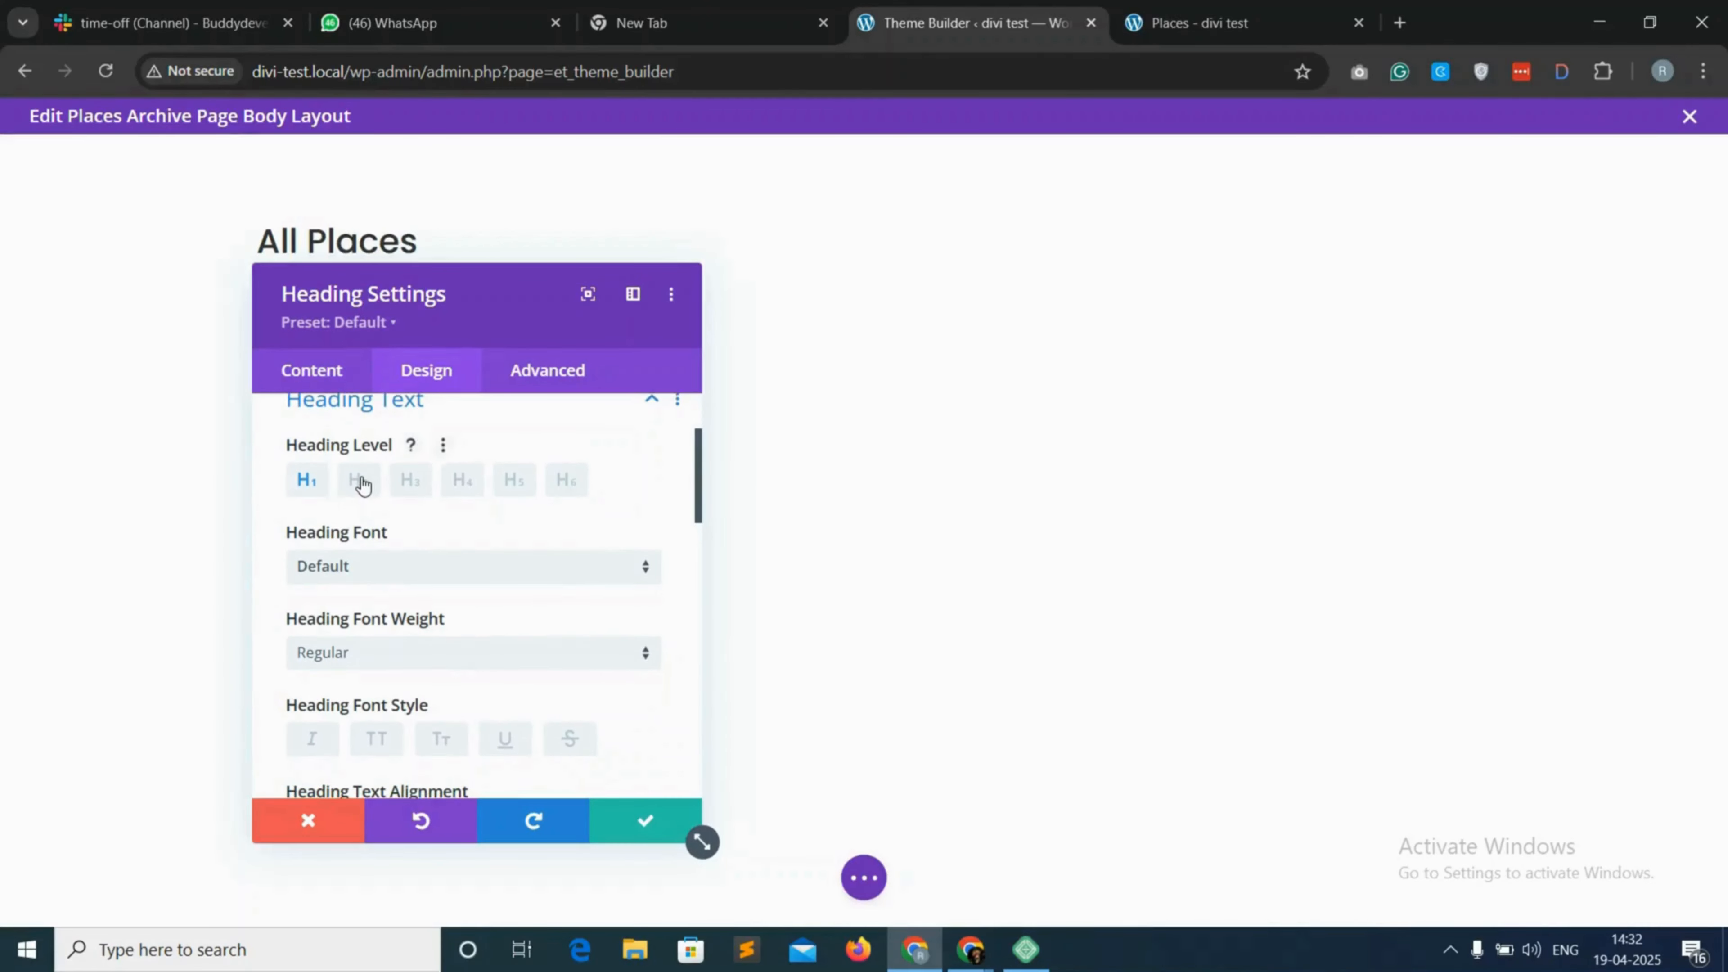
scroll(381, 708, "down", 1)
left_click(376, 628)
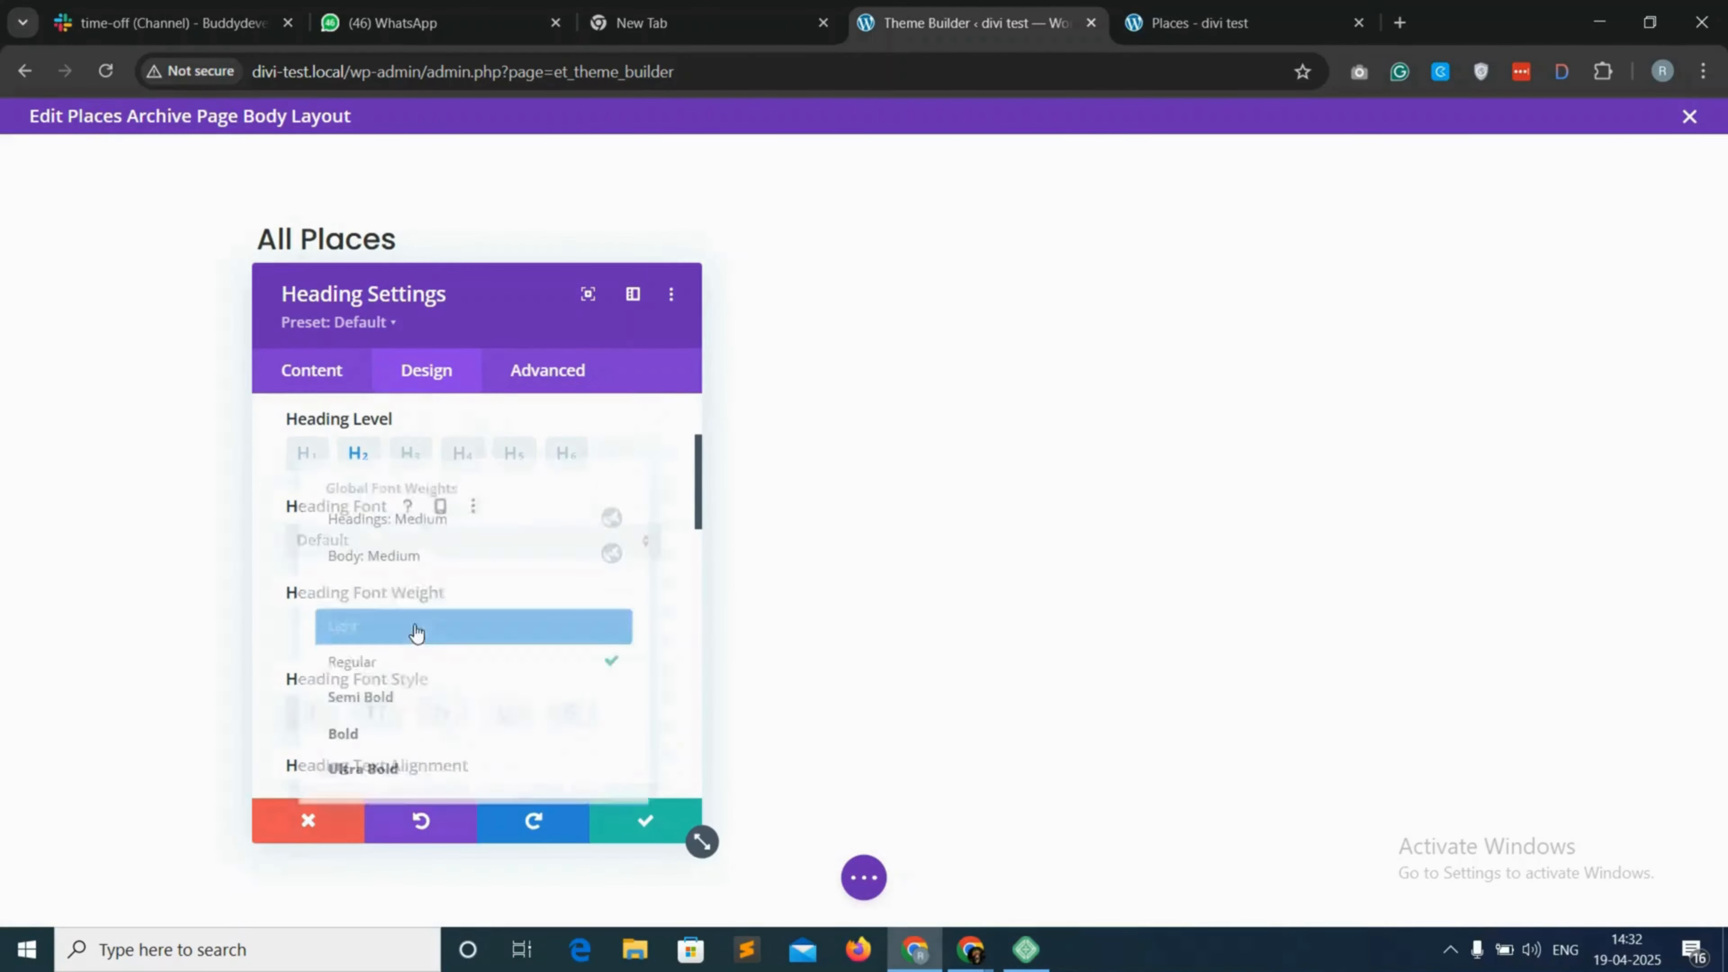
left_click(374, 704)
Center the All Places heading, set its text size to 36px and save the module settings
scroll(422, 708, "down", 2)
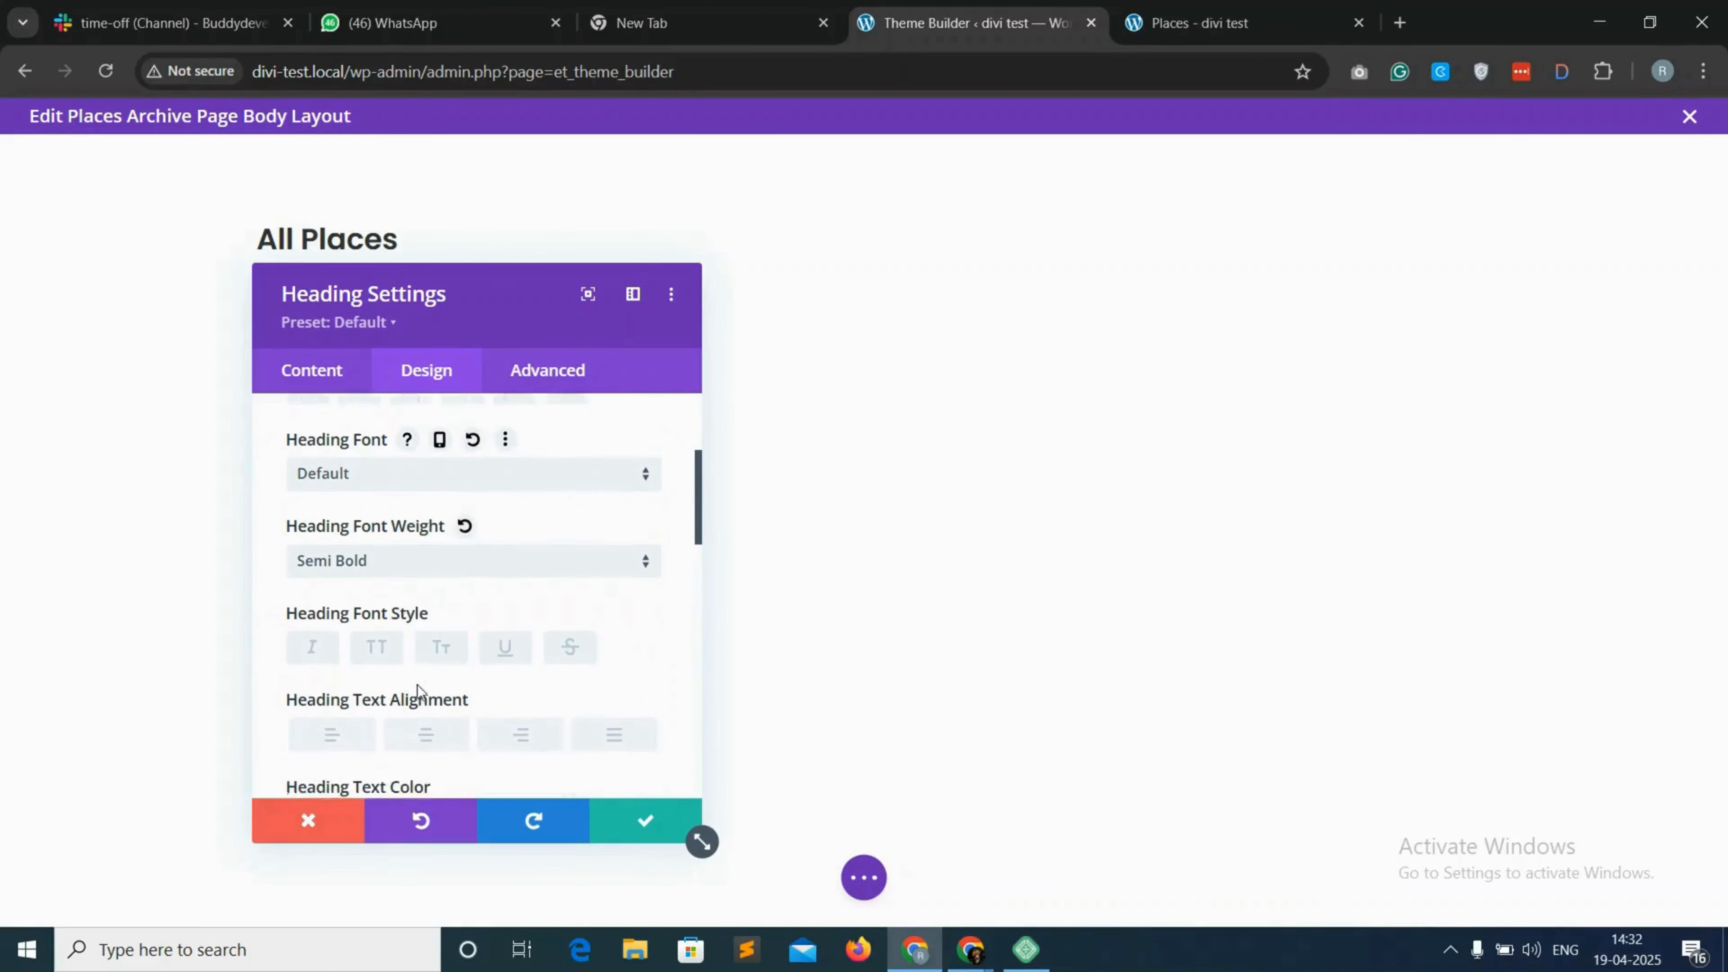
left_click(429, 733)
scroll(439, 681, "down", 5)
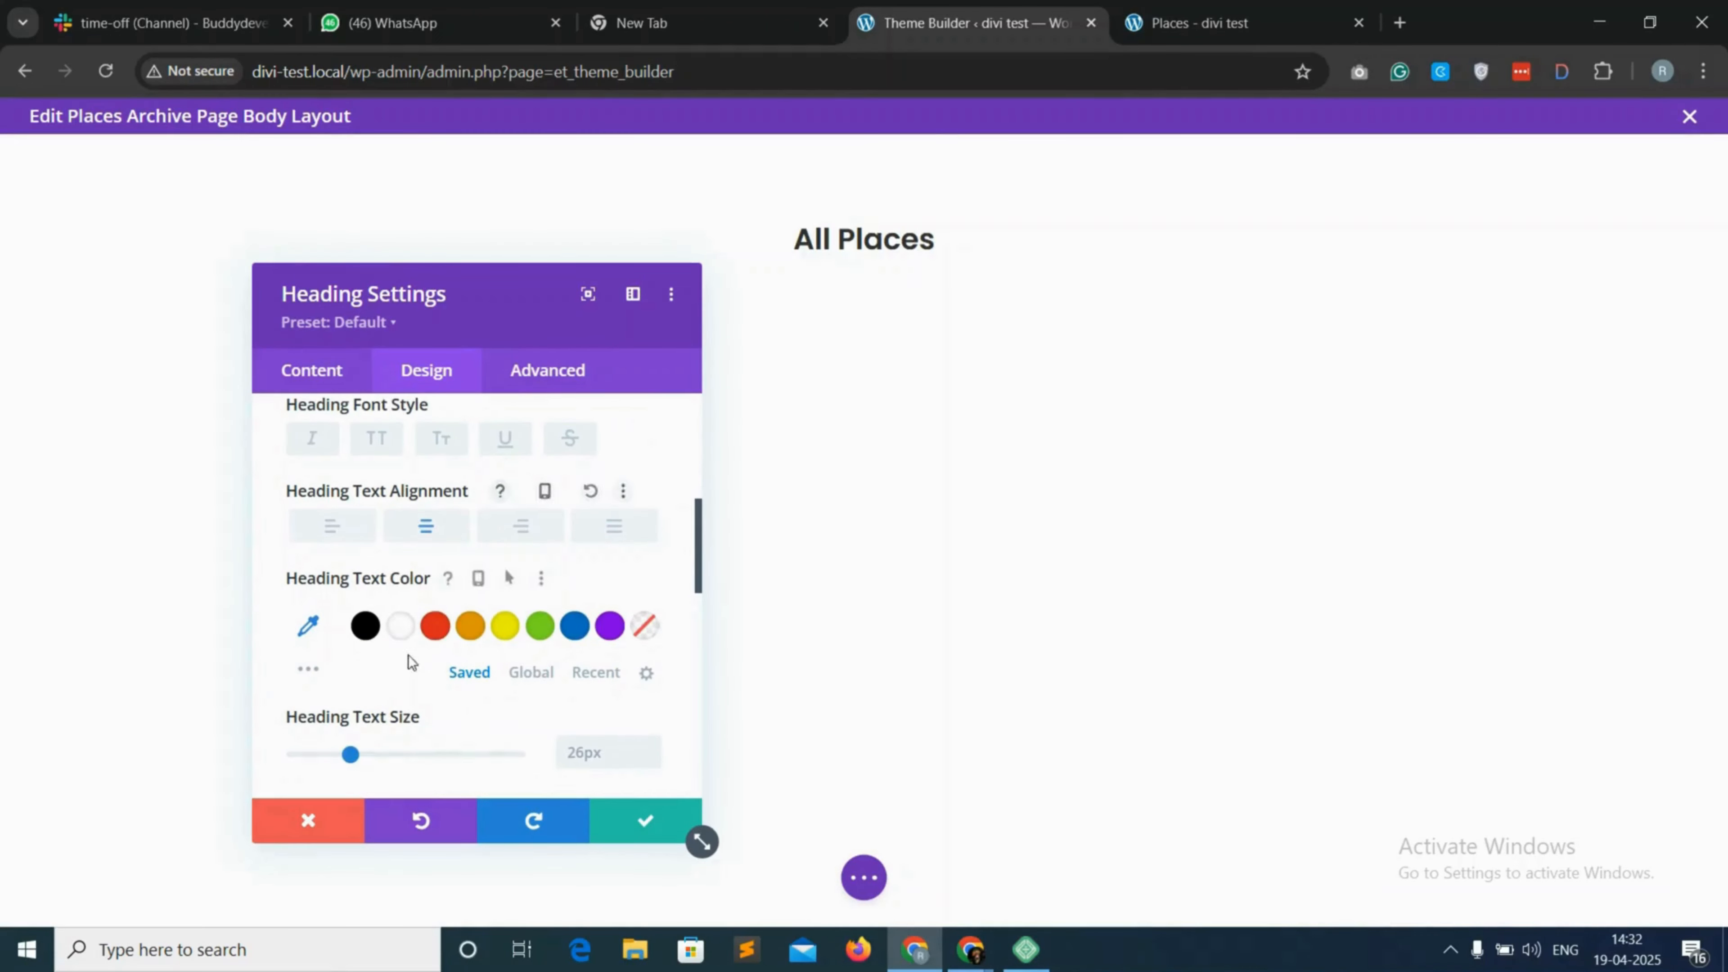
left_click(593, 754)
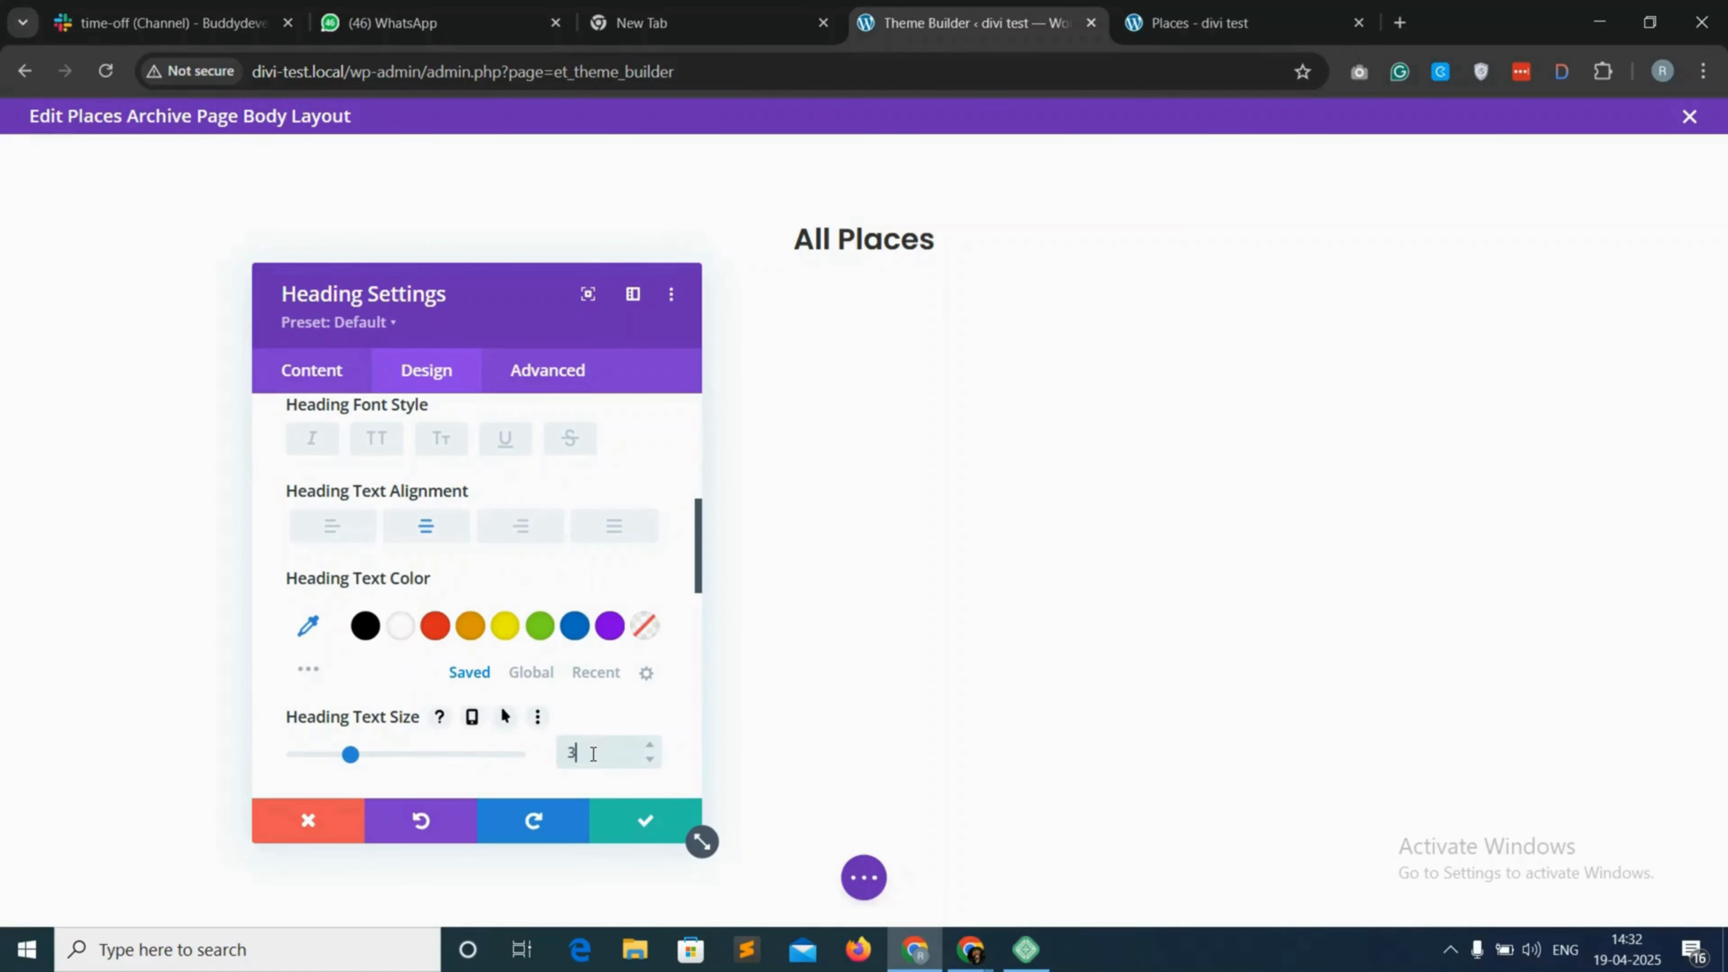
type("36")
left_click(645, 822)
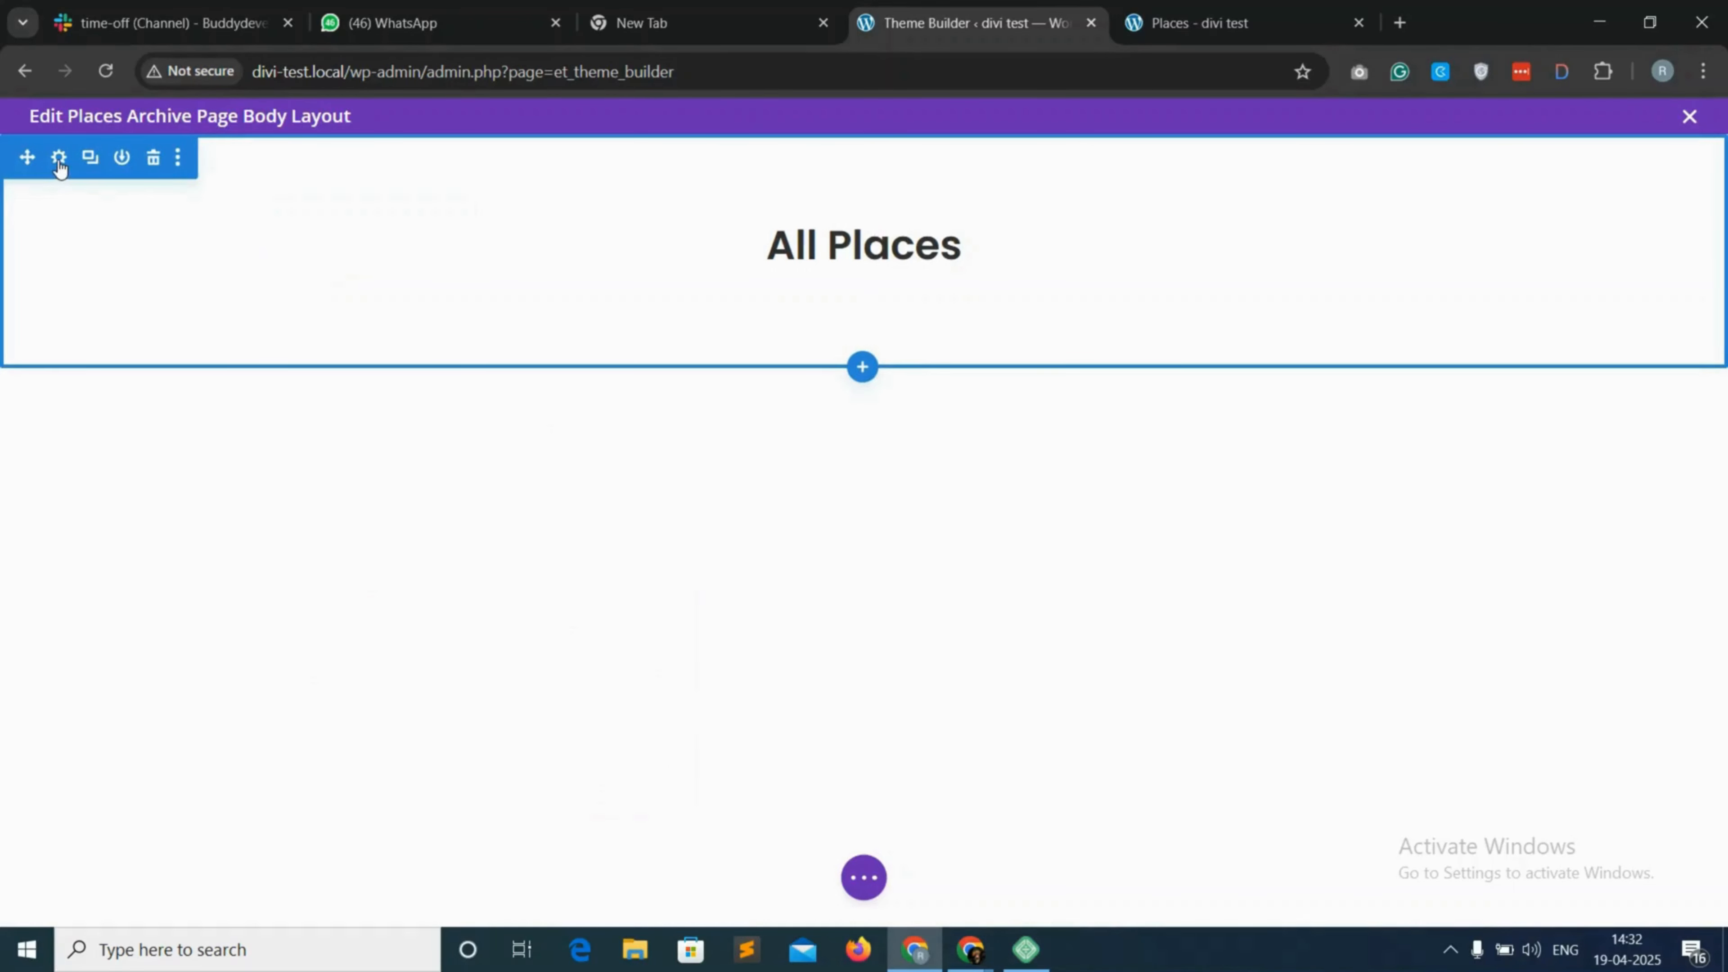
Give the section containing the All Places heading a solid purple background color and save it
left_click(59, 158)
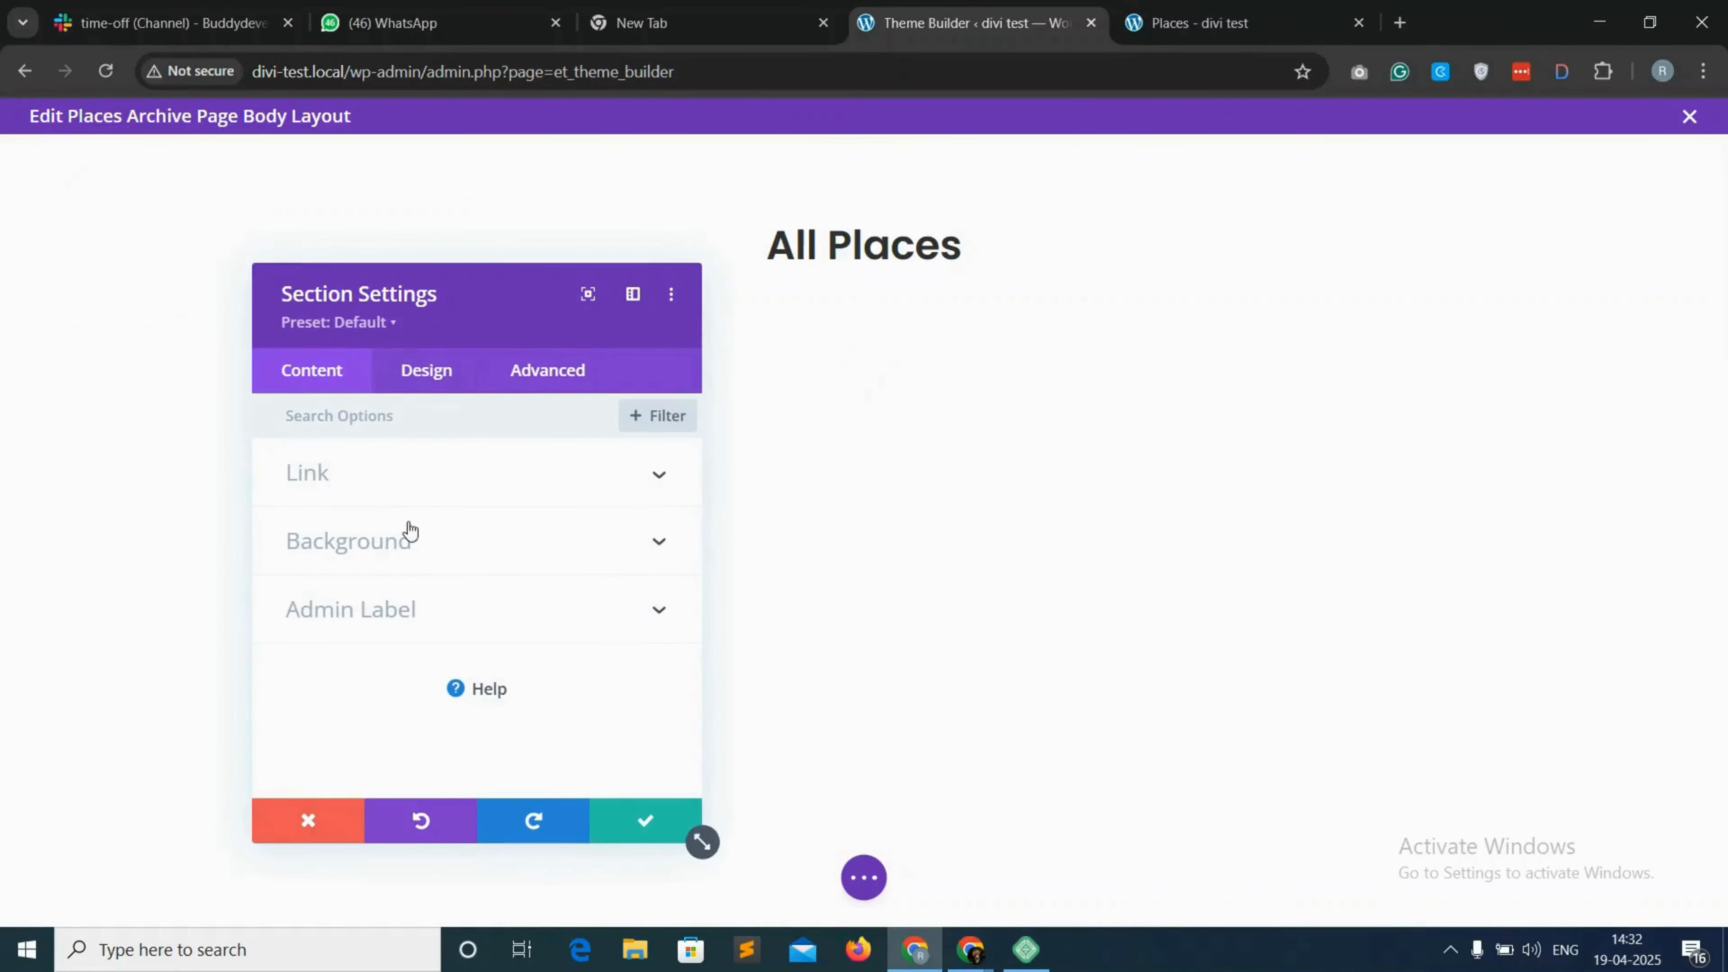
left_click(423, 545)
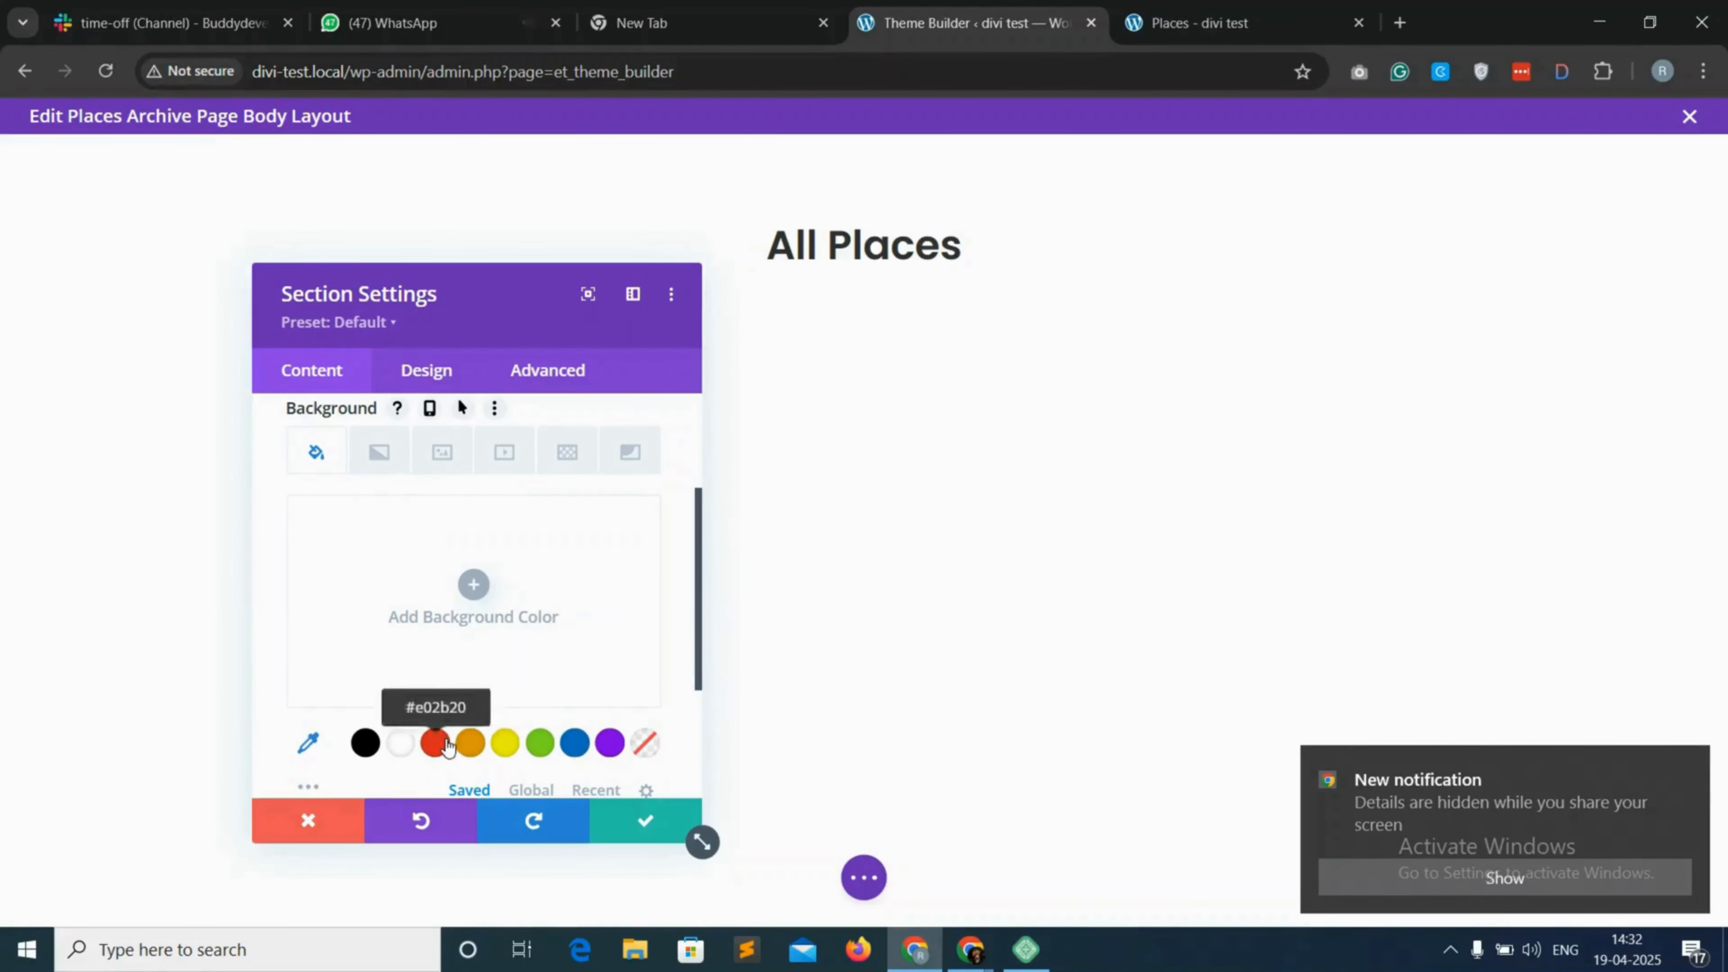
left_click(471, 743)
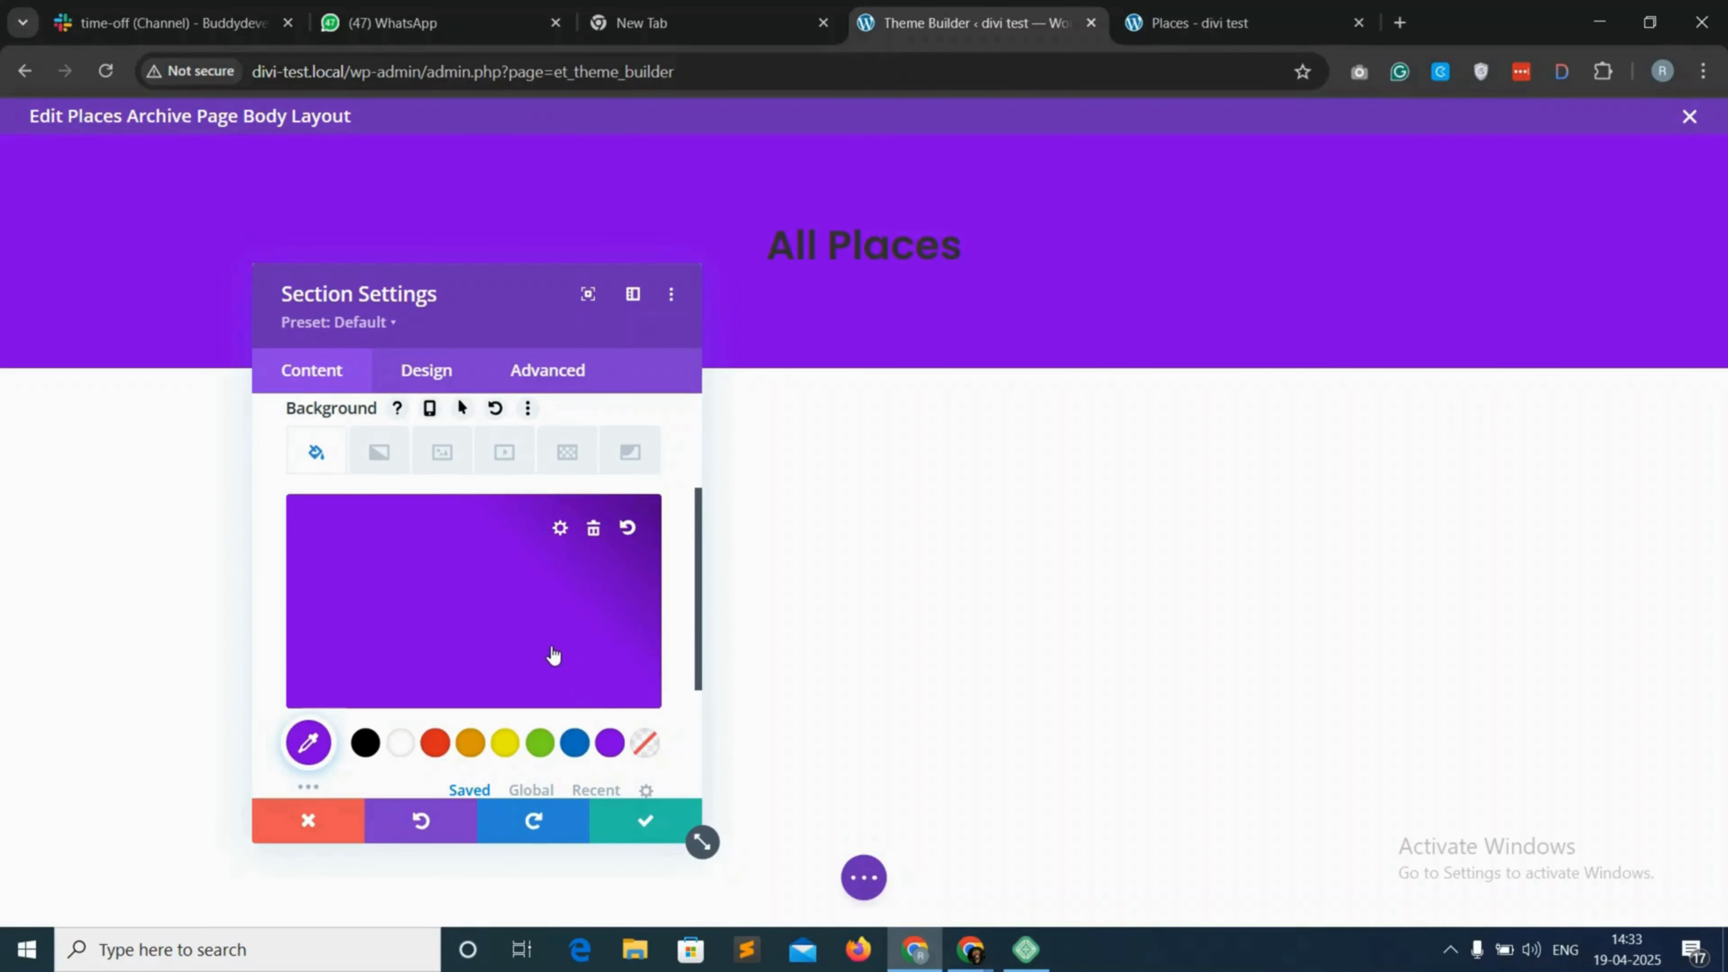
left_click(643, 821)
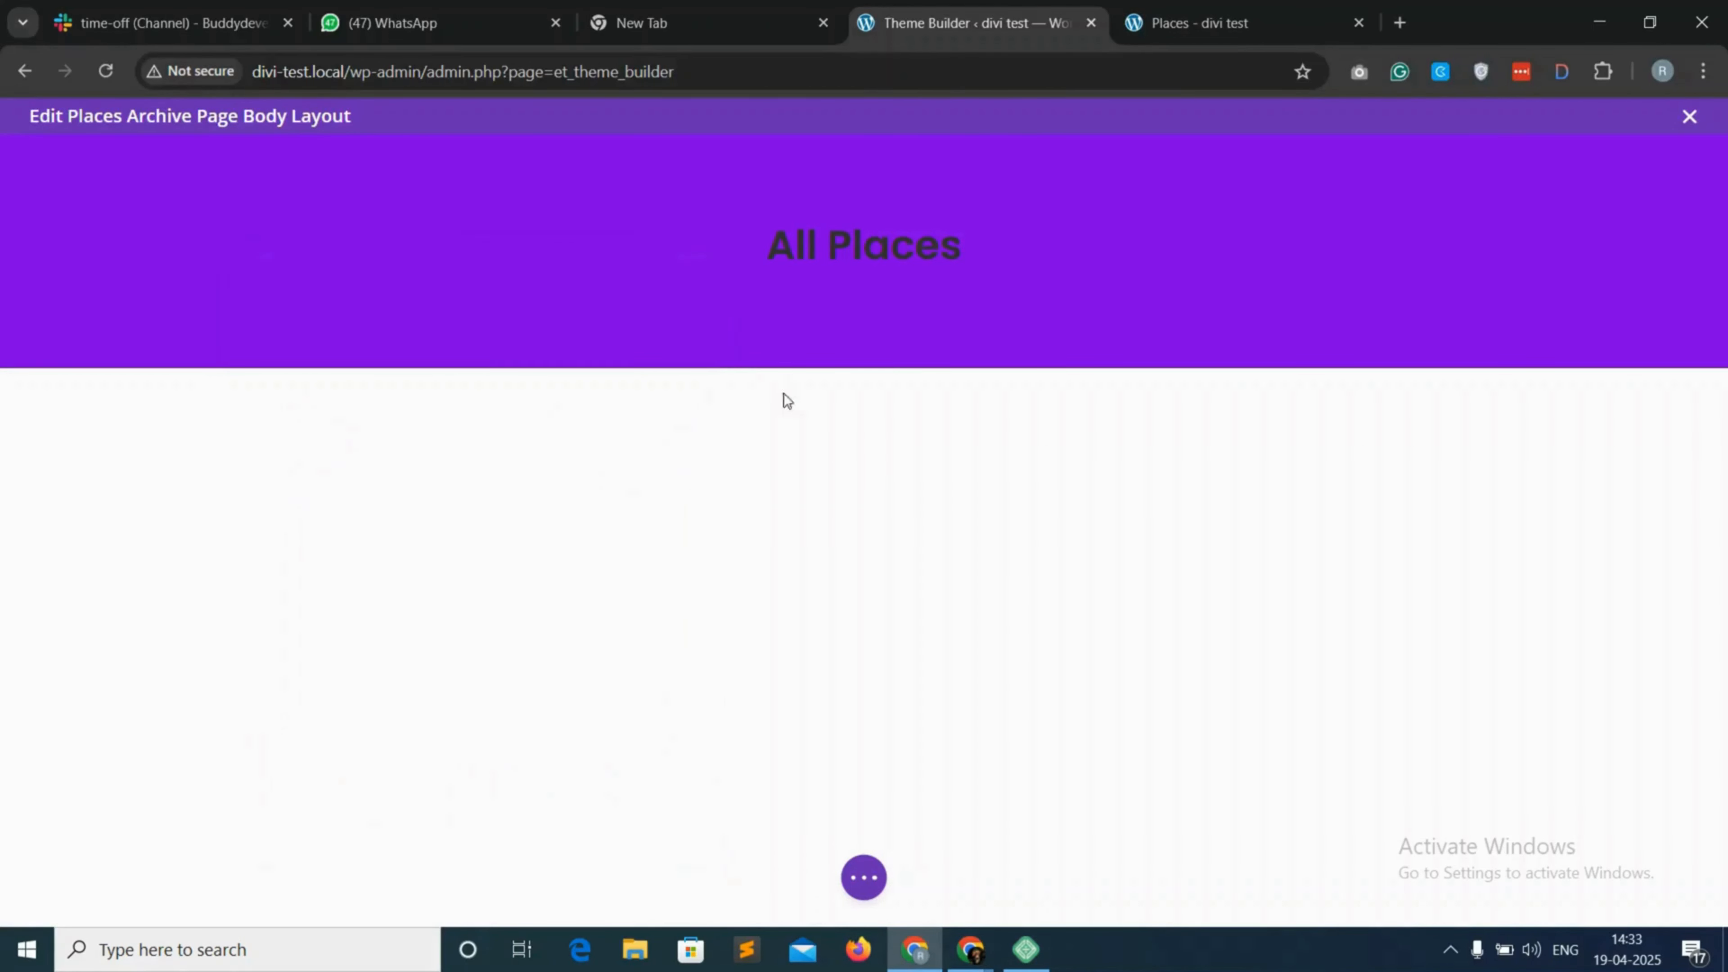
Change the All Places heading's text color to white and save the module settings
left_click(823, 236)
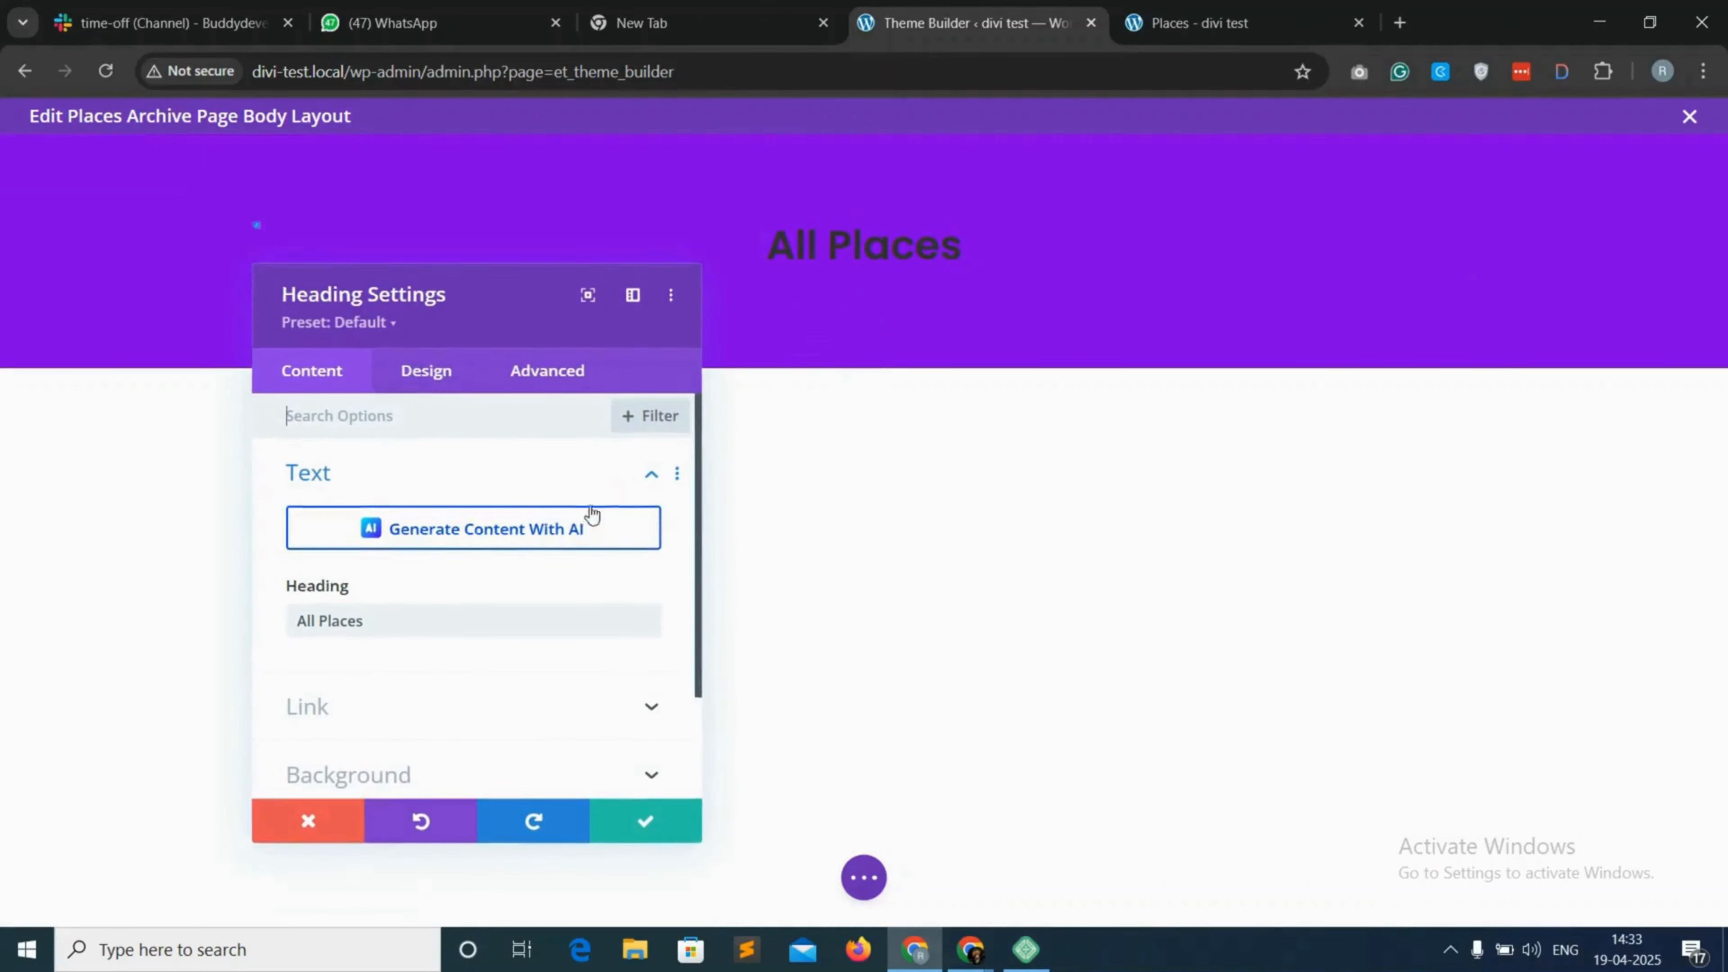
left_click(433, 382)
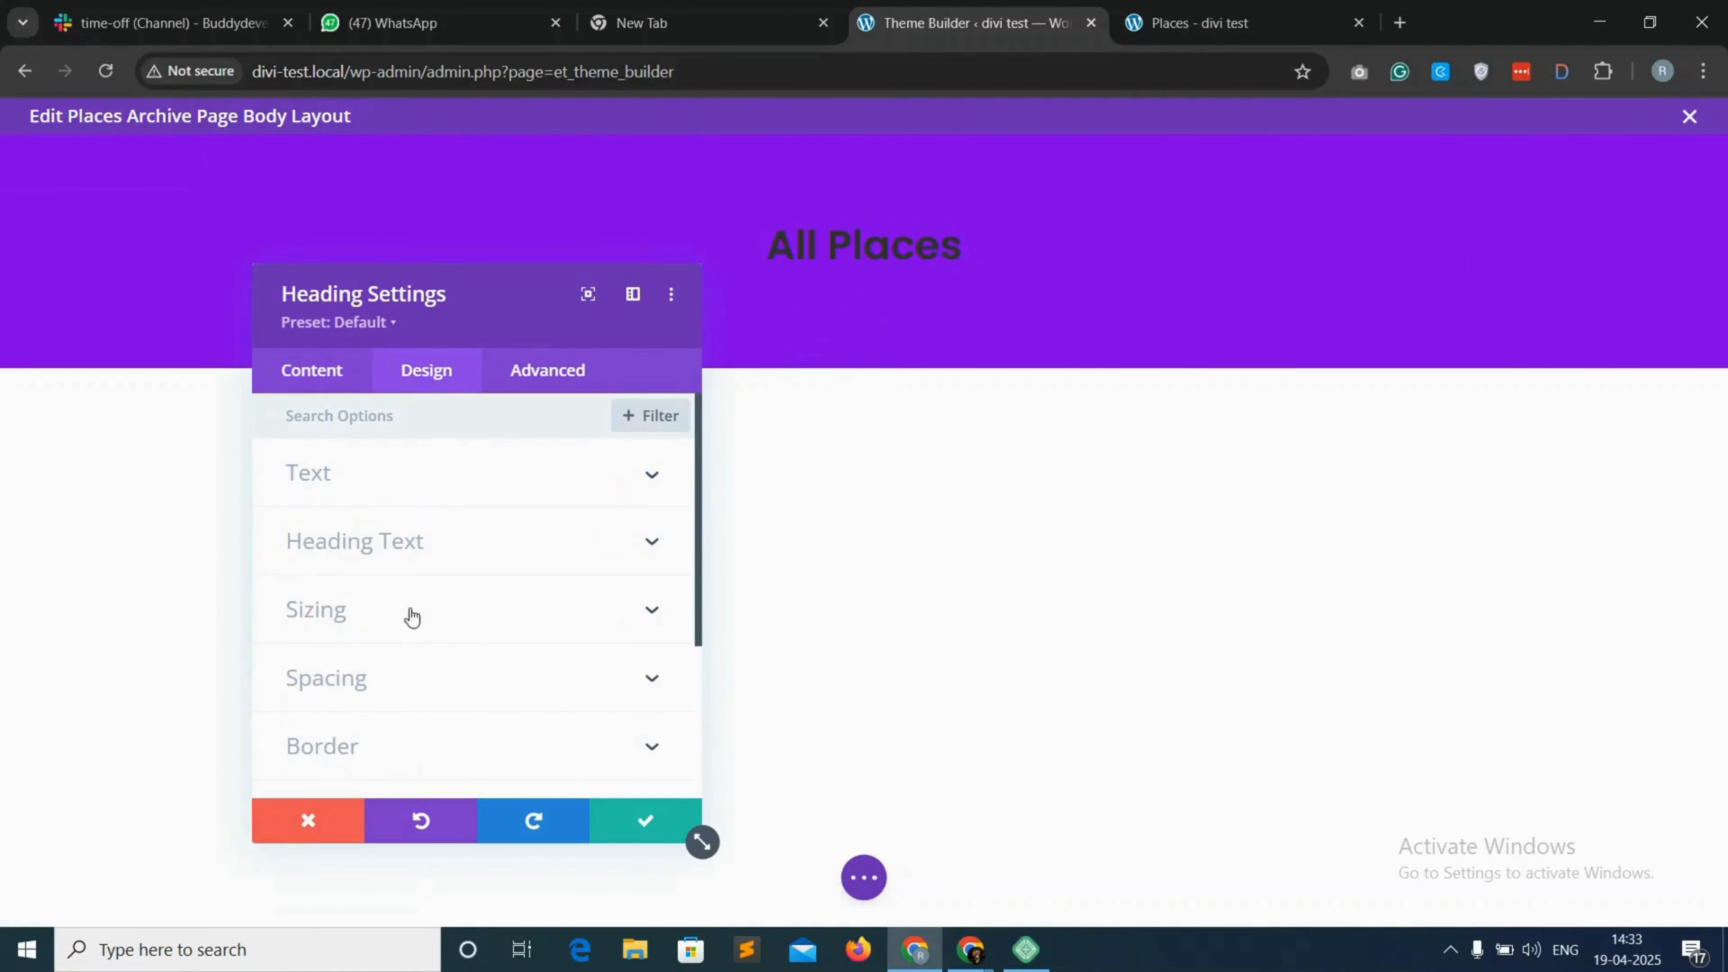
left_click(553, 534)
scroll(421, 599, "down", 6)
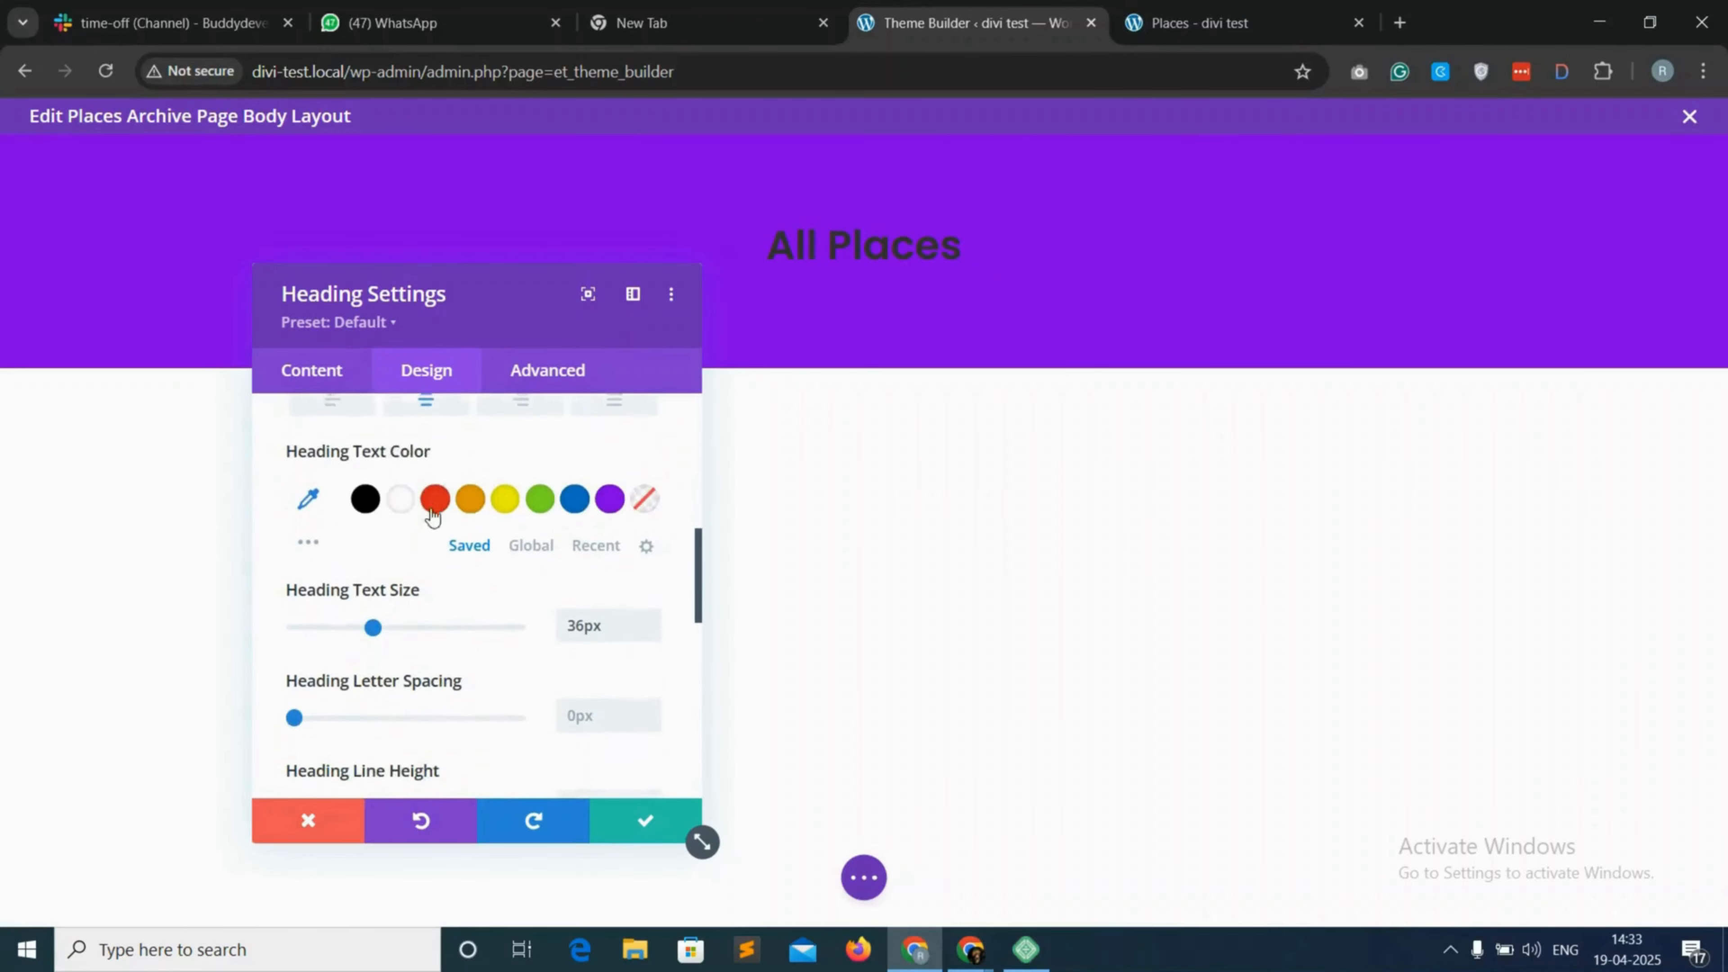
left_click(402, 497)
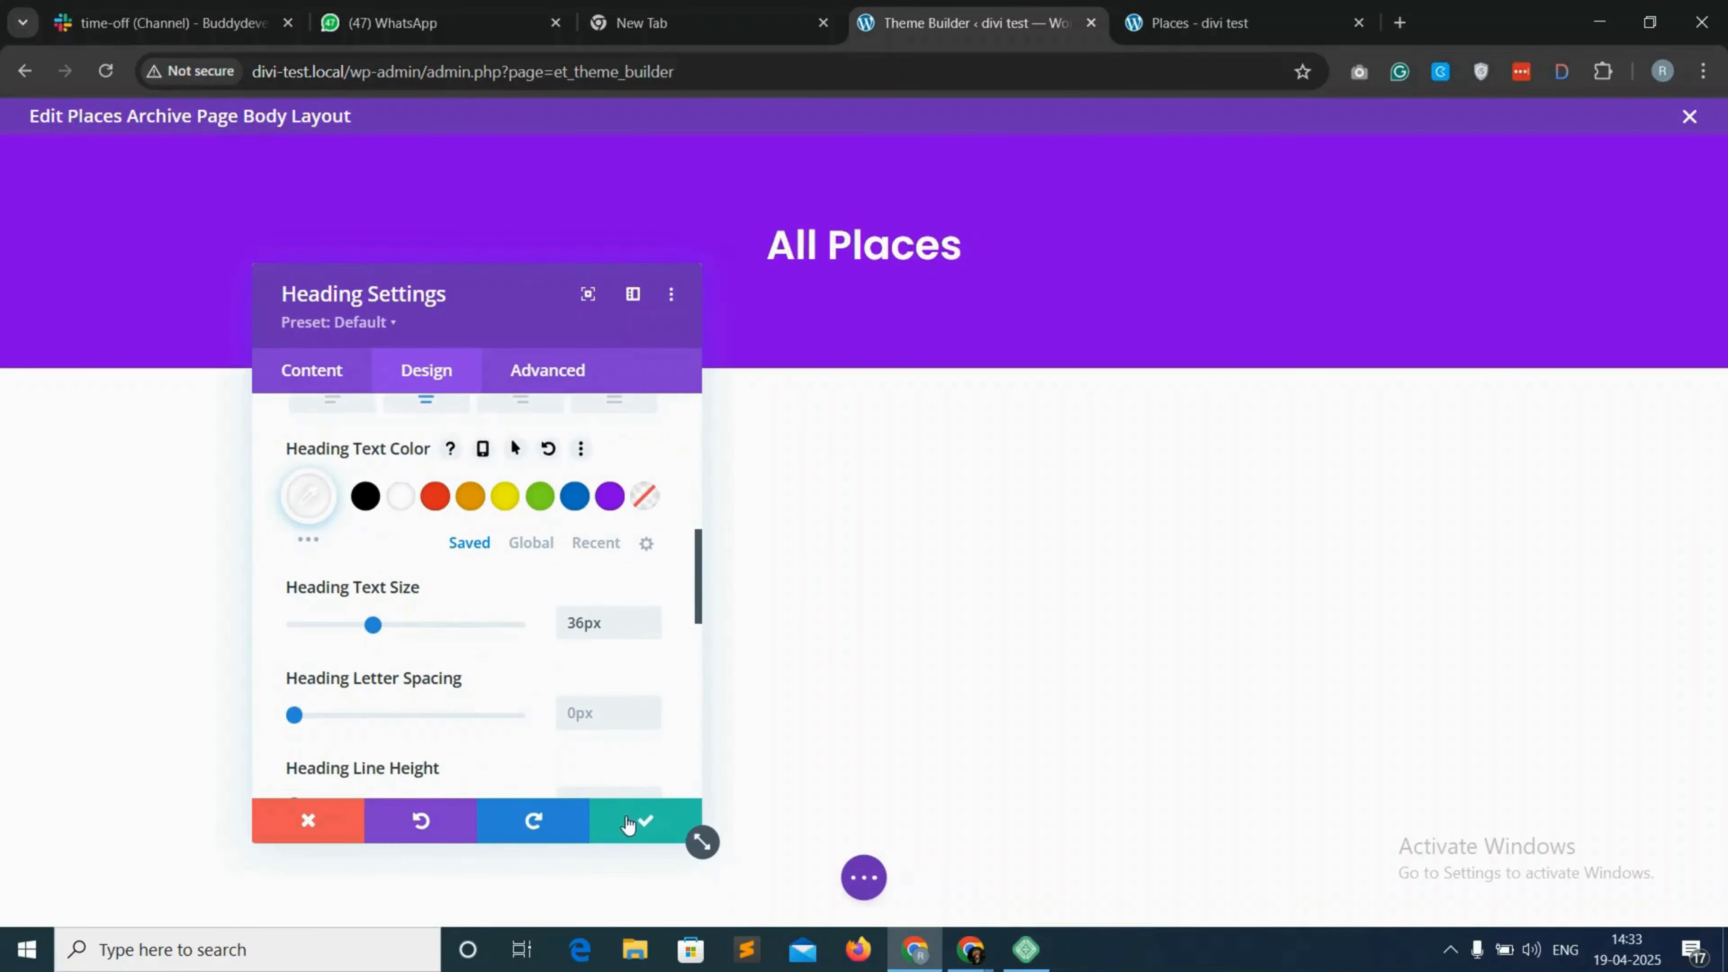
left_click(640, 824)
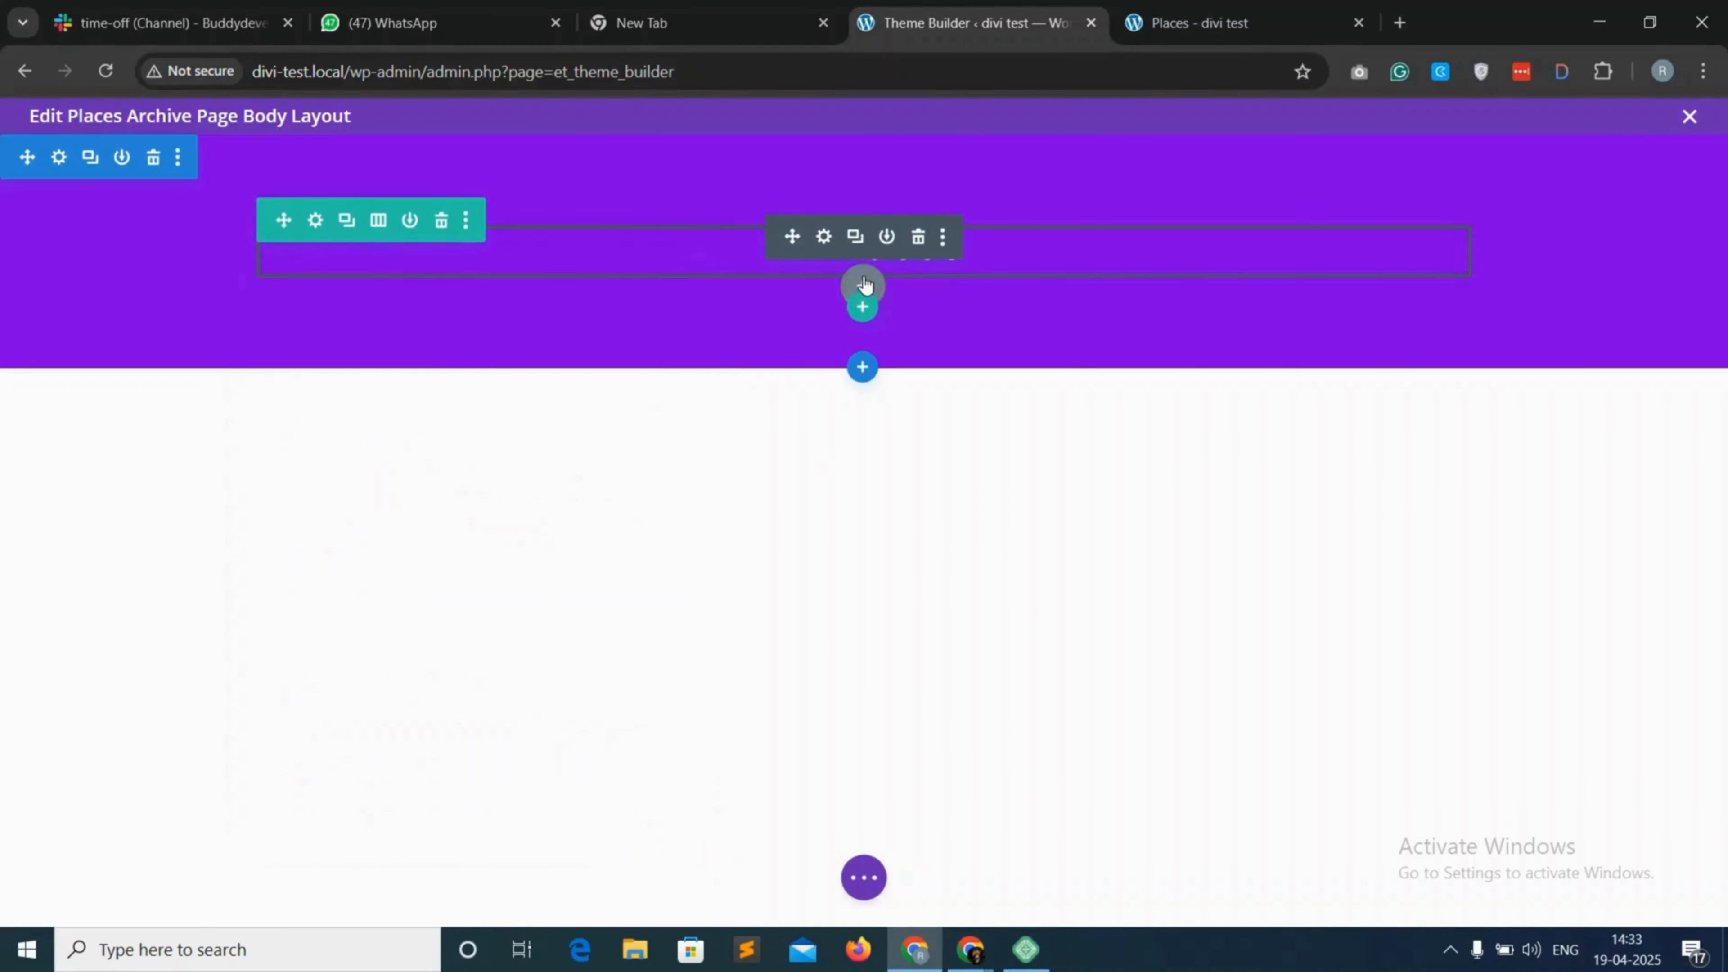
Insert a Text module below the All Places heading and clear its placeholder body content
left_click(863, 286)
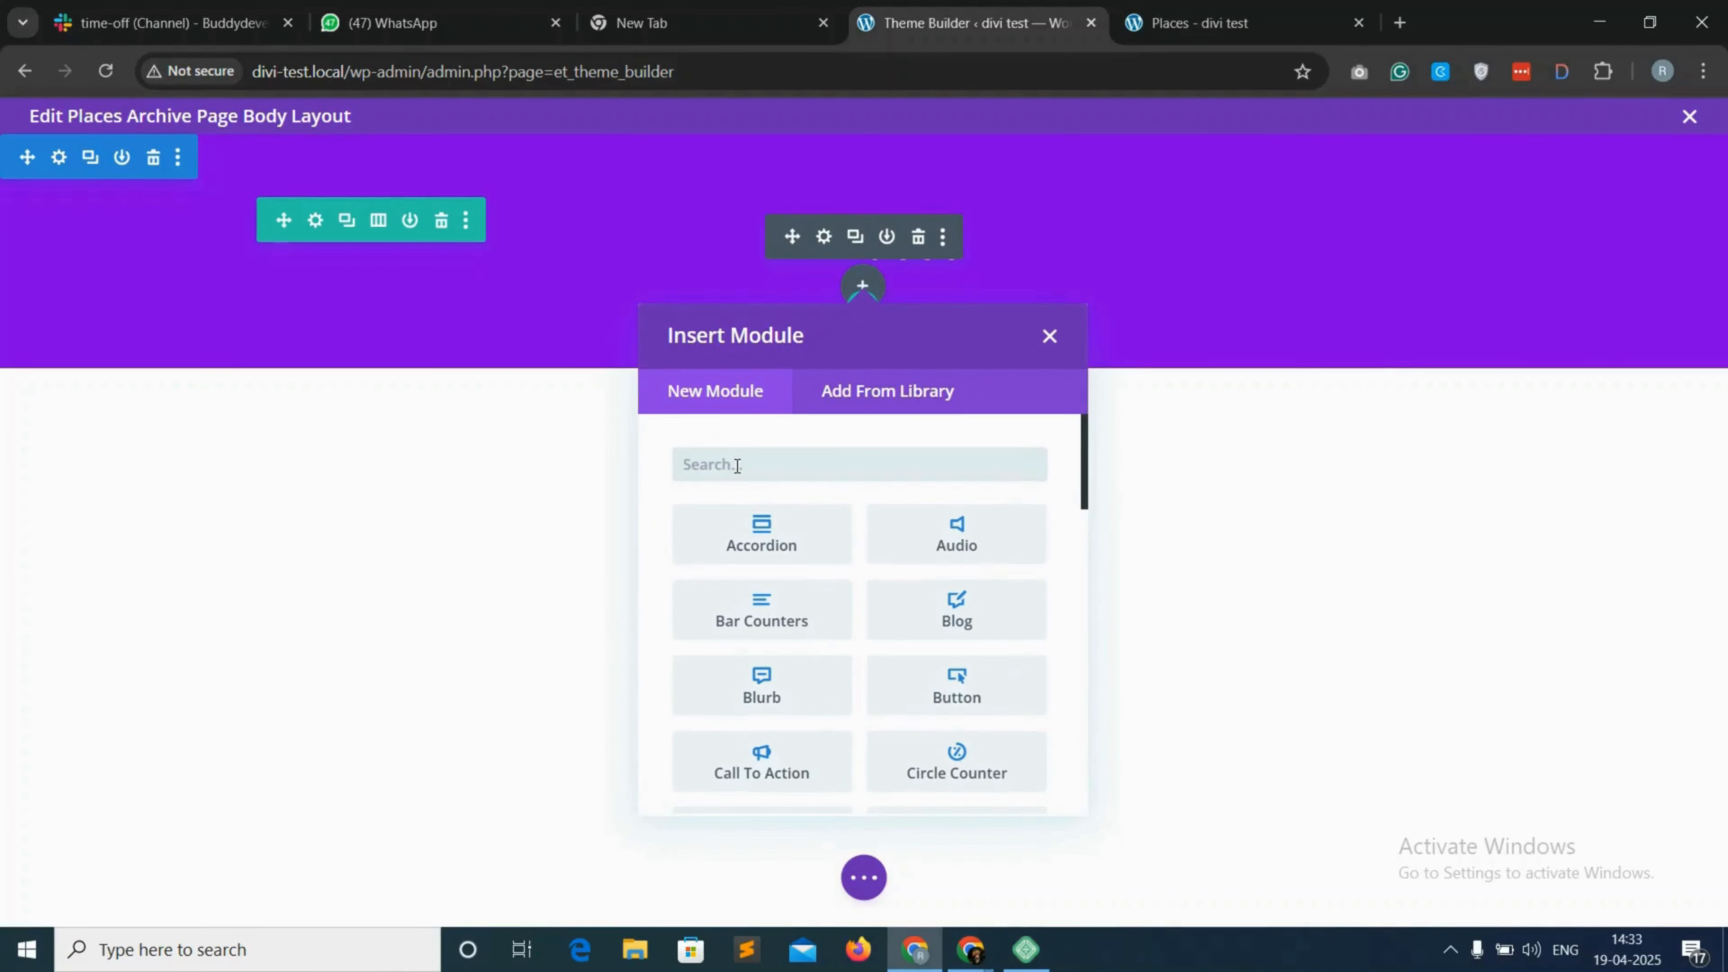
type("text")
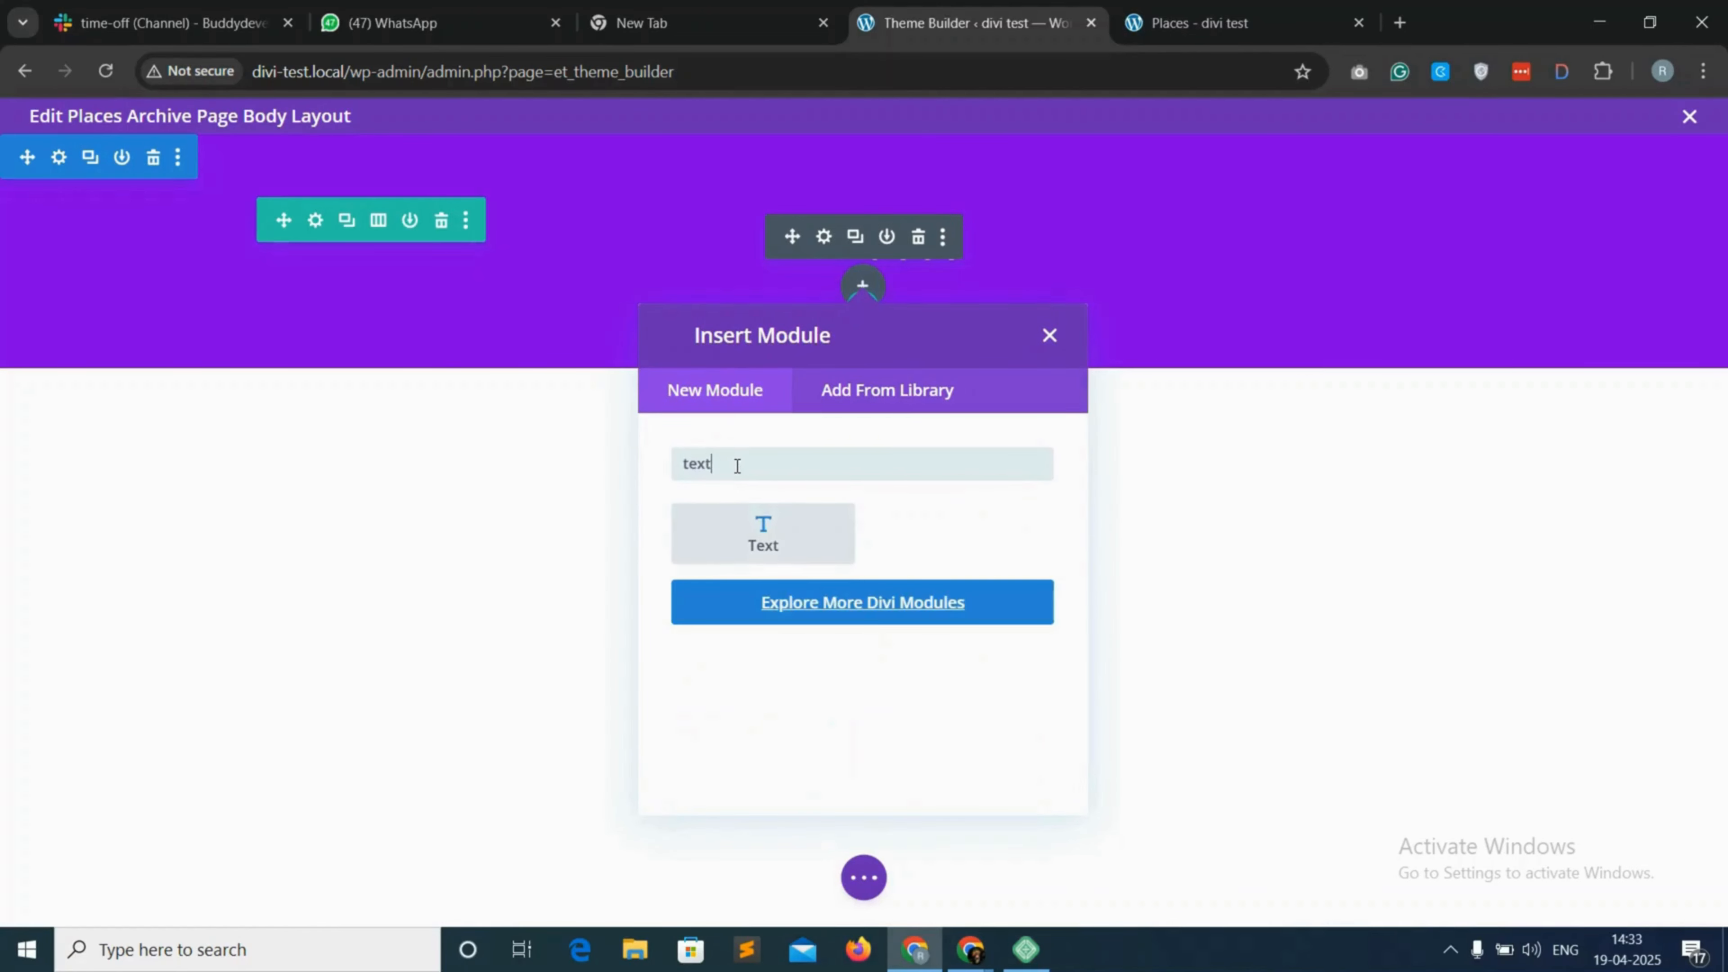
left_click(783, 531)
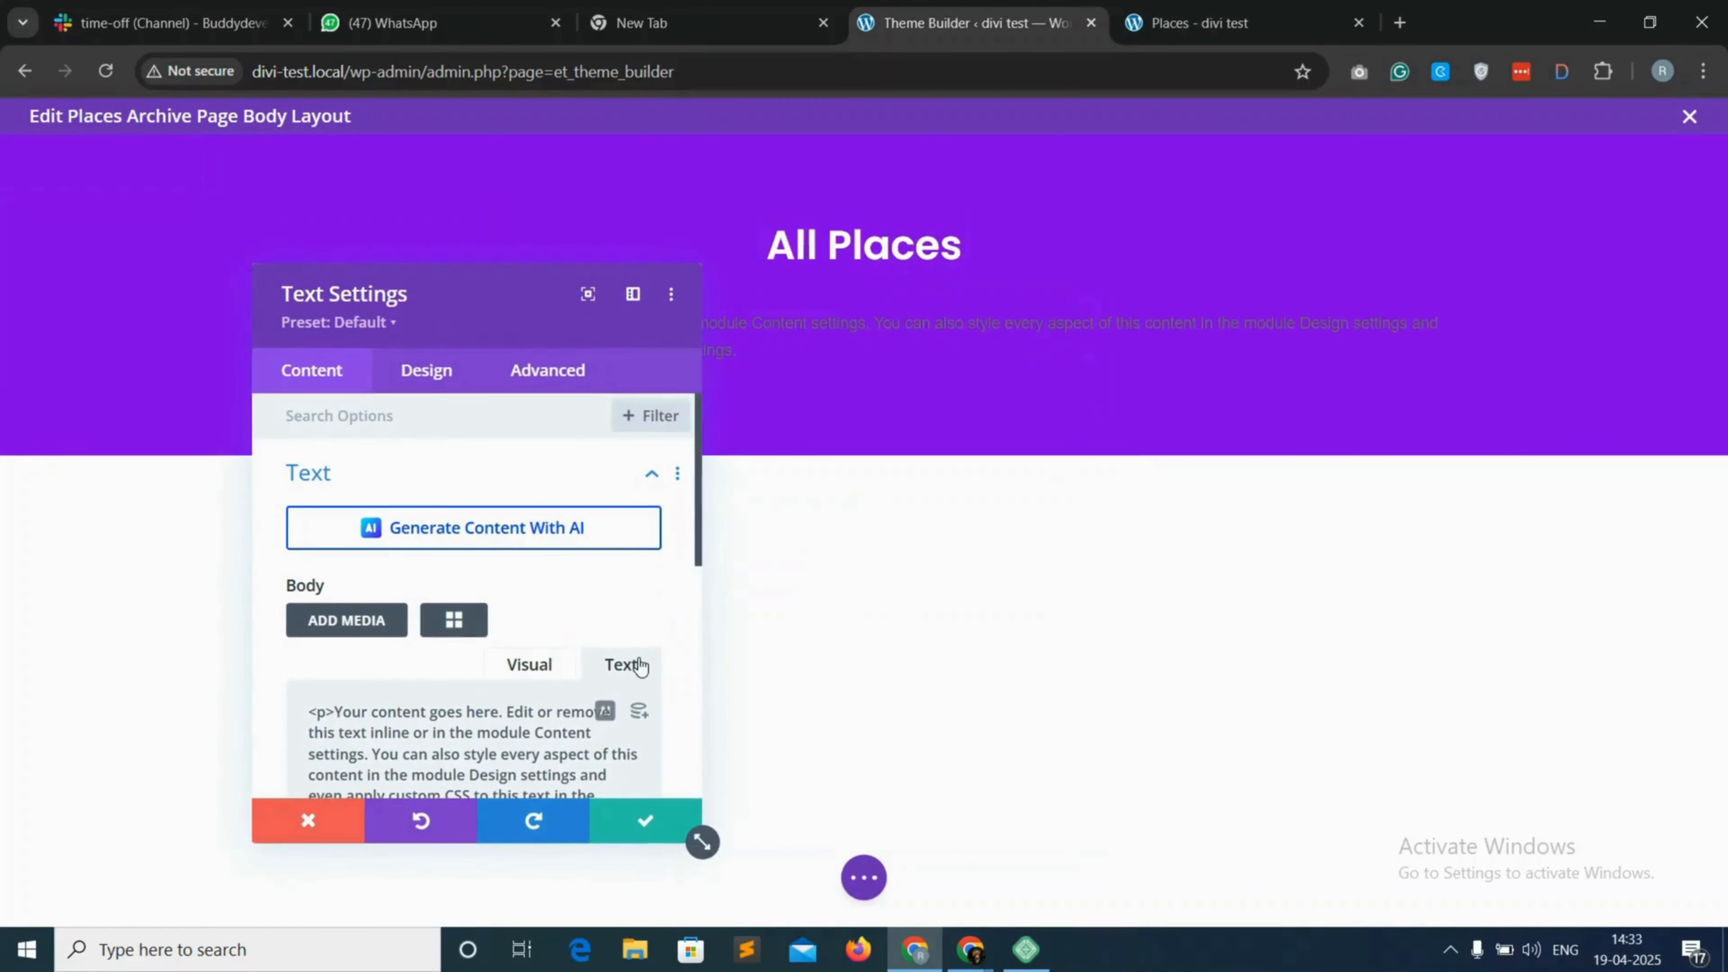
scroll(574, 672, "down", 2)
triple_click(481, 669)
key("BackSpace")
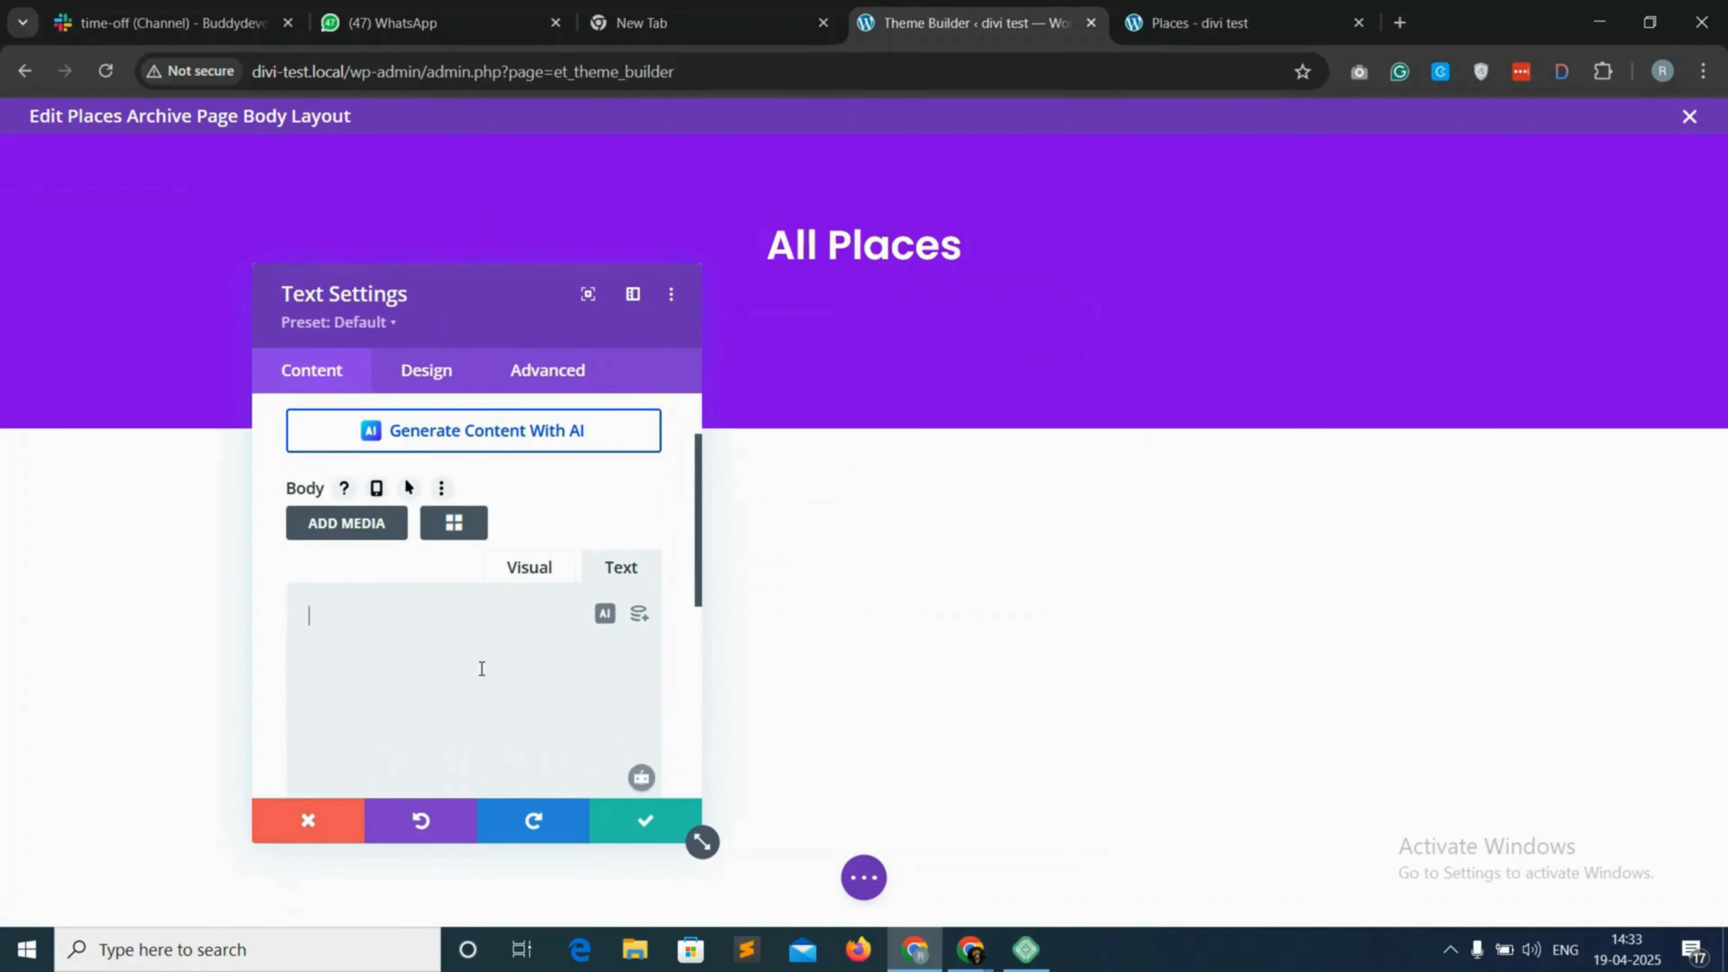
Open the shortcode builder for the text body and choose the gd_search (GD > Search) shortcode
left_click(469, 528)
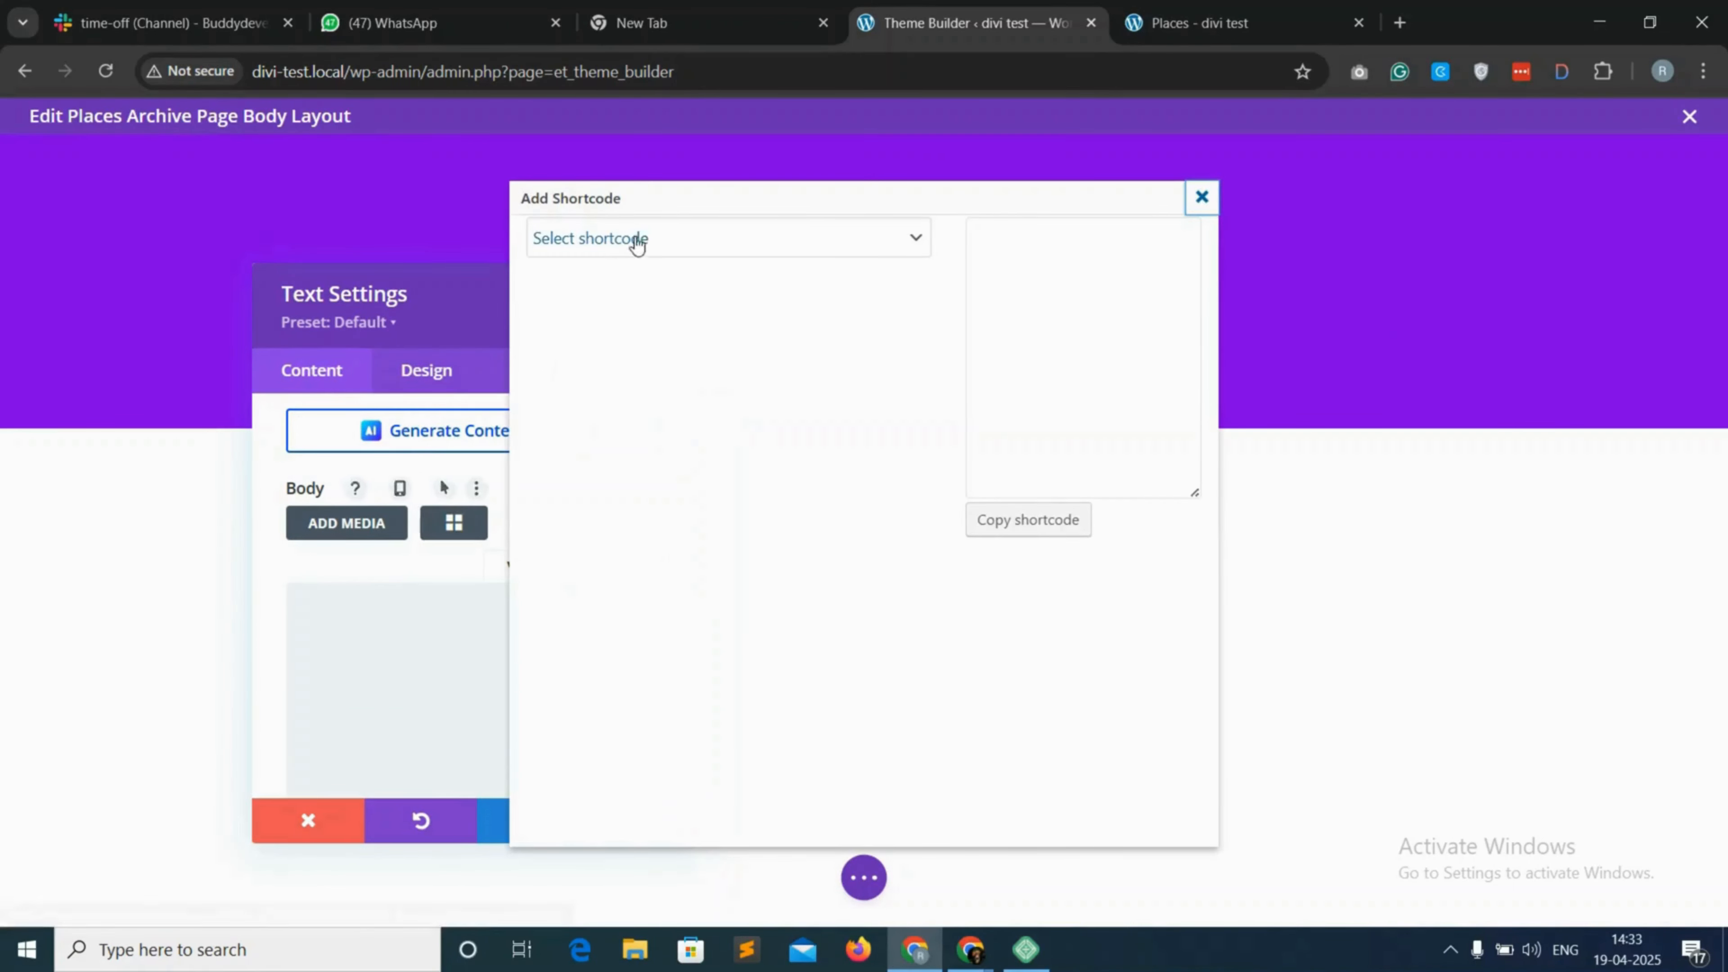
left_click(701, 257)
scroll(677, 702, "down", 1)
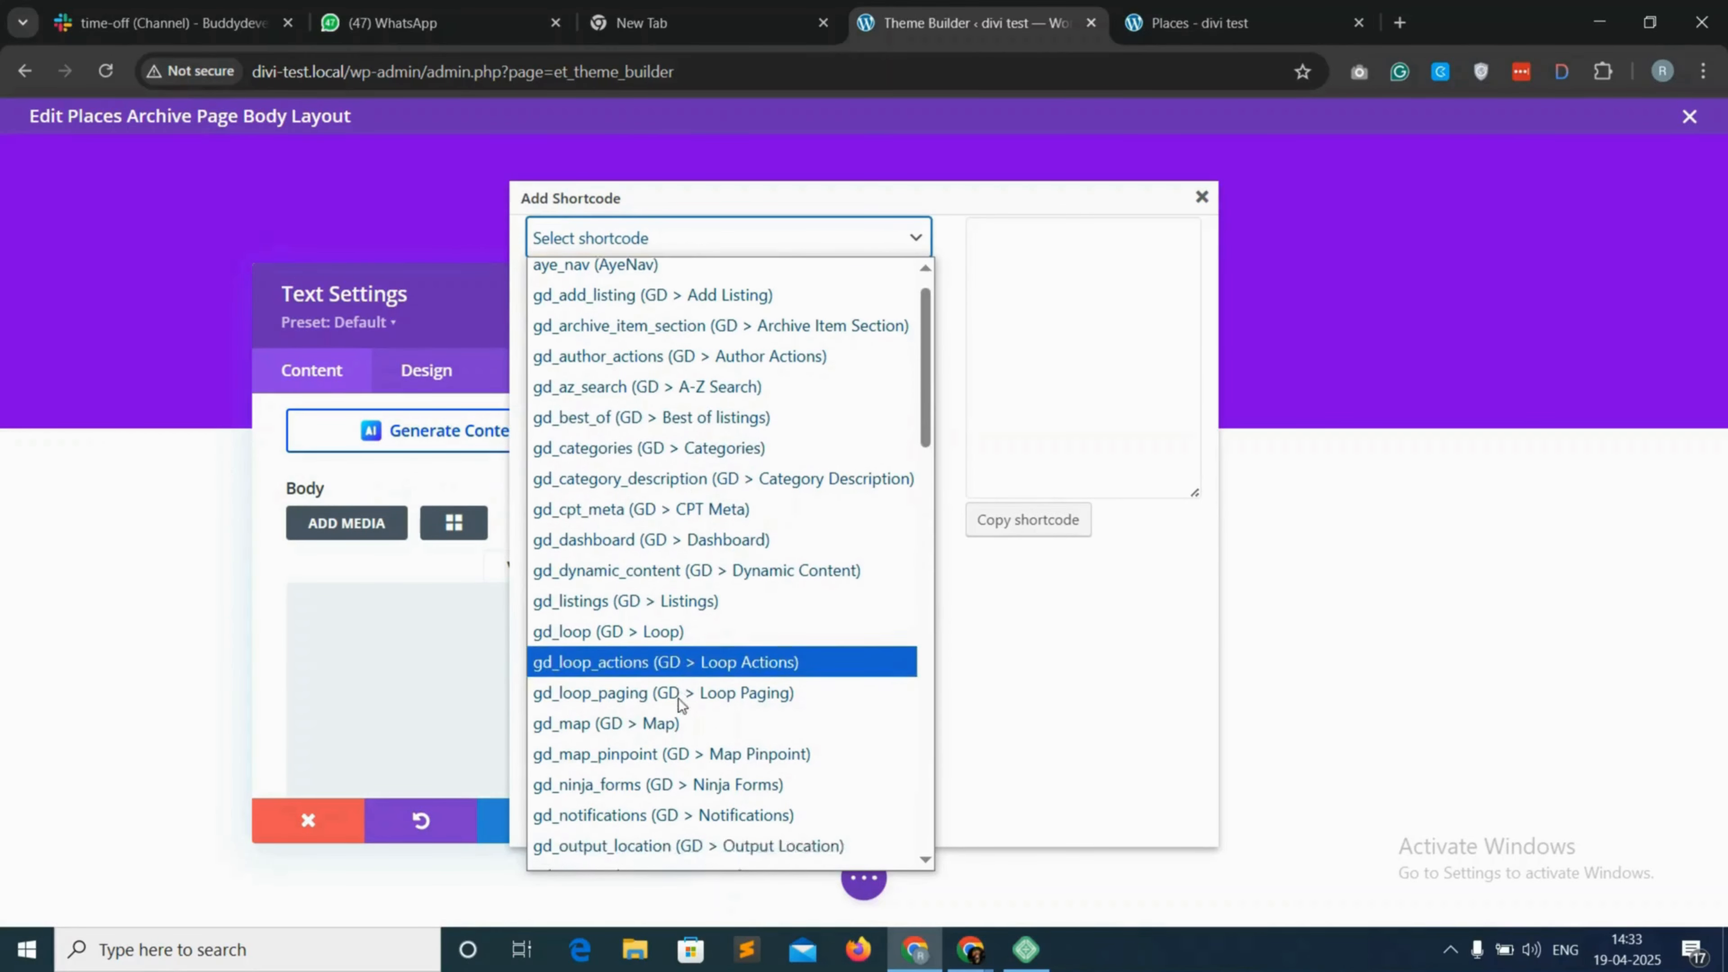
scroll(679, 705, "down", 3)
left_click(756, 536)
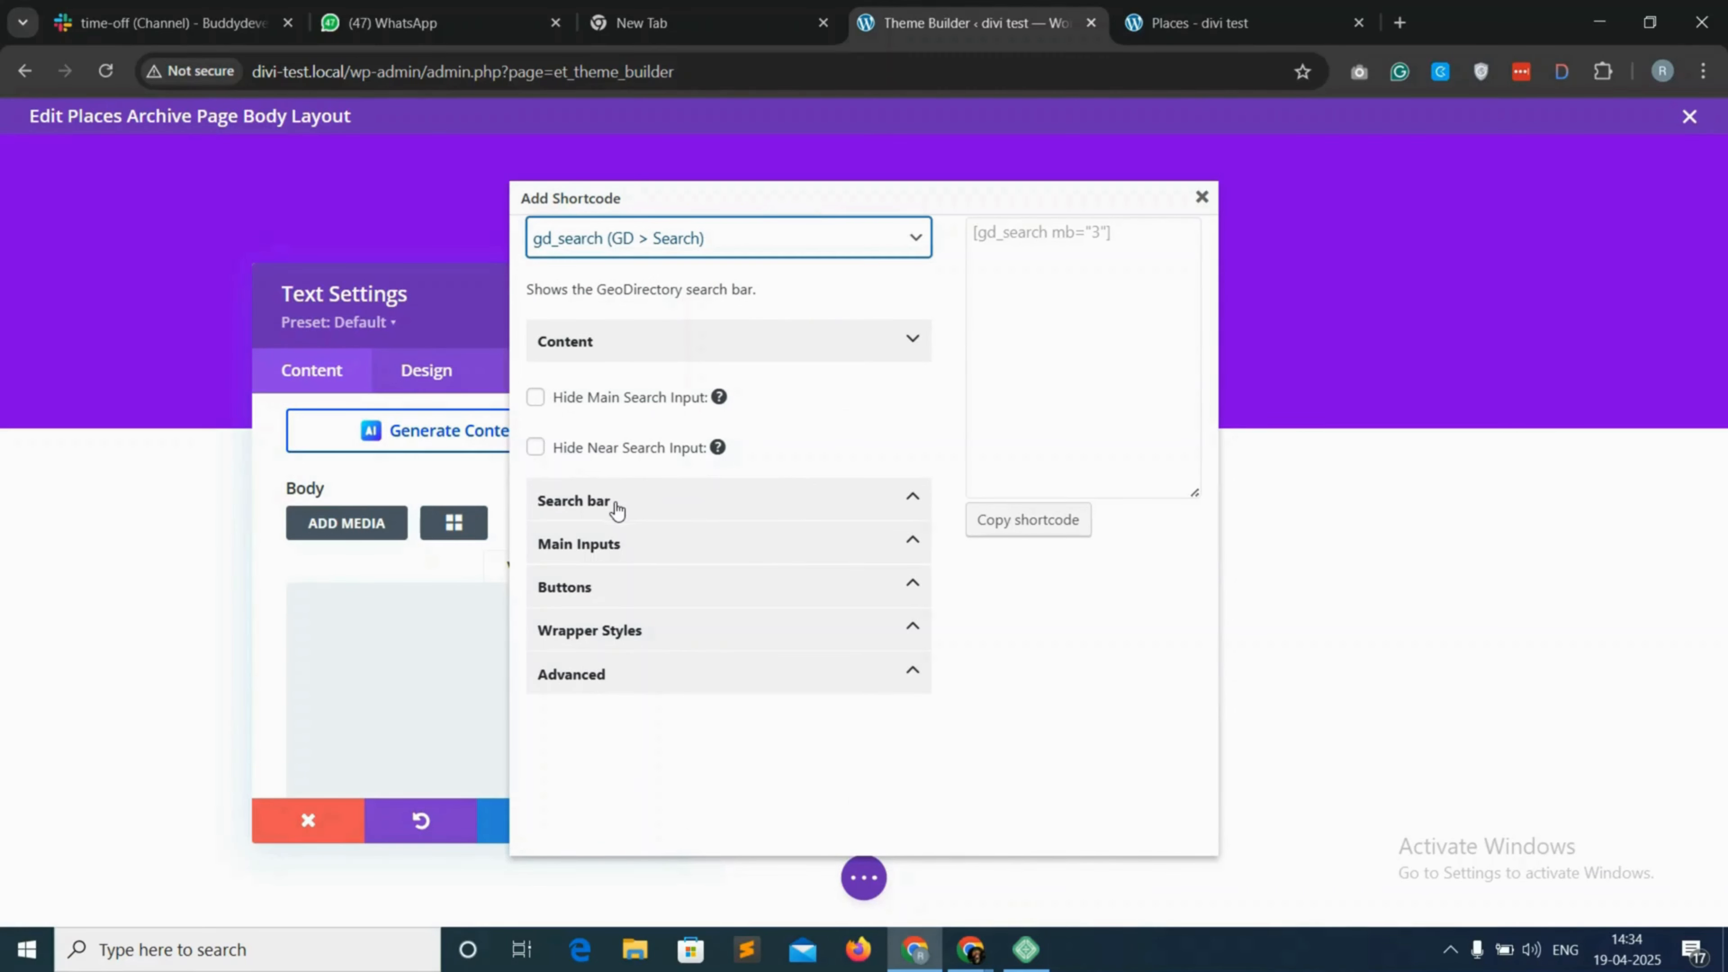
Examine the search bar, main input and button options of the gd_search shortcode
left_click(744, 502)
scroll(695, 586, "down", 1)
scroll(695, 587, "down", 3)
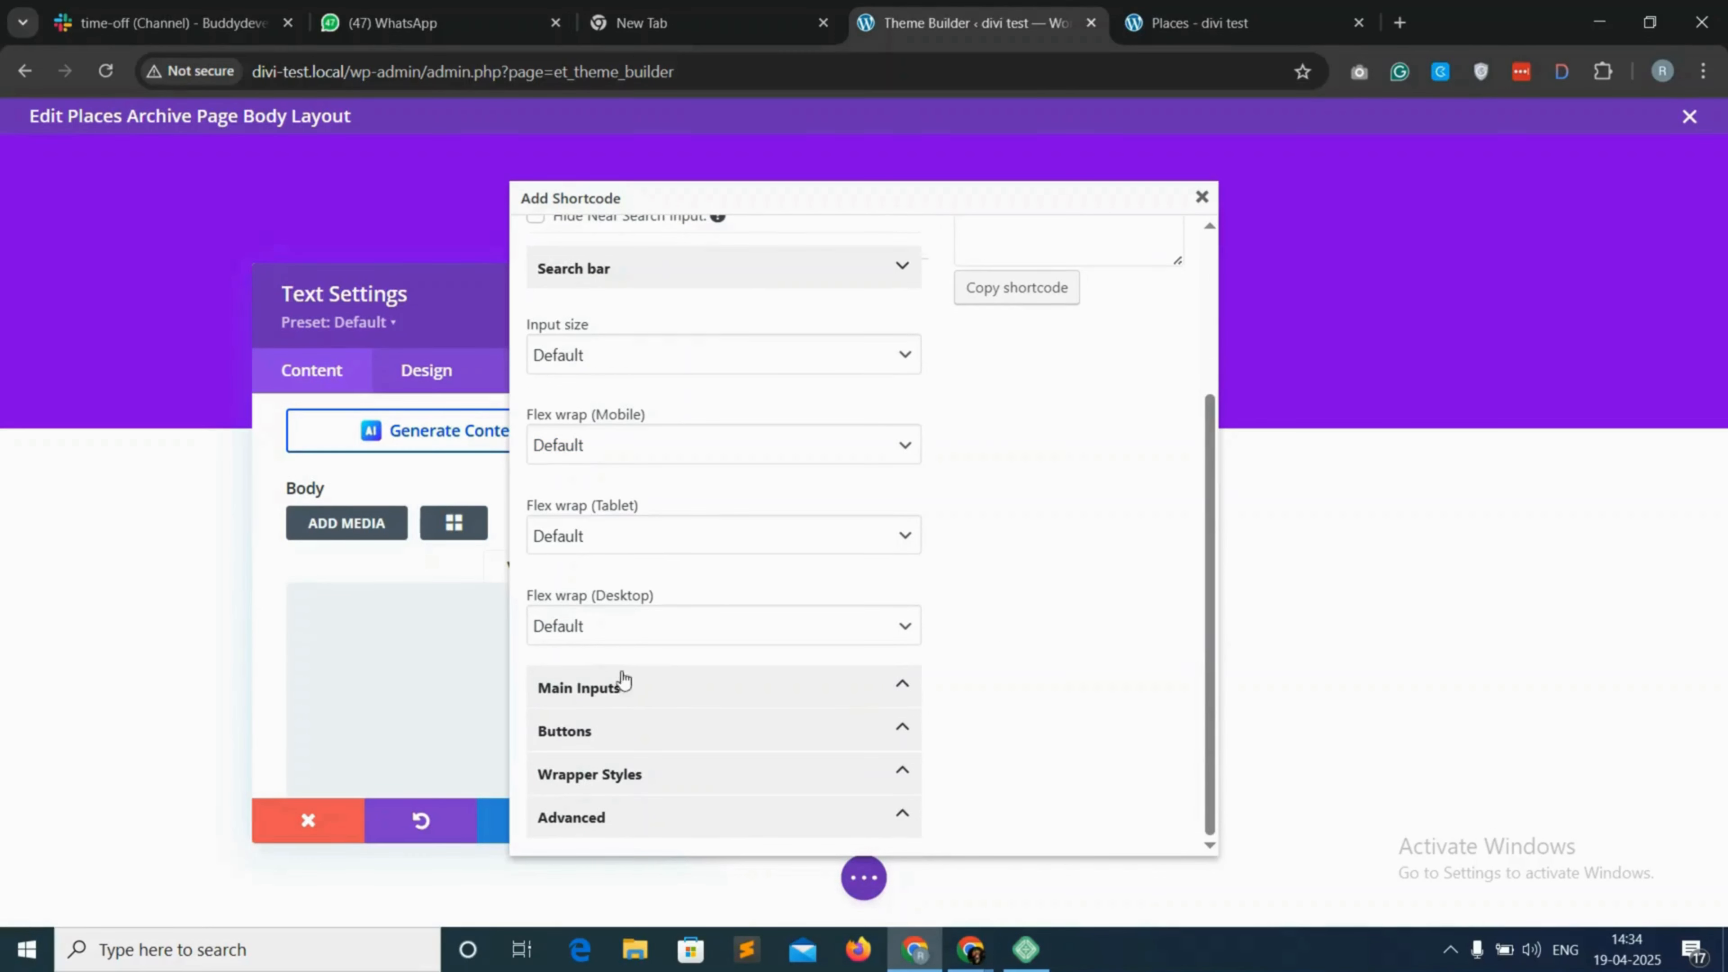
left_click(661, 700)
scroll(806, 688, "down", 2)
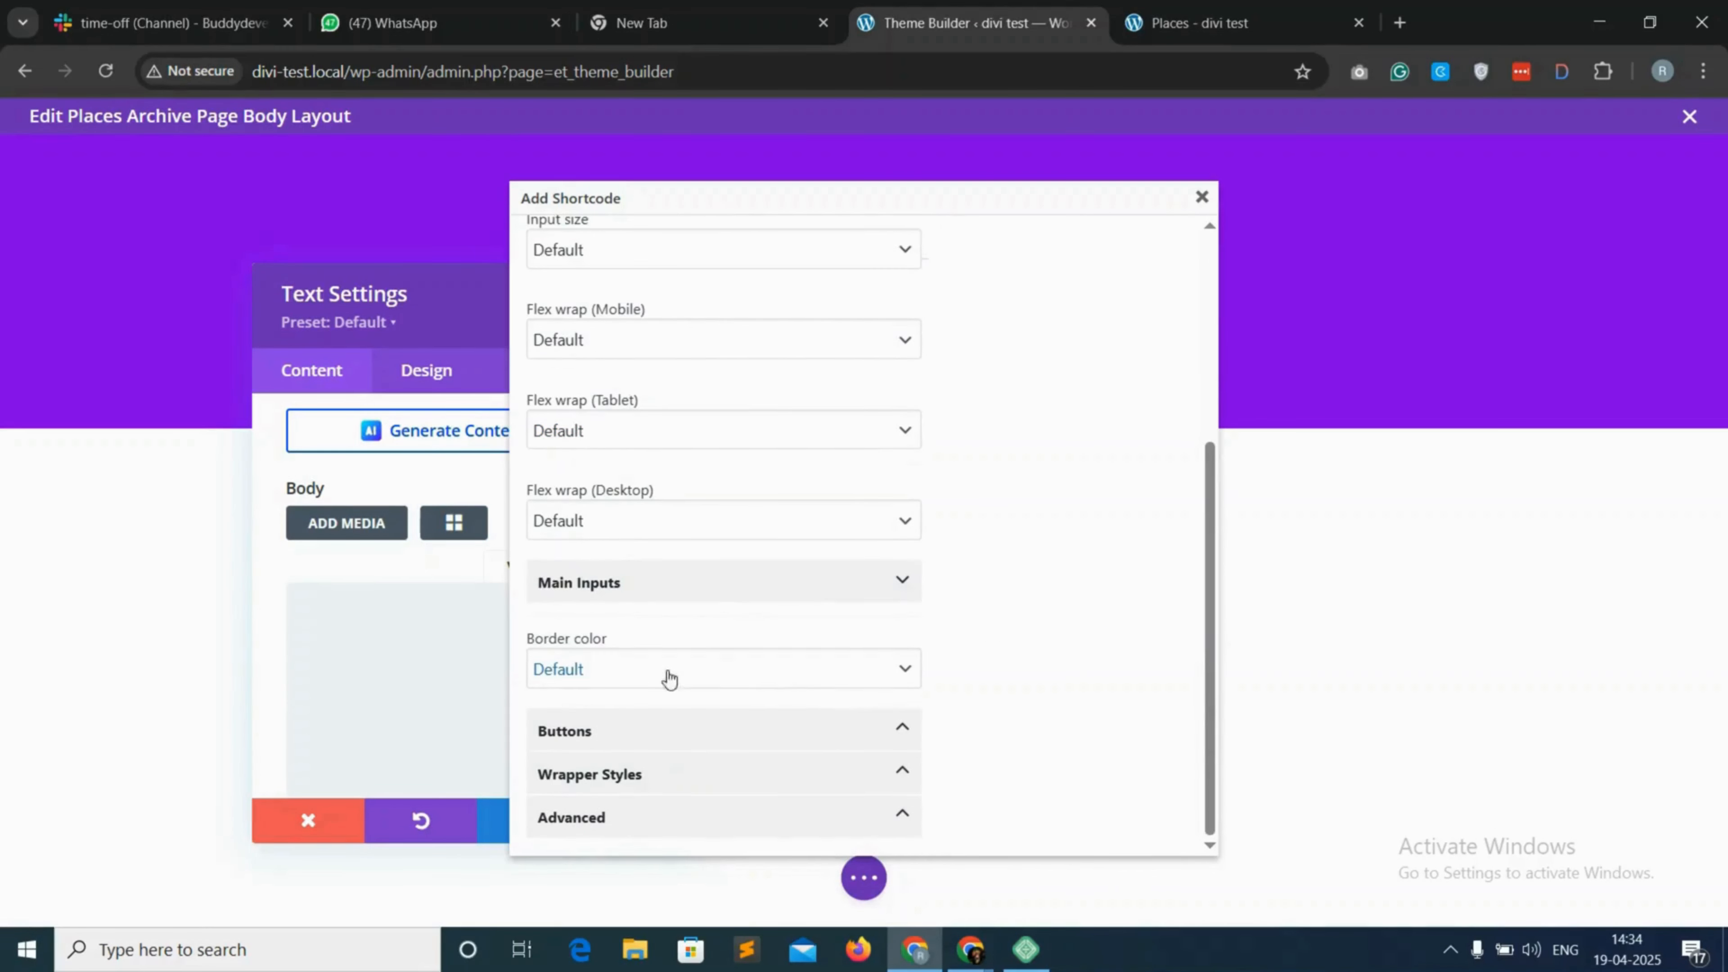
left_click(651, 723)
scroll(649, 721, "down", 6)
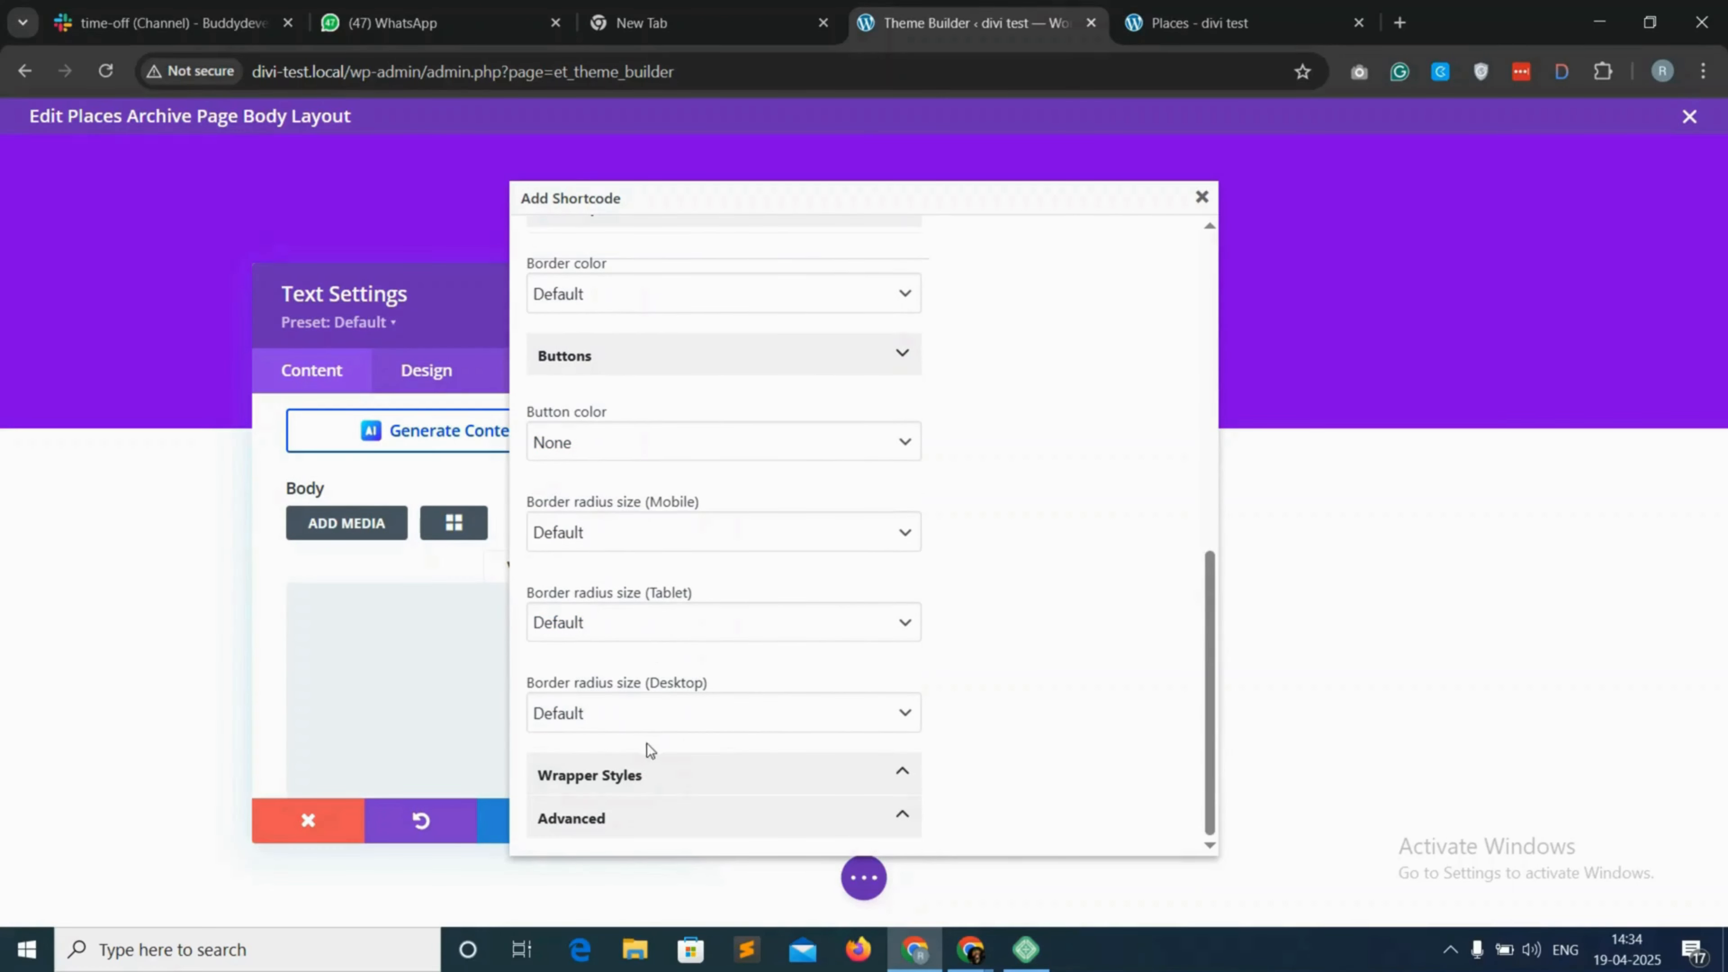
Set the search shortcode wrapper's bottom margin to 0 and its shadow to Small
left_click(676, 788)
scroll(694, 756, "down", 10)
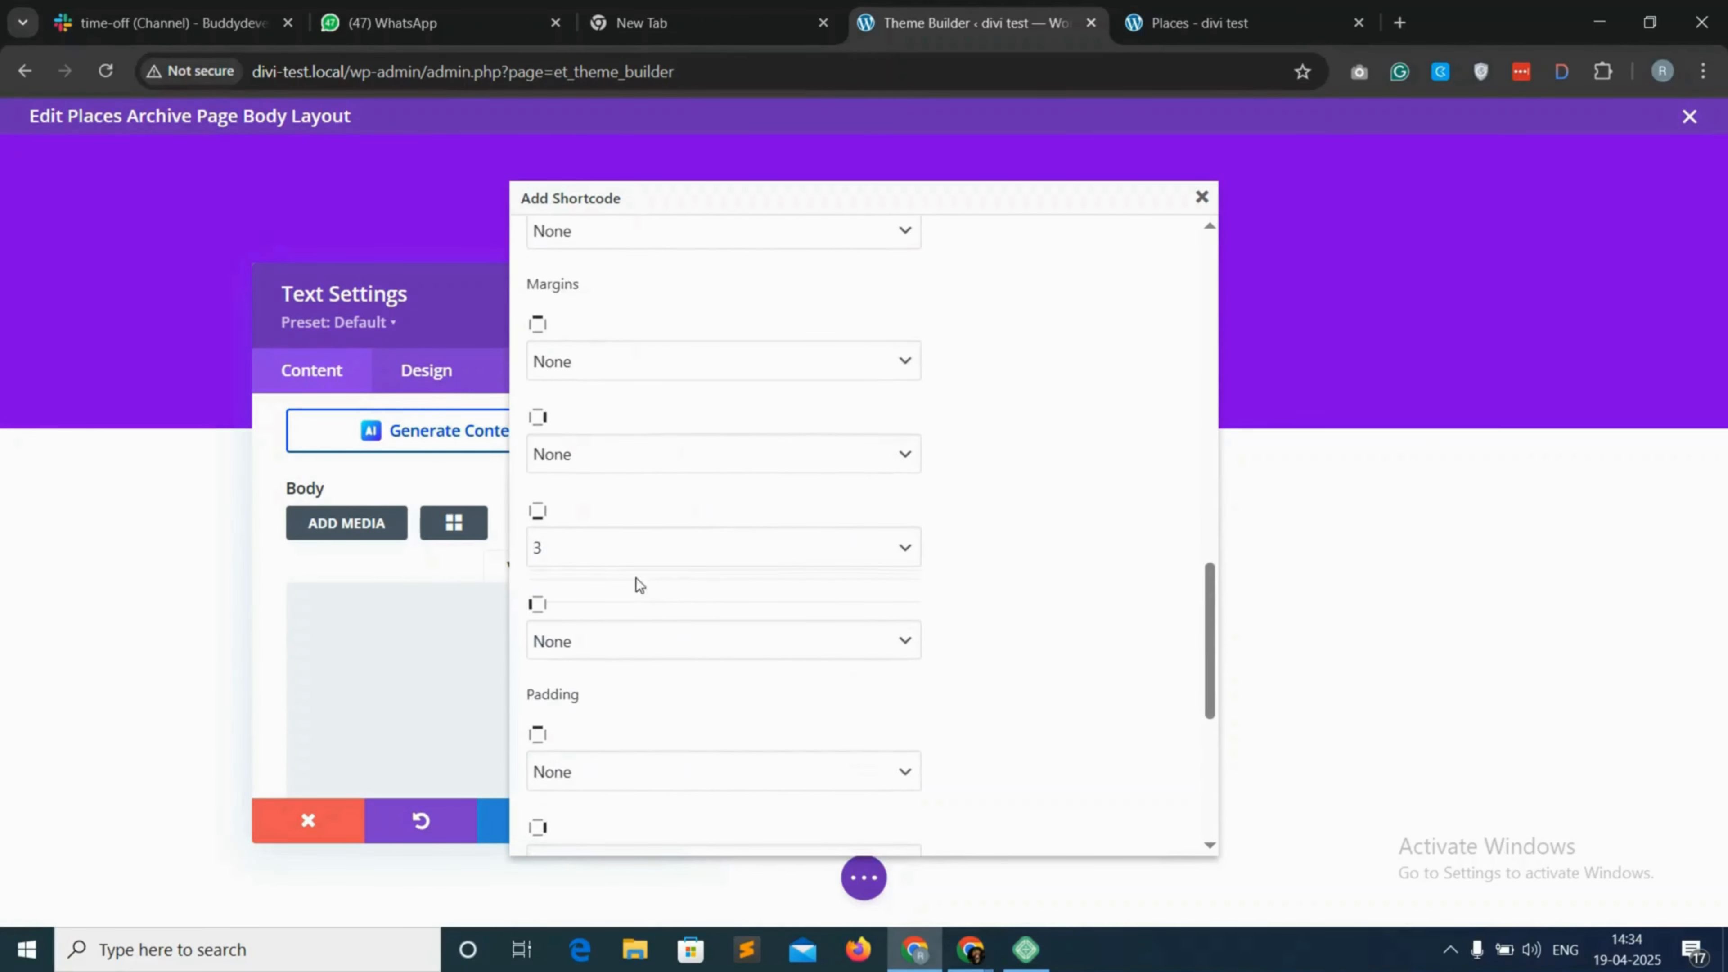
left_click(608, 545)
left_click(606, 200)
scroll(679, 618, "down", 7)
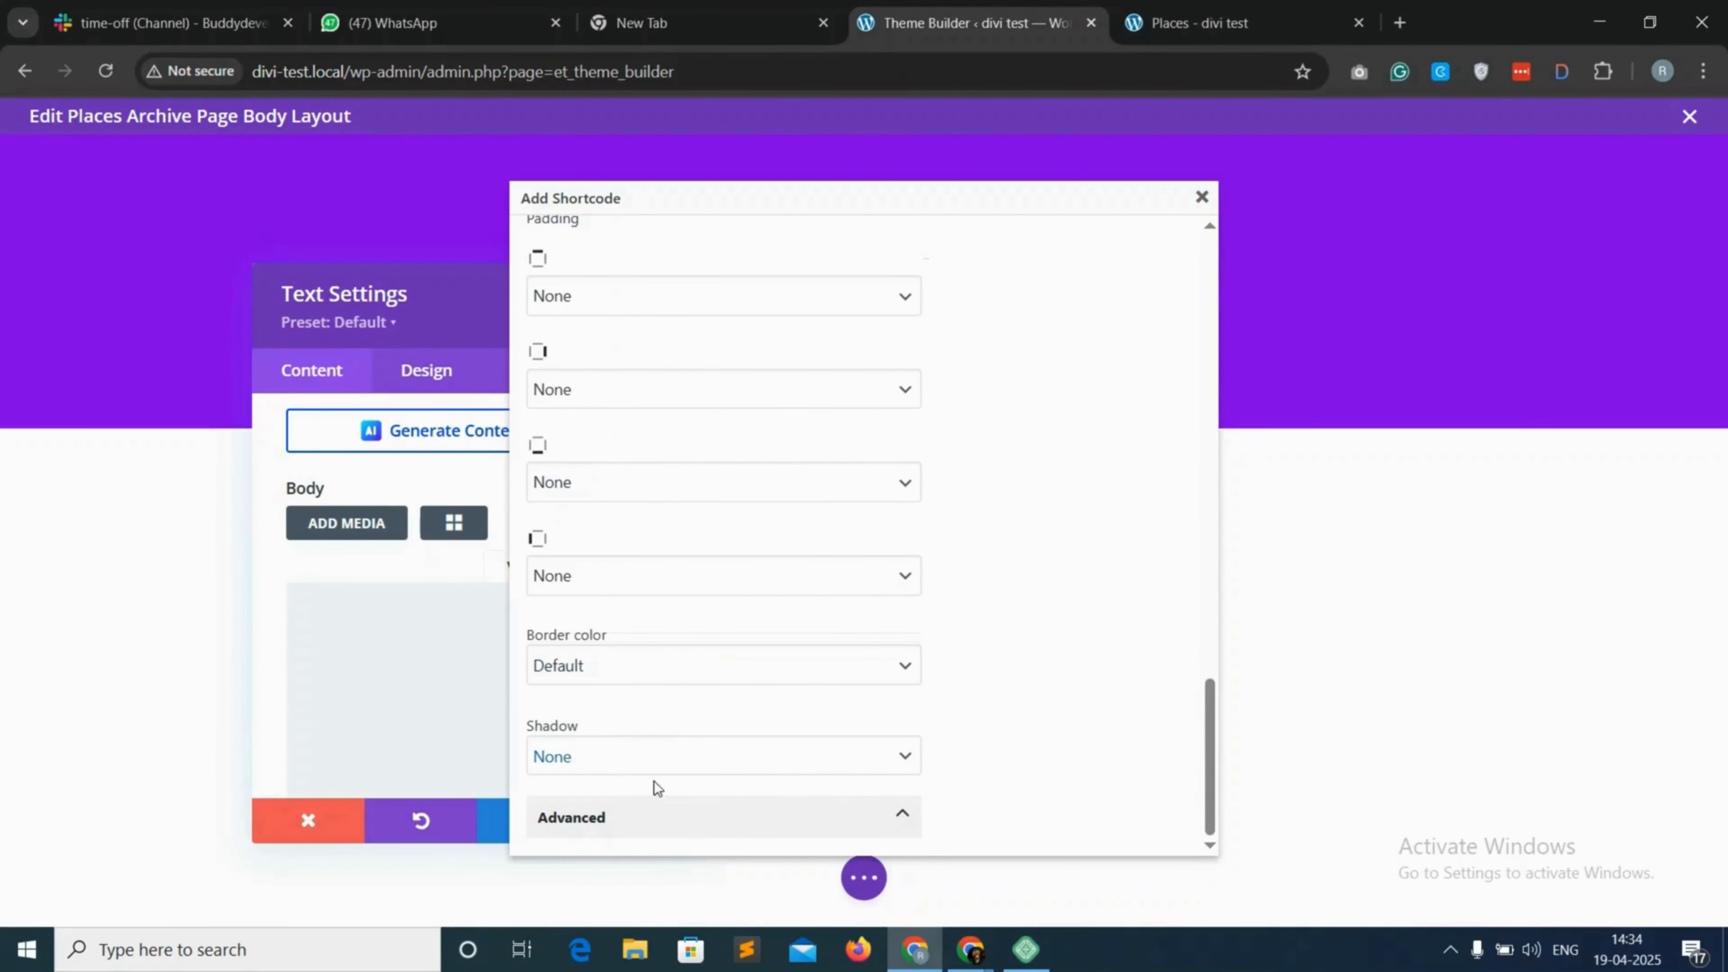
left_click(643, 757)
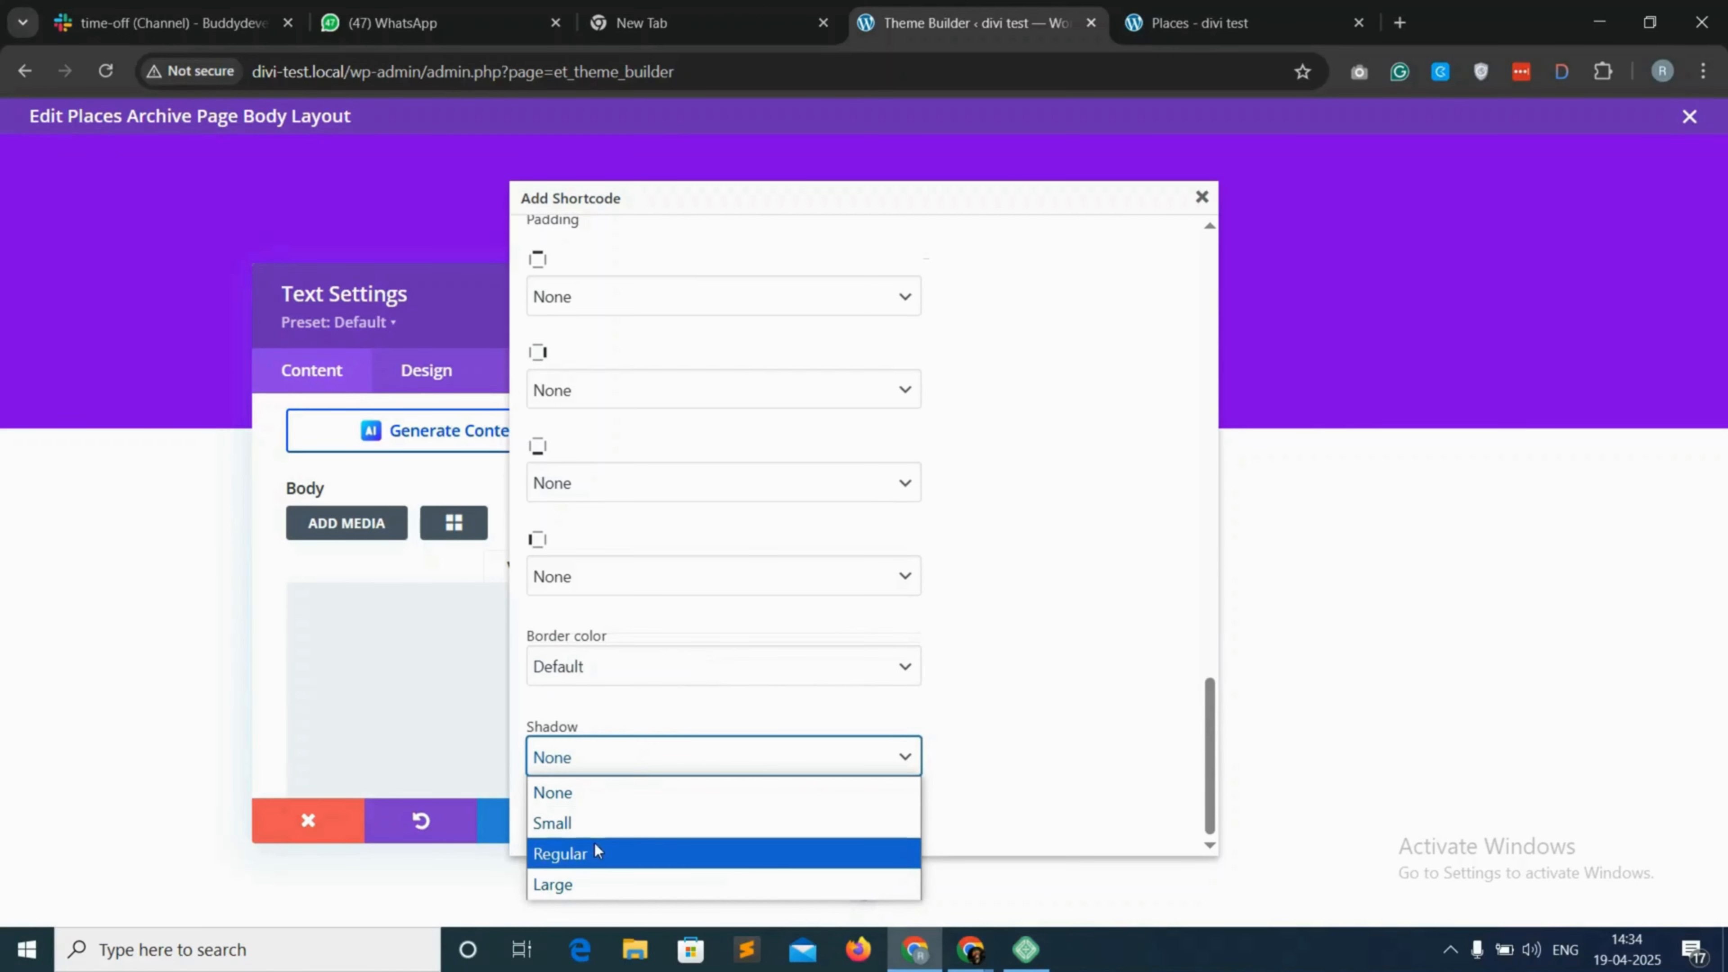
left_click(570, 825)
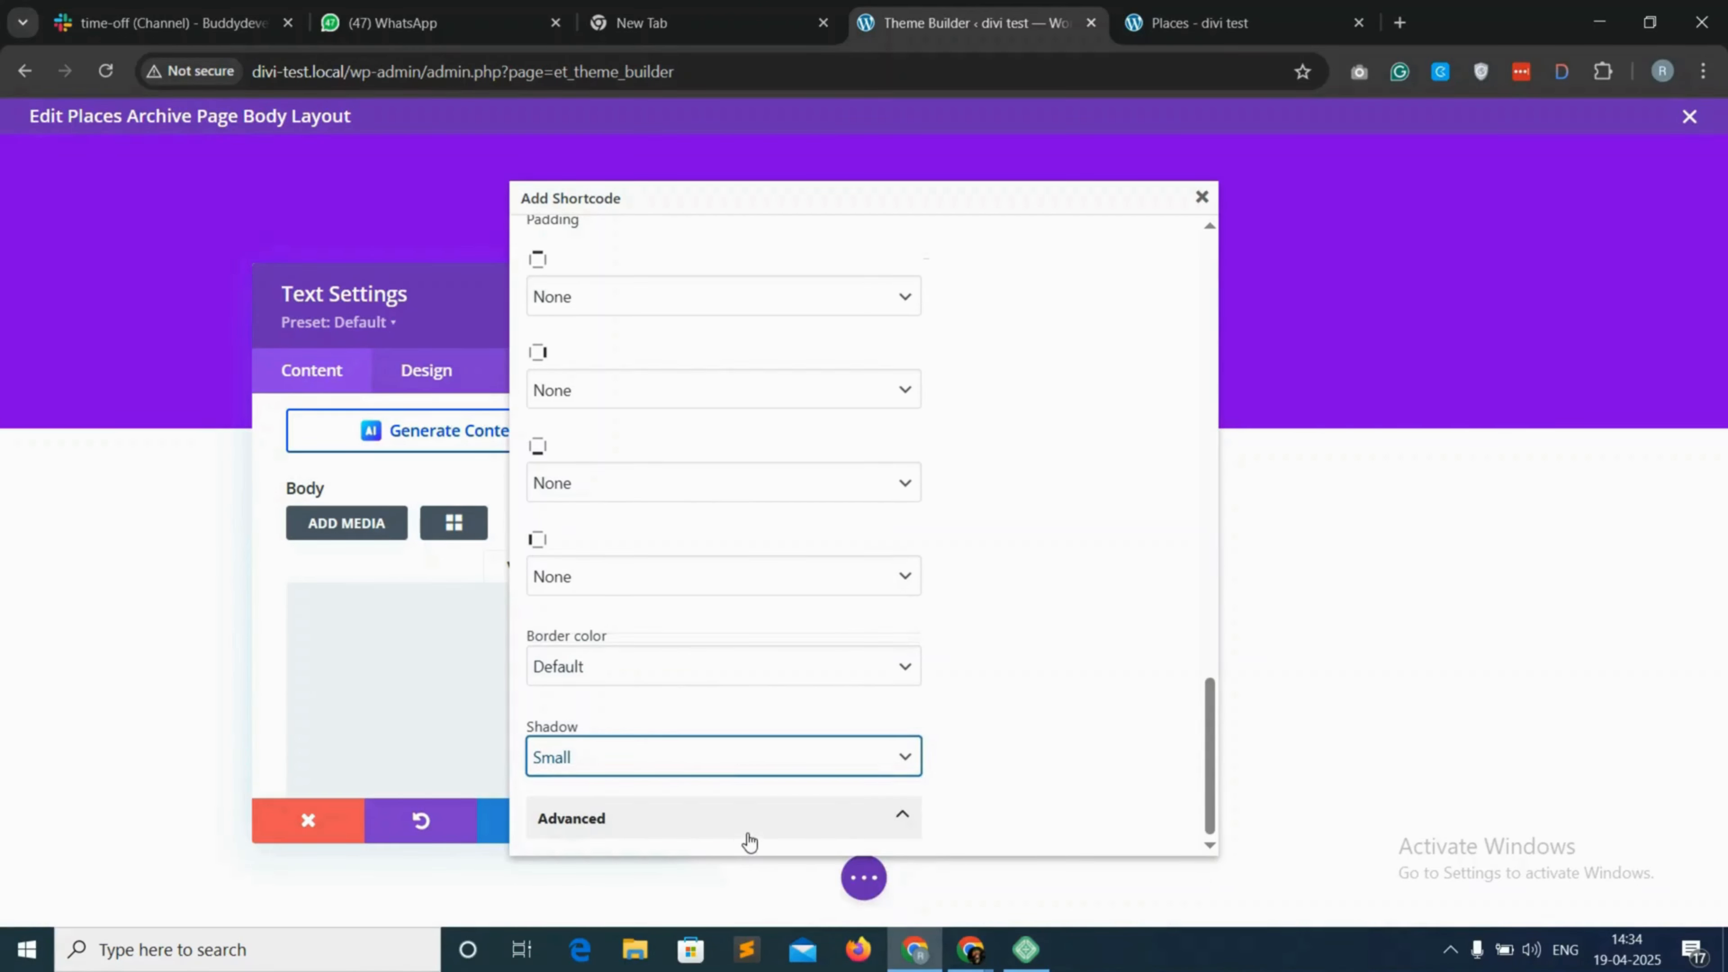
Copy the generated gd_search shortcode, paste it into the Text module's body and save the module settings
scroll(1118, 428, "up", 10)
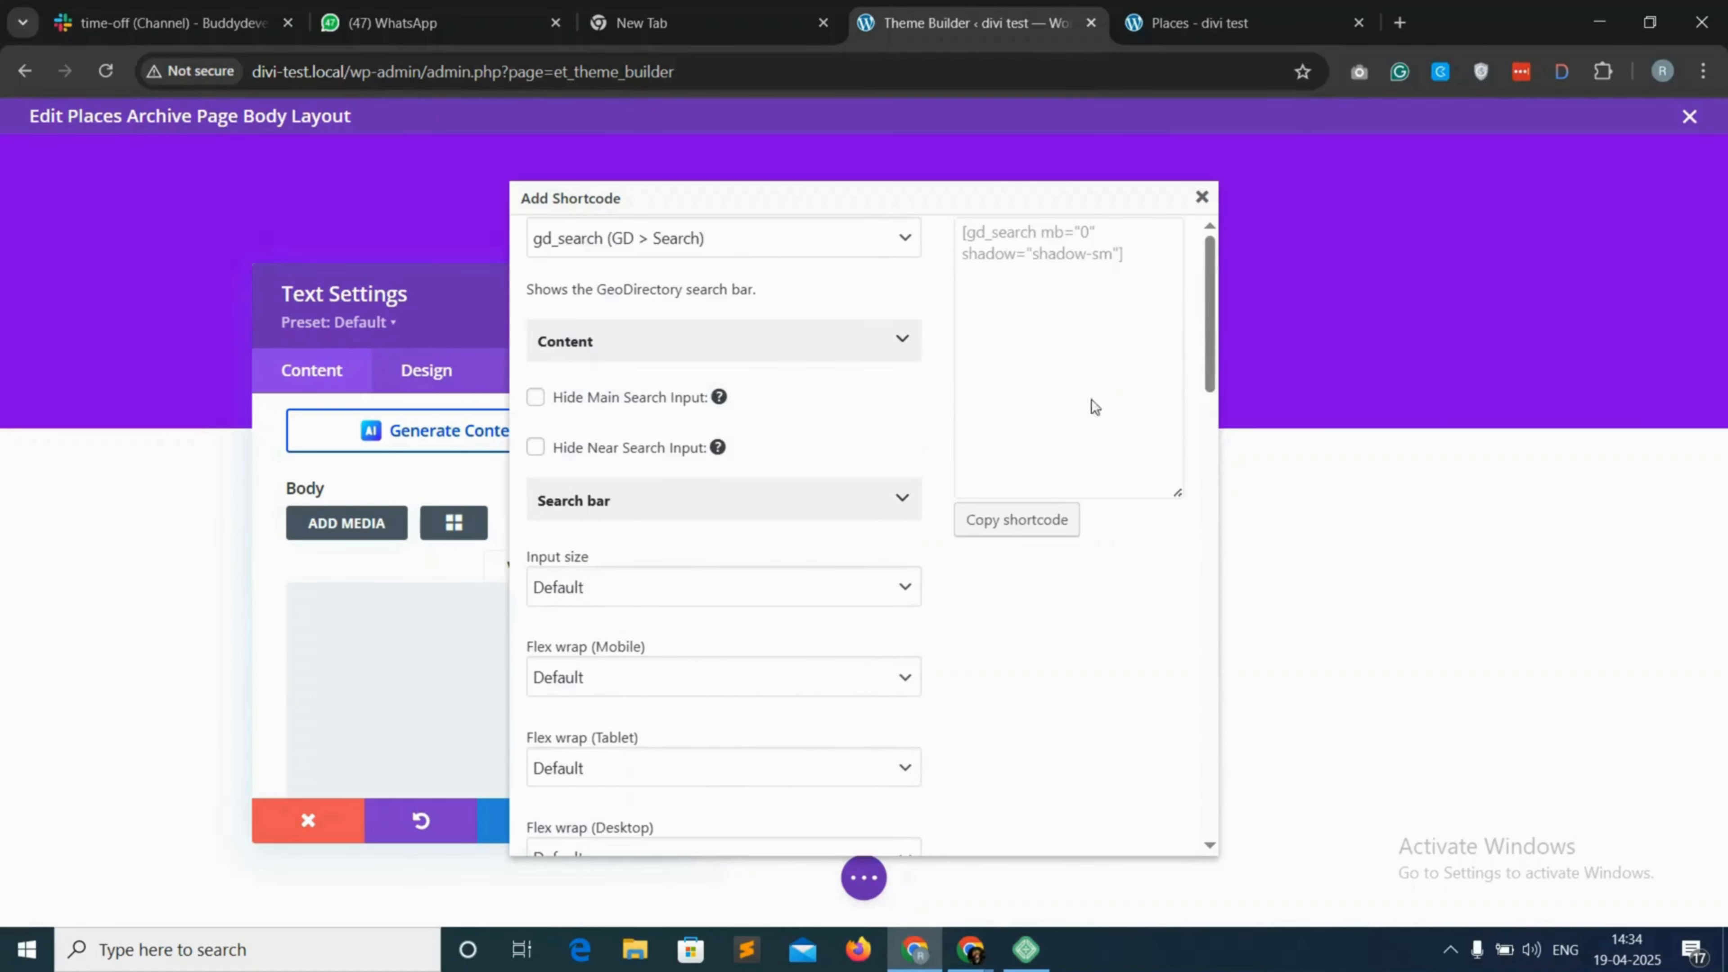
left_click(1012, 534)
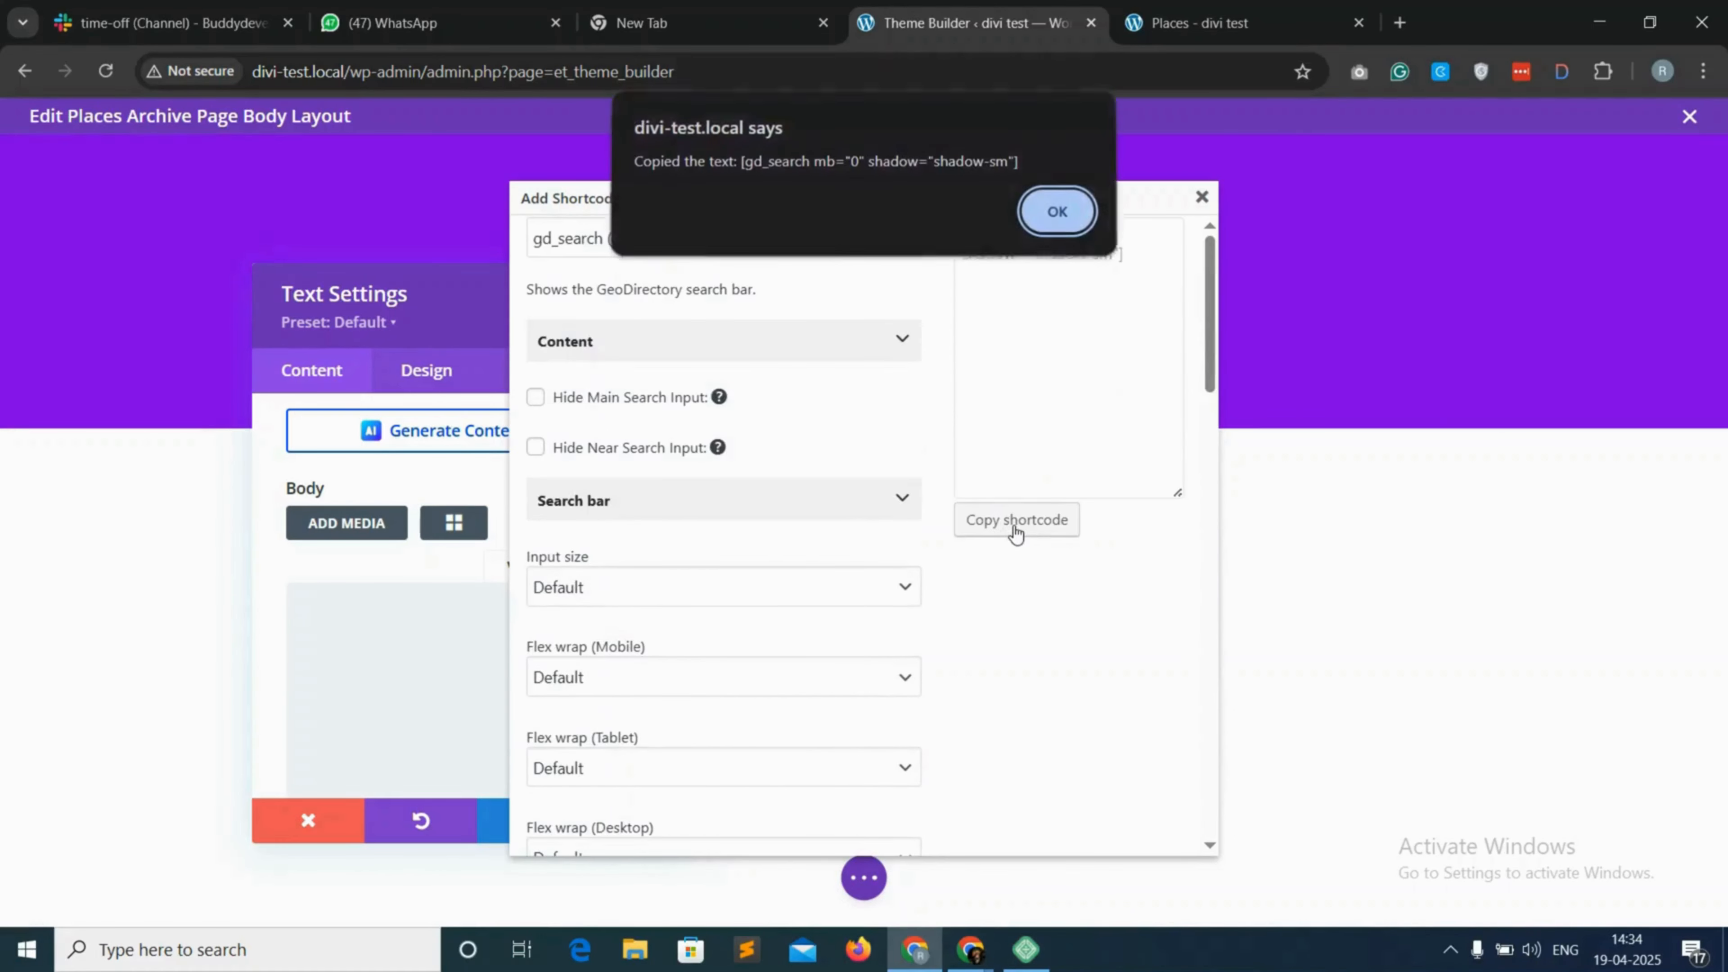
left_click(1057, 215)
left_click(1202, 199)
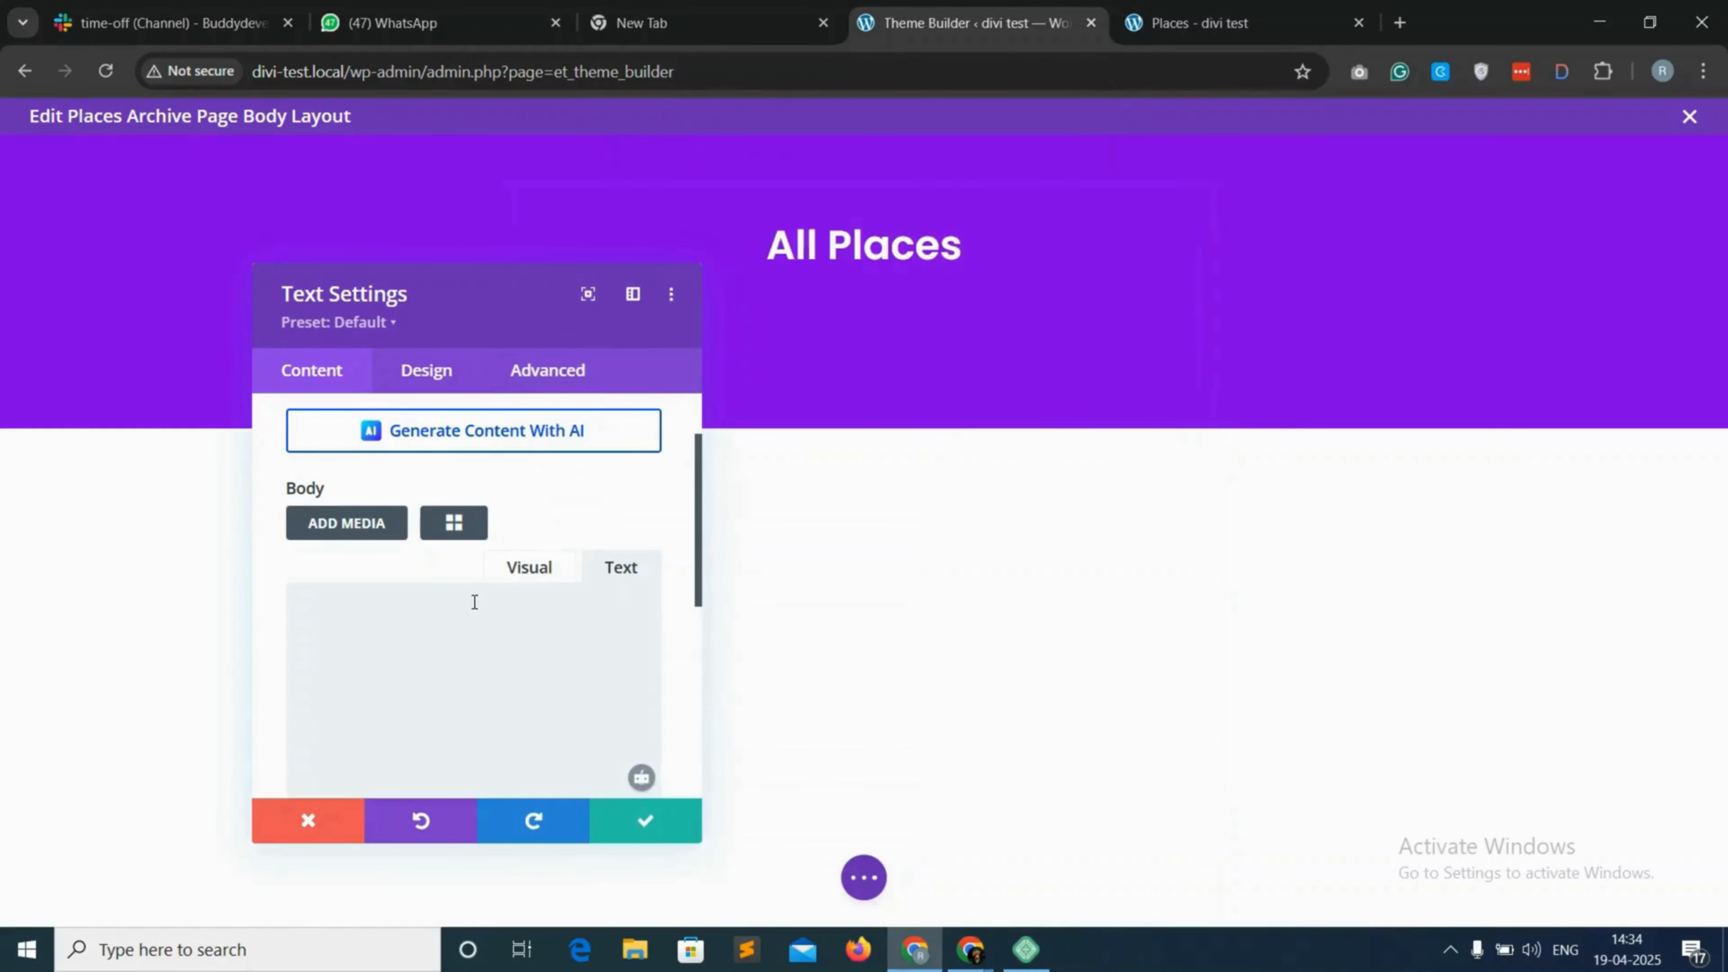
right_click(416, 637)
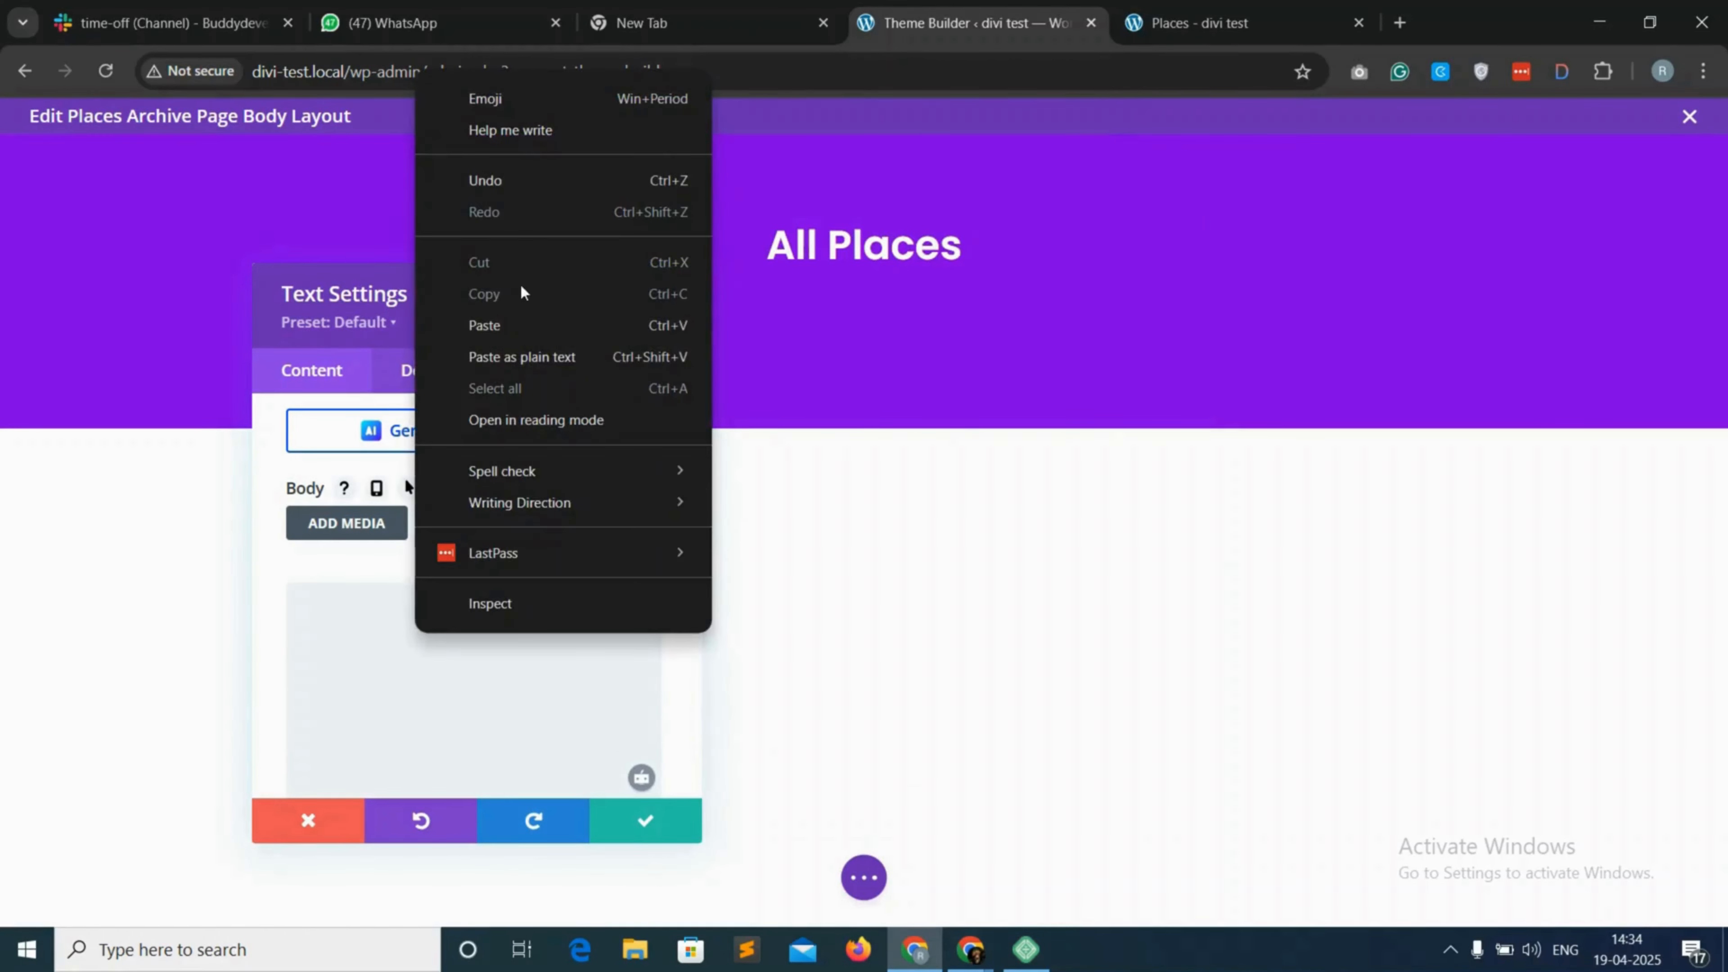
left_click(524, 328)
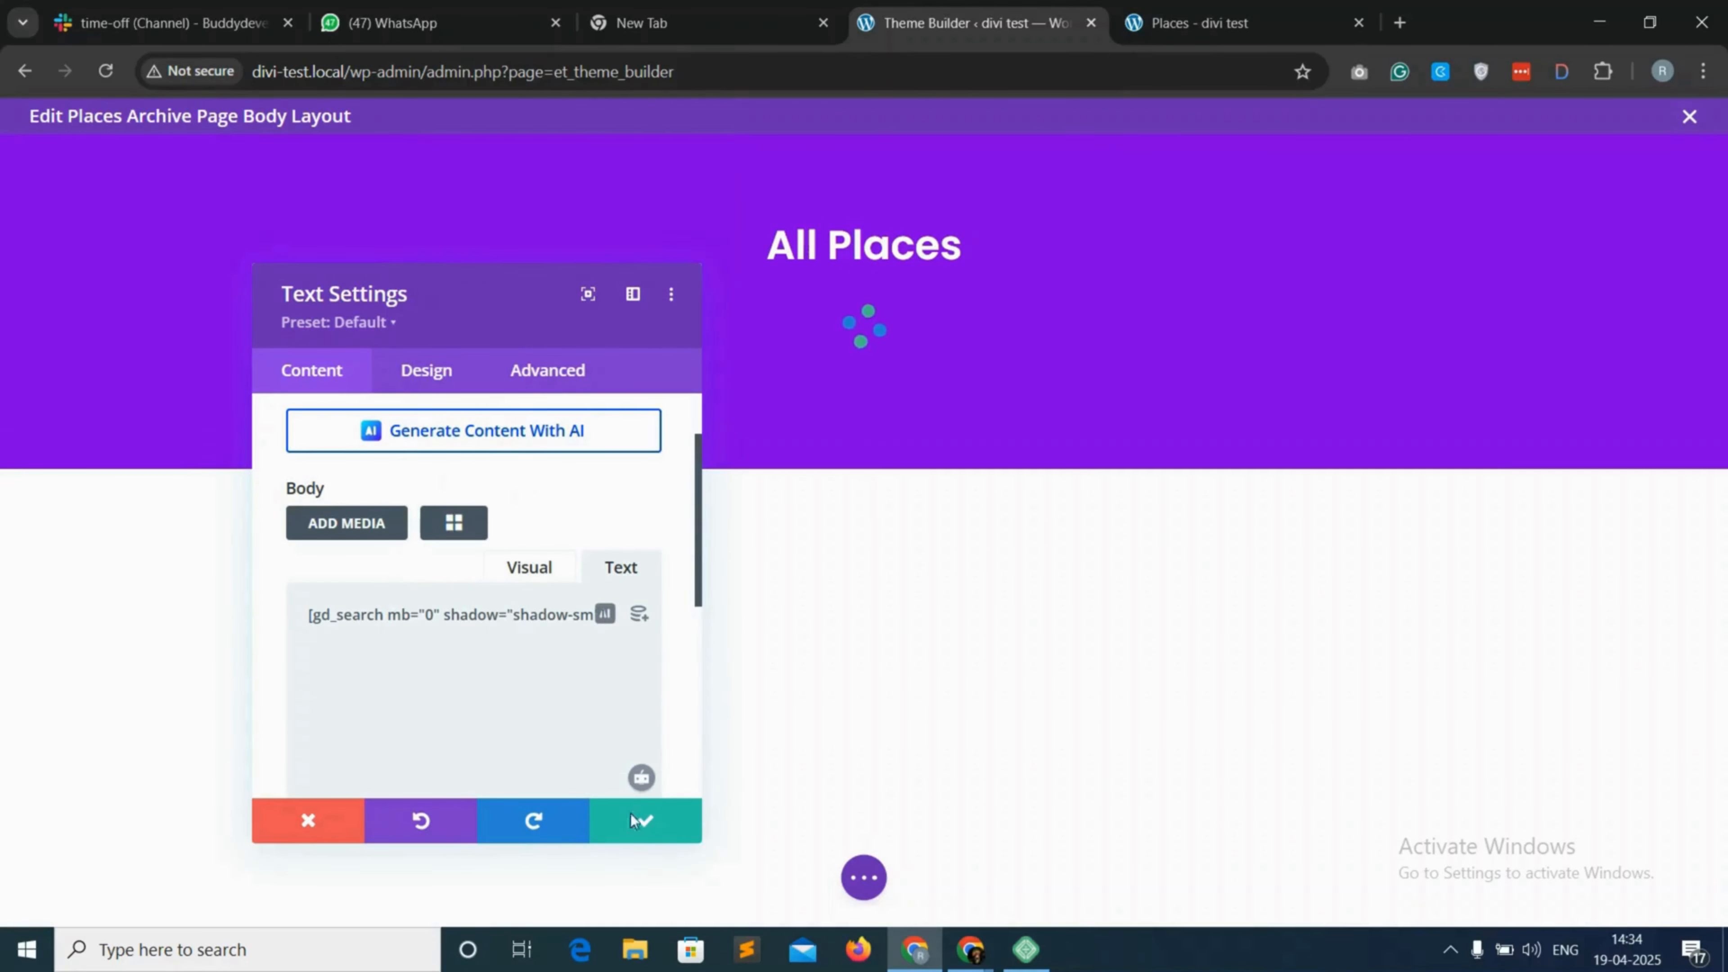
left_click(644, 822)
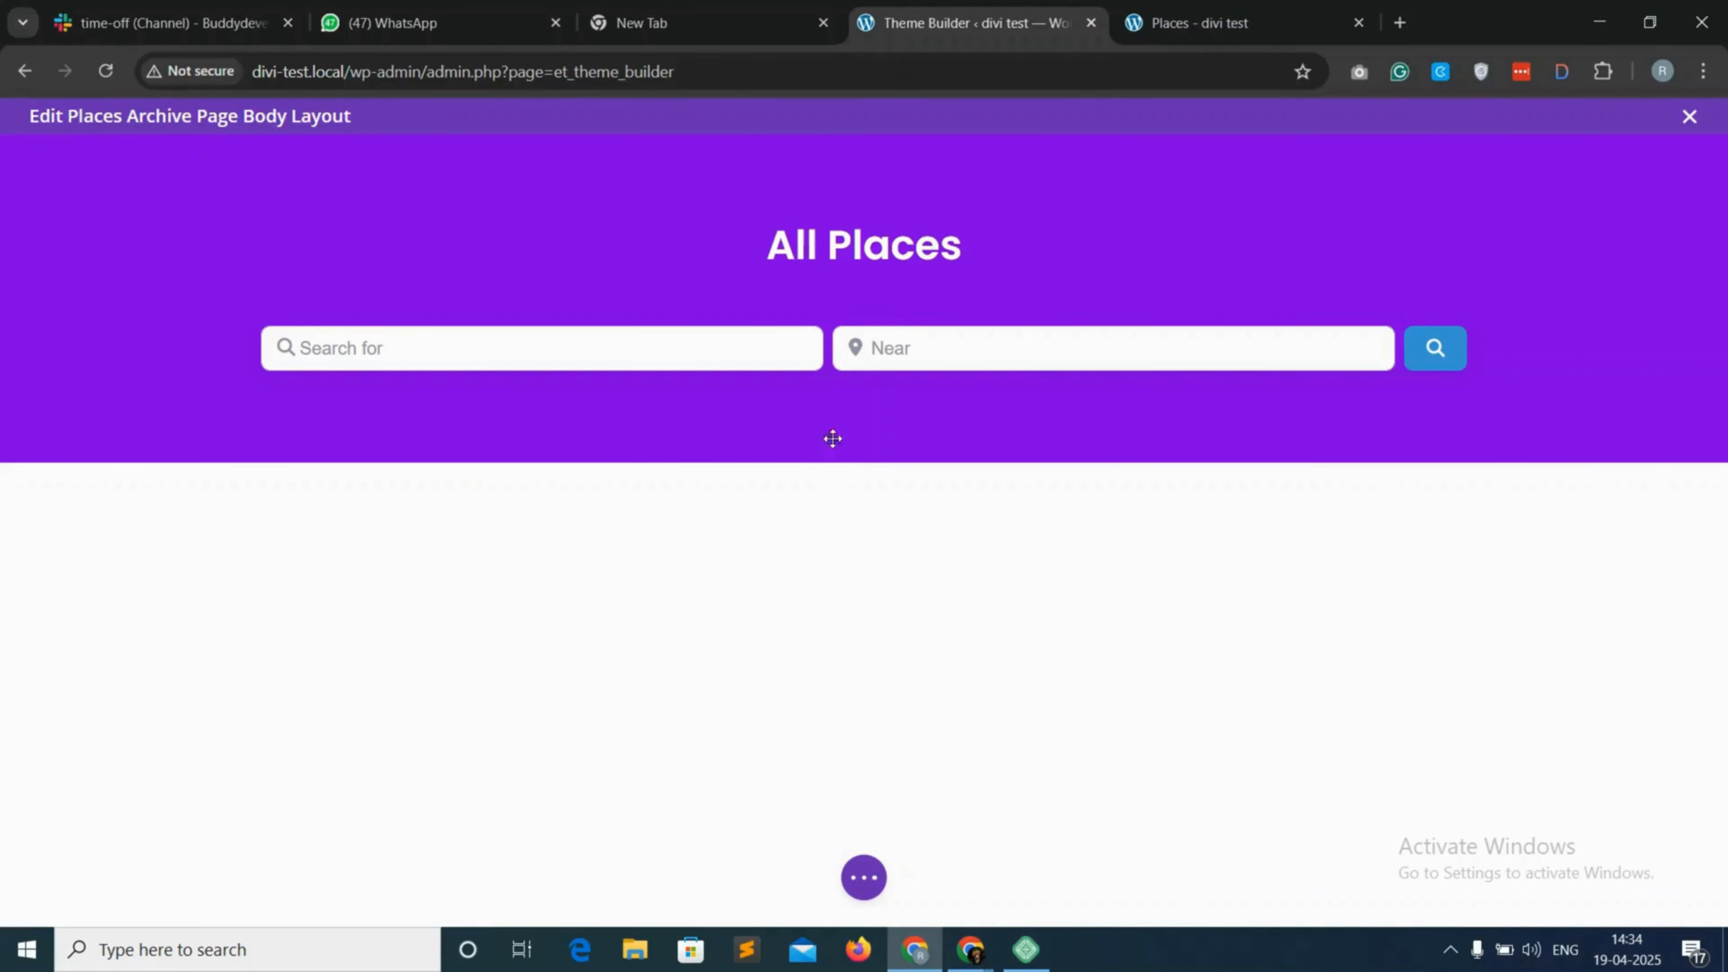
Reduce the spacing between the All Places heading and the search bar
mouse_move(876, 272)
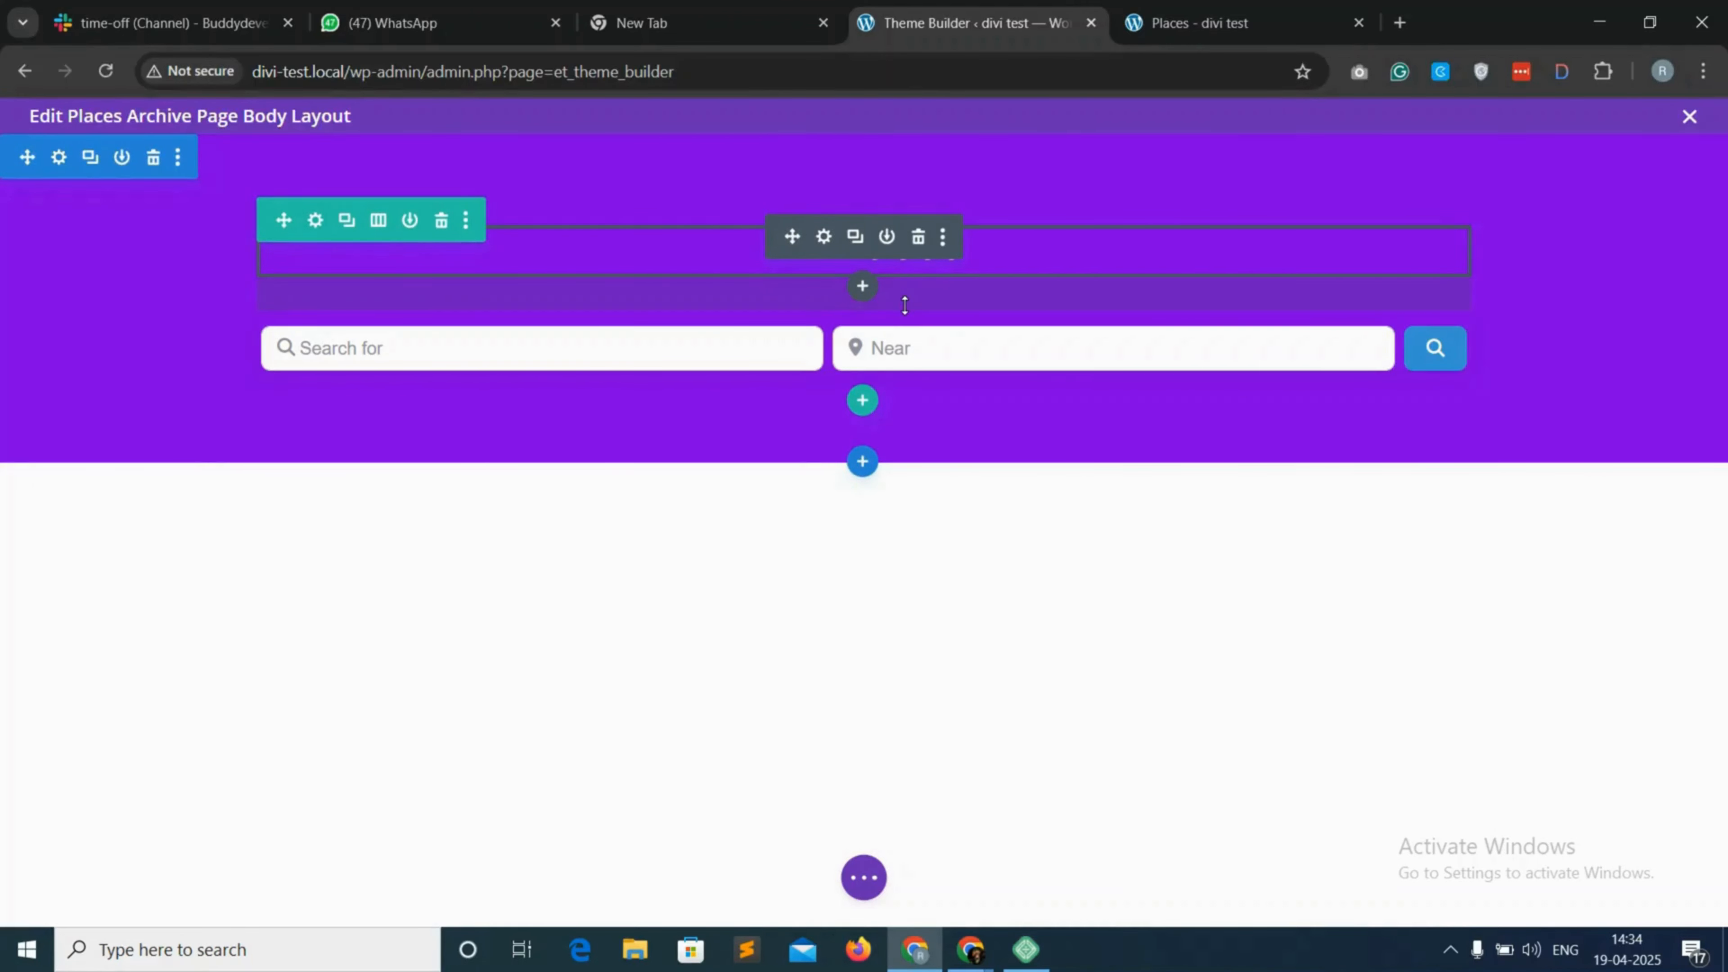
left_click_drag(907, 305, 913, 281)
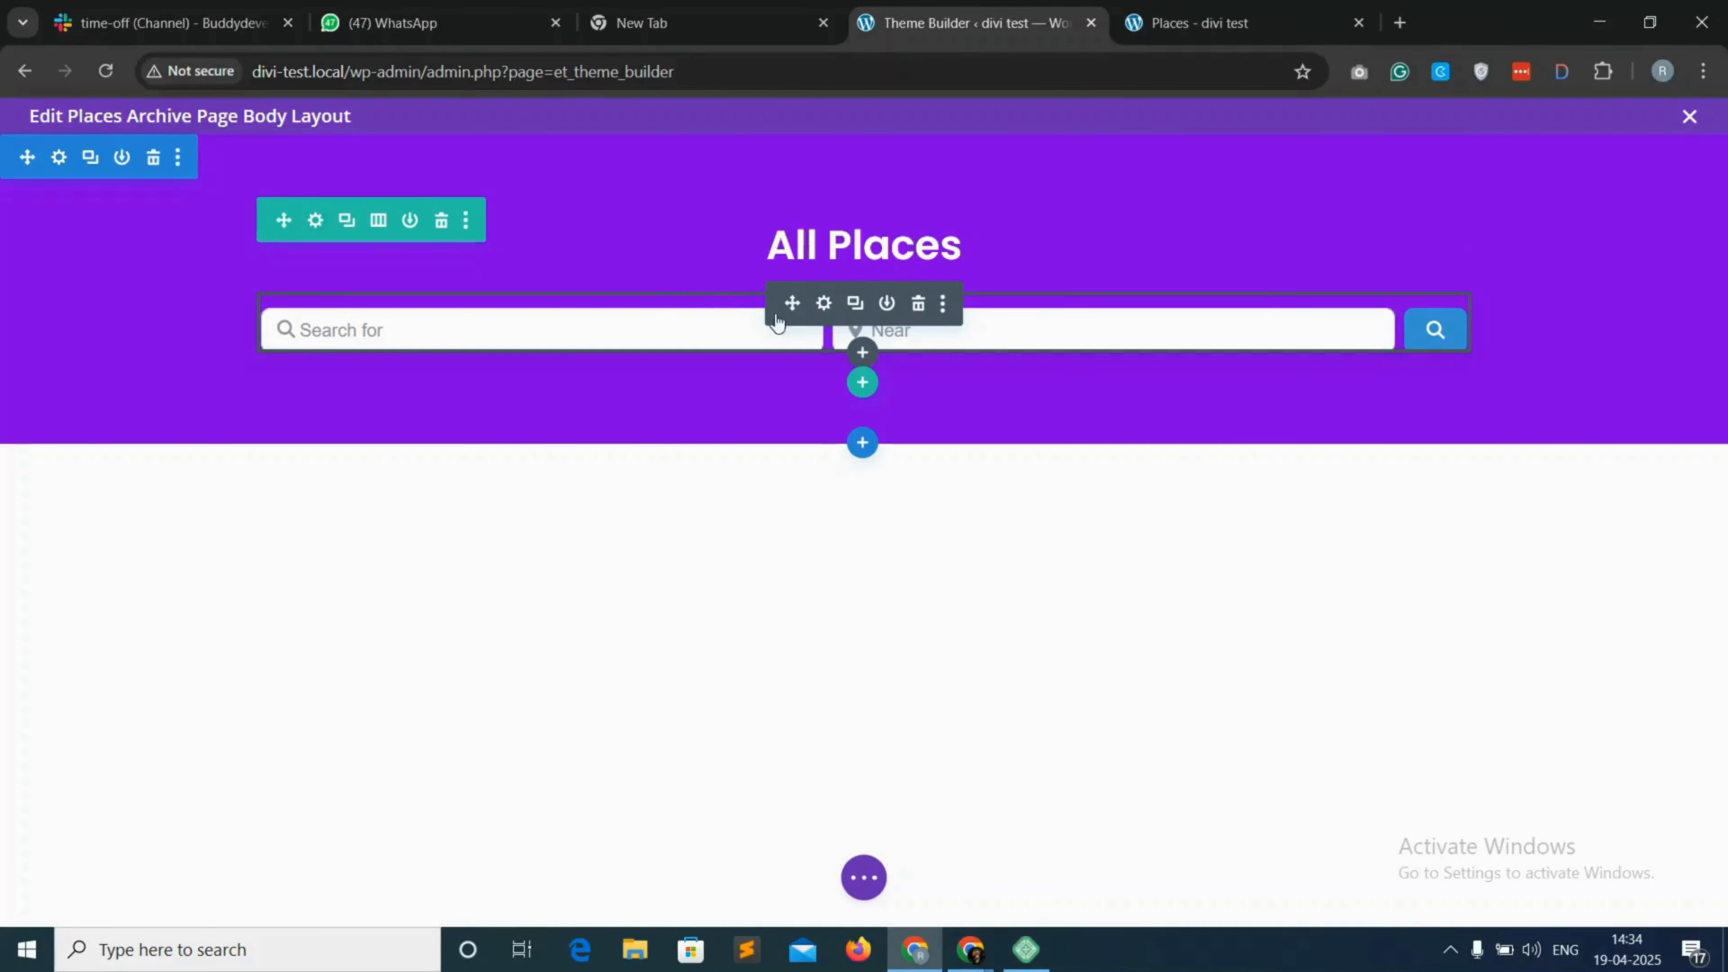
Give the Text module containing the search bar a white (#ffffff) background
left_click(824, 302)
left_click(445, 365)
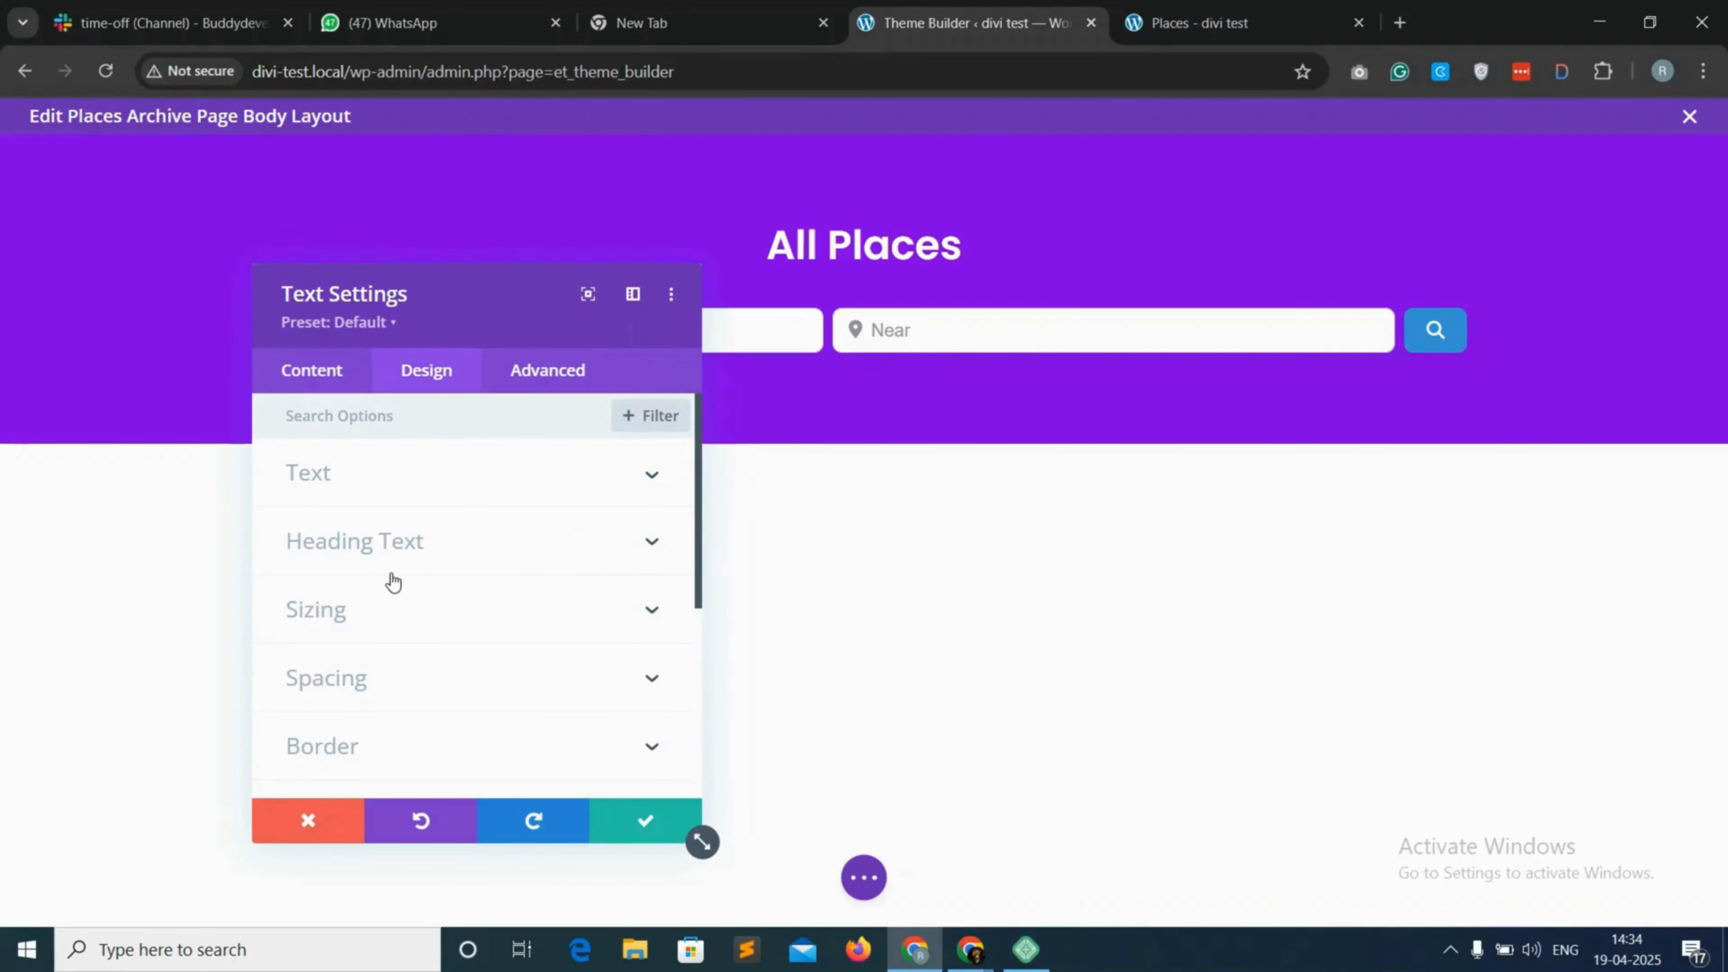
scroll(393, 606, "down", 5)
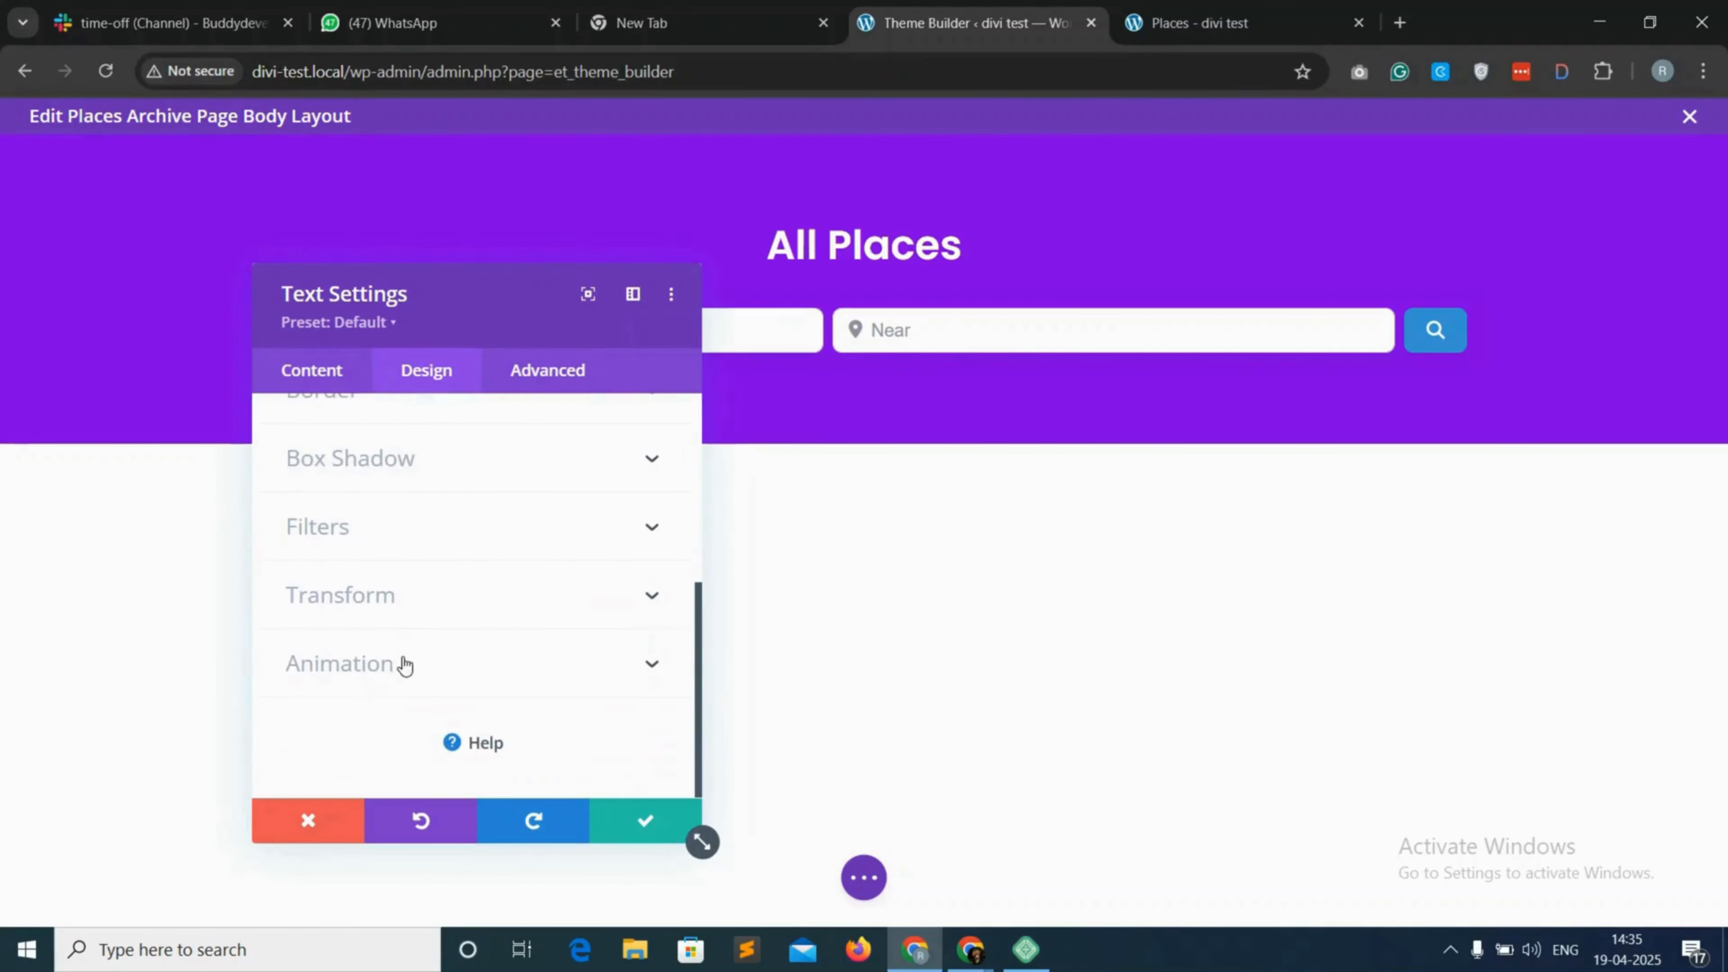
left_click(333, 378)
scroll(398, 635, "down", 5)
left_click(470, 594)
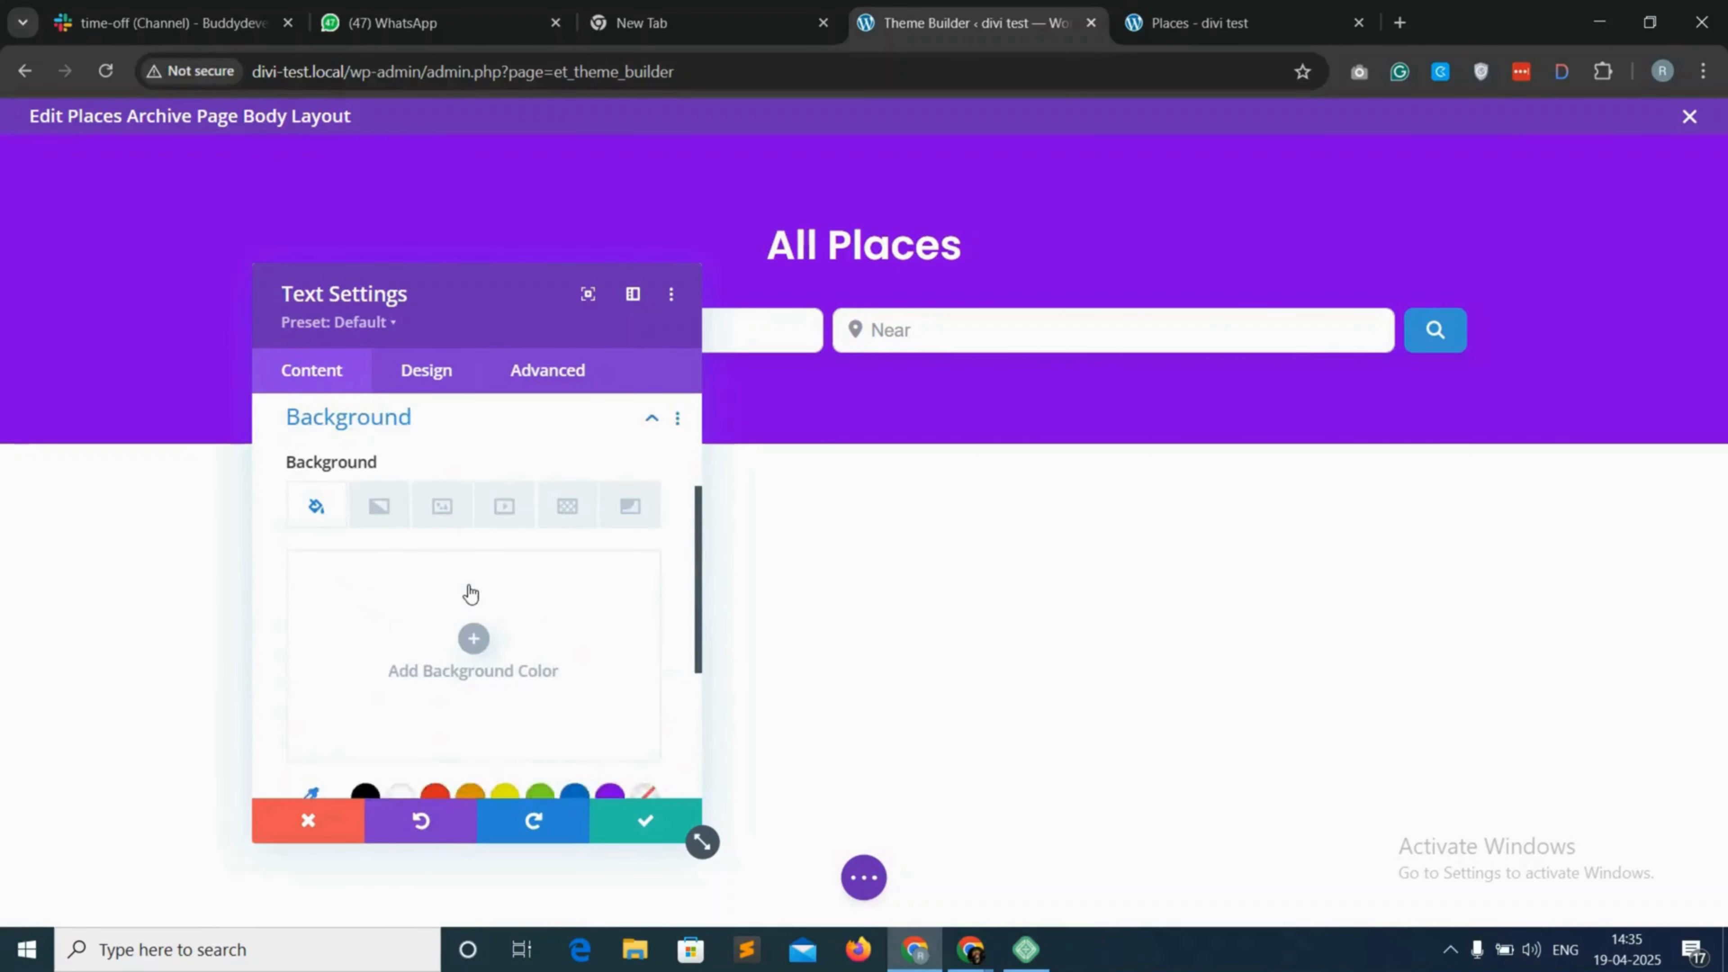
scroll(467, 598, "down", 3)
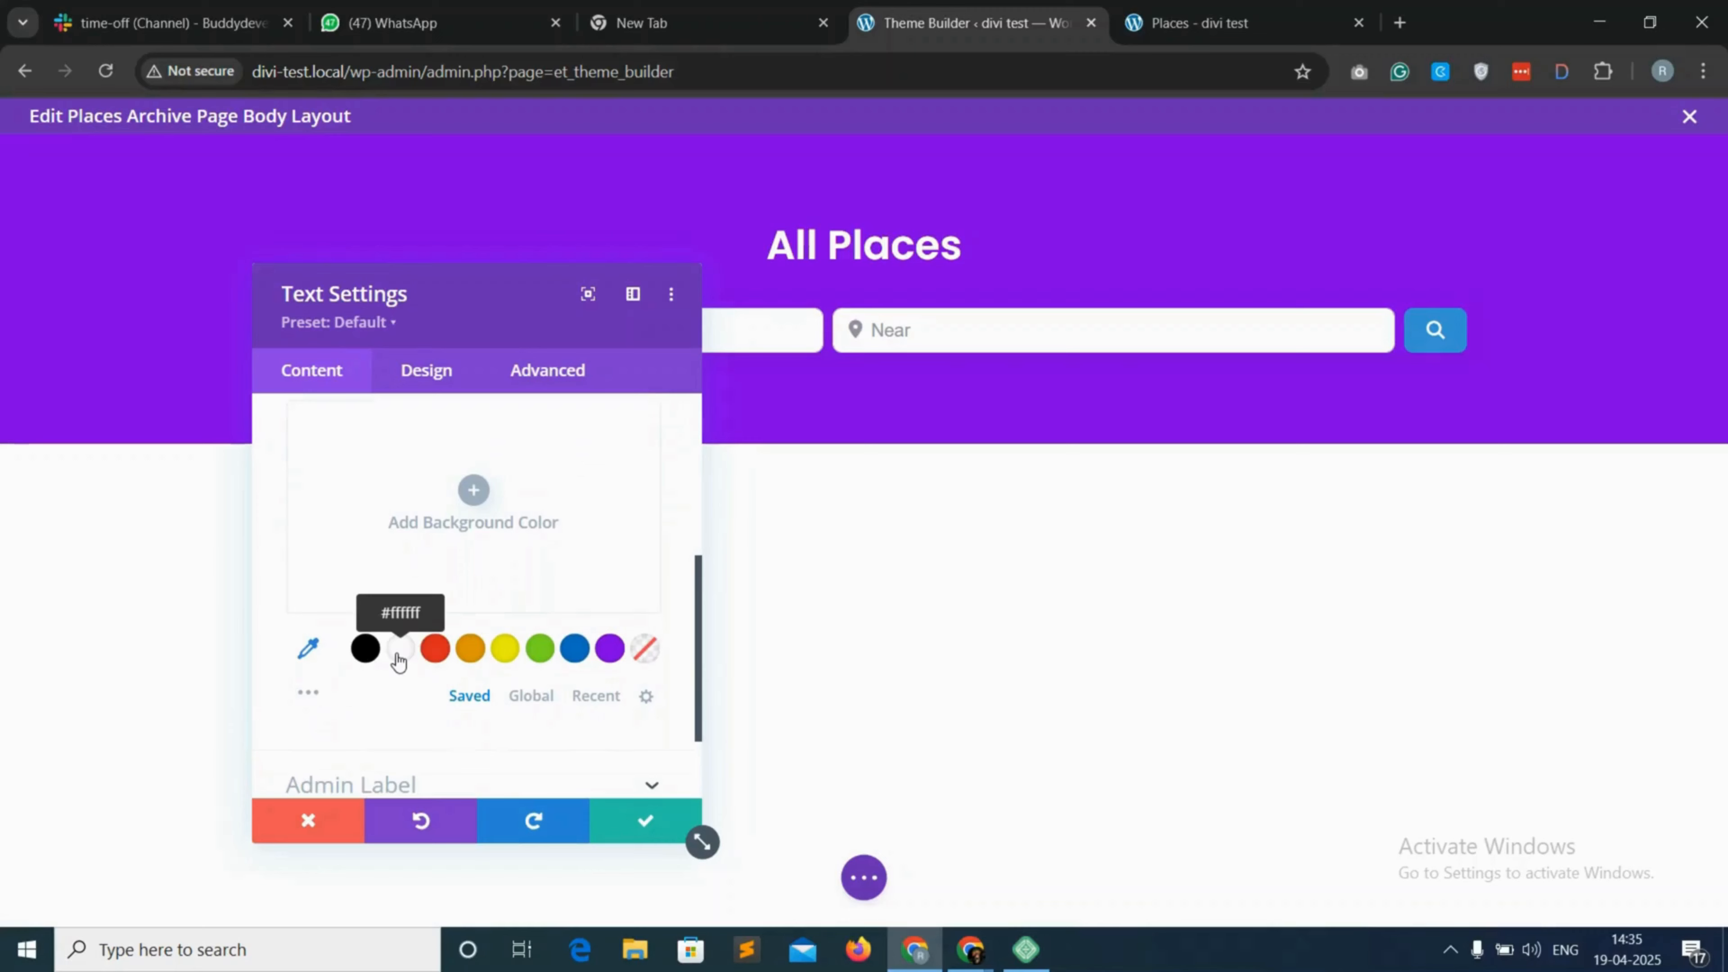
left_click(398, 655)
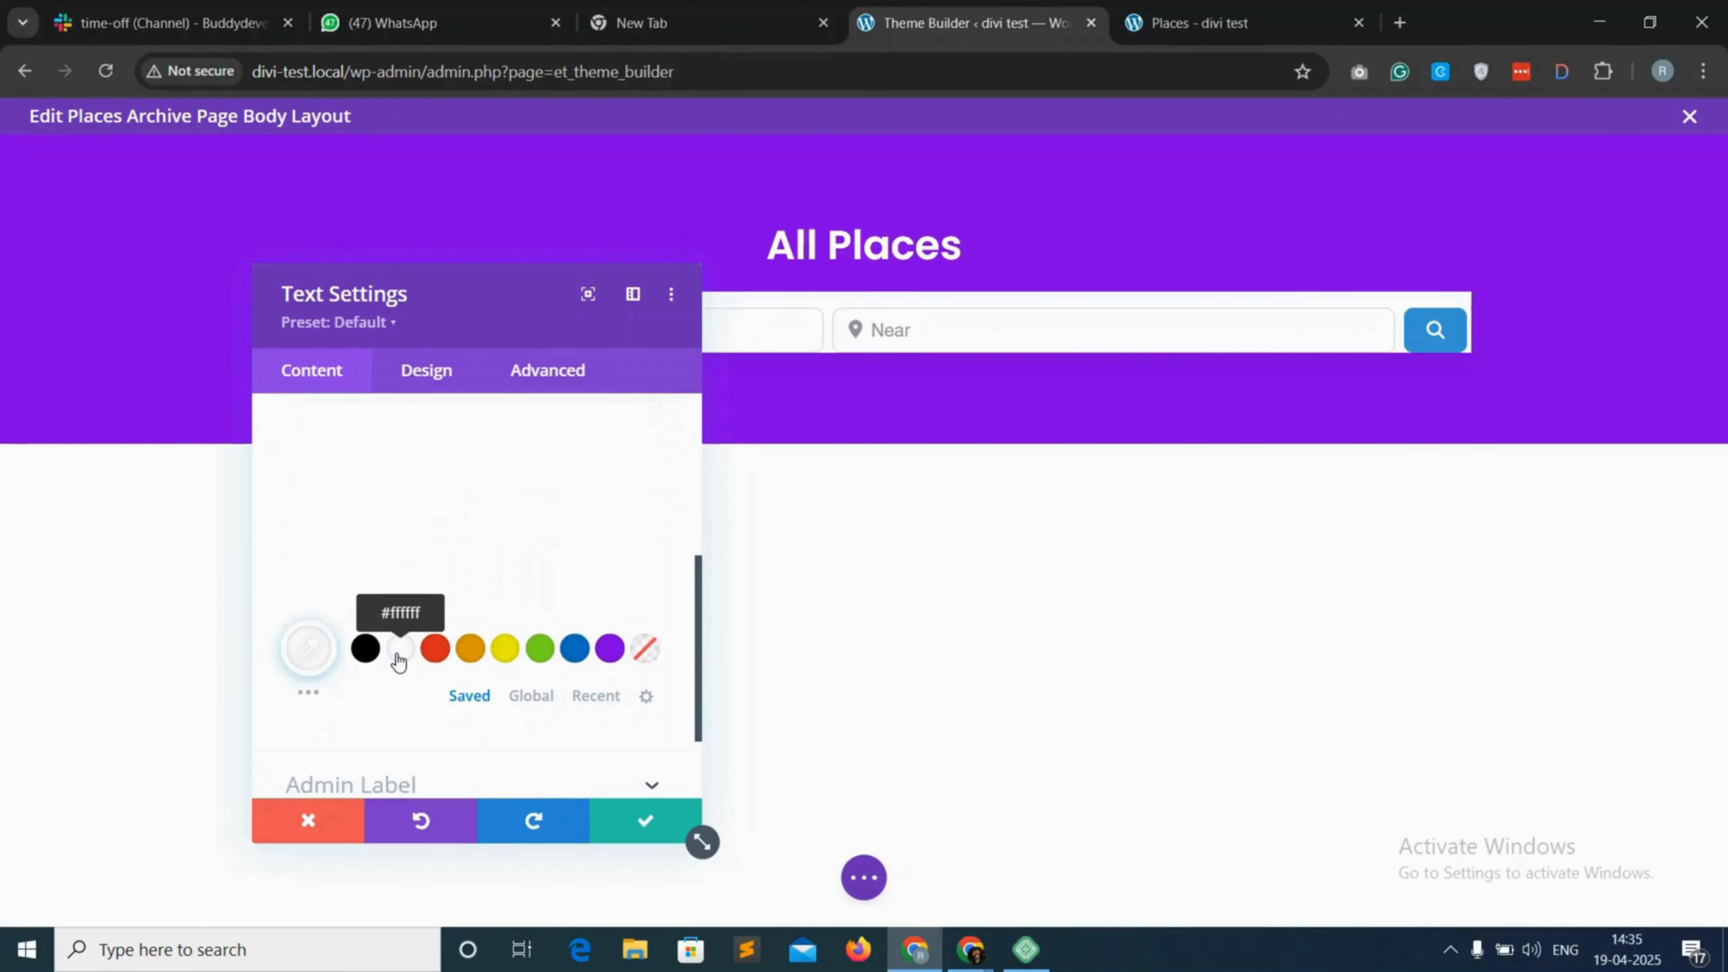
Set the search bar module's padding to 15px at the bottom and a linked 14px on the left and right
left_click(428, 371)
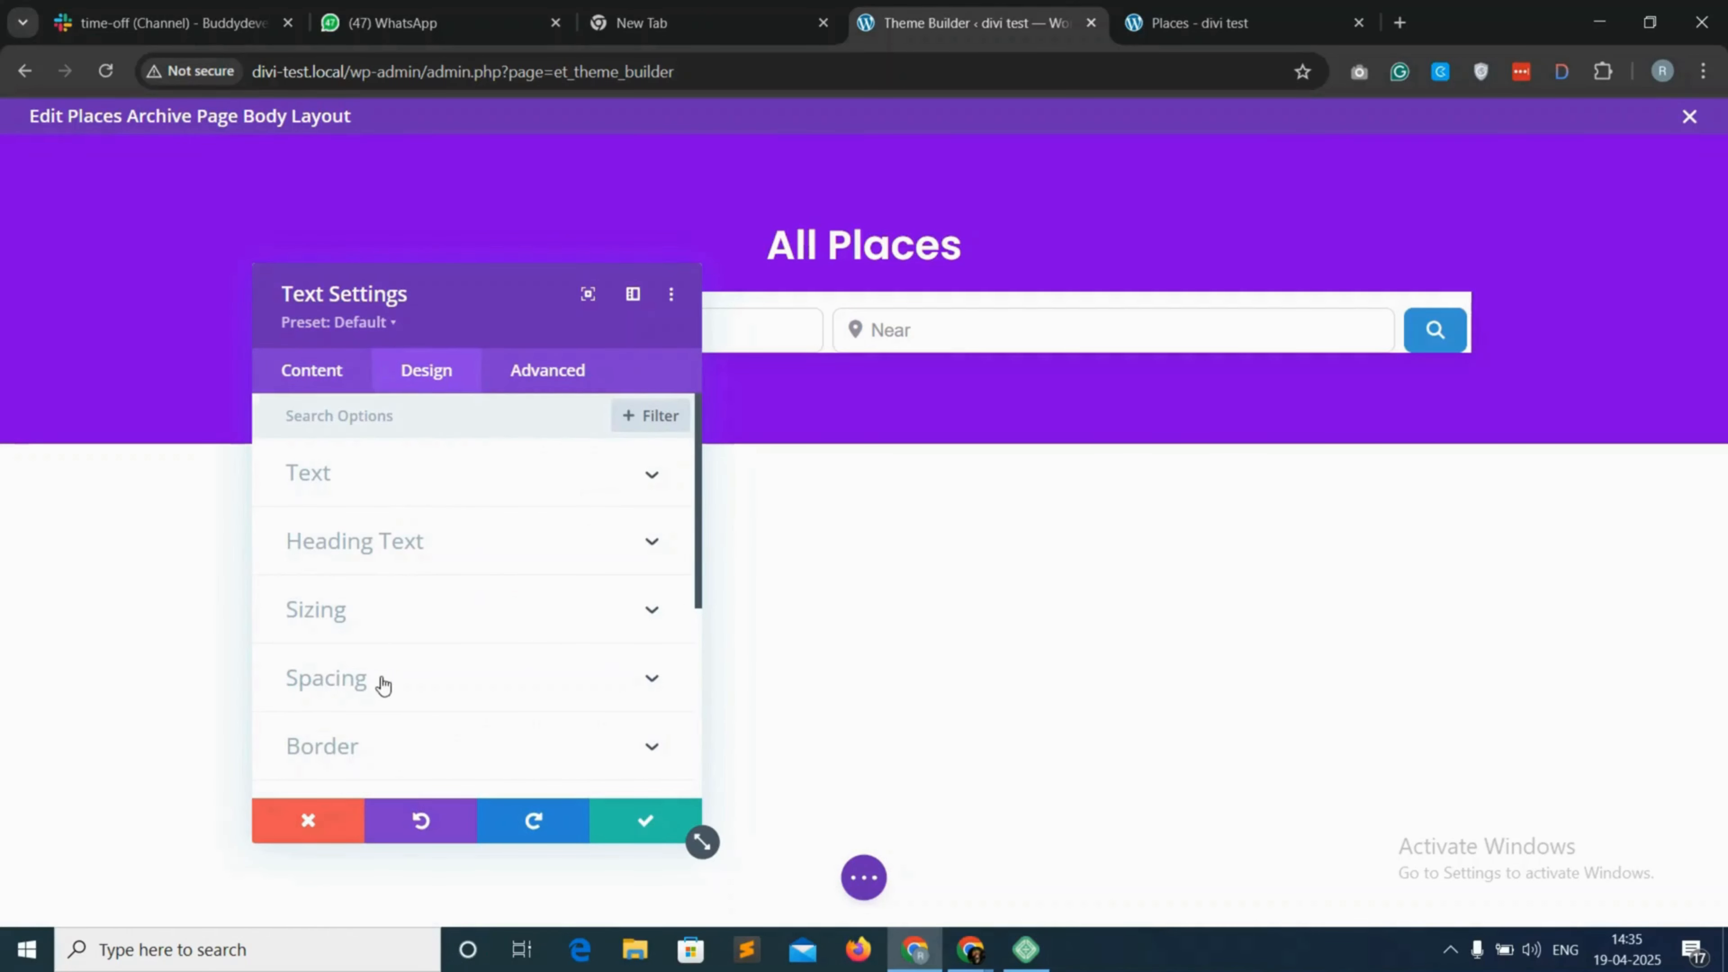
left_click(384, 686)
left_click(451, 610)
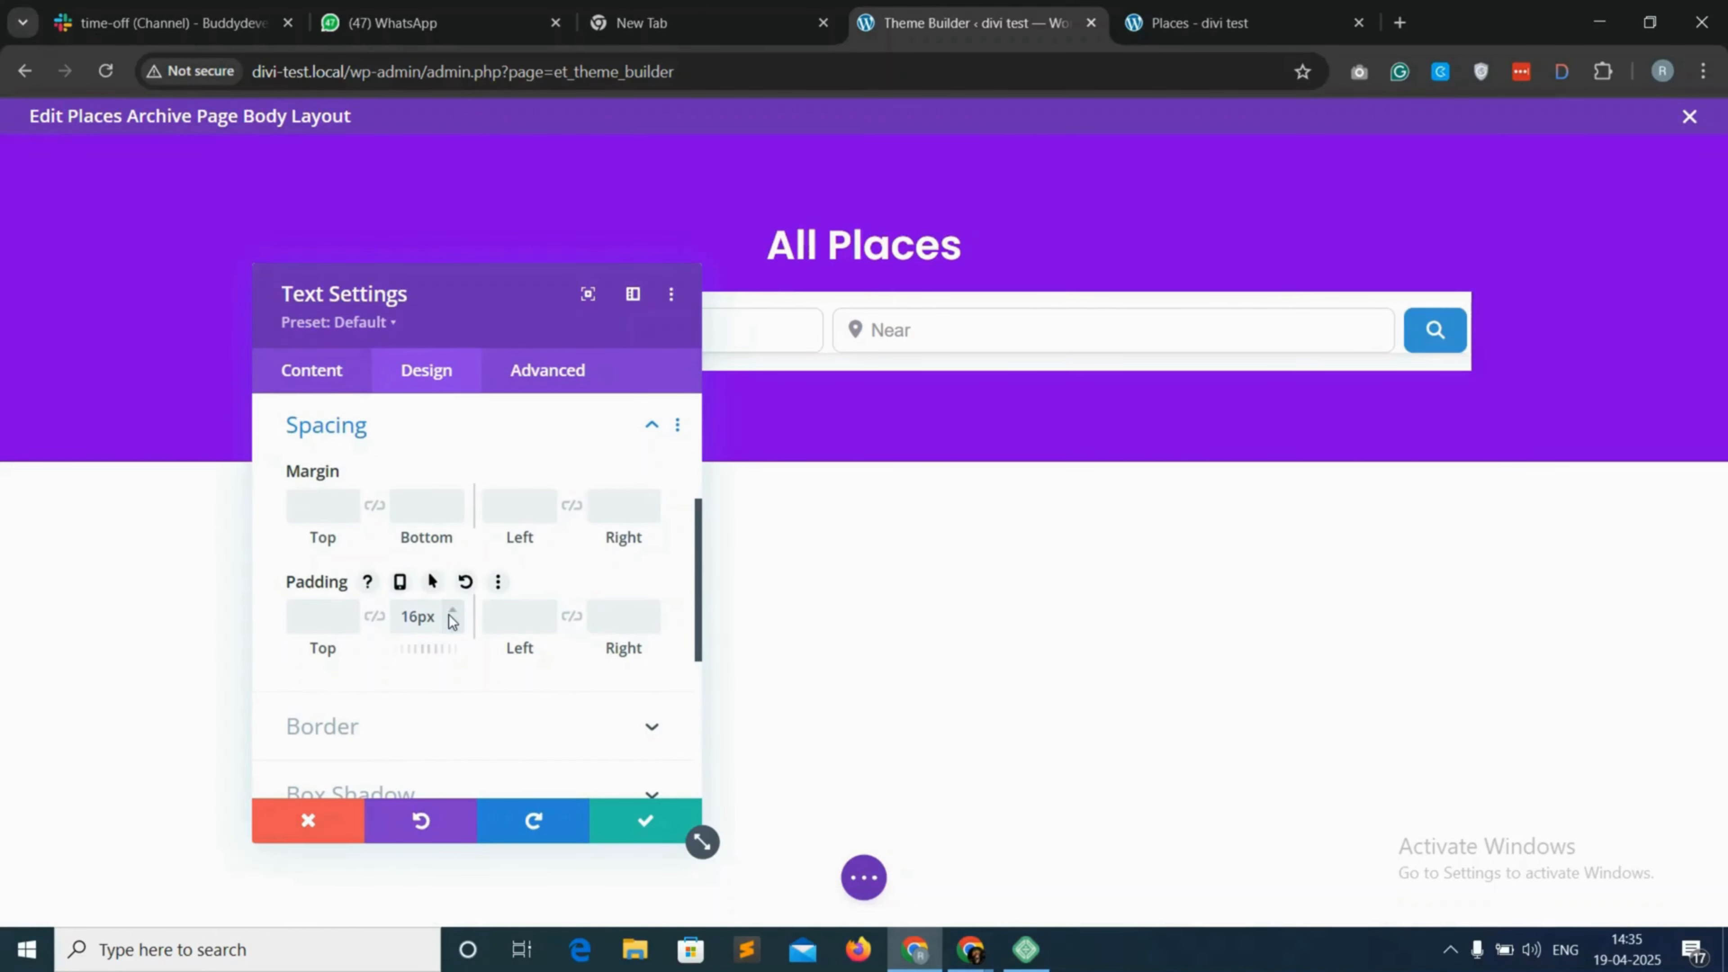
left_click(453, 624)
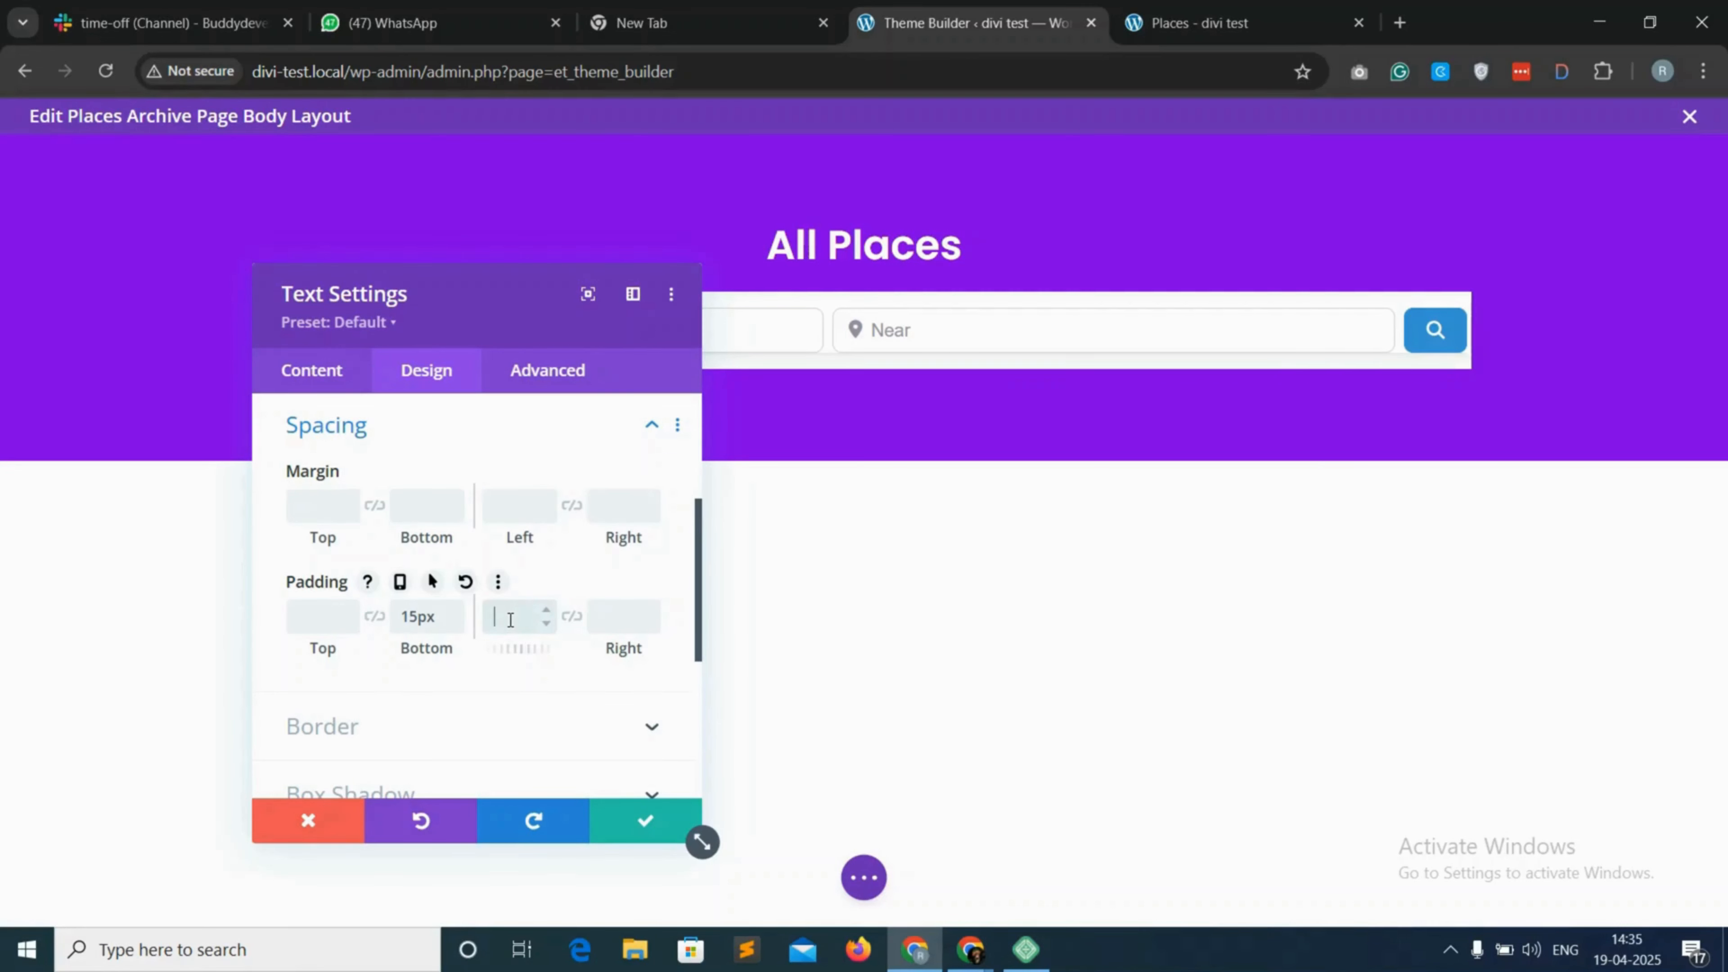
left_click(537, 621)
type("14")
left_click(570, 617)
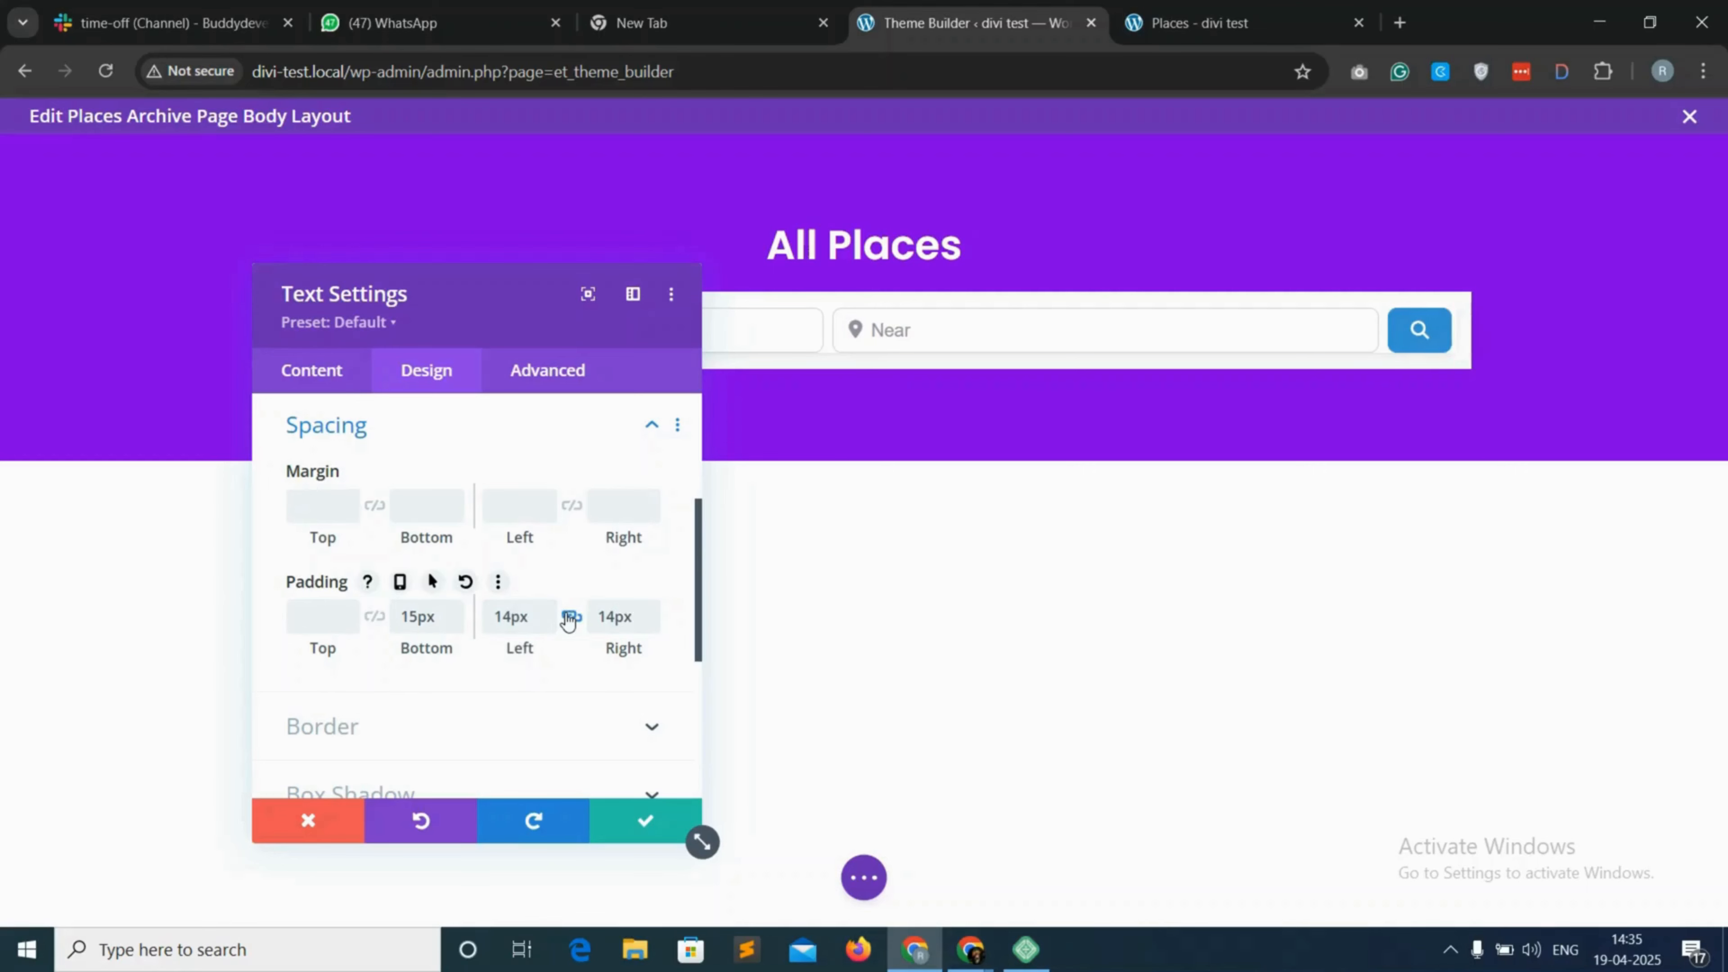
Round all corners of the search bar module to 10px and save the module settings
scroll(394, 732, "down", 1)
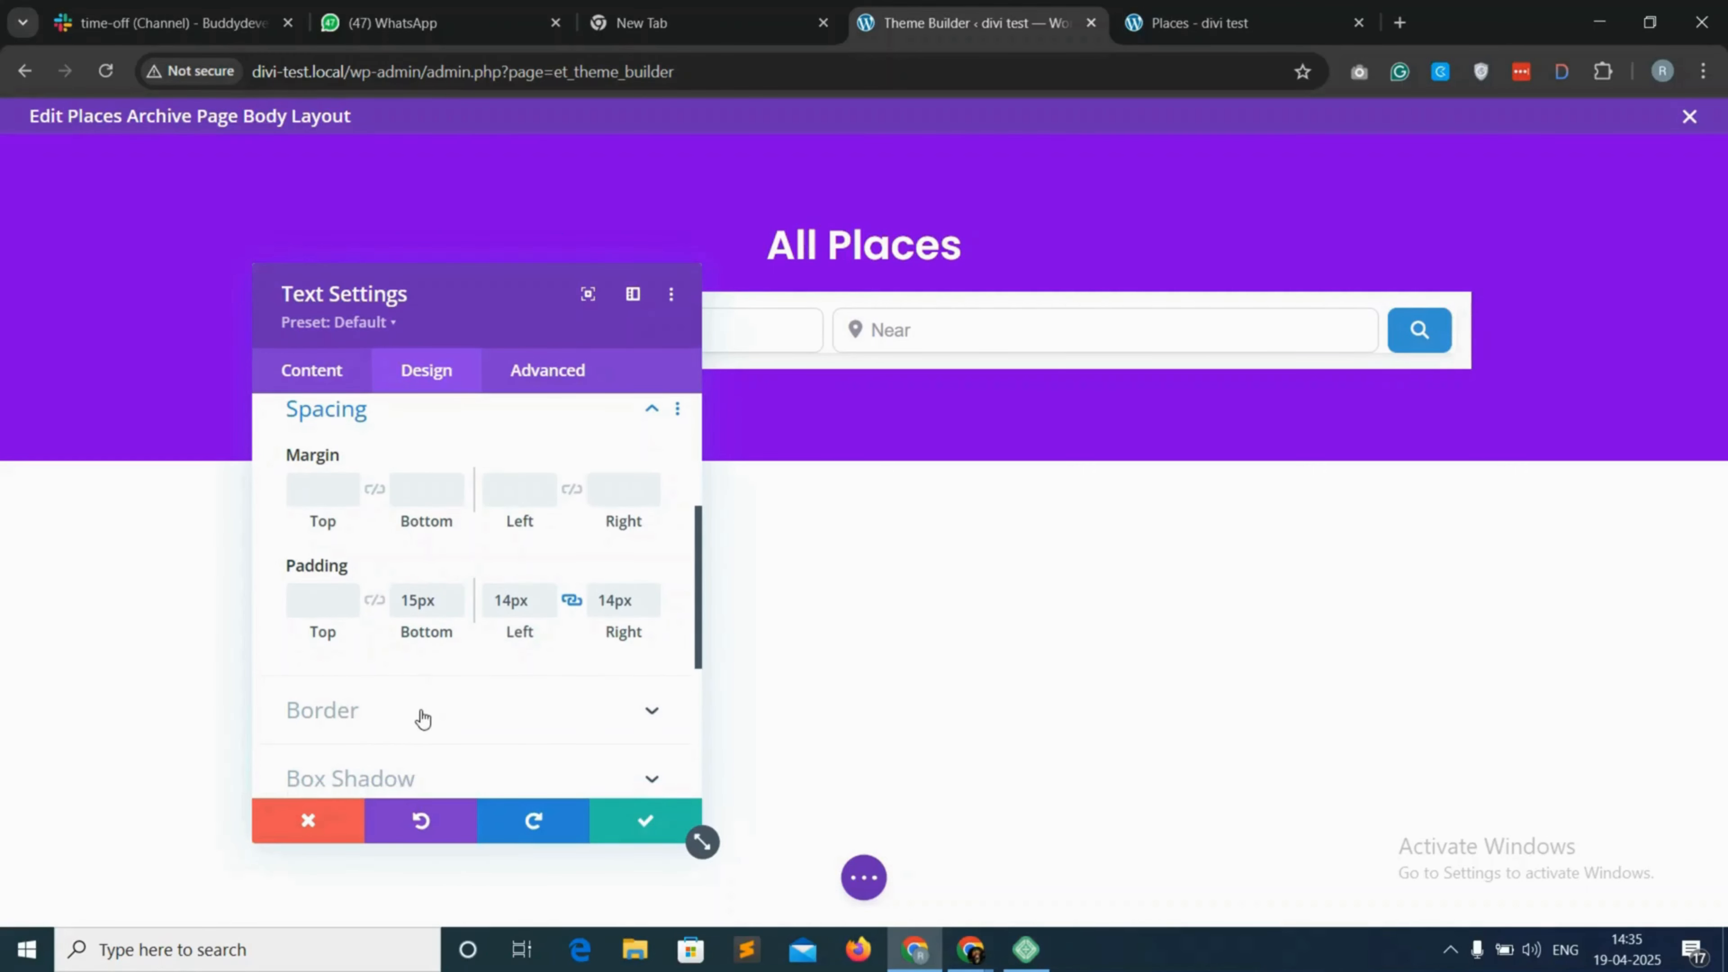
left_click(422, 716)
left_click(334, 530)
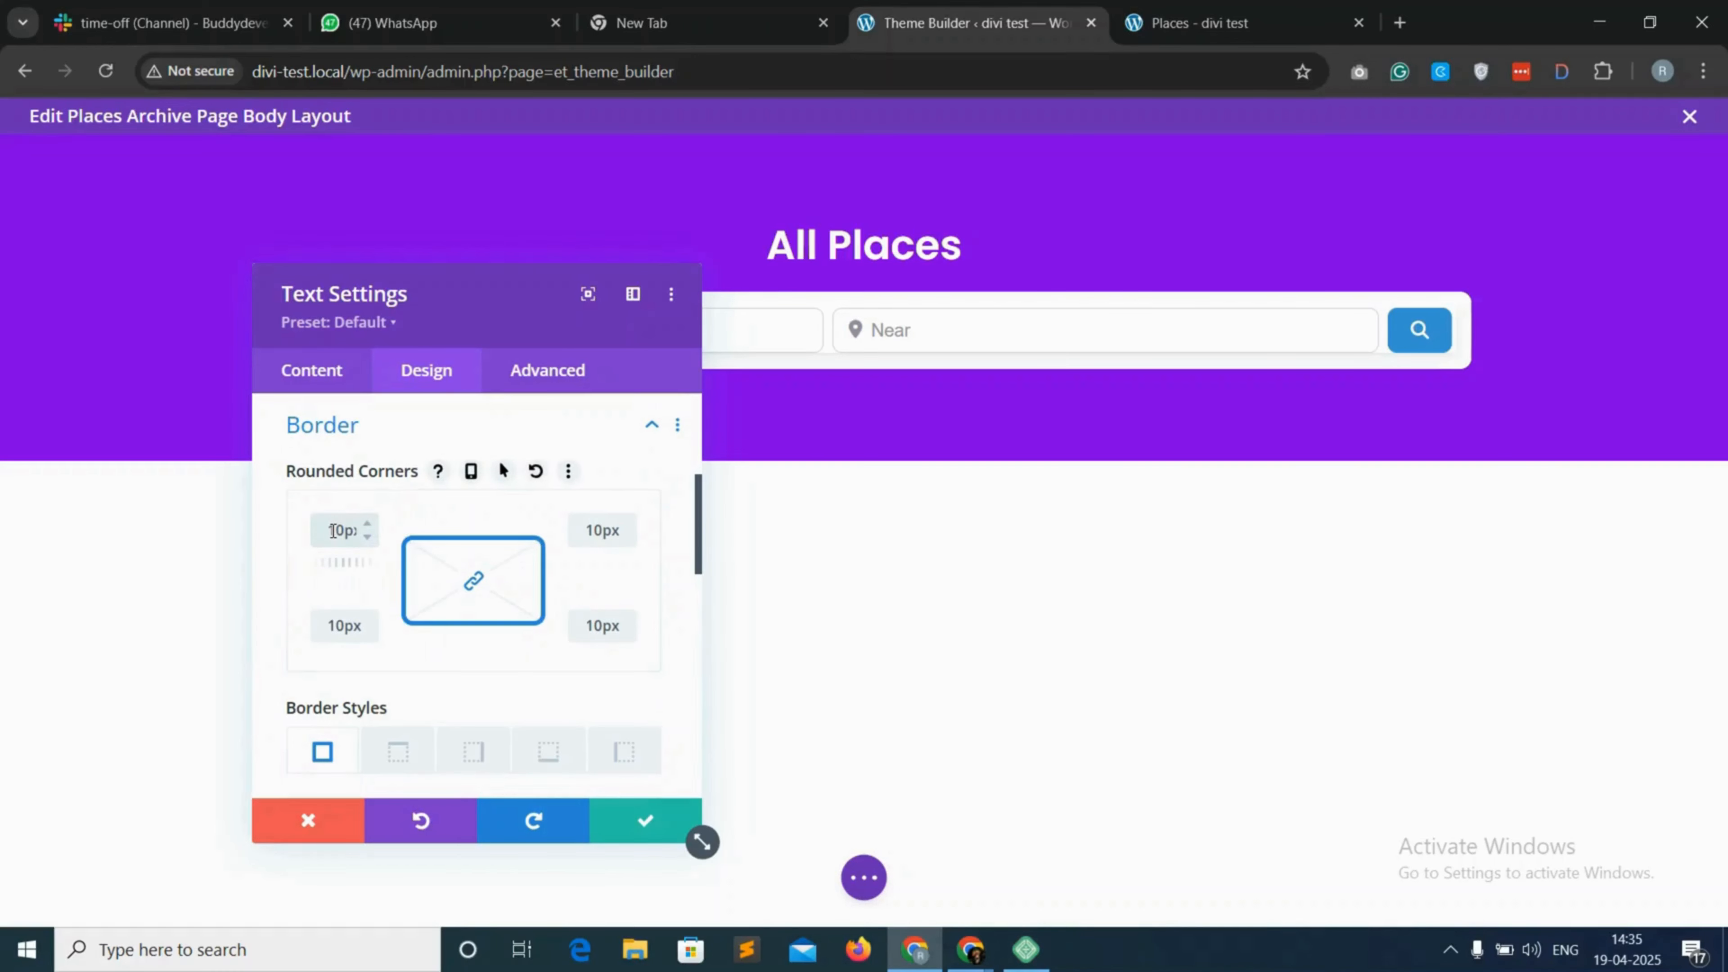
left_click(632, 821)
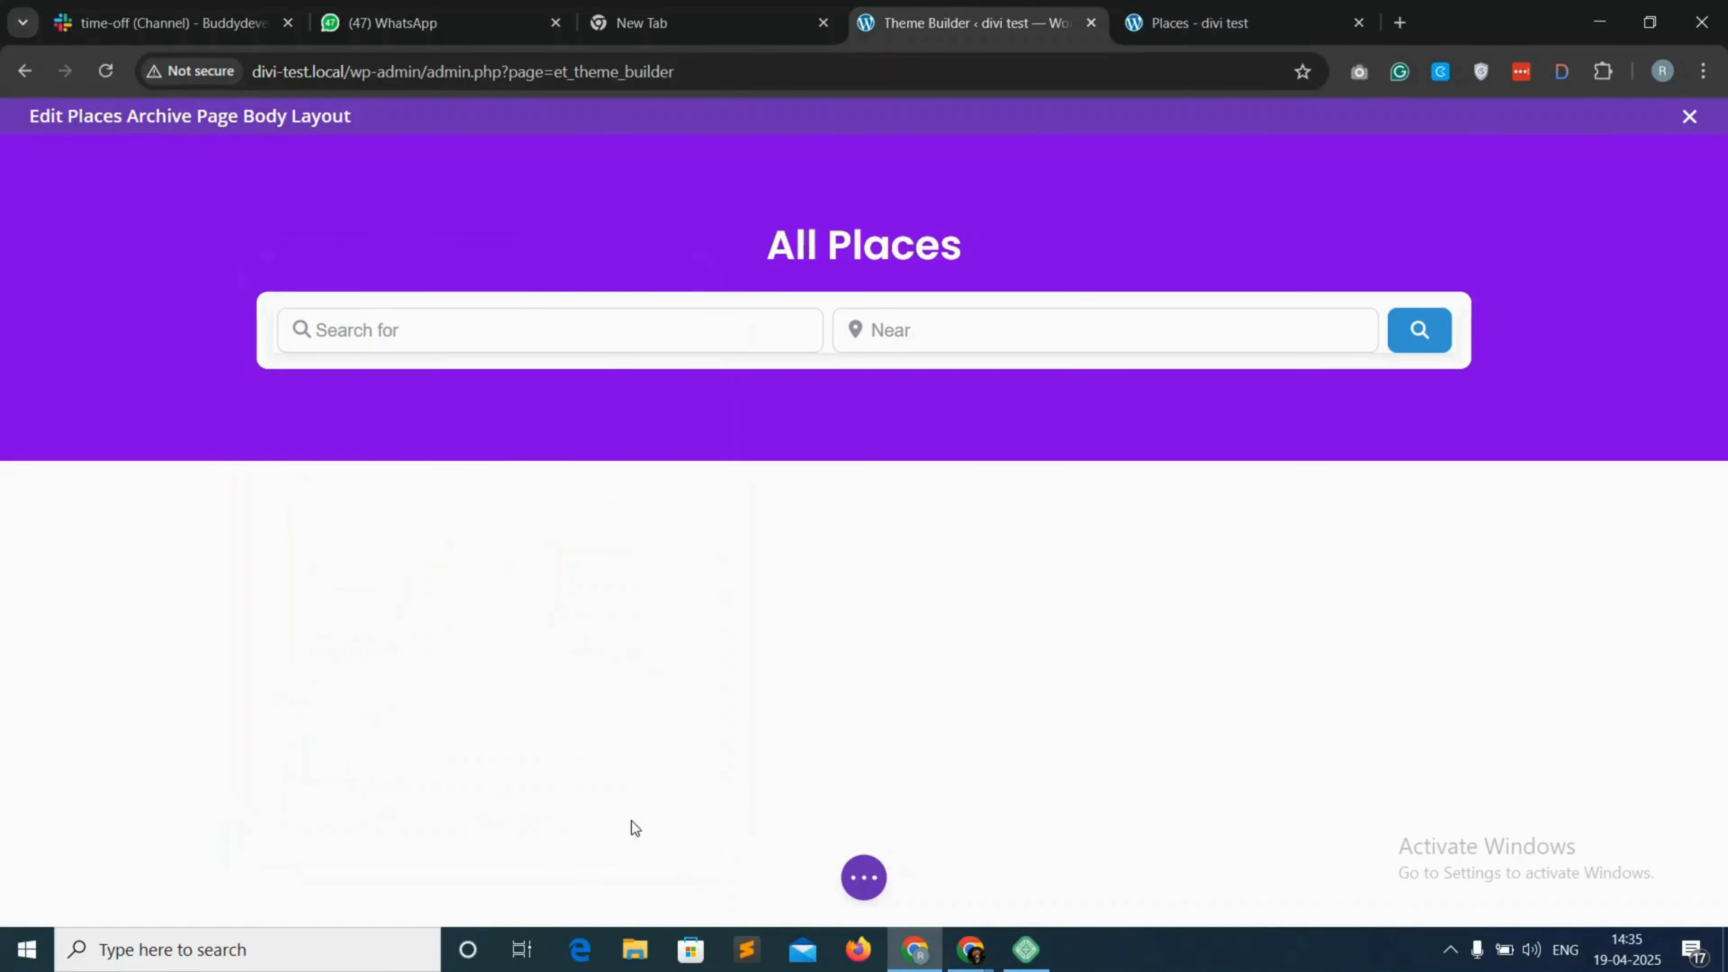
Save the body layout and the theme builder changes, and check the All Places header on the reloaded Places page
left_click(861, 879)
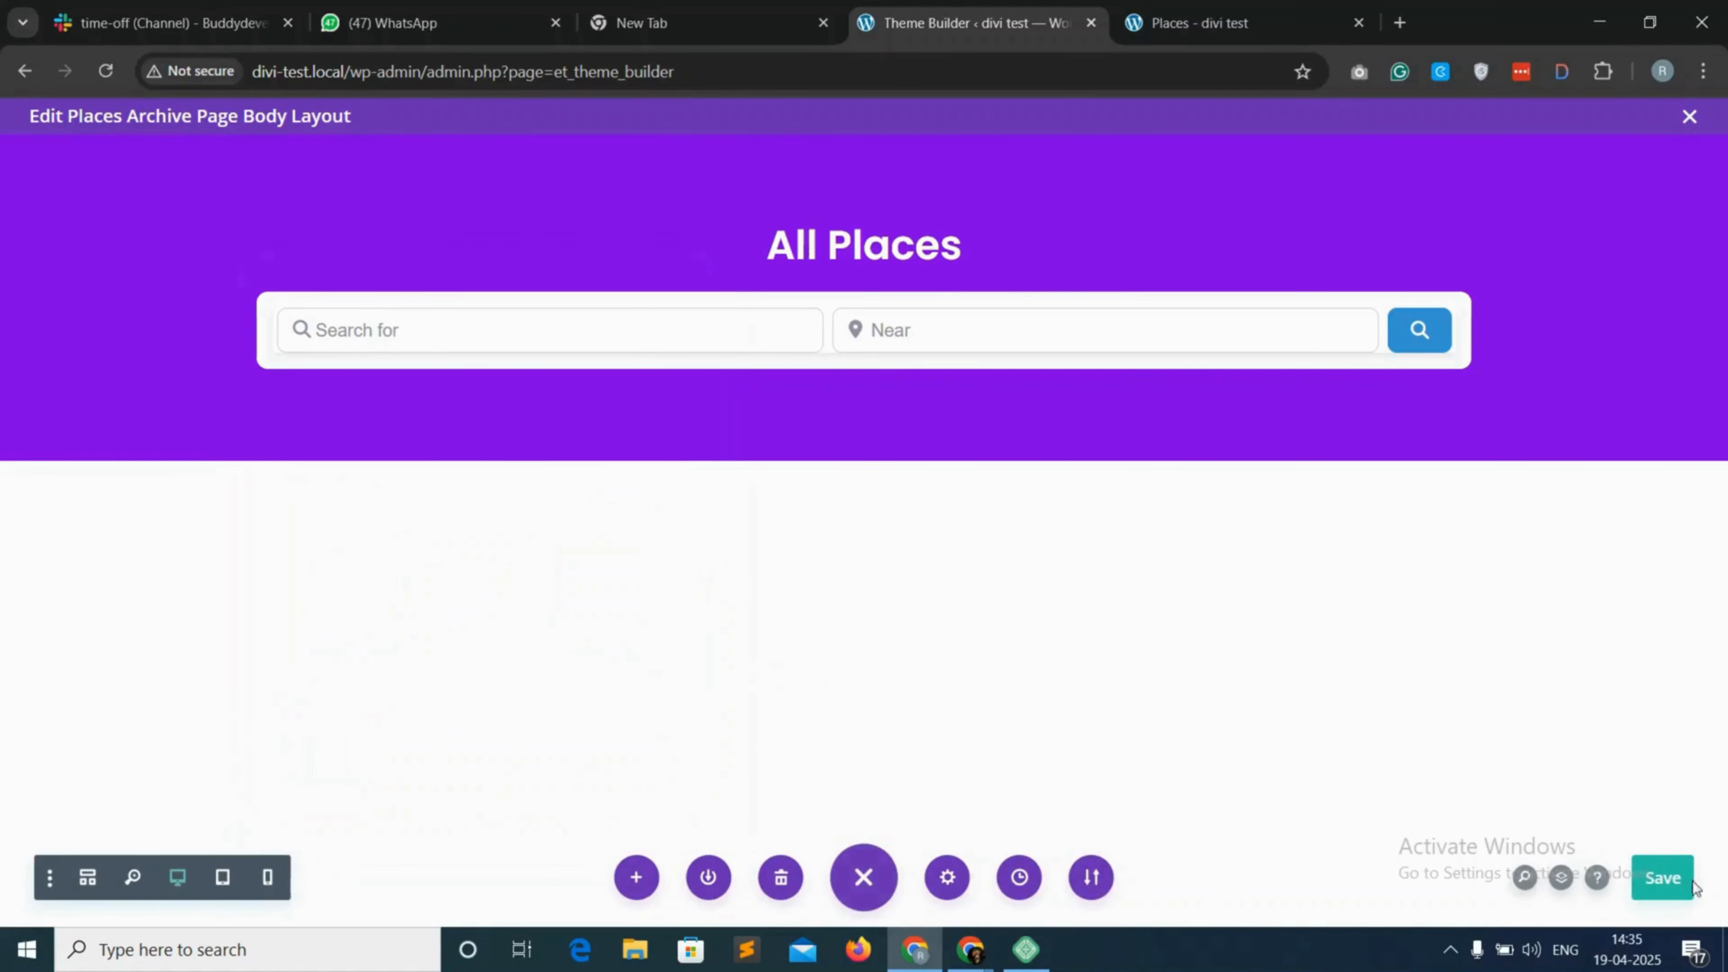
left_click(24, 70)
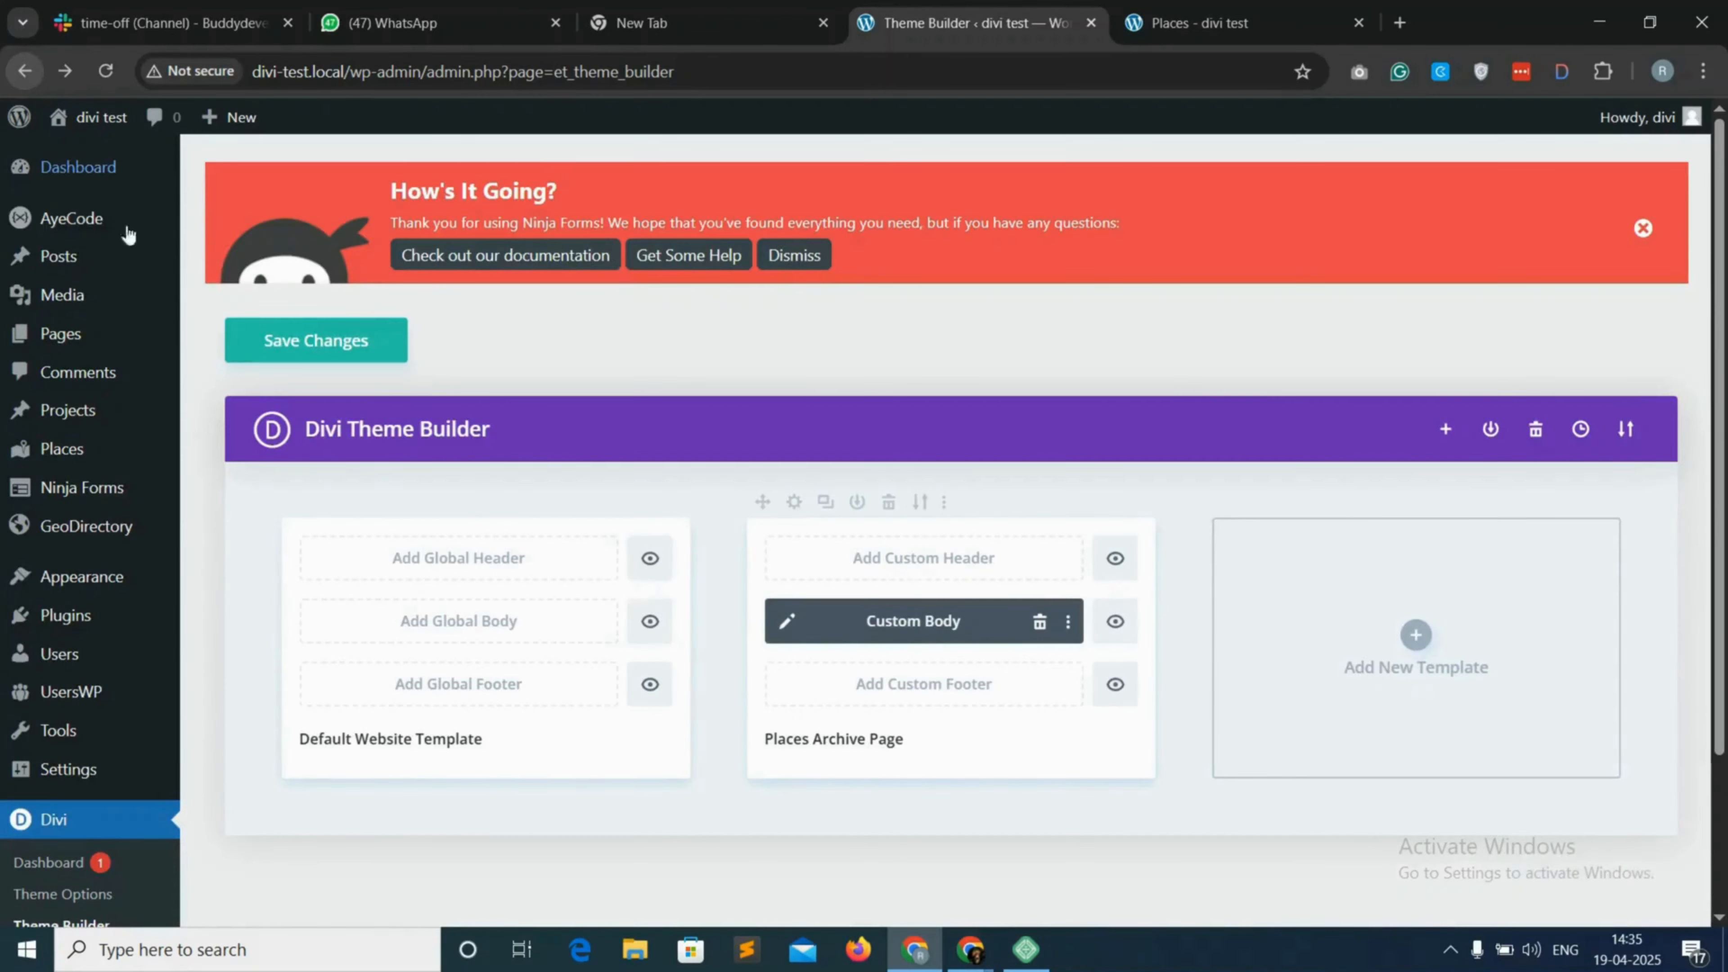
left_click(328, 353)
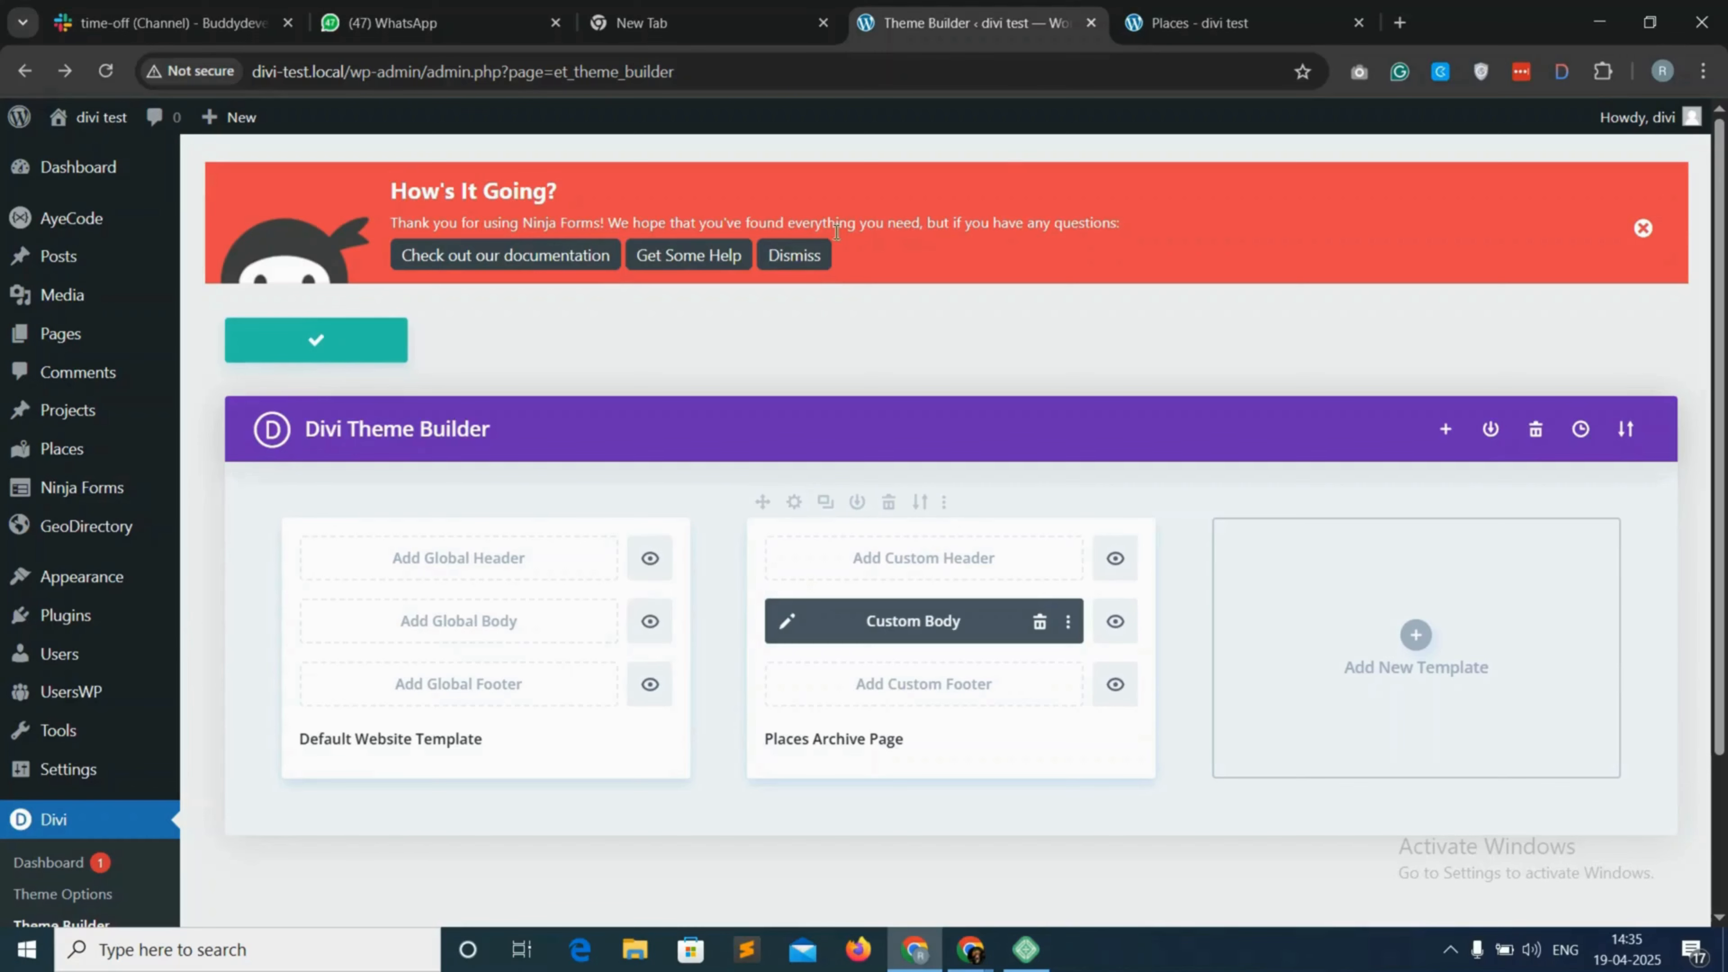
left_click(1200, 23)
left_click(116, 72)
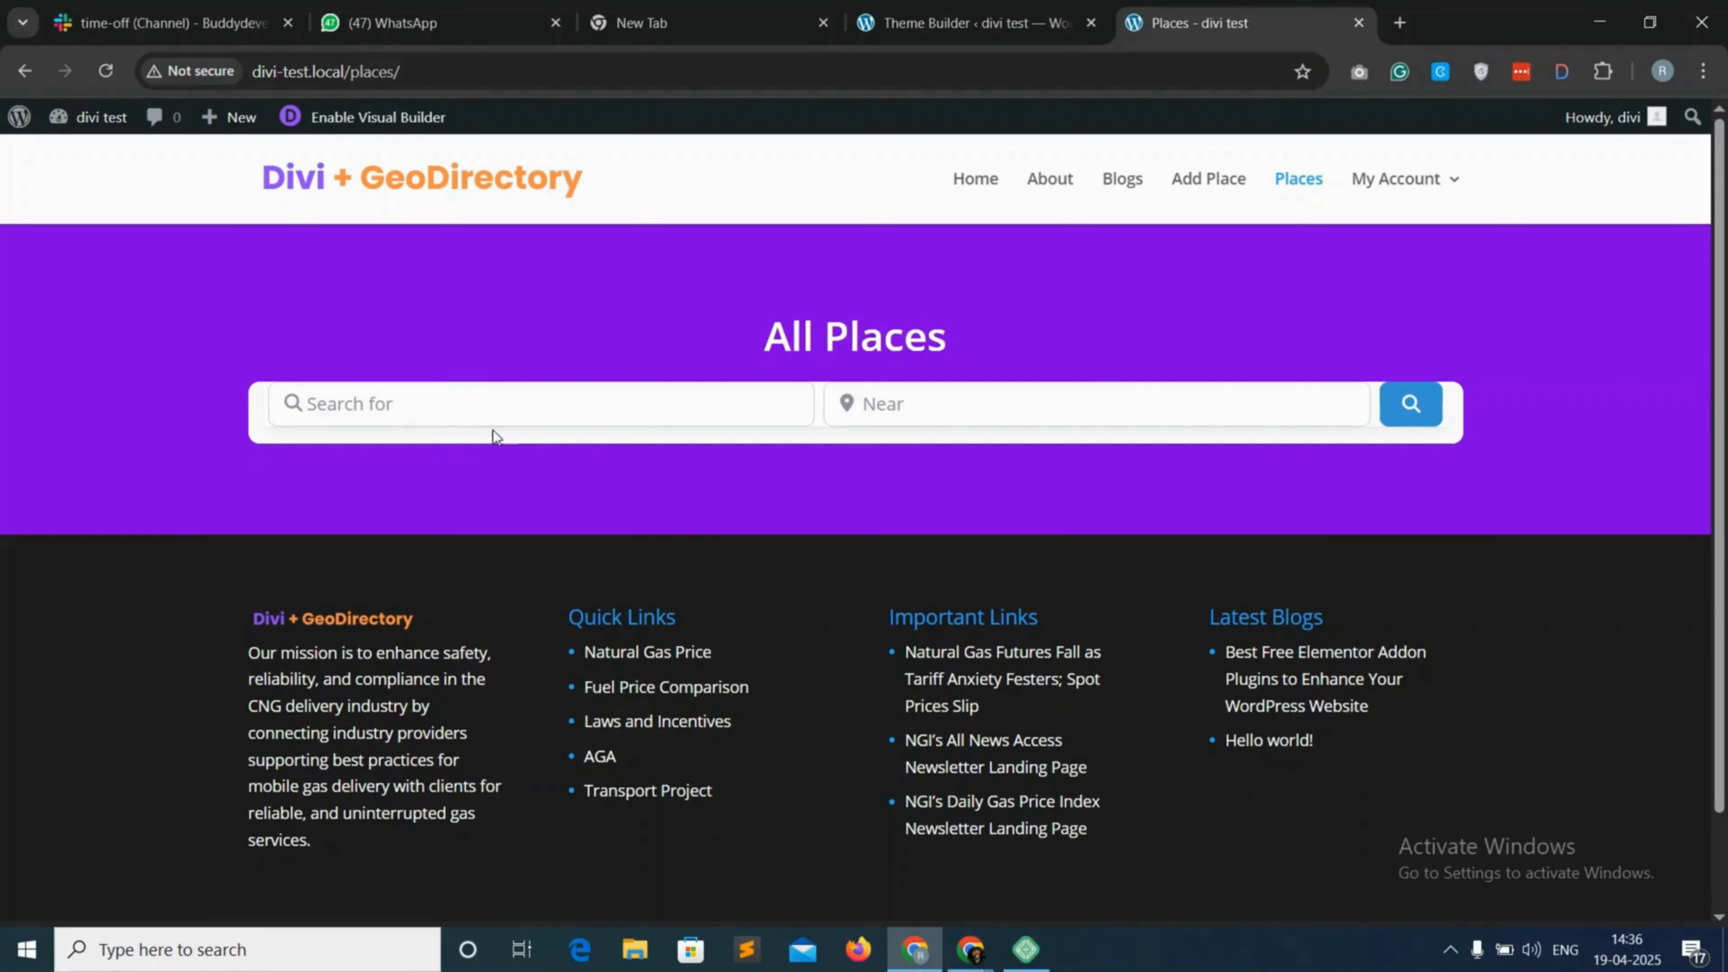
Set the top padding of the search bar's Text module to 15 in the custom body, and save the layout
left_click(954, 24)
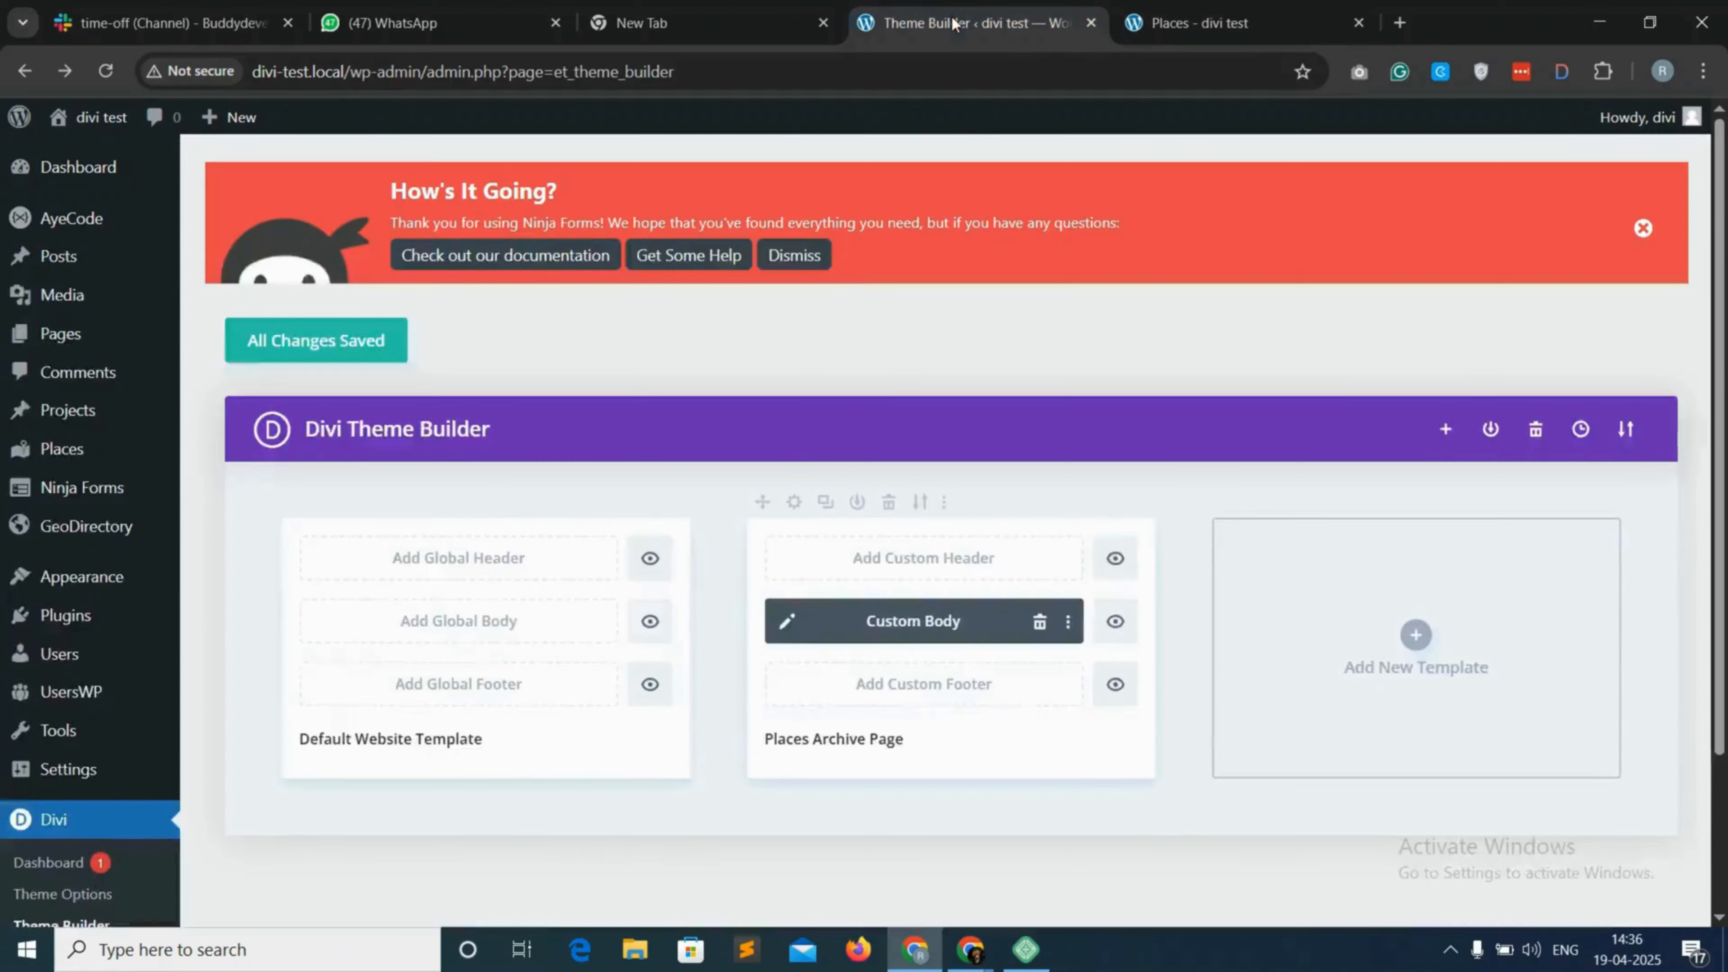
left_click(786, 621)
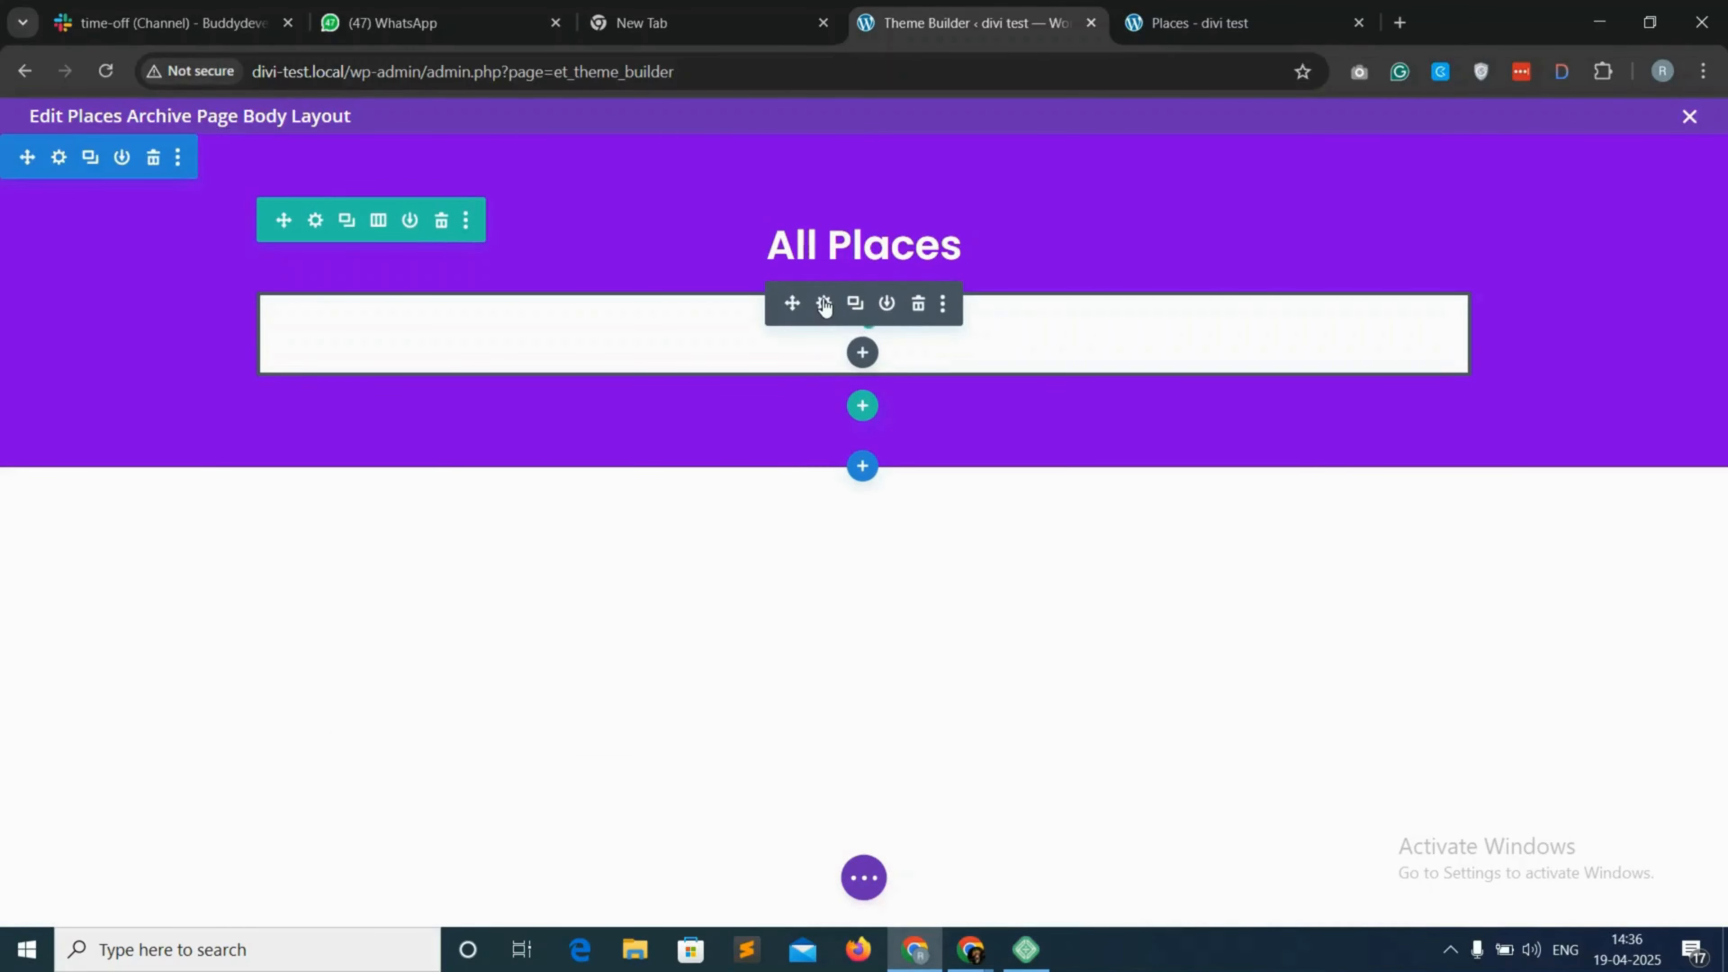
left_click(824, 304)
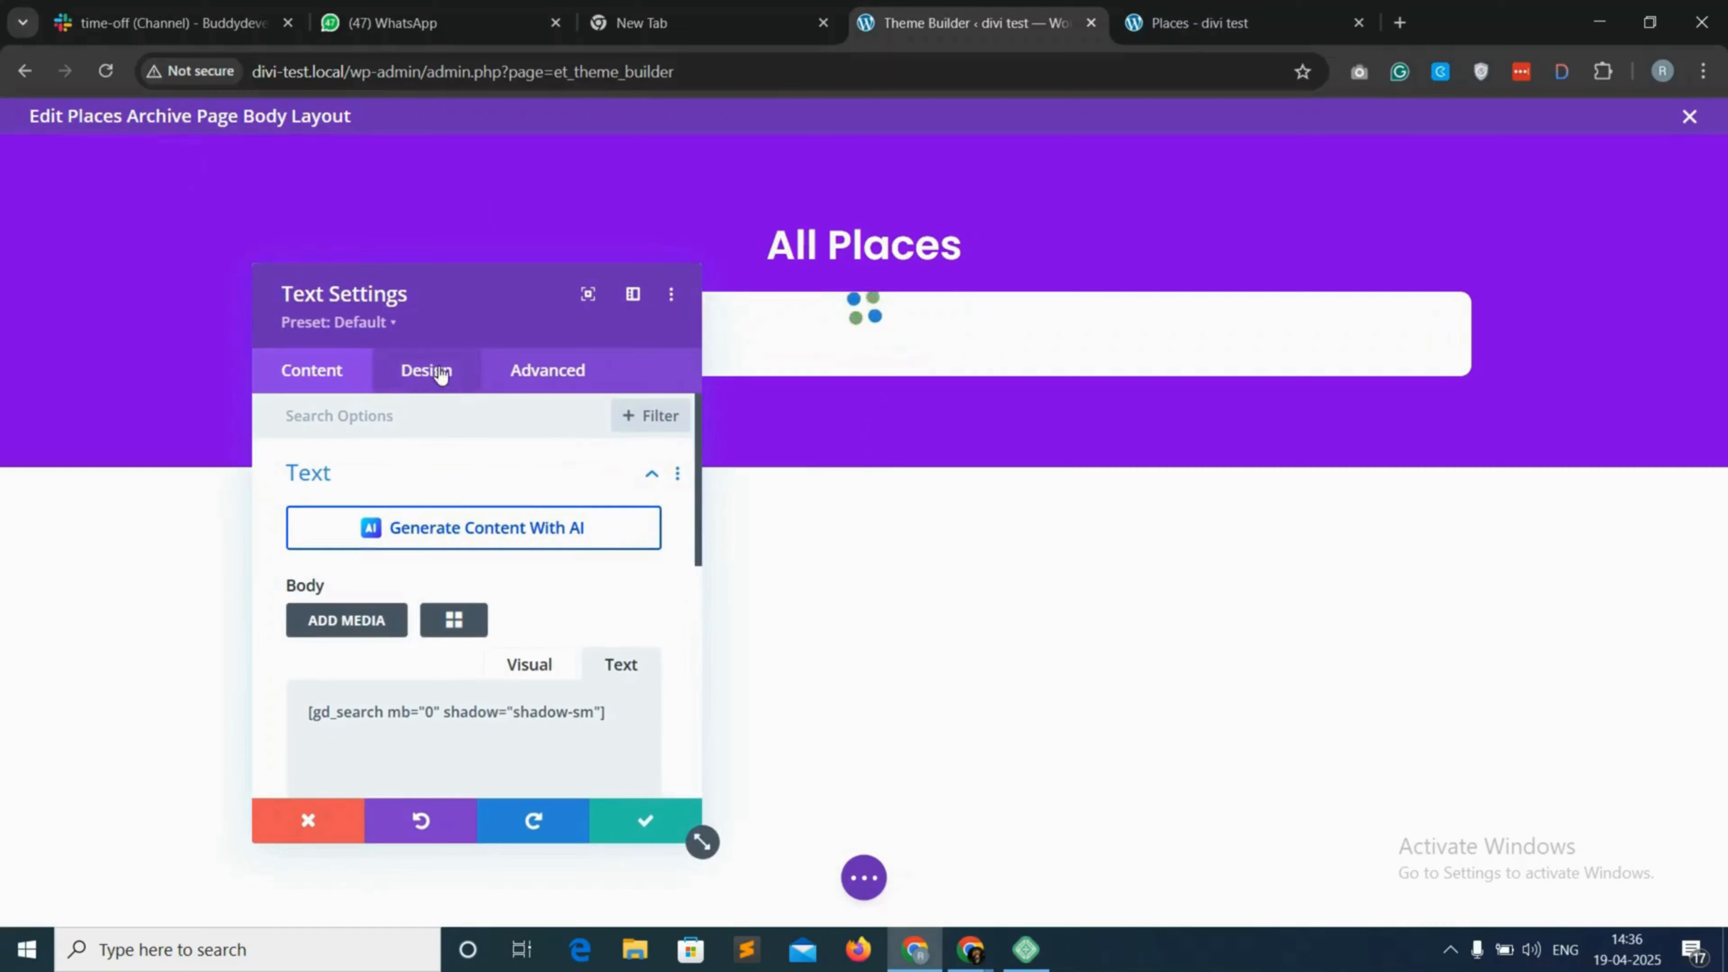
left_click(441, 373)
scroll(416, 654, "down", 1)
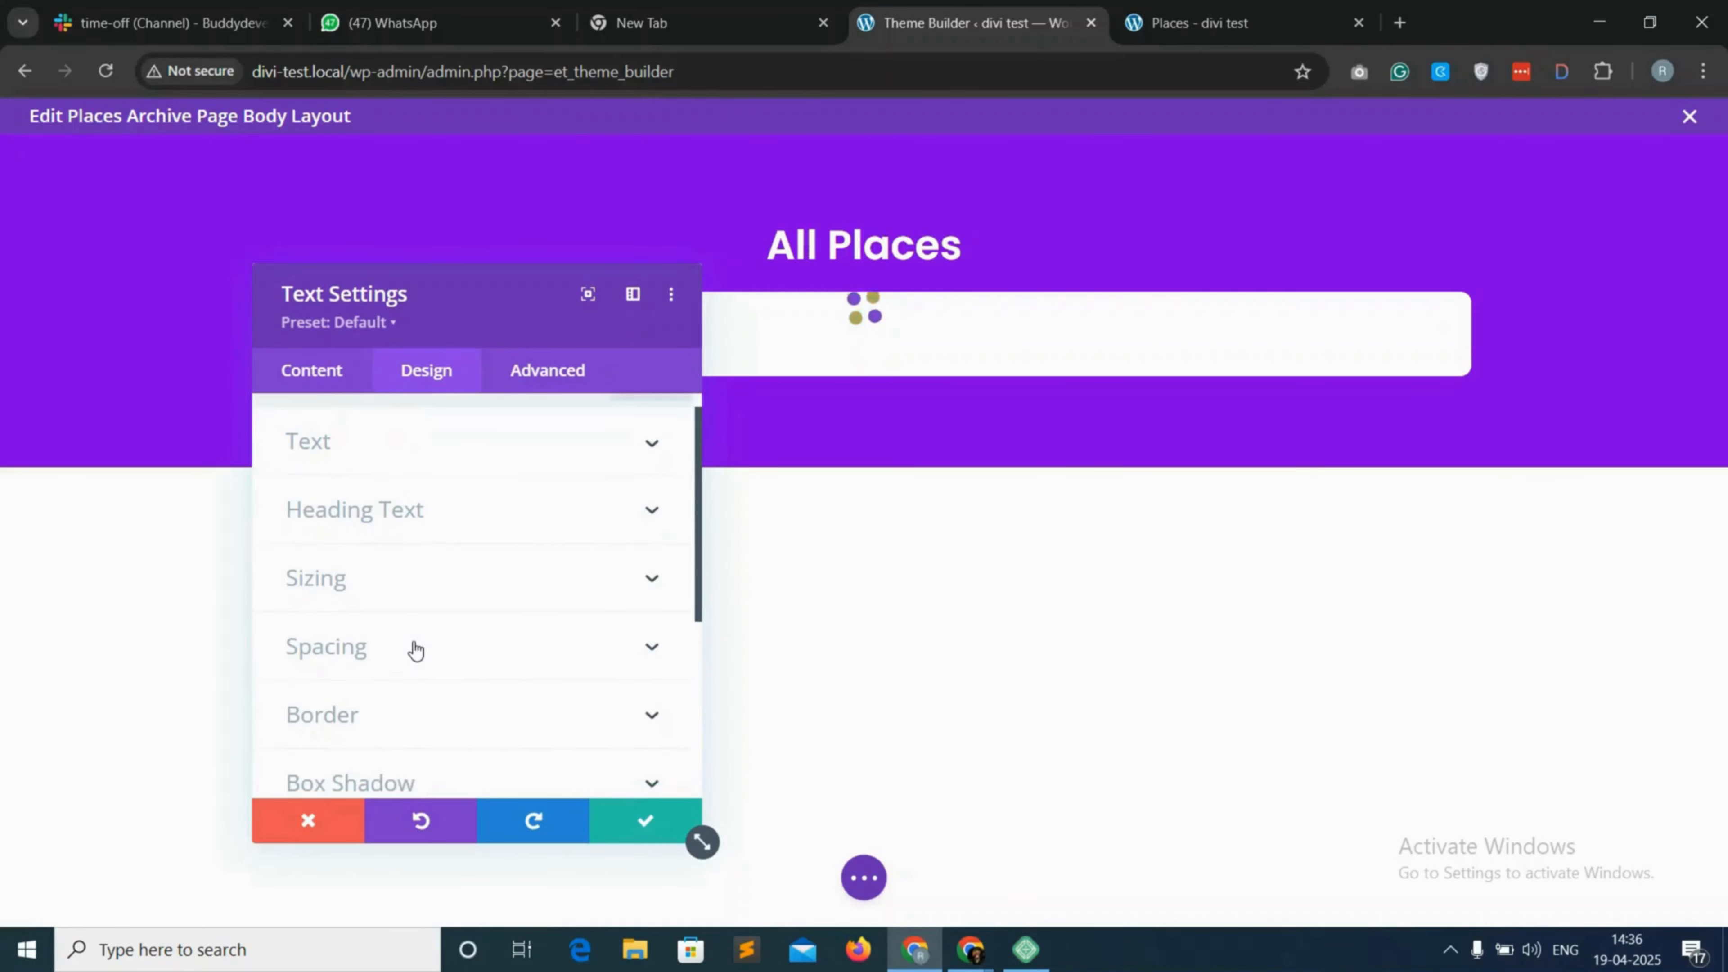
left_click(480, 636)
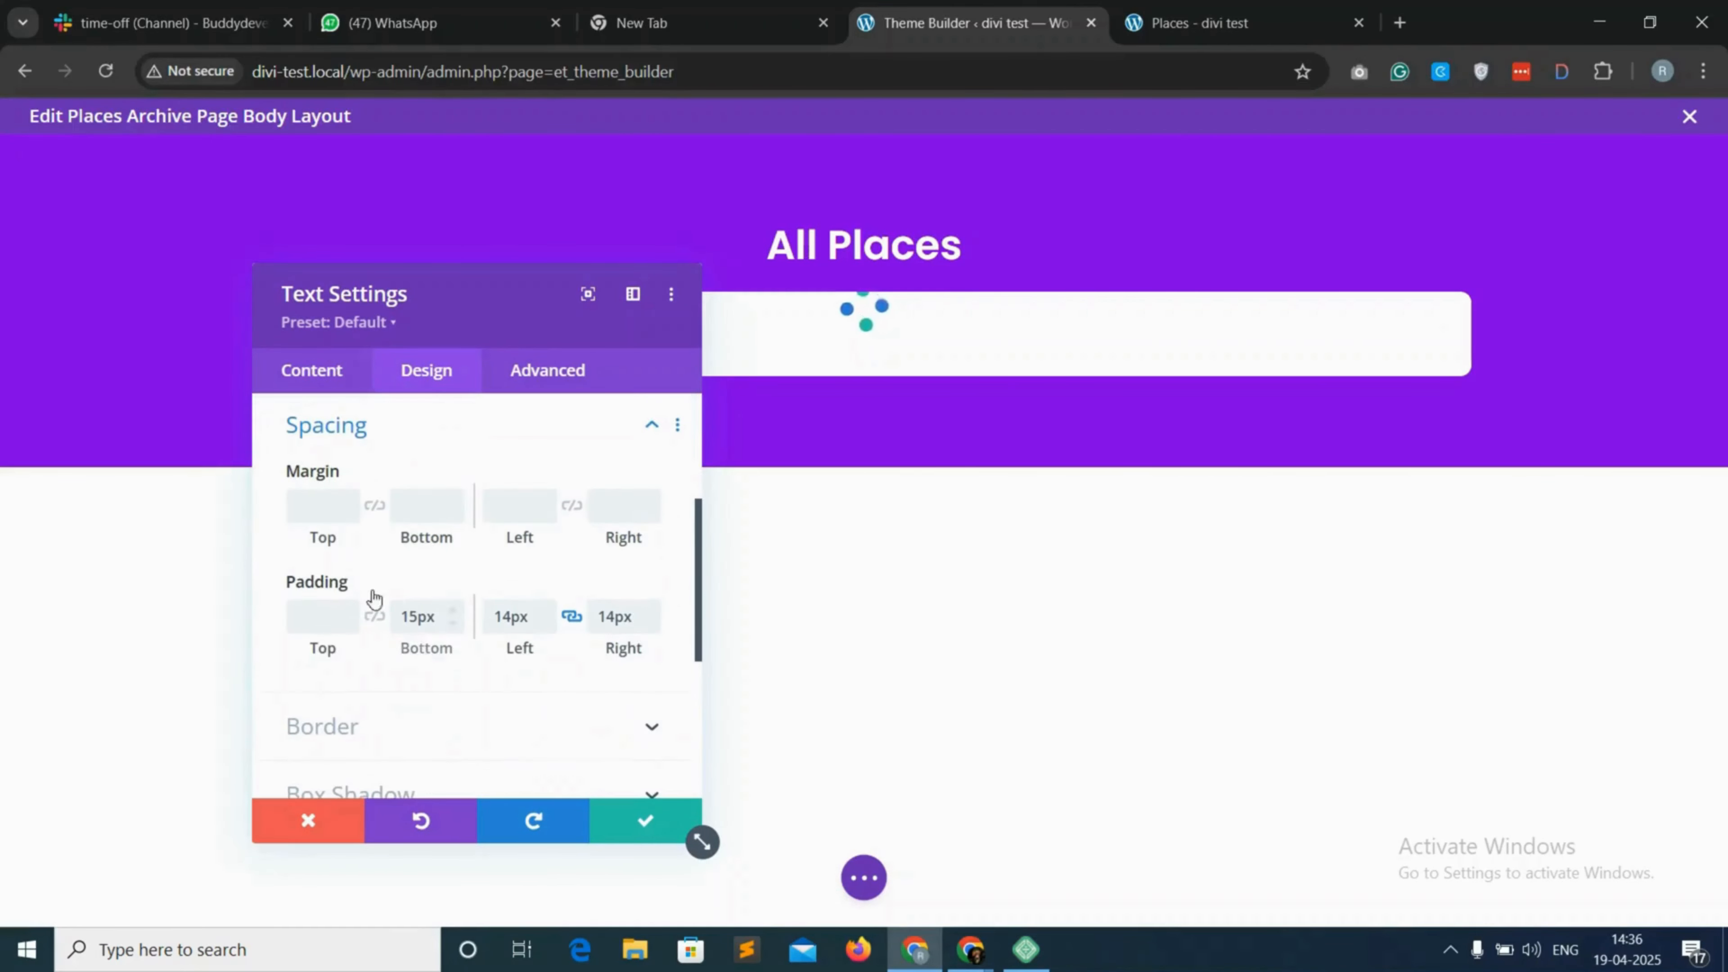
left_click(323, 620)
type("15")
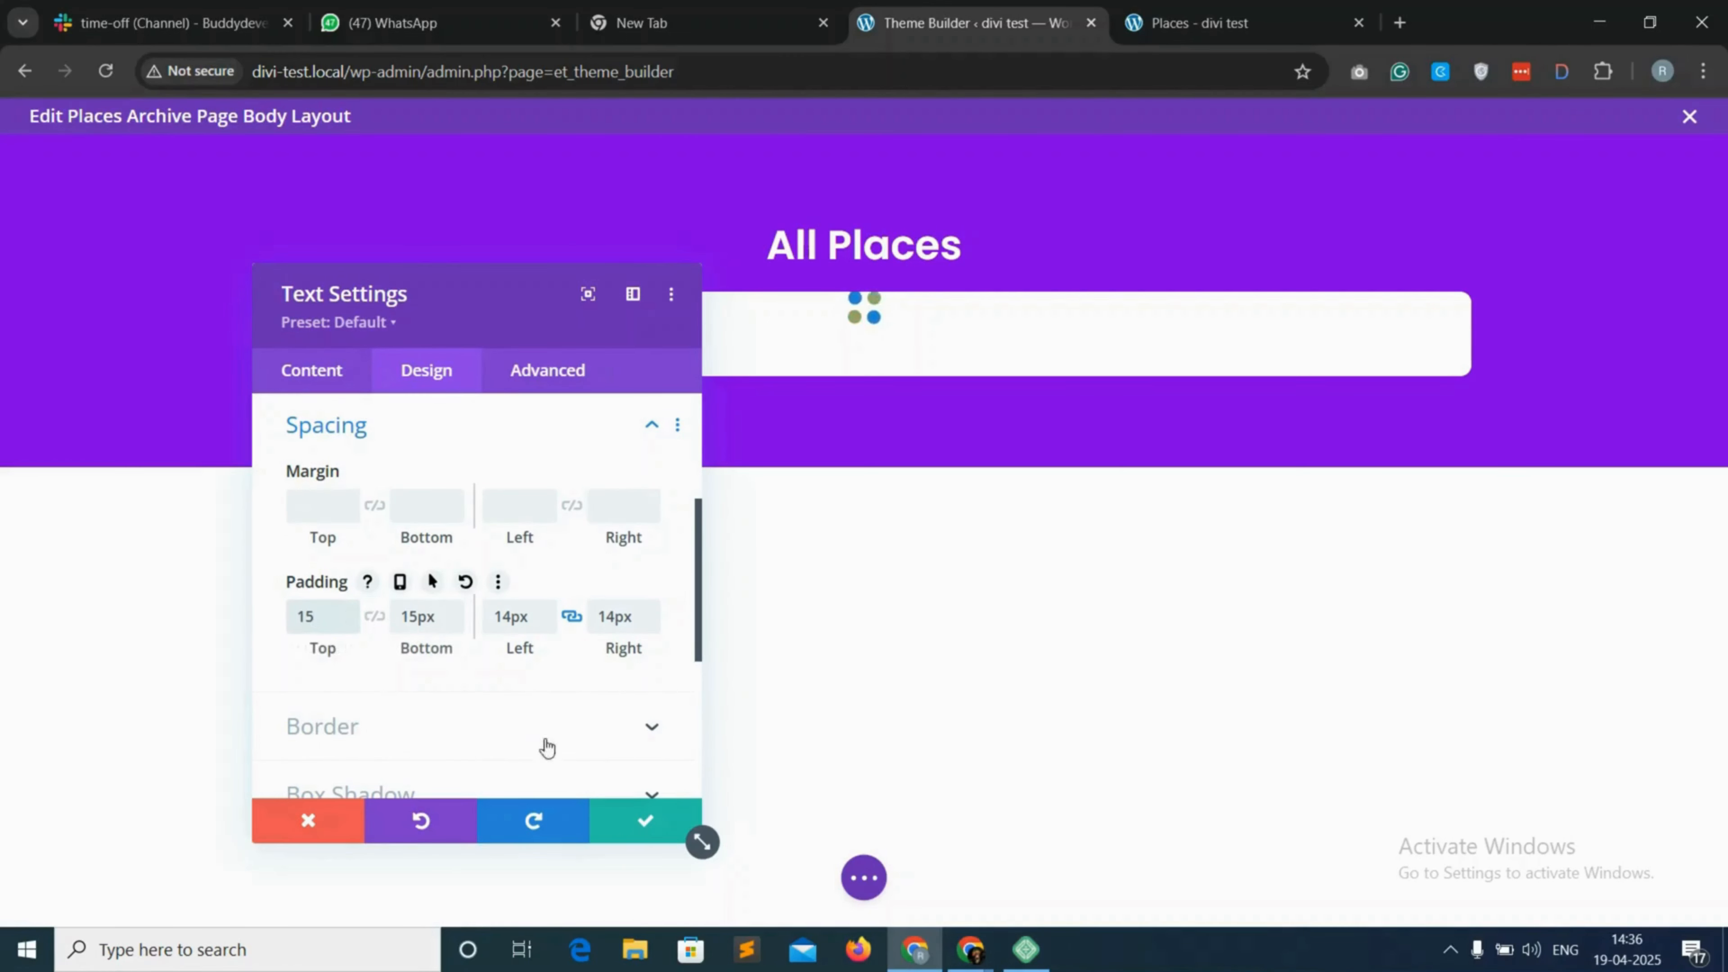
left_click(646, 820)
left_click(865, 879)
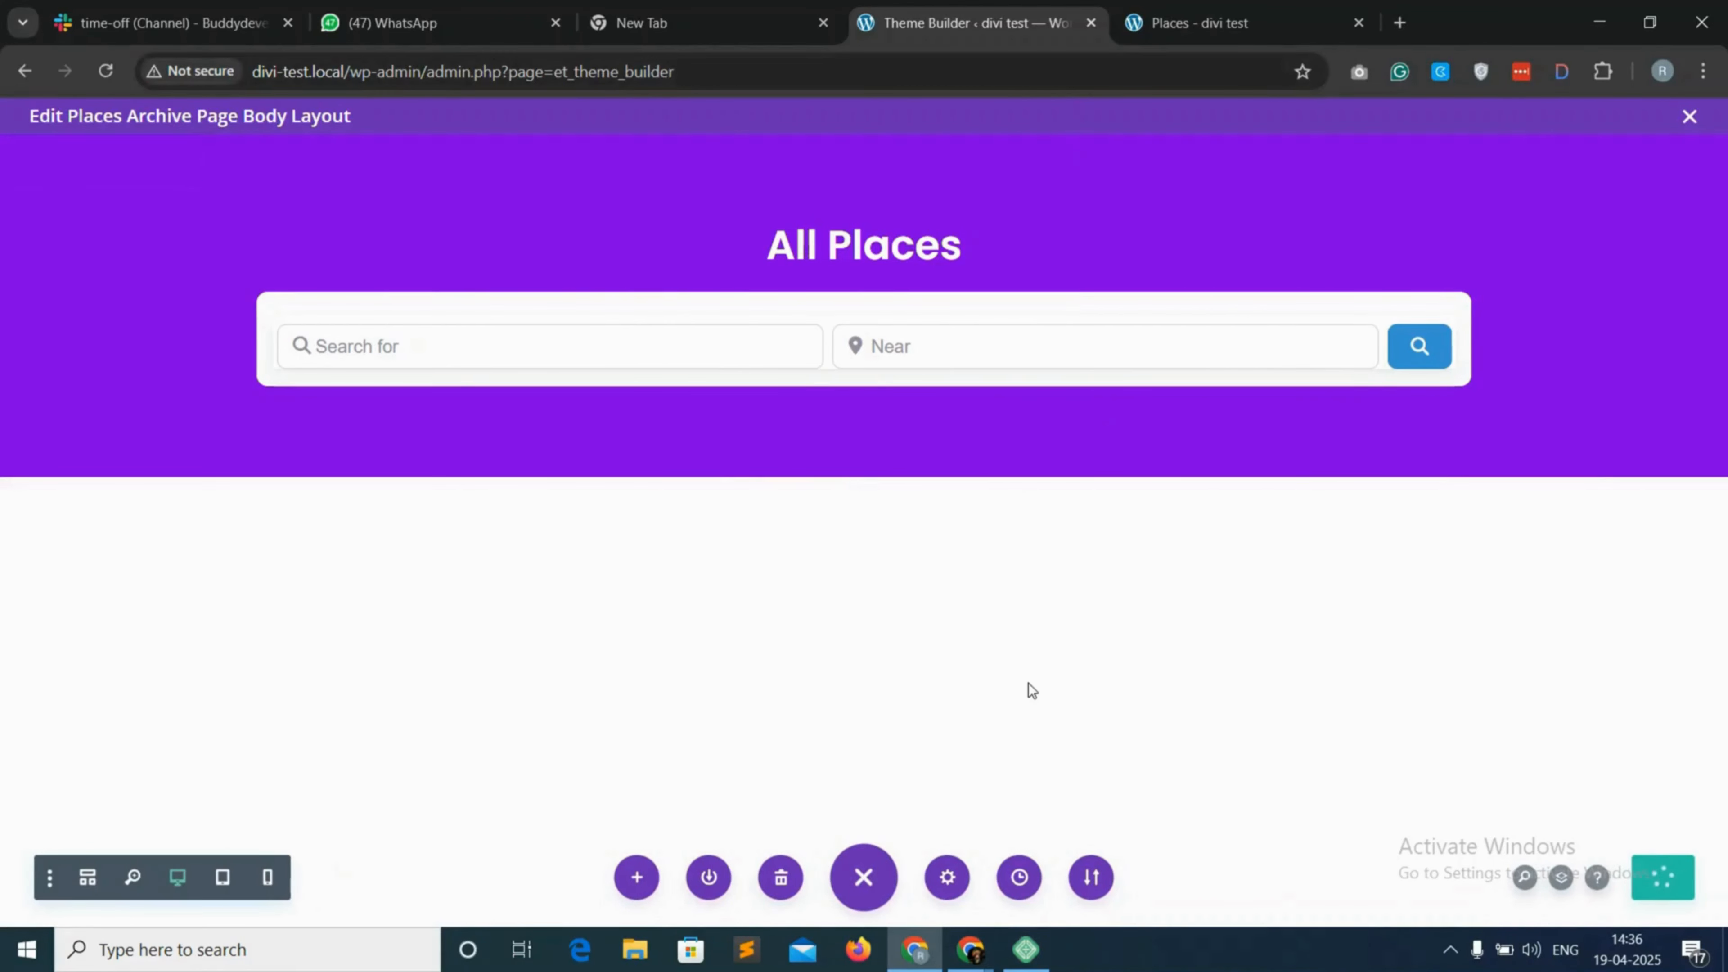
Reload the live Places page and examine the heading and the padding around the search fields
left_click(1223, 12)
left_click(106, 72)
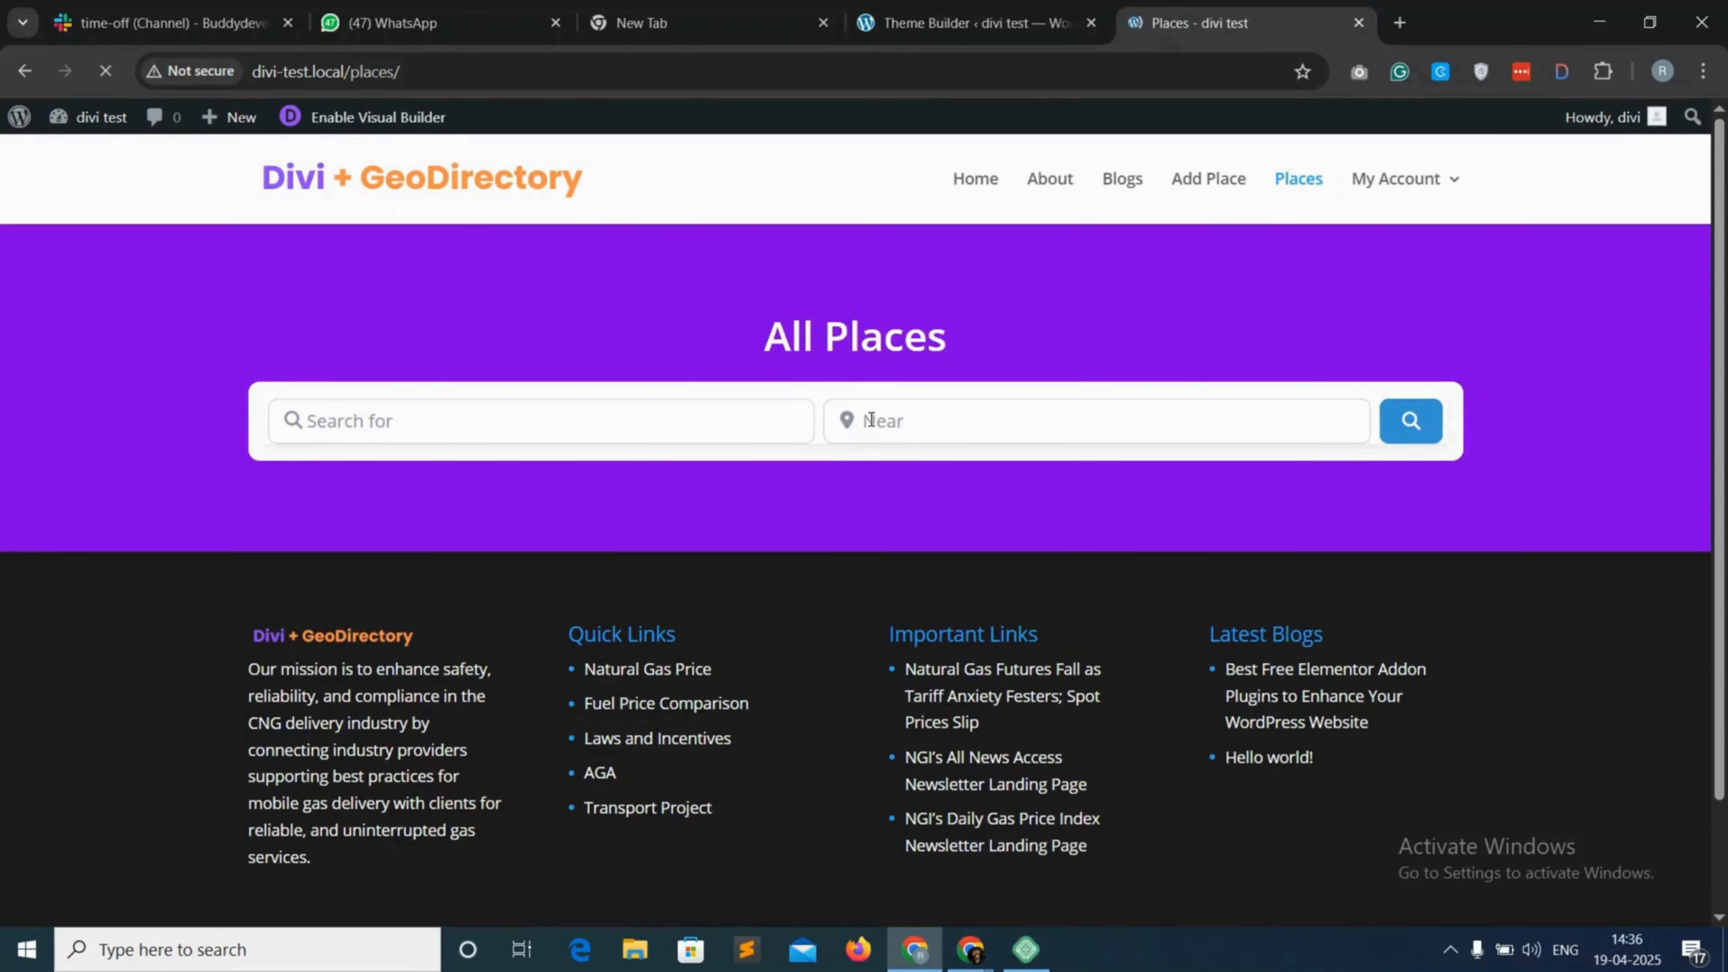
left_click(871, 420)
left_click(855, 510)
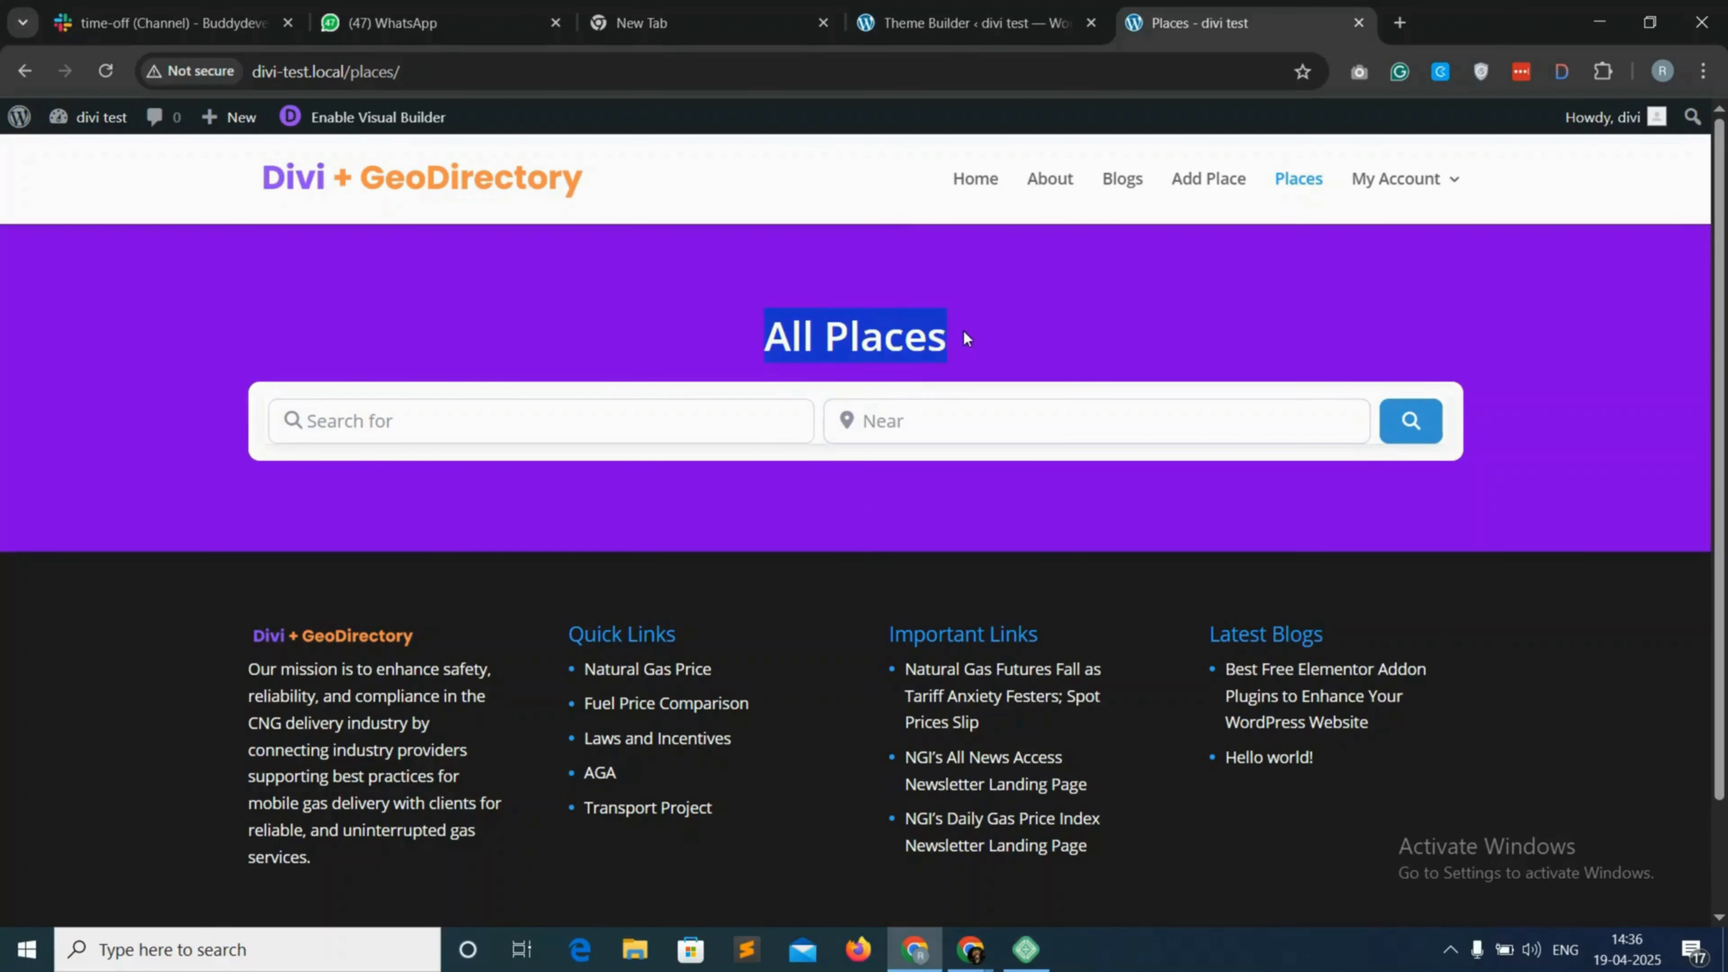
left_click(432, 432)
left_click(973, 440)
scroll(829, 521, "down", 1)
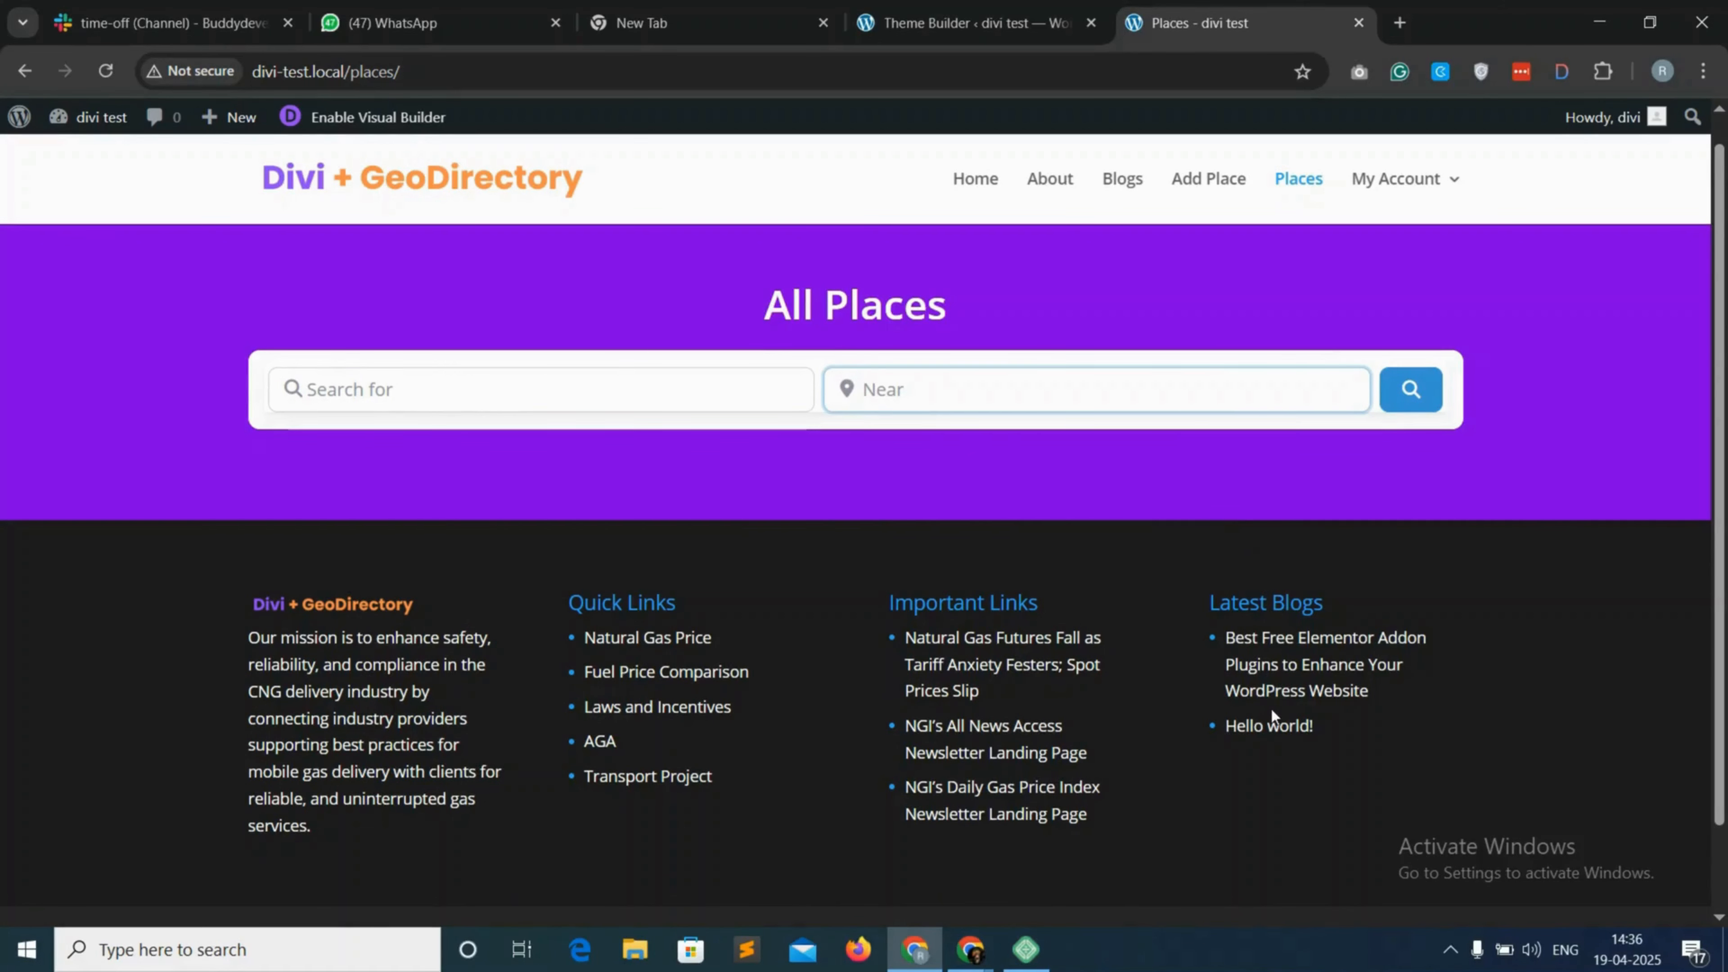
Set the new two-column row below the header to 100% width and 100% max width with centered row alignment, and save its settings
key("ctrl+shift+Tab")
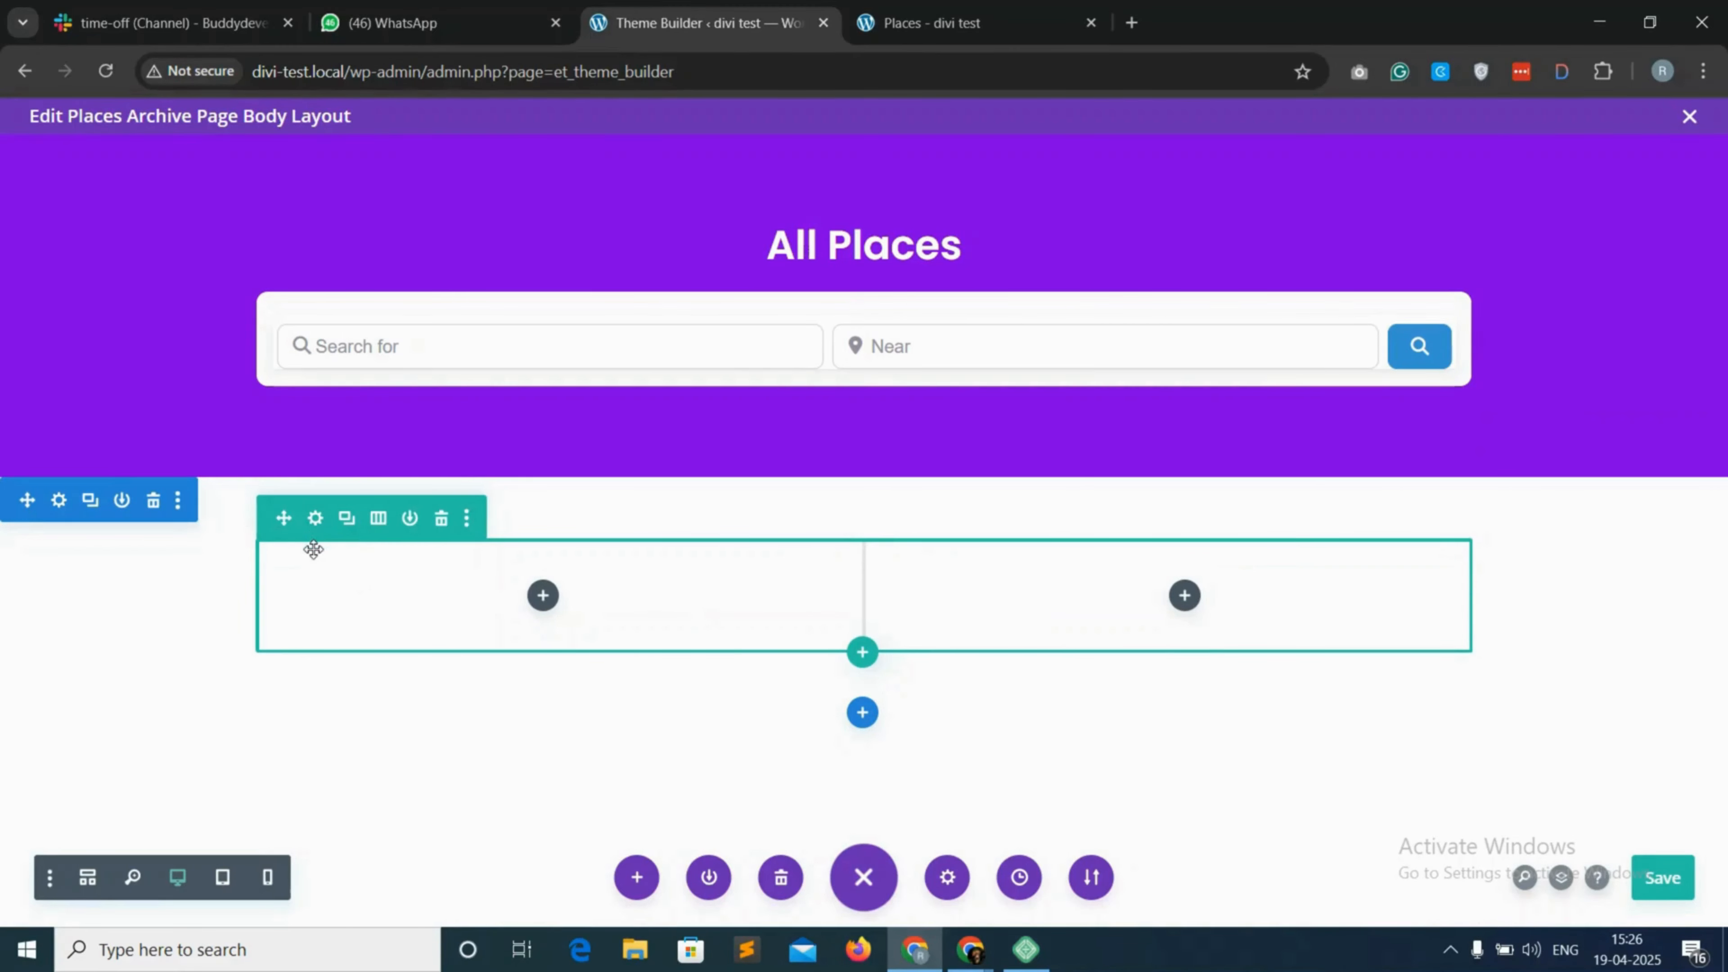
left_click(315, 519)
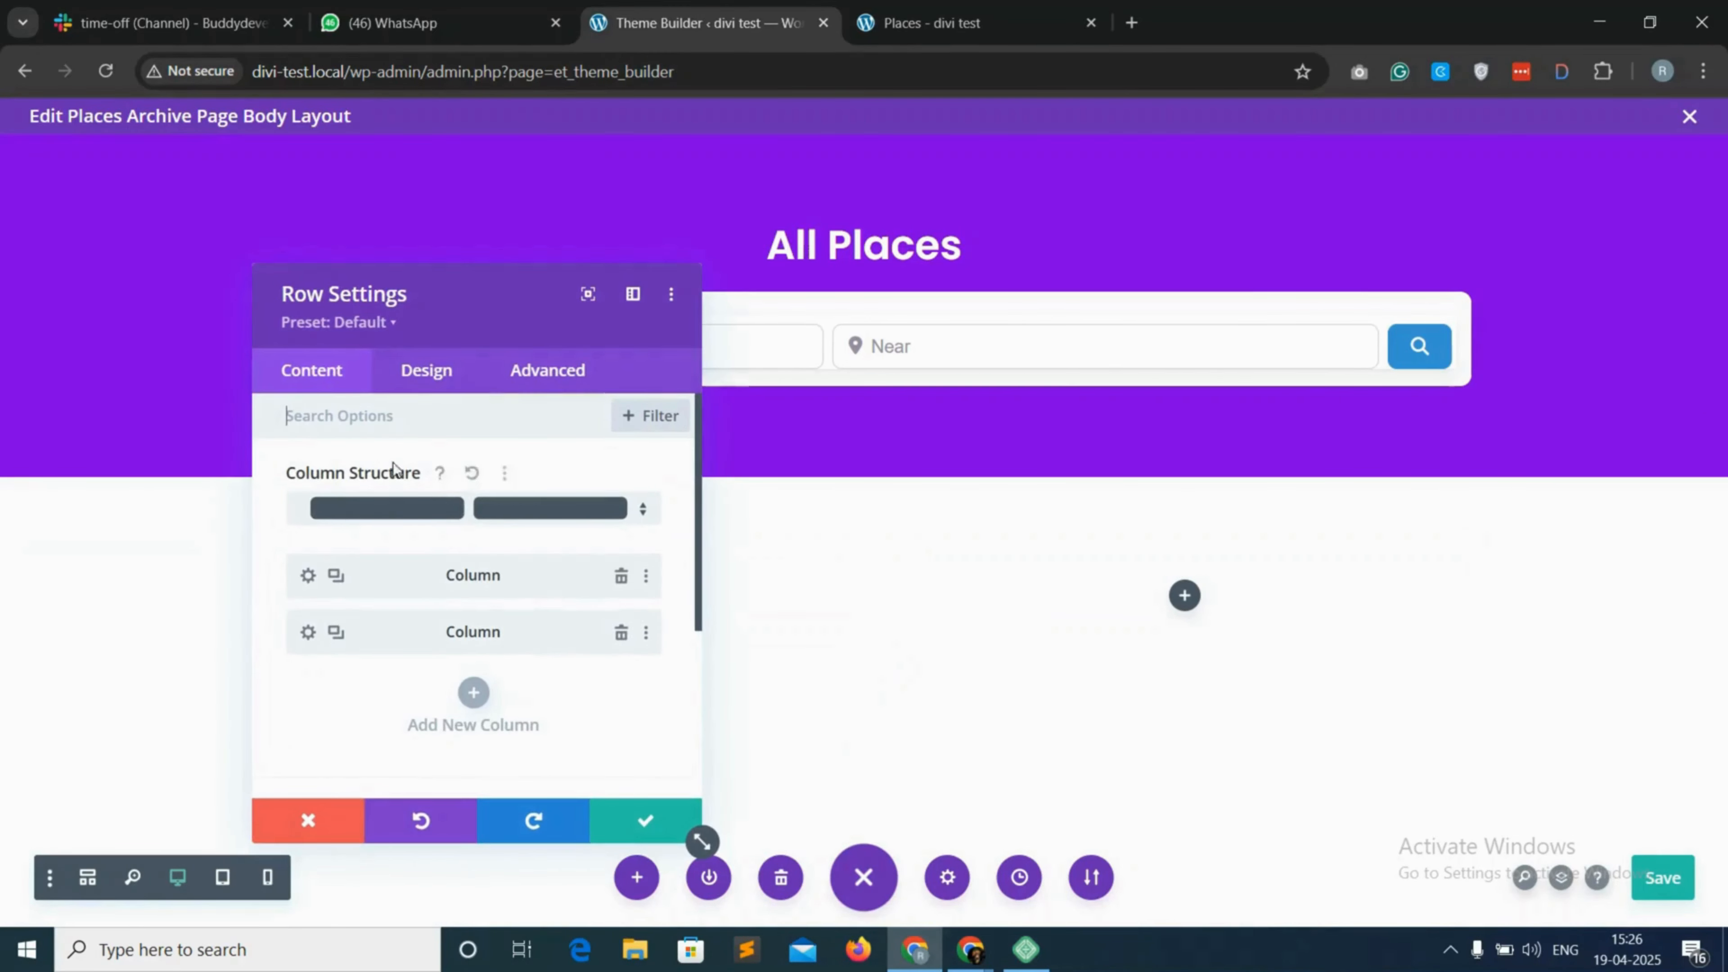
left_click(436, 371)
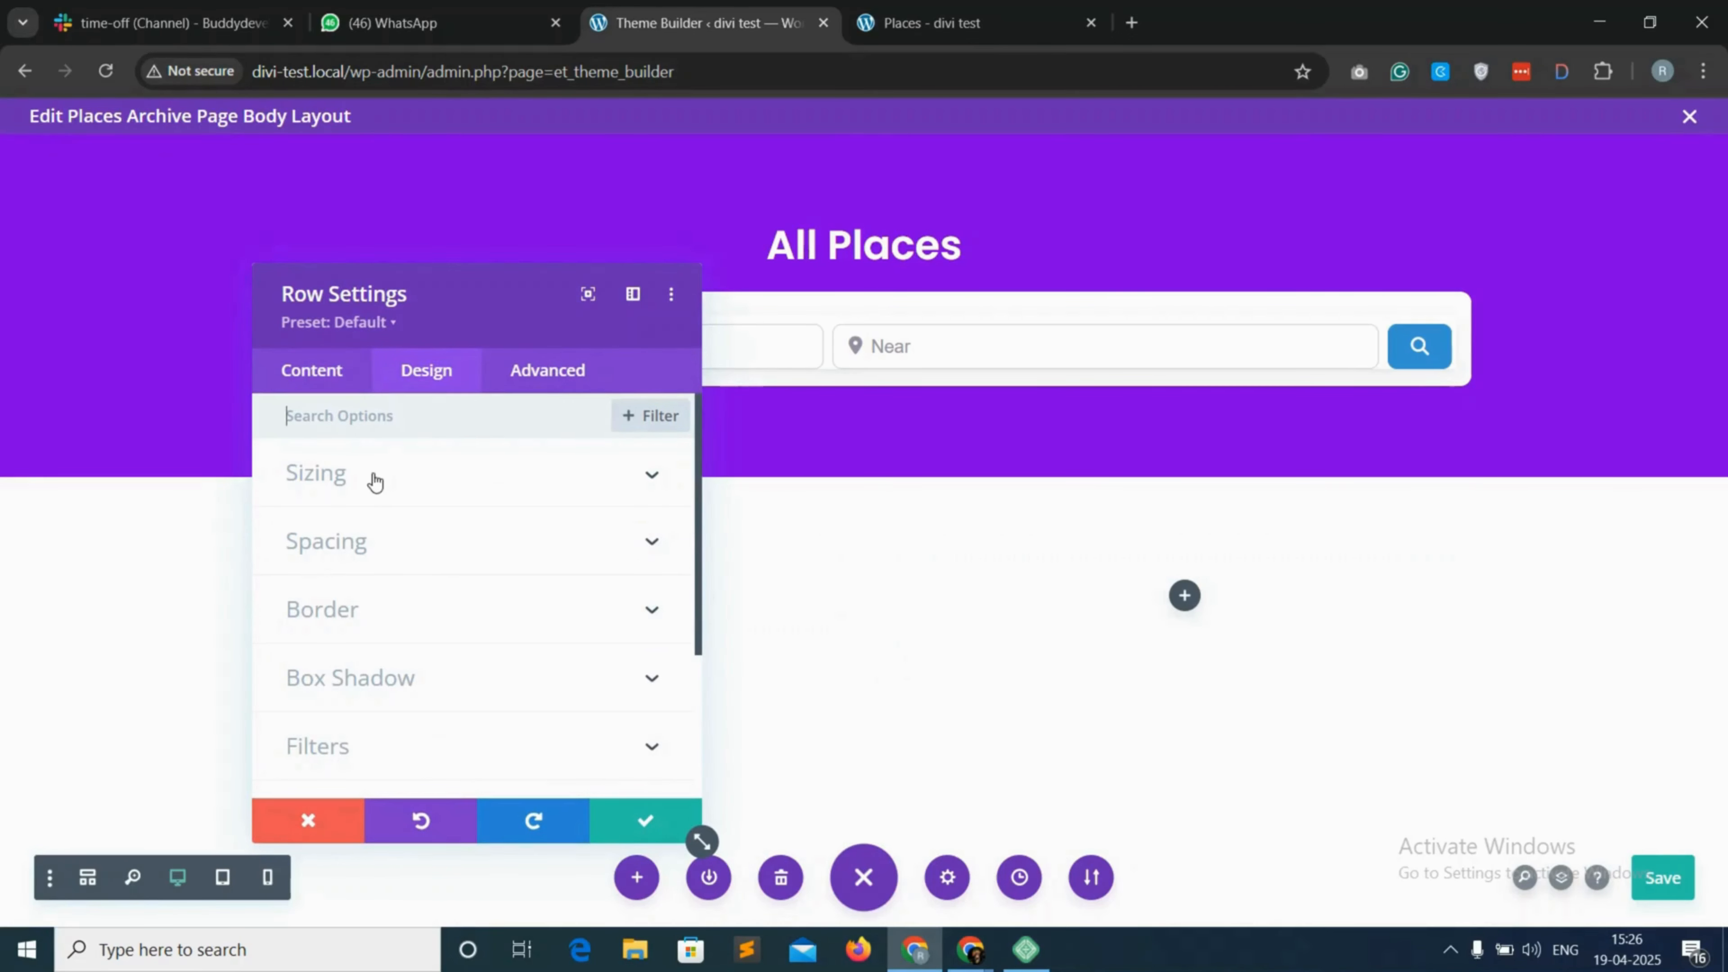
left_click(436, 479)
scroll(523, 600, "down", 3)
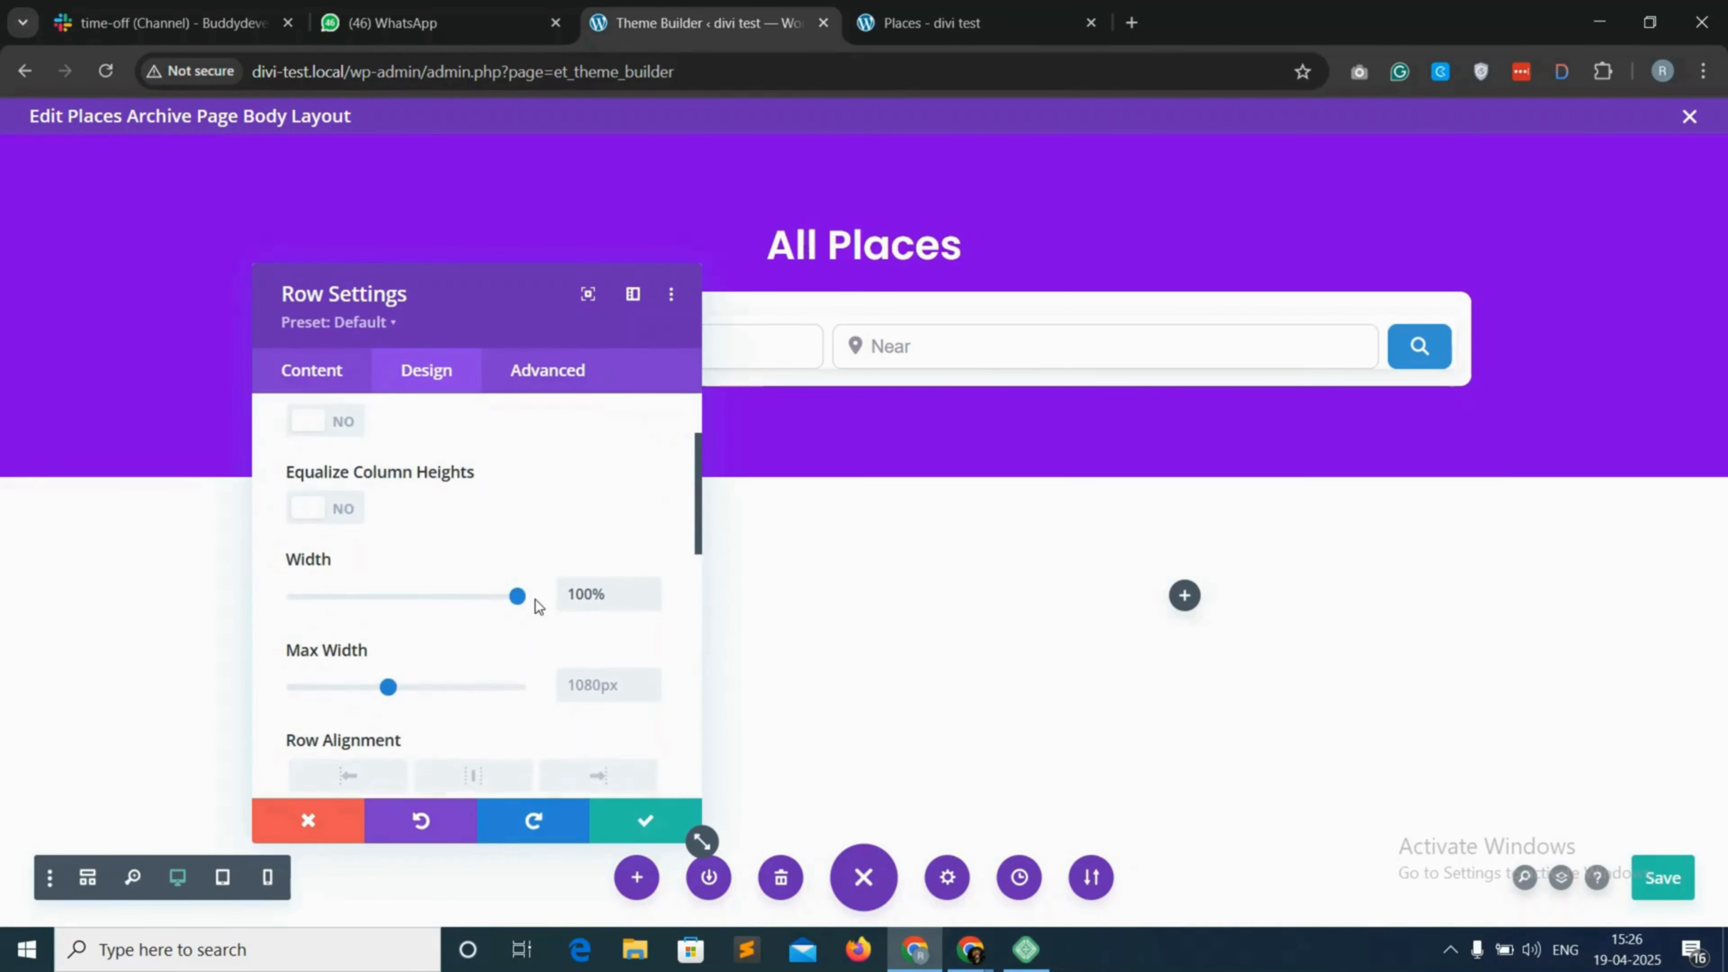
left_click(595, 652)
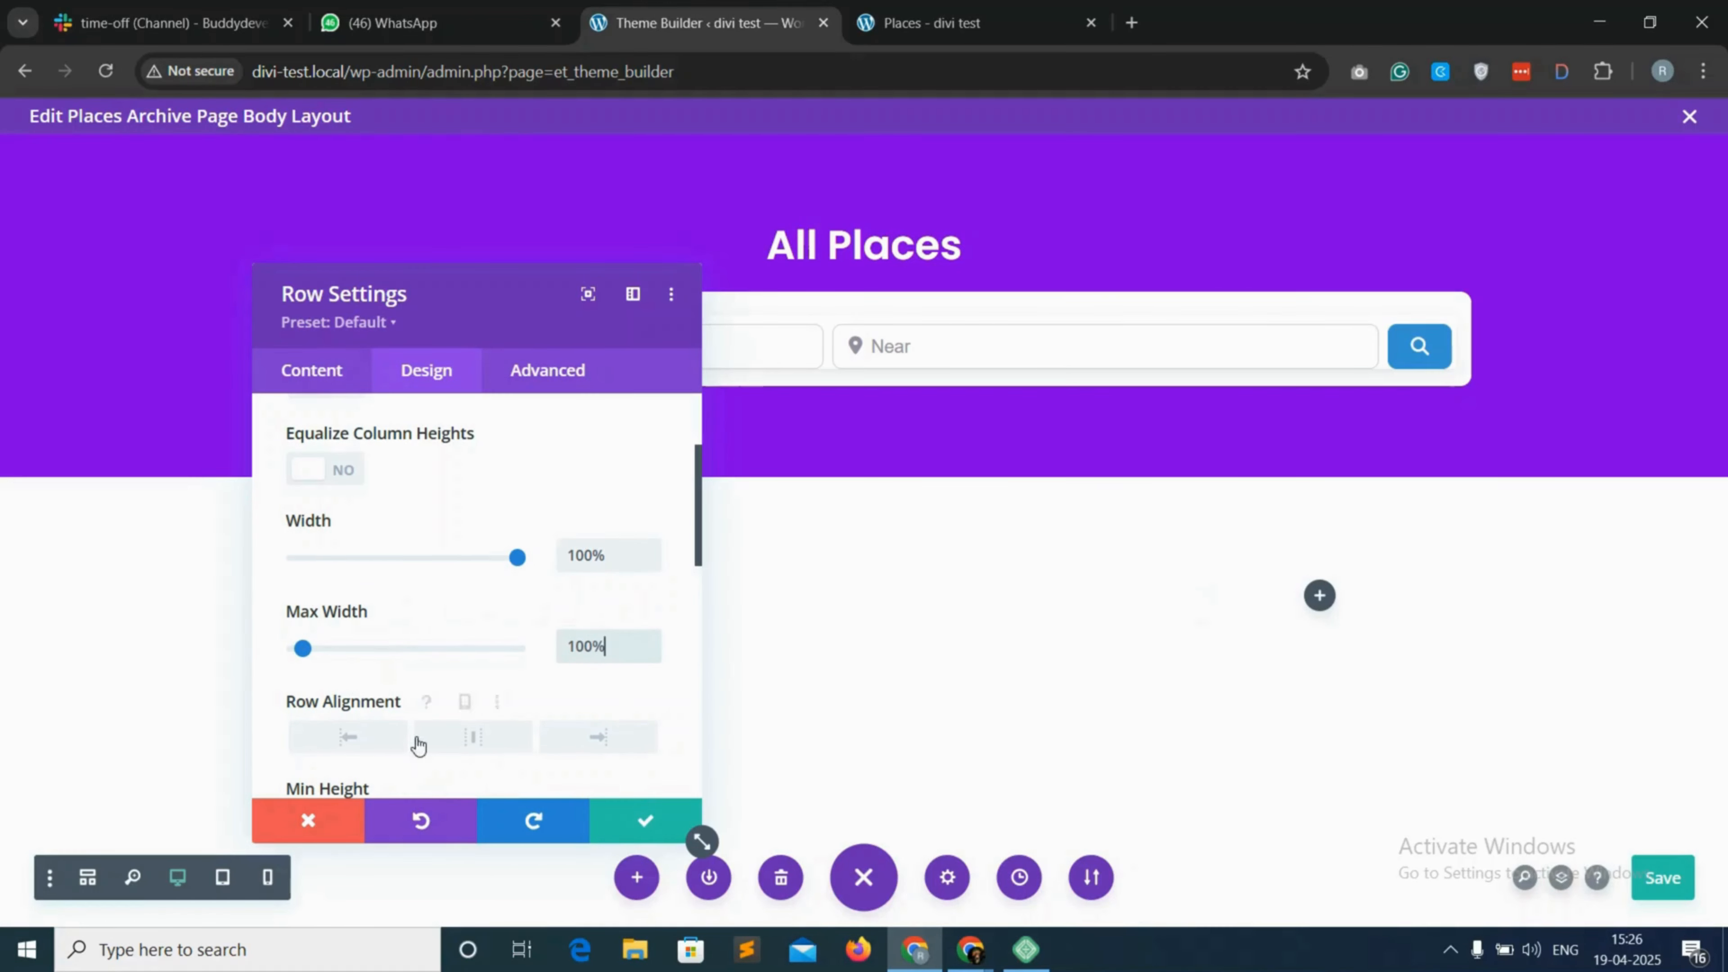
left_click(481, 743)
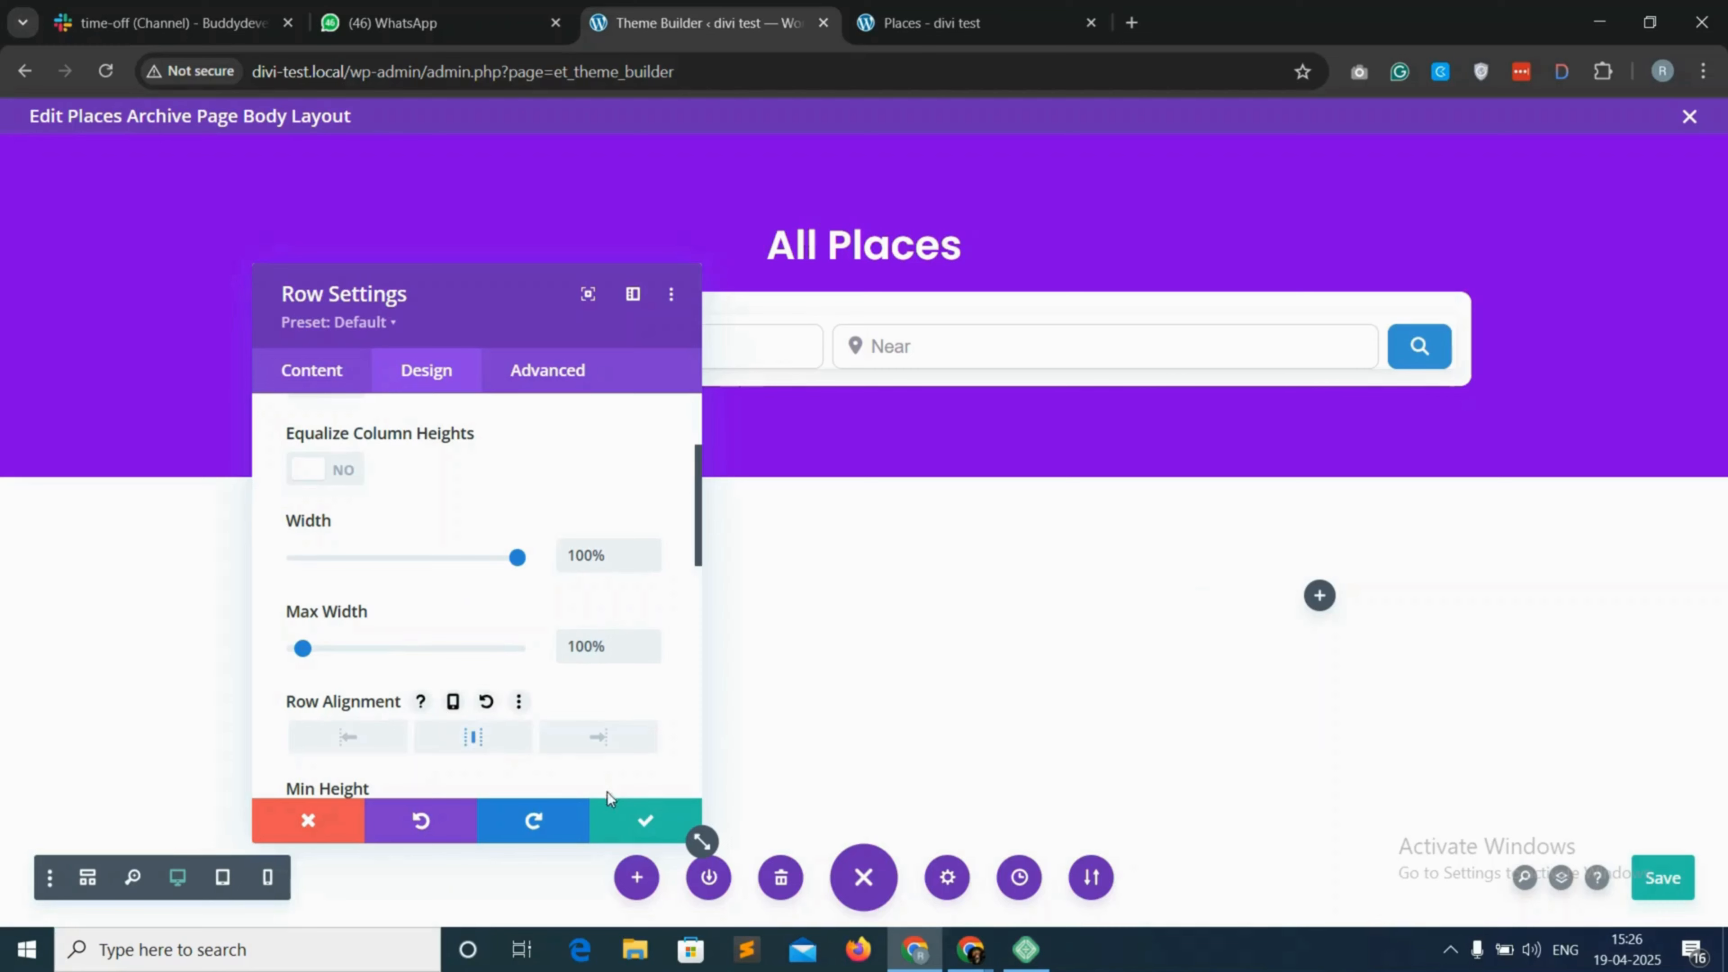
left_click(646, 817)
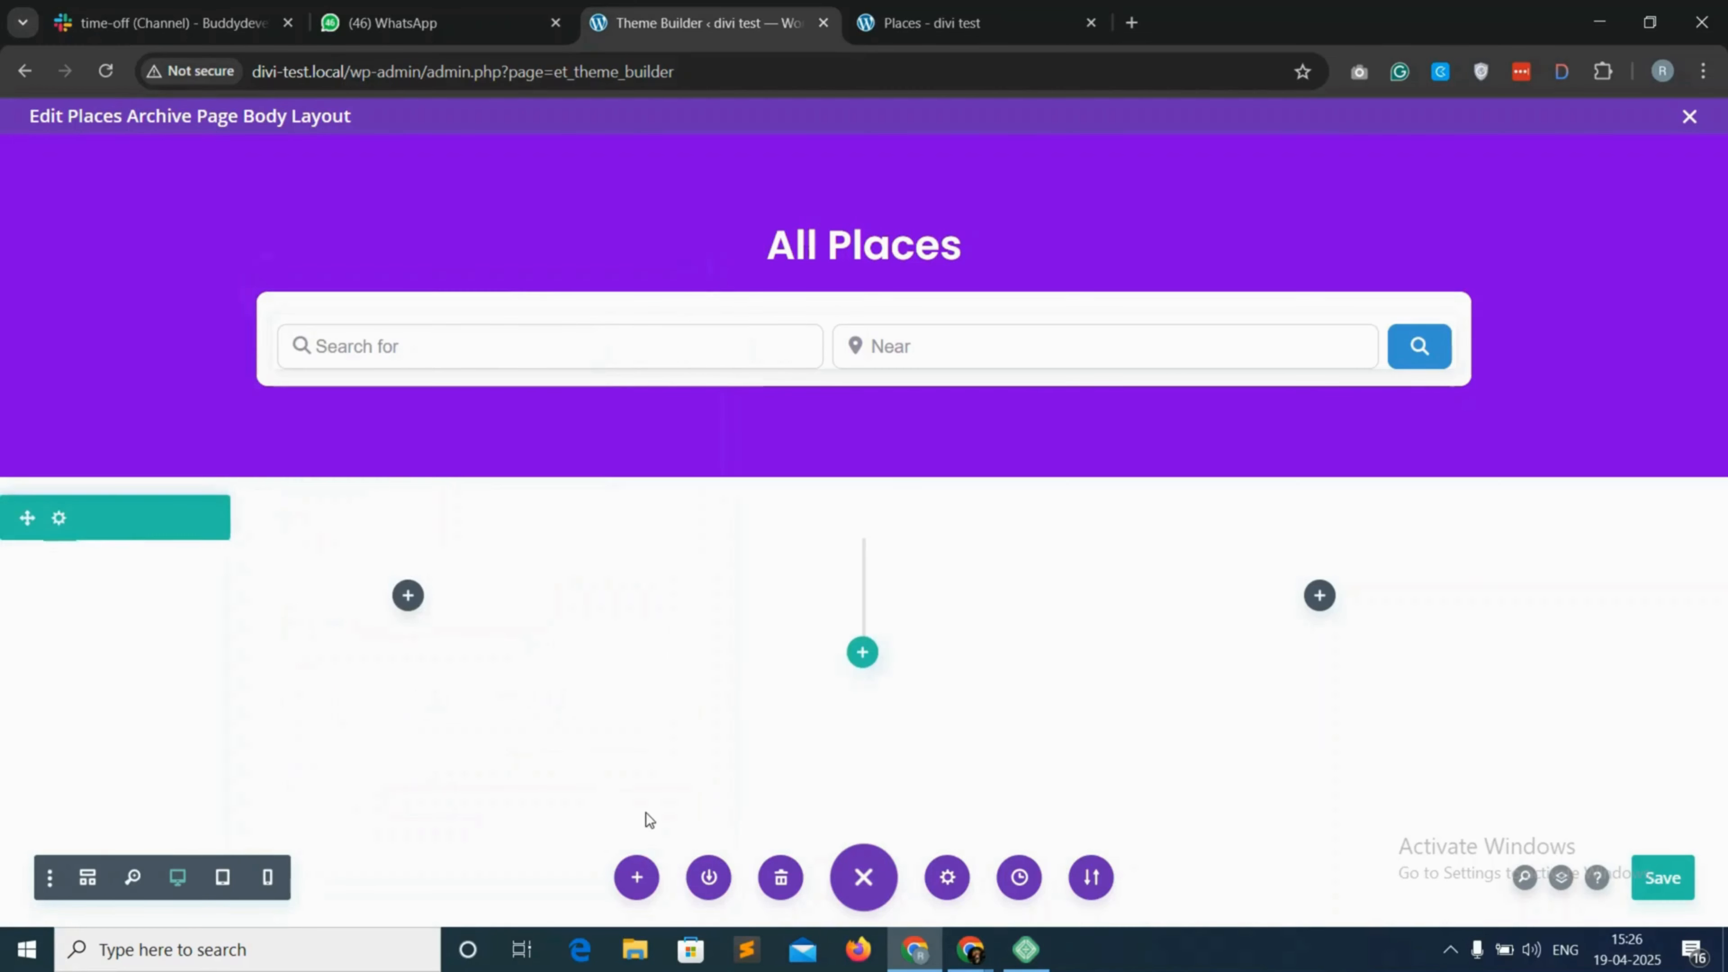
Add a Text module to the left column of the two-column row and clear its placeholder body text
left_click(408, 598)
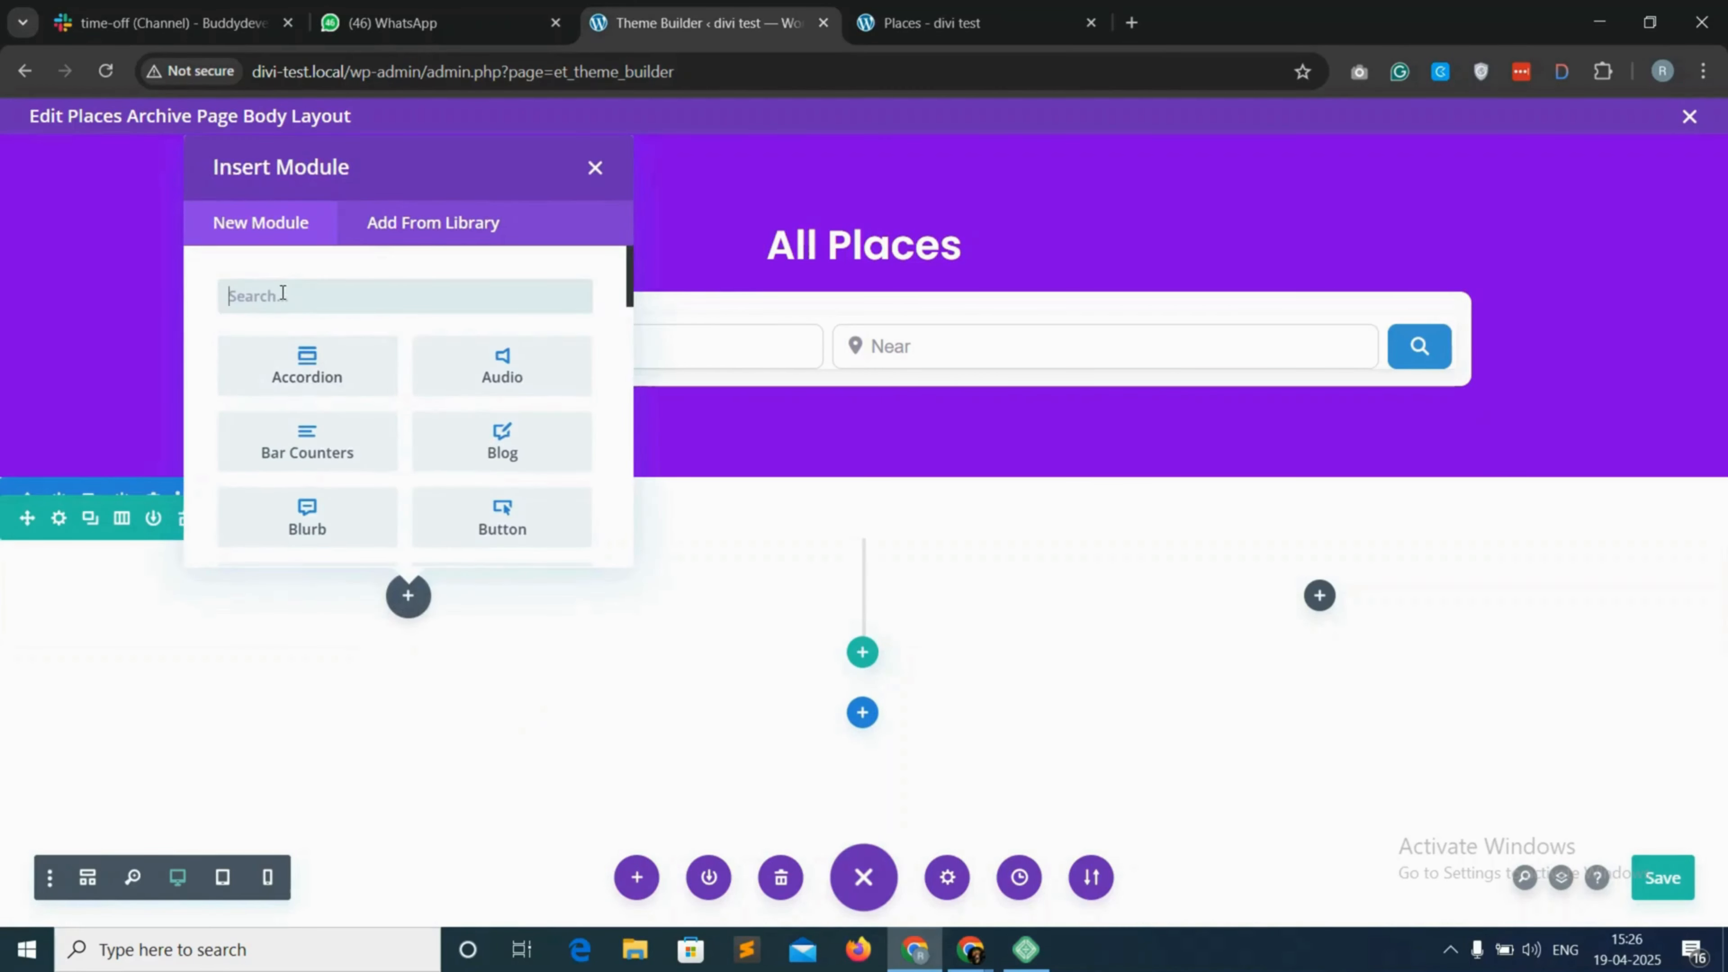
type("text")
left_click(286, 338)
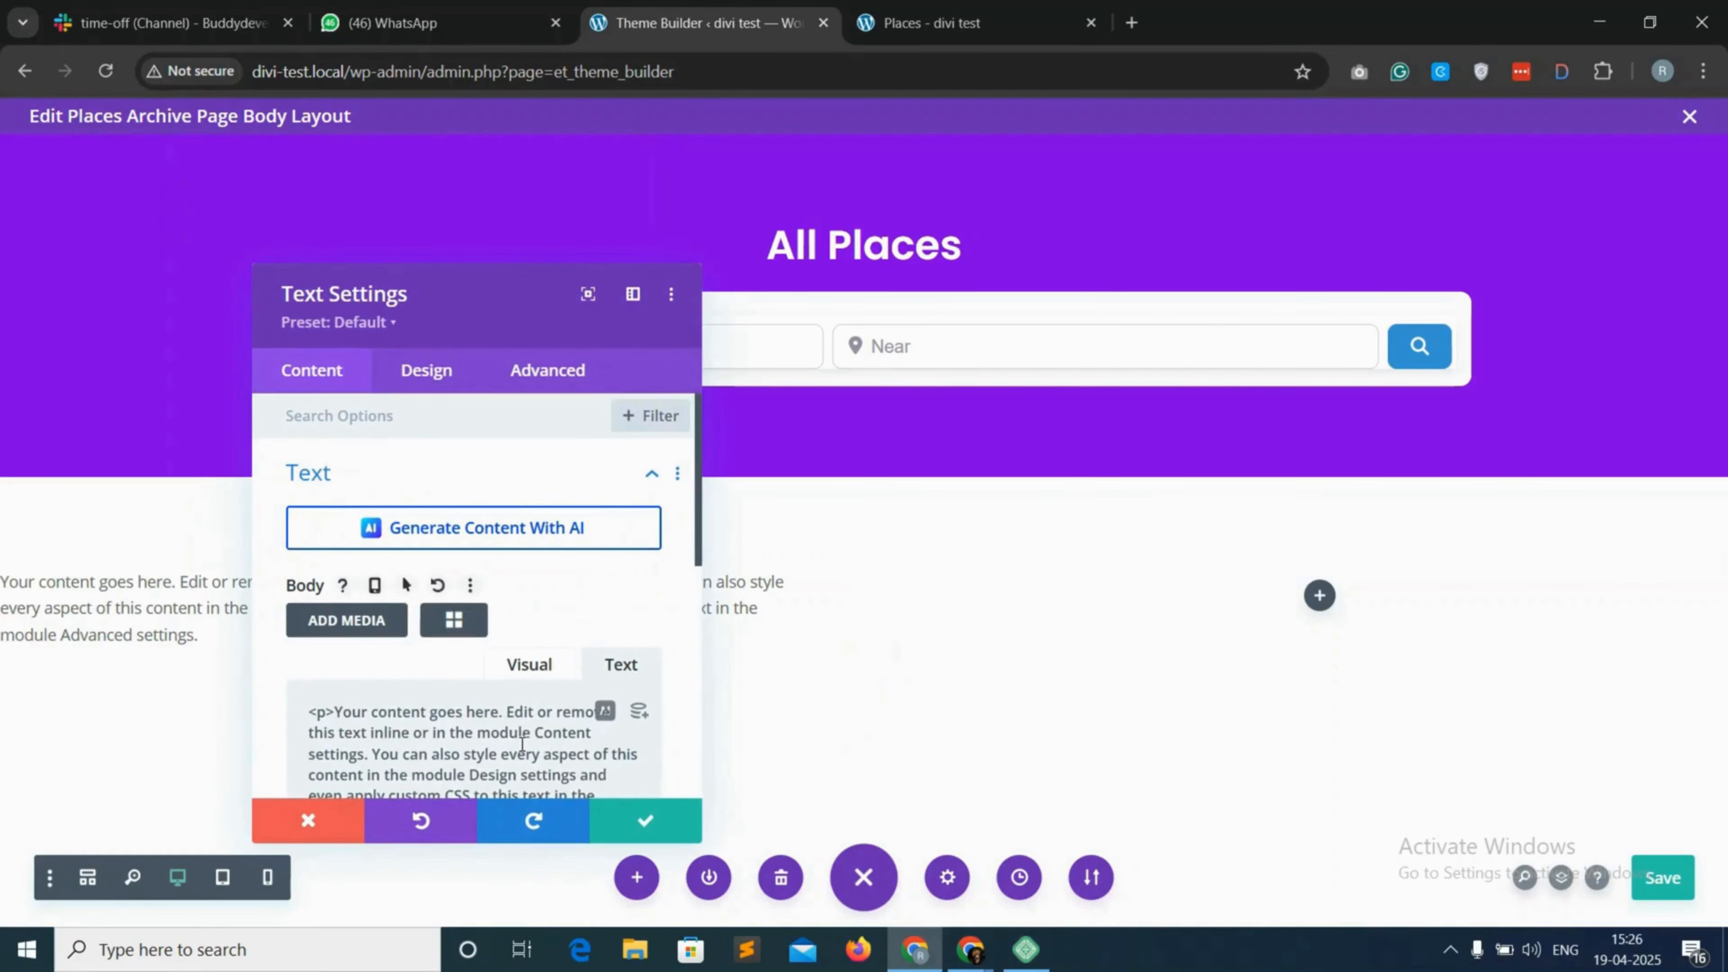
key("ctrl+a")
key("BackSpace")
Generate the default gd_loop_actions shortcode, paste it into the Text module's body, and save the module
left_click(454, 619)
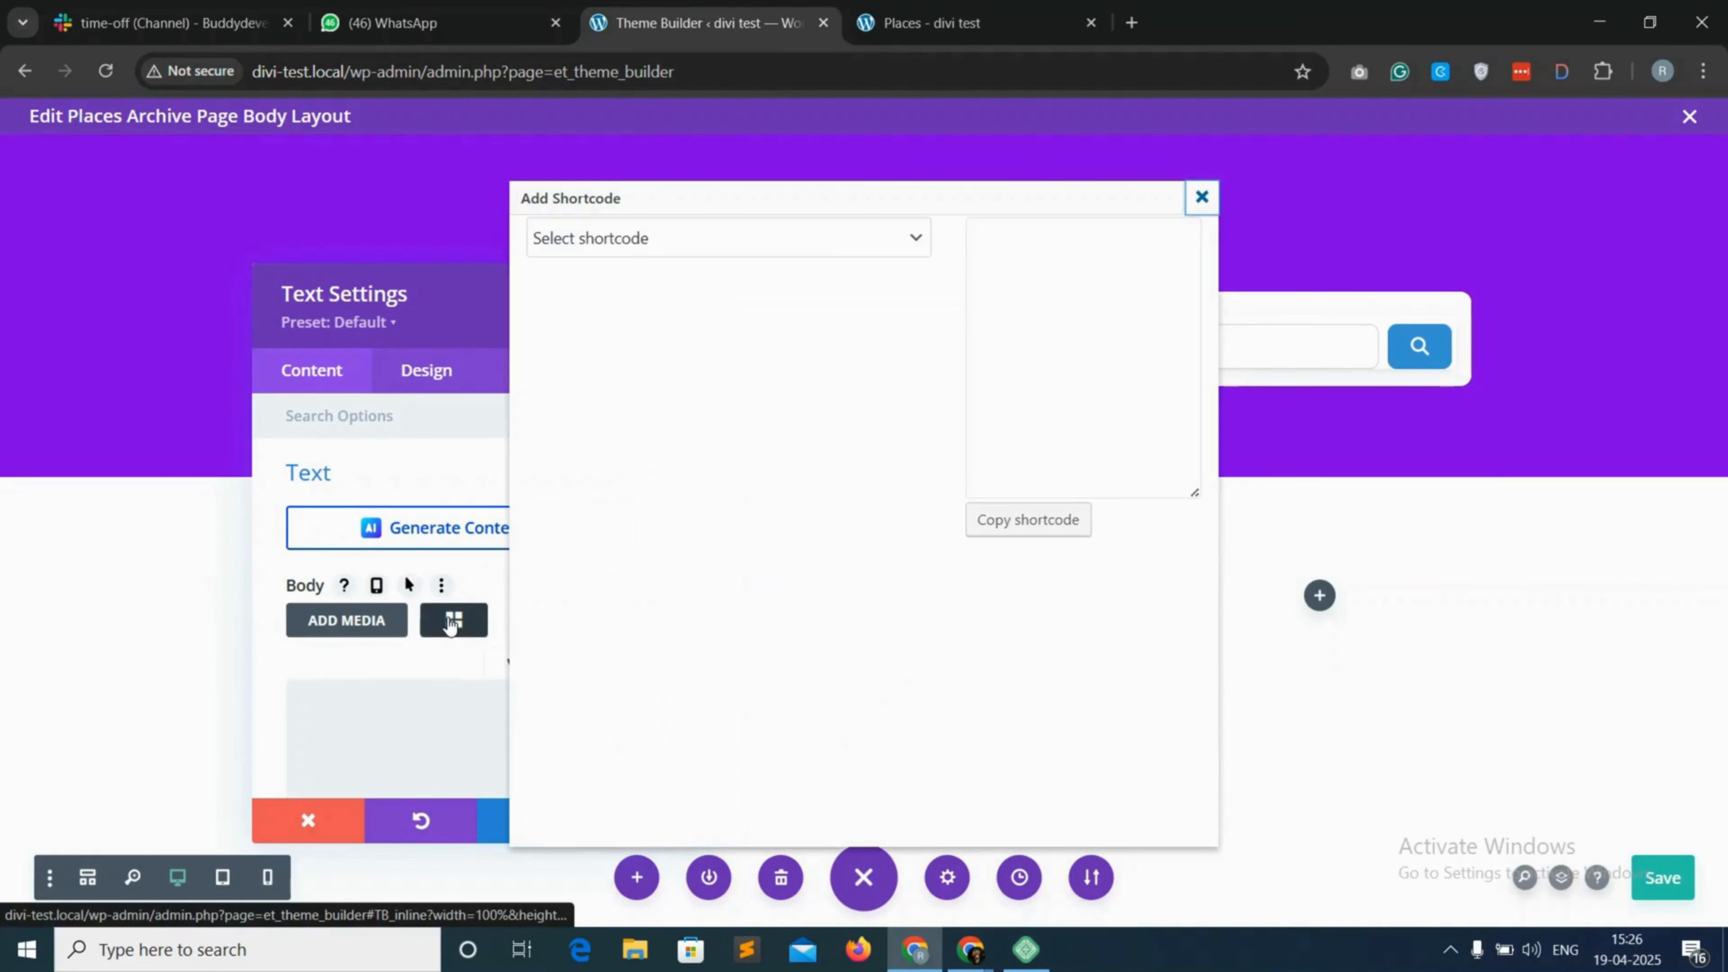
left_click(682, 249)
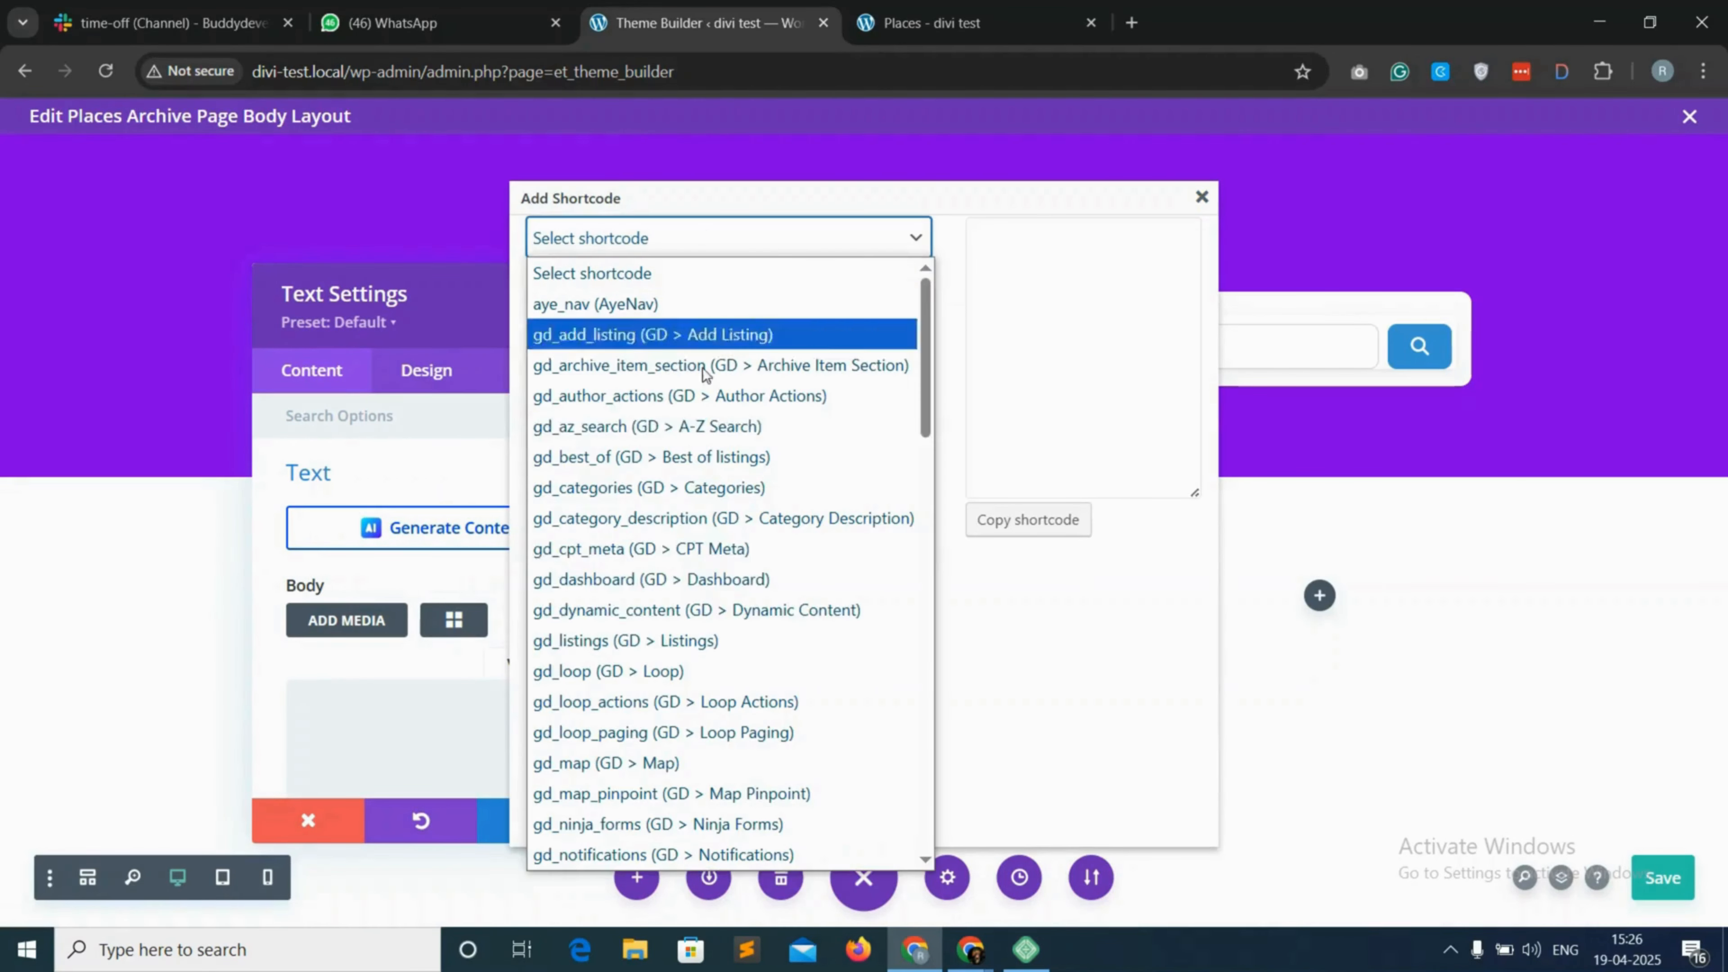
left_click(665, 708)
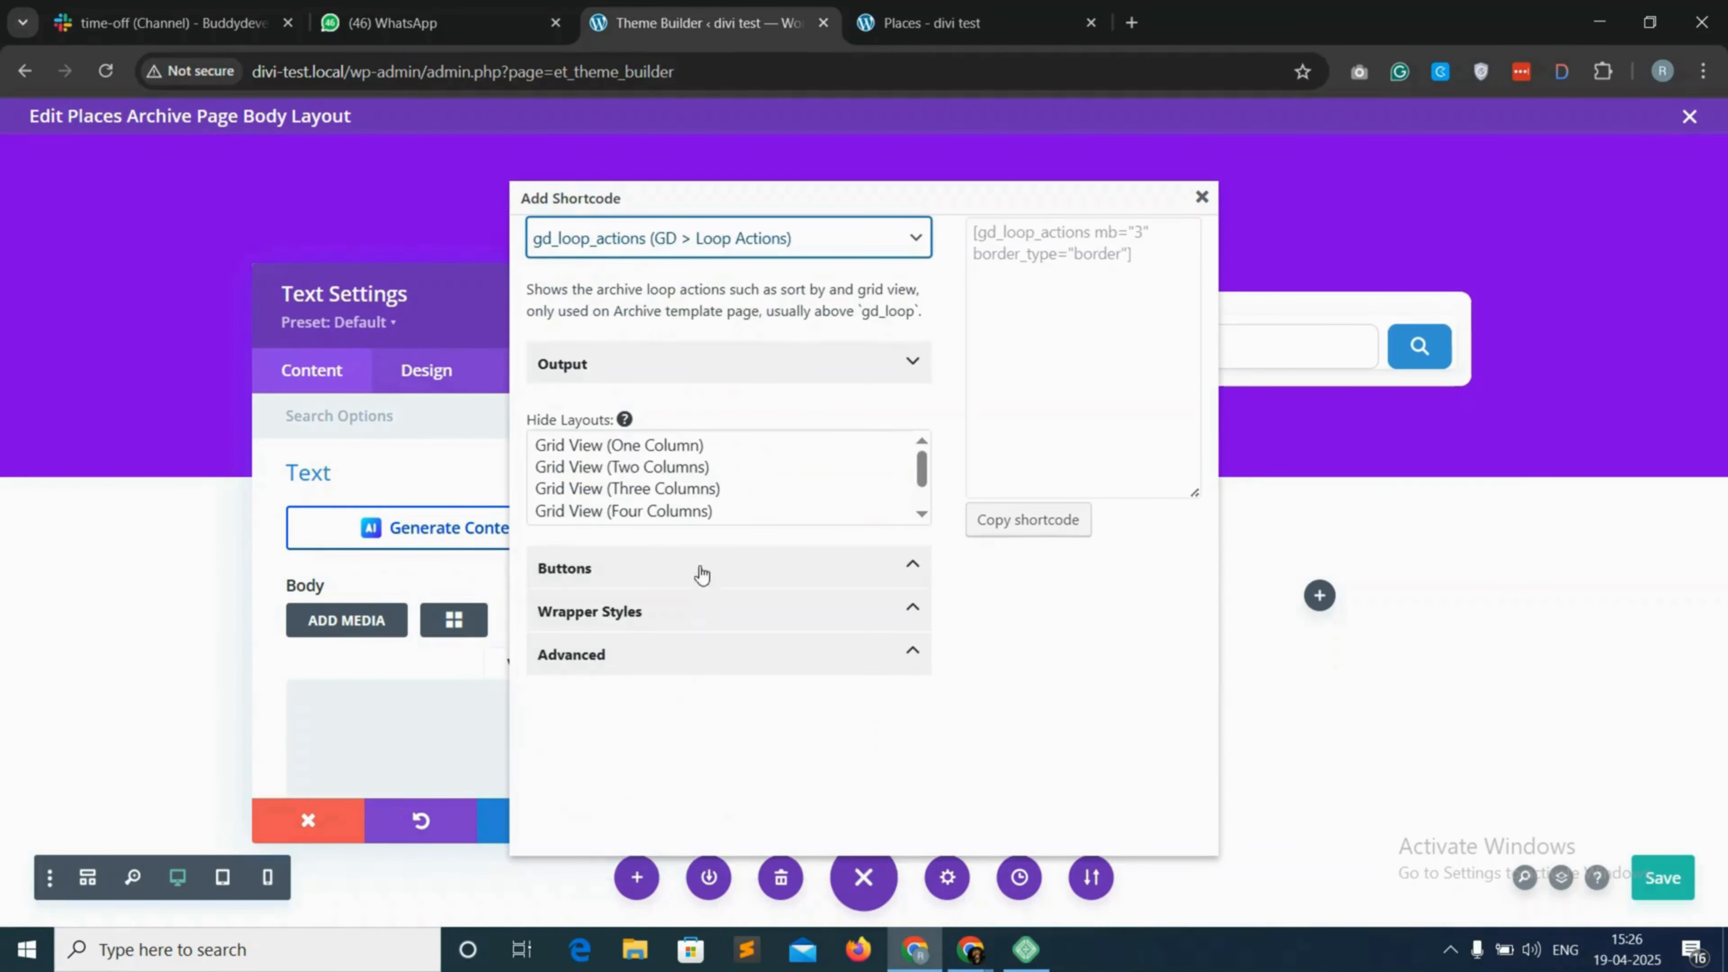
left_click(1024, 519)
left_click(1049, 231)
left_click(1202, 197)
right_click(412, 704)
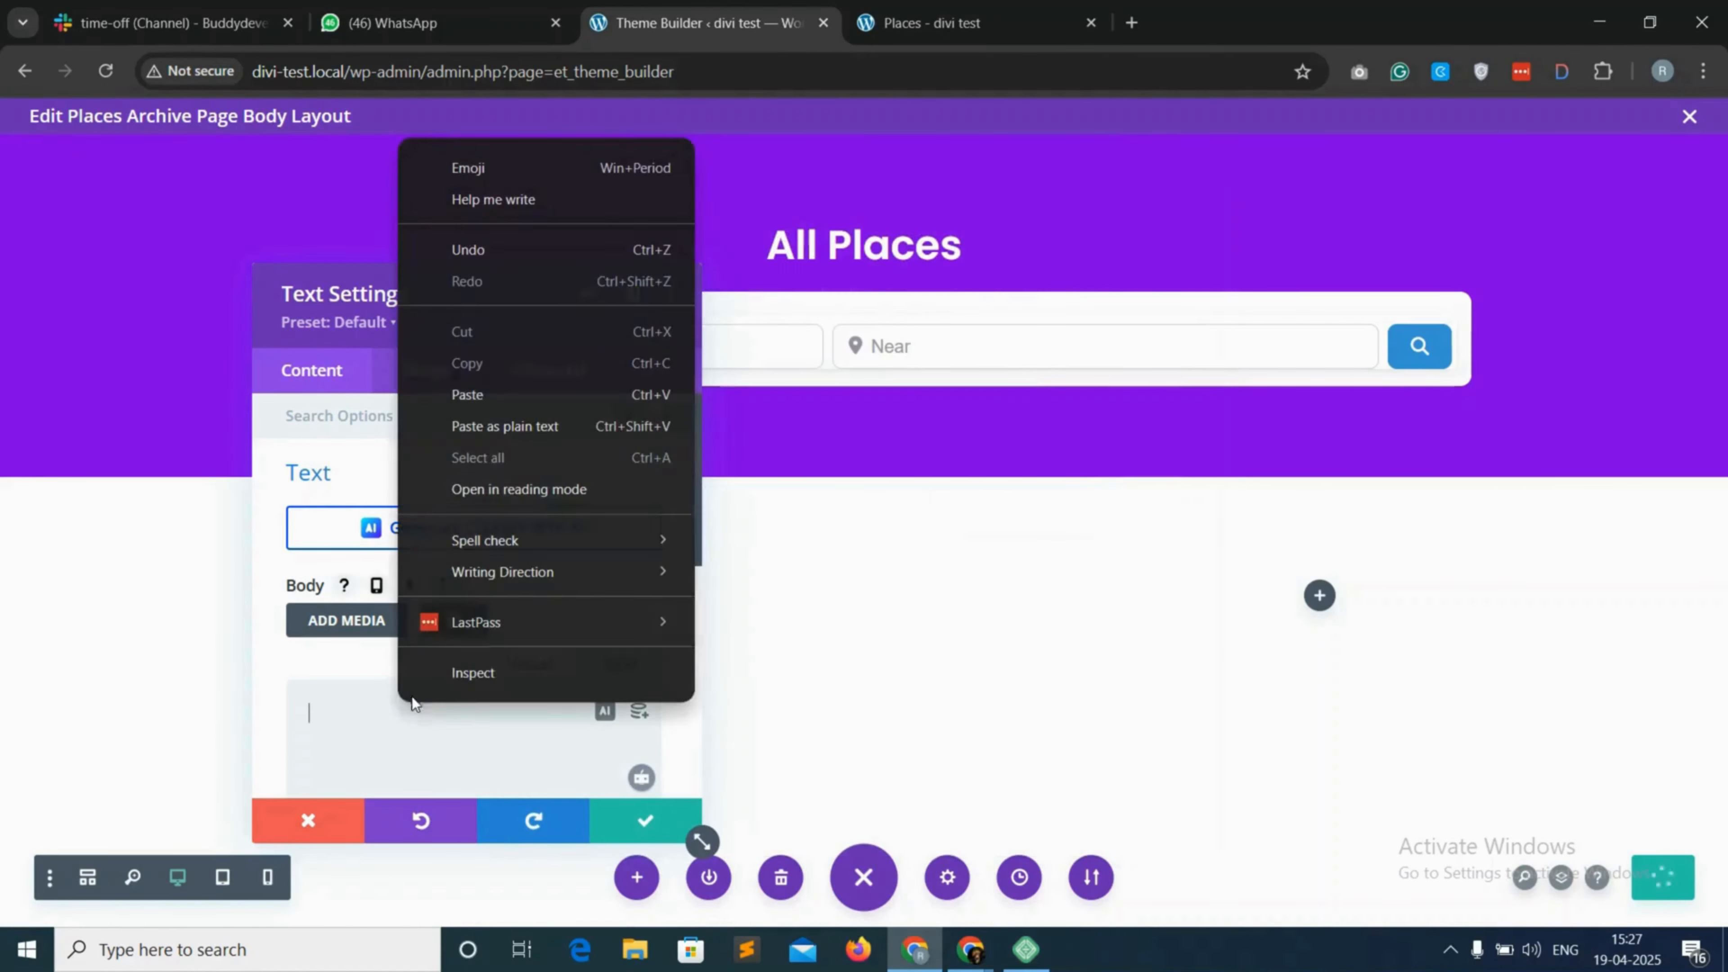
left_click(476, 395)
left_click(645, 821)
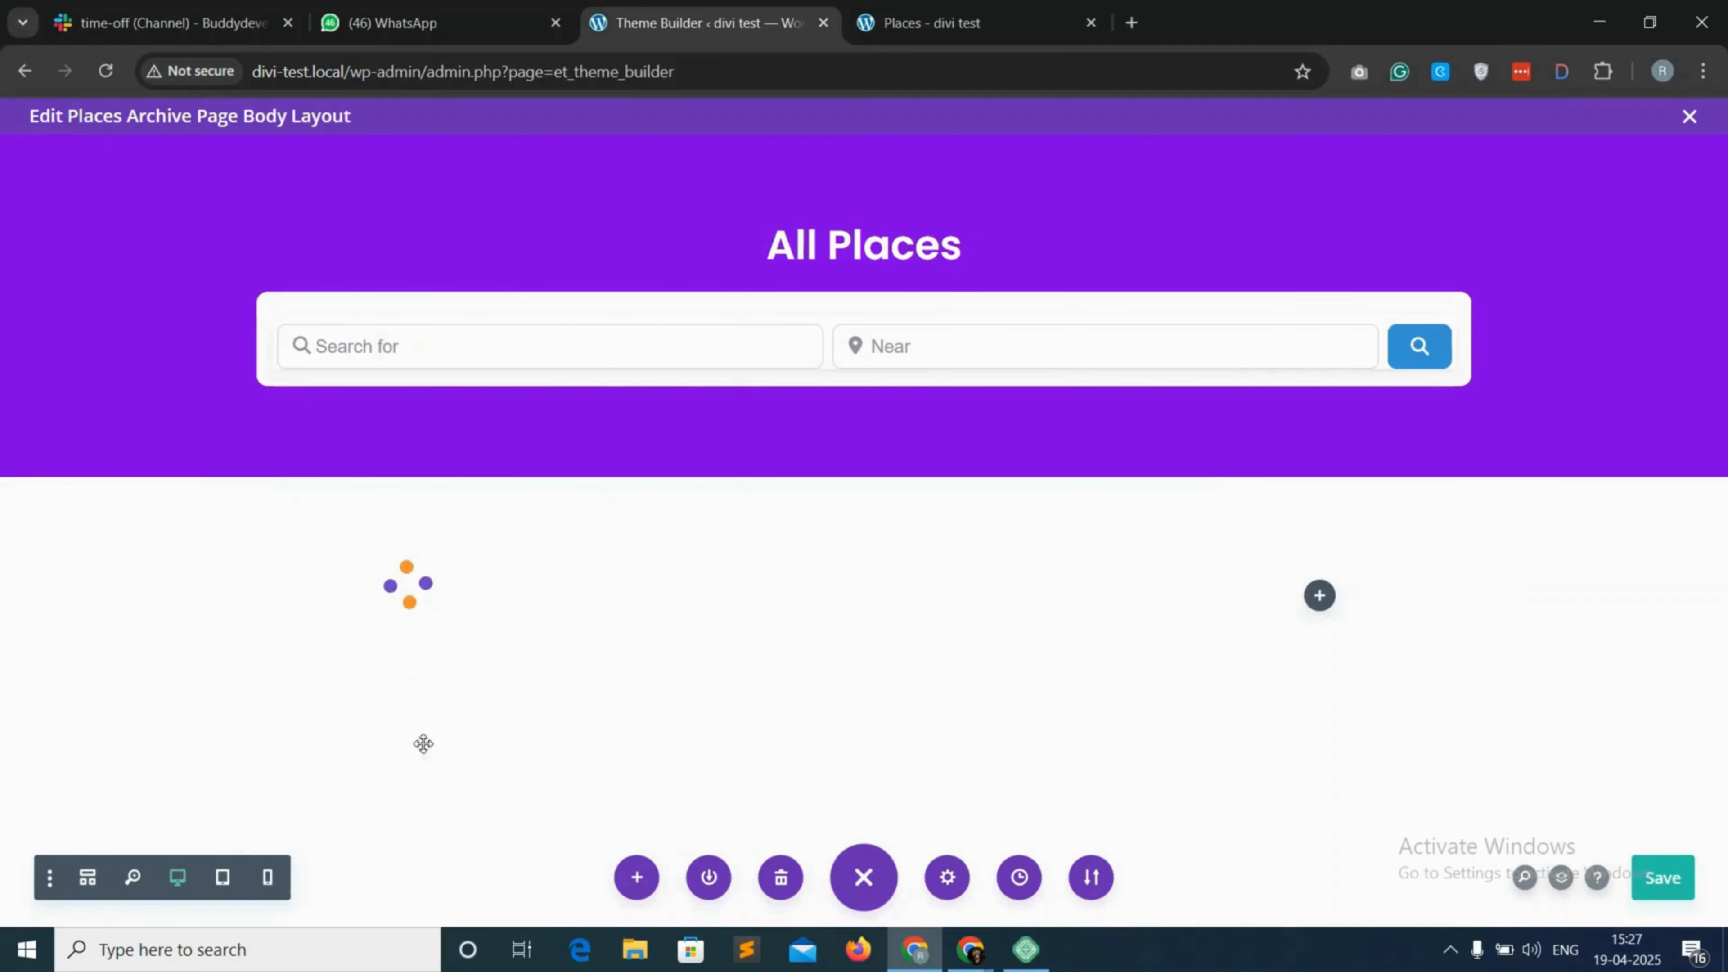
Switch to the wireframe view and add a second Text module with an empty body below the loop actions module
left_click(87, 877)
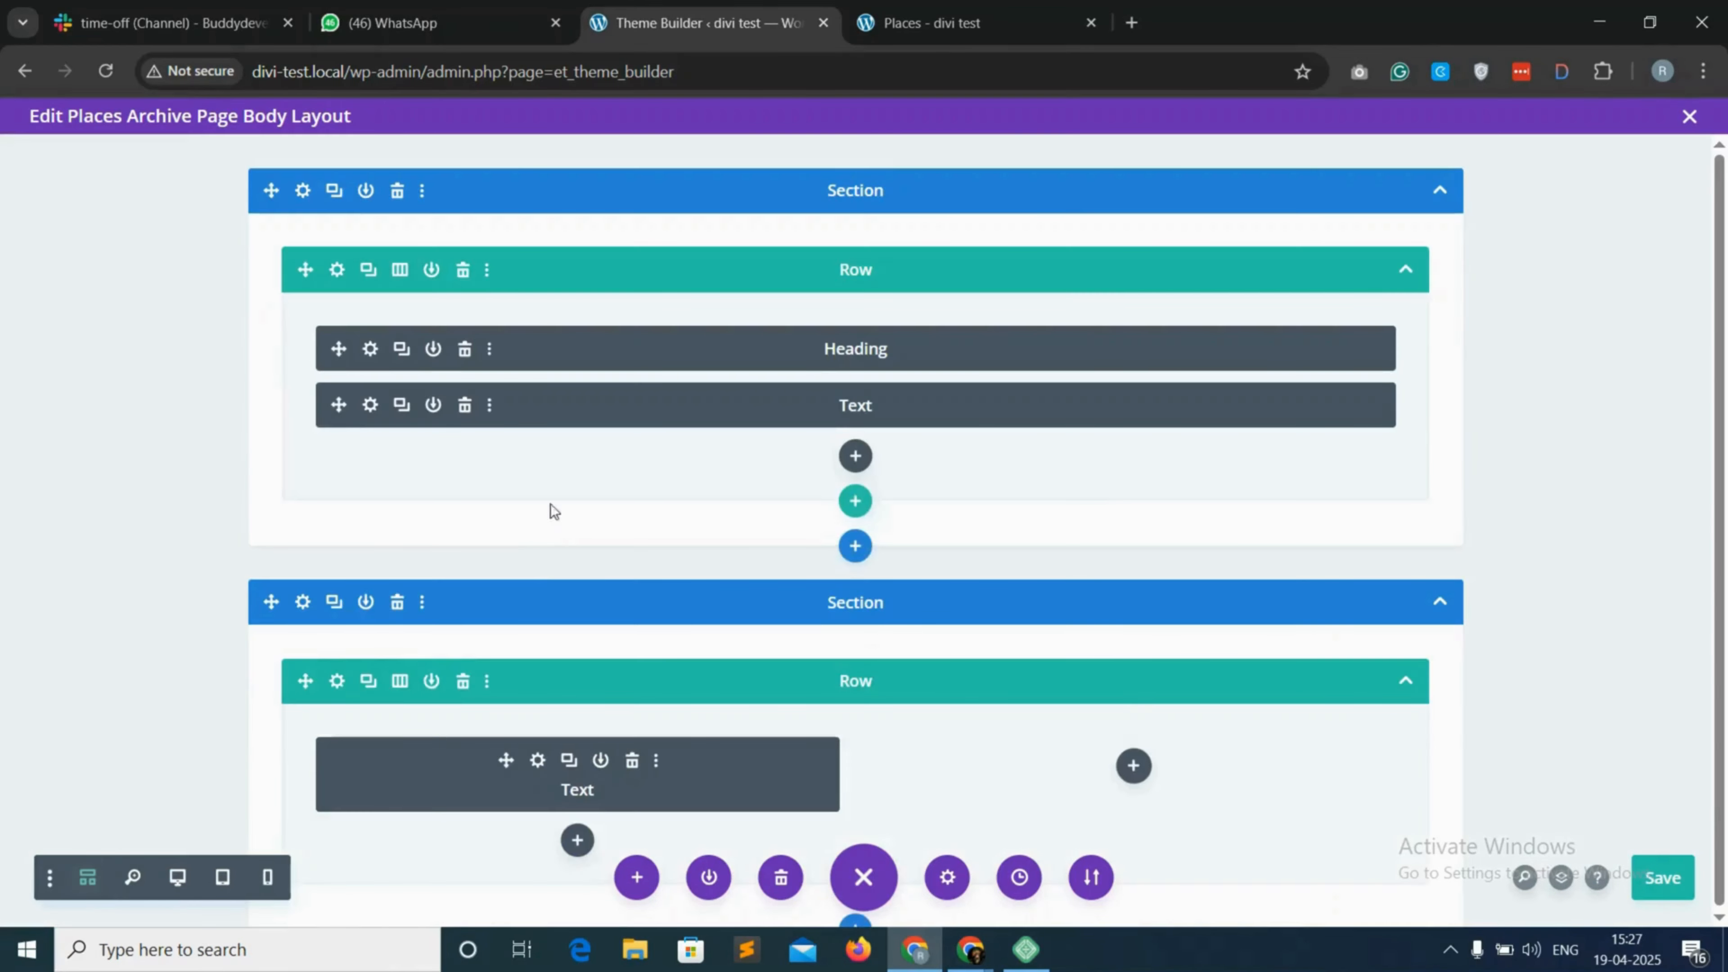
left_click(577, 838)
type("text")
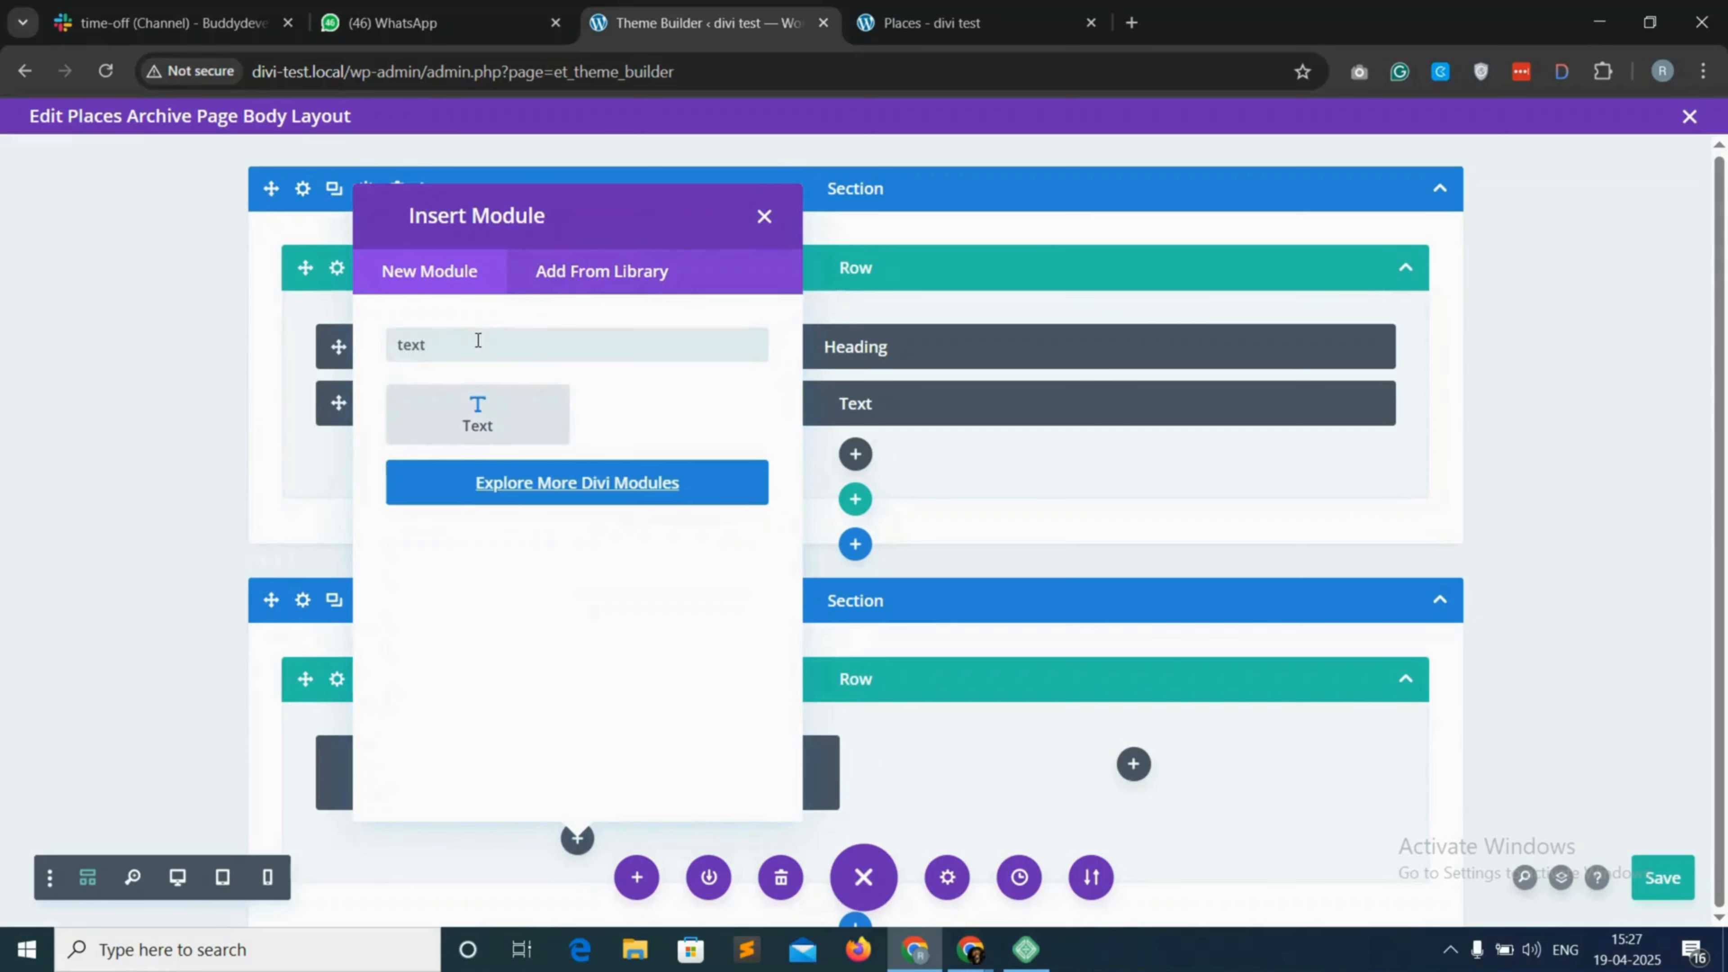
left_click(479, 411)
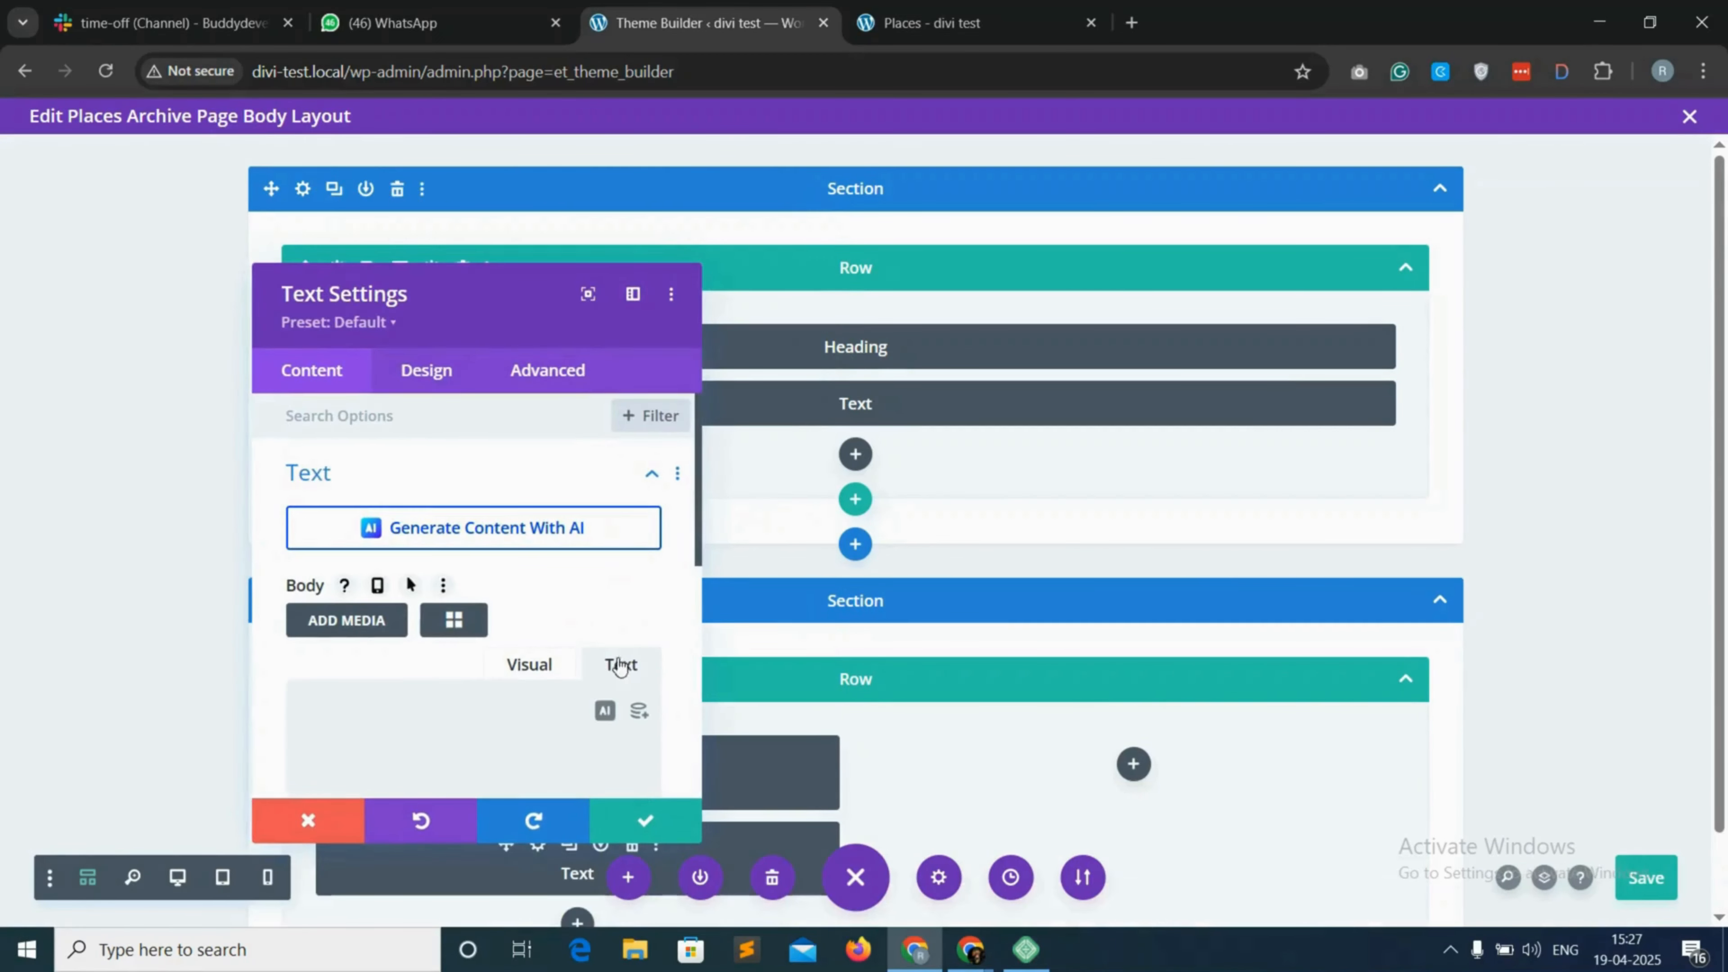
Generate a gd_loop shortcode with List view layout and Medium card shadow for the second Text module, and copy it
left_click(454, 620)
left_click(694, 239)
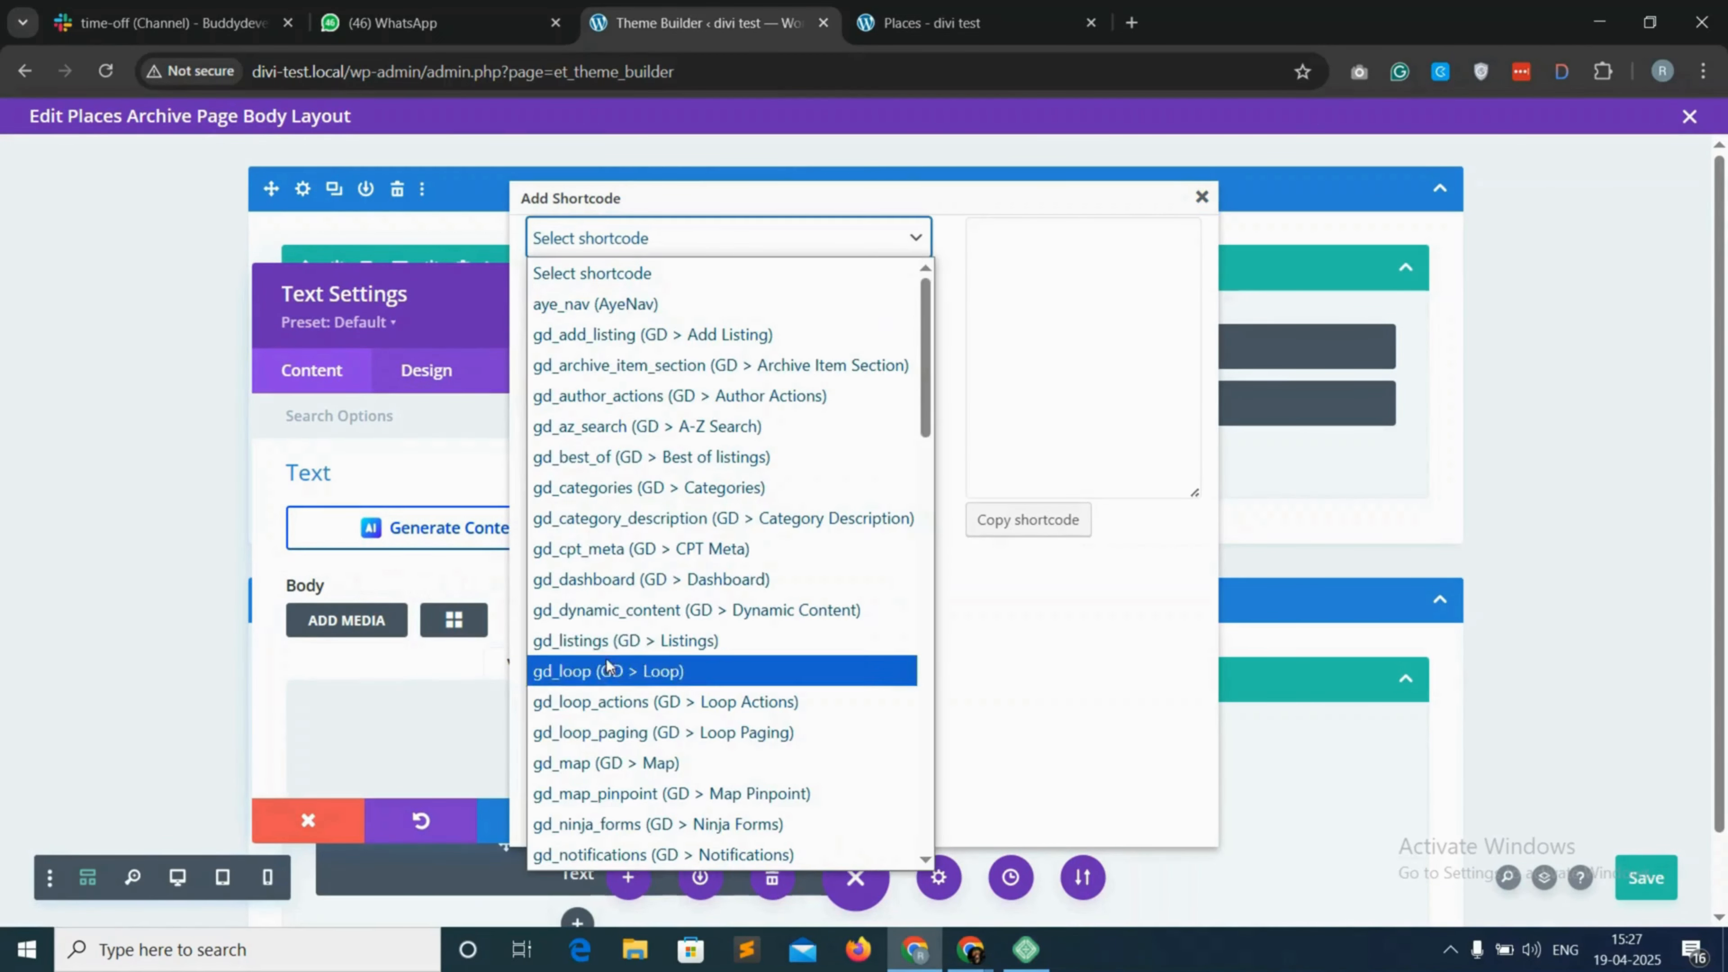
left_click(649, 672)
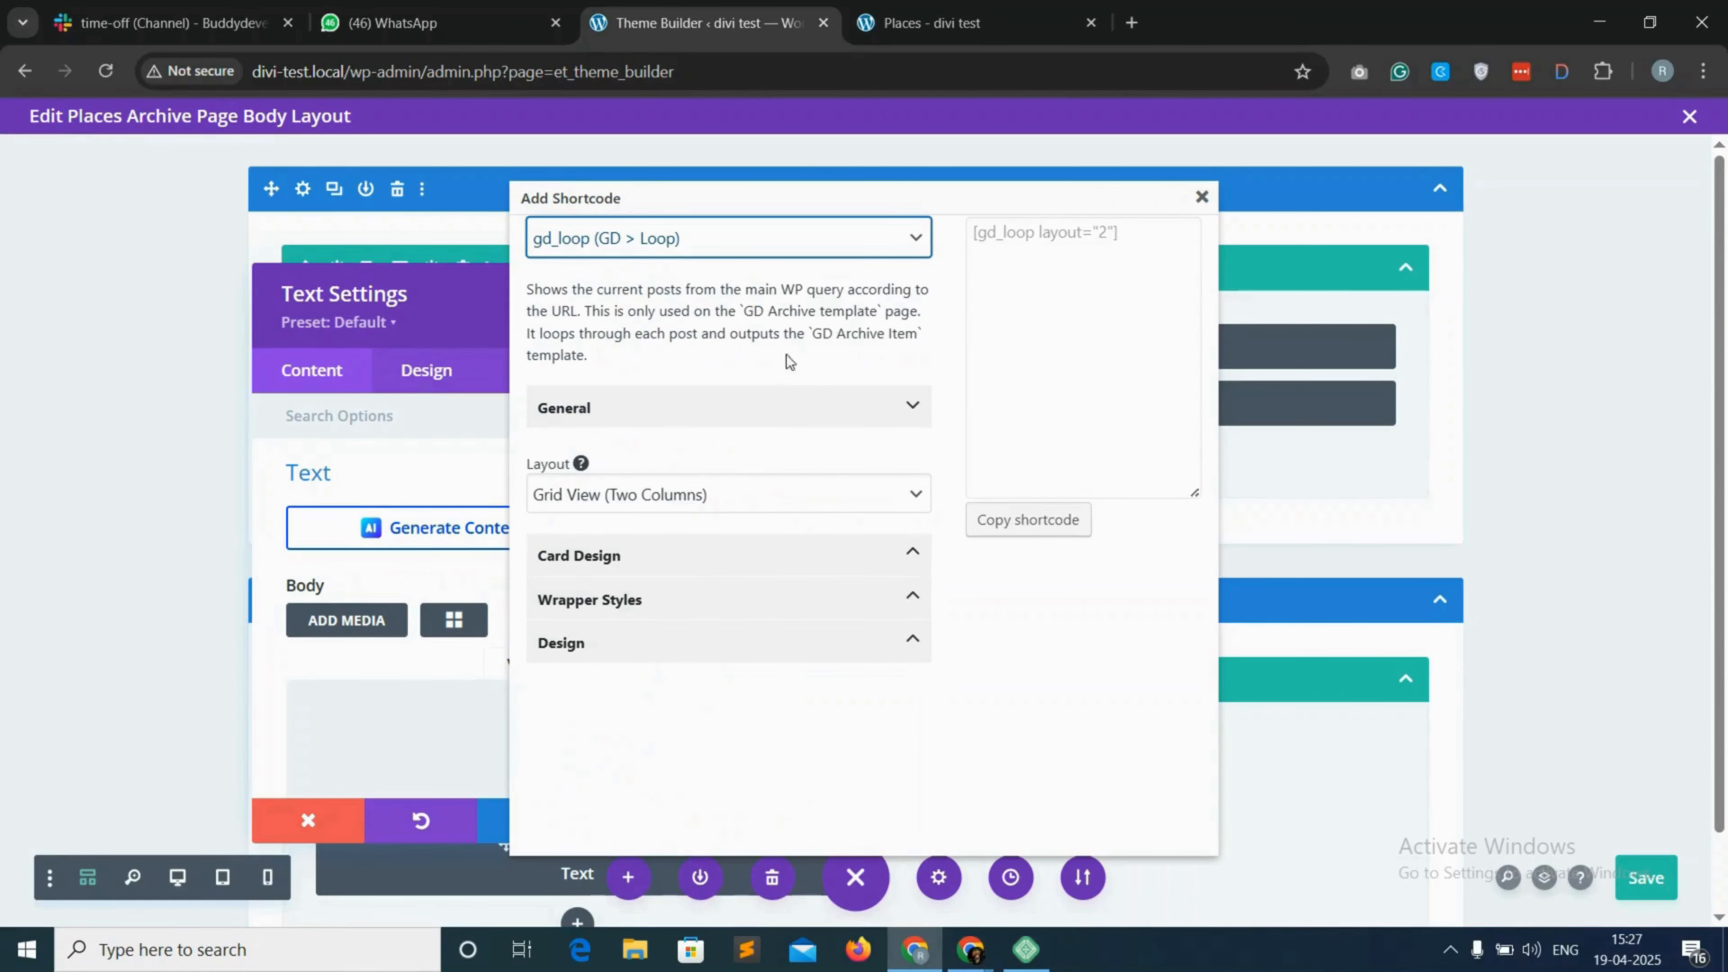
left_click(688, 501)
left_click(563, 681)
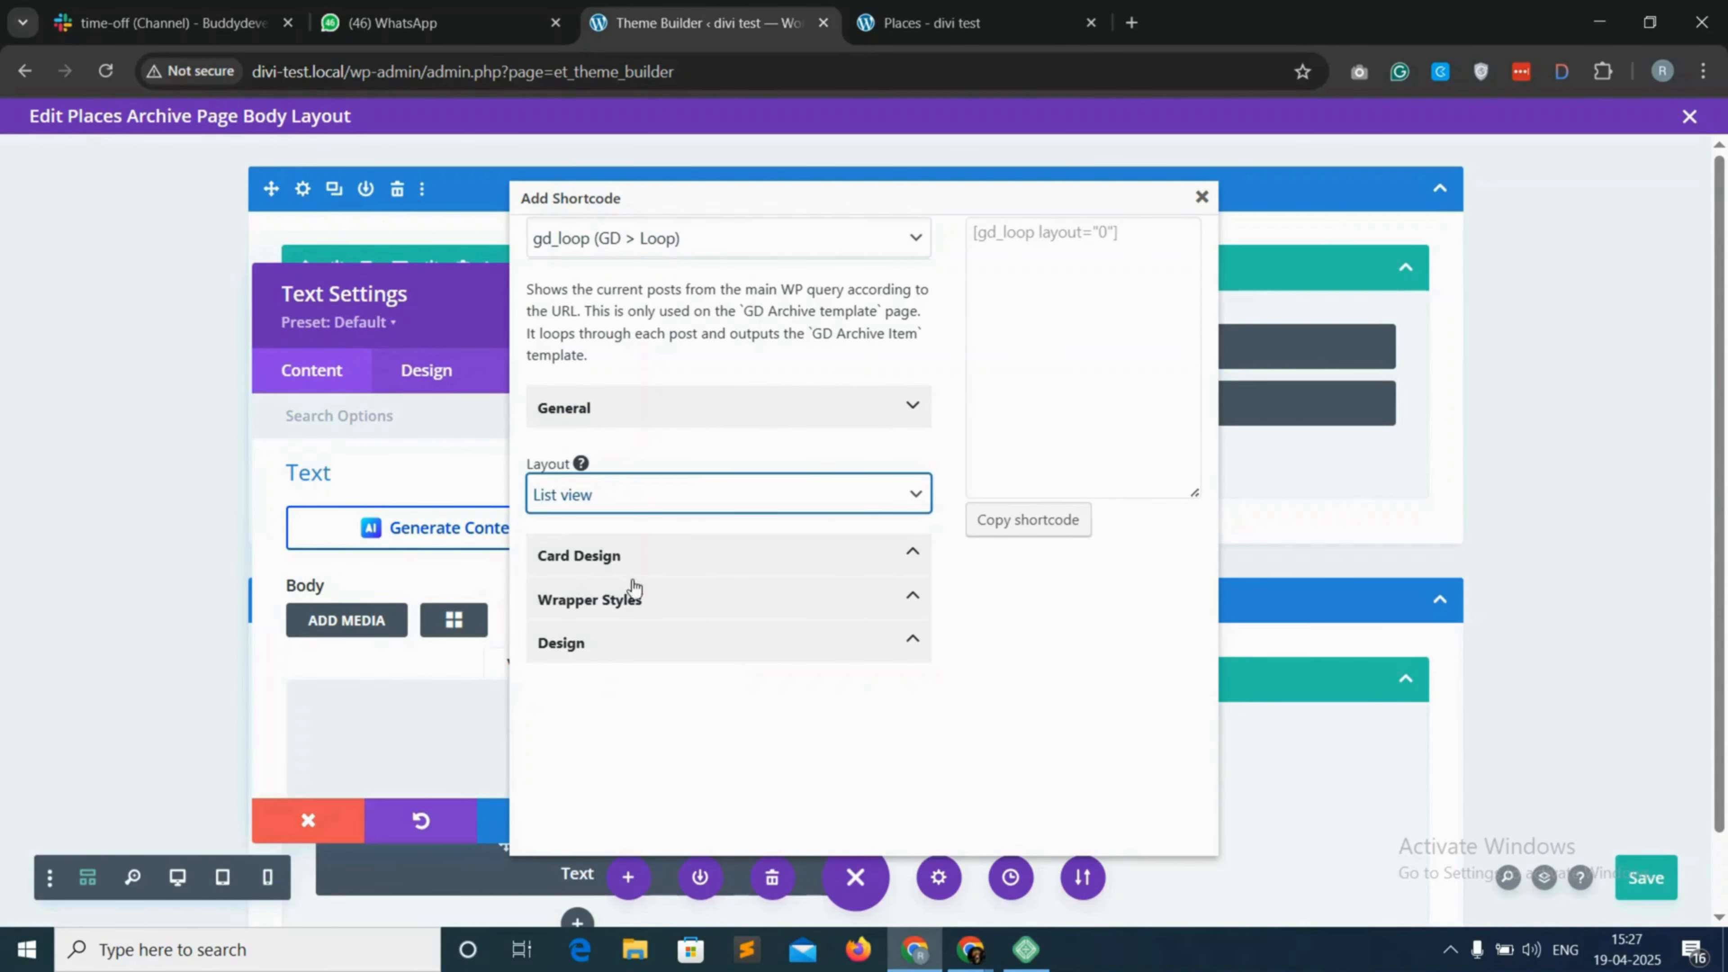
left_click(718, 565)
scroll(714, 565, "down", 4)
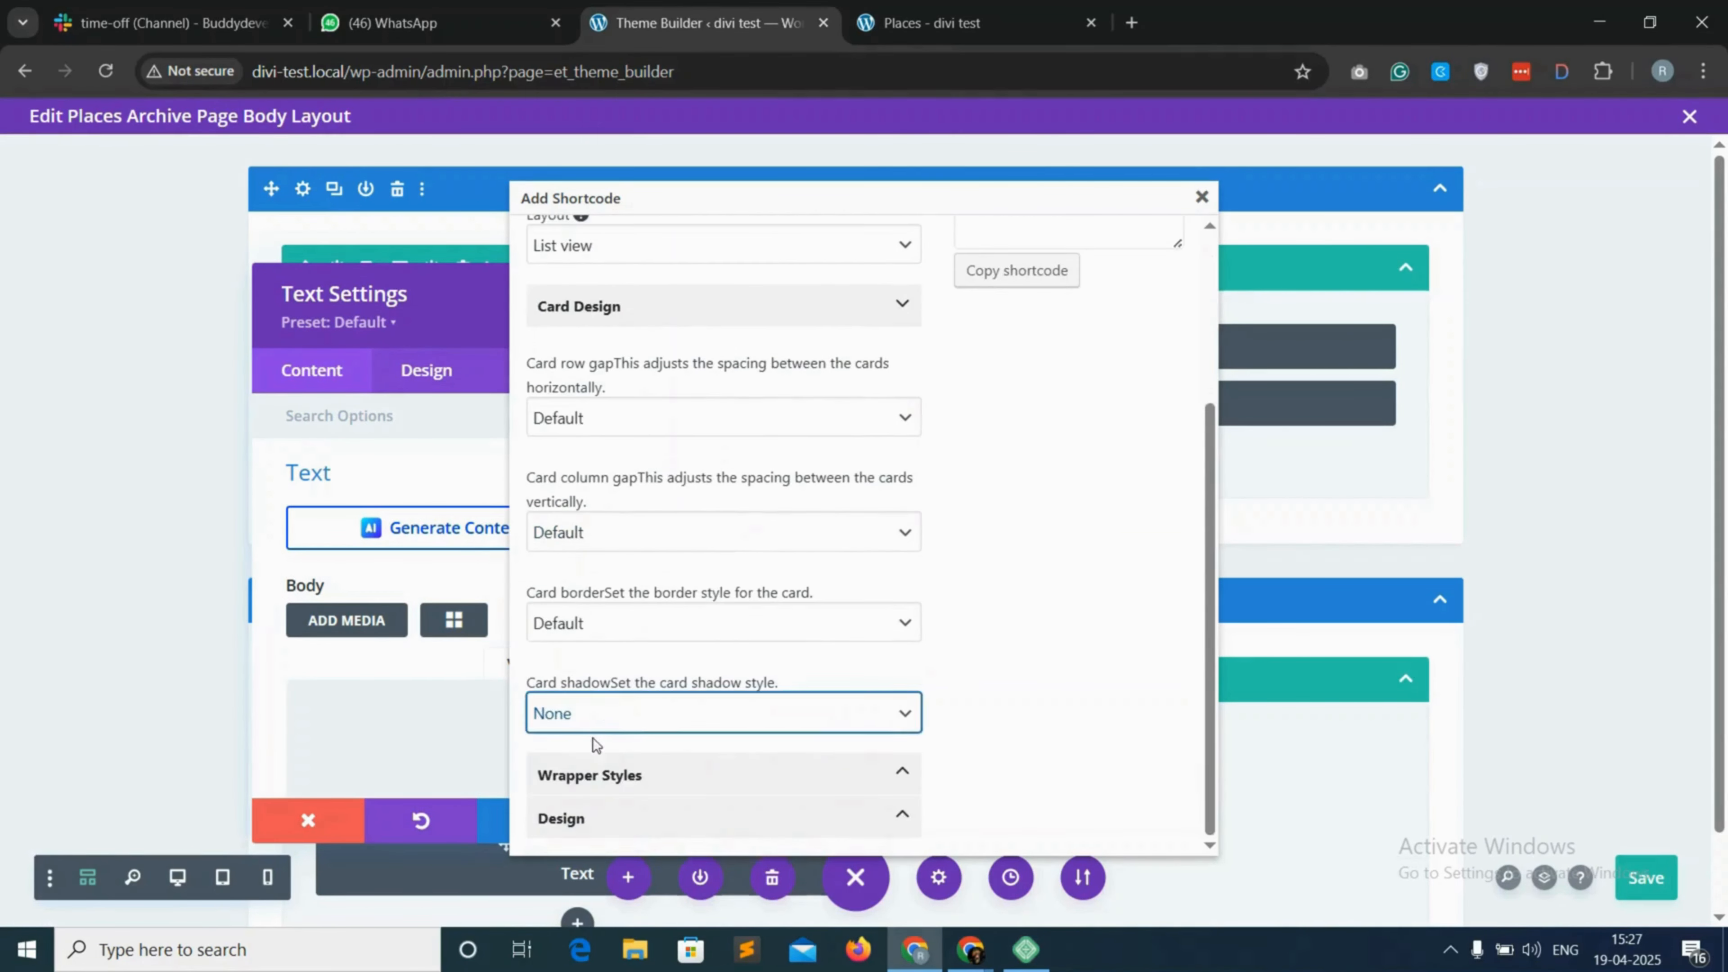
left_click(596, 715)
left_click(598, 809)
left_click(1017, 273)
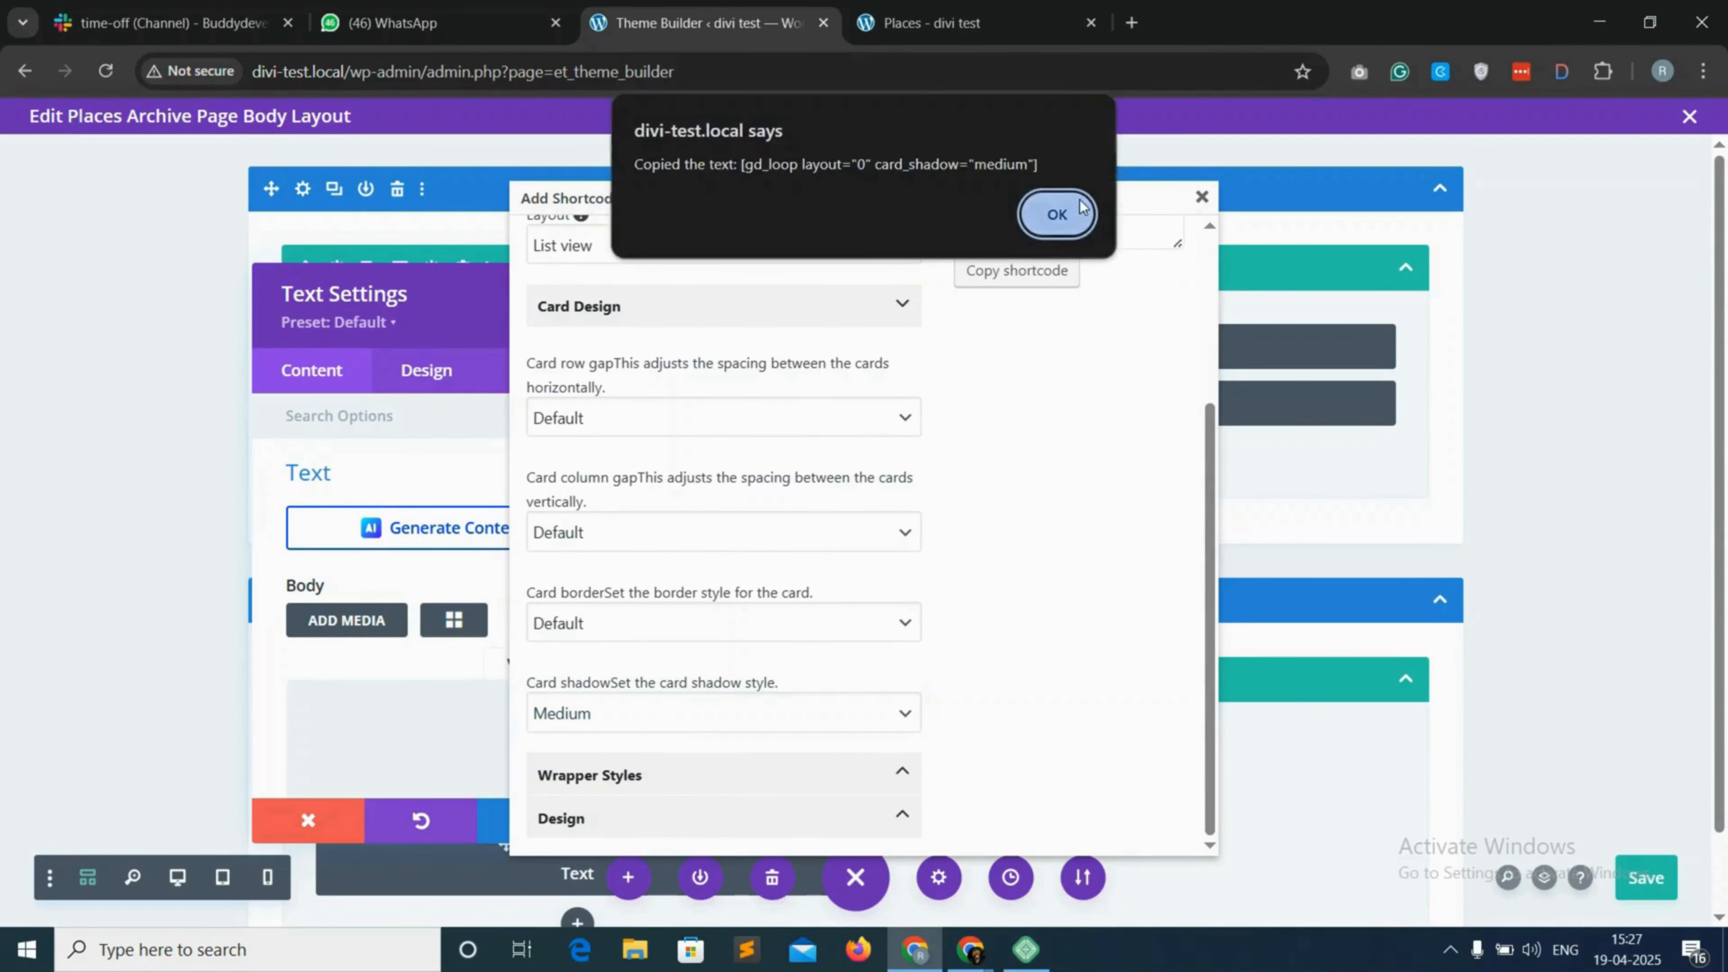
left_click(1055, 213)
Paste the gd_loop shortcode into the Text module's body, save the module, and save the layout
left_click(1201, 196)
right_click(416, 711)
left_click(476, 387)
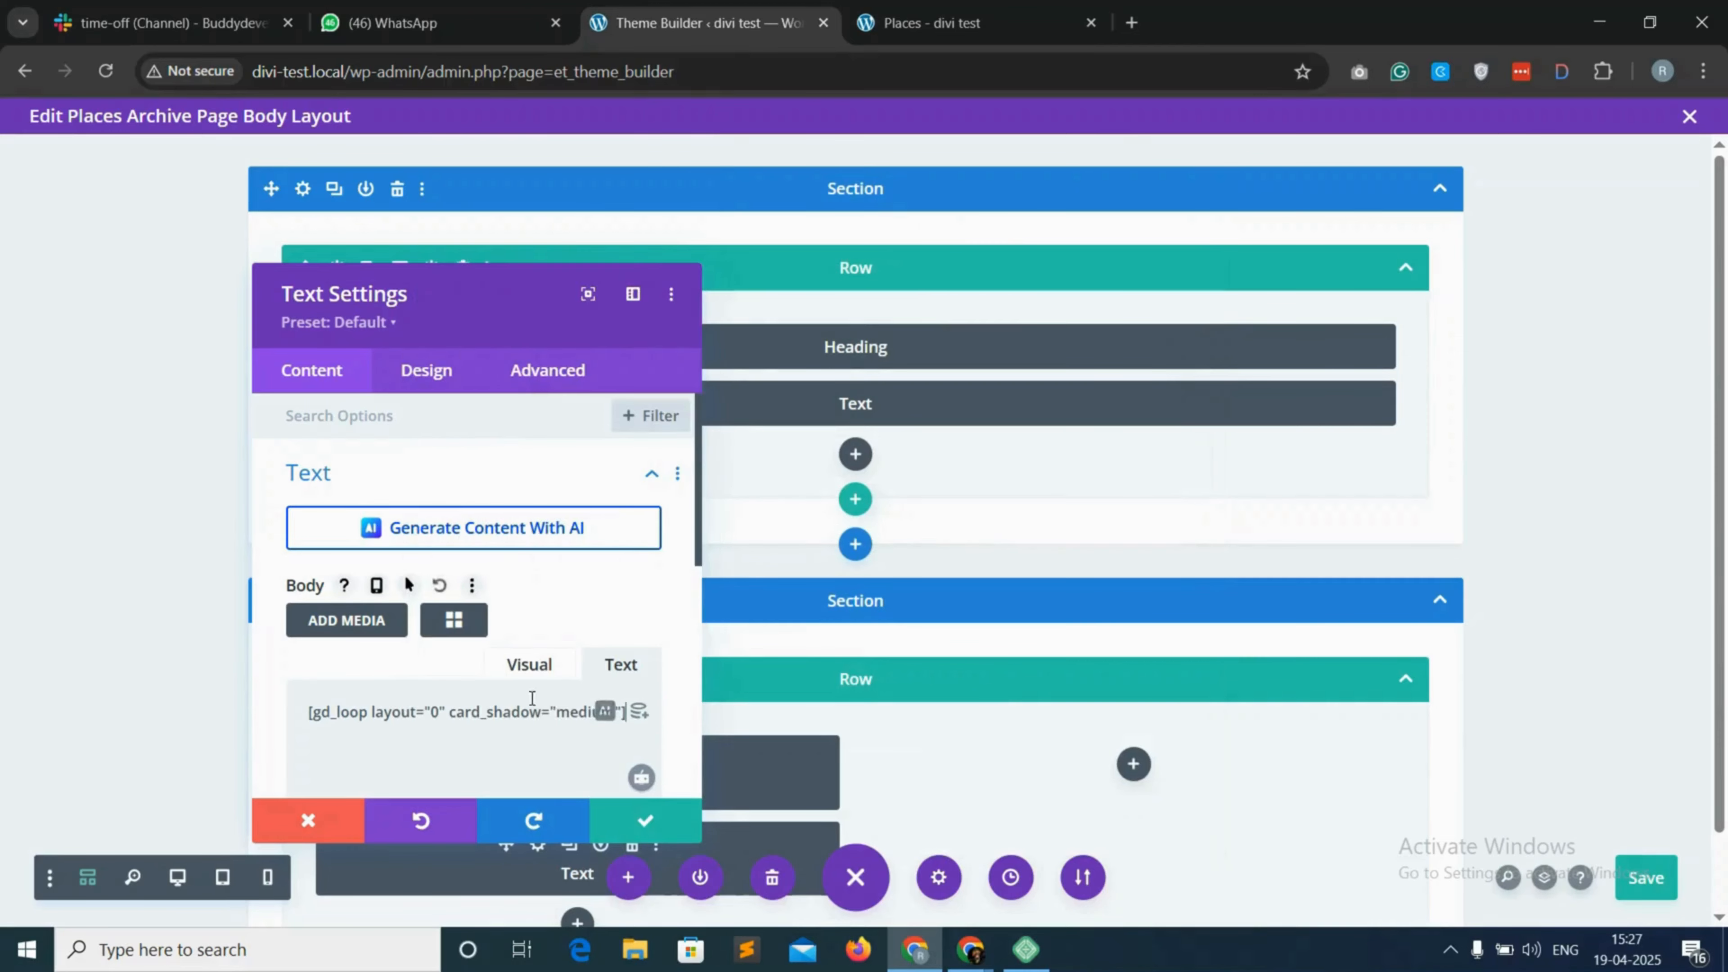
left_click(645, 821)
scroll(1201, 737, "down", 1)
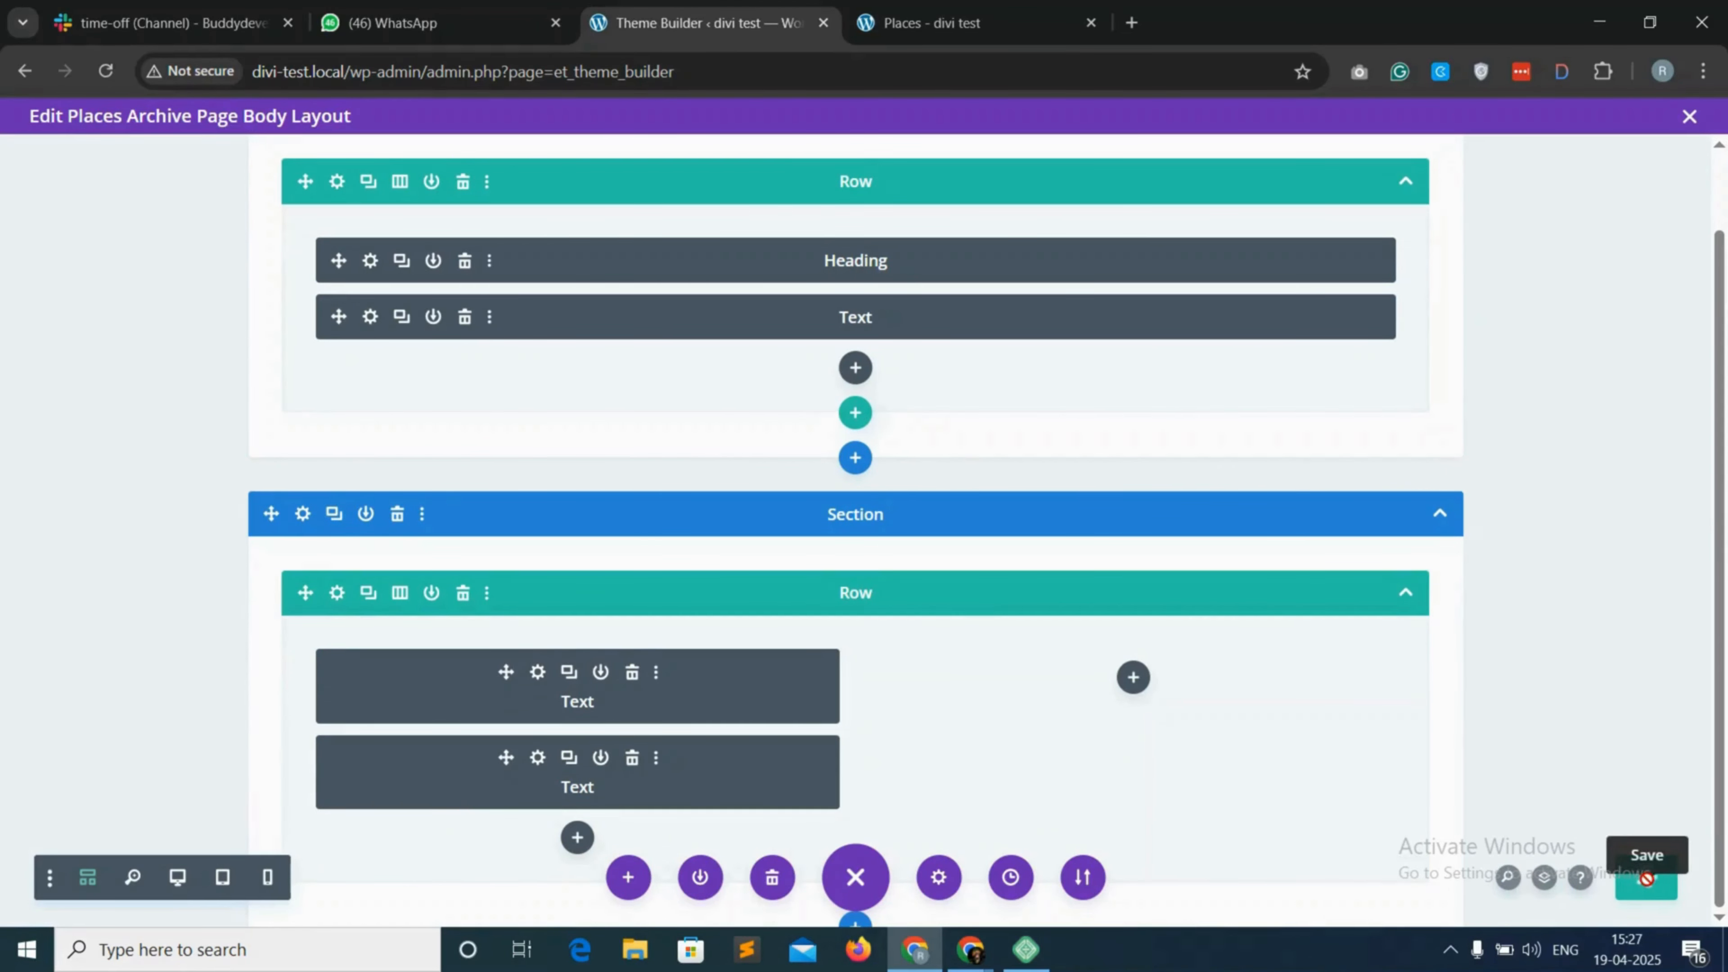
Reload the live Places page and examine the loop actions and the listings in the first column
left_click(943, 23)
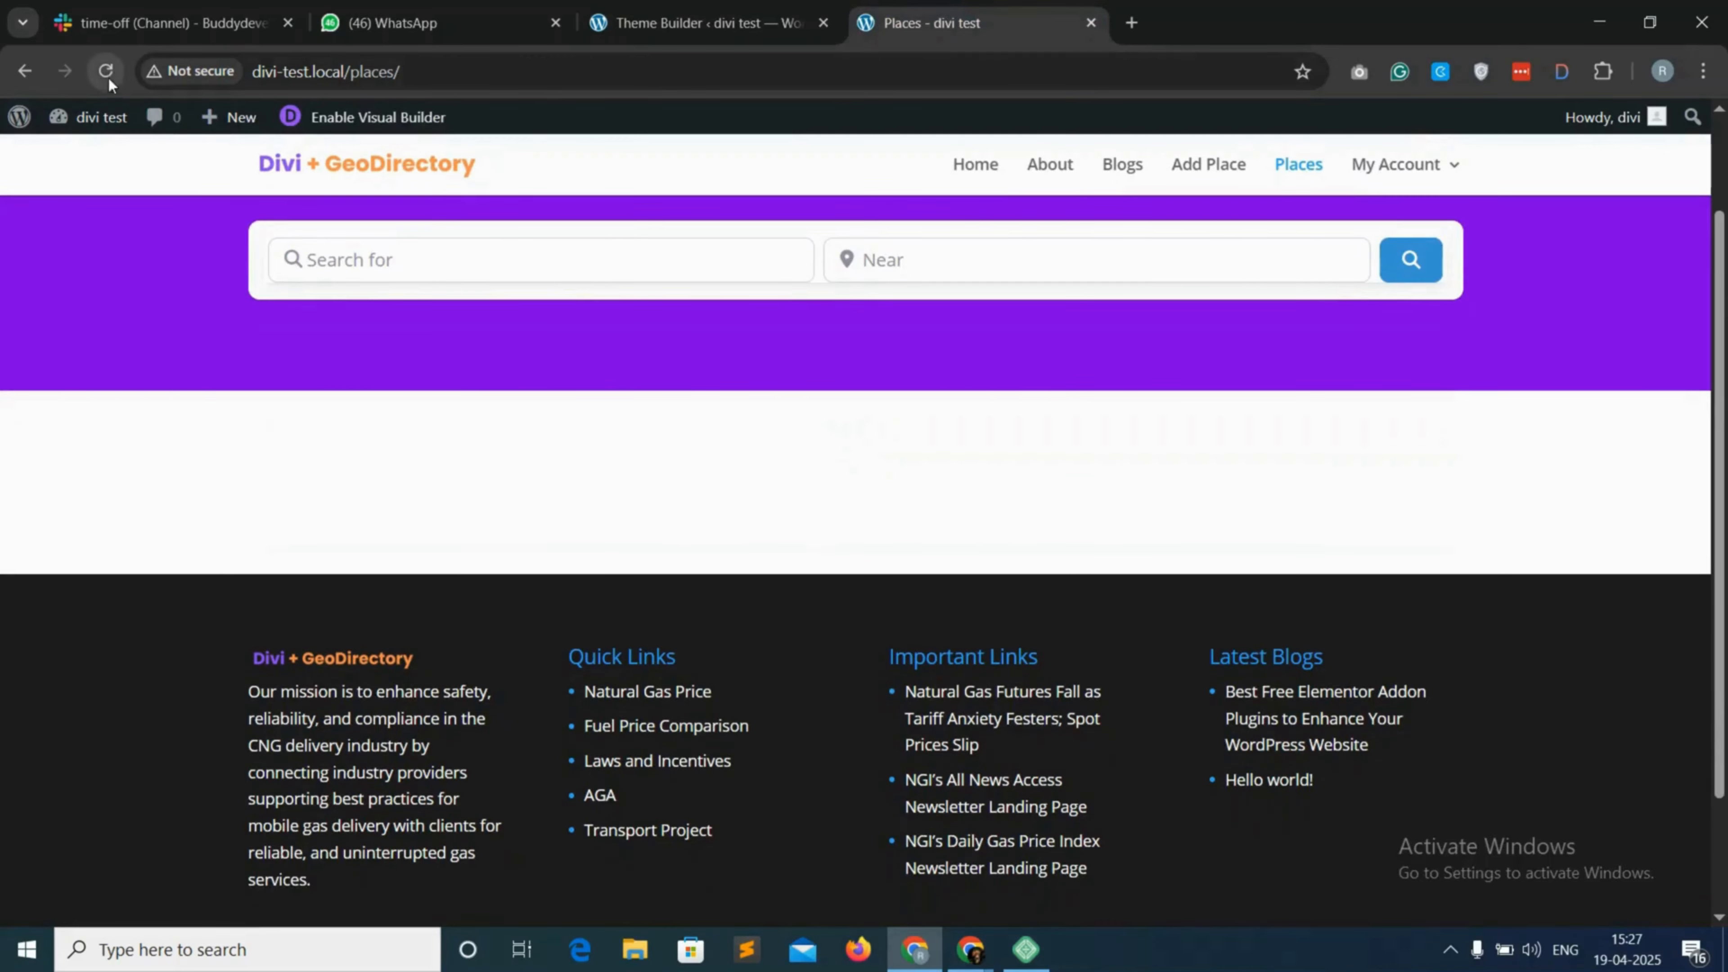
left_click(106, 73)
scroll(499, 505, "down", 1)
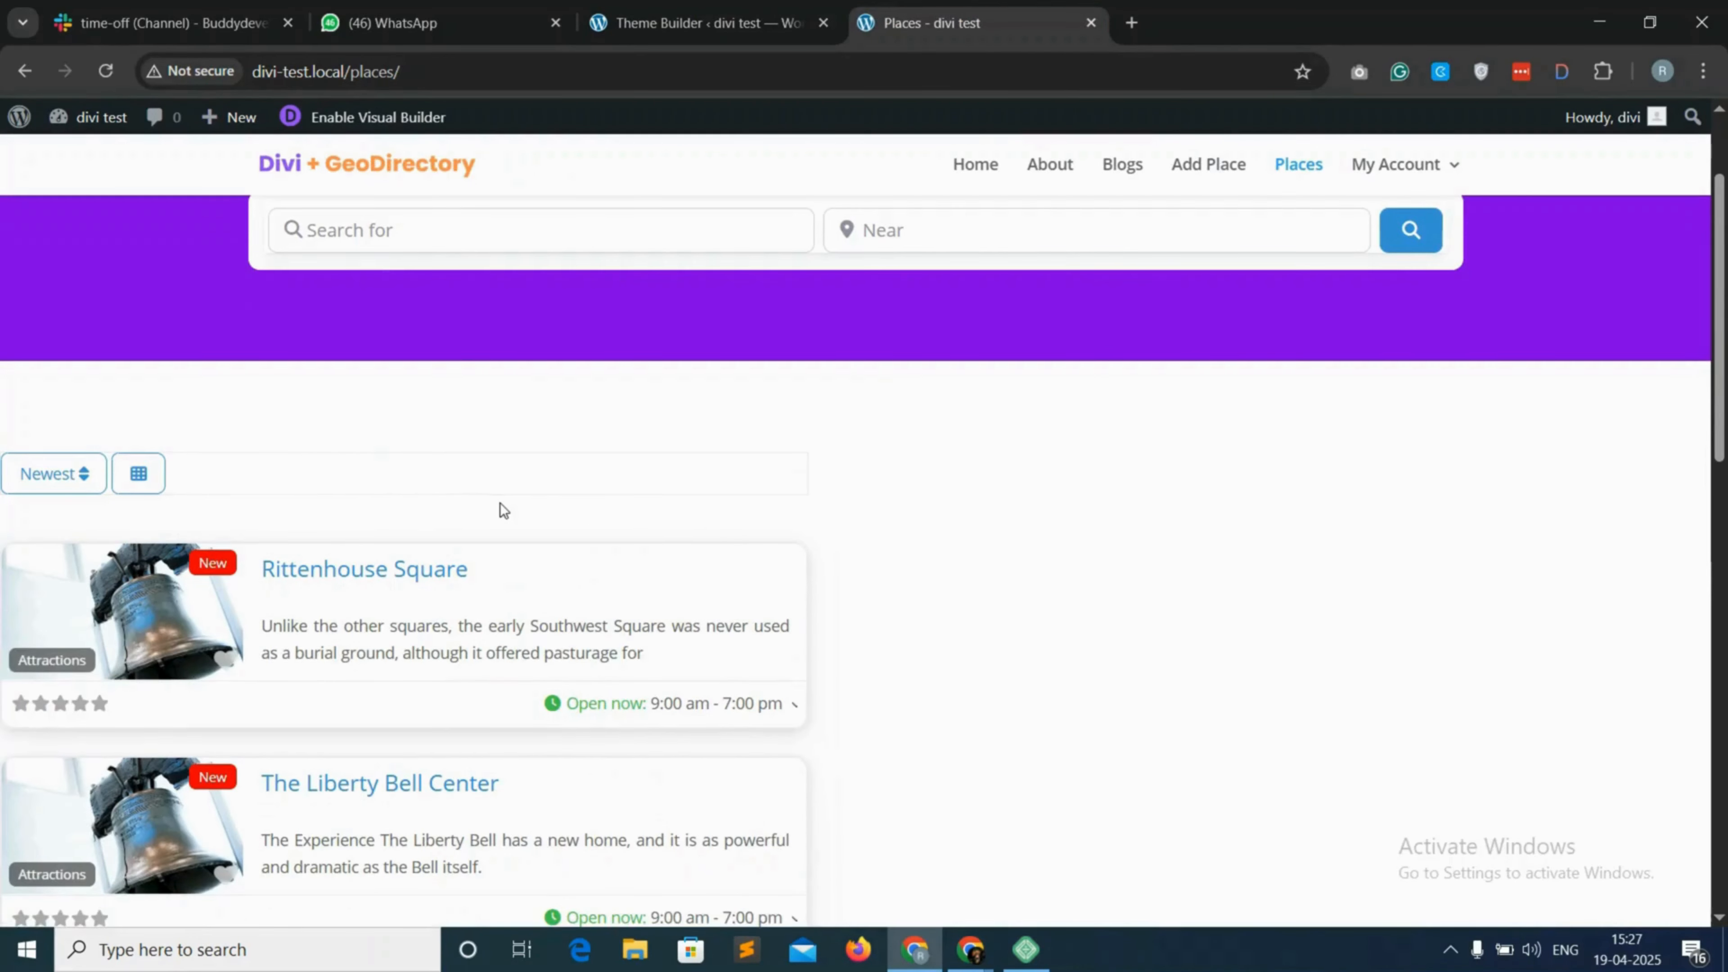
scroll(258, 502, "down", 10)
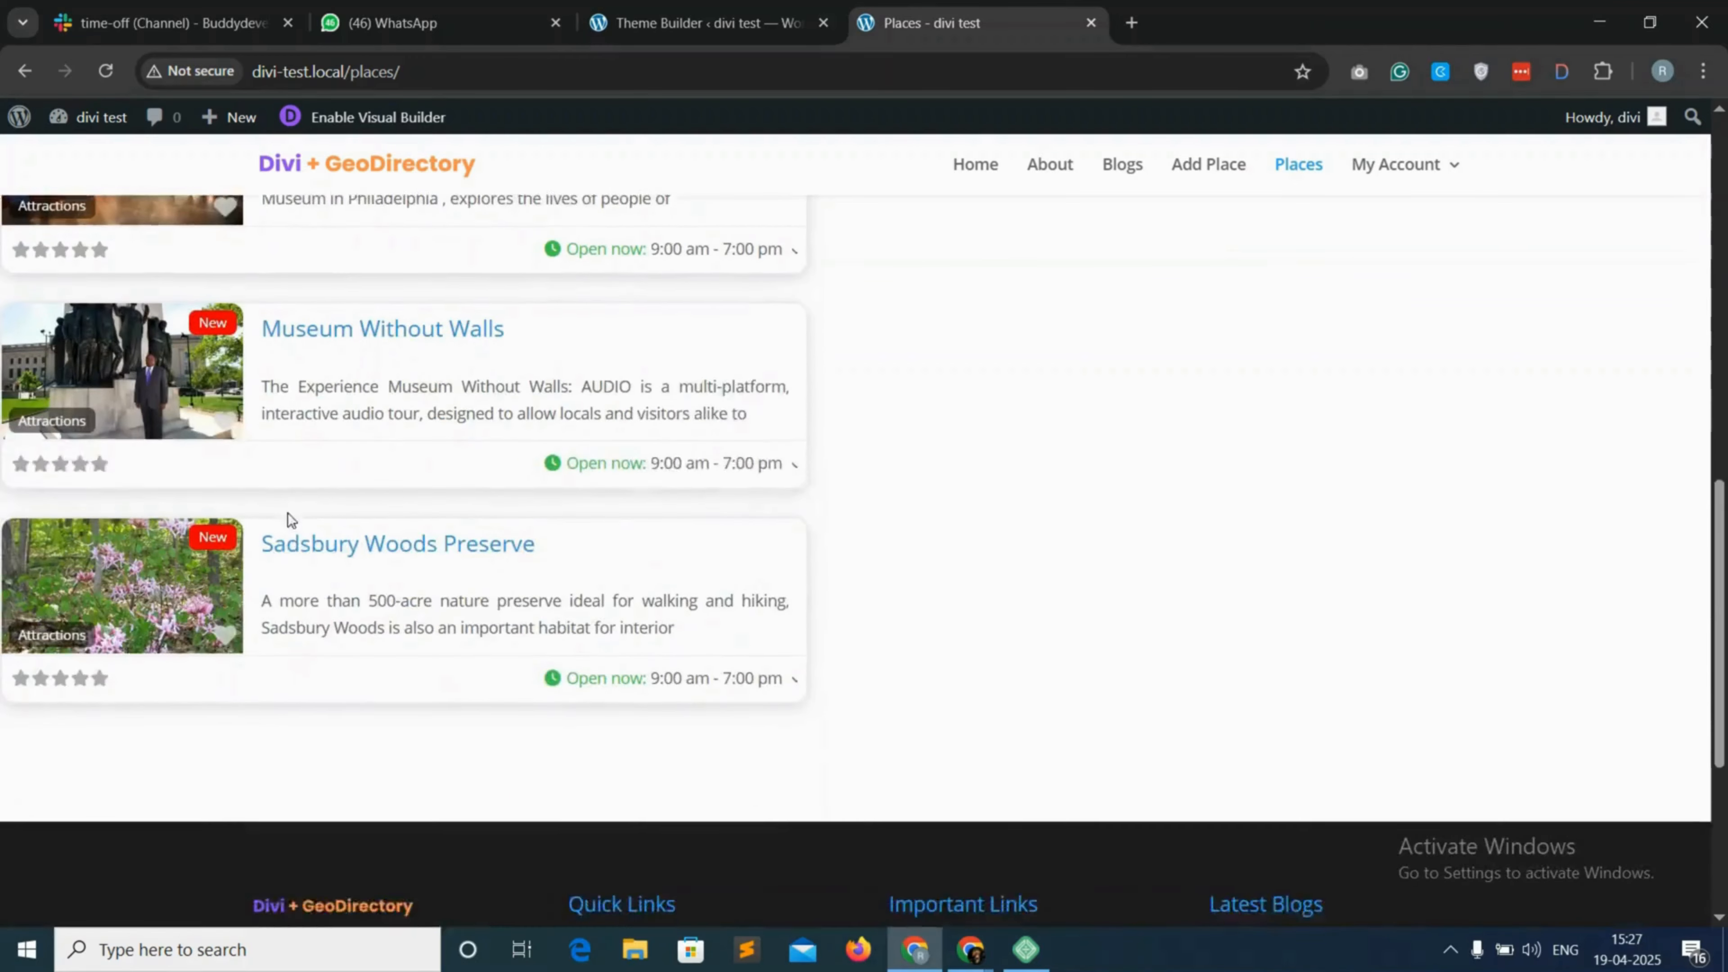
scroll(290, 514, "up", 5)
scroll(296, 526, "up", 5)
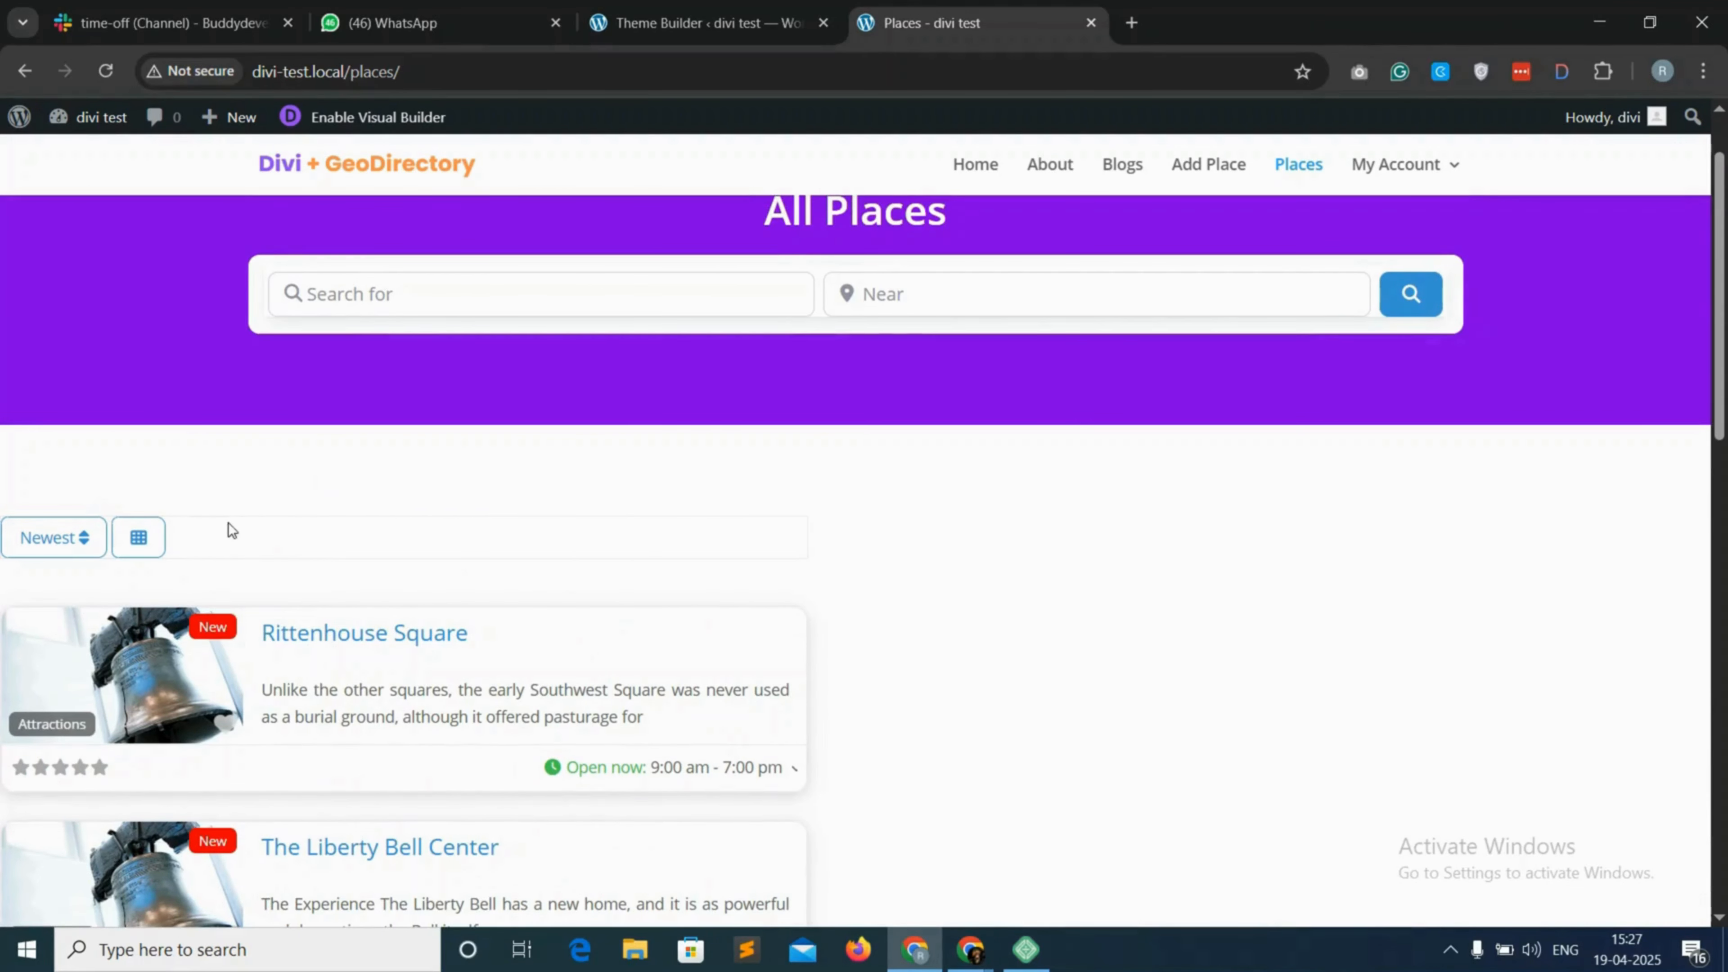
scroll(238, 545, "down", 8)
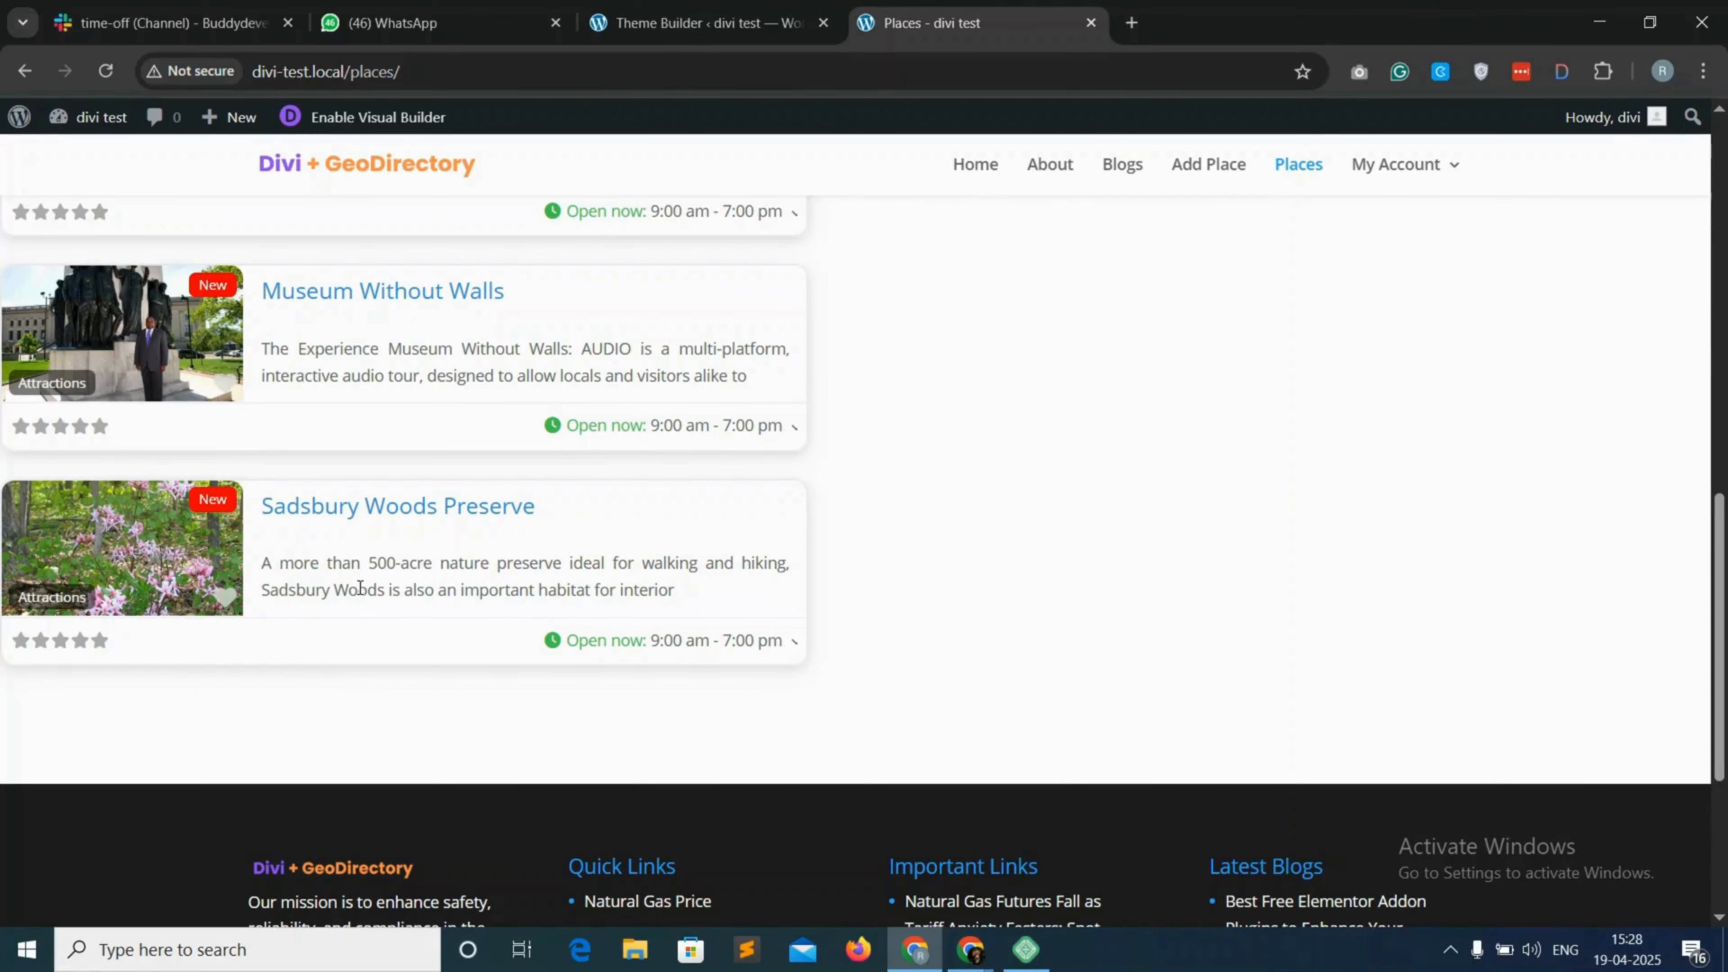
scroll(365, 579, "up", 10)
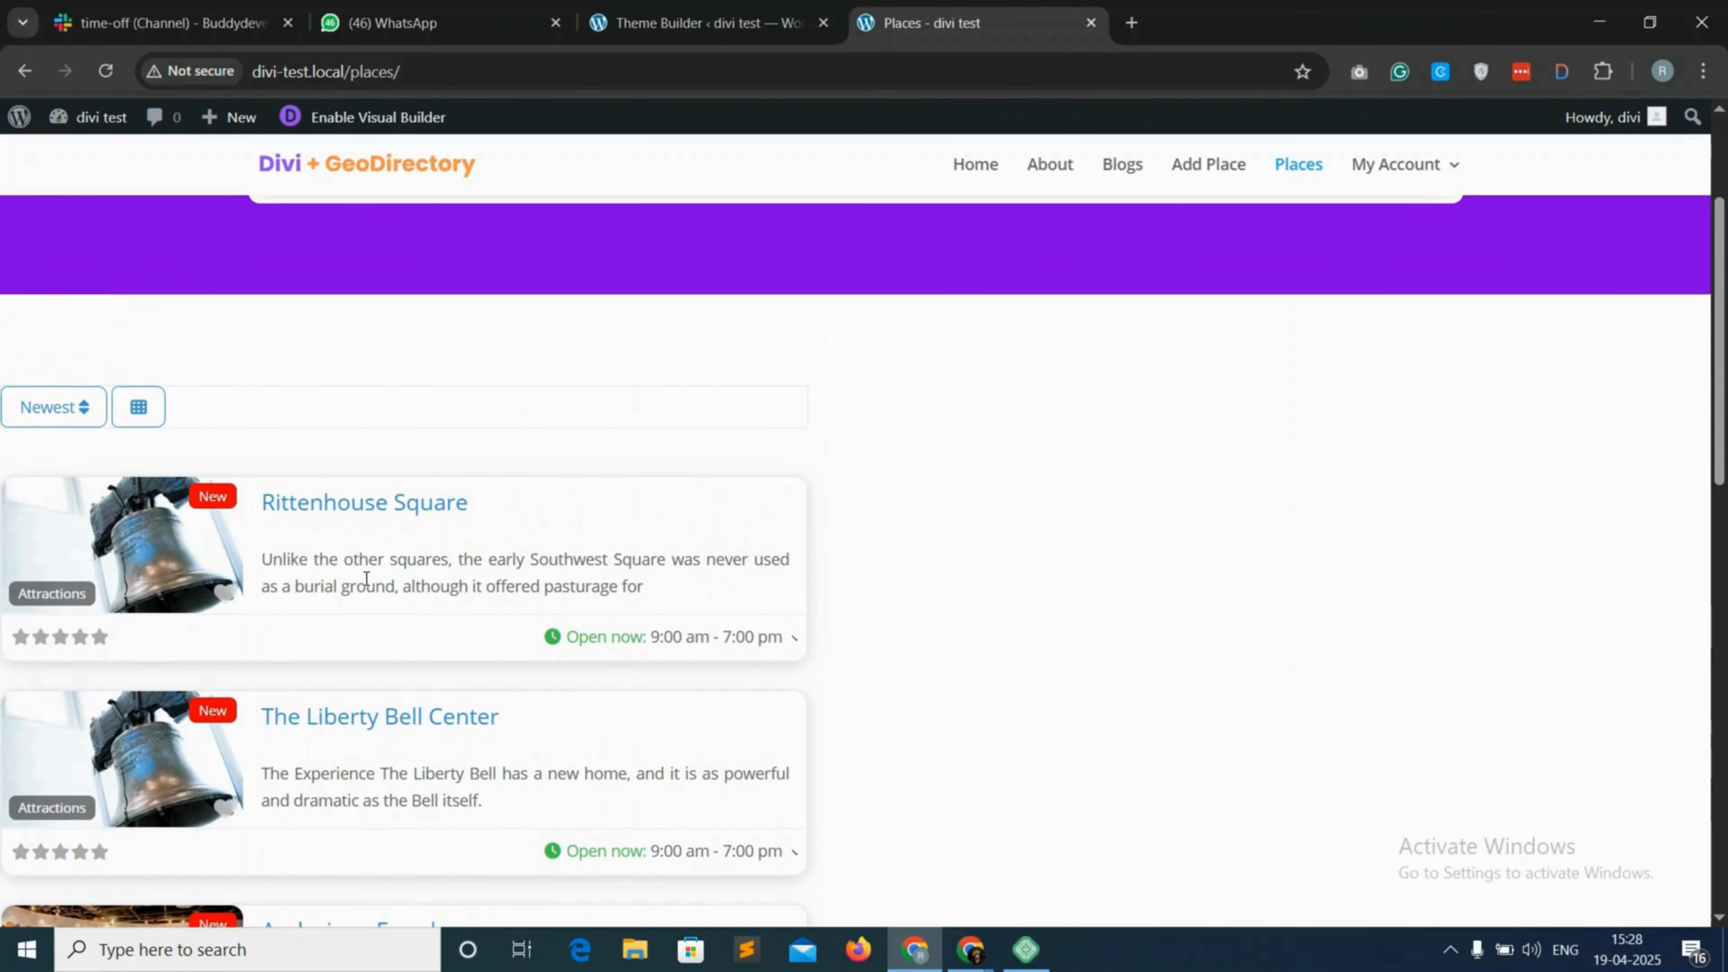
Return to the Theme Builder and set the two-column row's left and right padding to 20px, saving the row settings
left_click(701, 23)
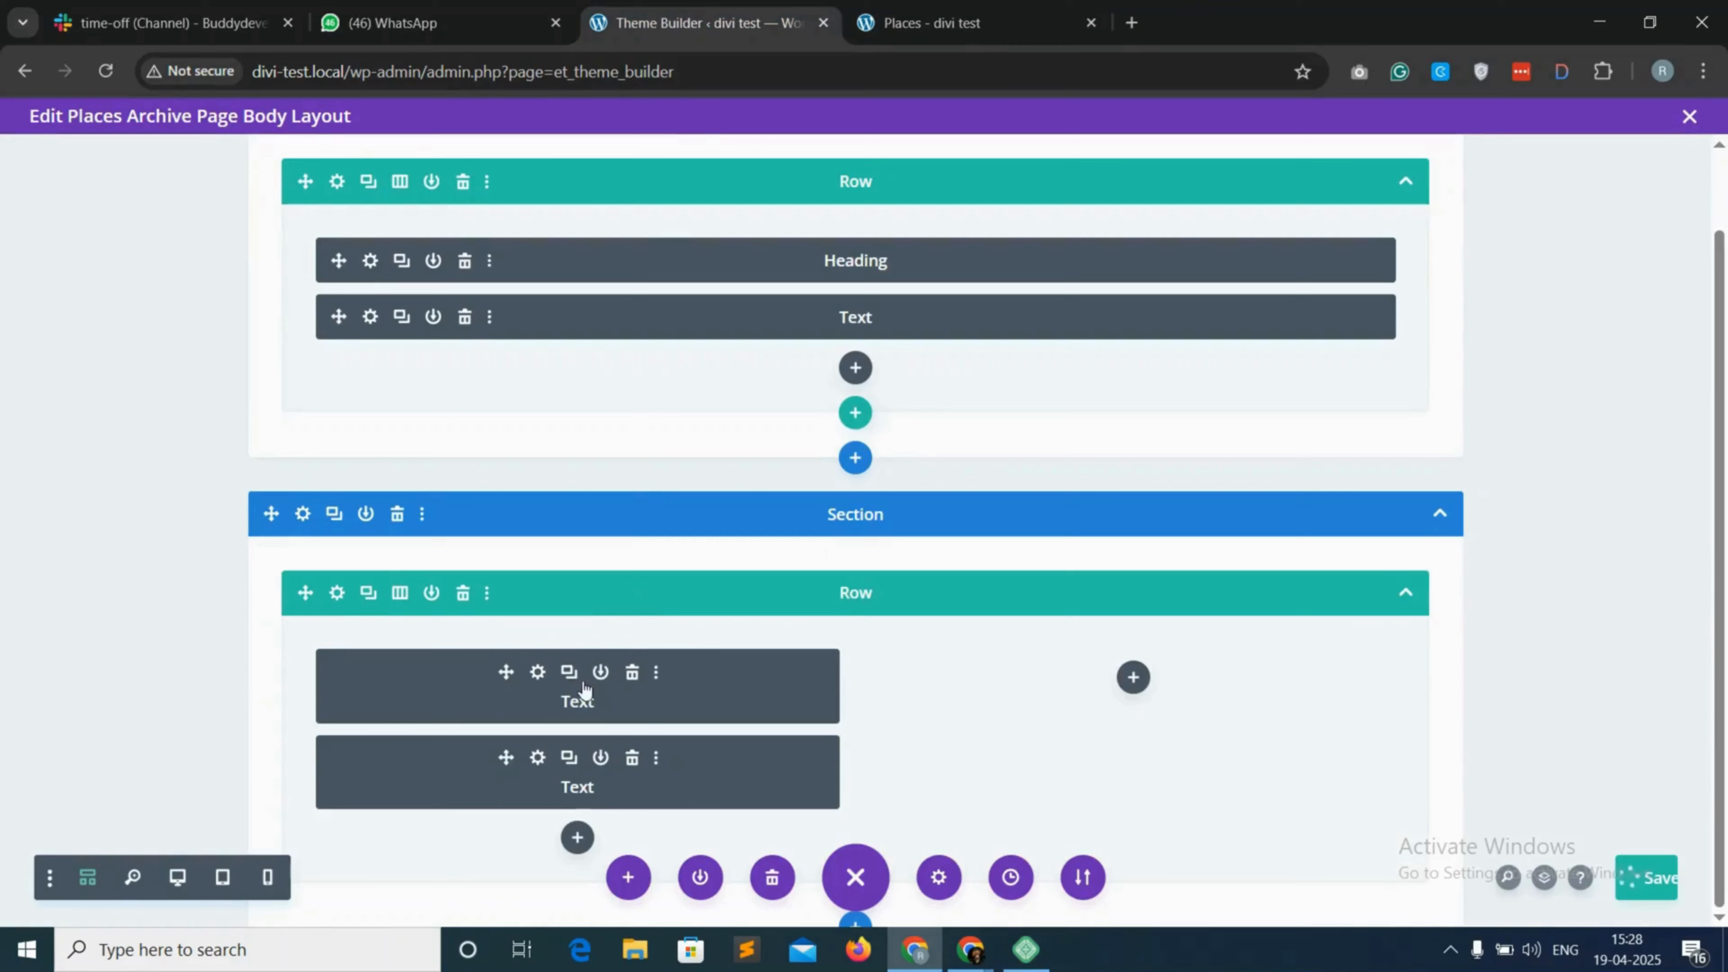
left_click(337, 599)
left_click(423, 372)
left_click(443, 544)
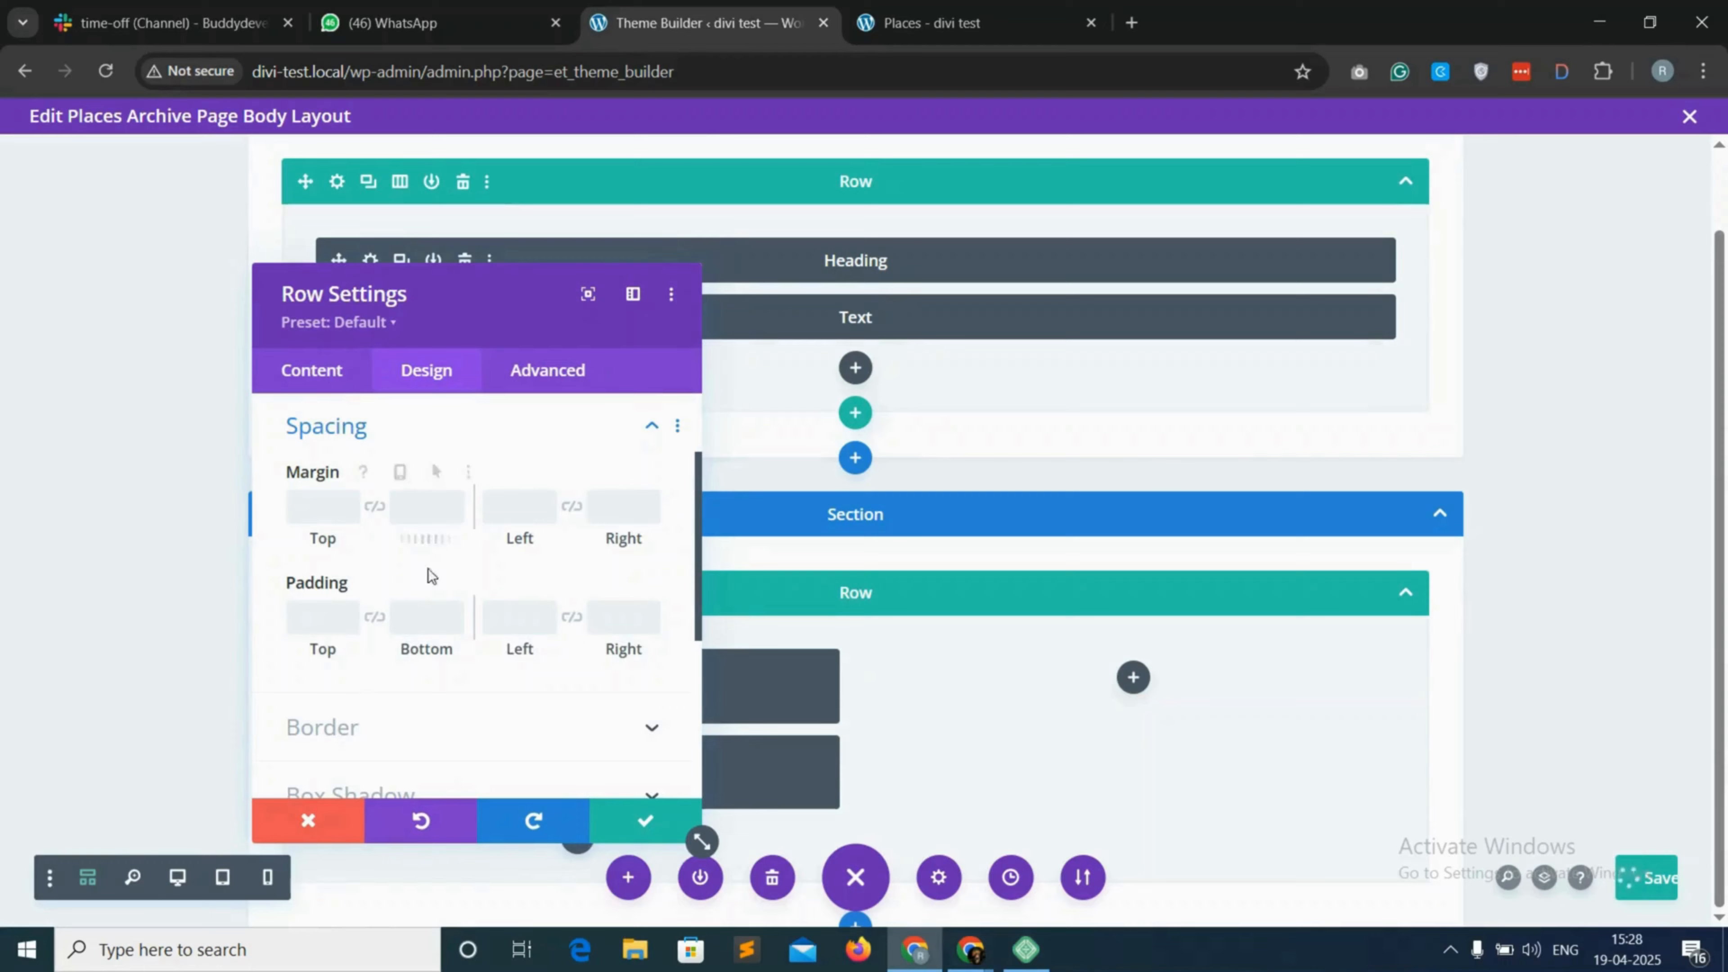
left_click(501, 624)
type("20")
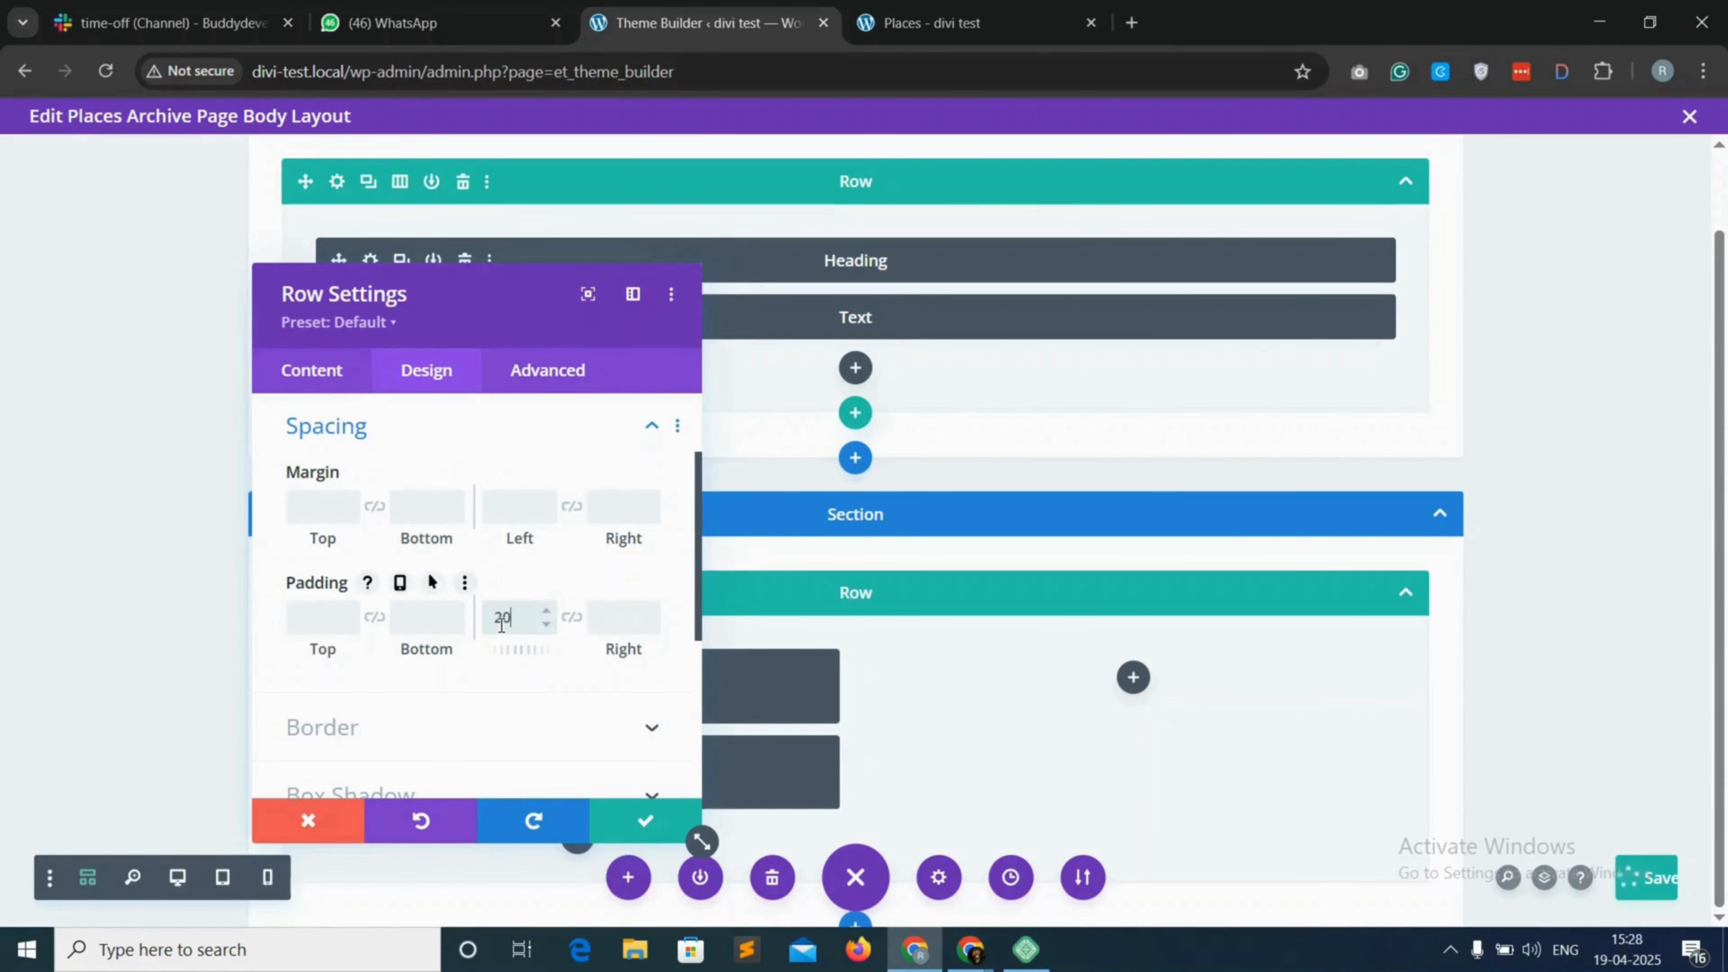
type("px")
left_click(572, 618)
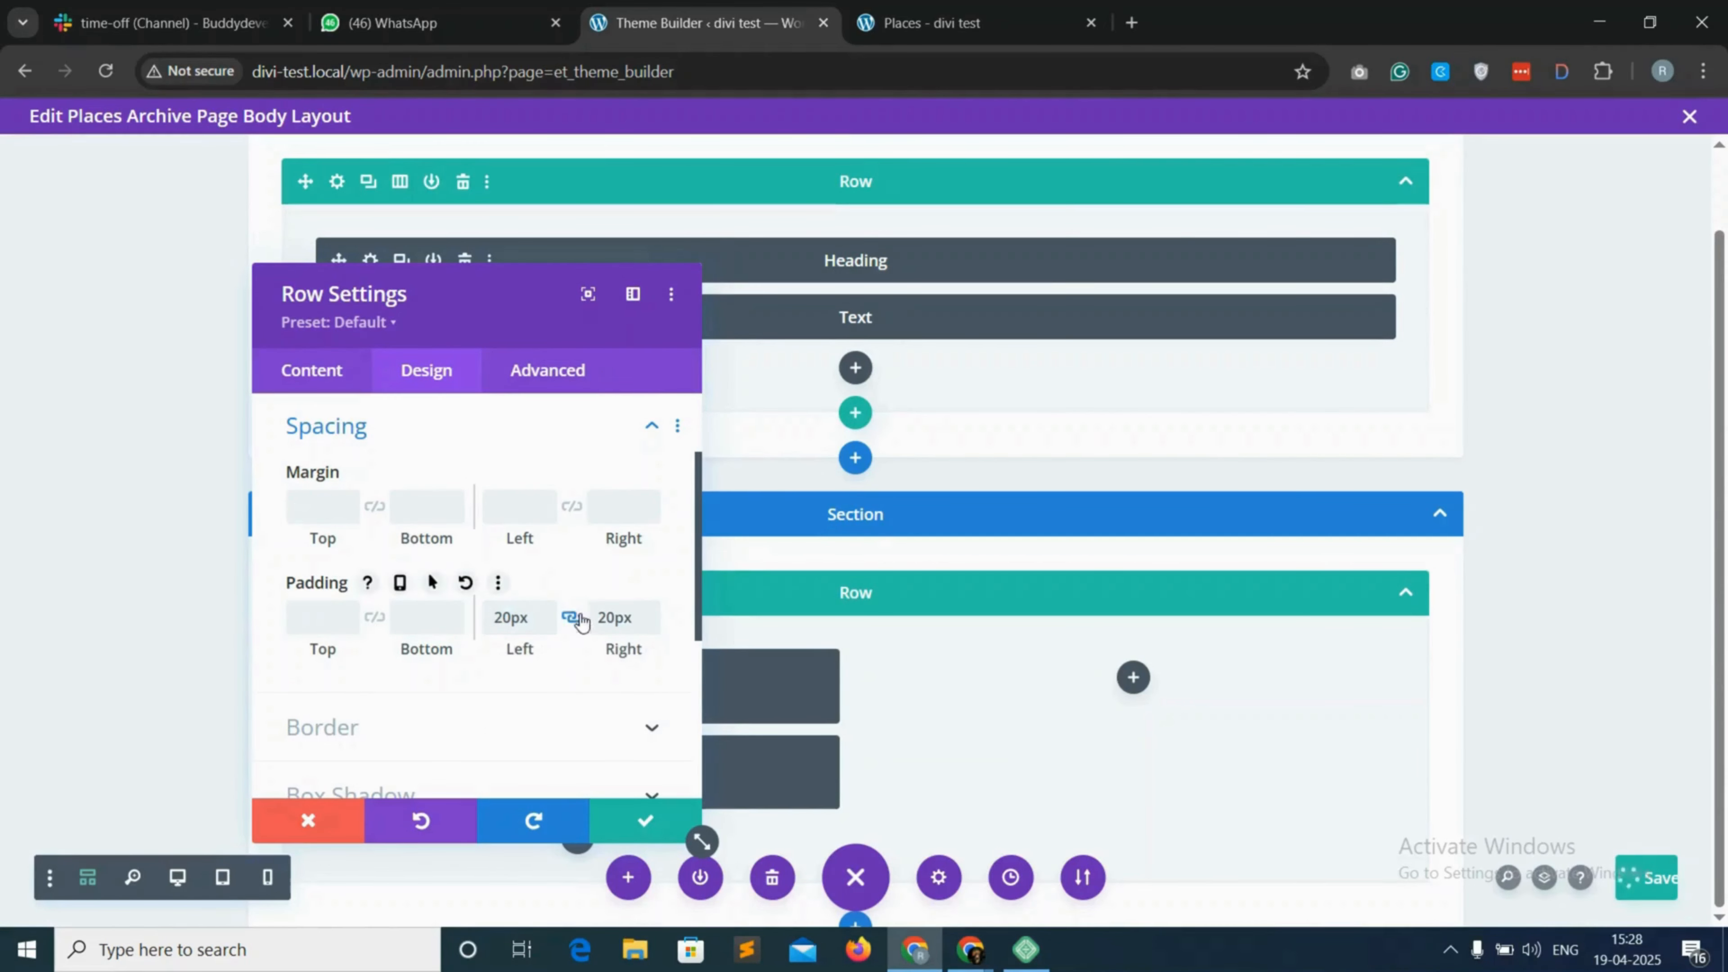
left_click(645, 820)
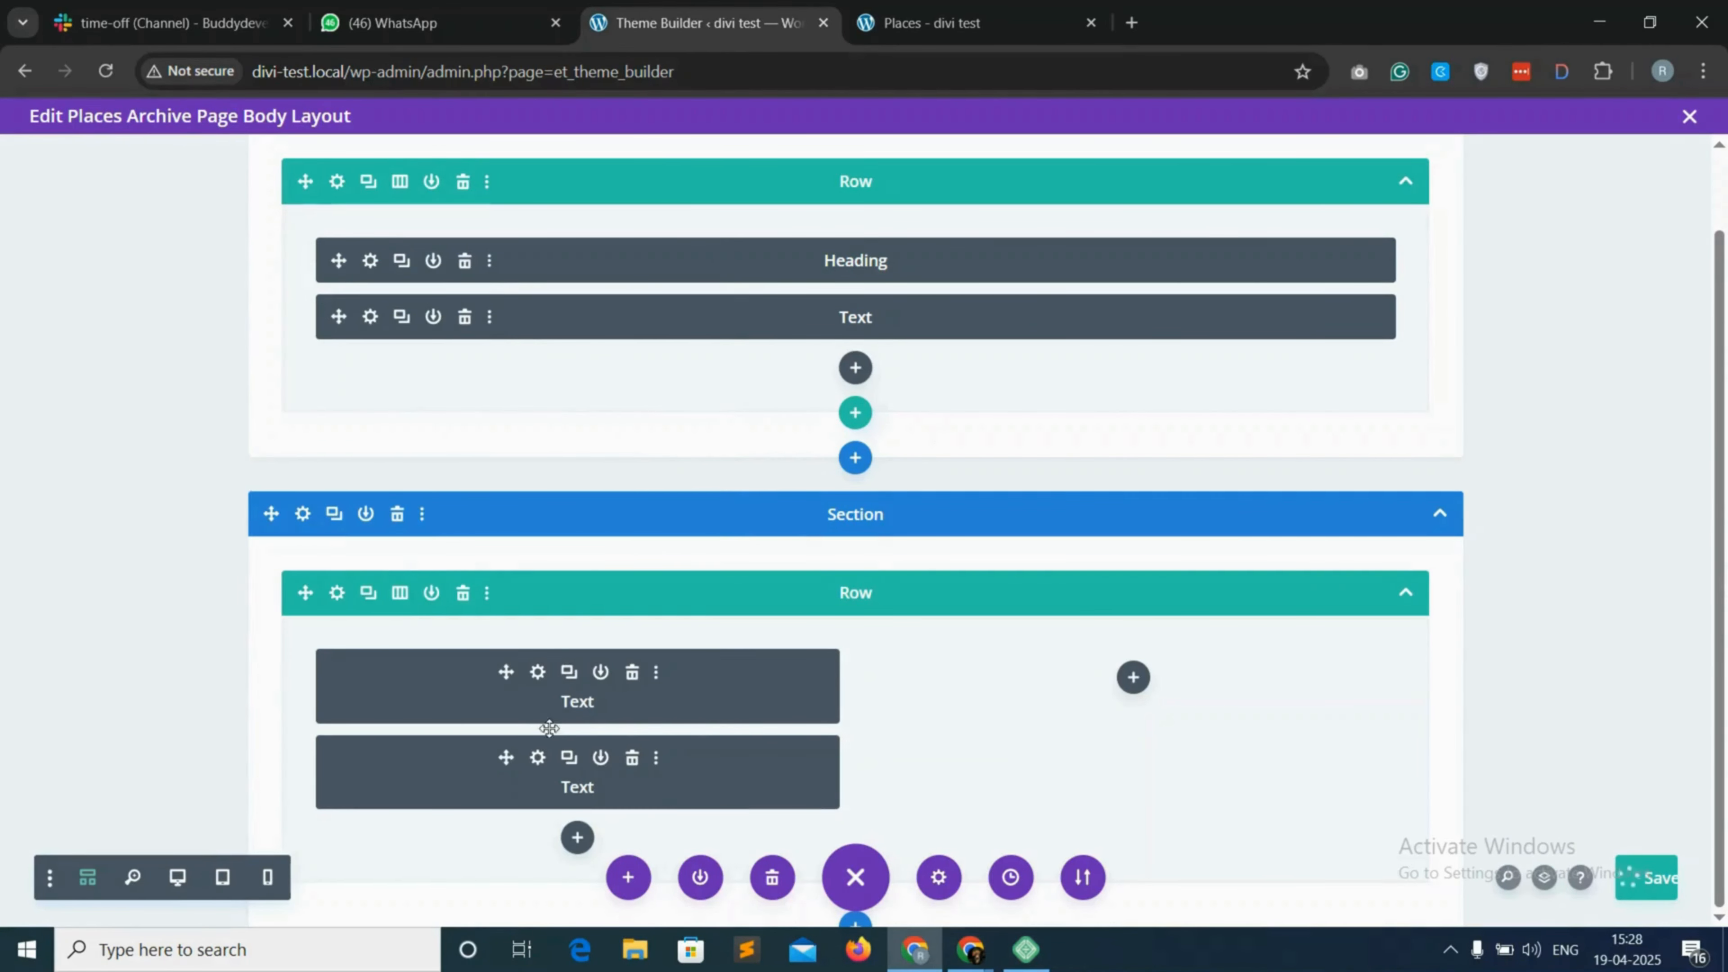
Add a third Text module below the gd_loop module in the first column
left_click(577, 836)
type("text")
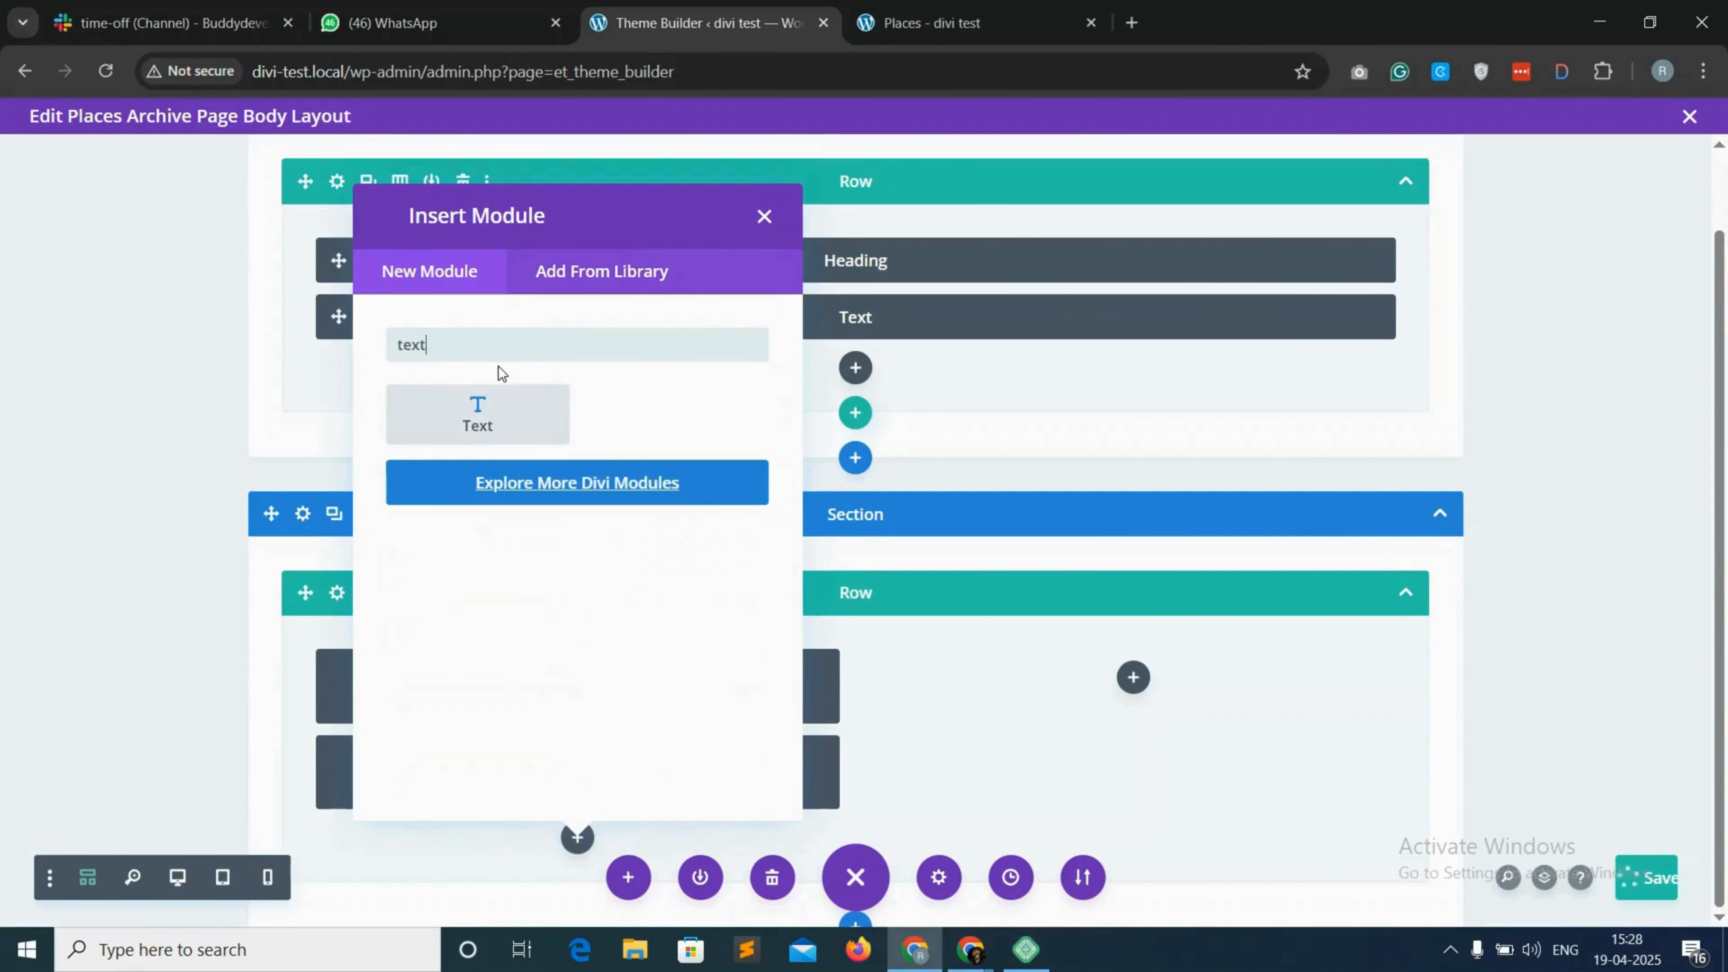
left_click(496, 435)
Generate the default gd_loop_paging shortcode, paste it into the new Text module's body, and save the module
left_click(454, 620)
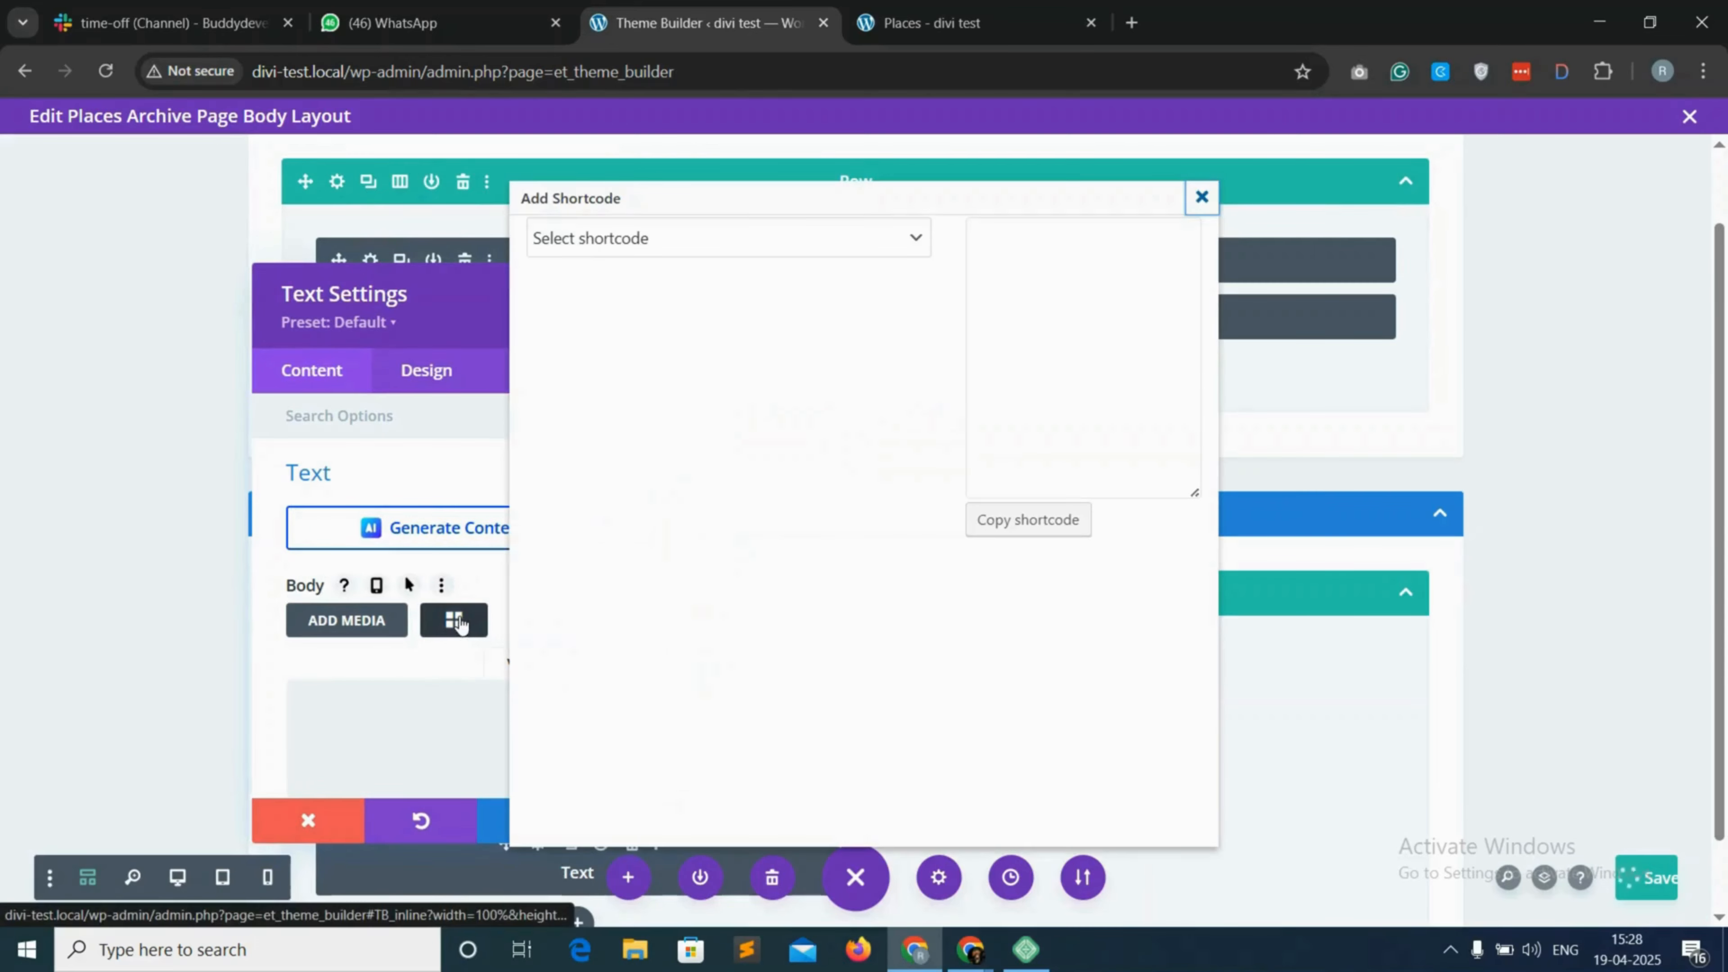
left_click(701, 238)
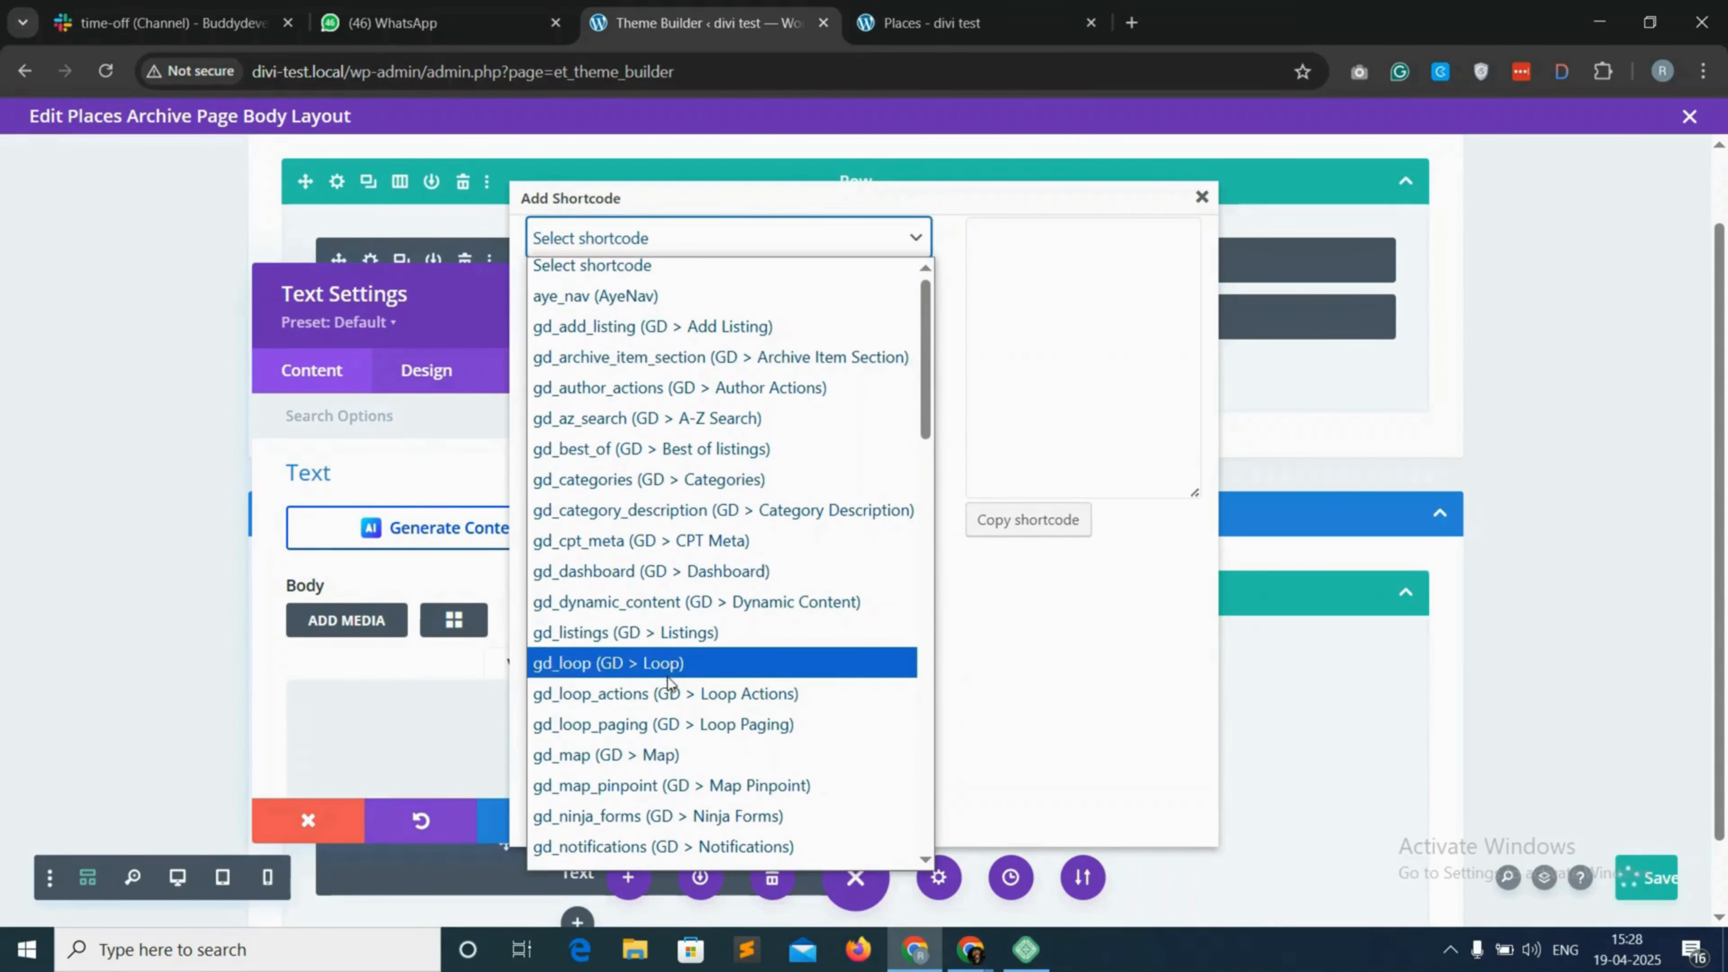
scroll(650, 708, "down", 1)
left_click(677, 712)
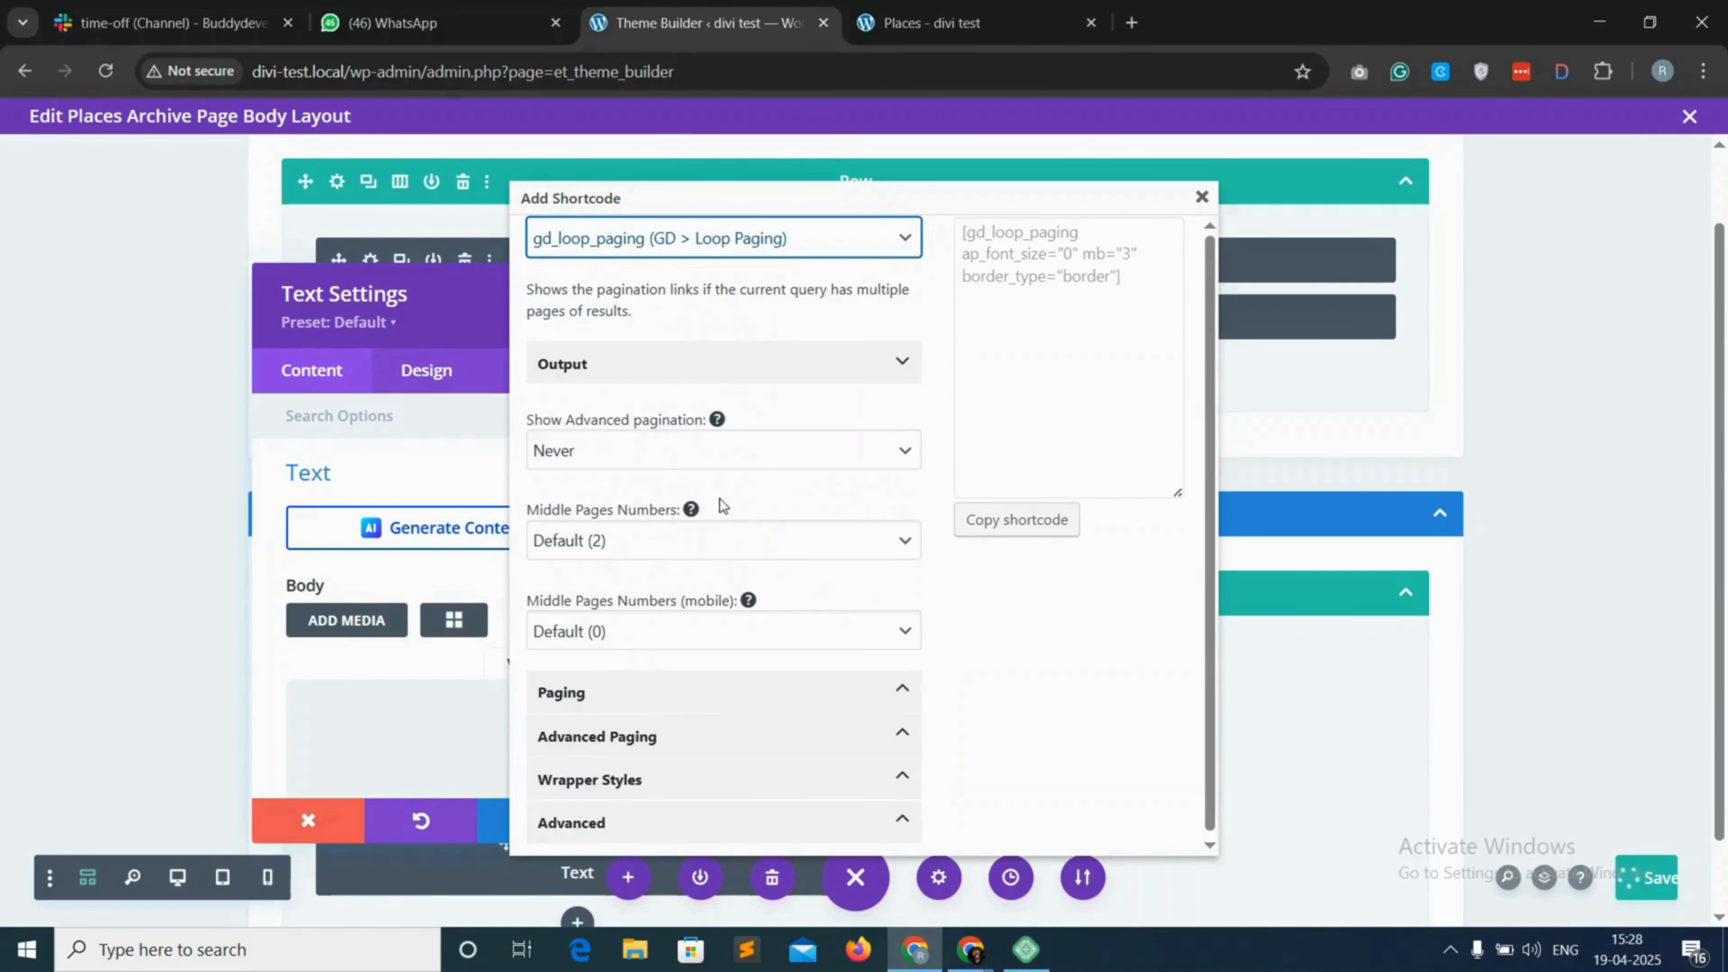
left_click(1017, 519)
left_click(1049, 236)
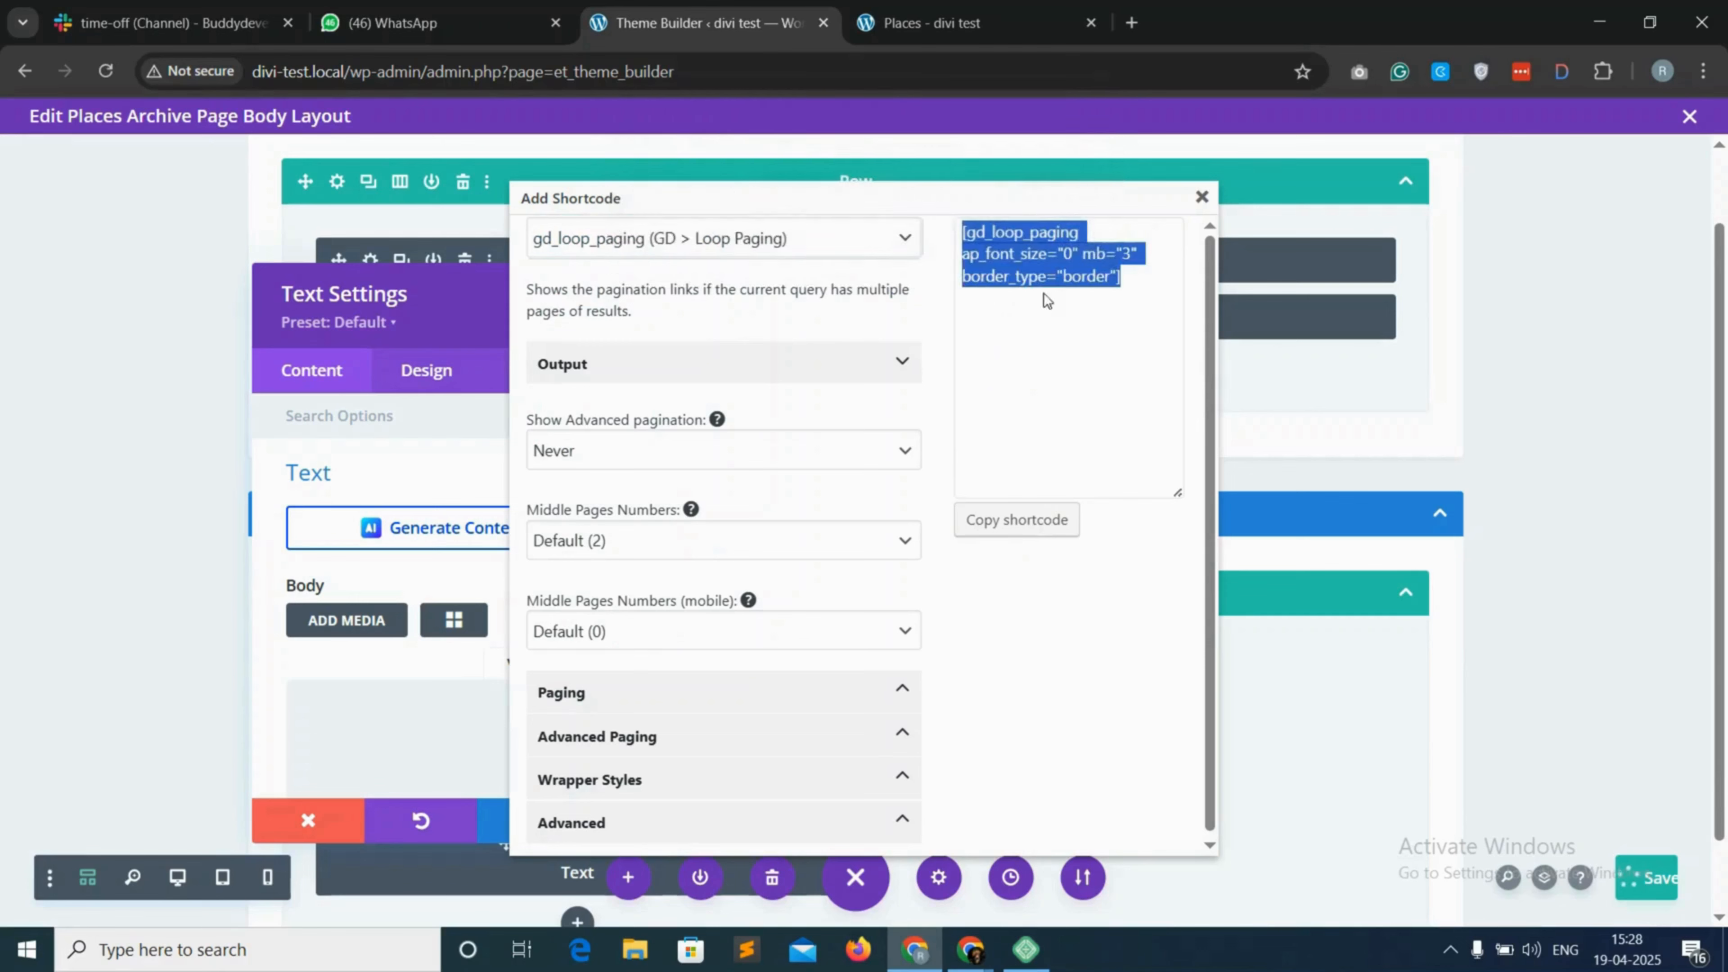
left_click(1201, 199)
right_click(413, 711)
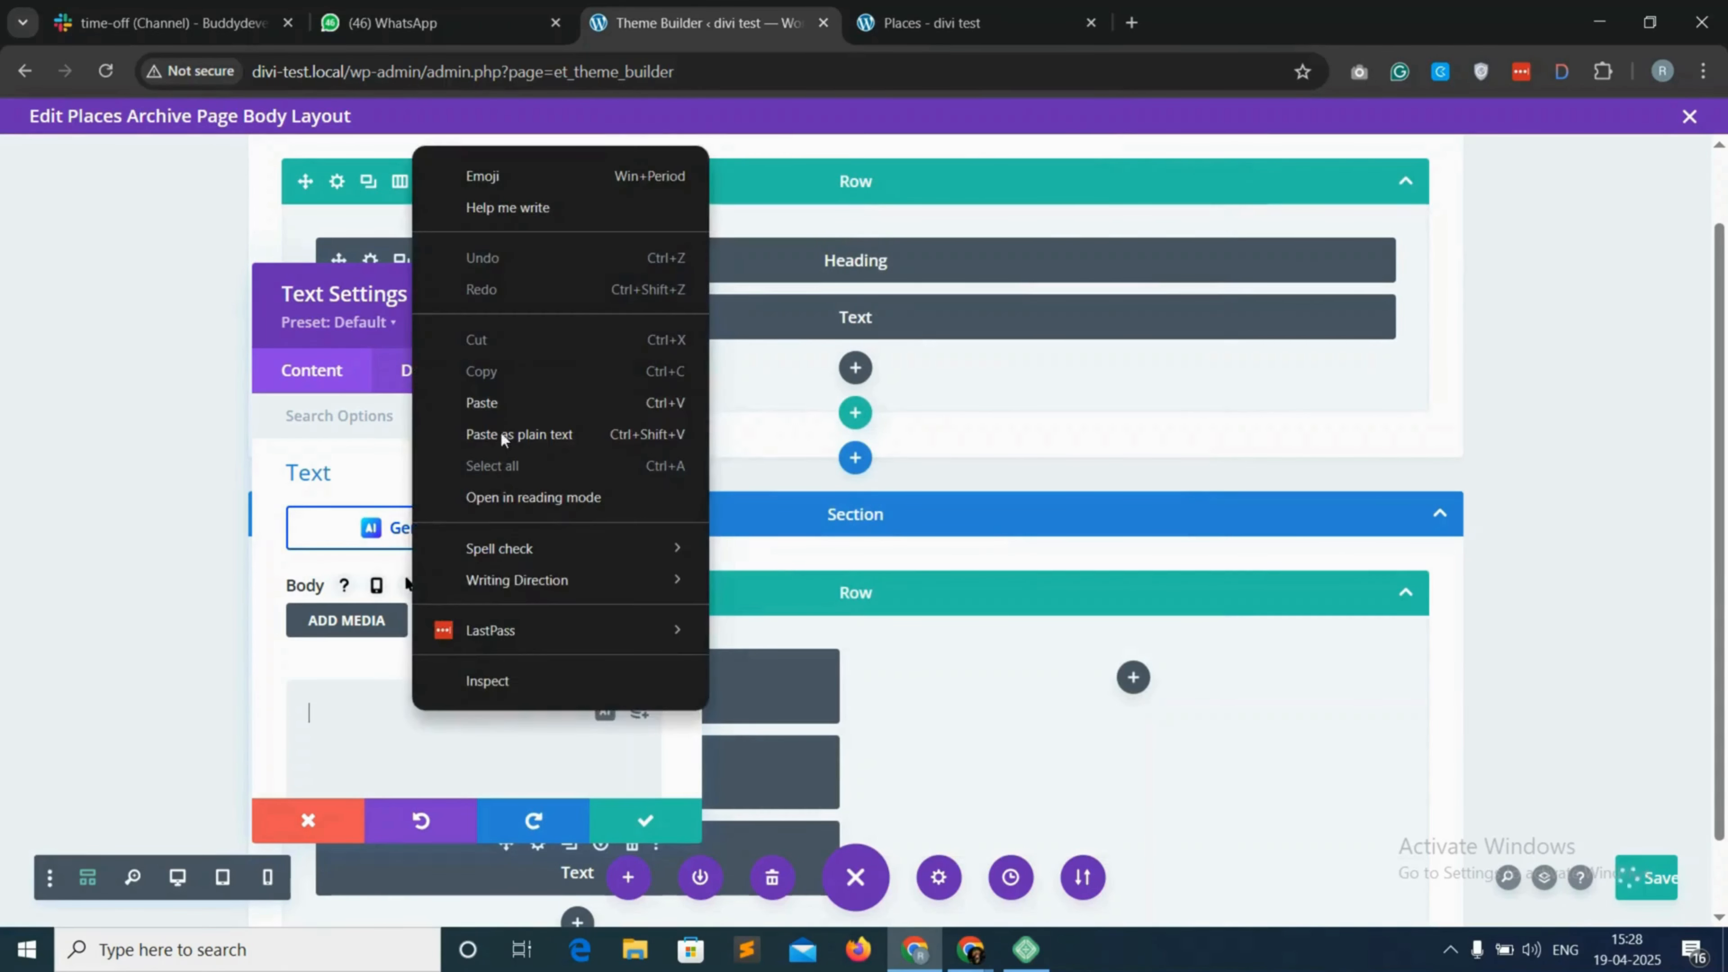
left_click(477, 403)
left_click(645, 821)
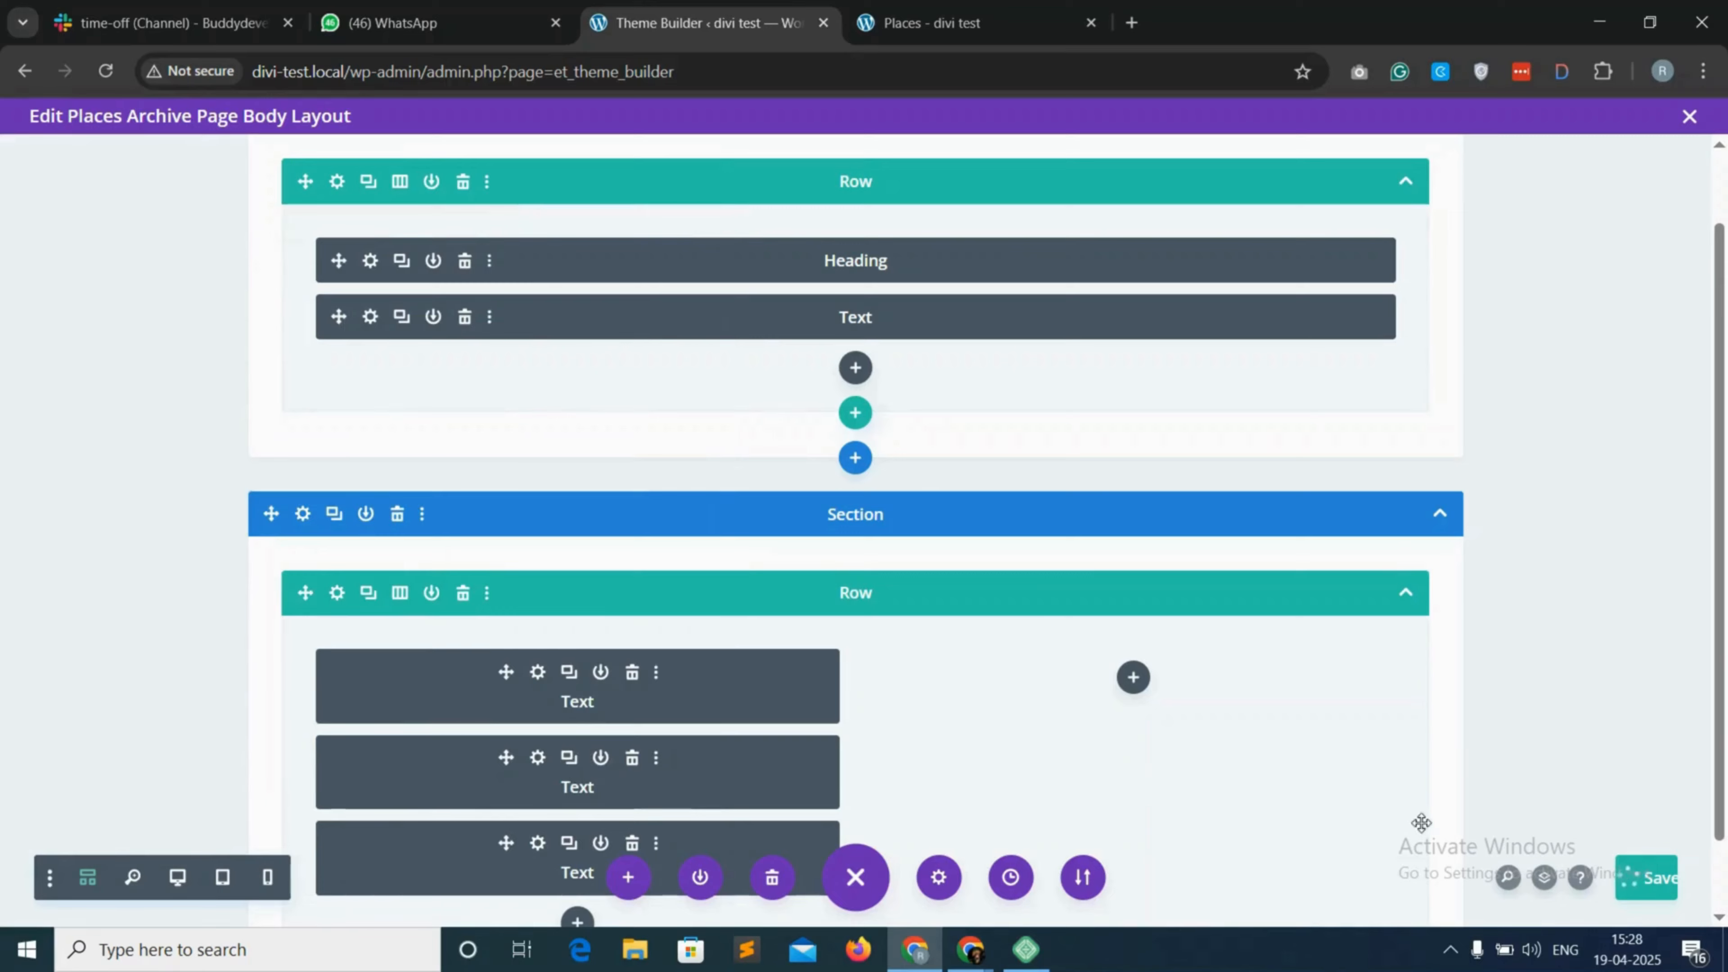
Save the body layout and reload the live Places page to check the row padding
scroll(1213, 739, "down", 1)
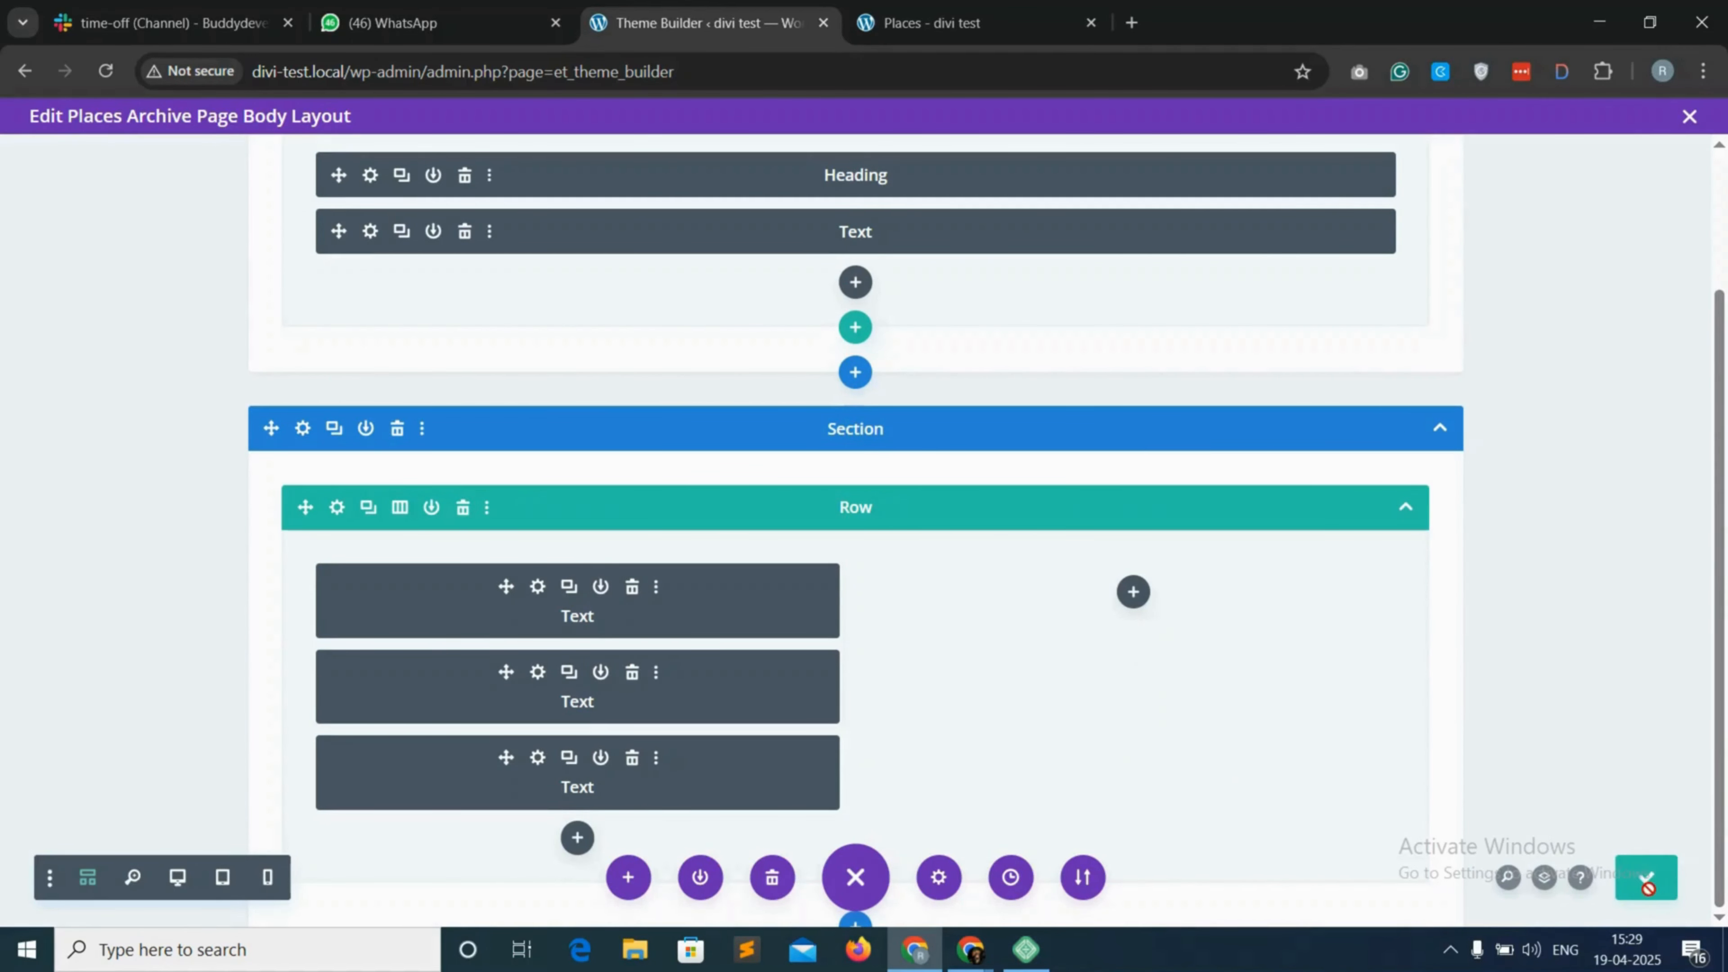
left_click(932, 23)
left_click(103, 70)
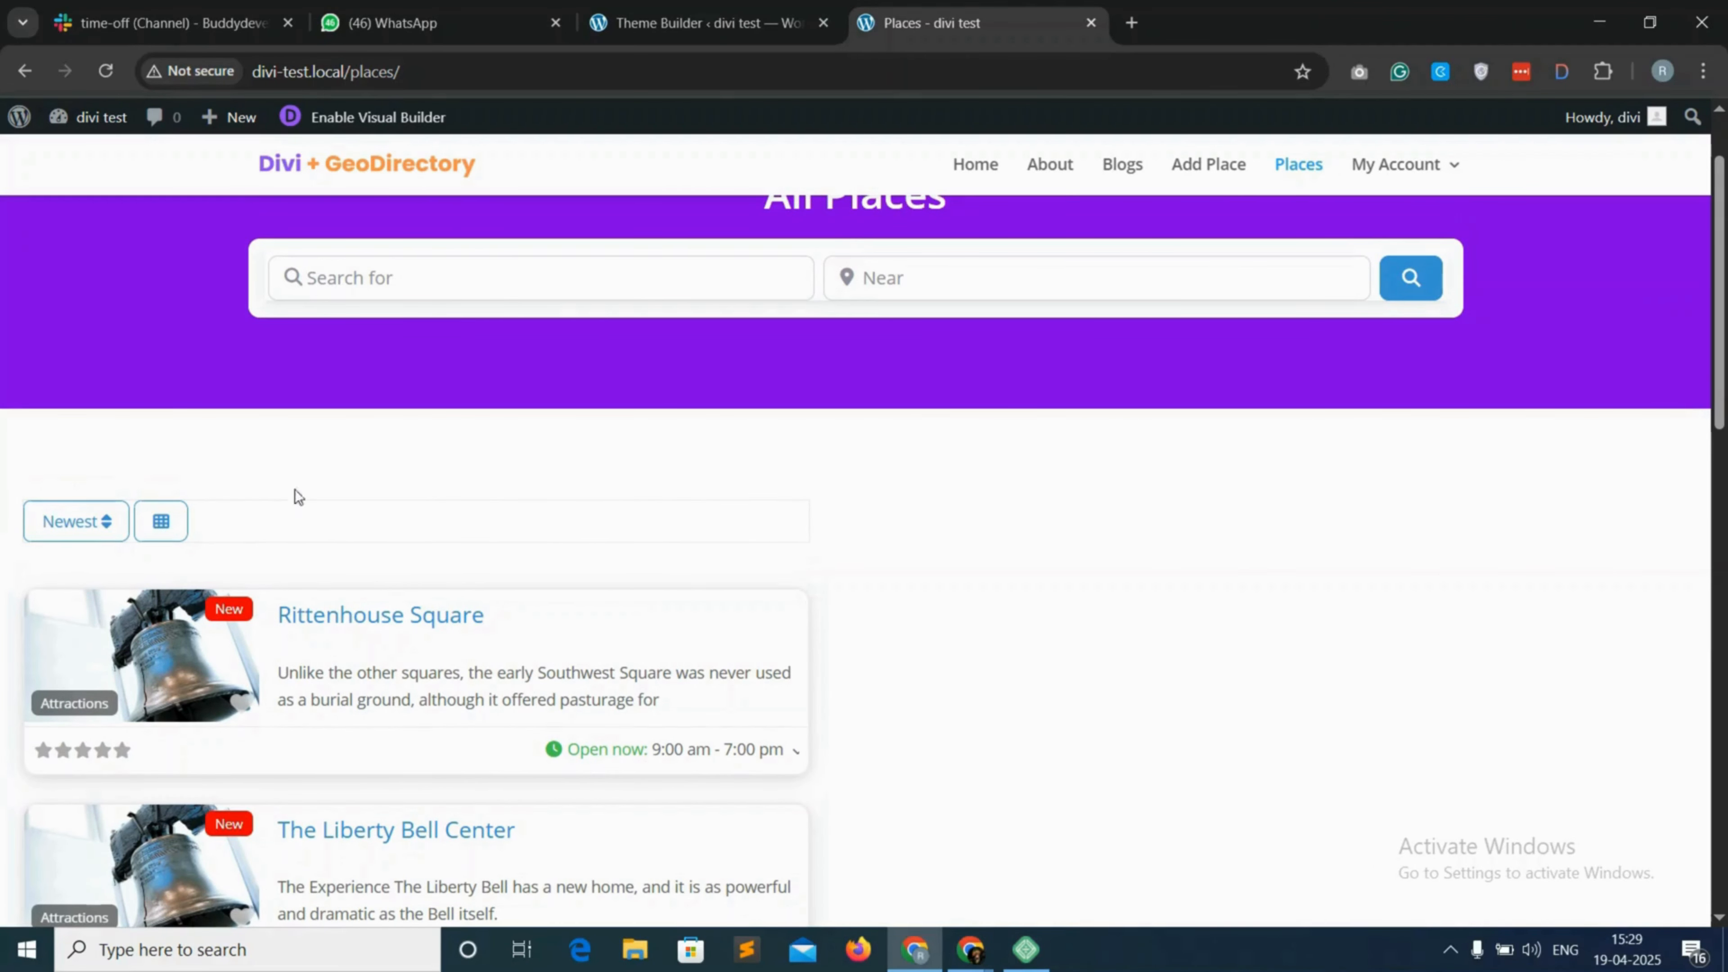
In the Theme Builder, change the gd_loop_actions shortcode's border_type to "none" and save the Text module
left_click(695, 9)
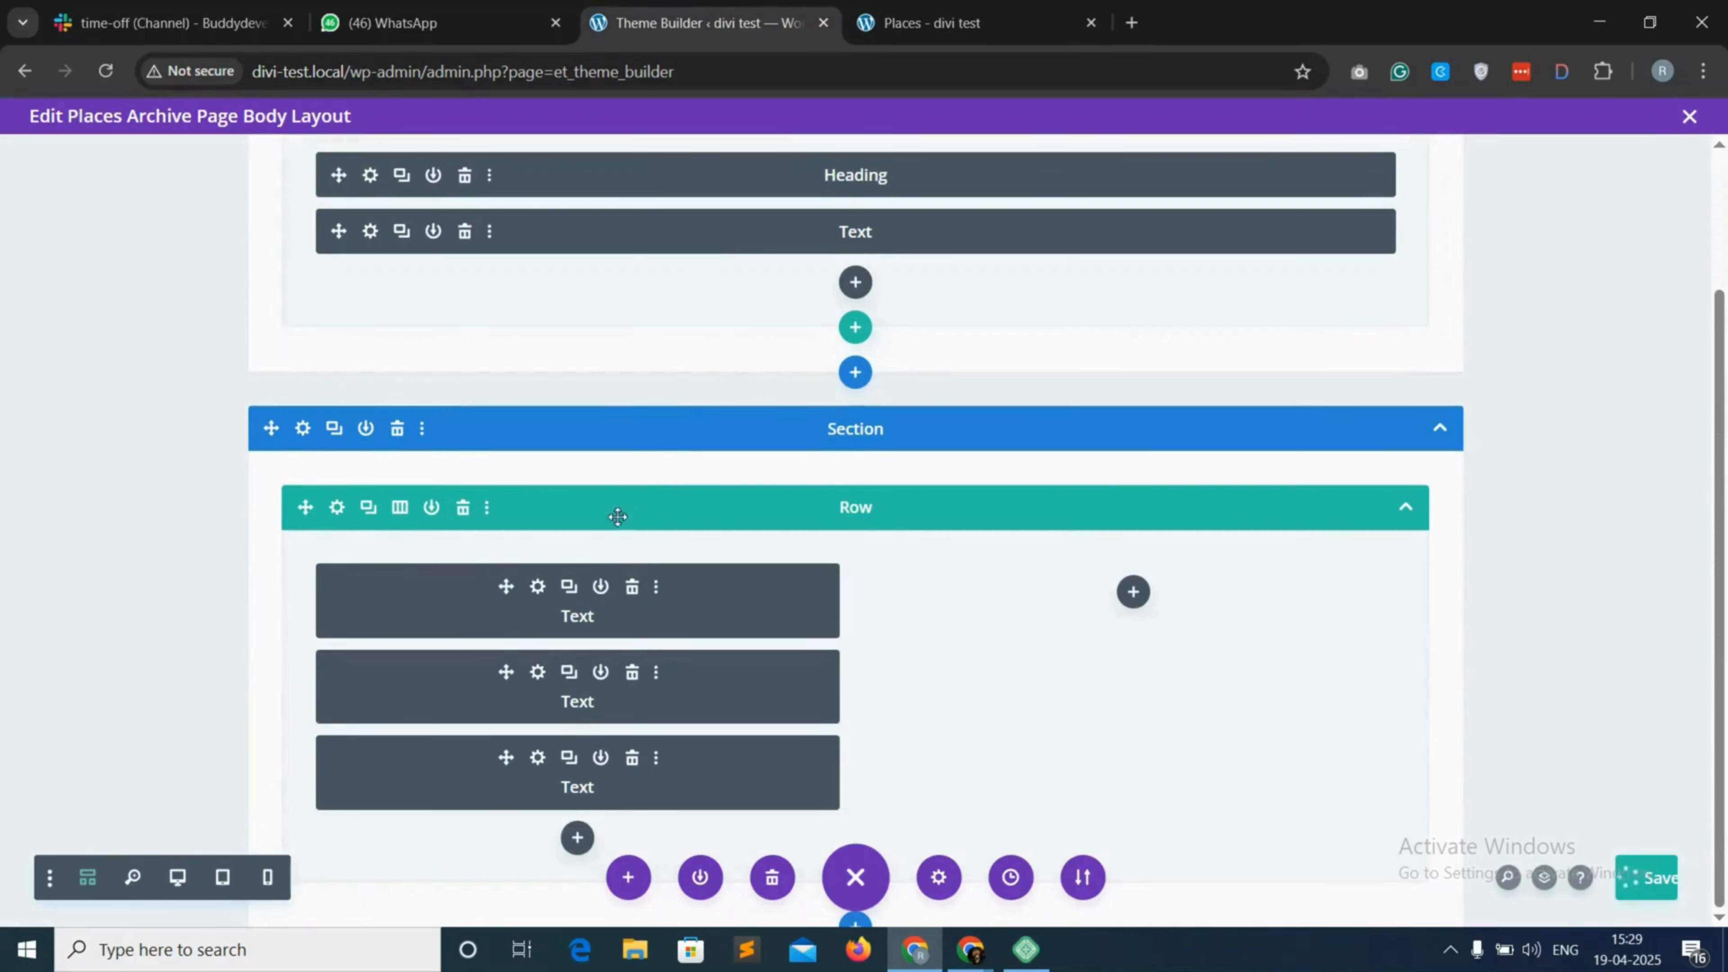
left_click(537, 588)
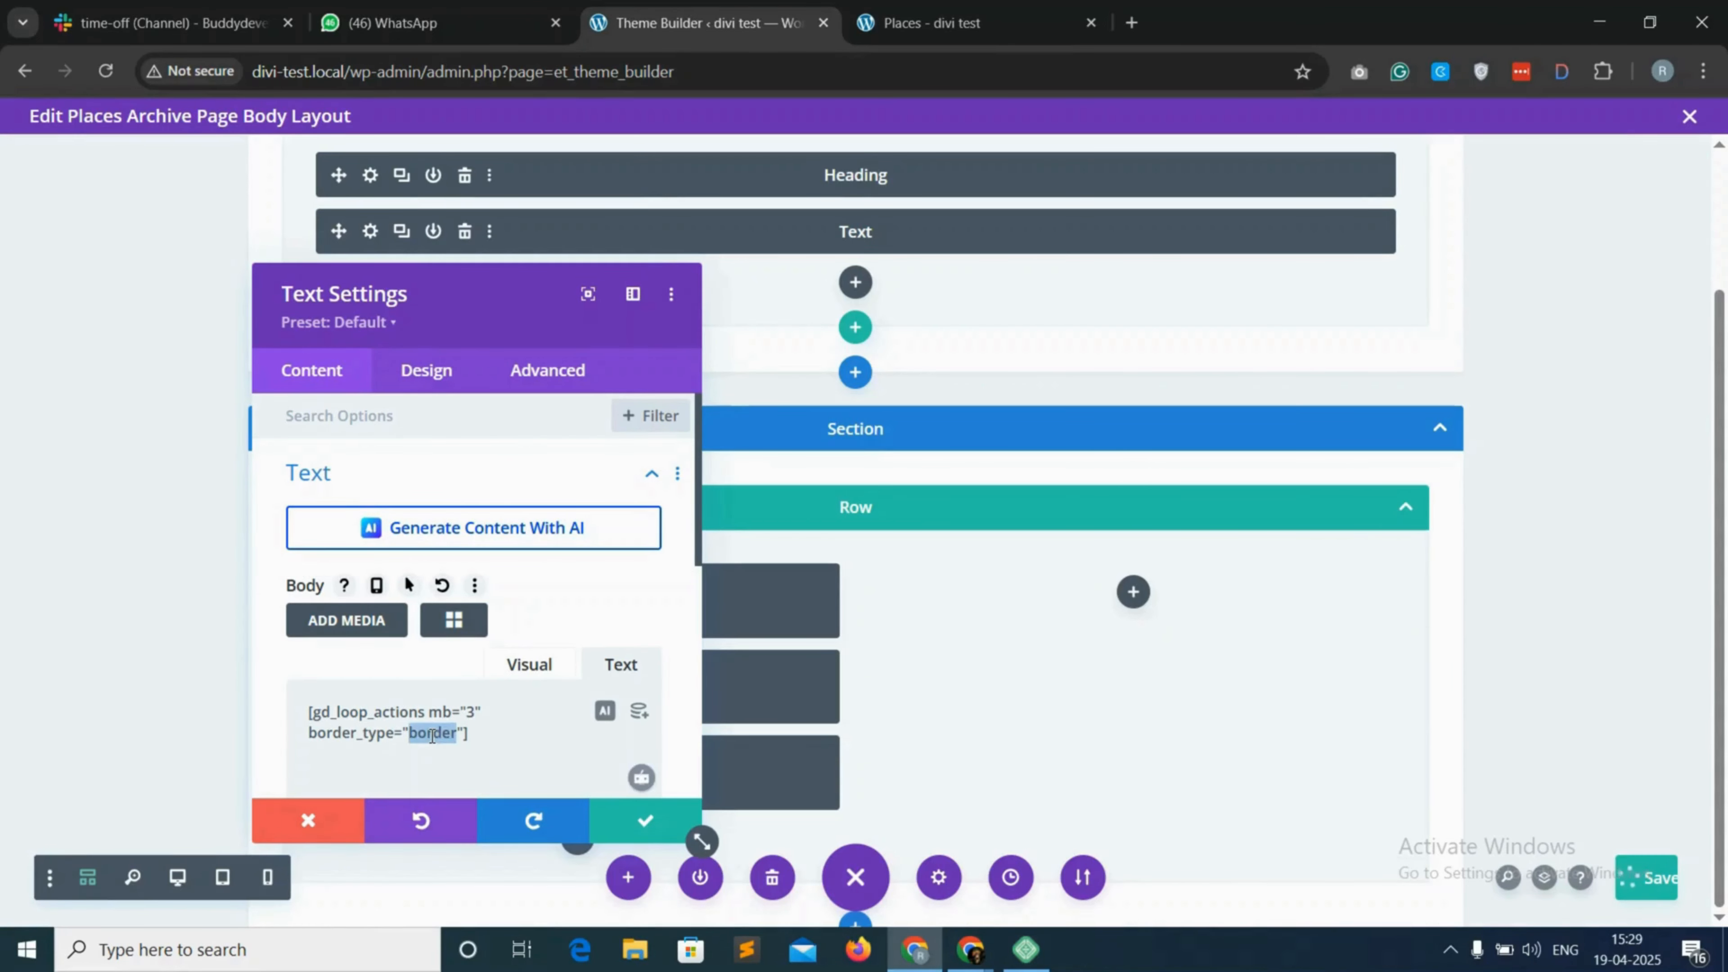
type("none")
left_click(639, 820)
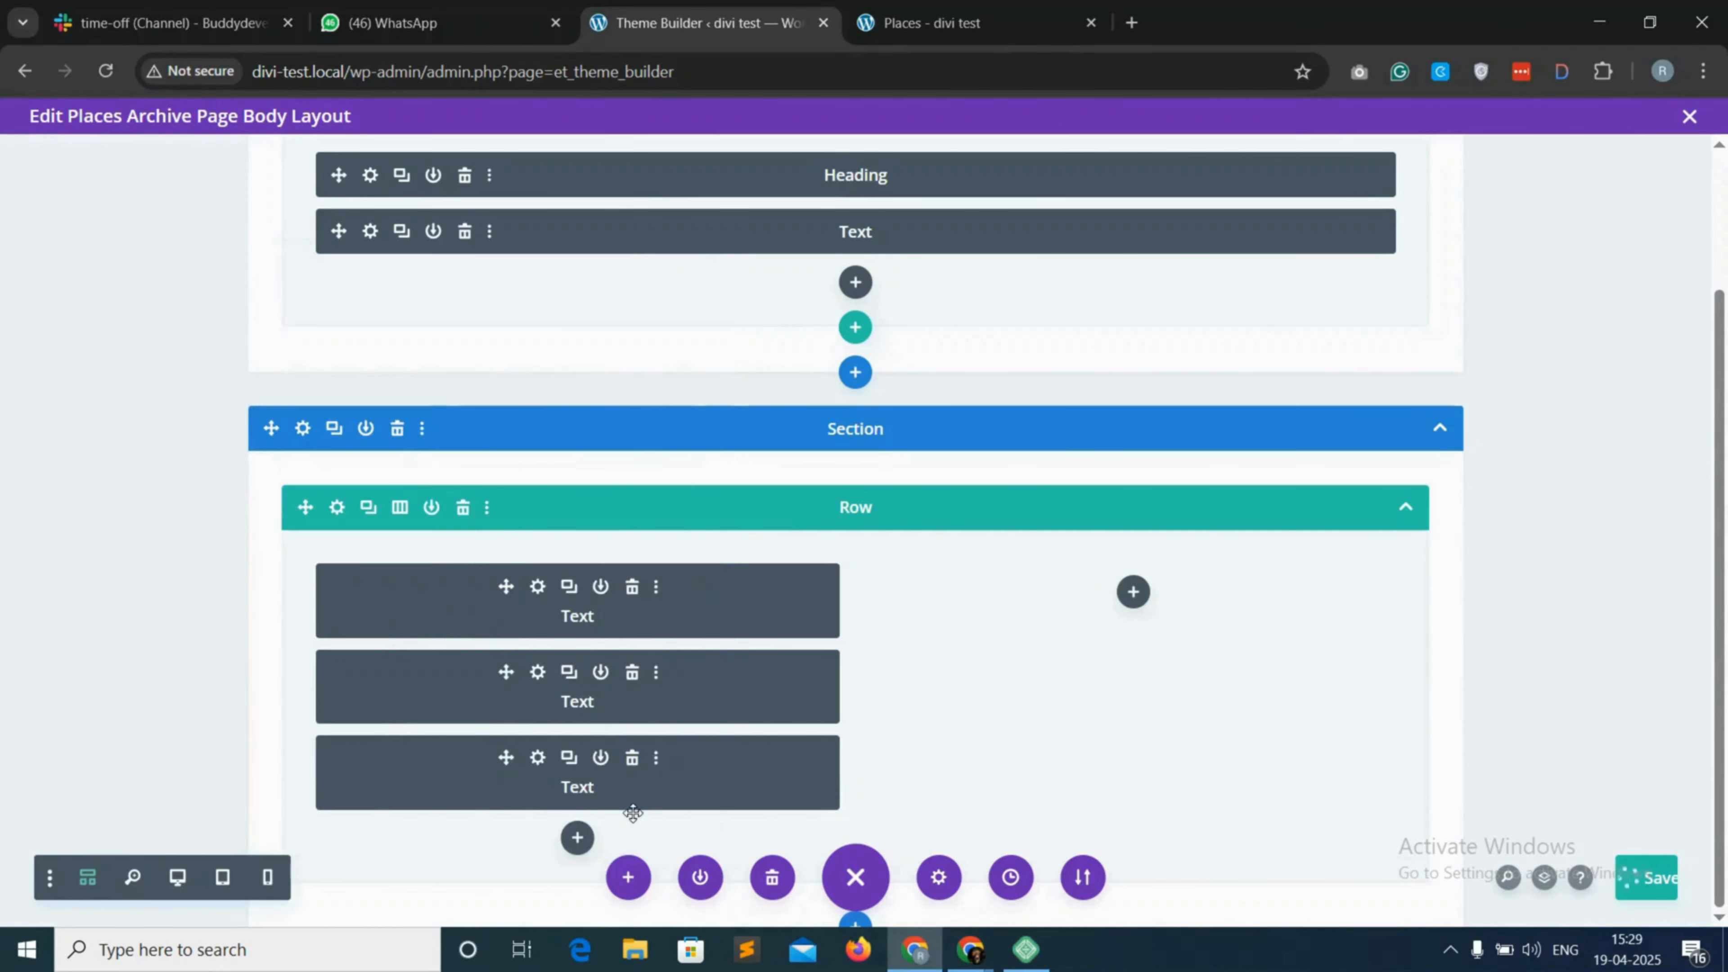
Add a Text module to the empty second column of the two-column row
left_click(1132, 596)
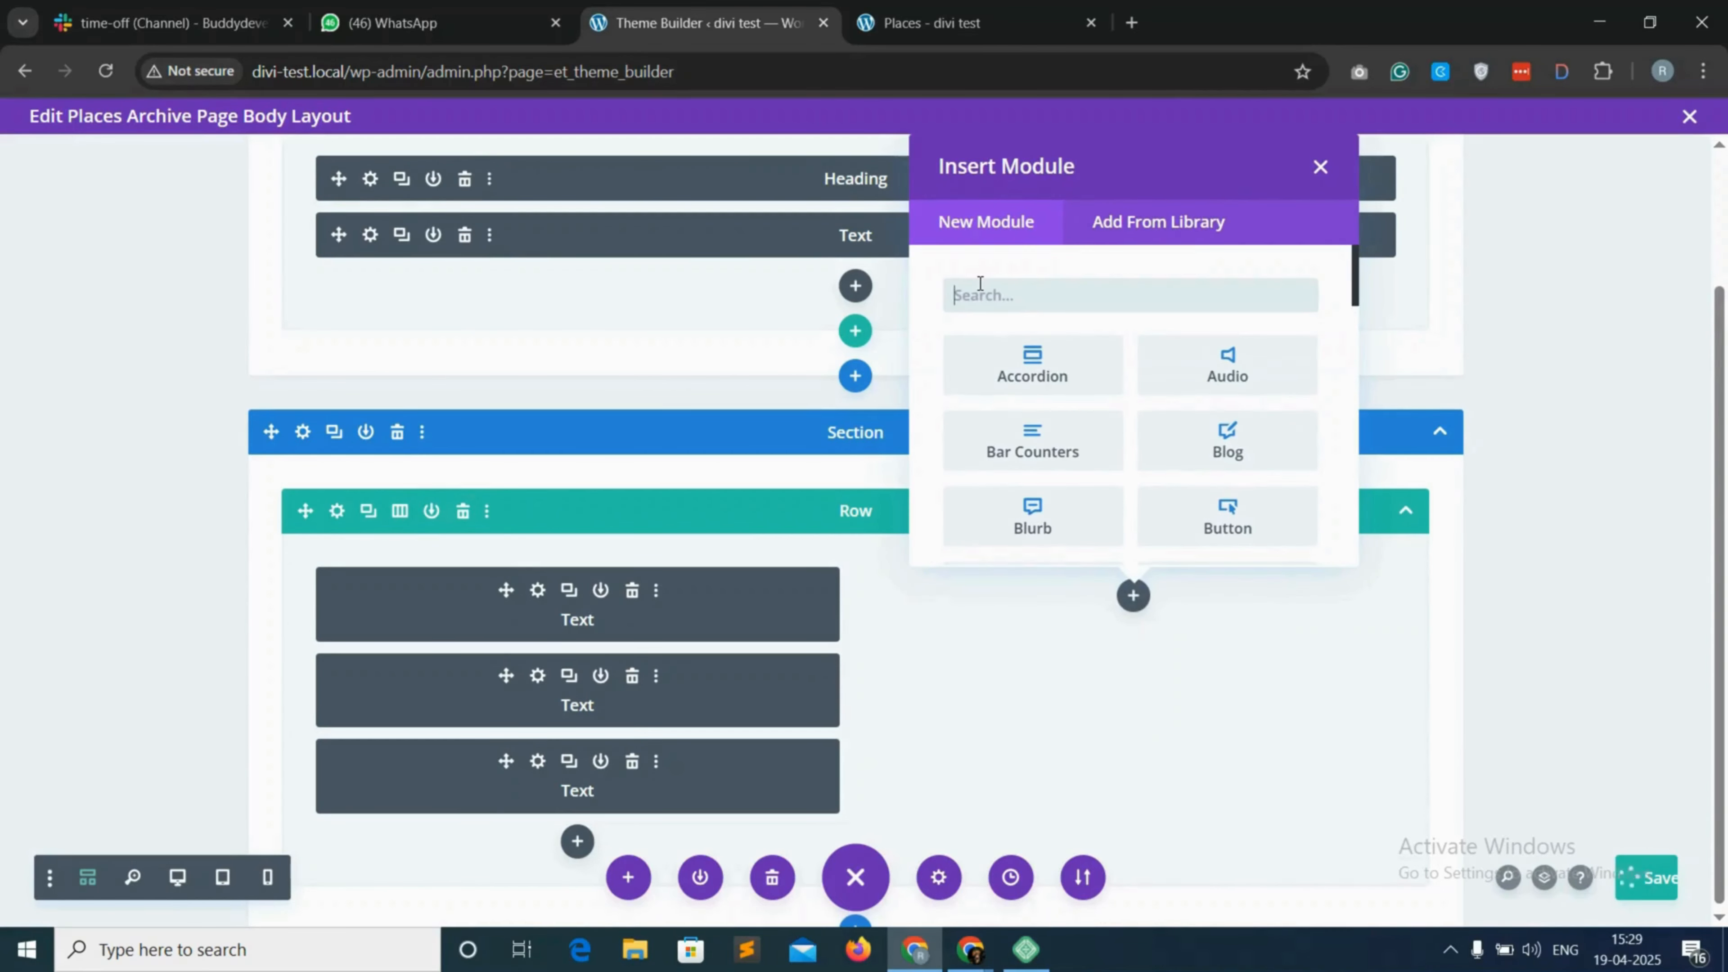
type("text")
left_click(1044, 383)
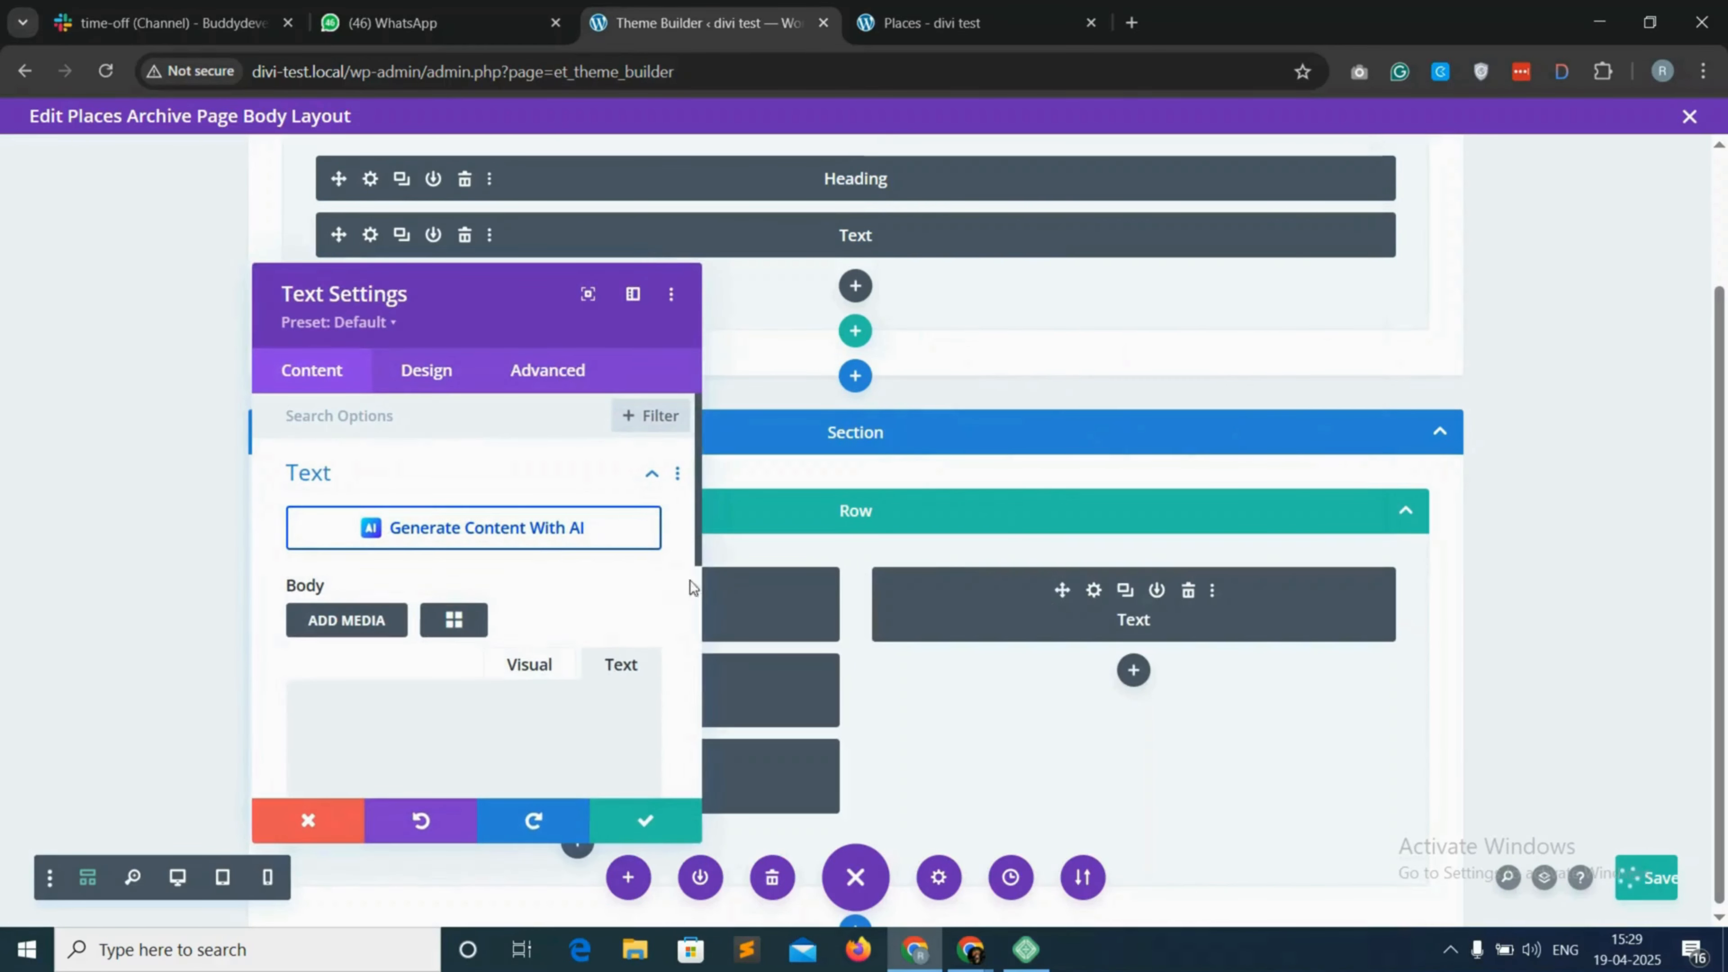
Insert a gd_map (GD > Map) shortcode in the new Text module's shortcode builder and set the map height to 100vh
left_click(454, 619)
left_click(753, 252)
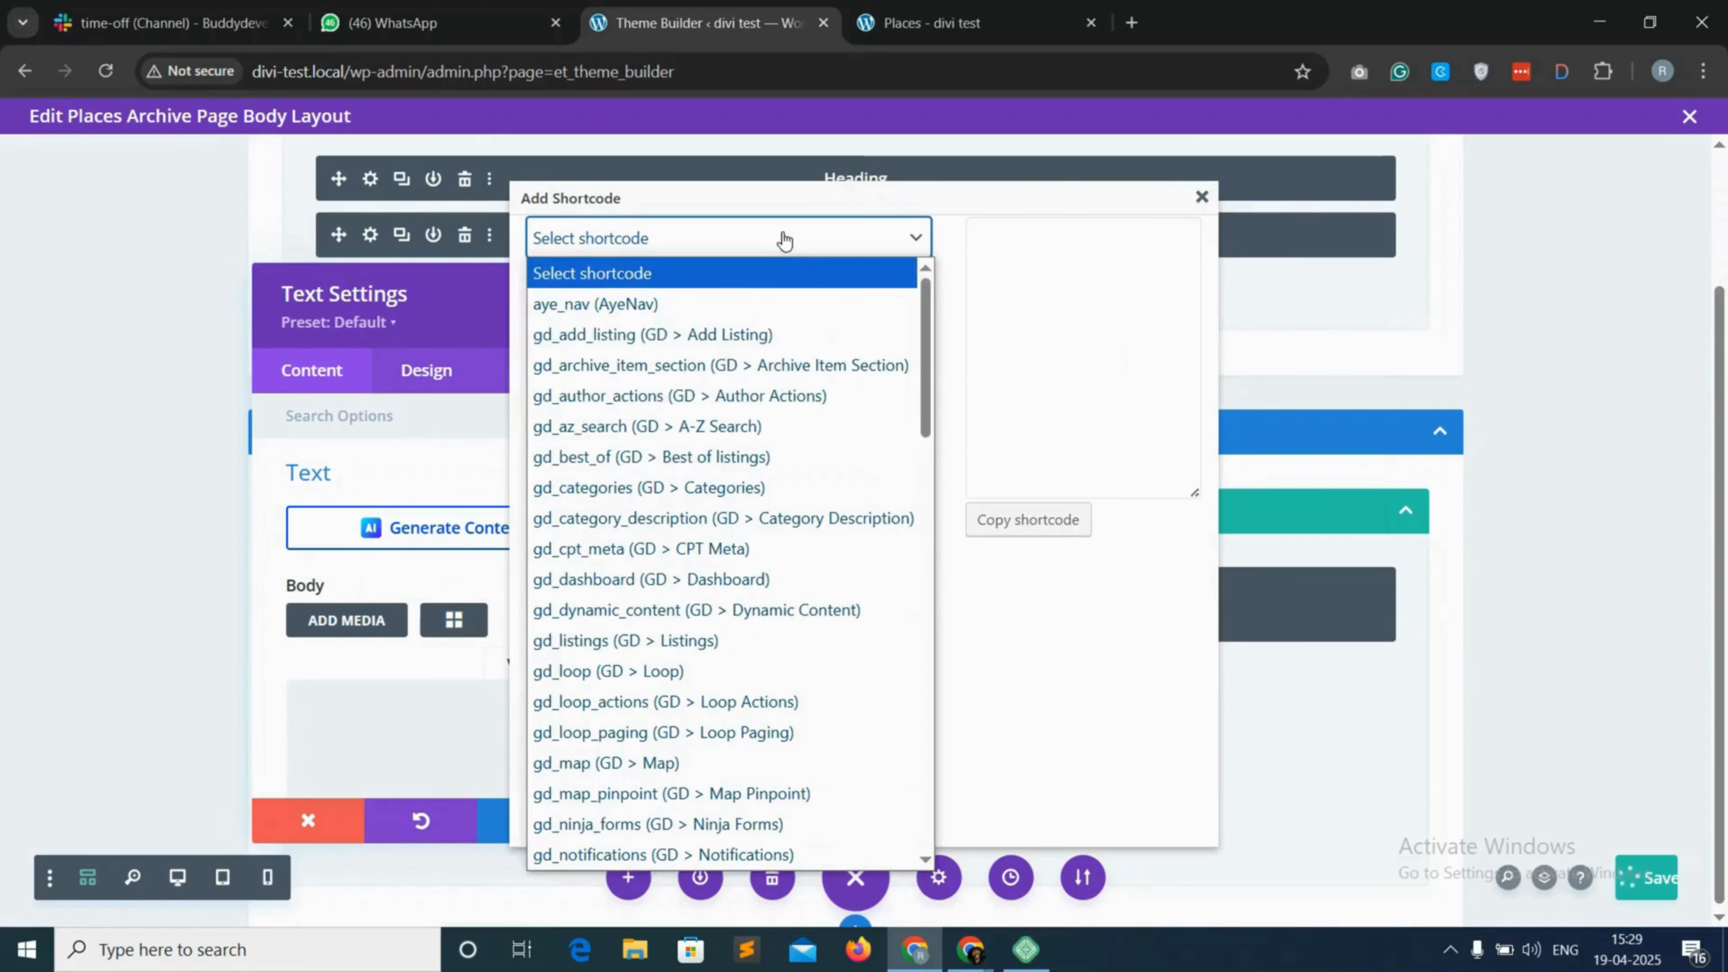
scroll(667, 719, "down", 1)
left_click(650, 711)
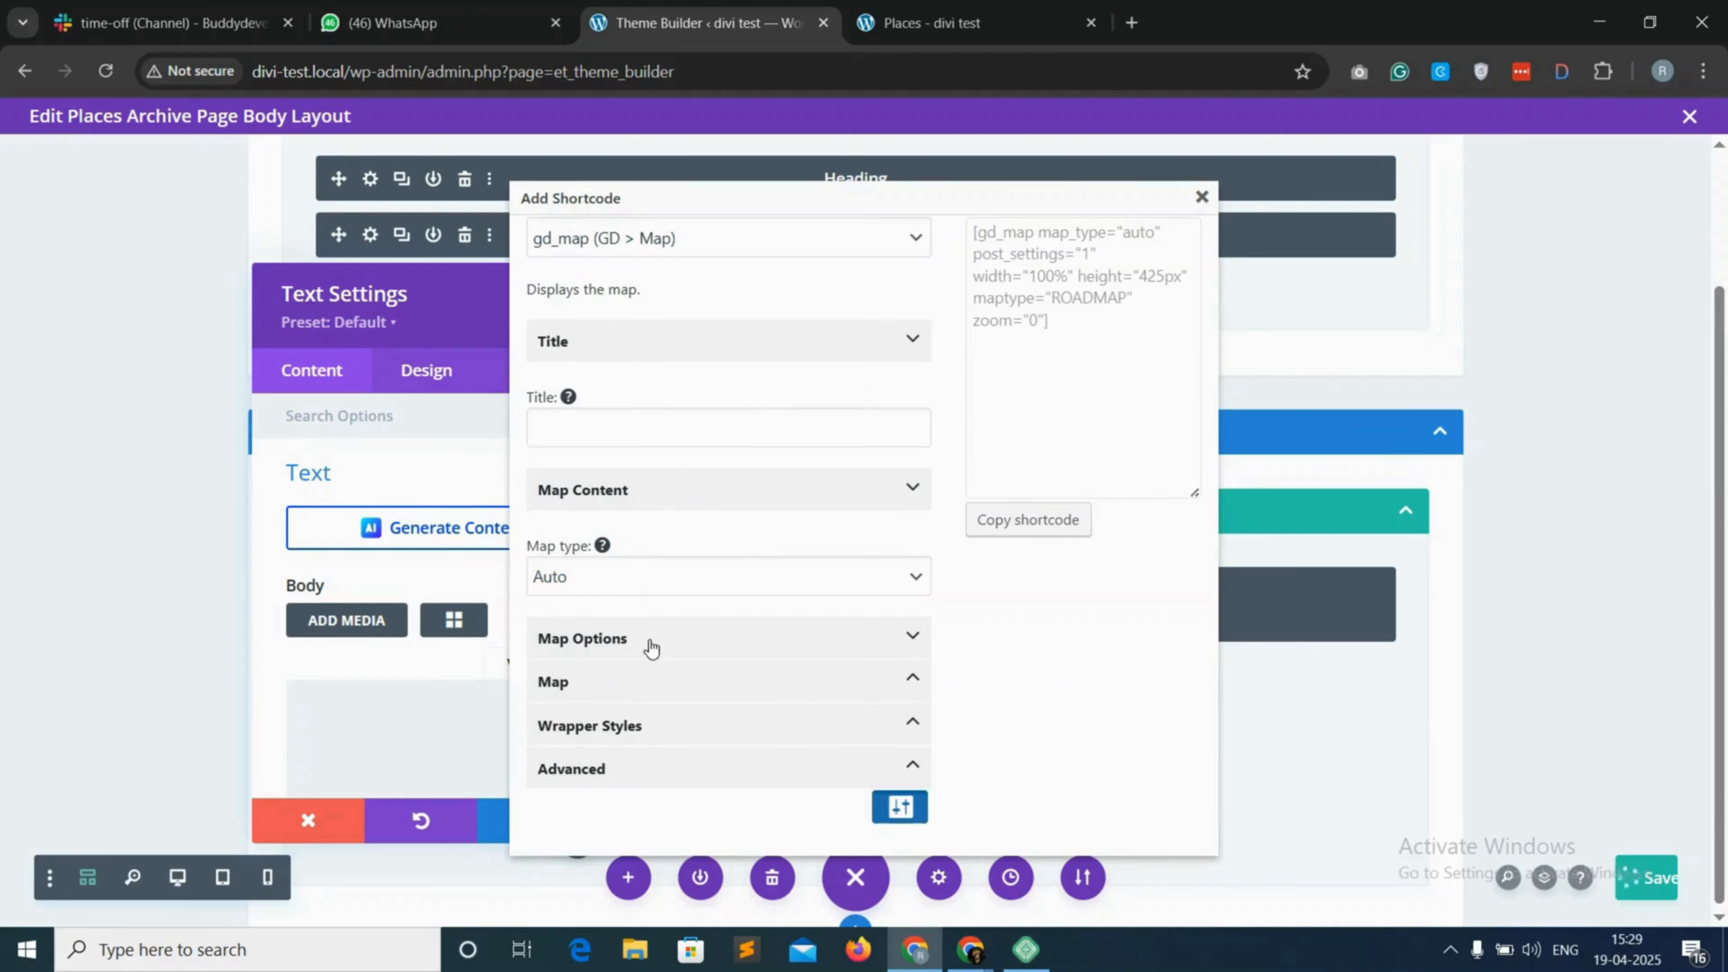
left_click(659, 678)
scroll(644, 680, "down", 3)
left_click(570, 678)
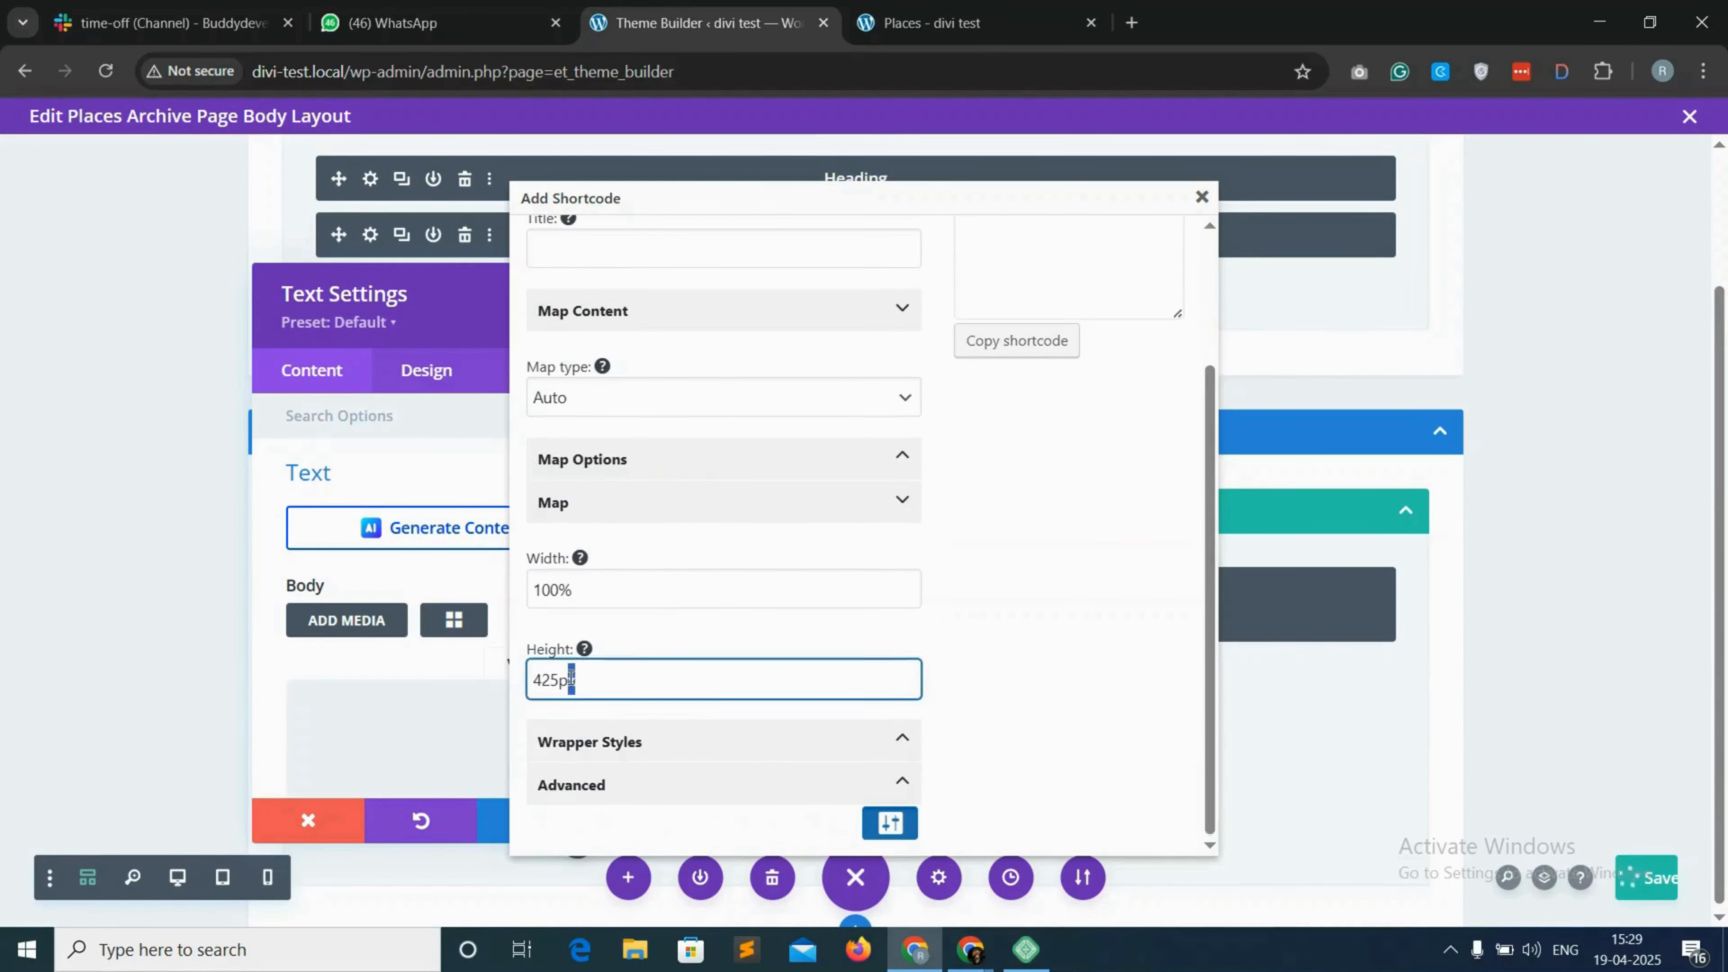
double_click(570, 677)
type("100vh")
Review the map's wrapper styles, copy the gd_map shortcode, paste it into the Text module's body and save the module
left_click(694, 757)
scroll(675, 717, "down", 6)
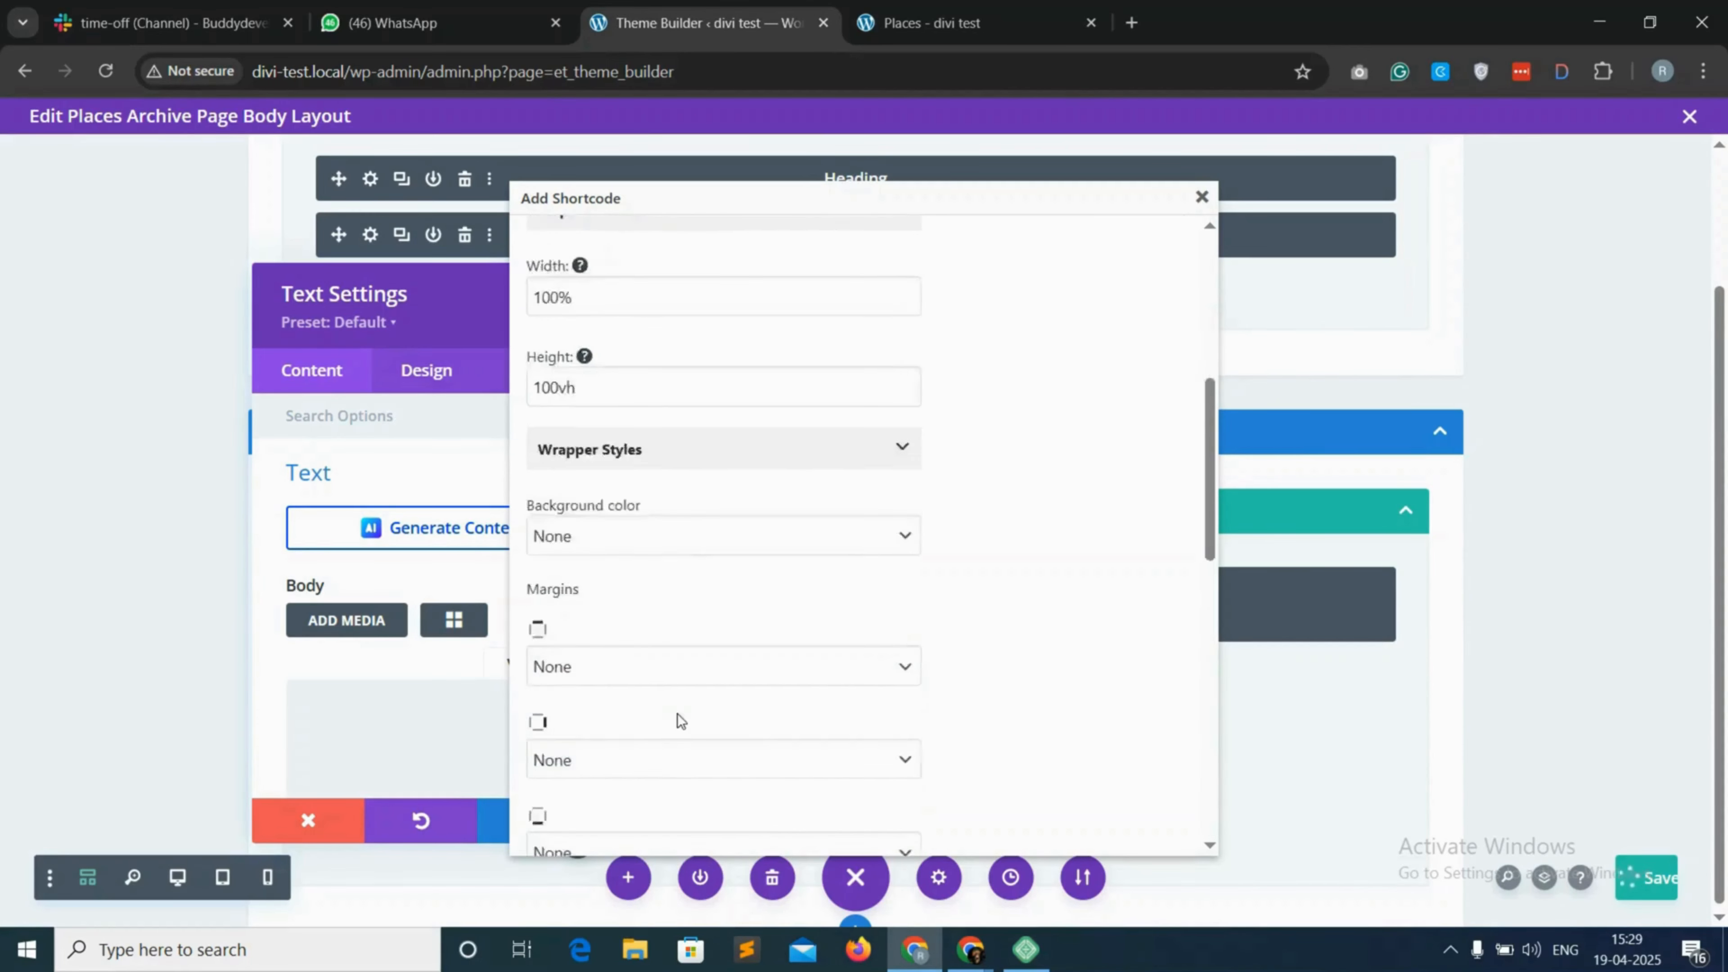
scroll(726, 665, "down", 3)
scroll(749, 681, "down", 3)
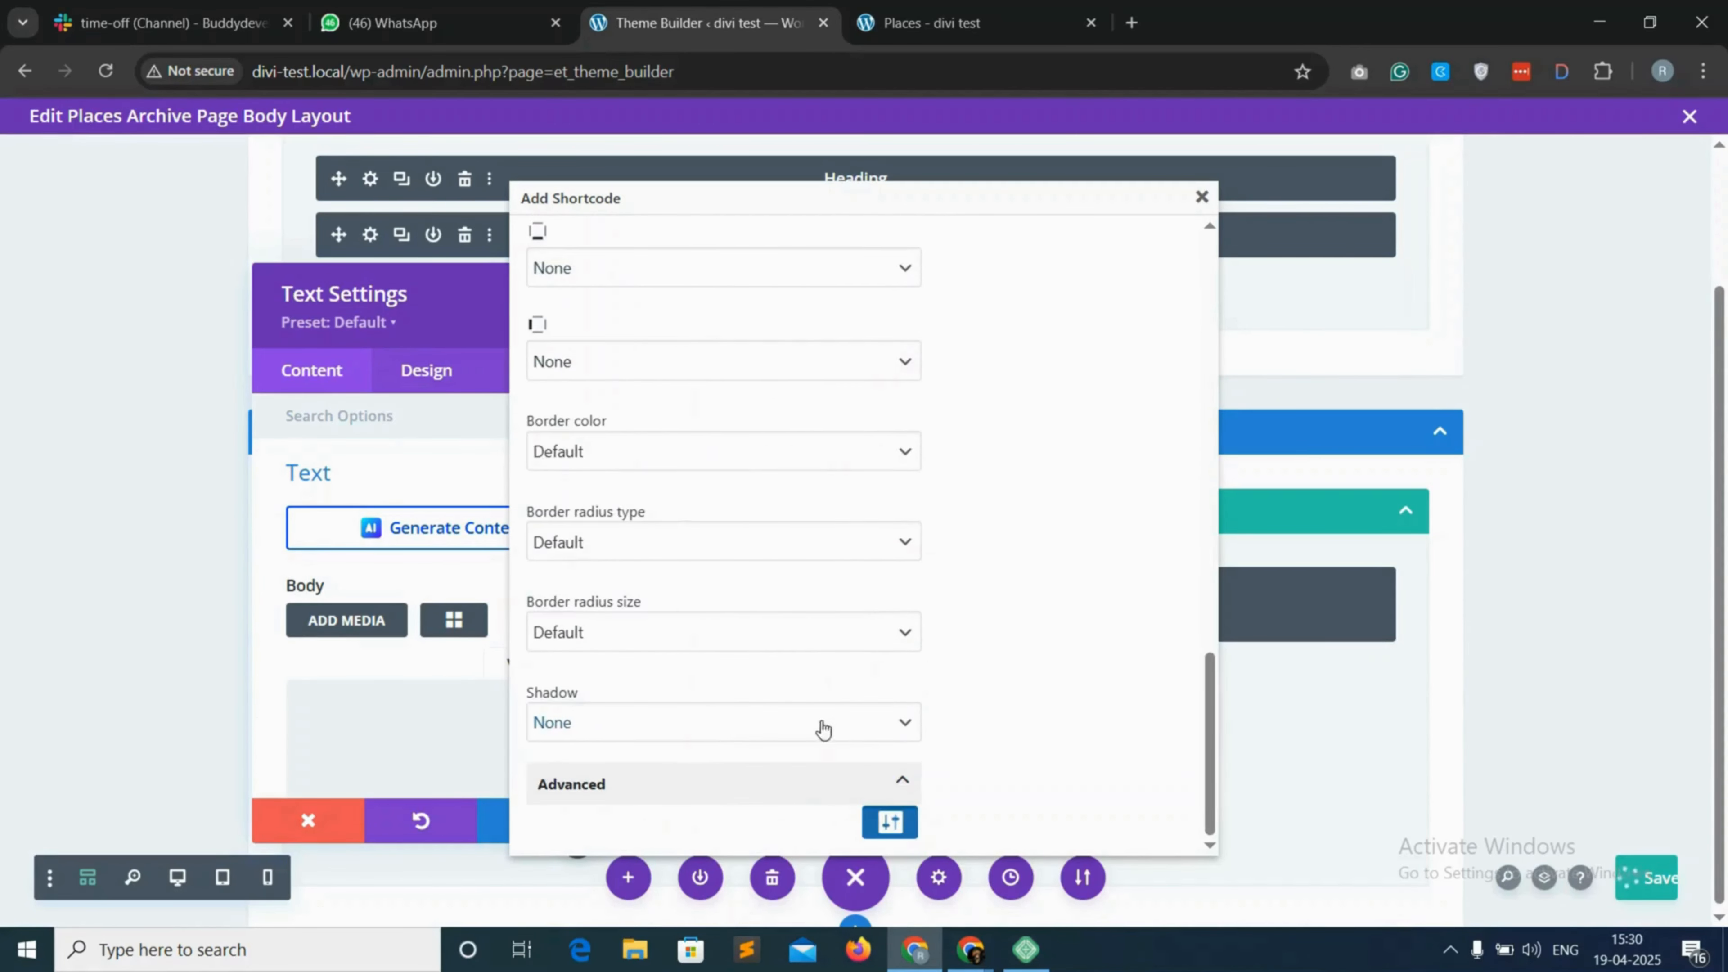
scroll(891, 676, "up", 15)
left_click(1017, 520)
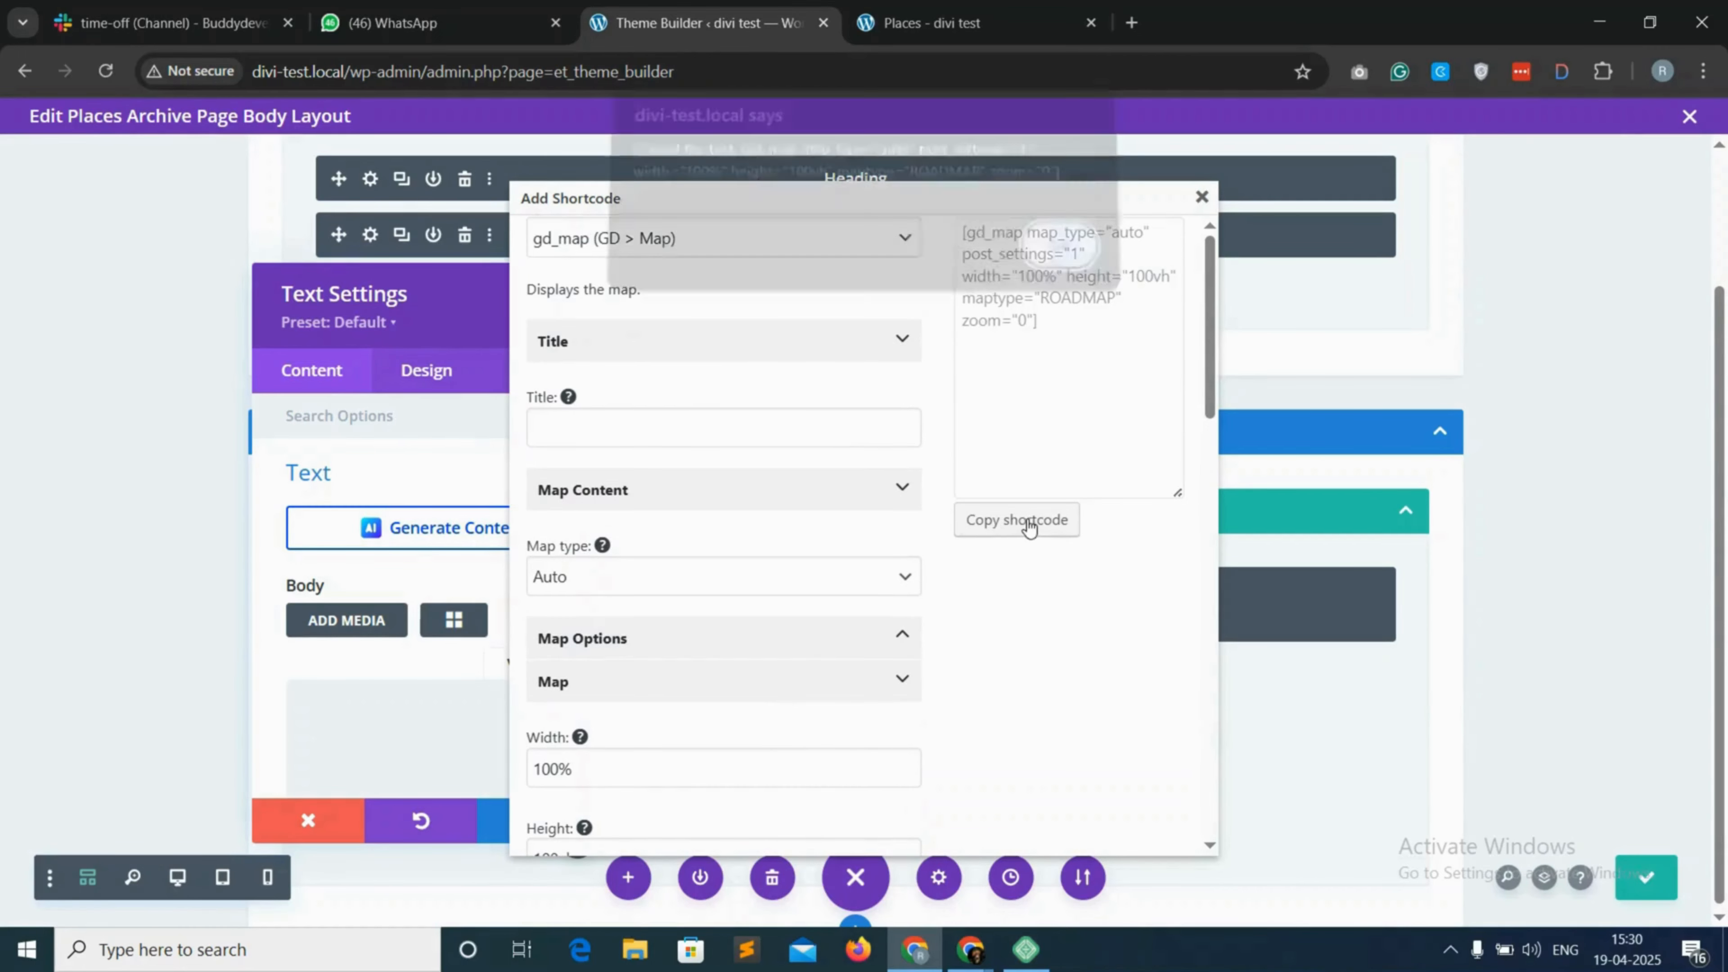
left_click(1062, 258)
left_click(1202, 196)
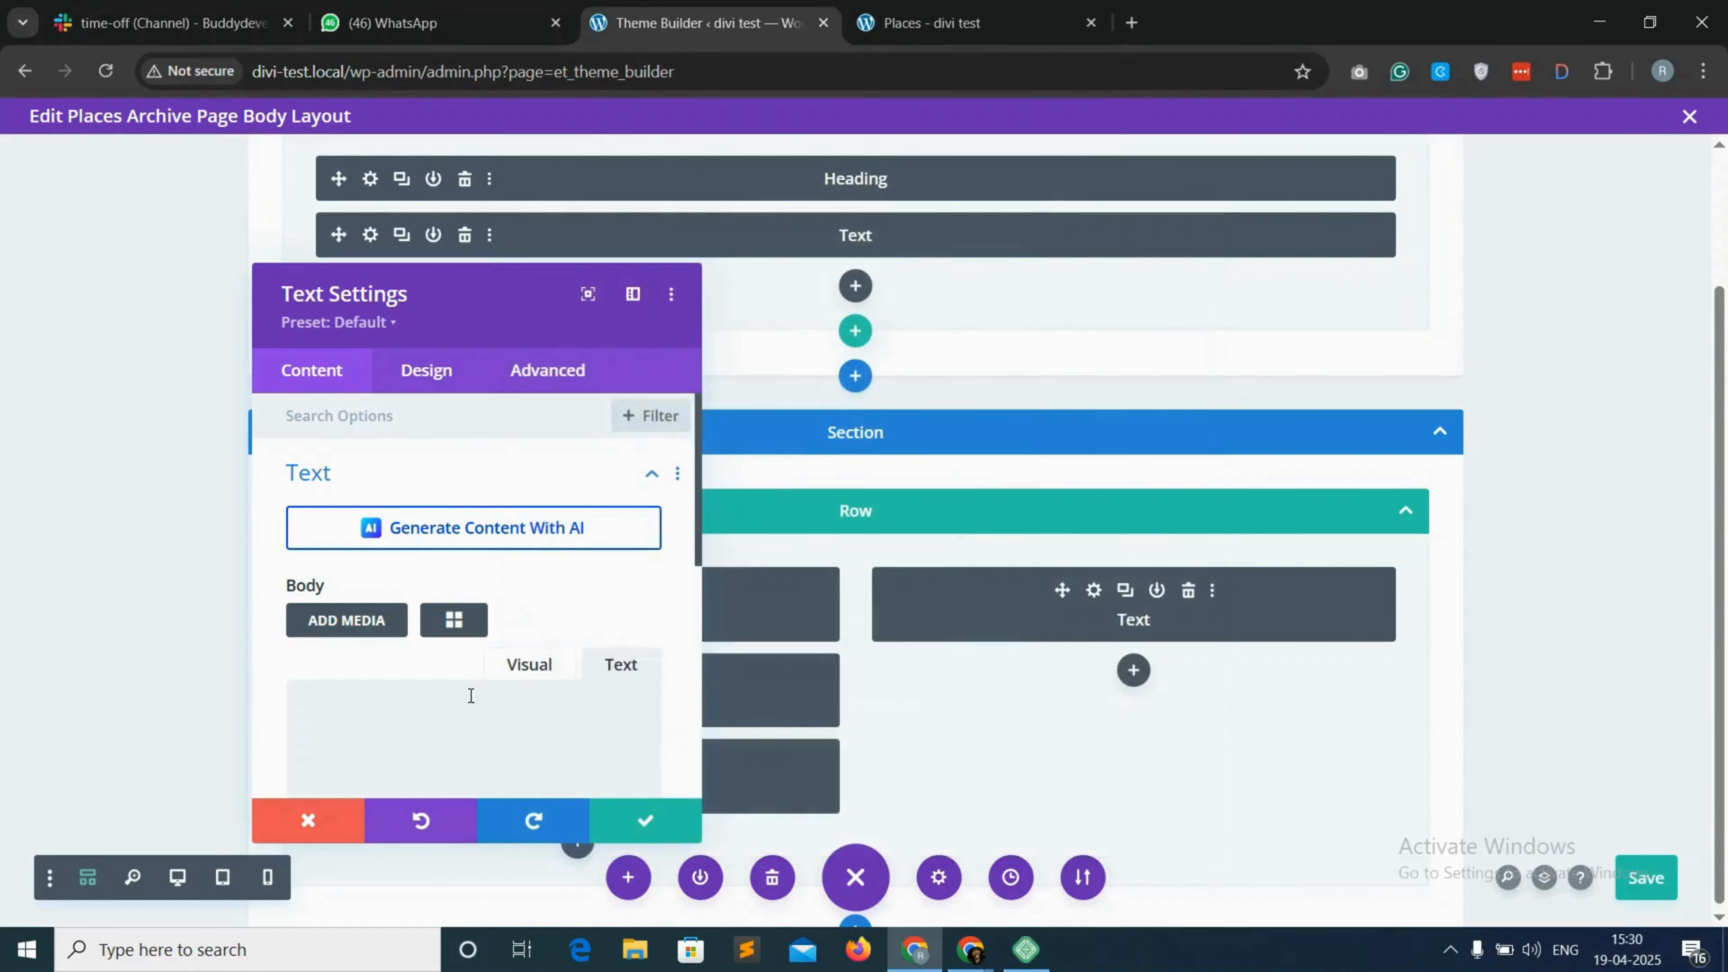
right_click(408, 691)
left_click(471, 394)
left_click(662, 809)
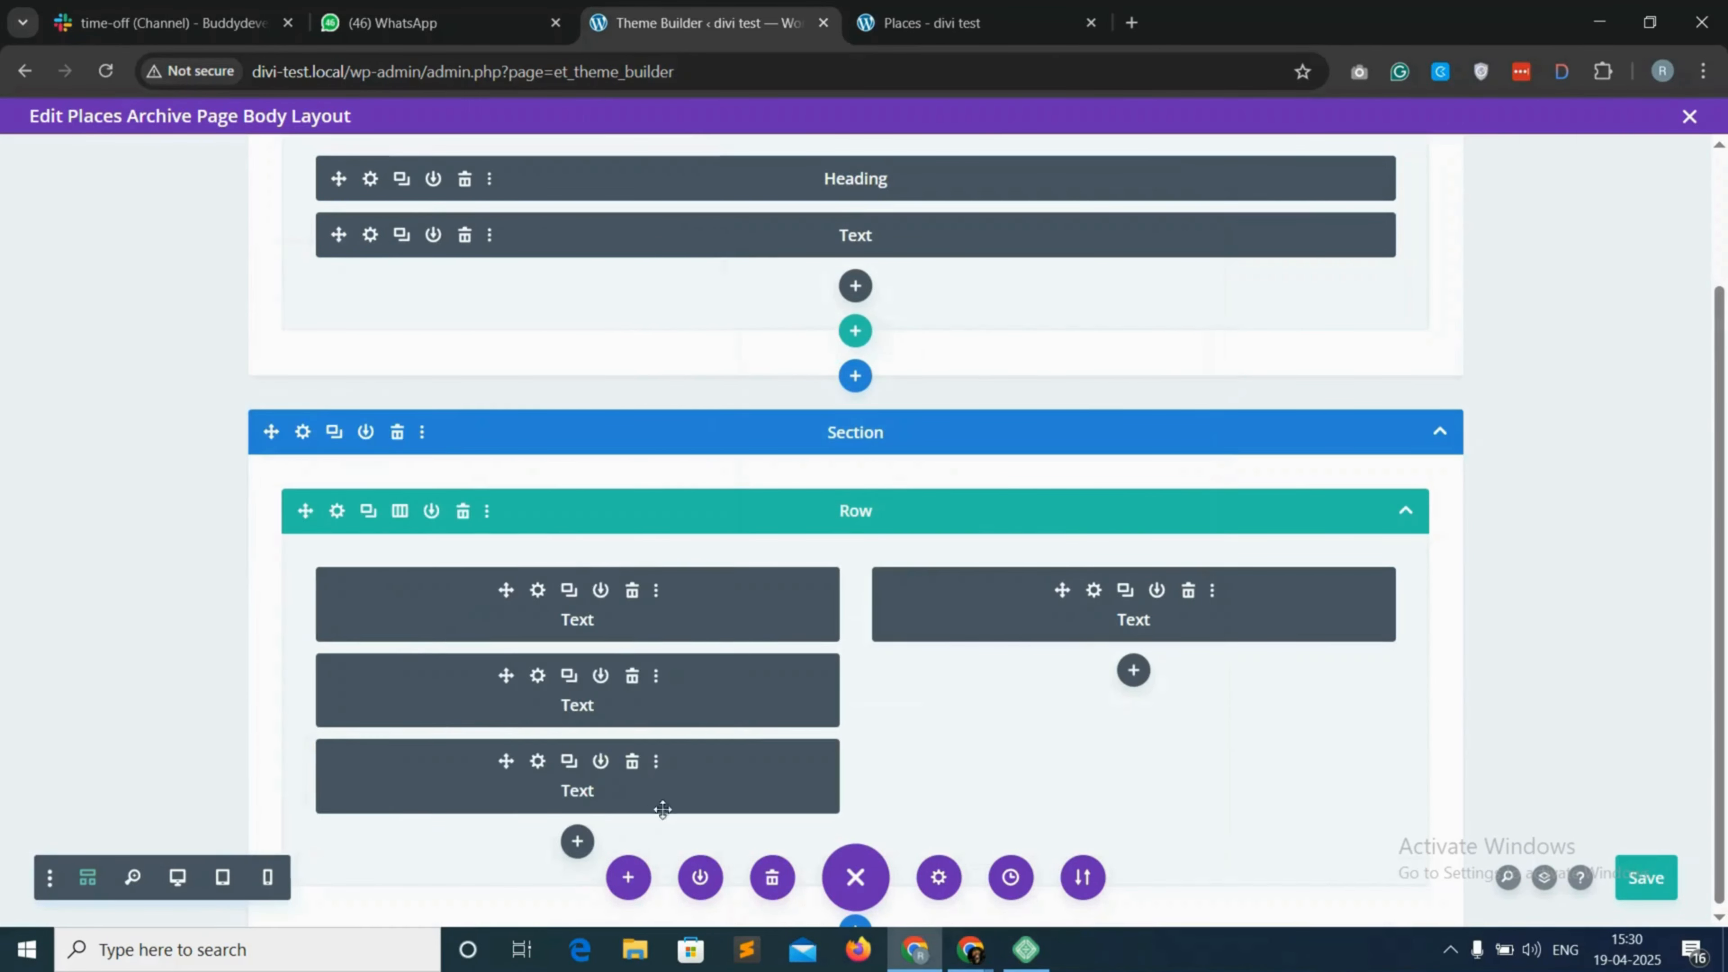
Save the body layout and check the map beside the listings on the live Places page
left_click(1653, 875)
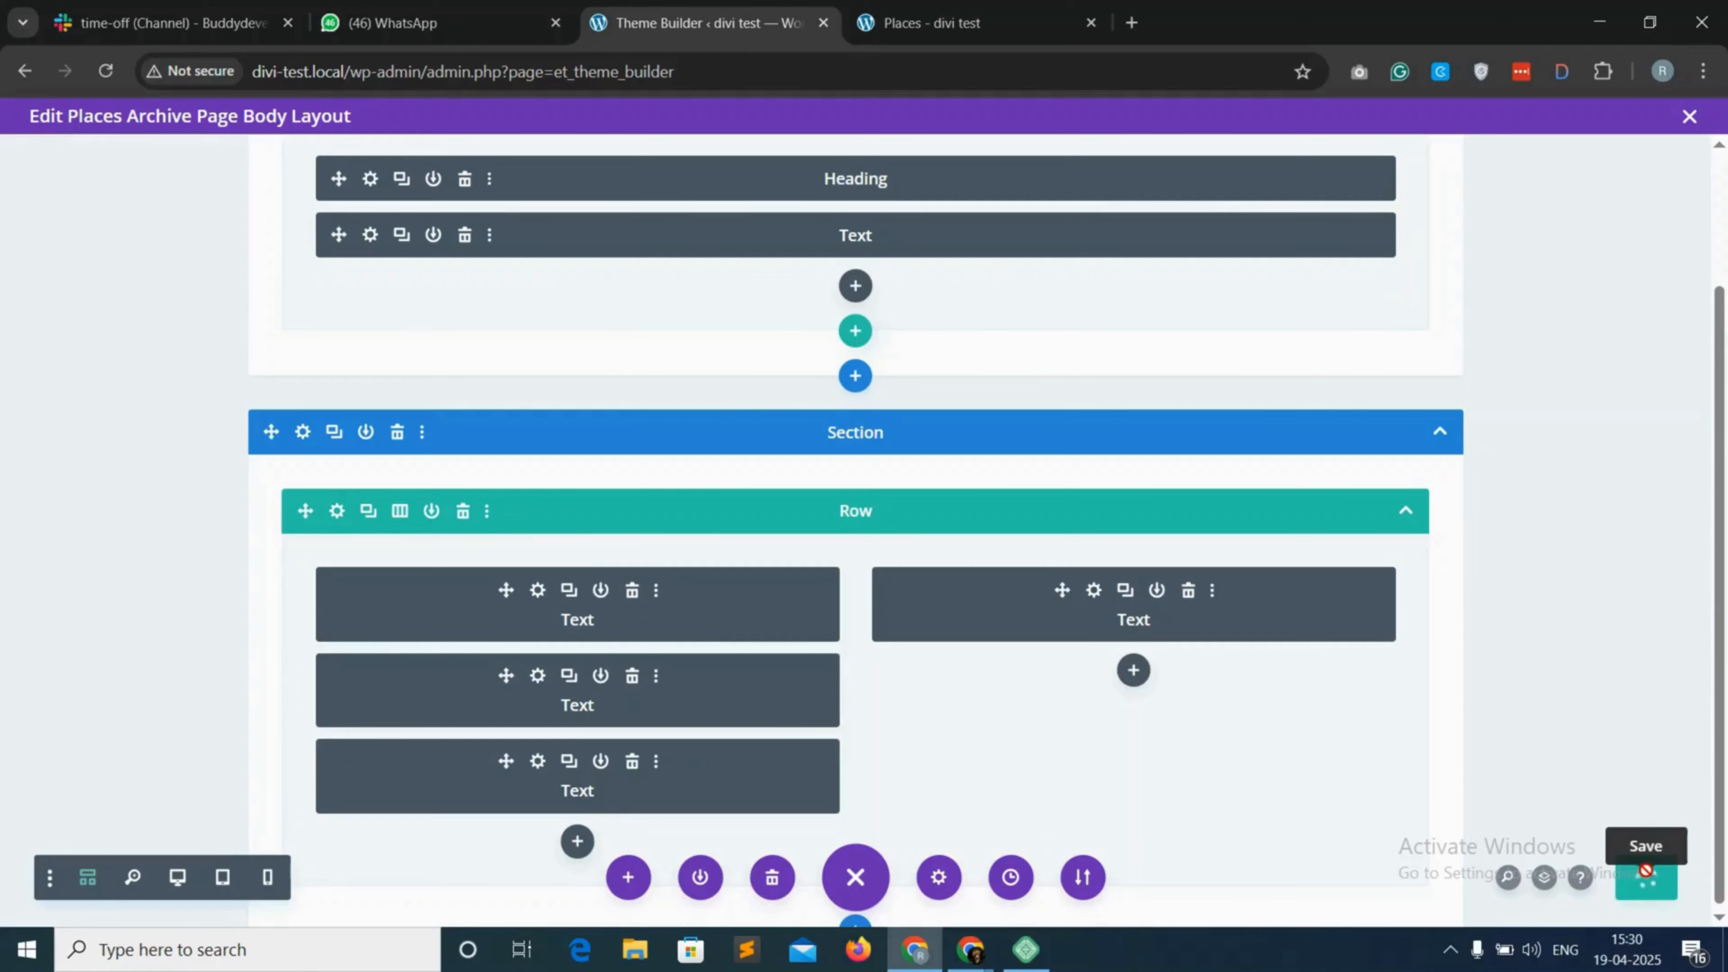
left_click(932, 22)
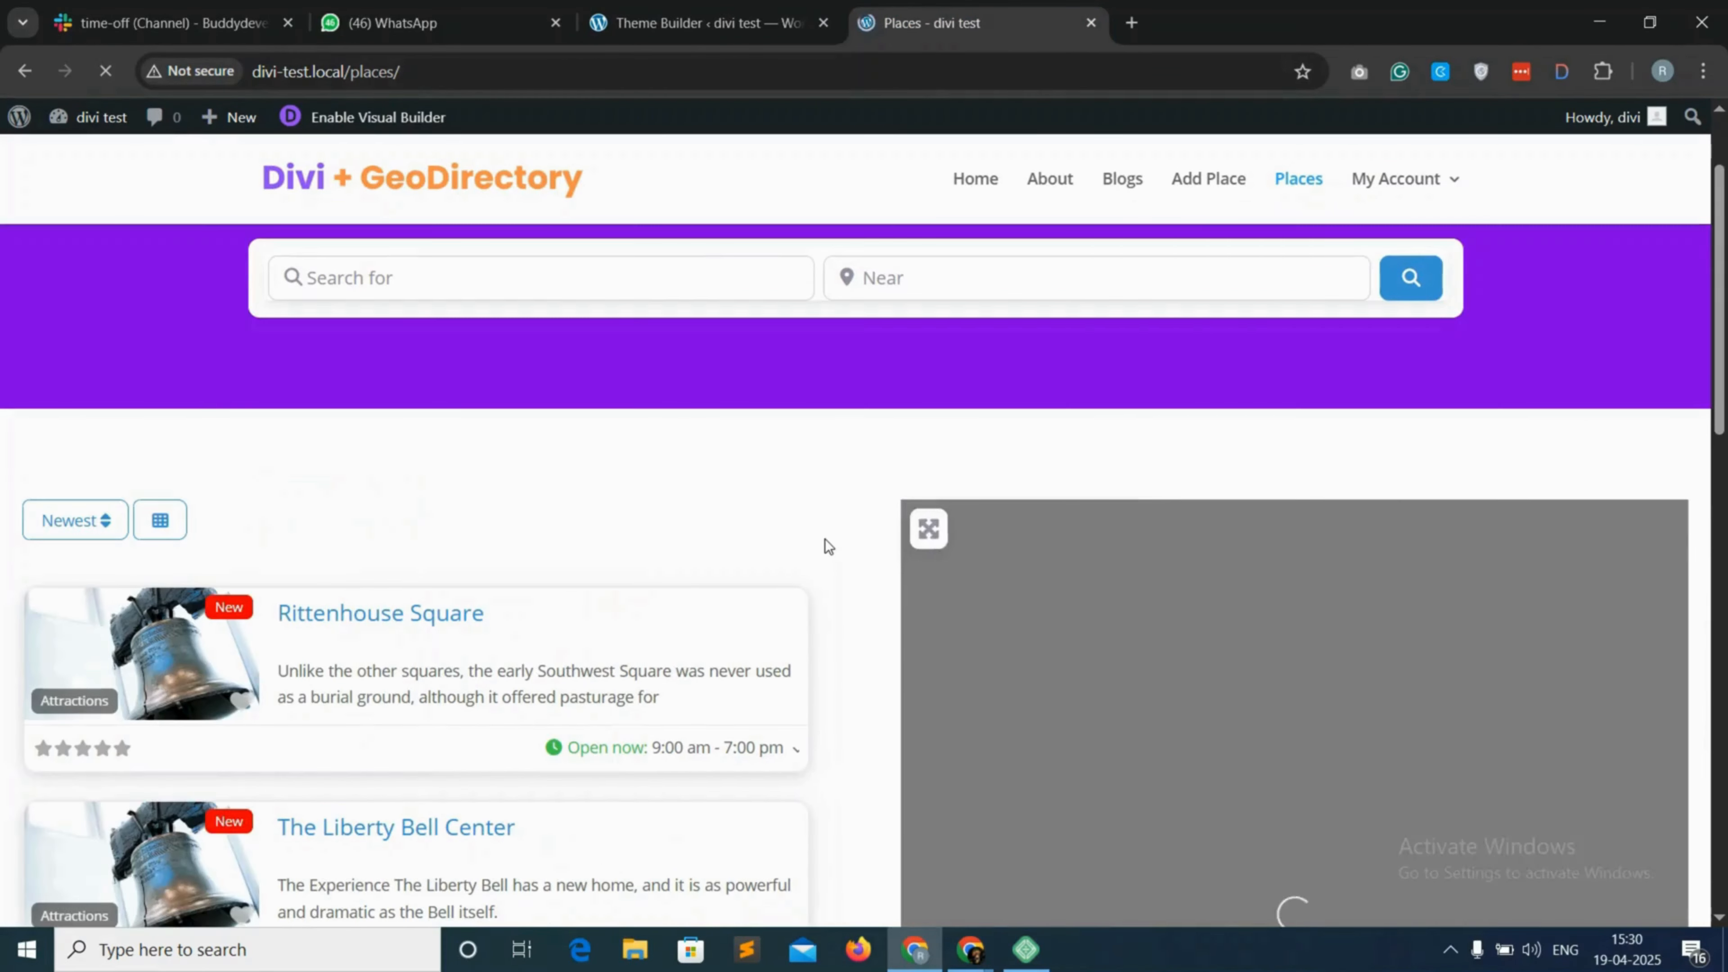
scroll(855, 572, "down", 2)
scroll(855, 572, "down", 4)
scroll(270, 726, "down", 8)
In the Theme Builder, change the gd_loop_paging shortcode's border_type to "none", then save the Text module and the layout
left_click(707, 22)
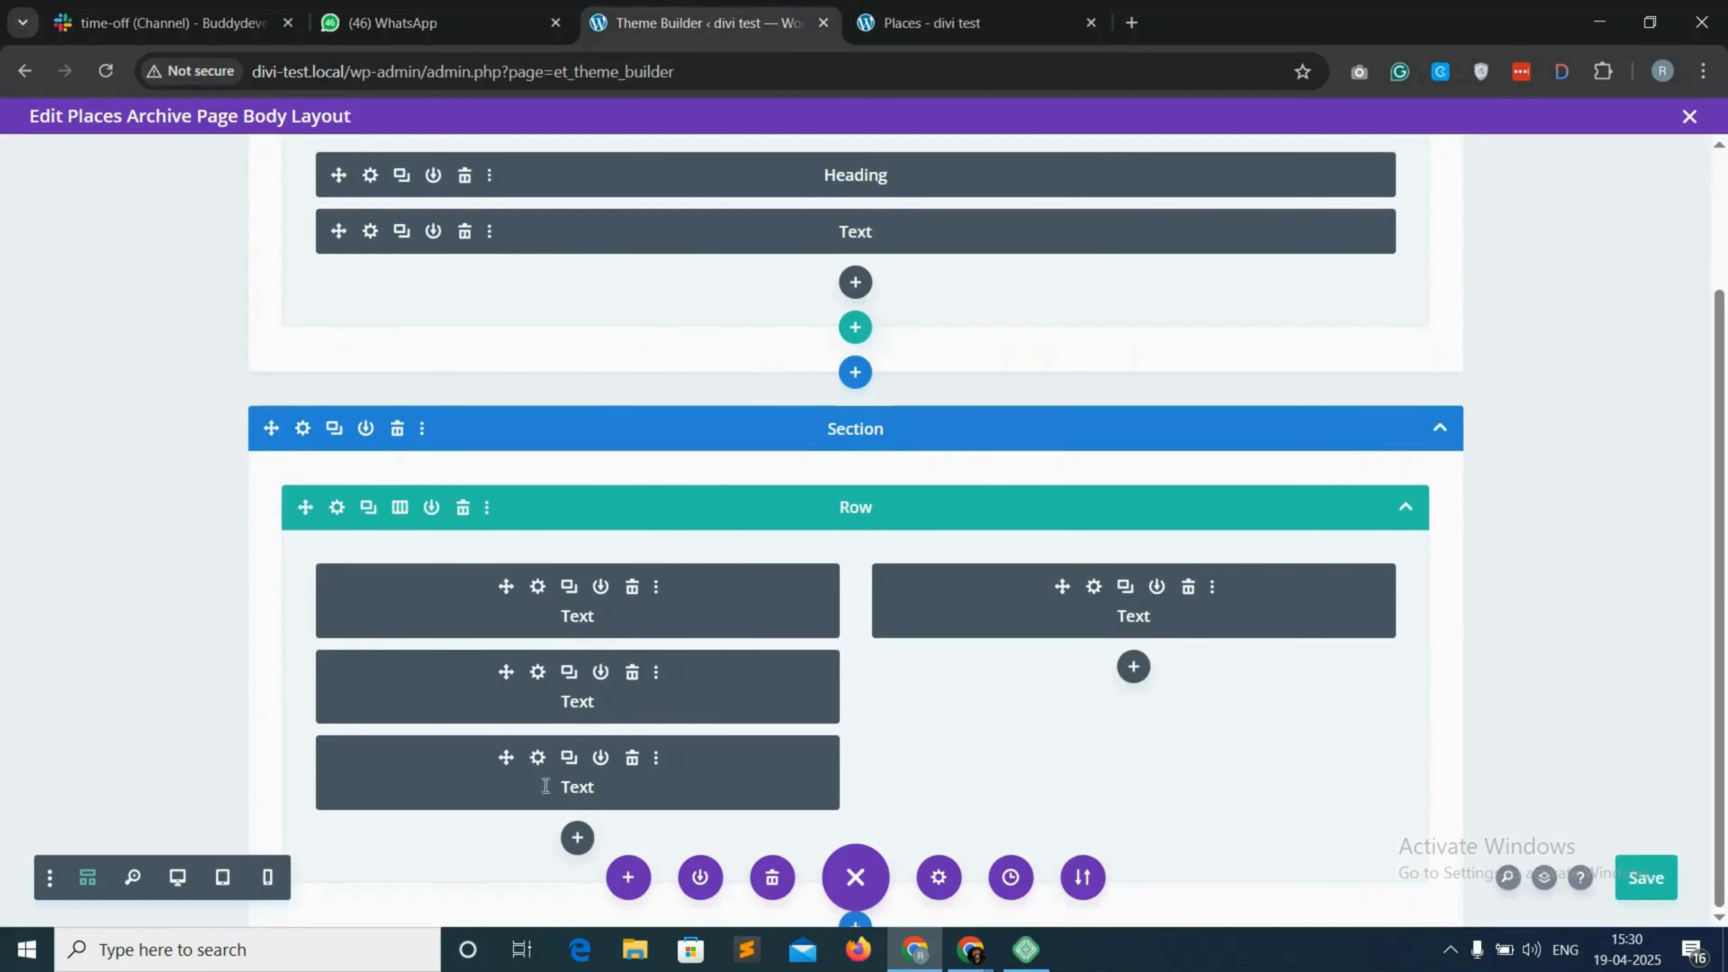
left_click(537, 758)
double_click(437, 731)
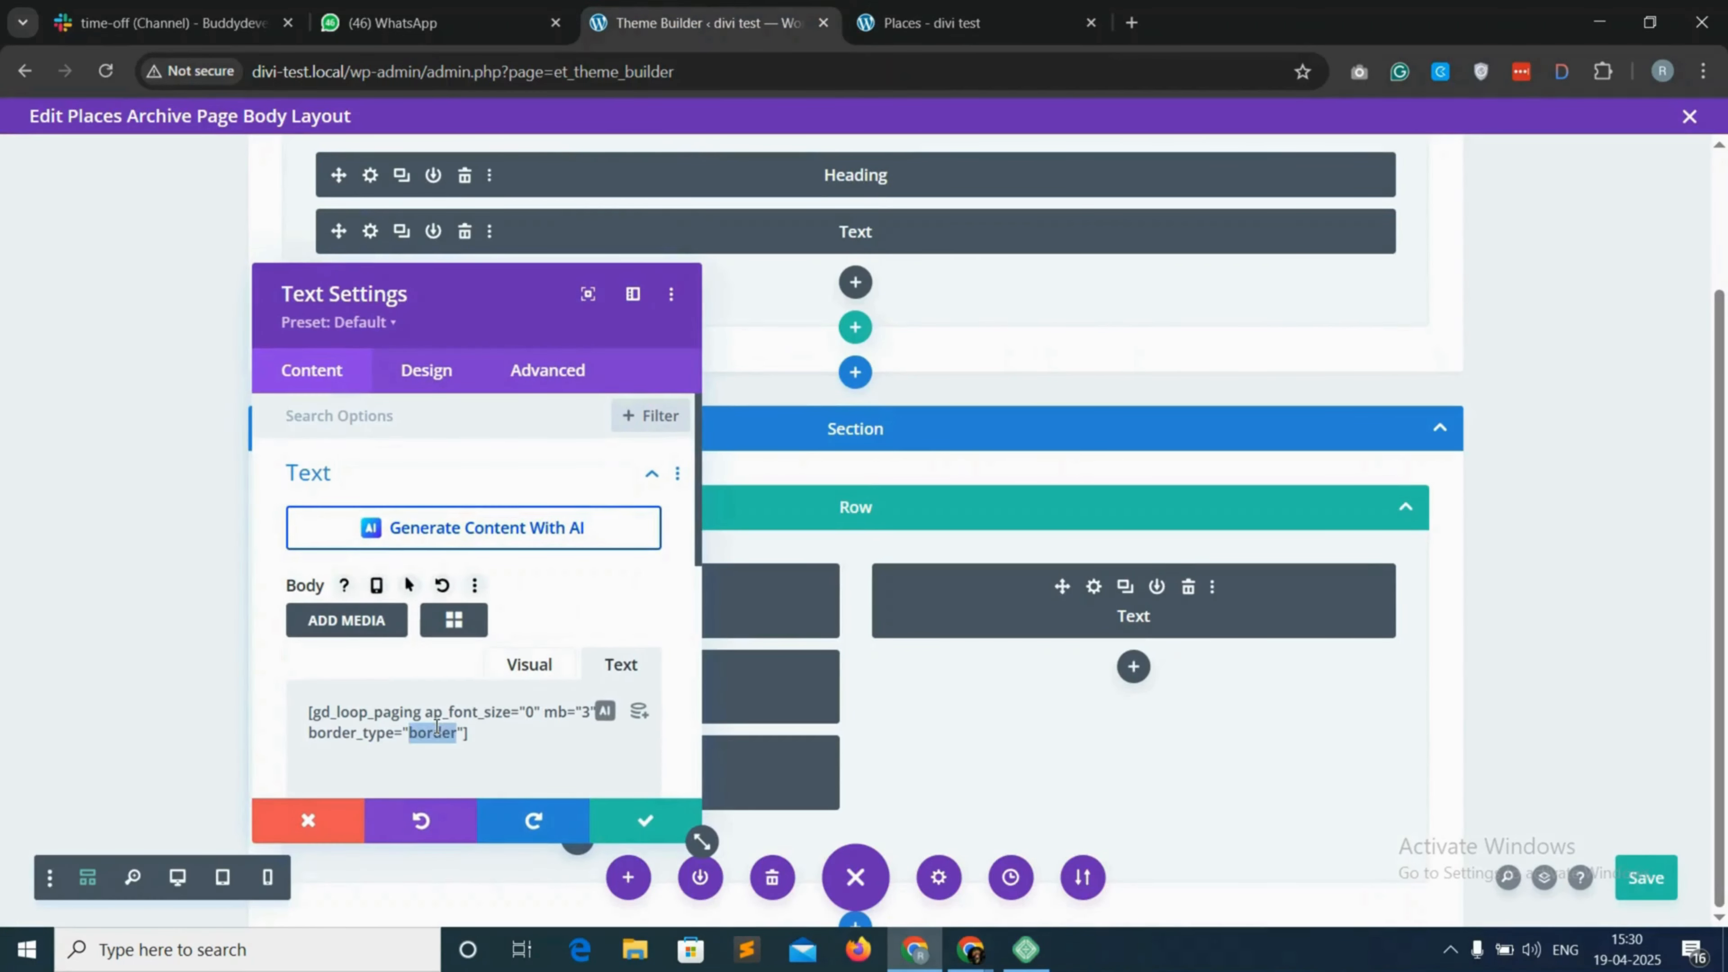
type("non")
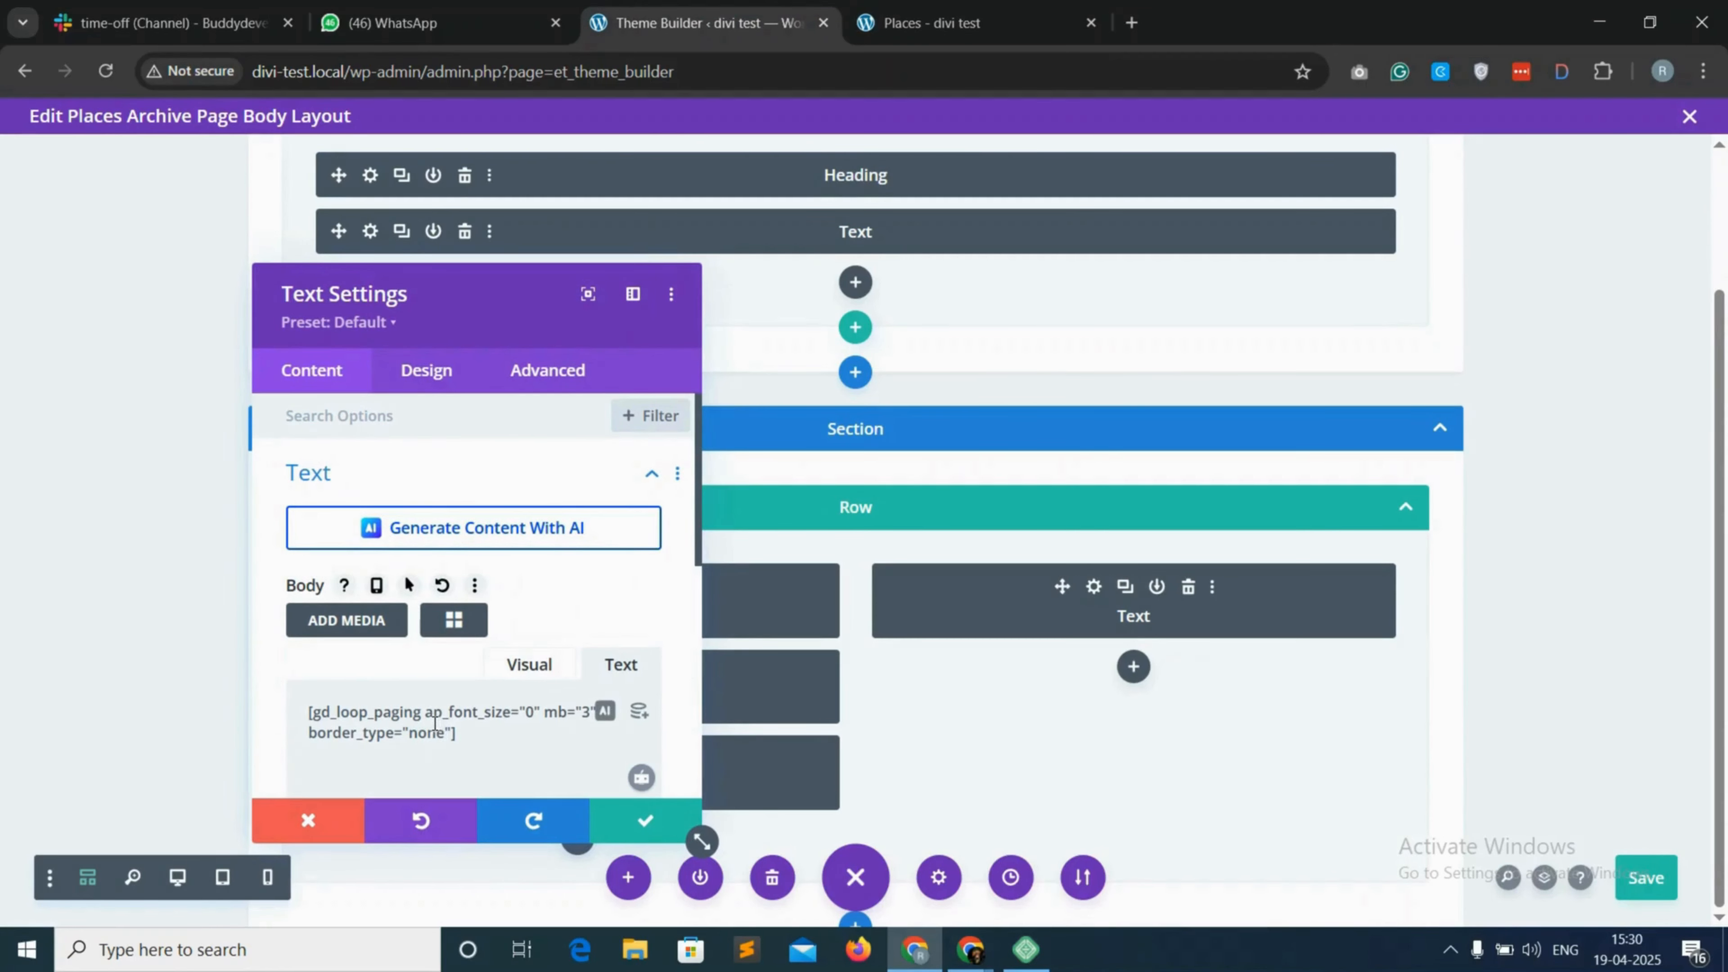
left_click(604, 815)
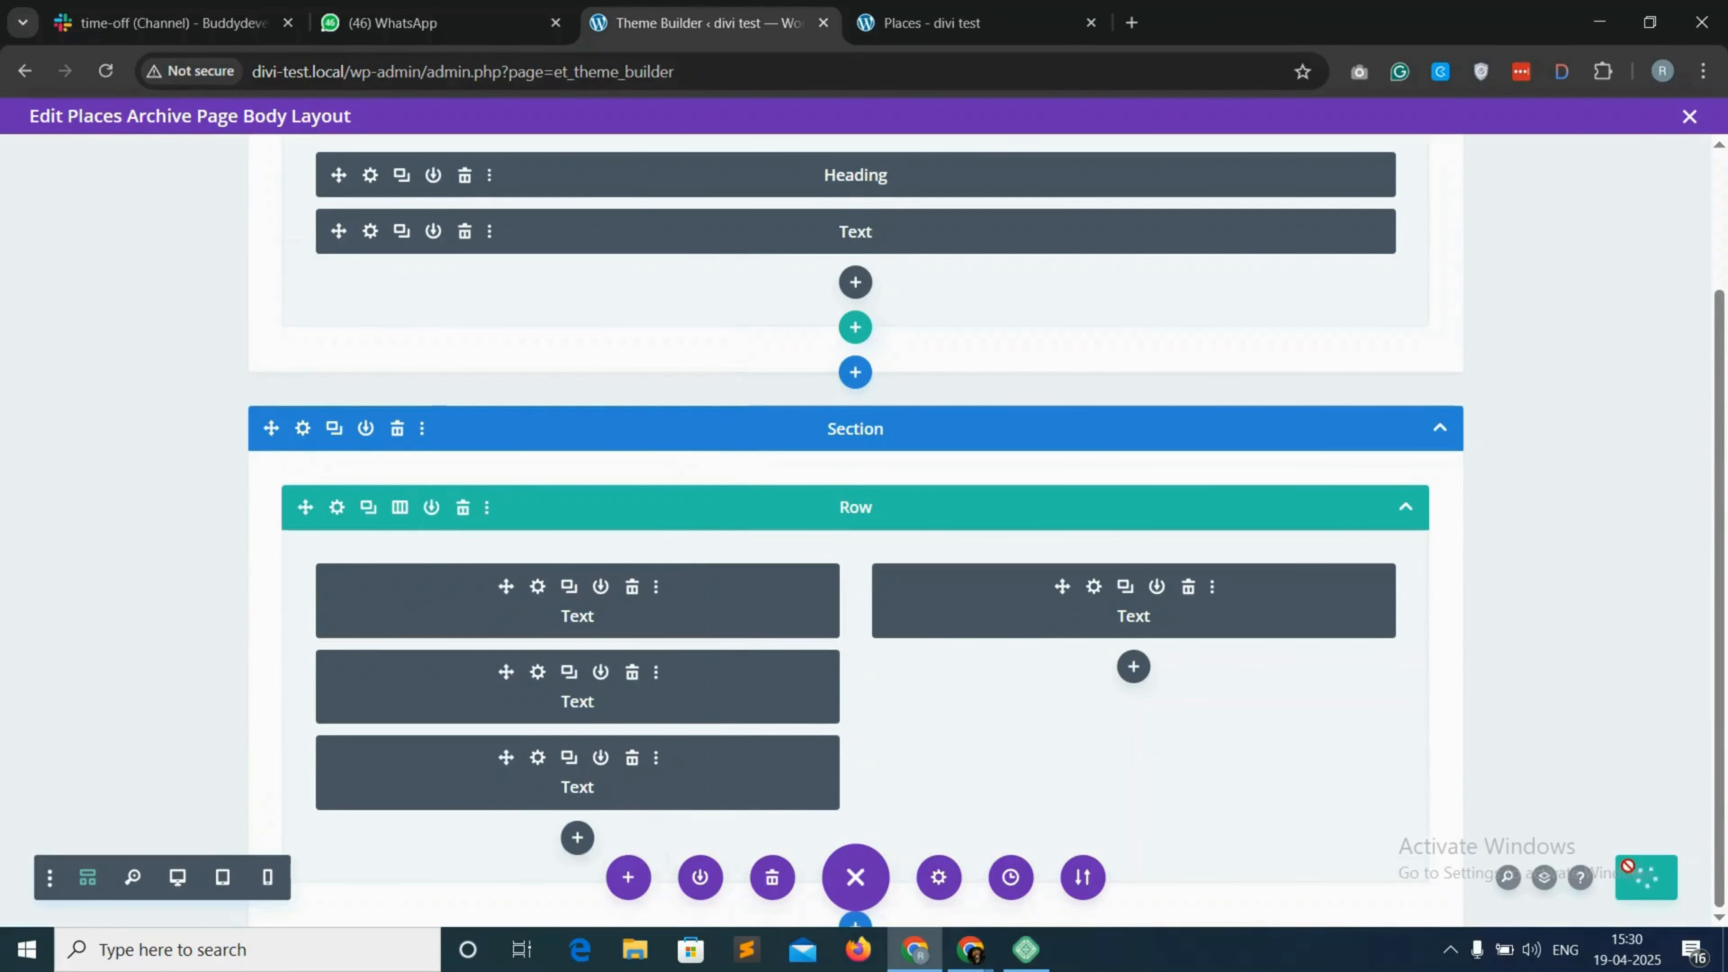
Reload the live Places page and view the sort options above the listings
left_click(891, 22)
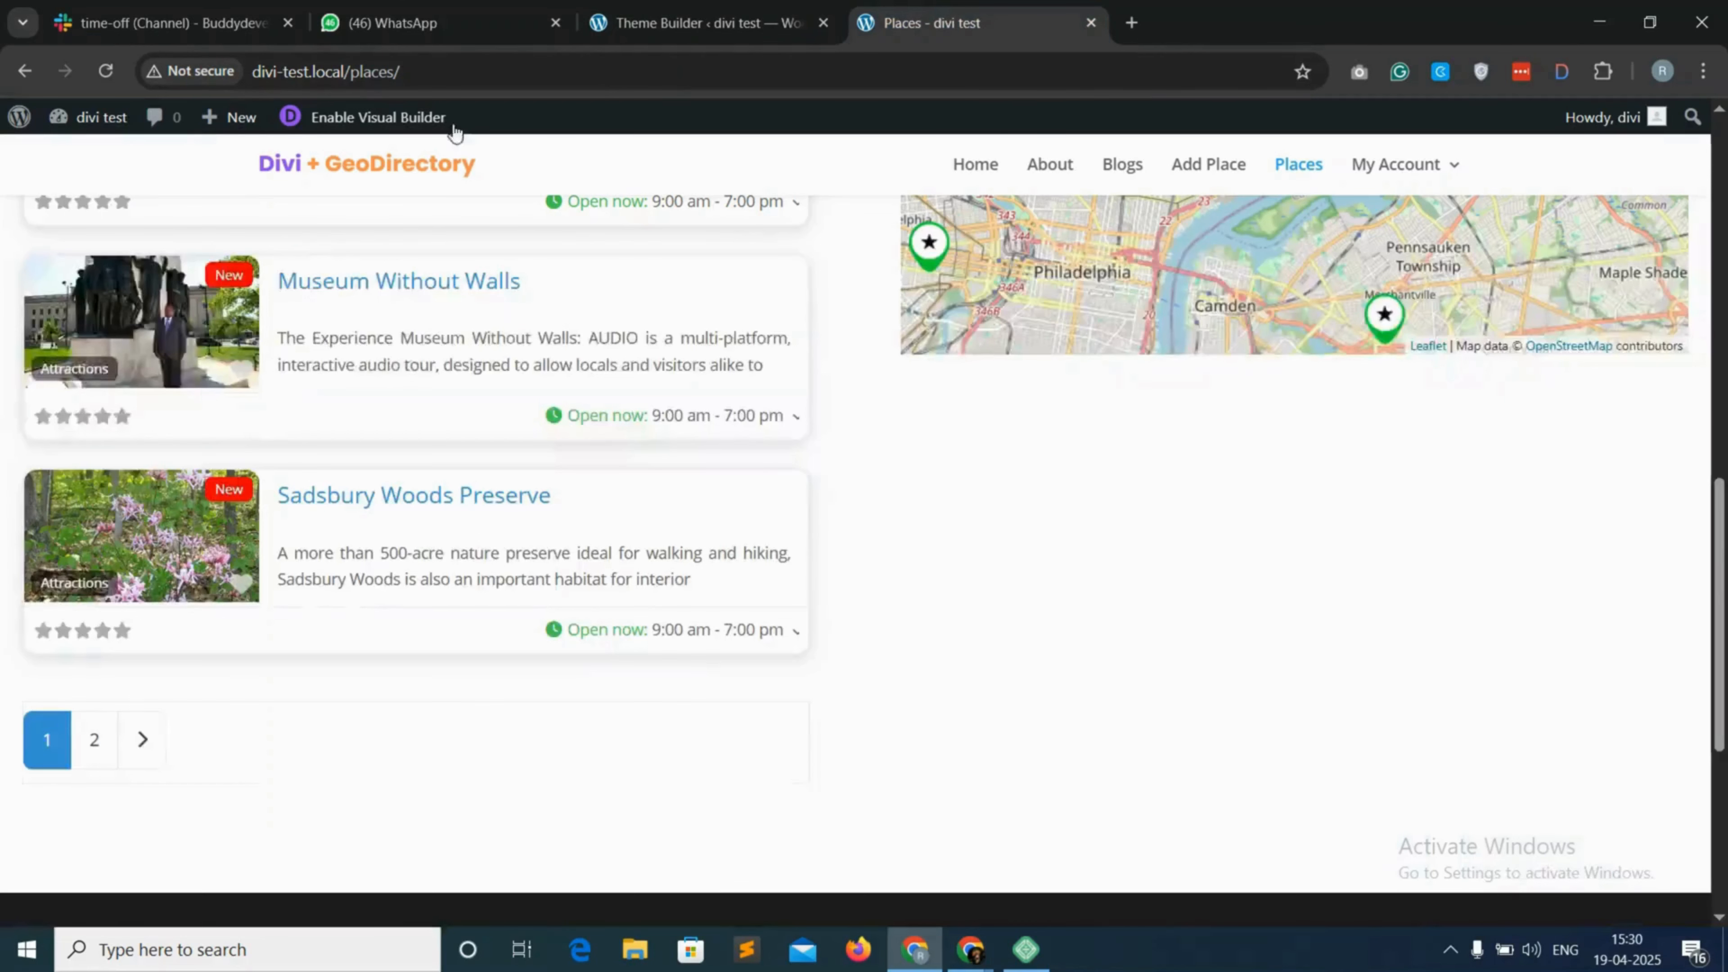
left_click(102, 75)
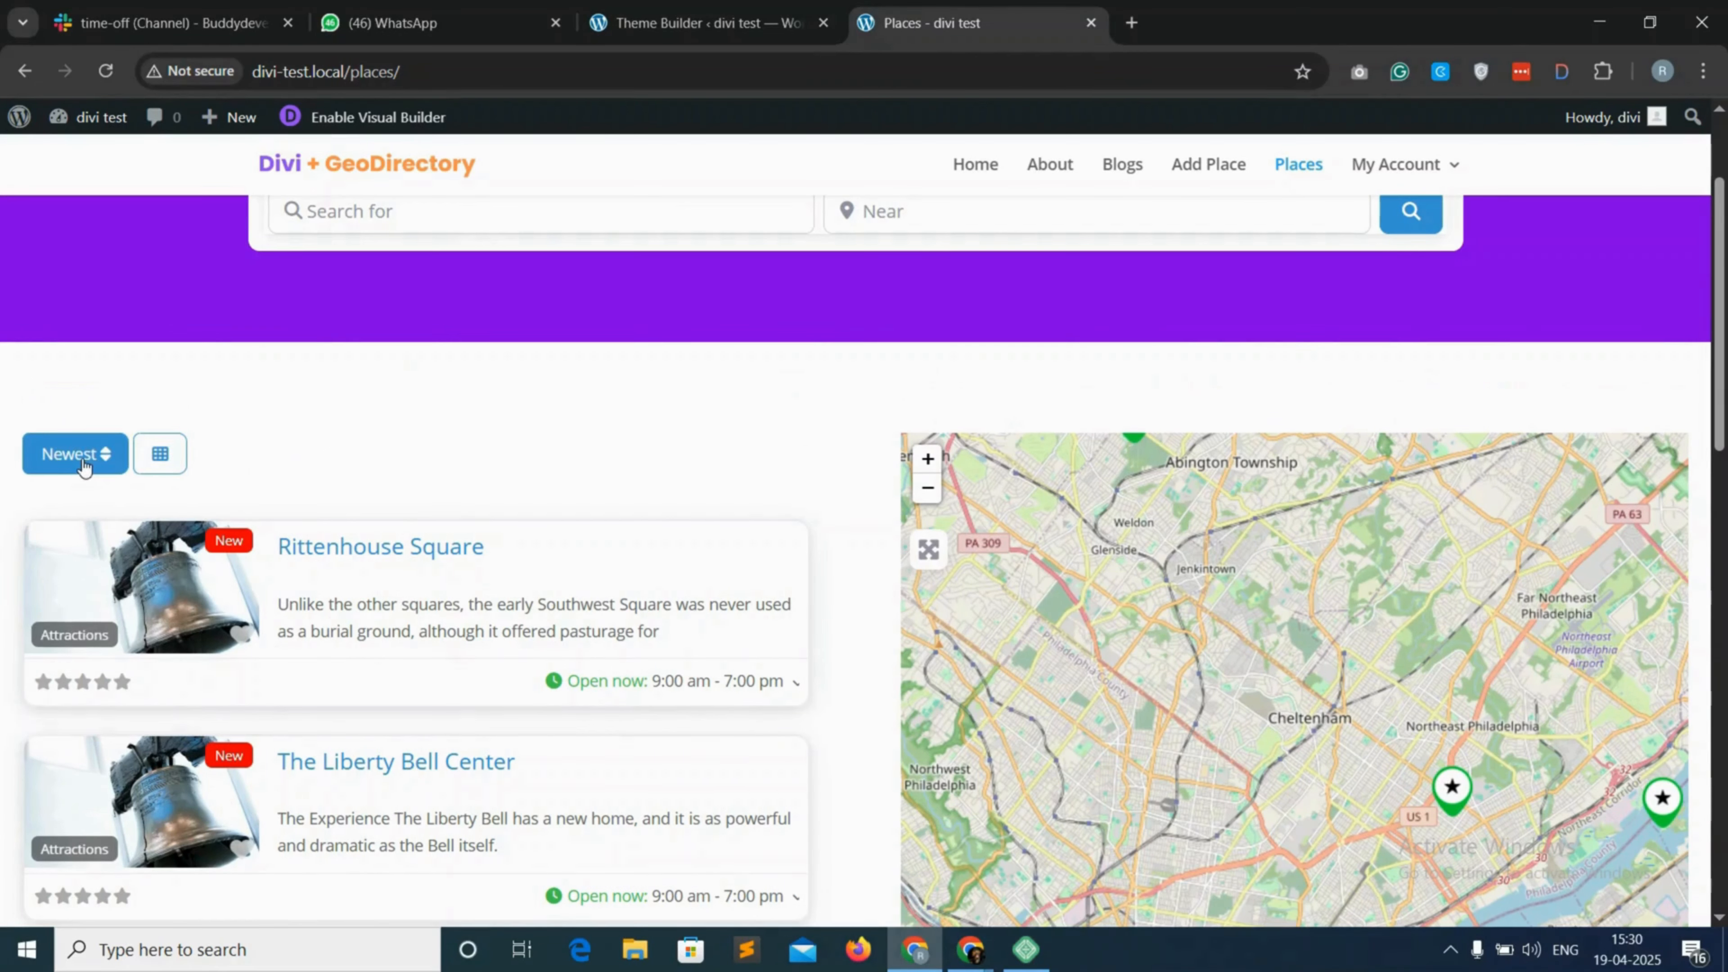
left_click(76, 454)
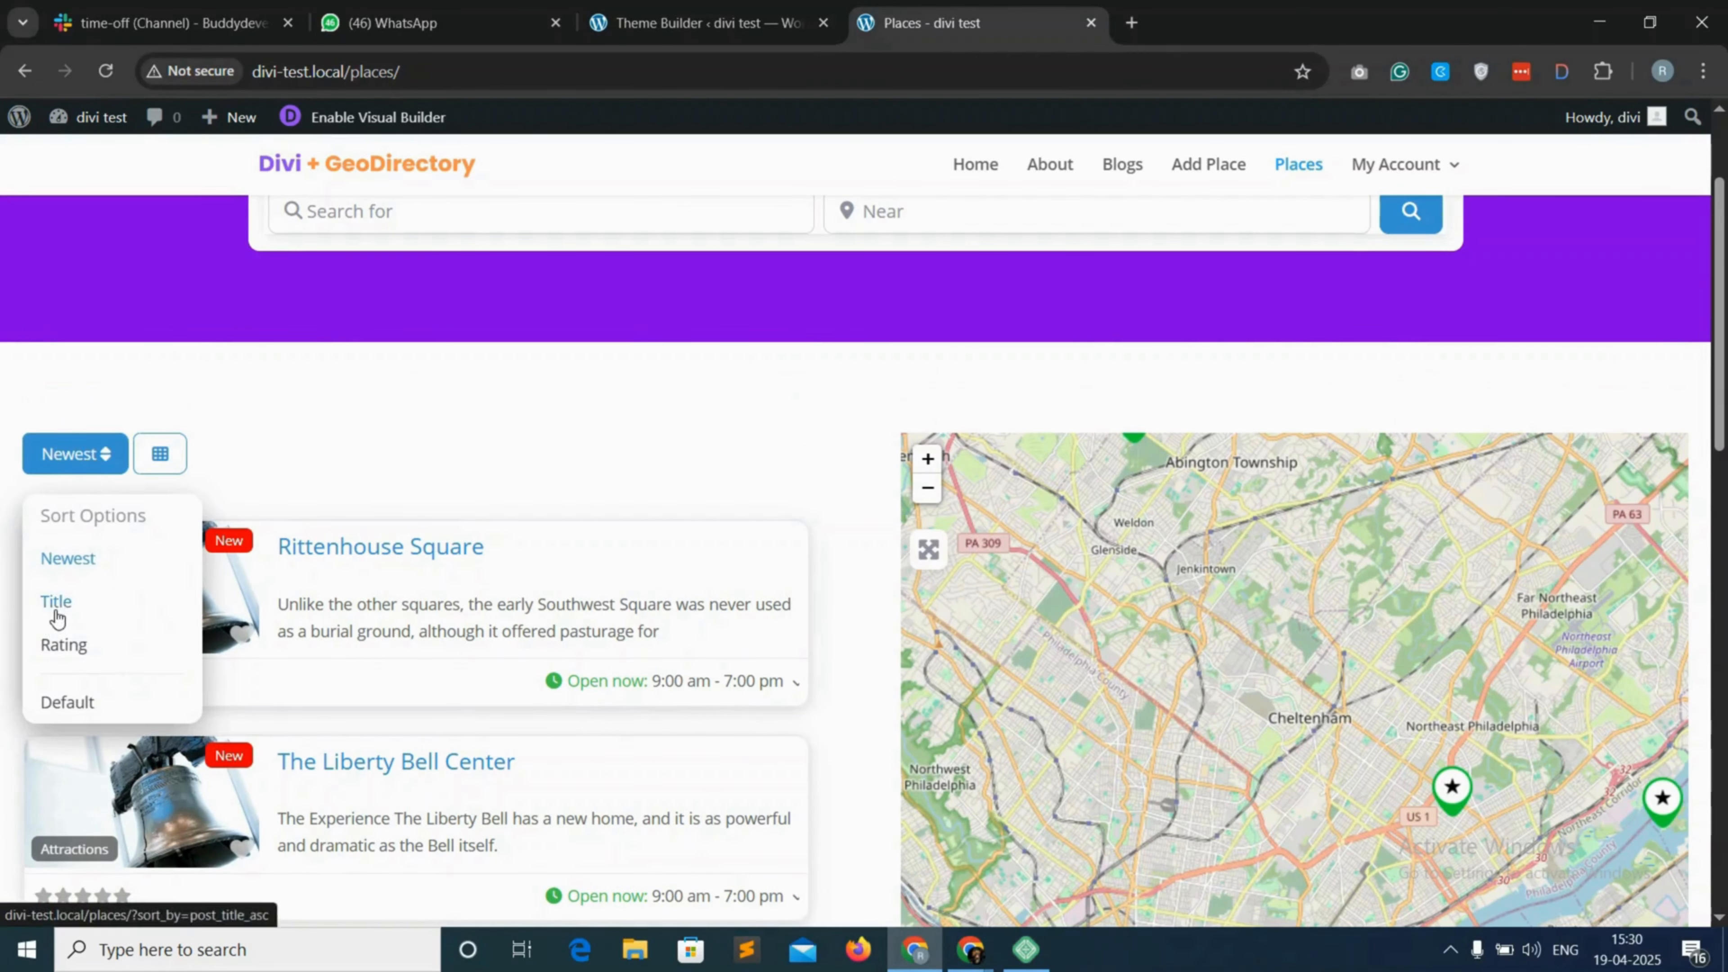
left_click(244, 470)
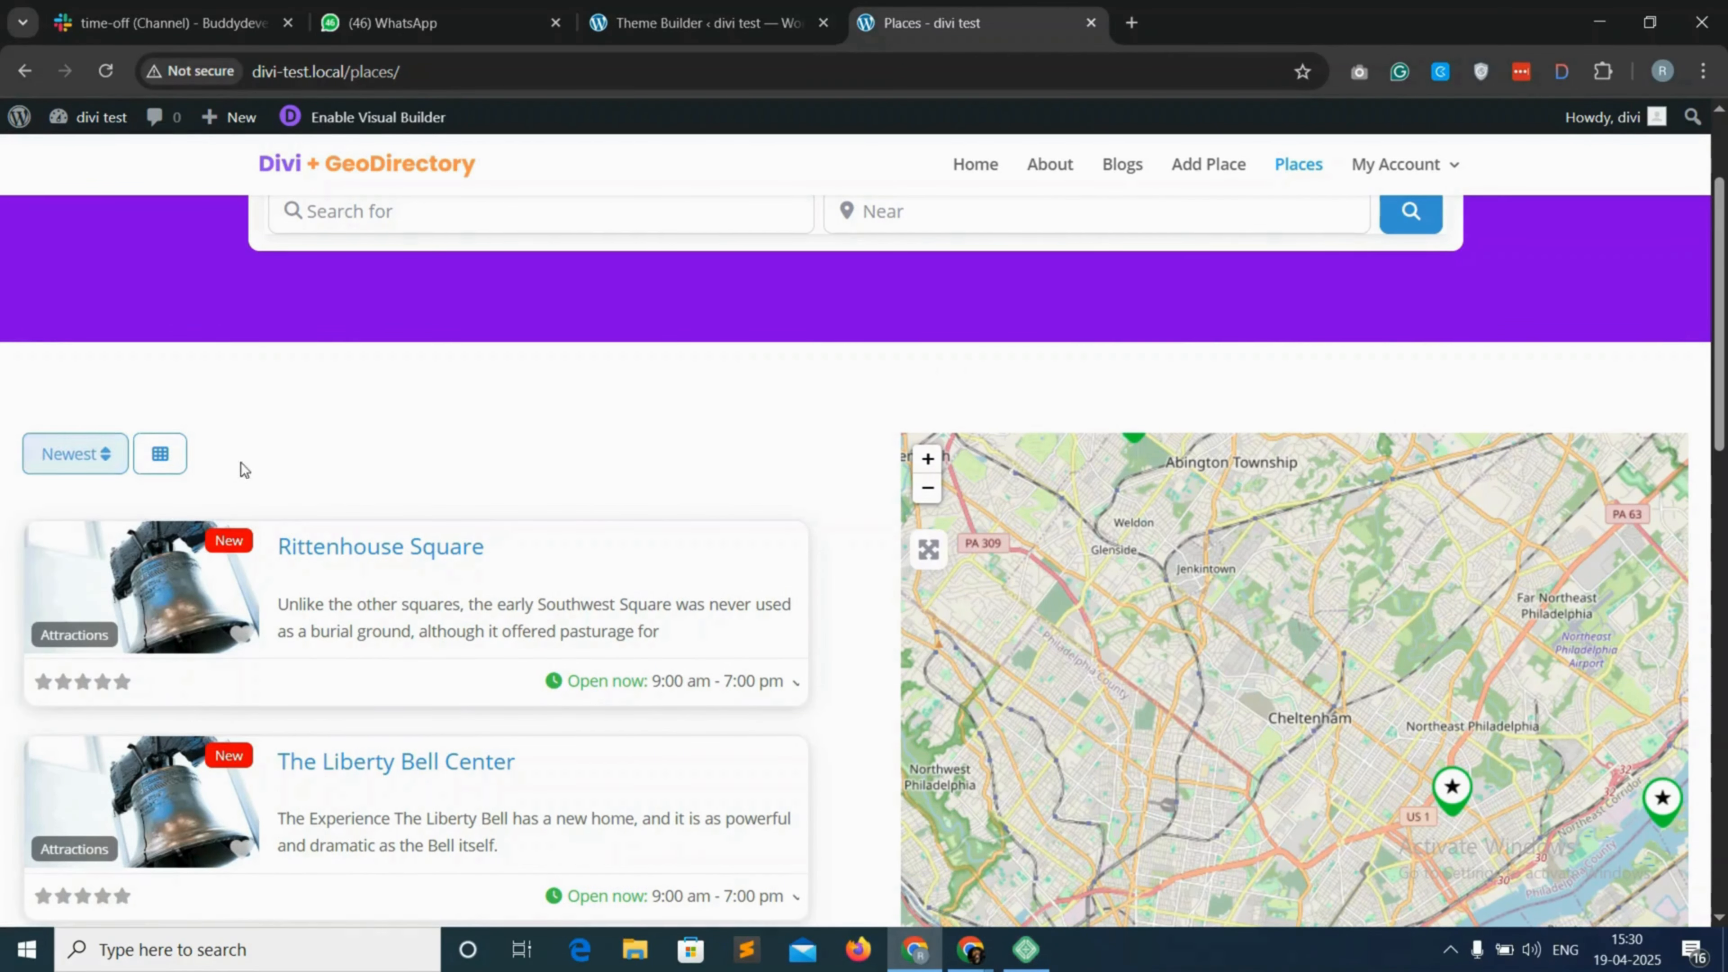
Switch the listings view to Grid 1, Grid 2 and back to List, and examine the listings and pagination against the map
left_click(161, 463)
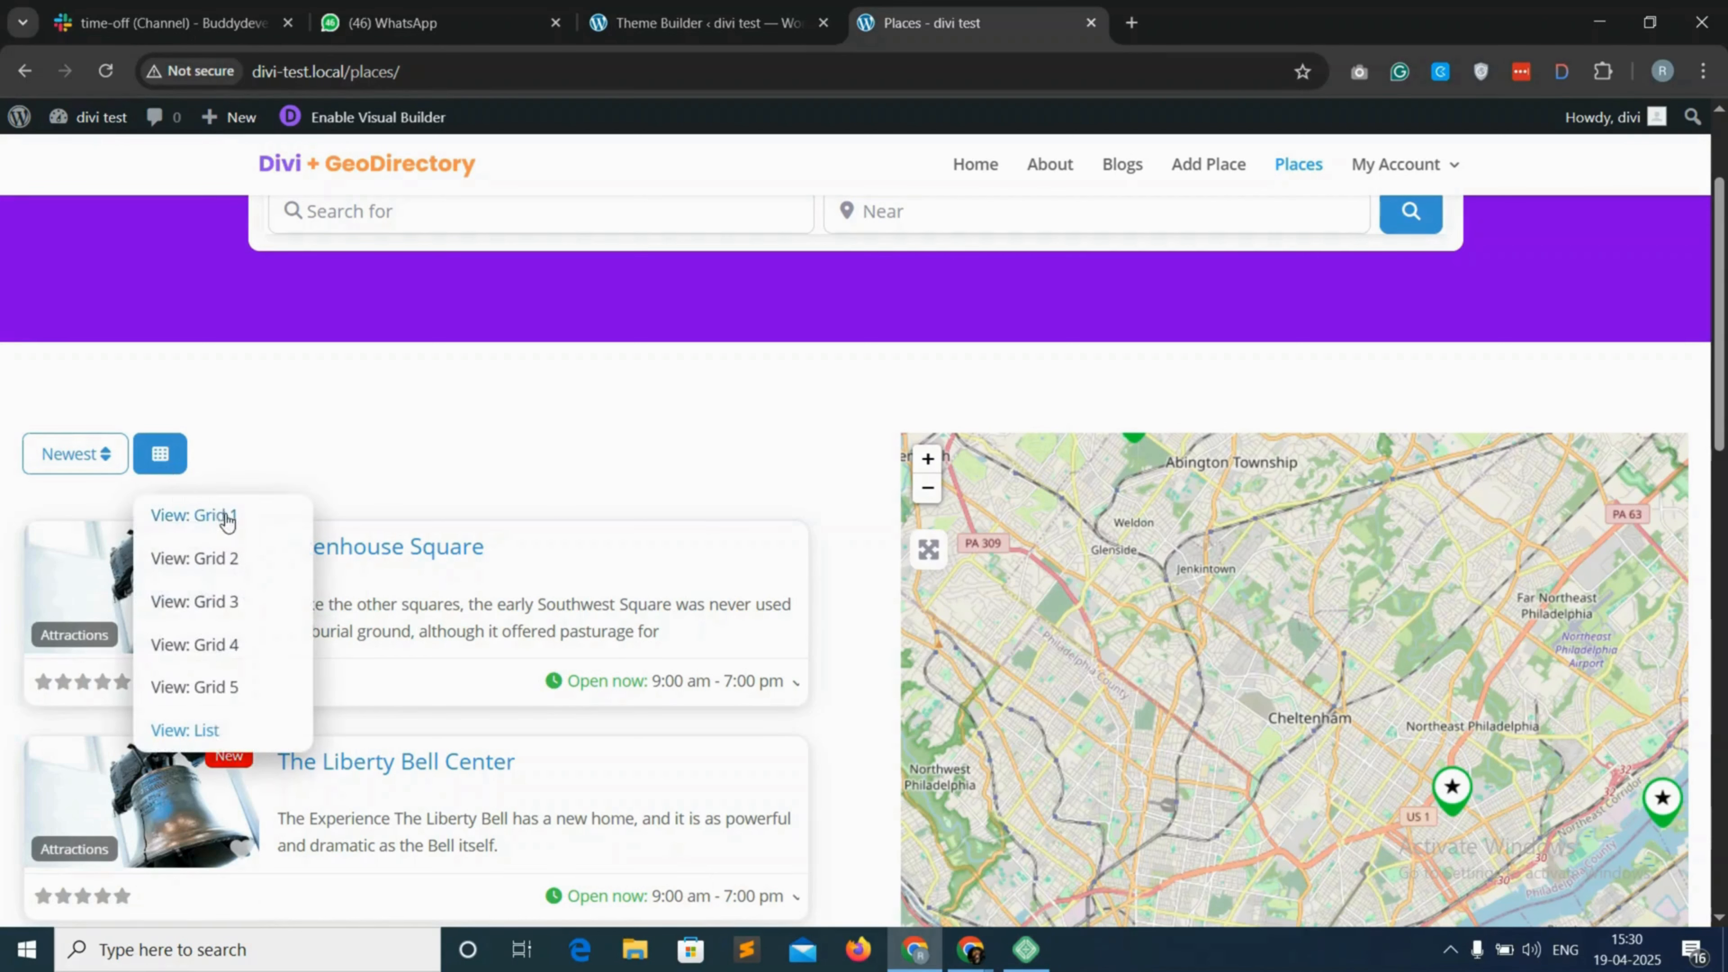
left_click(217, 516)
left_click(167, 461)
left_click(198, 558)
left_click(162, 458)
left_click(185, 730)
scroll(957, 606, "down", 6)
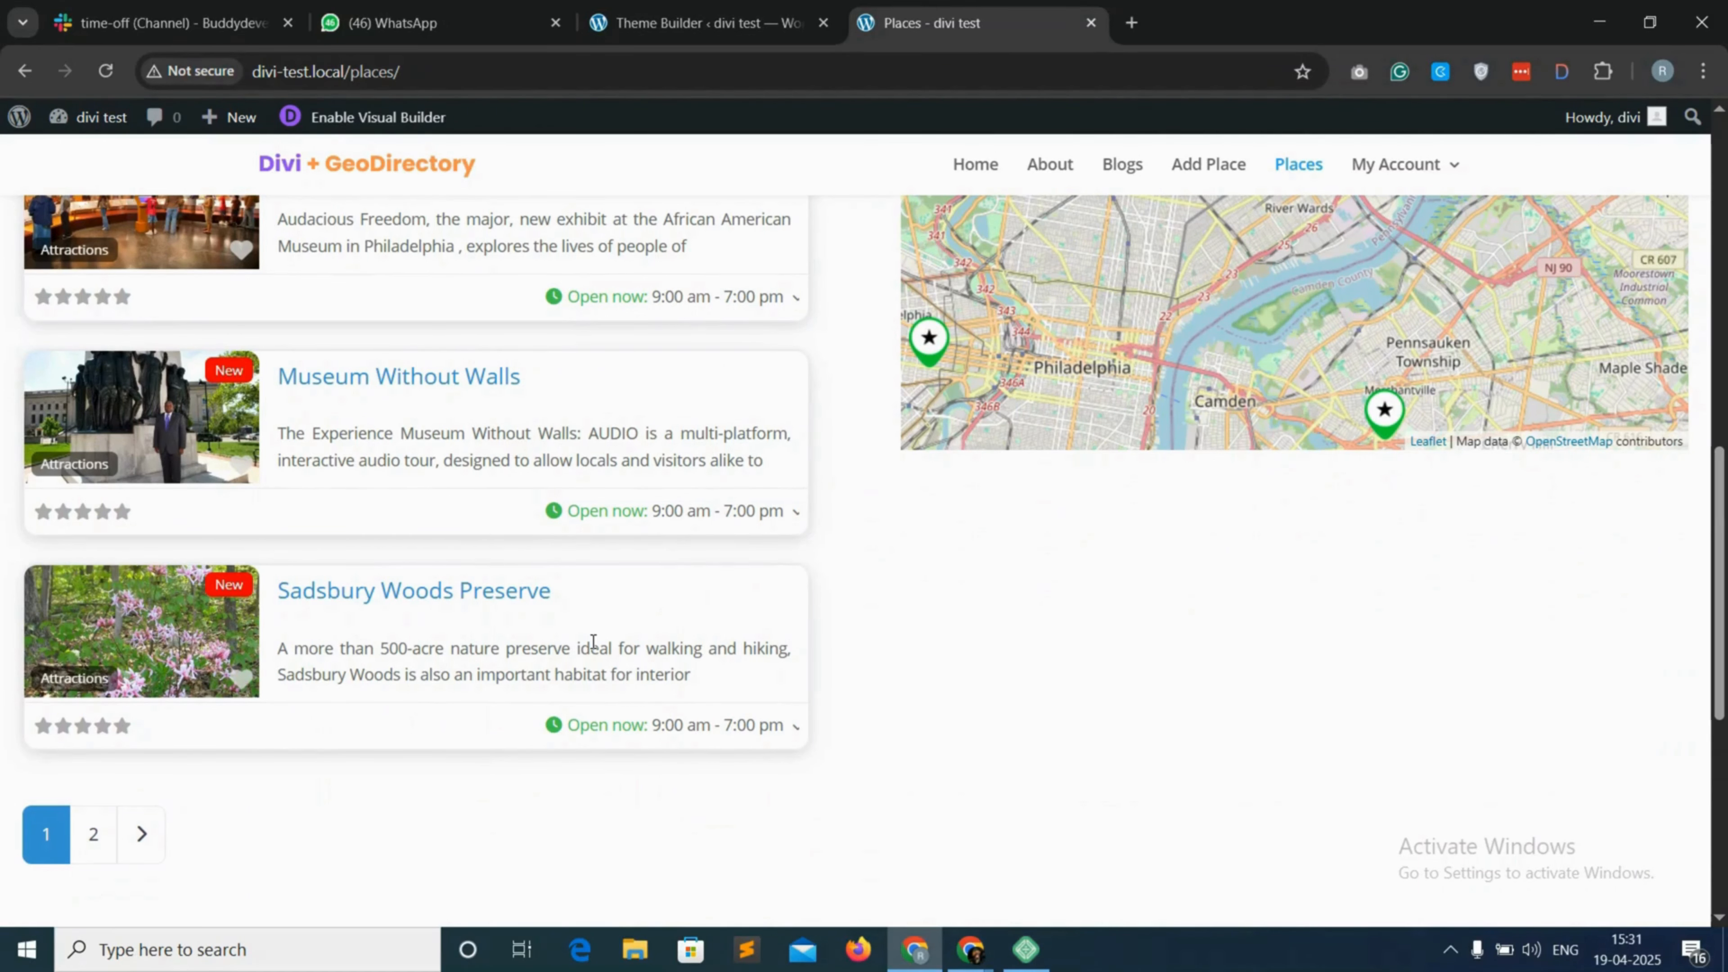
scroll(620, 638, "up", 1)
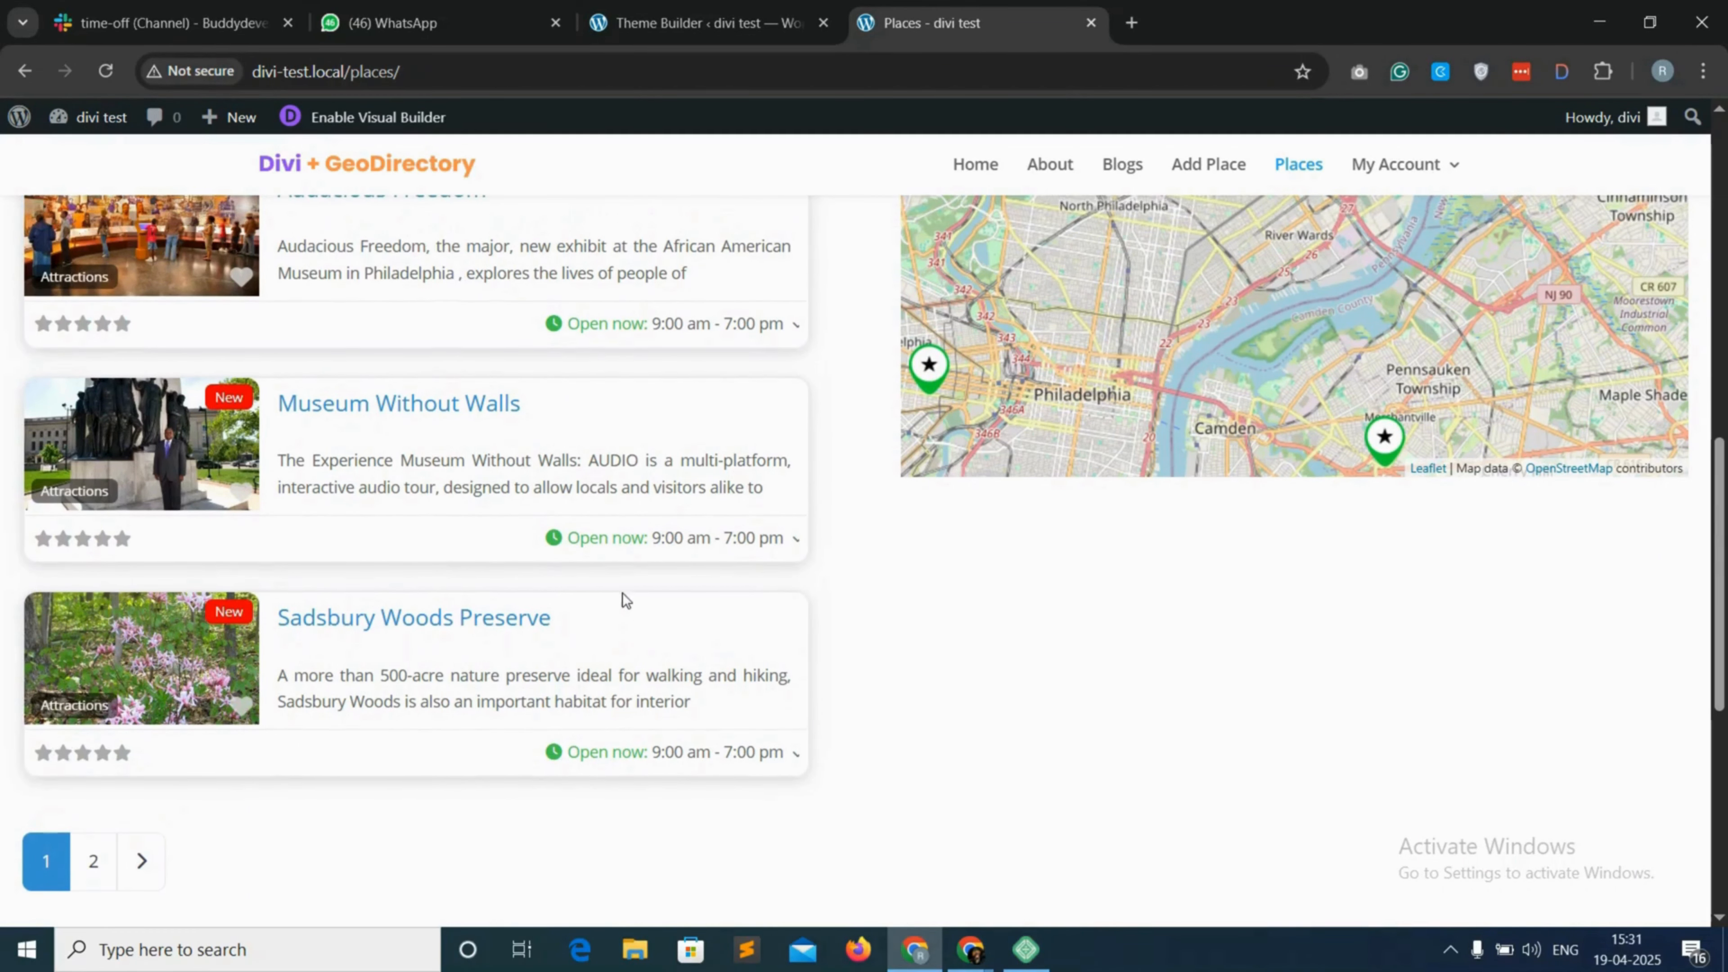
scroll(639, 619, "up", 8)
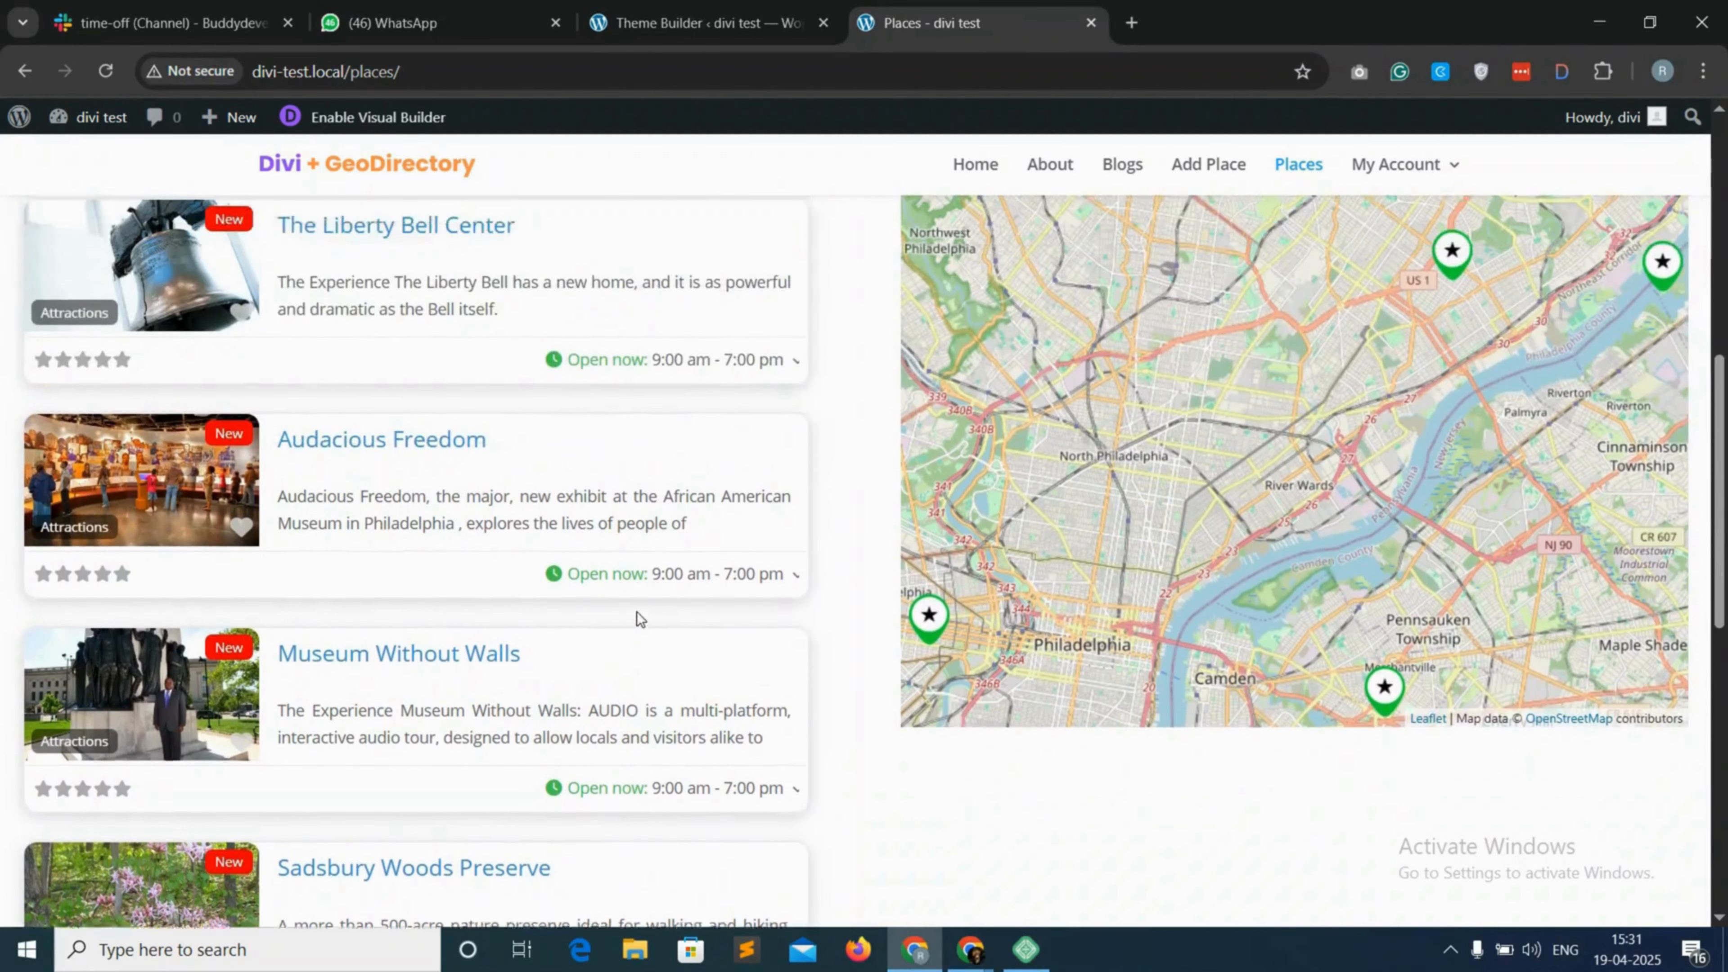
scroll(947, 487, "up", 2)
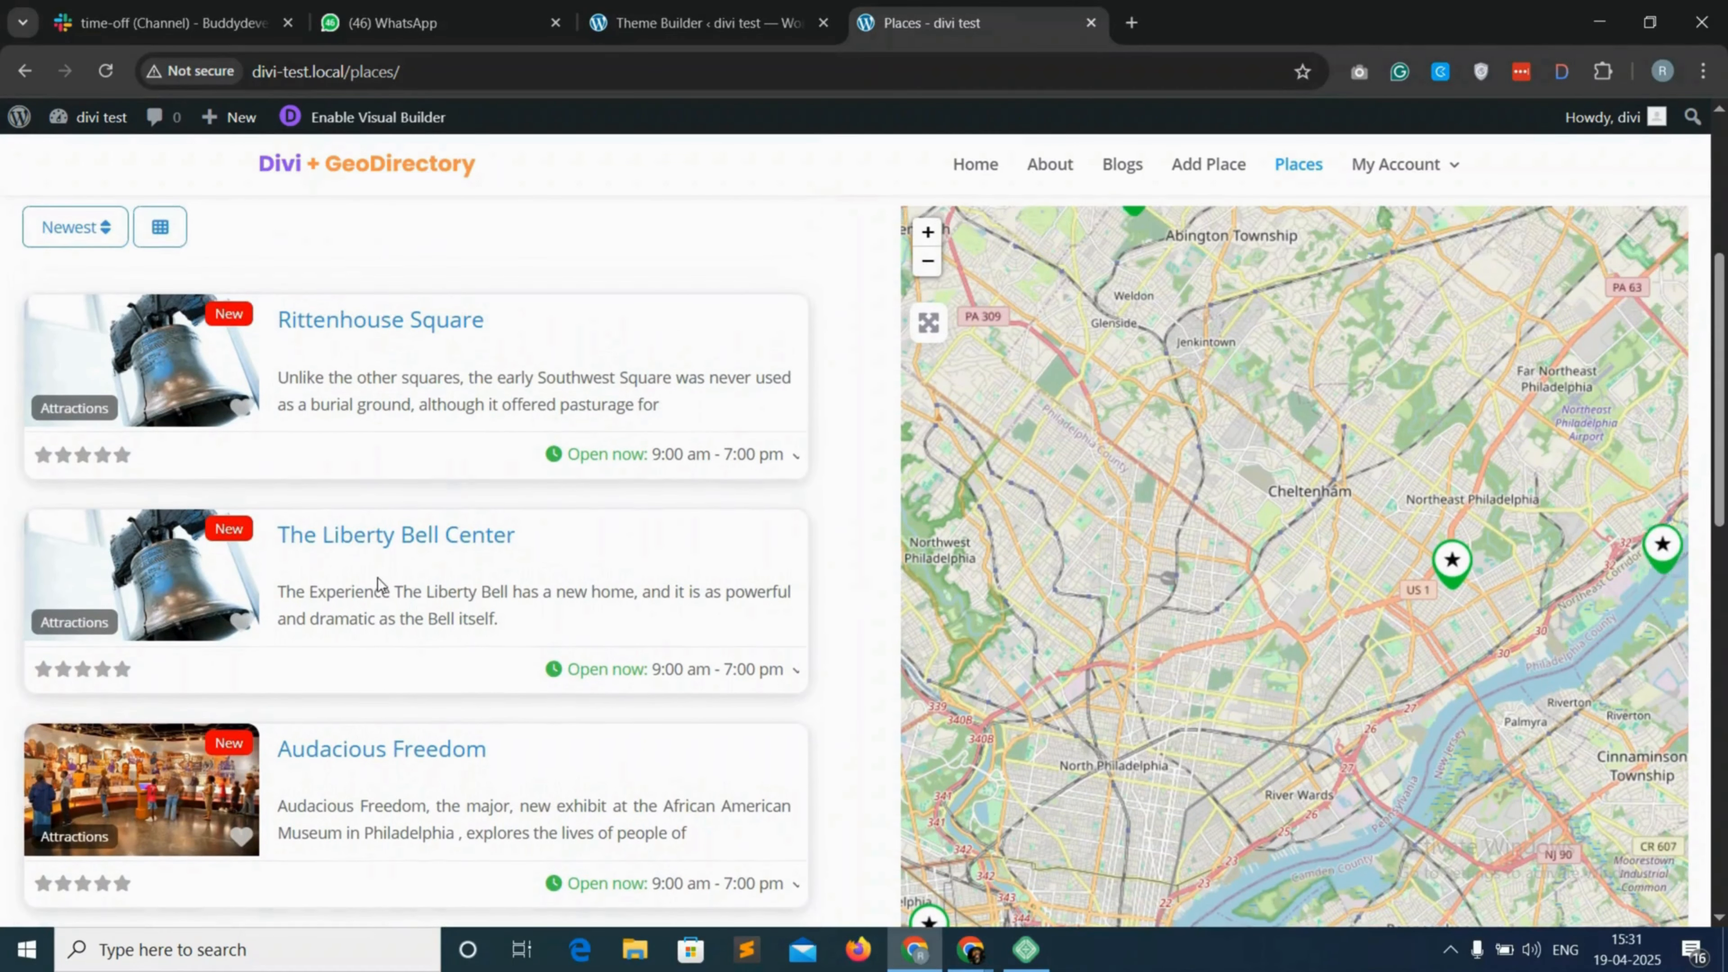
scroll(570, 518, "down", 8)
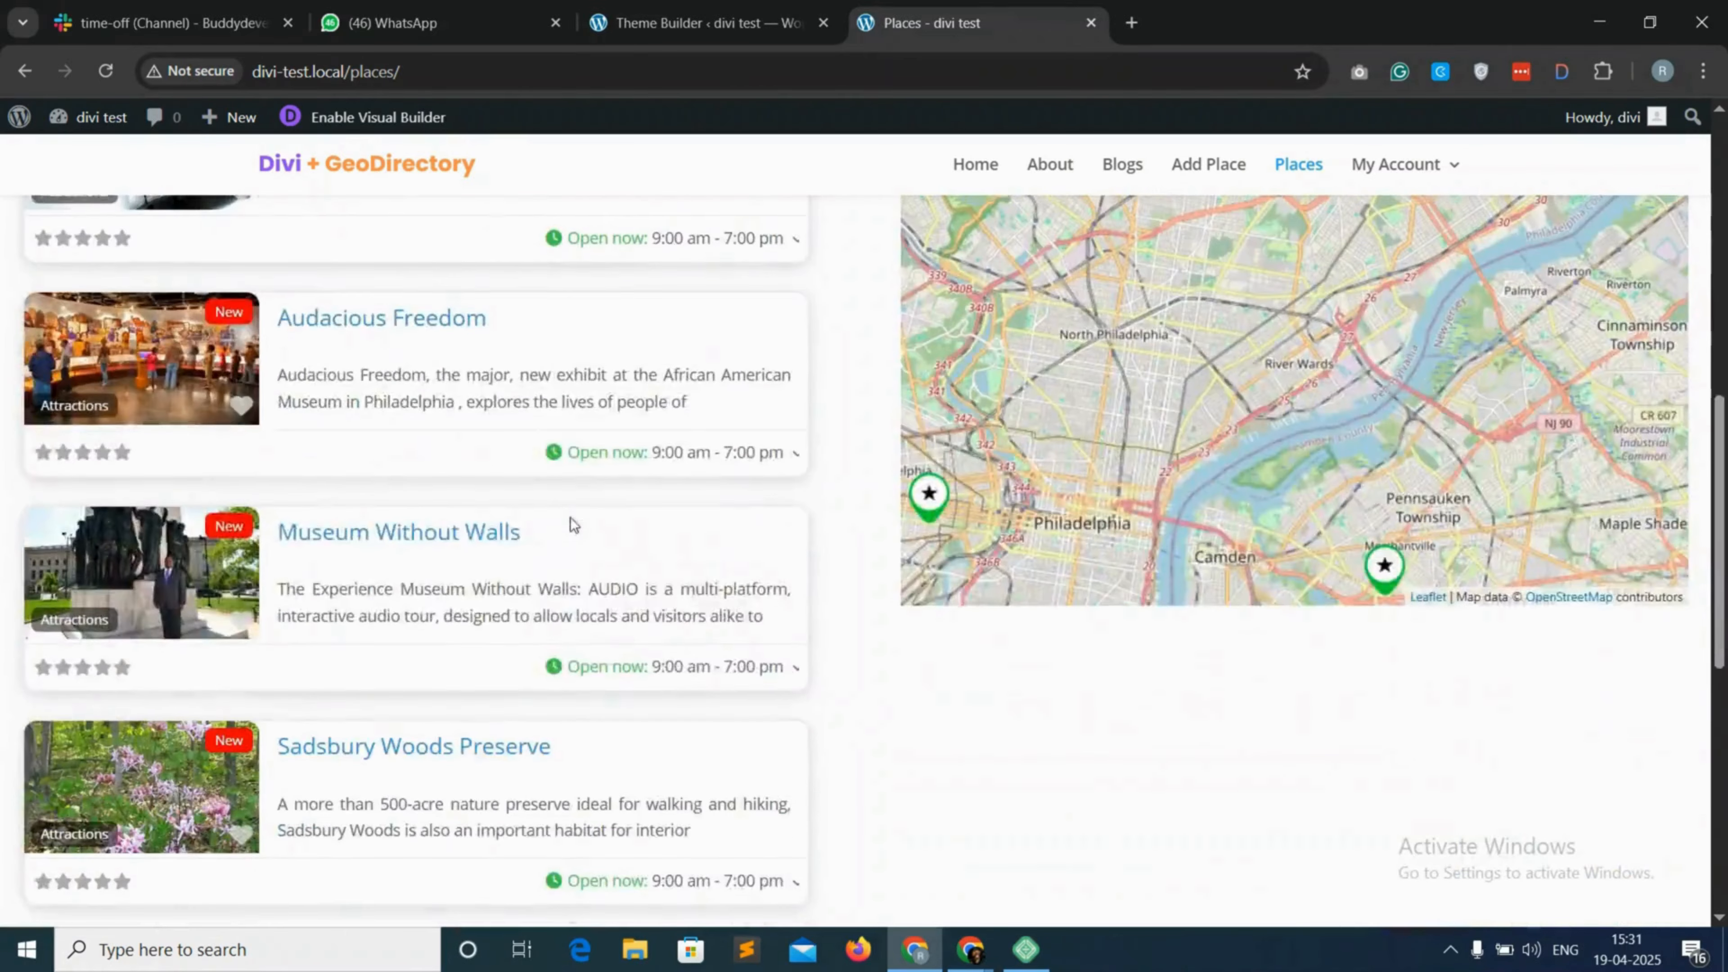
scroll(688, 618, "up", 7)
In the Theme Builder, set the map Text module's top and bottom margin and padding to 0px and save the module
left_click(750, 7)
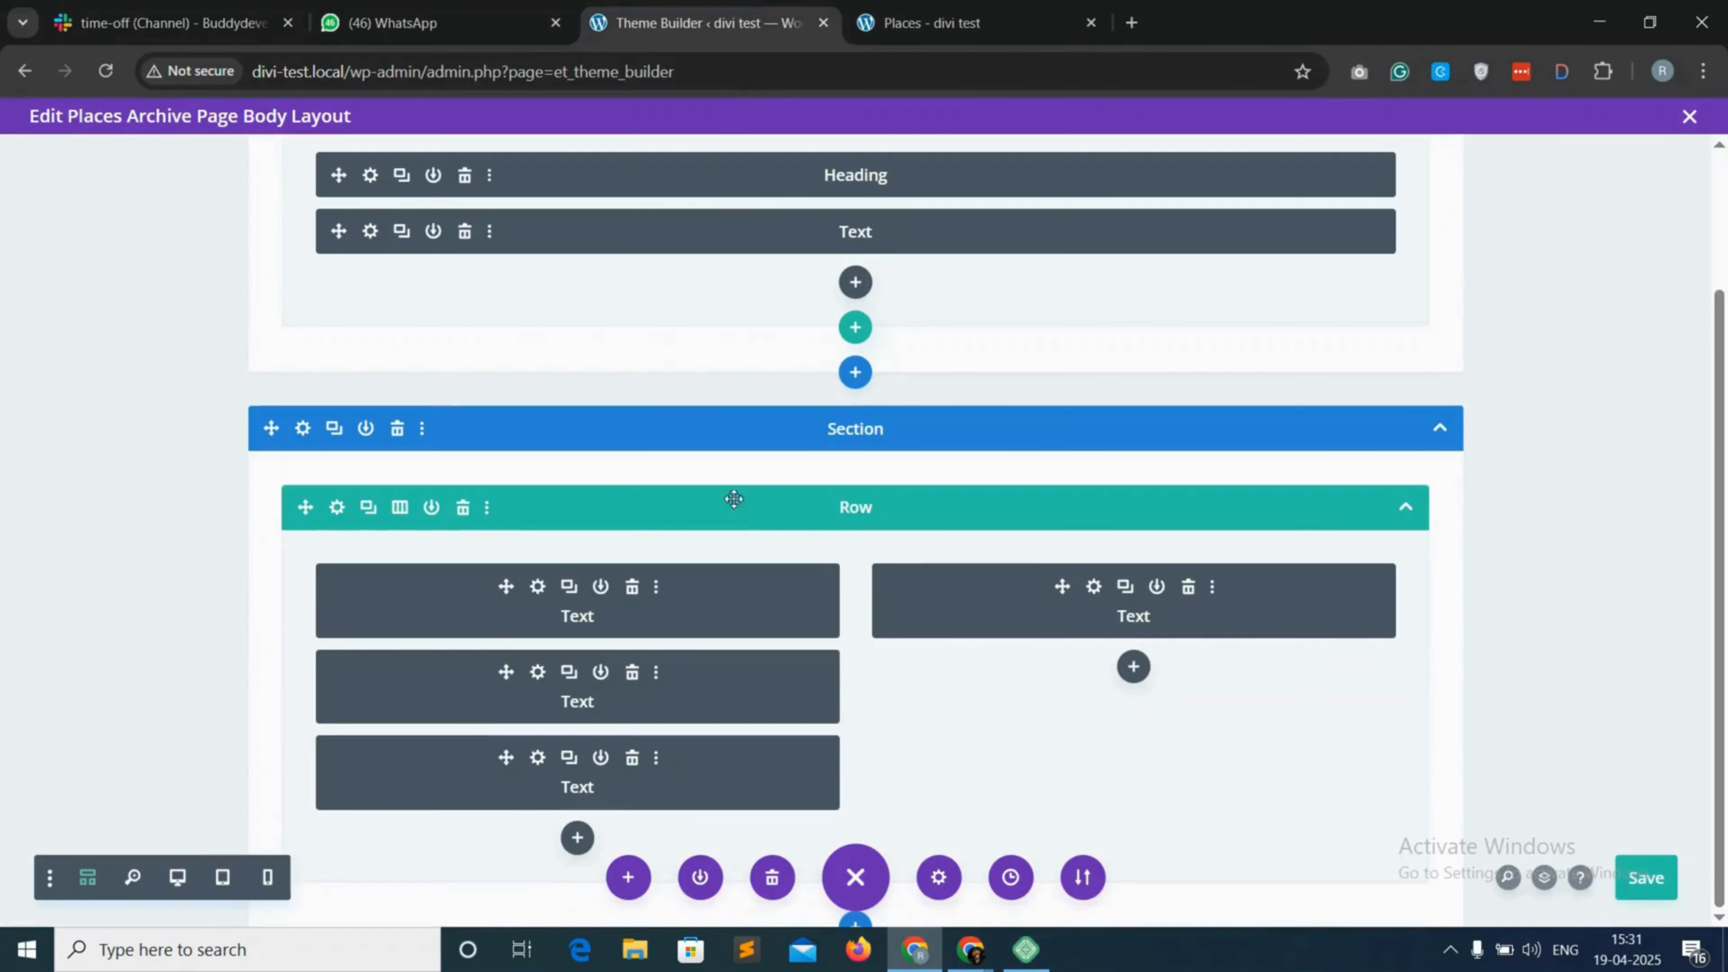
left_click(1093, 588)
left_click(442, 378)
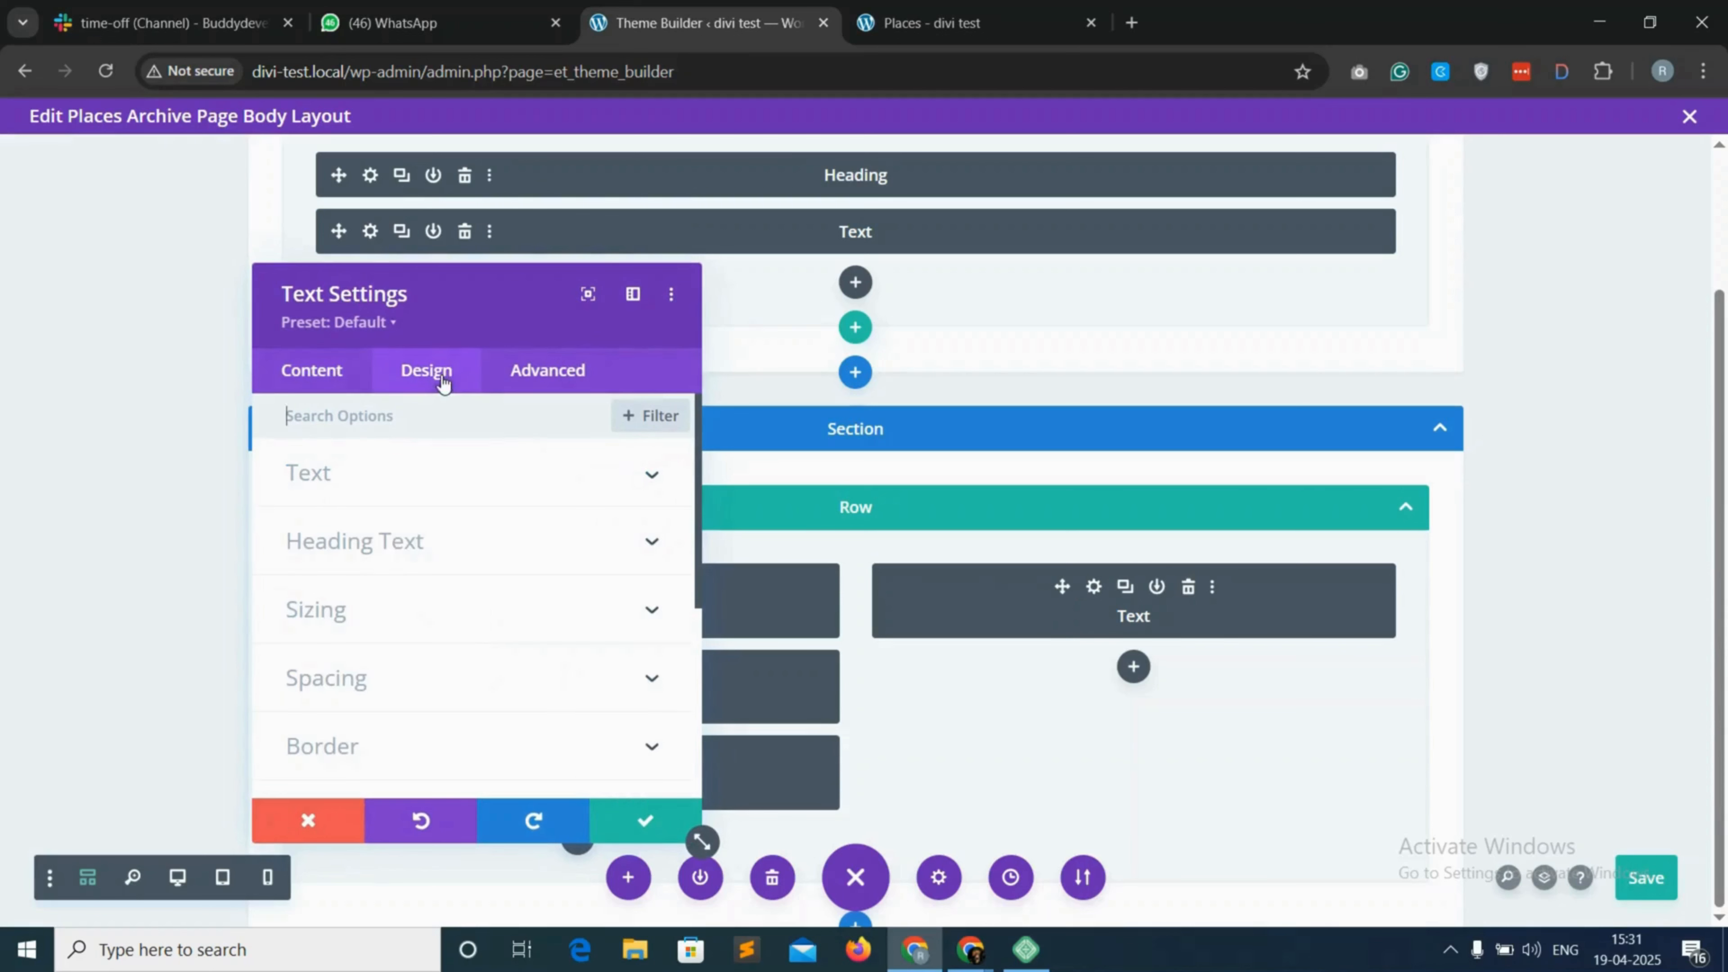
left_click(419, 694)
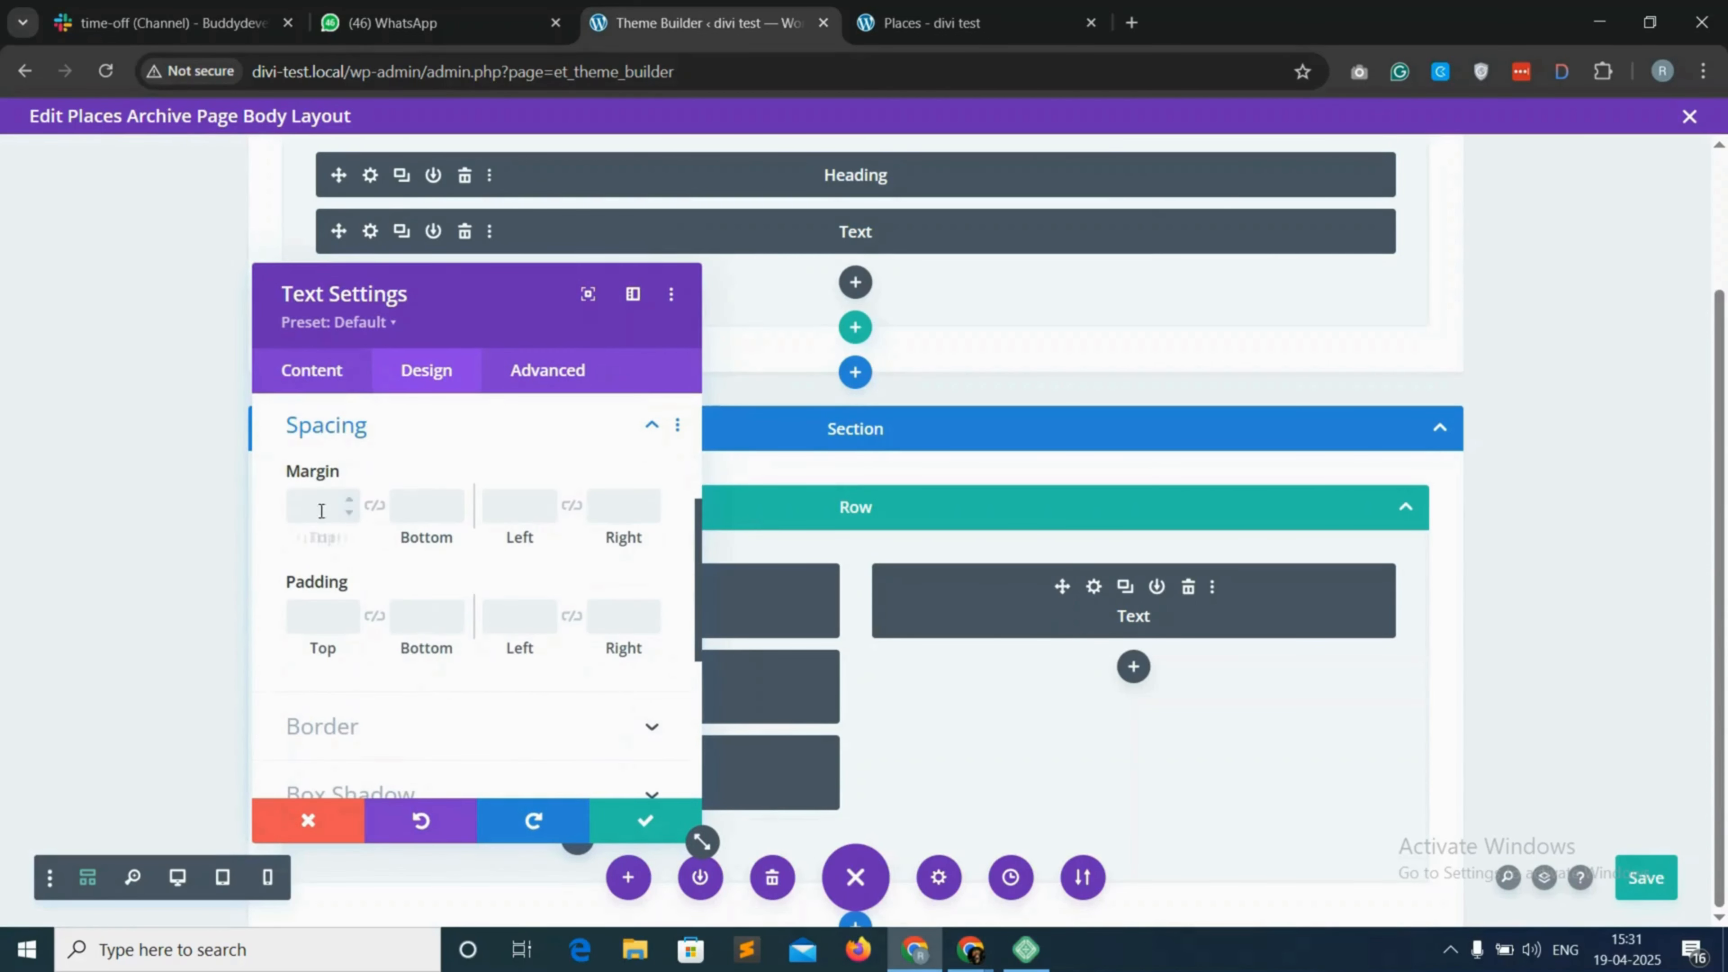
left_click(310, 509)
type("0px")
left_click(374, 505)
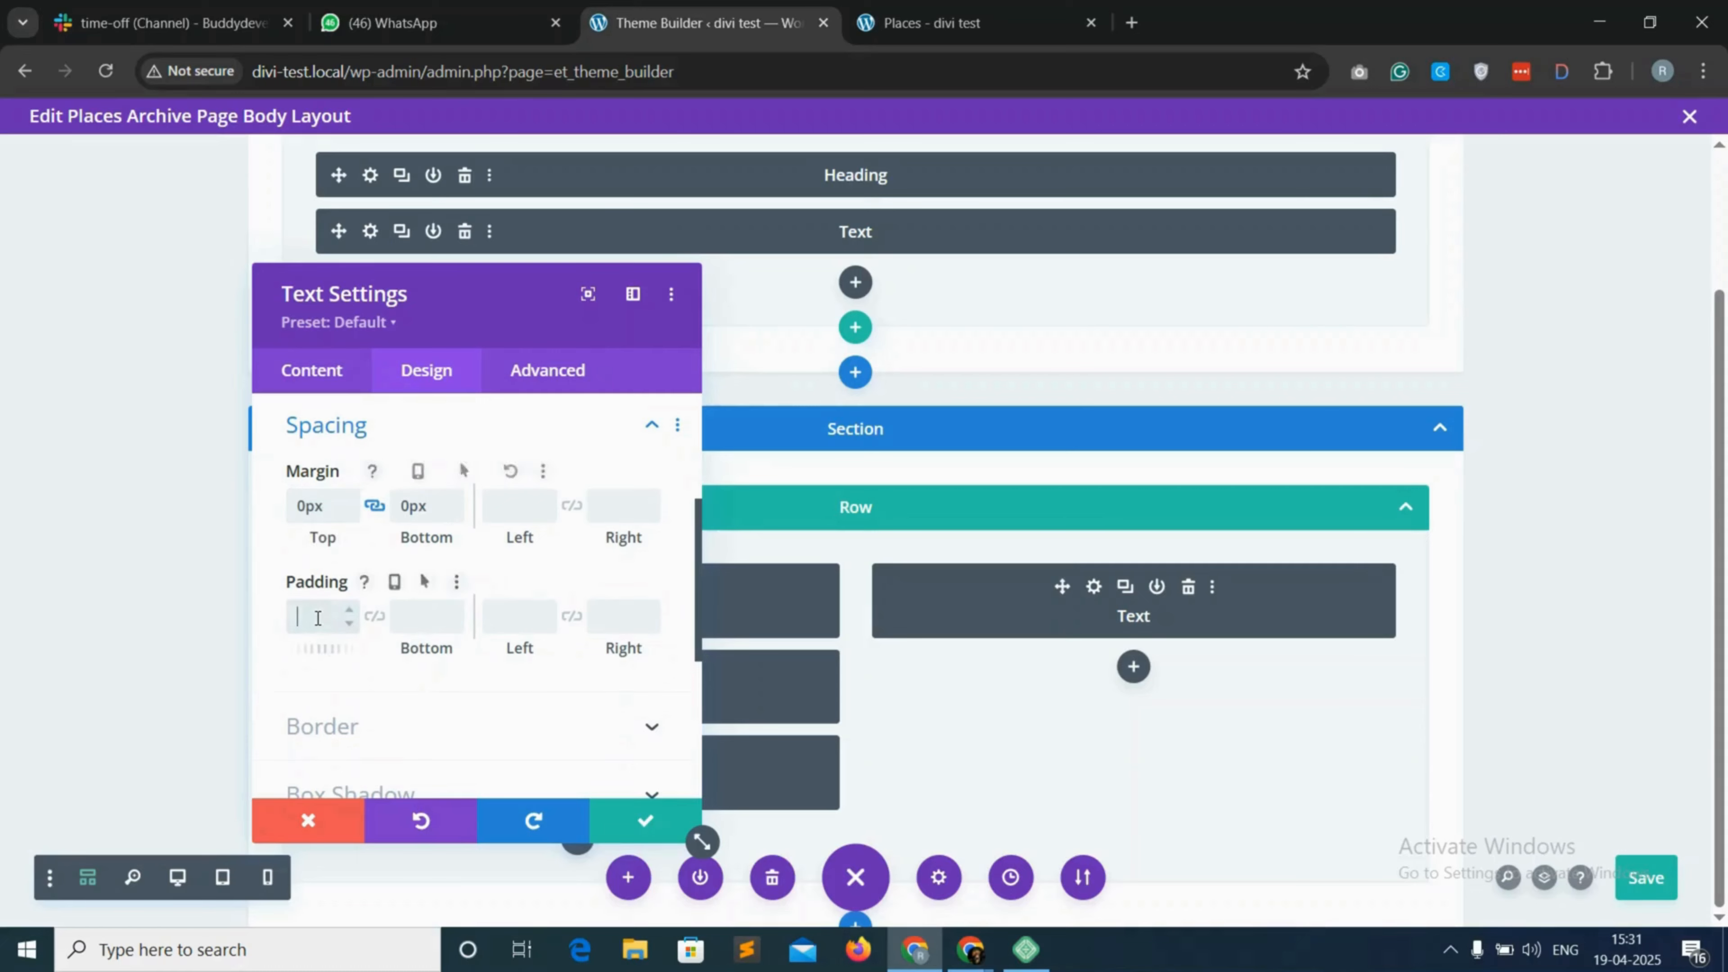
left_click(318, 618)
type("0px")
left_click(374, 616)
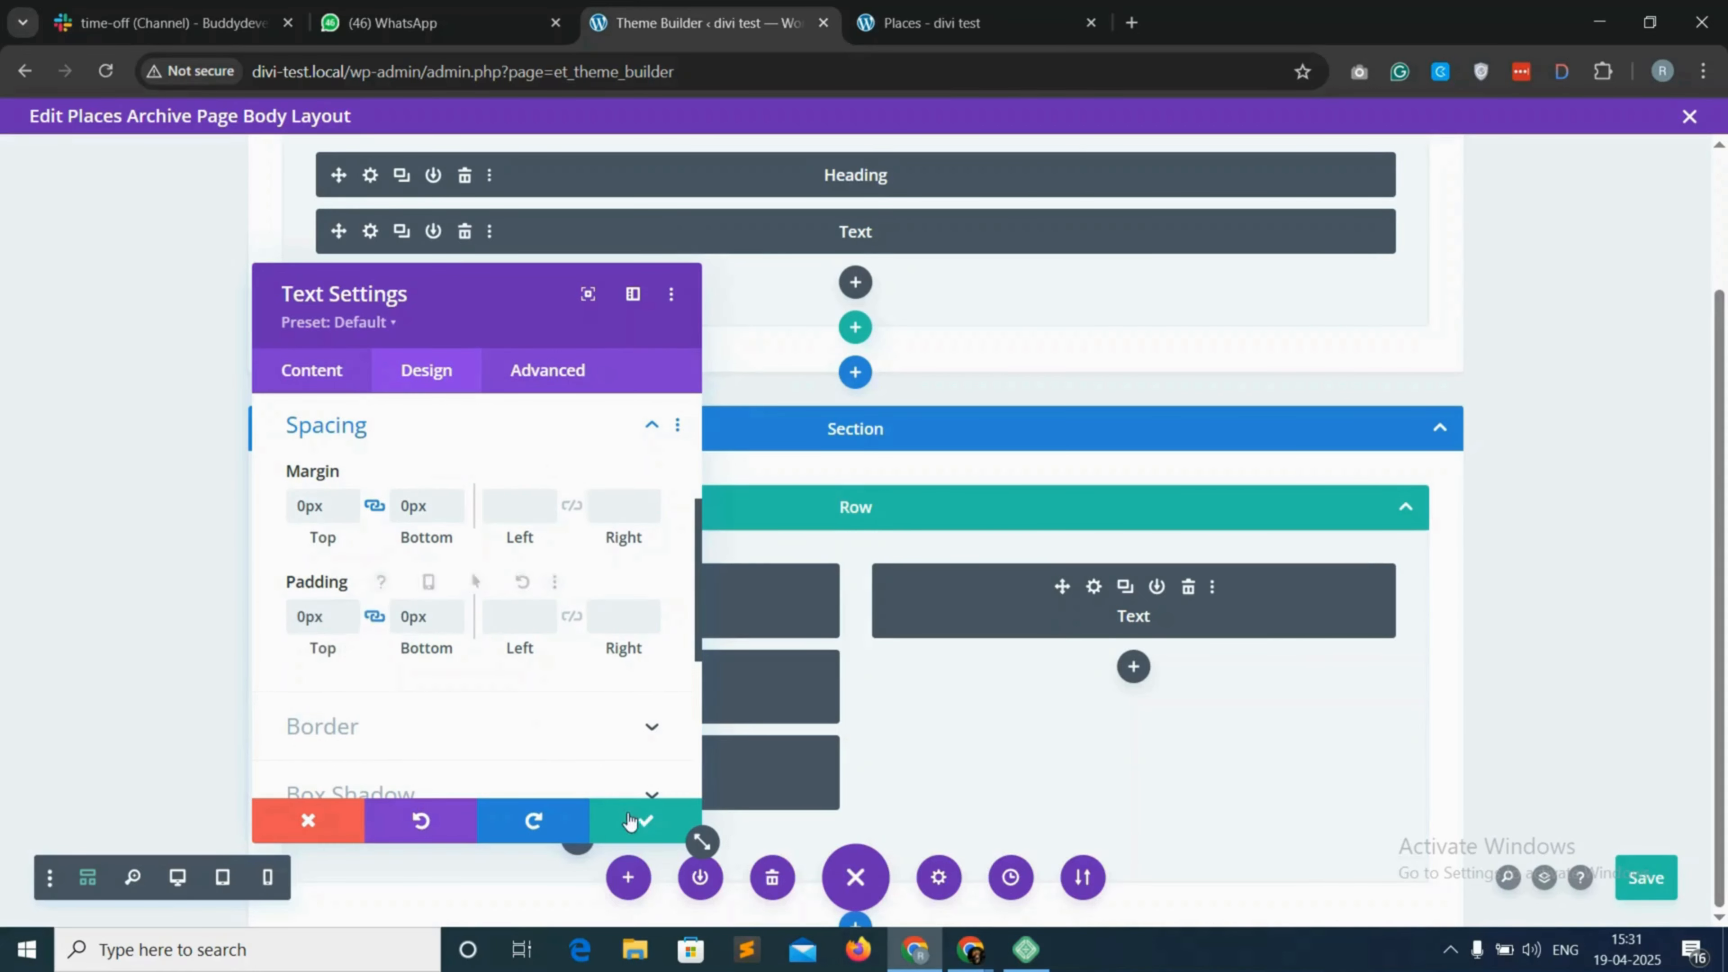
left_click(642, 819)
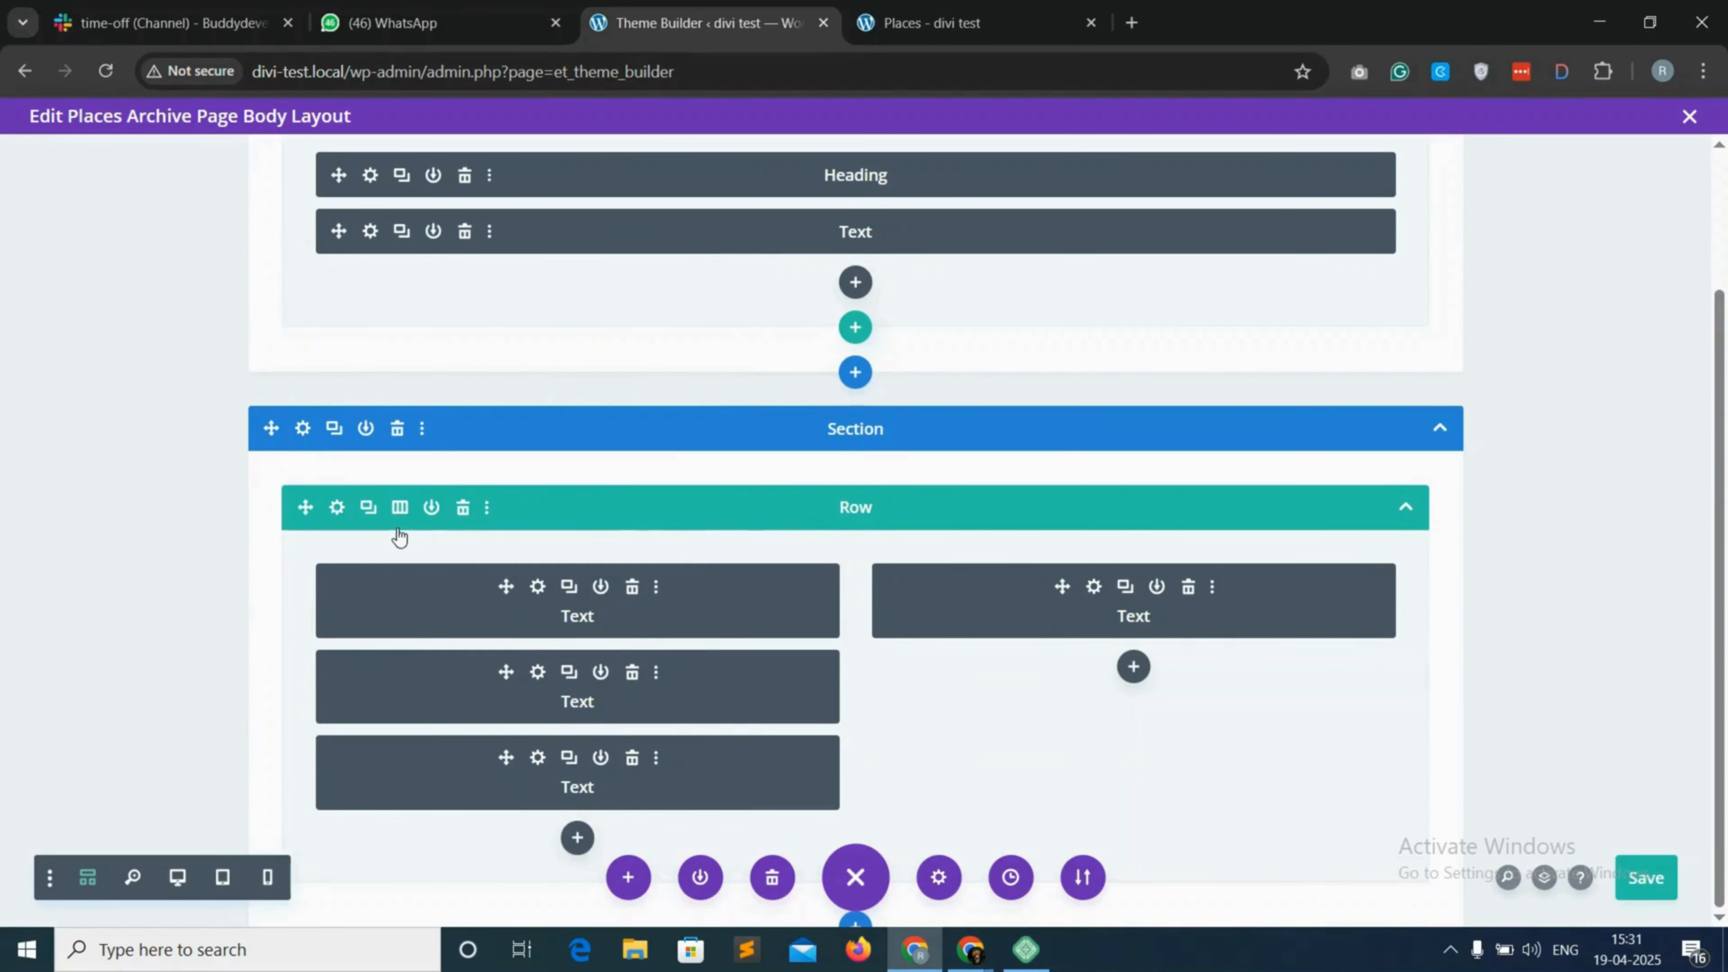
Link the two-column row's top and bottom padding and save the row settings
left_click(336, 507)
left_click(418, 381)
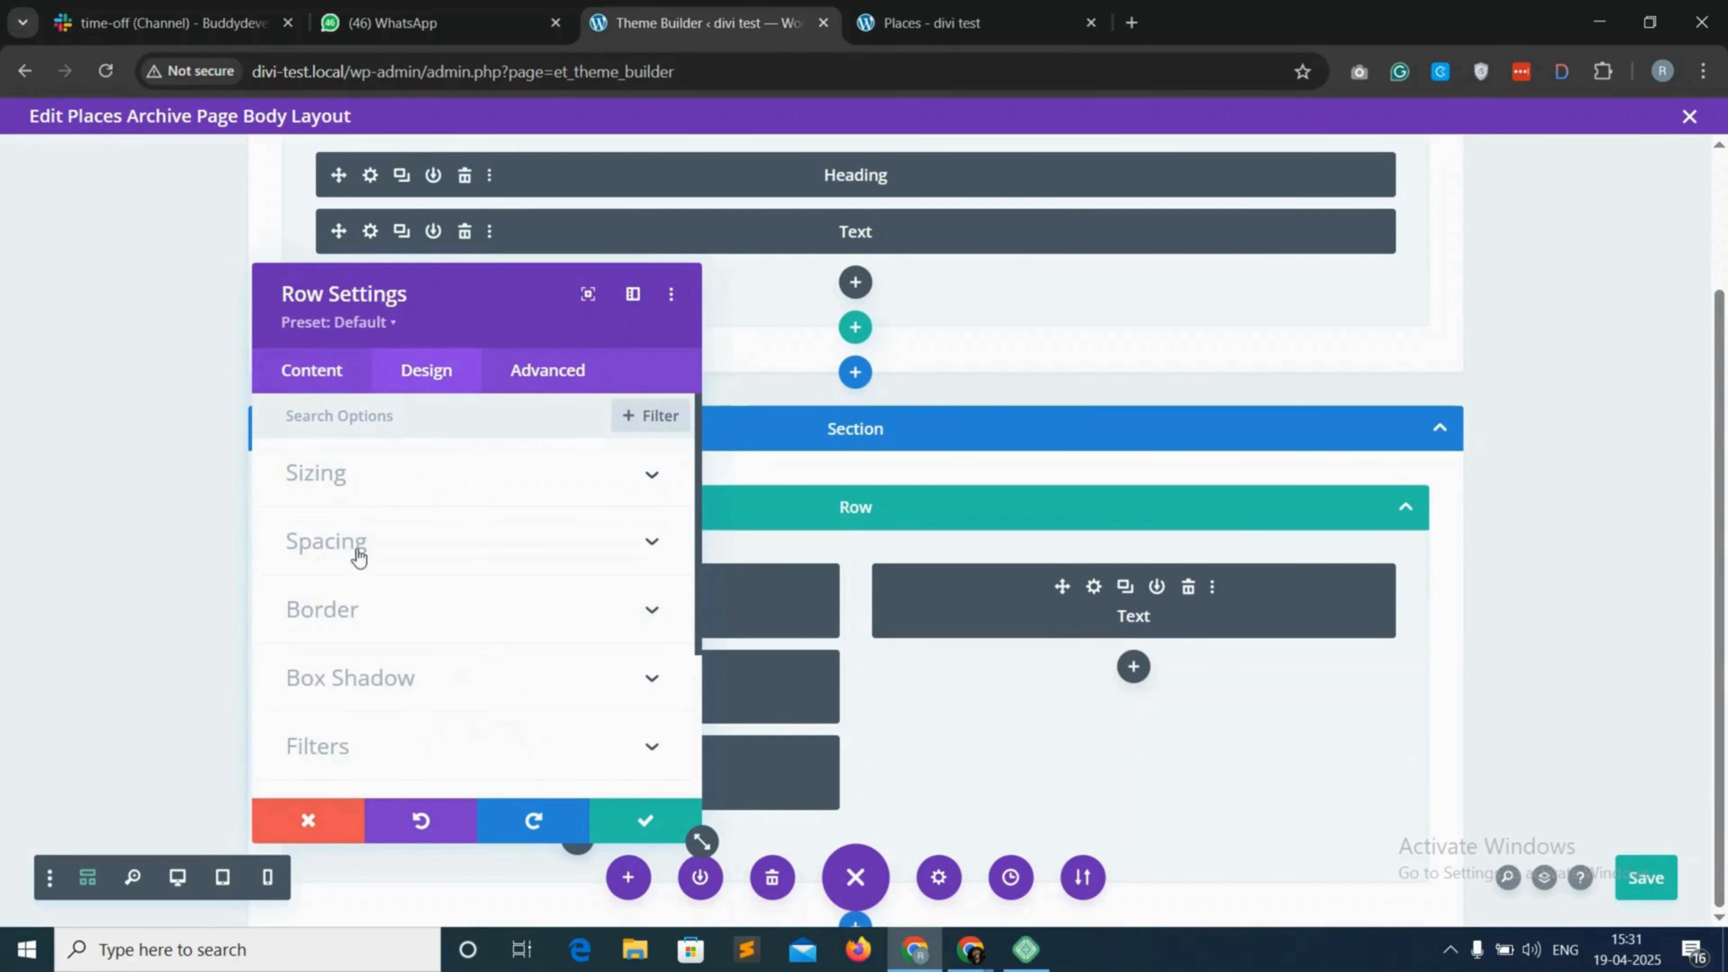
left_click(355, 553)
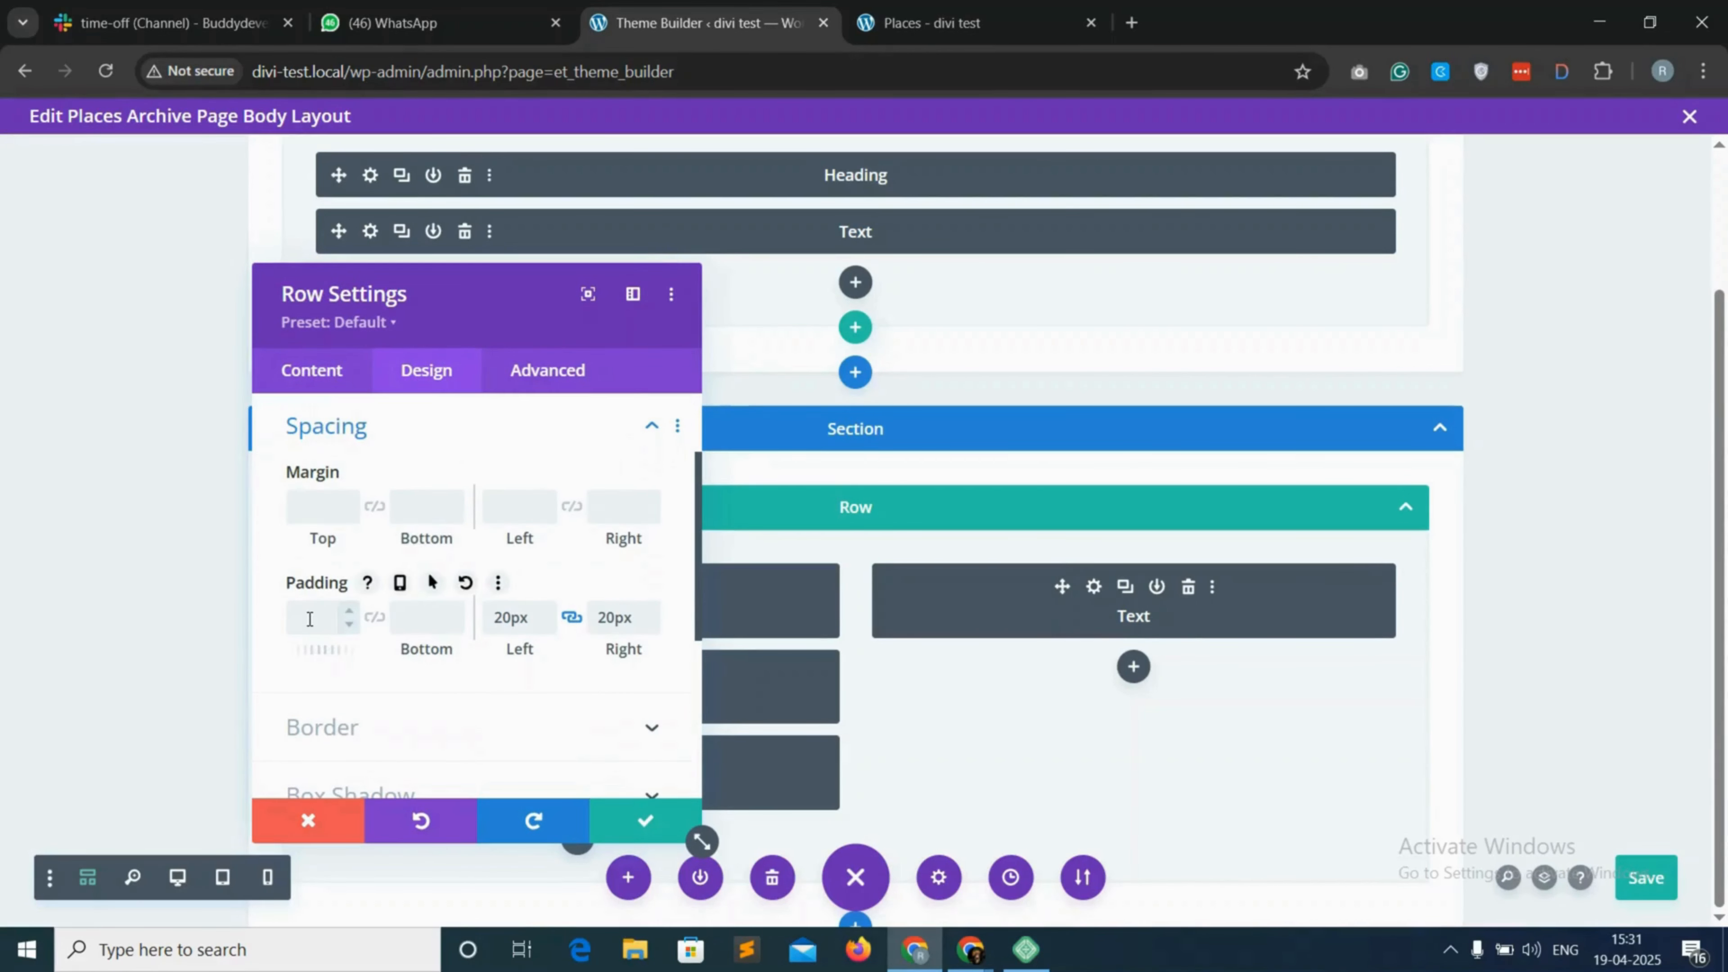
left_click(374, 618)
left_click(643, 820)
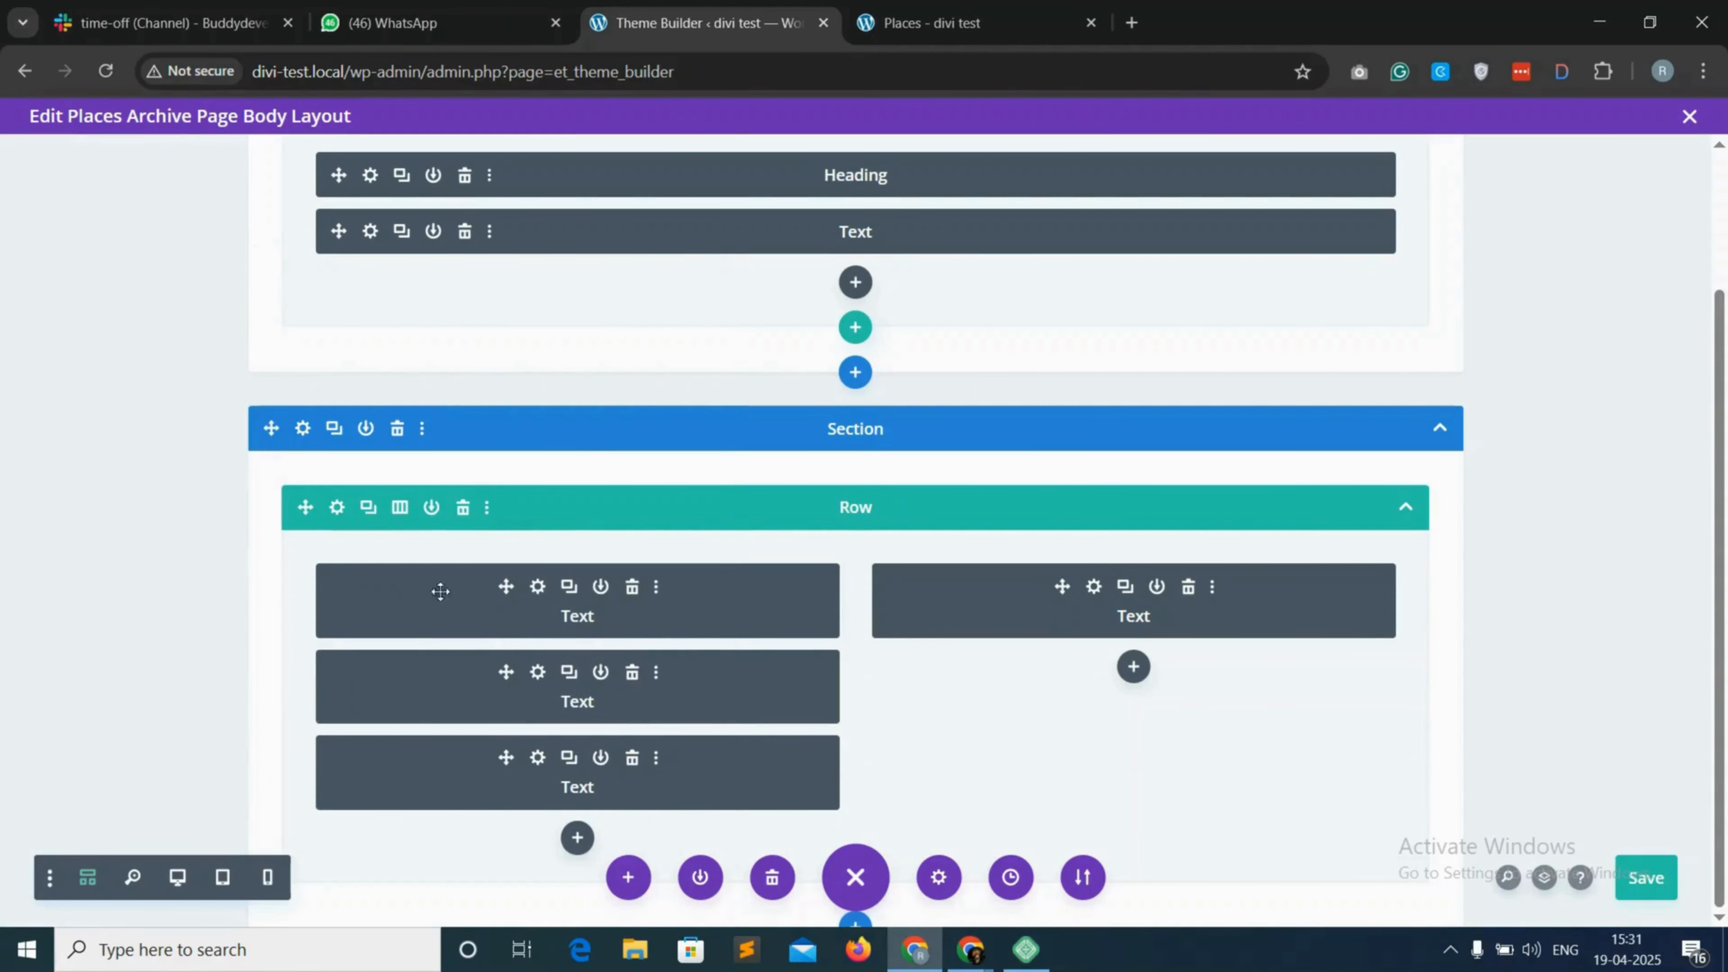
Set the top padding of the first Text module in the listings column to 20px and save the module
left_click(537, 587)
left_click(423, 370)
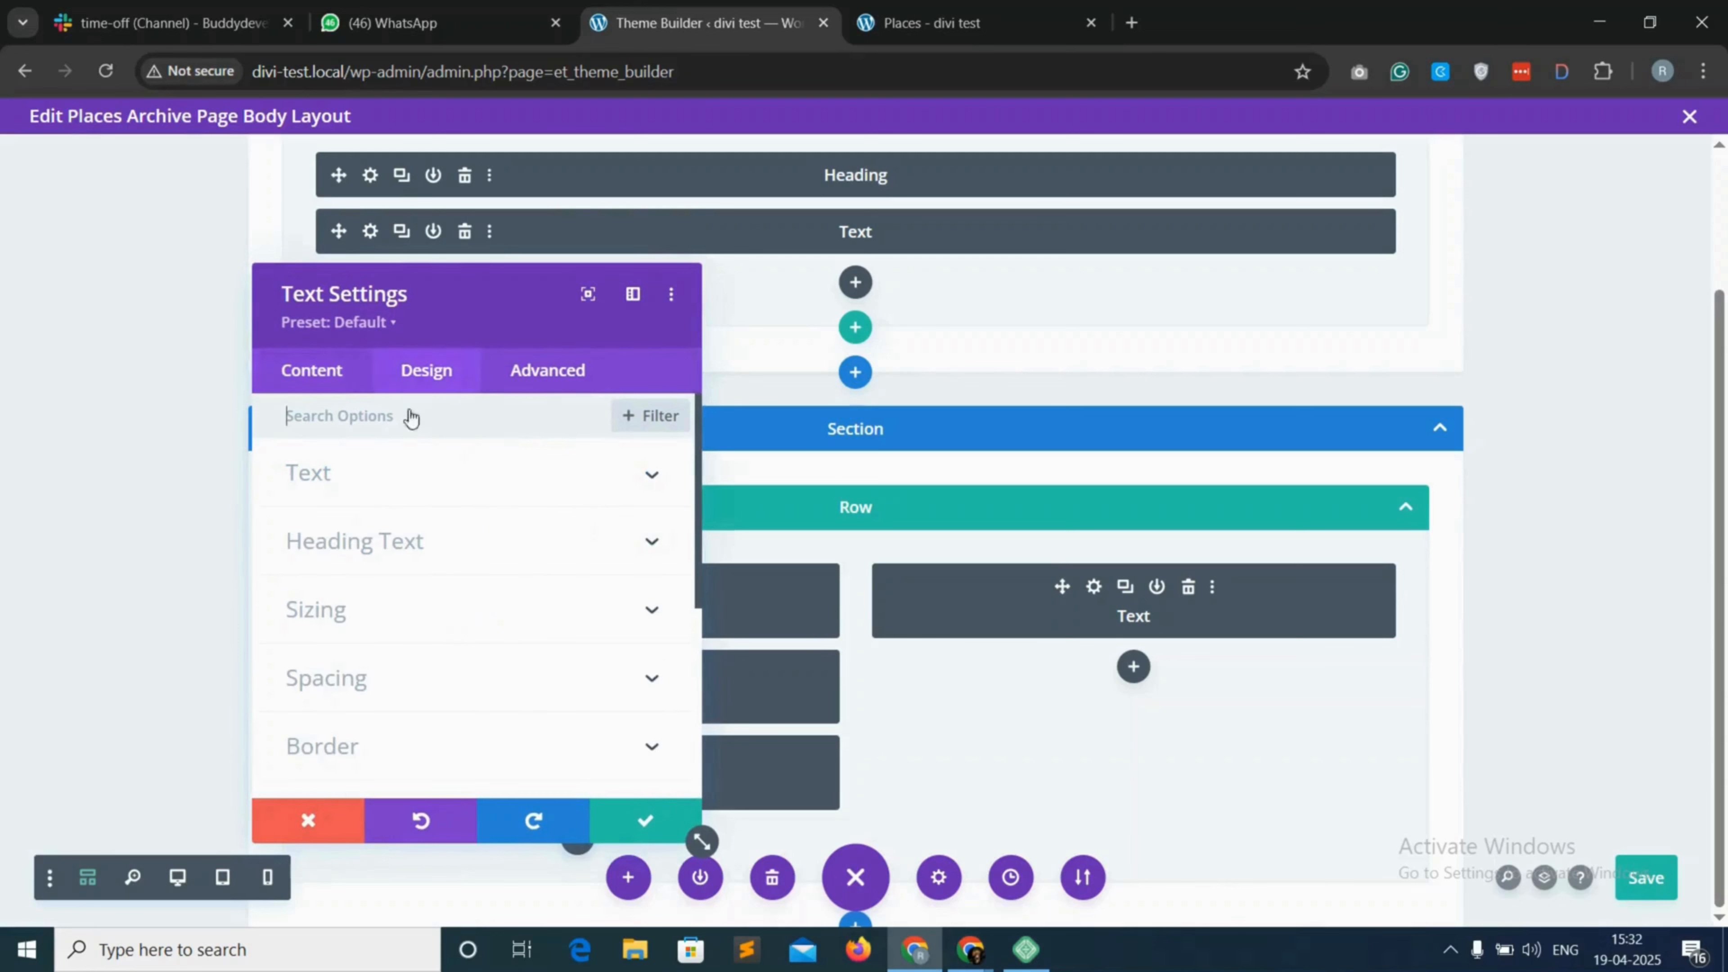
left_click(401, 688)
left_click(308, 612)
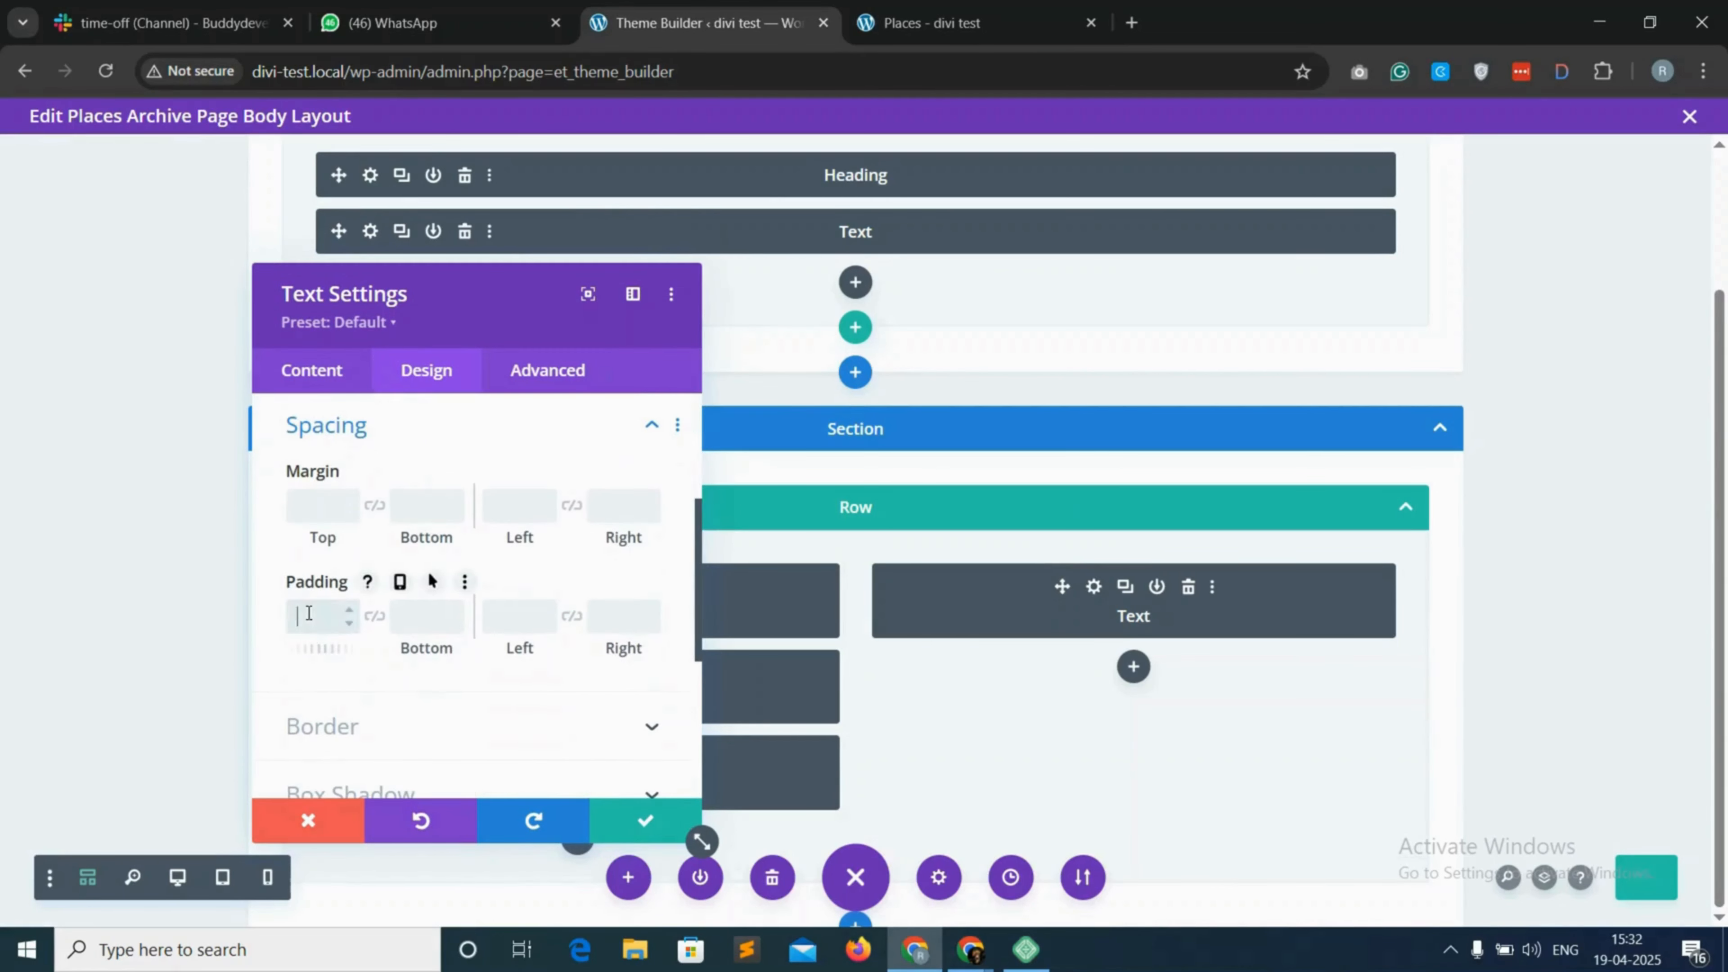
type("102")
type("0")
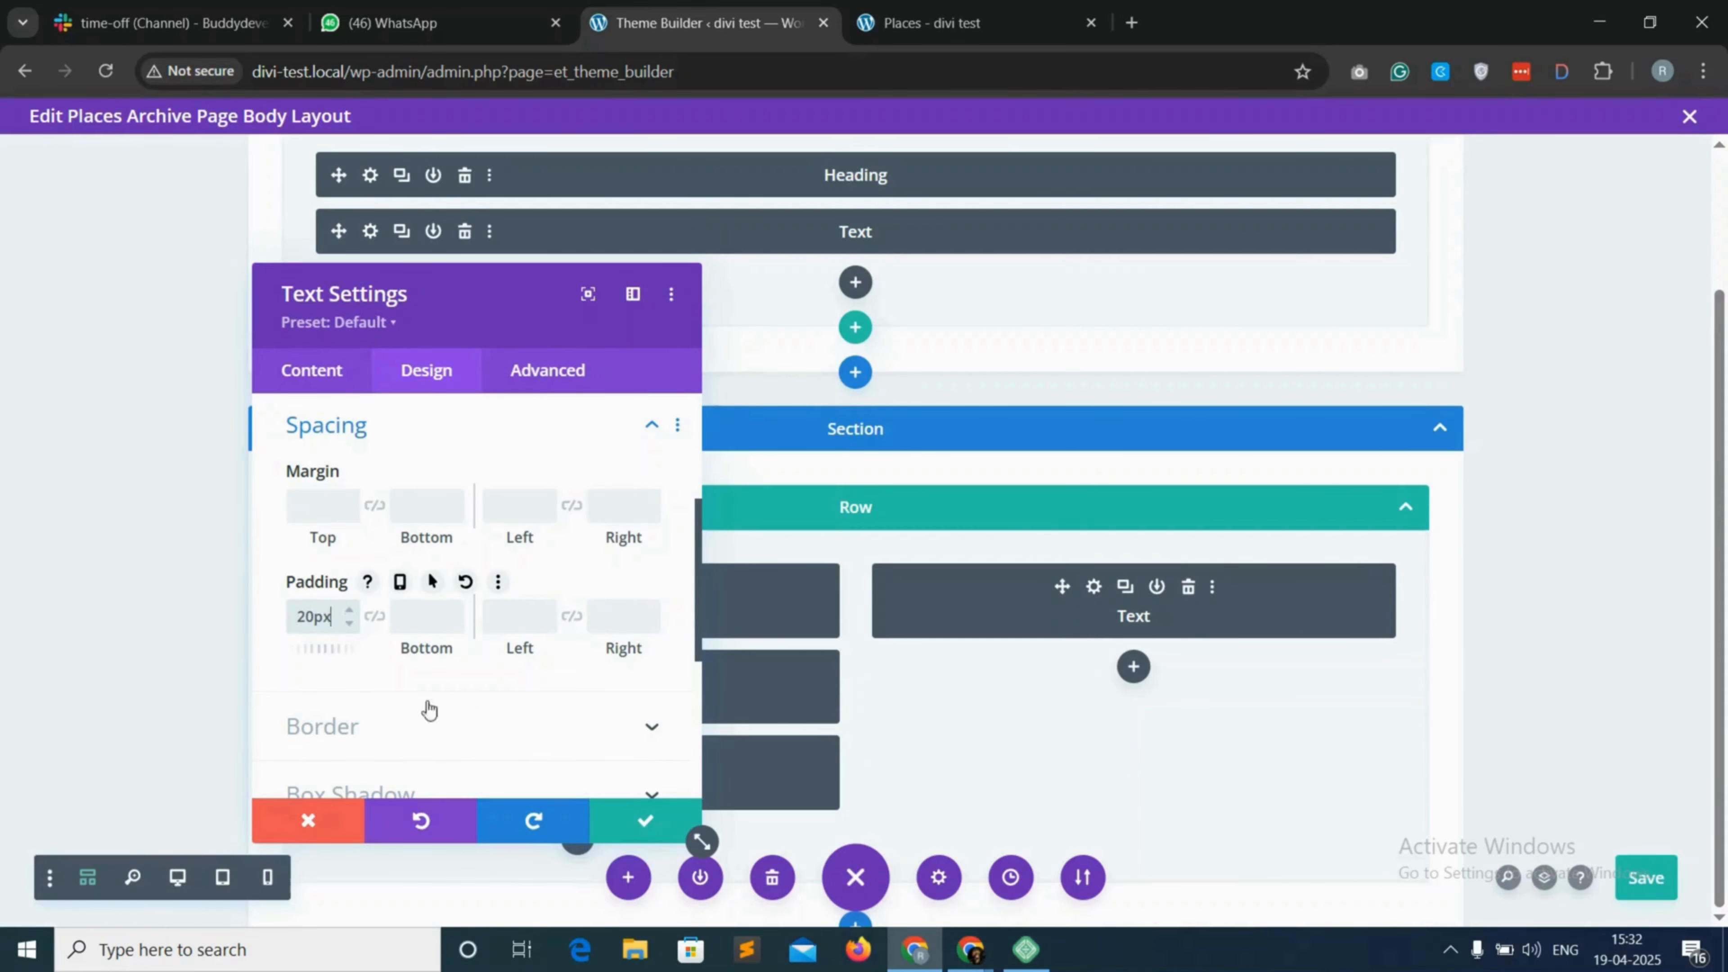
left_click(645, 820)
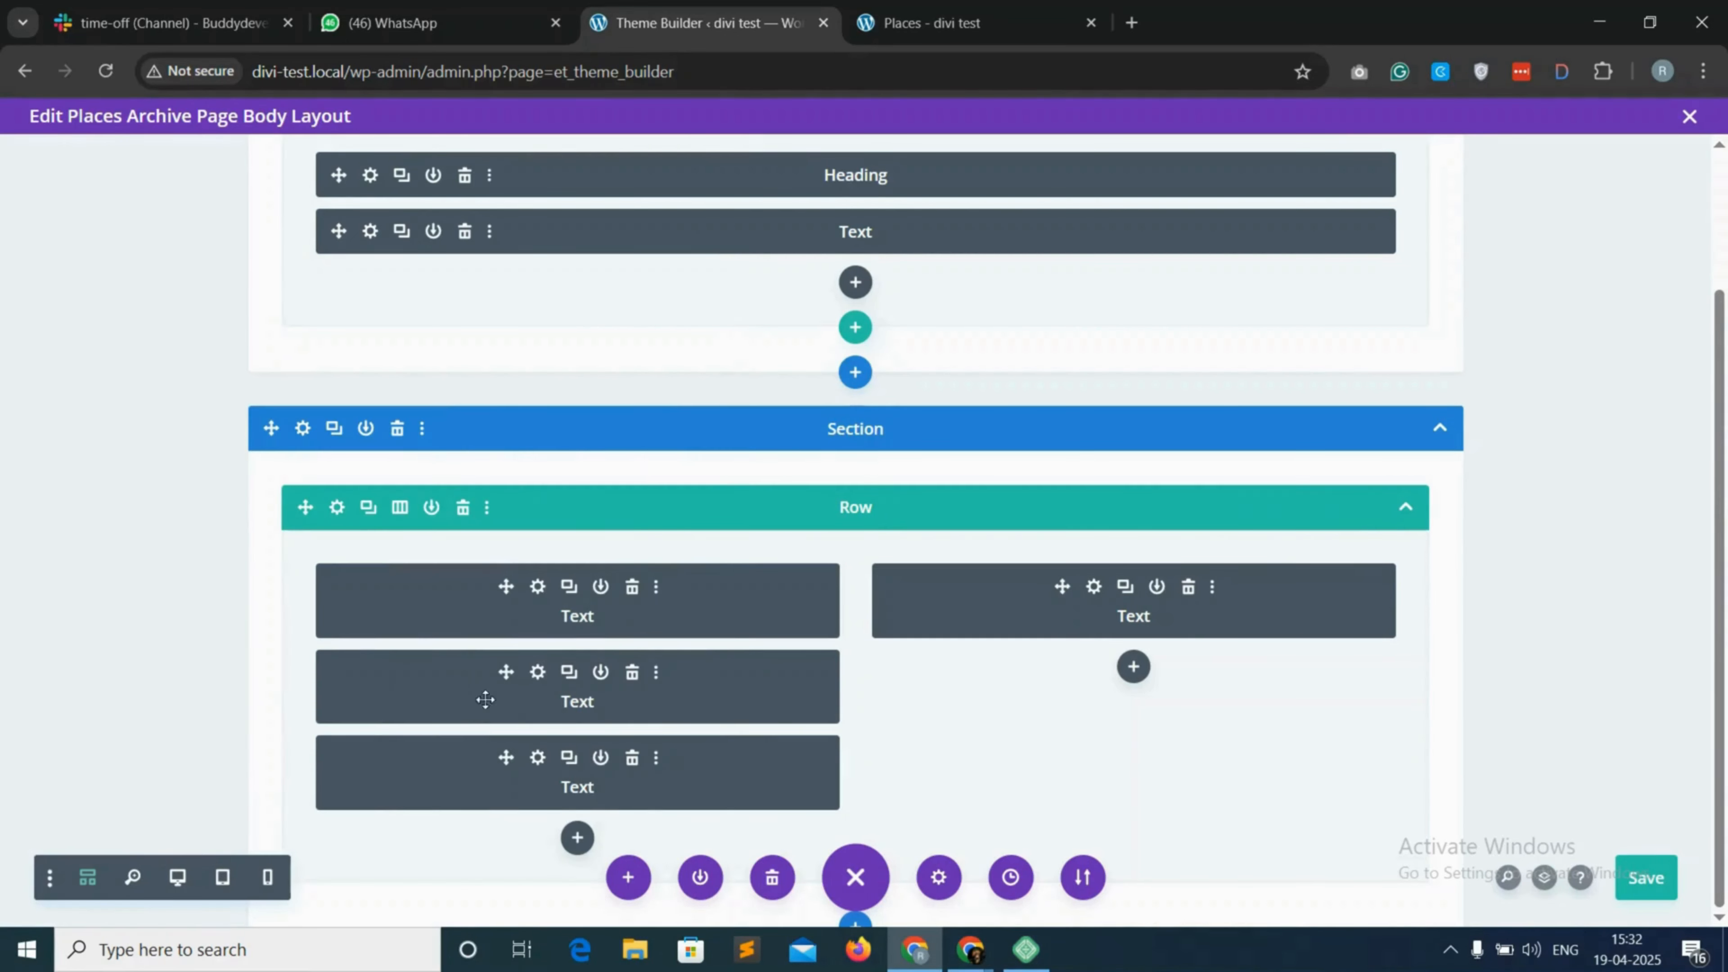
Add bottom padding to the listings column's gd_loop_paging Text module and save the module
left_click(537, 759)
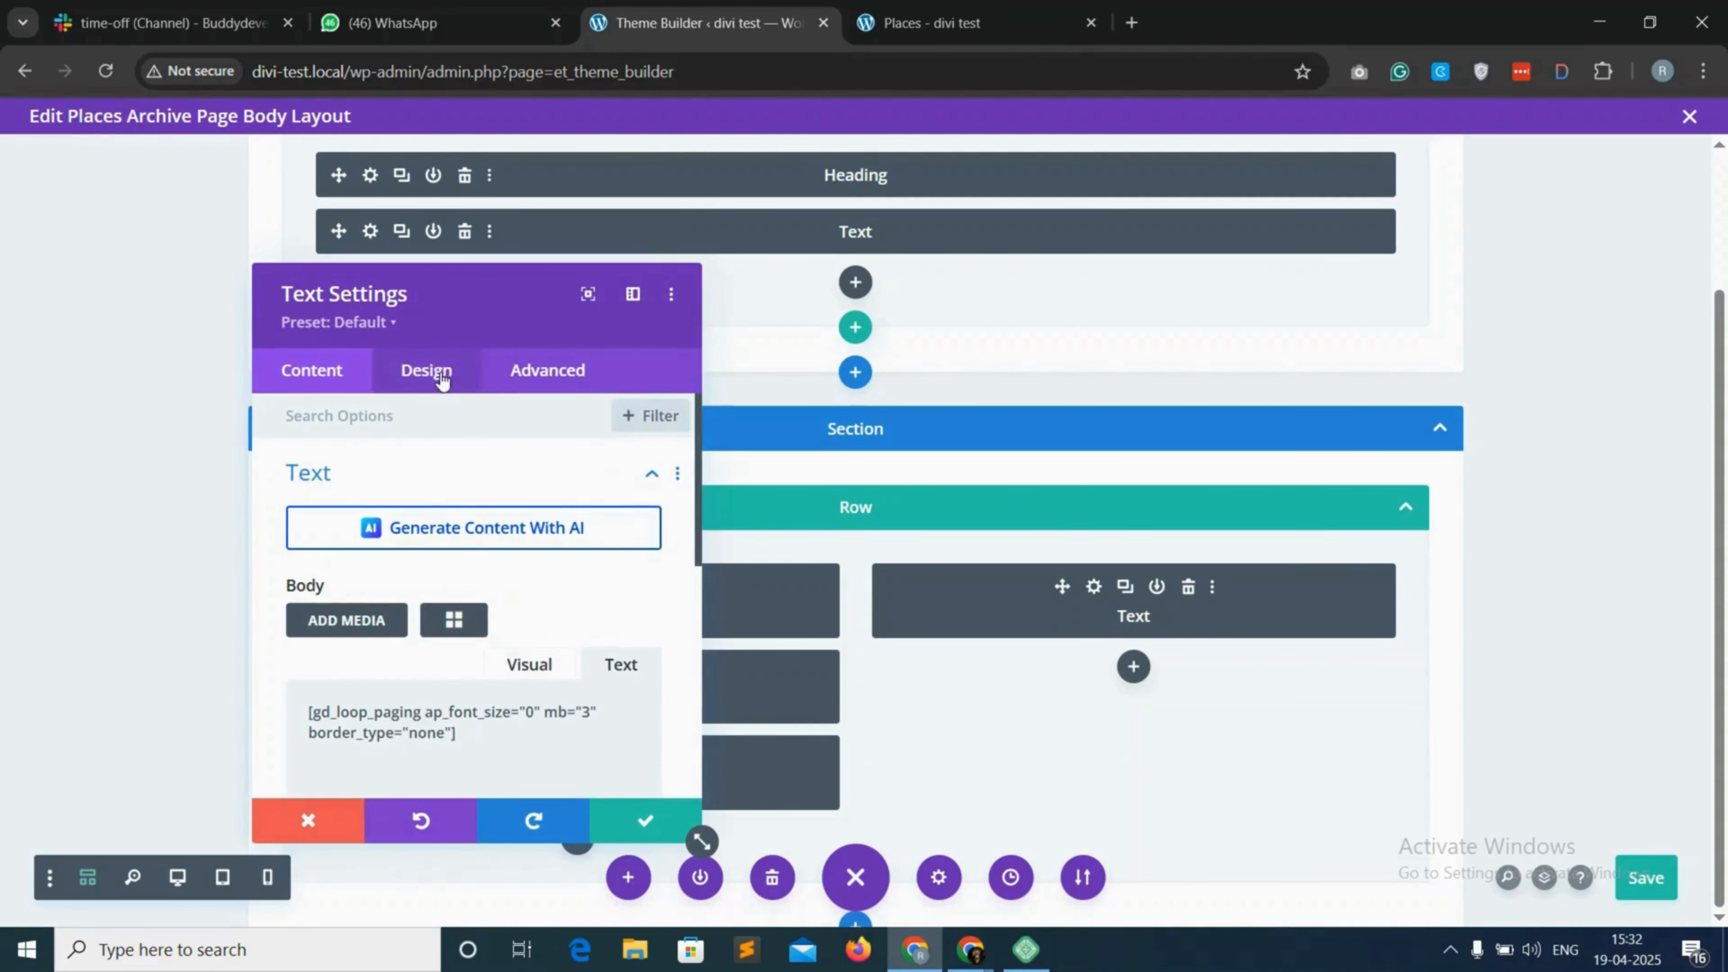
left_click(439, 379)
left_click(424, 693)
left_click(415, 619)
type("2")
left_click(645, 820)
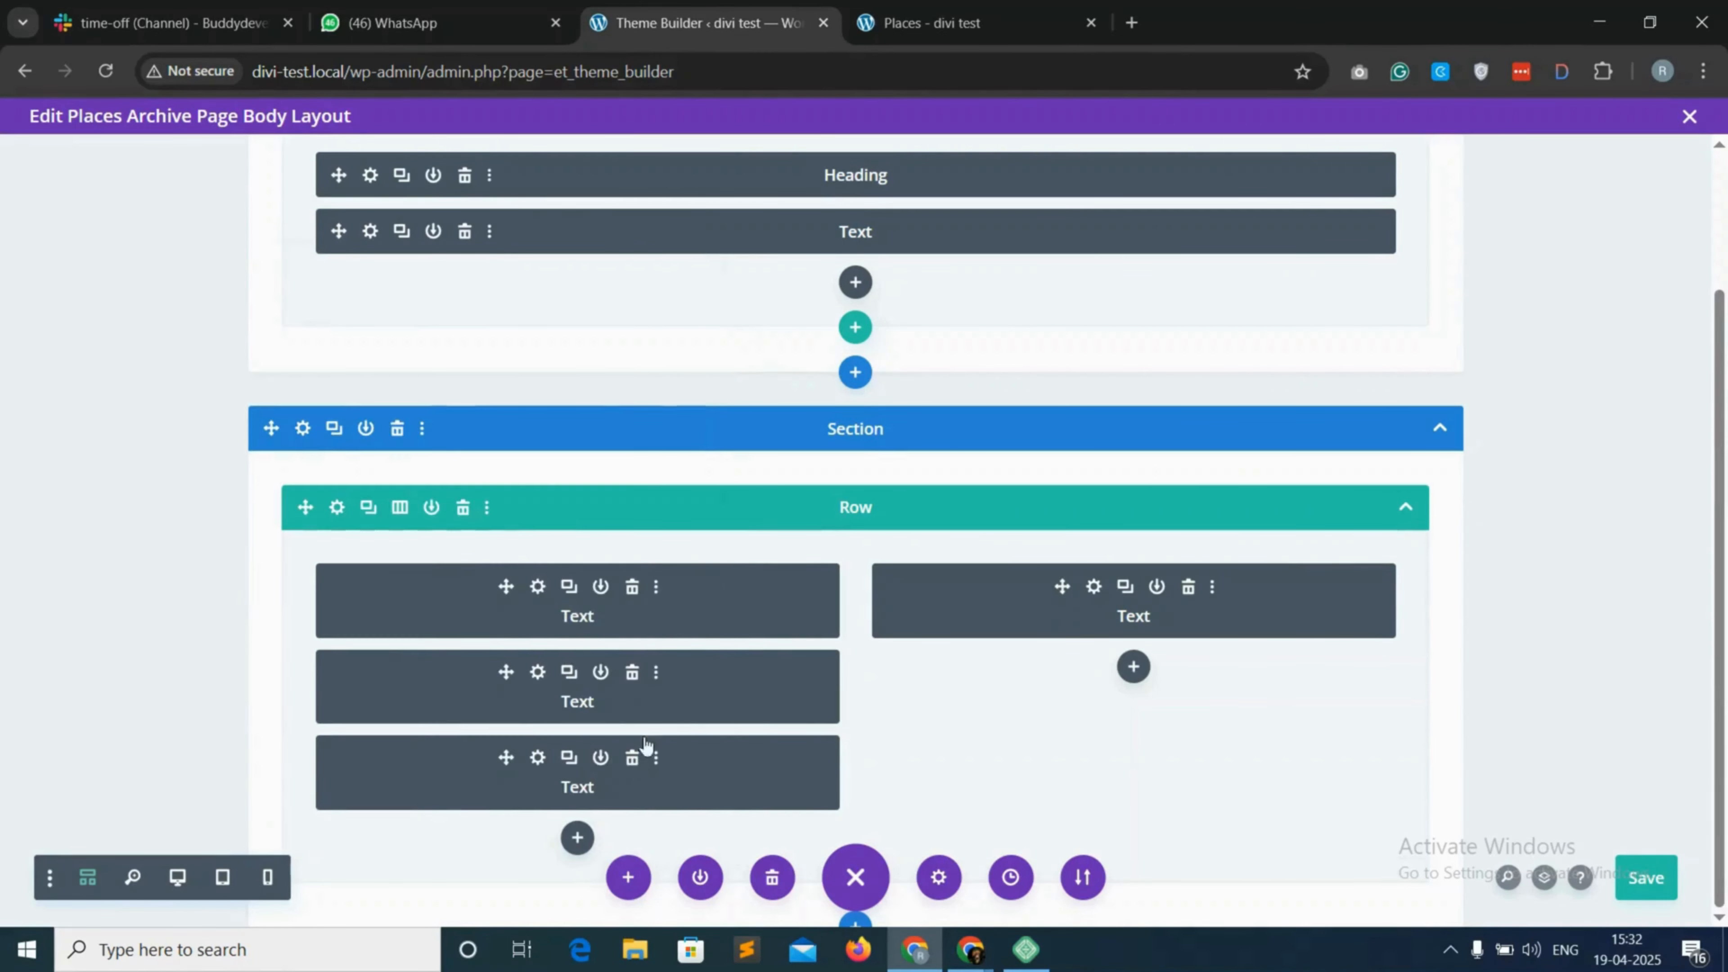
Set the listings section's top margin and top padding to 0px, save the section, and save the layout
left_click(303, 429)
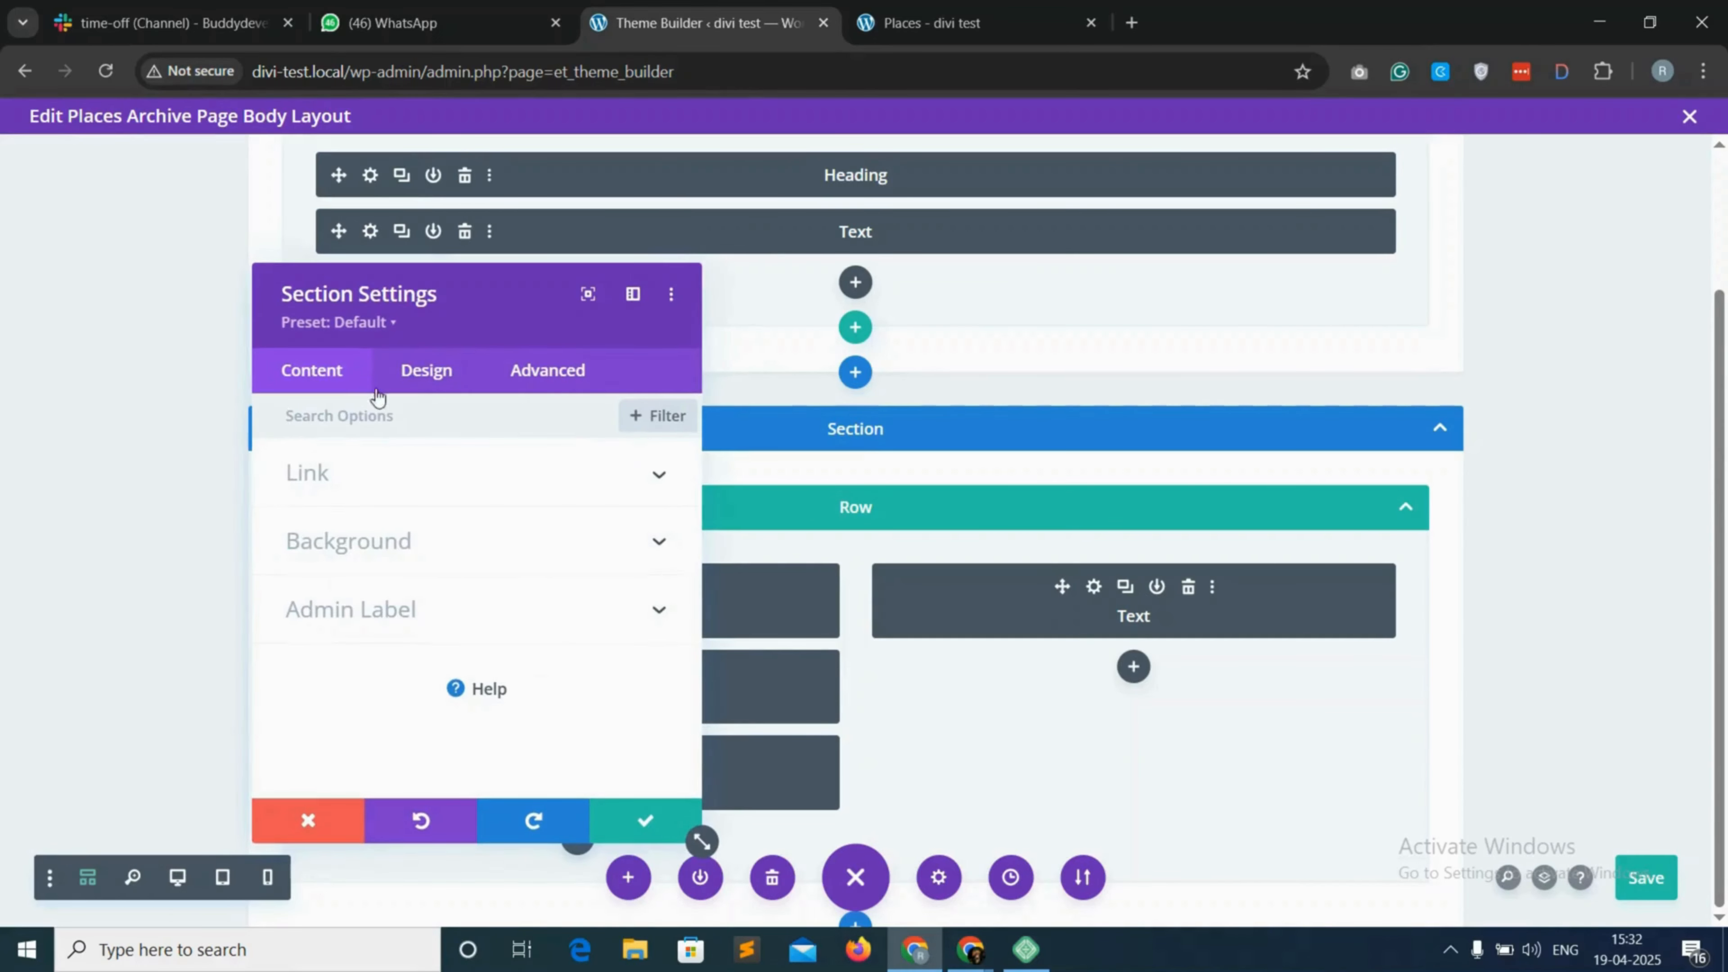
left_click(423, 381)
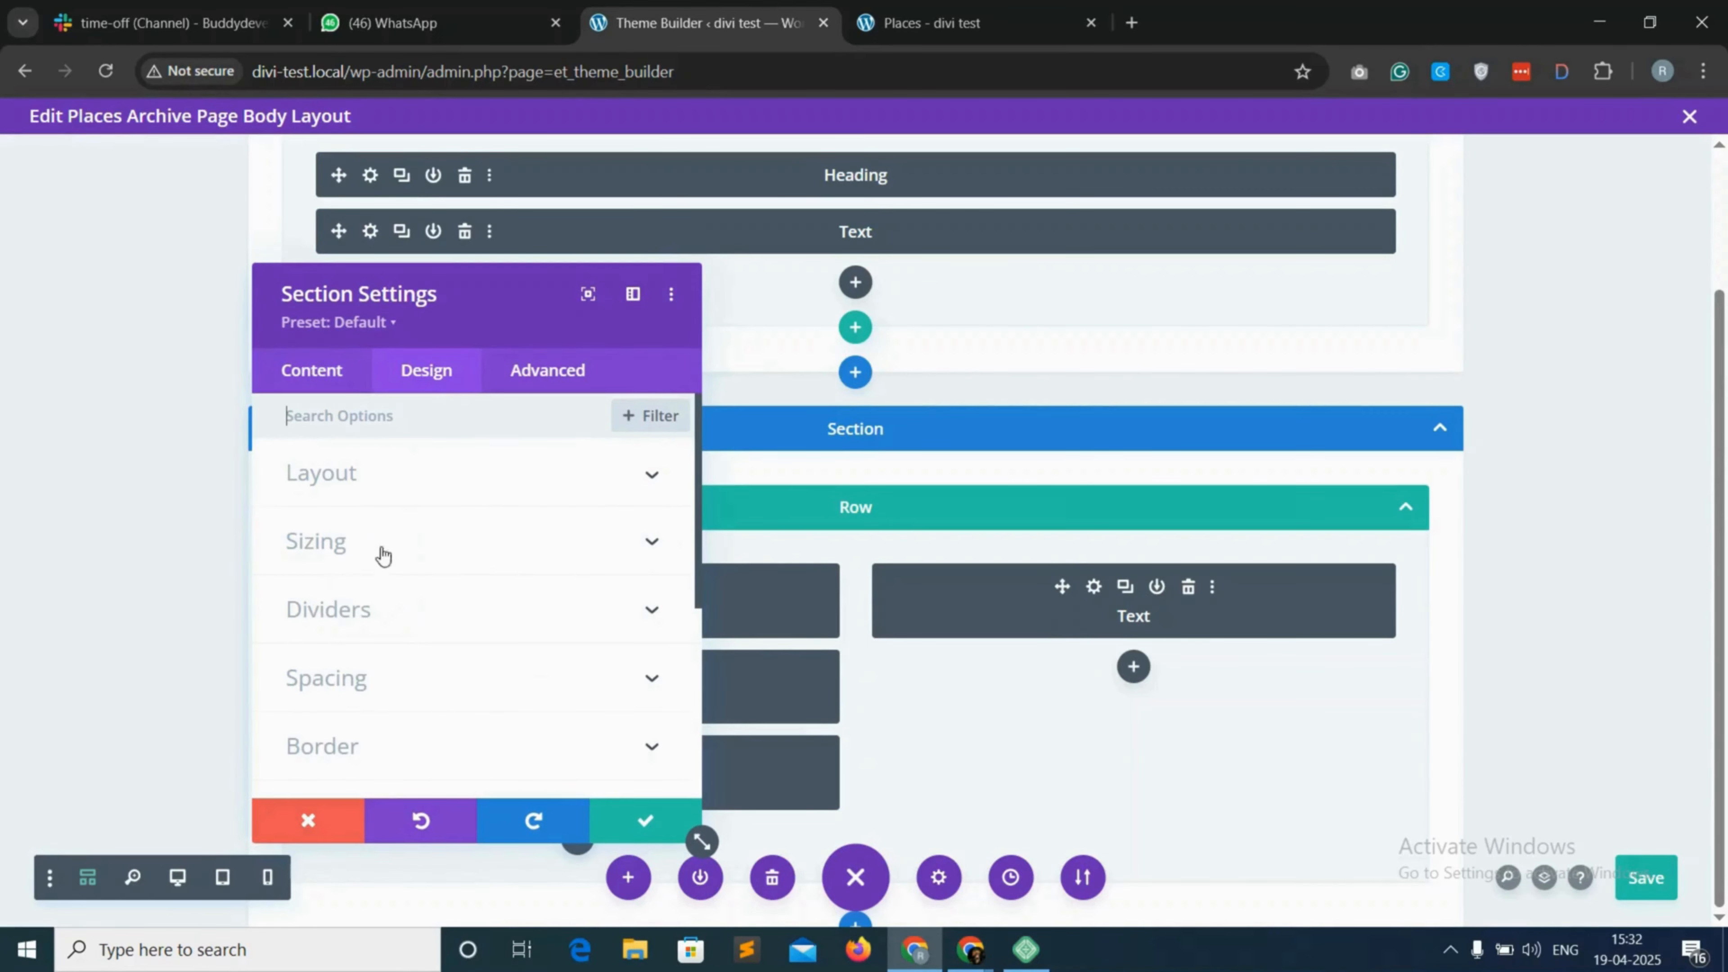
left_click(392, 689)
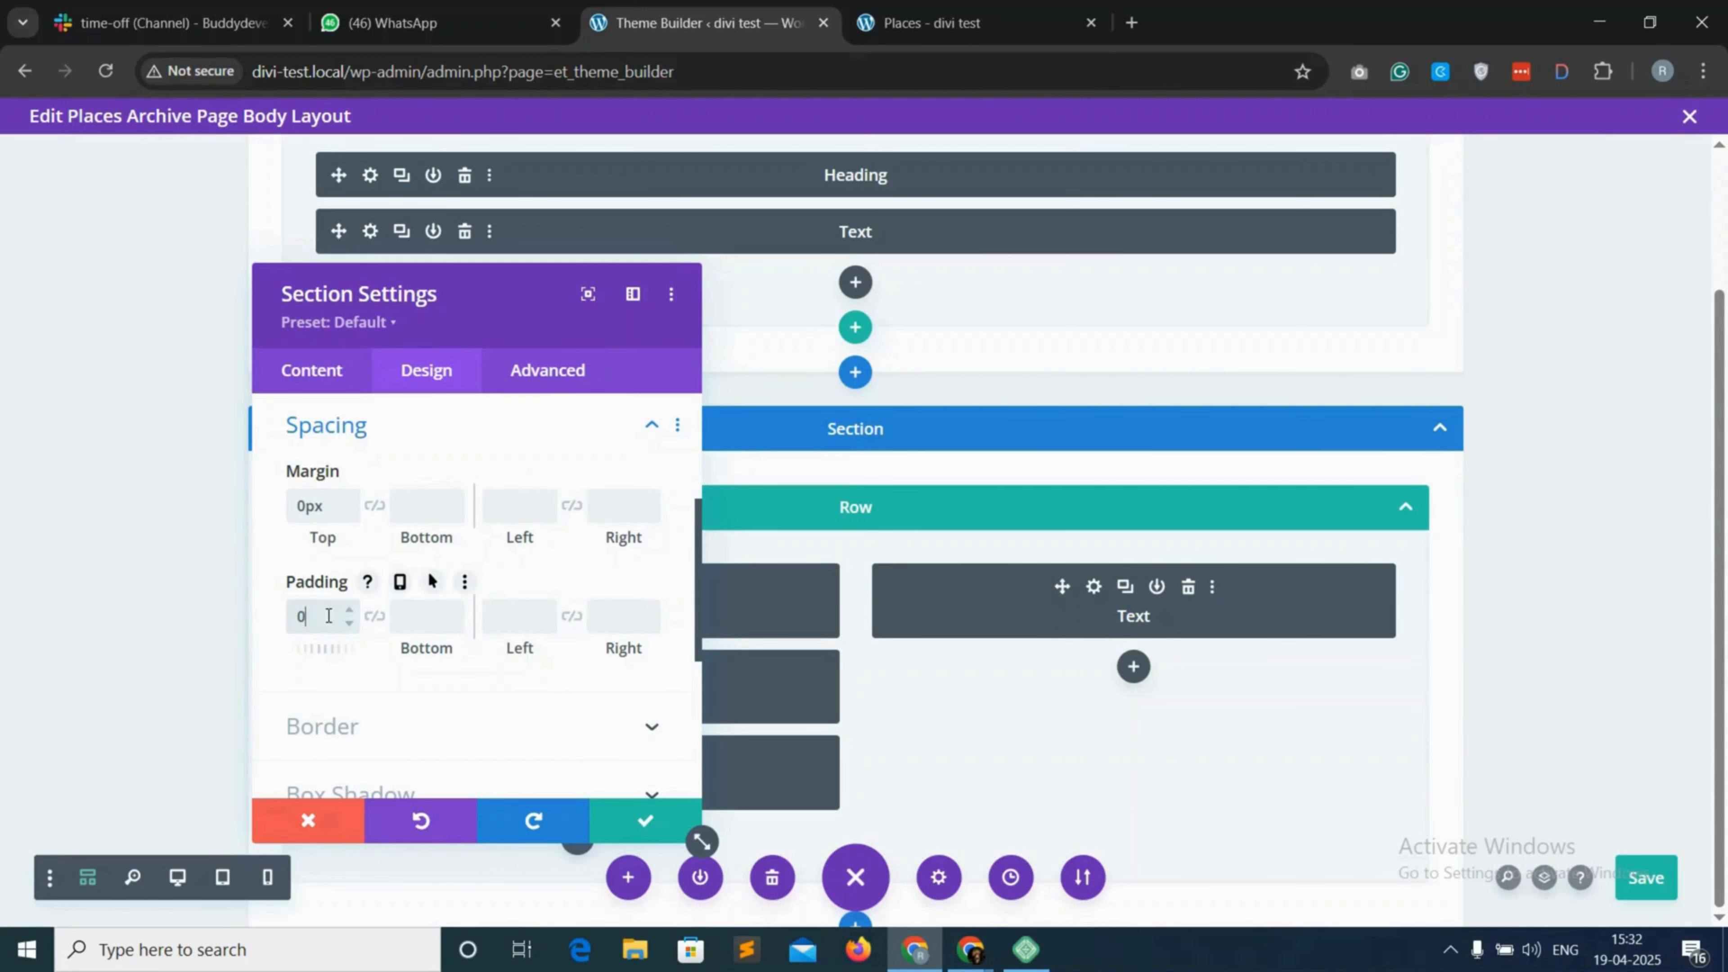
left_click(646, 819)
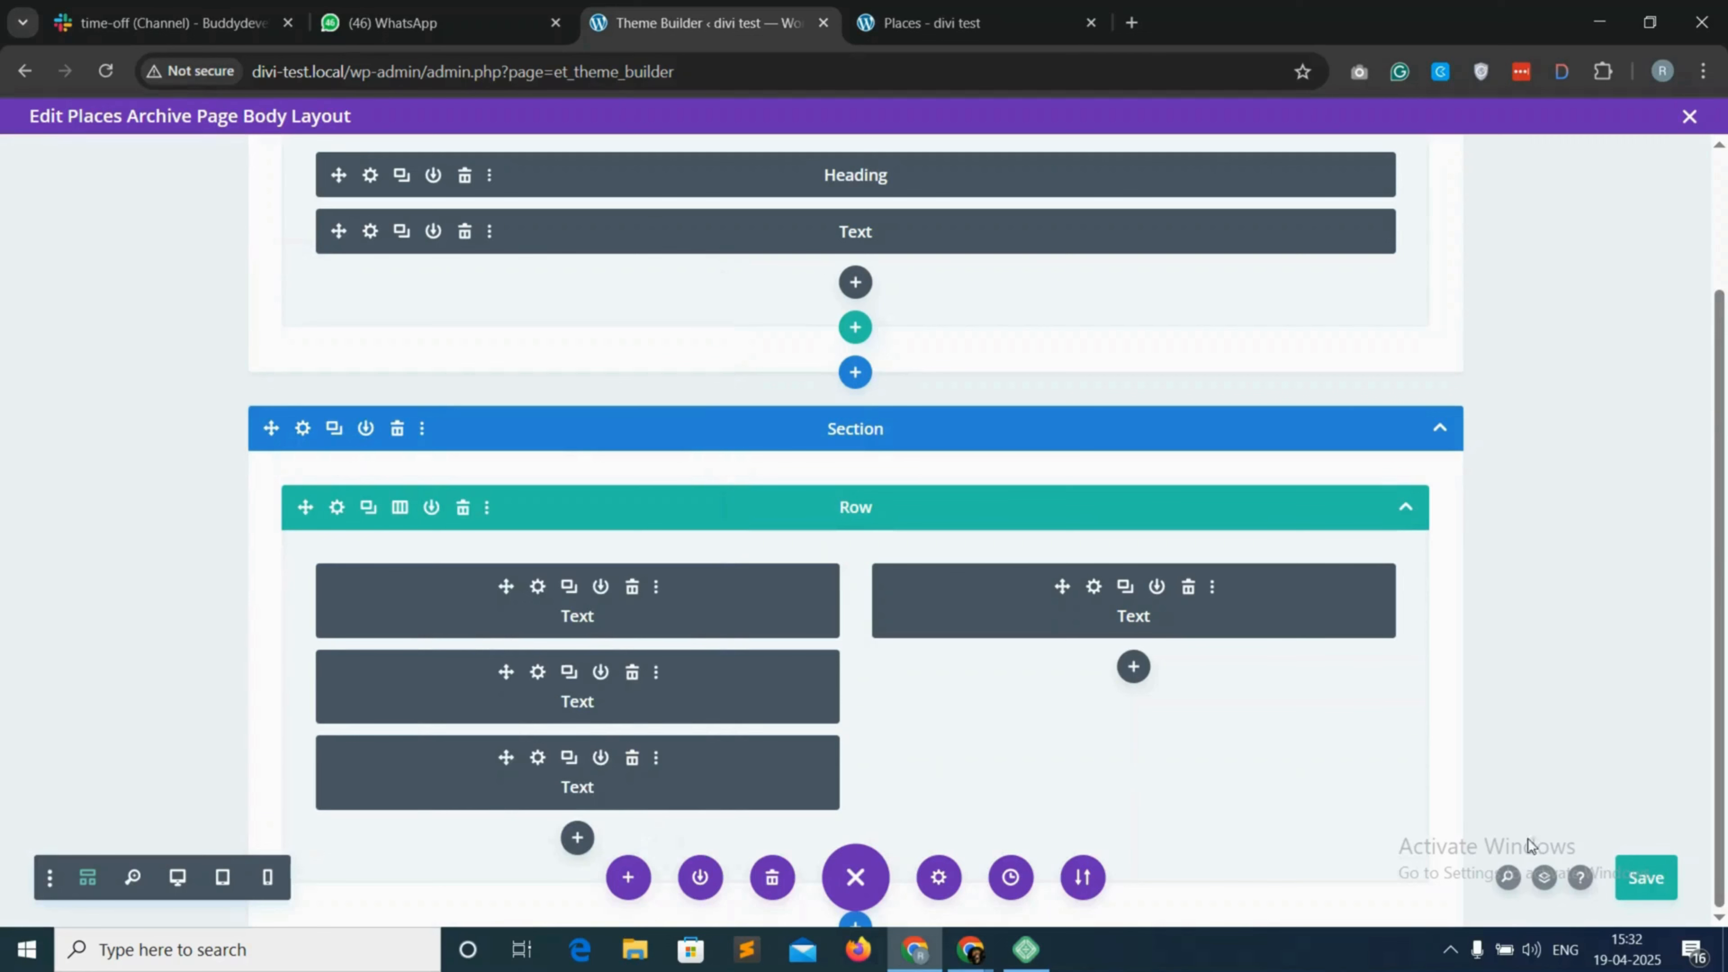
left_click(1645, 878)
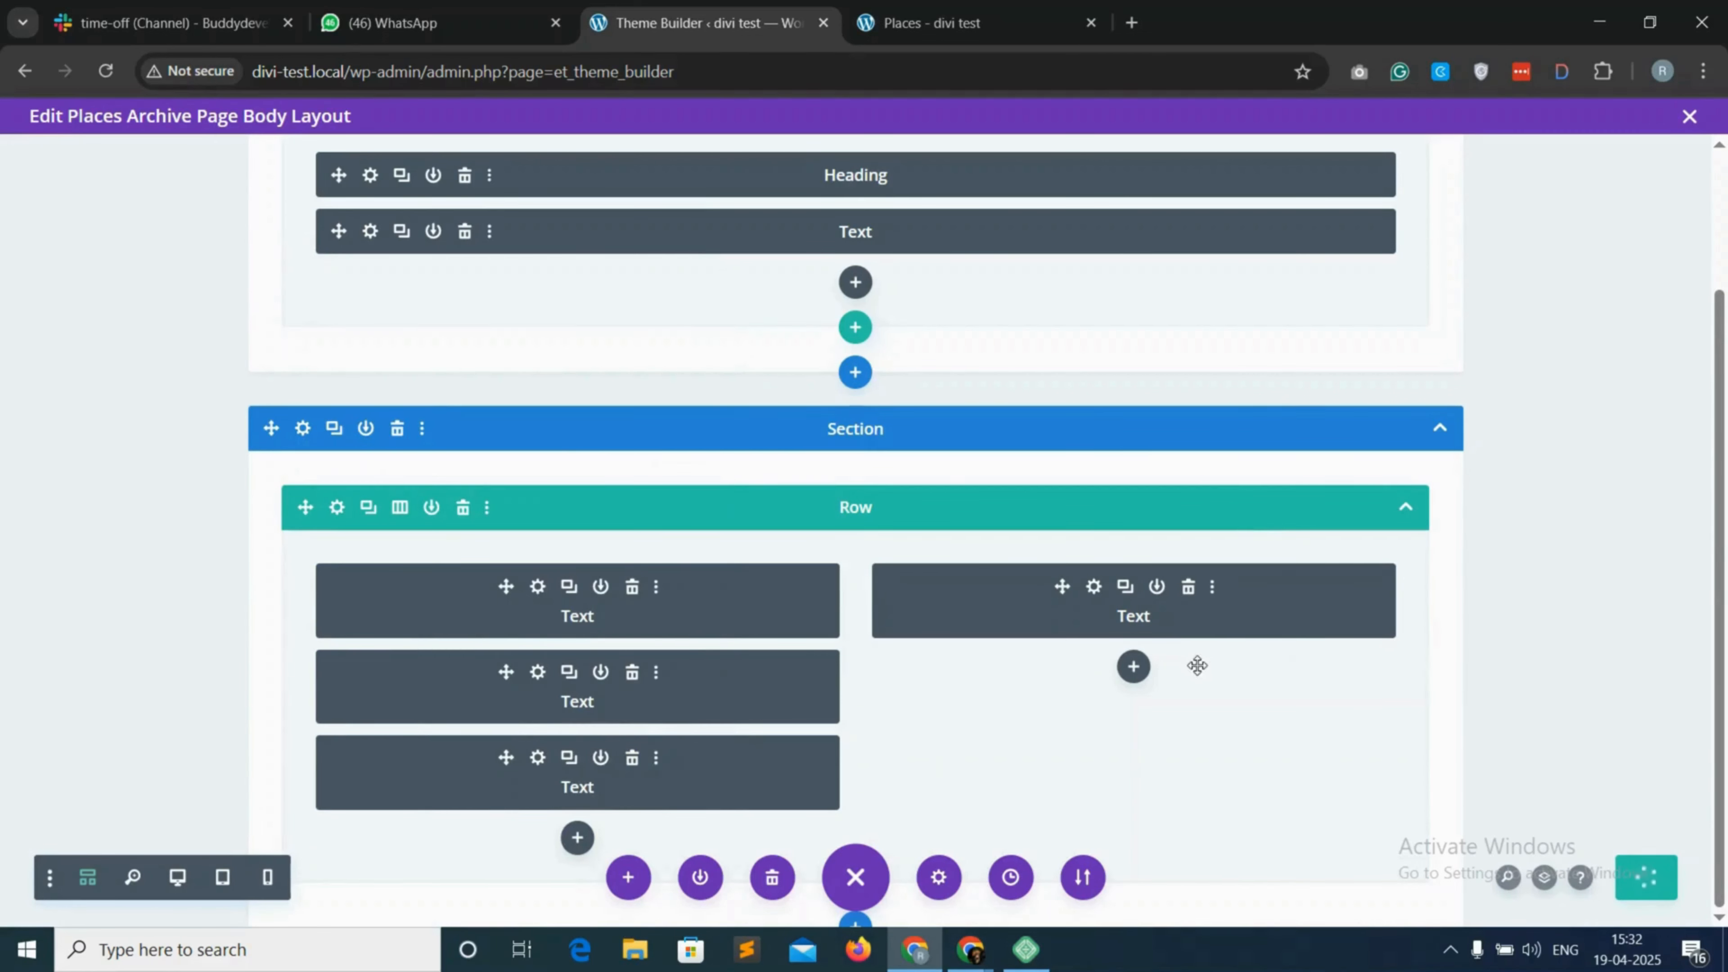
Reload the live Places page and examine the spacing around the listings and map
left_click(932, 22)
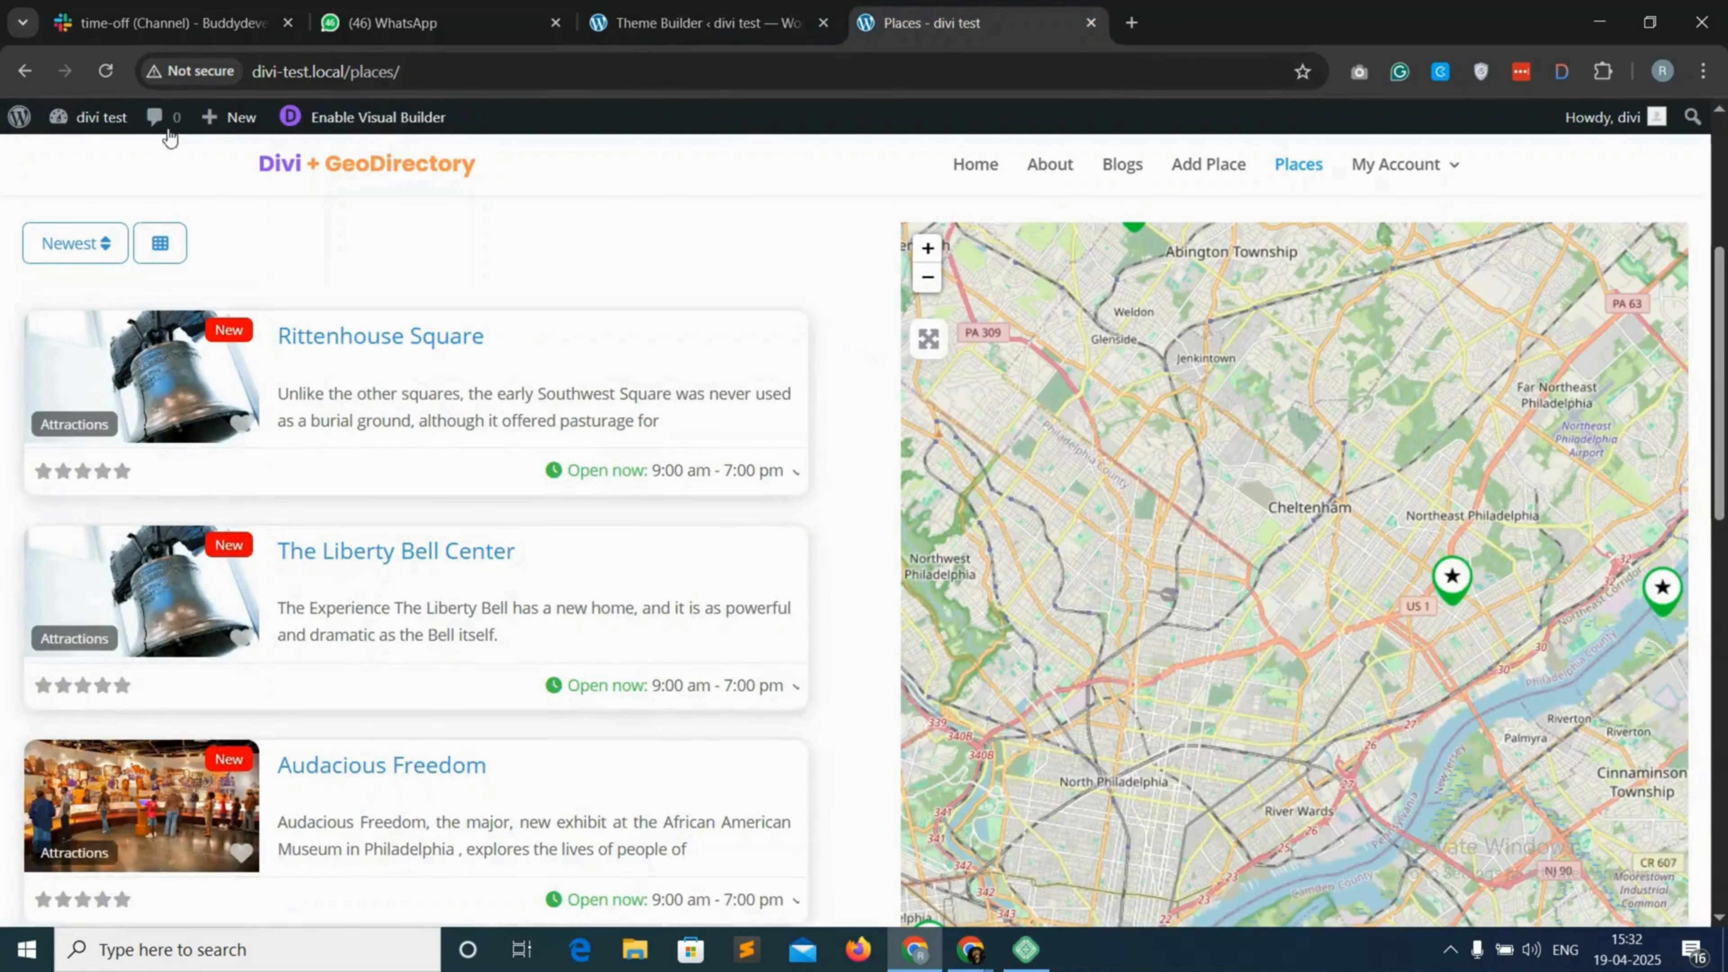
left_click(106, 71)
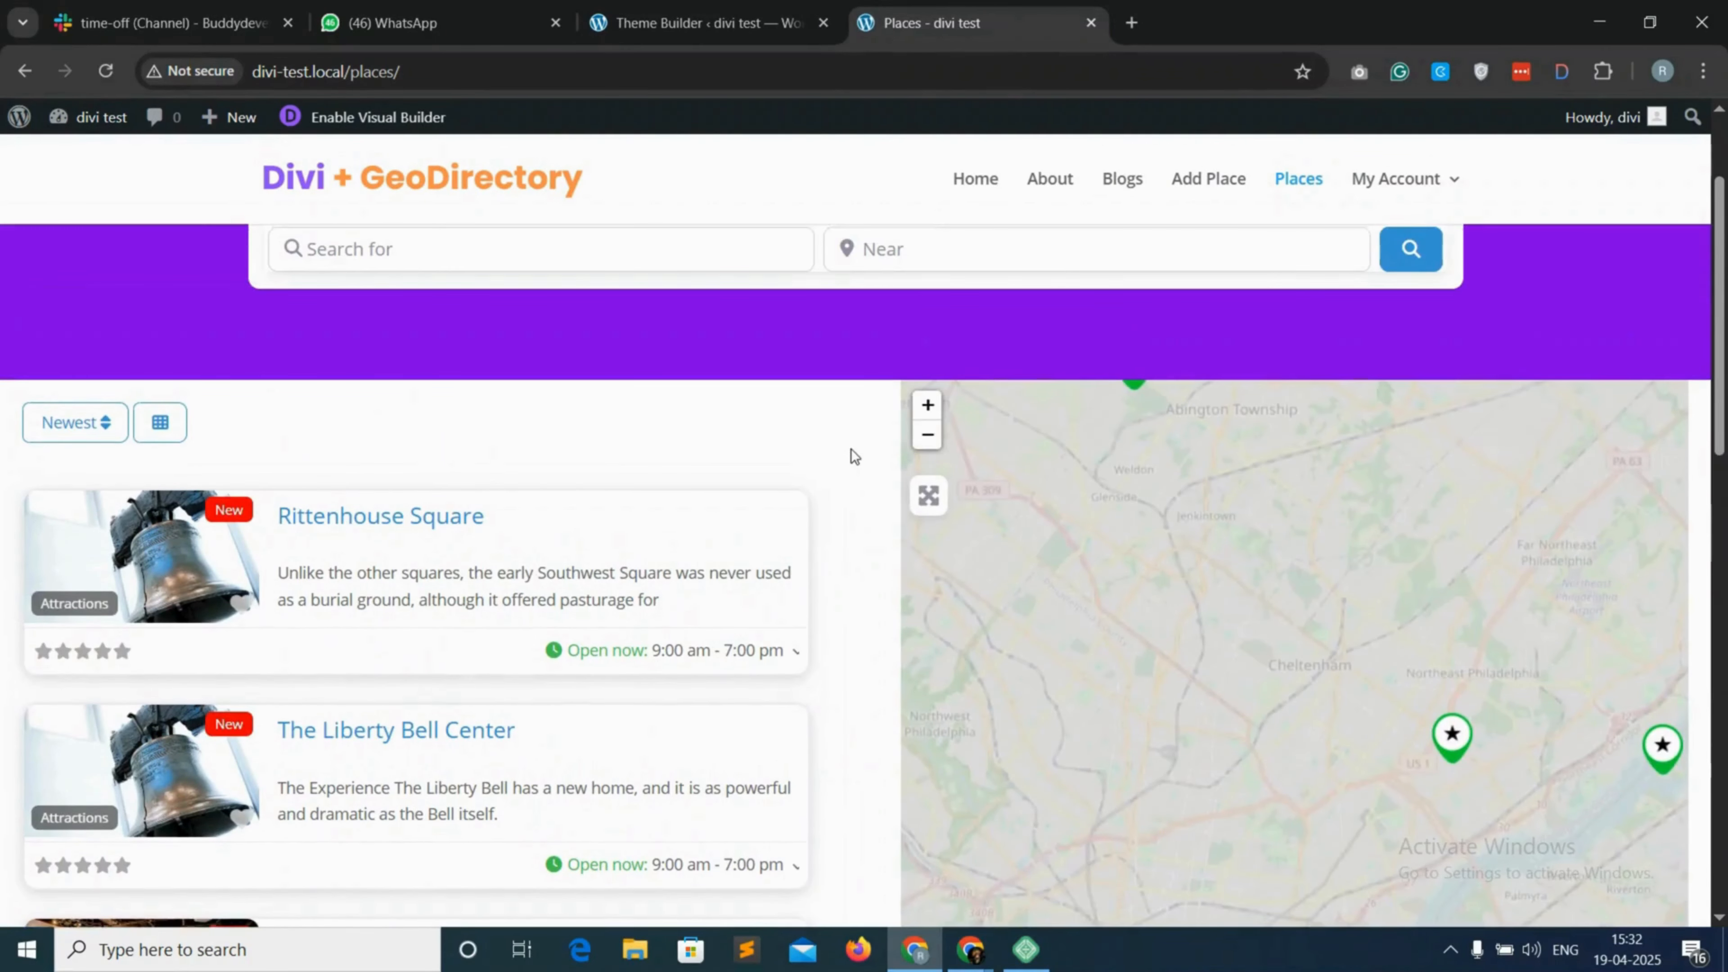
scroll(667, 492, "down", 1)
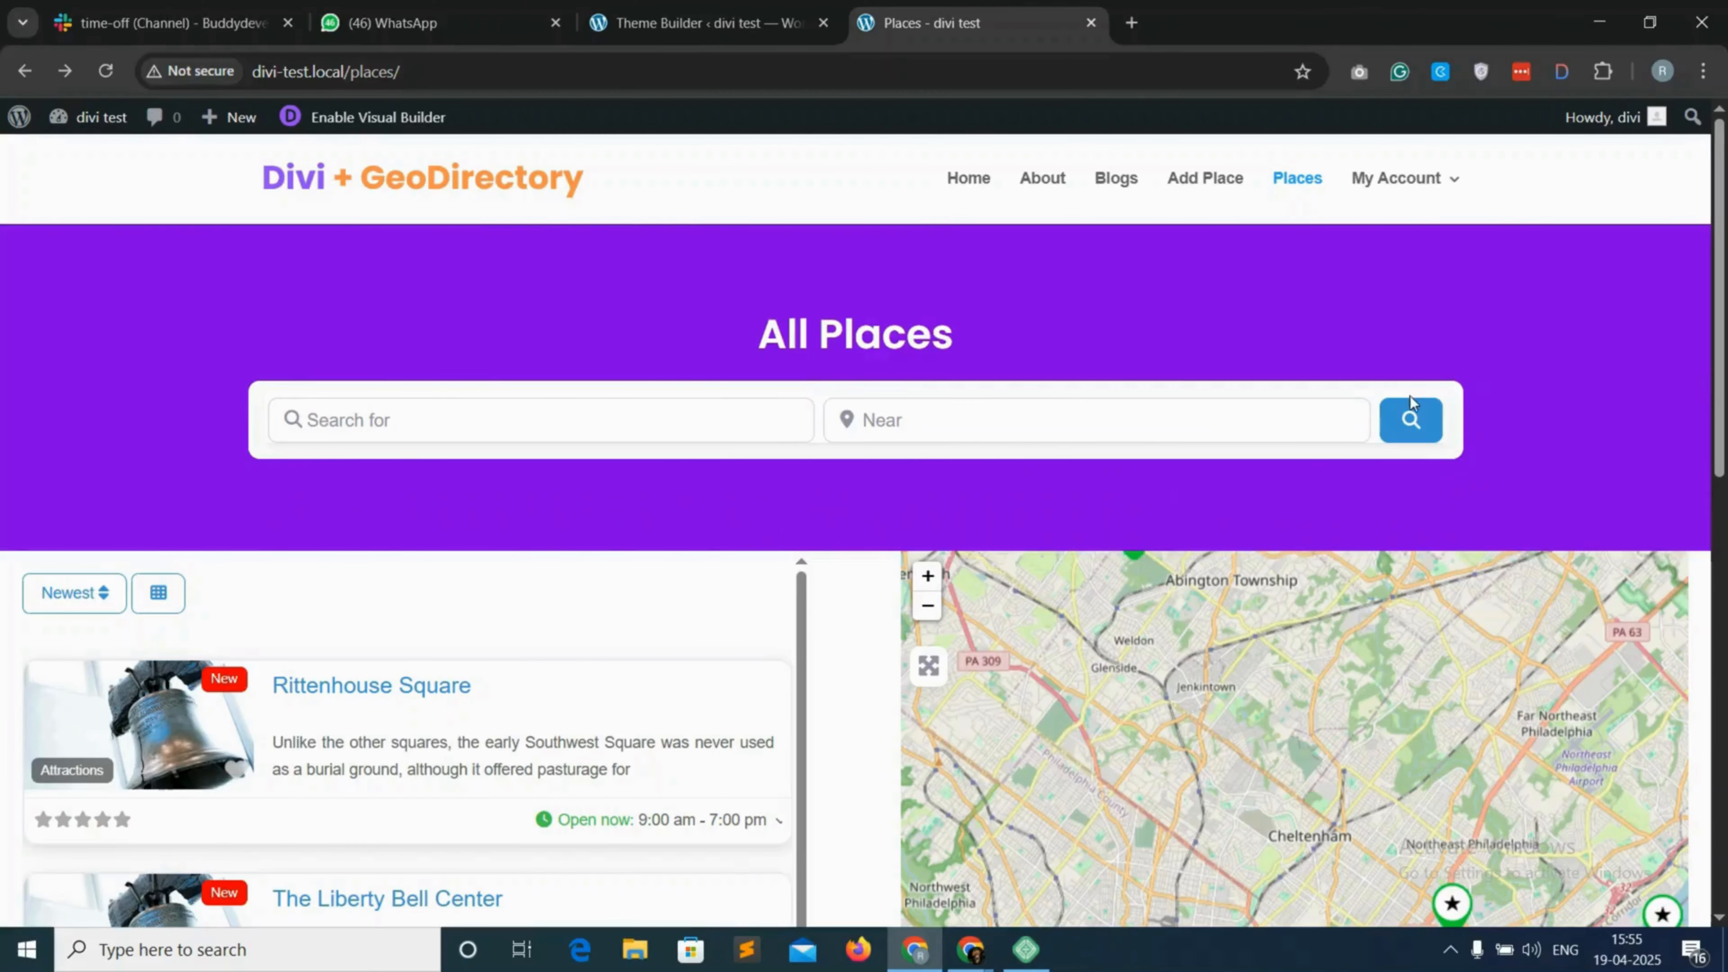
Run an empty search from the Places page and look through the search results page down to its footer
left_click(1410, 406)
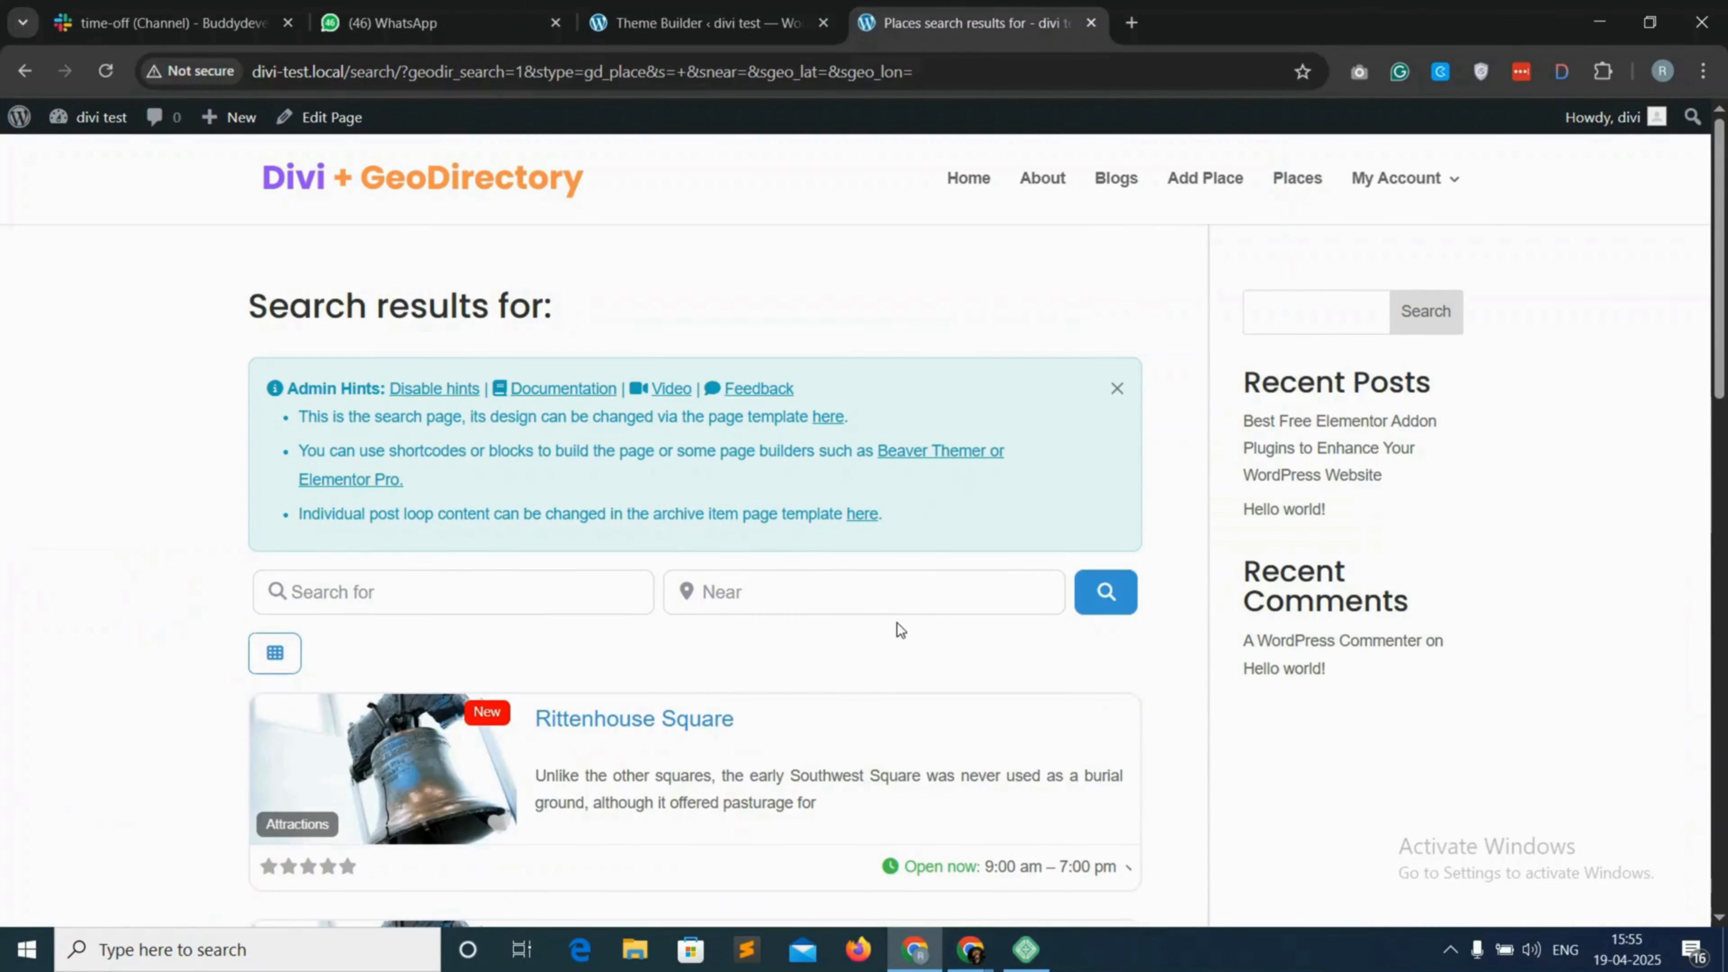
scroll(727, 593, "down", 10)
scroll(748, 596, "down", 5)
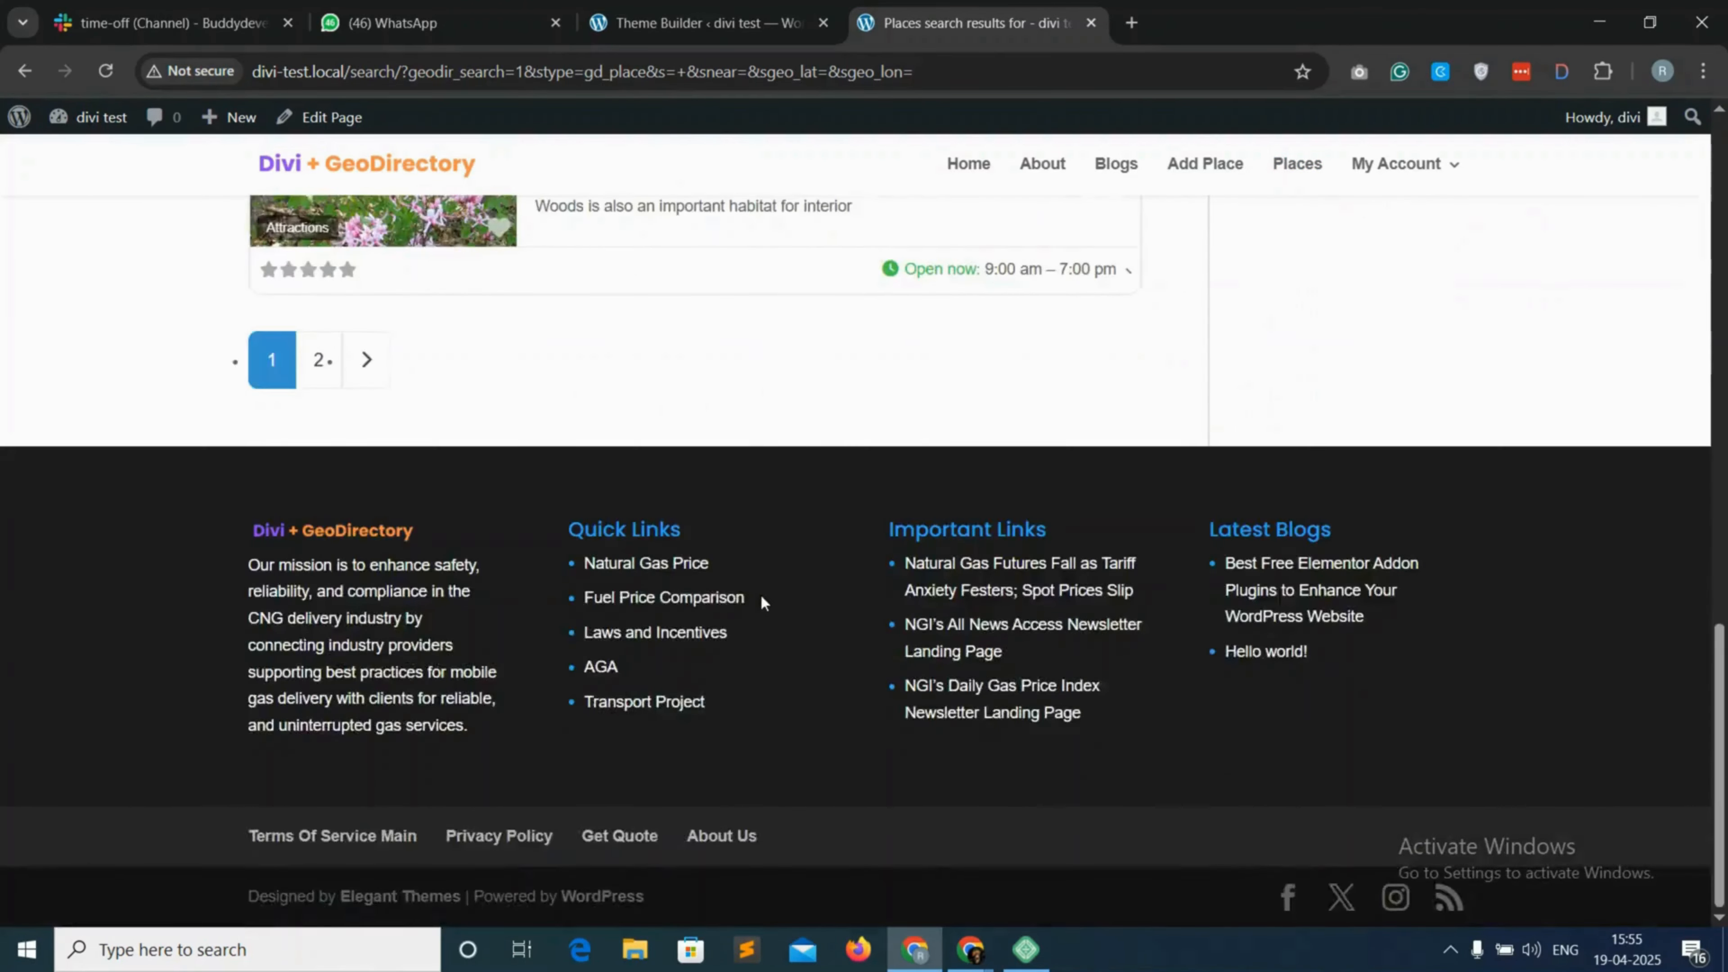
scroll(850, 579, "up", 15)
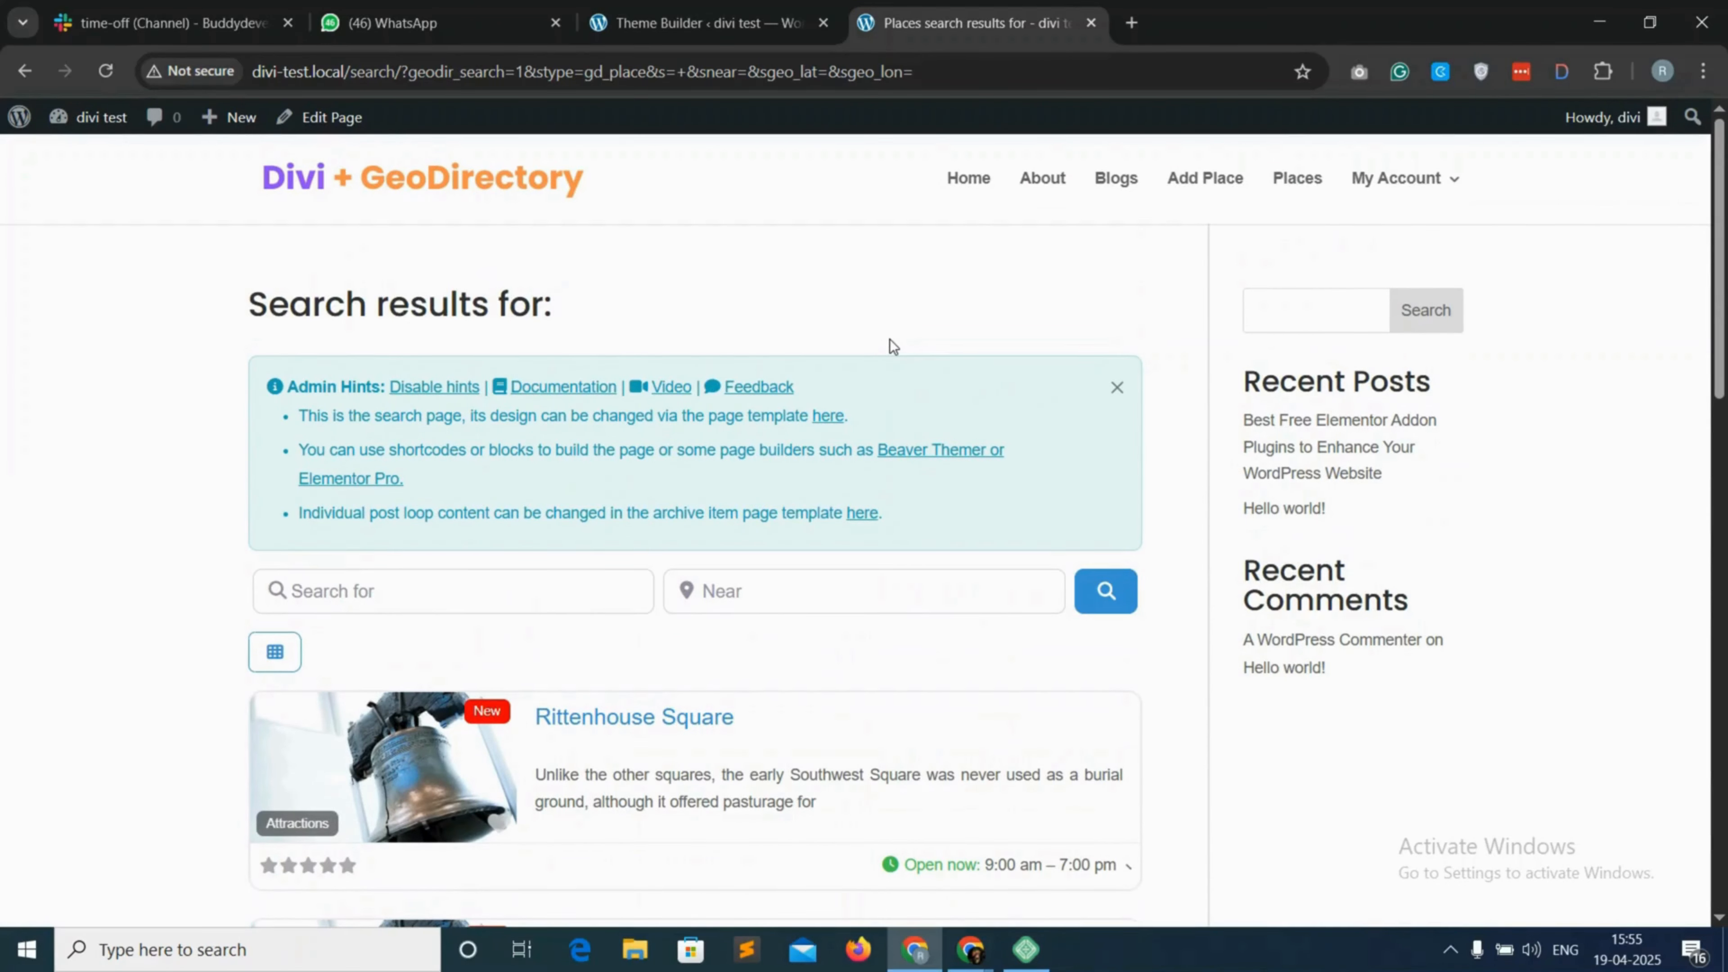
Duplicate the Places Archive Page template in the Theme Builder, assign the copy to Search Results and GD Search Results, and save the changes
left_click(715, 24)
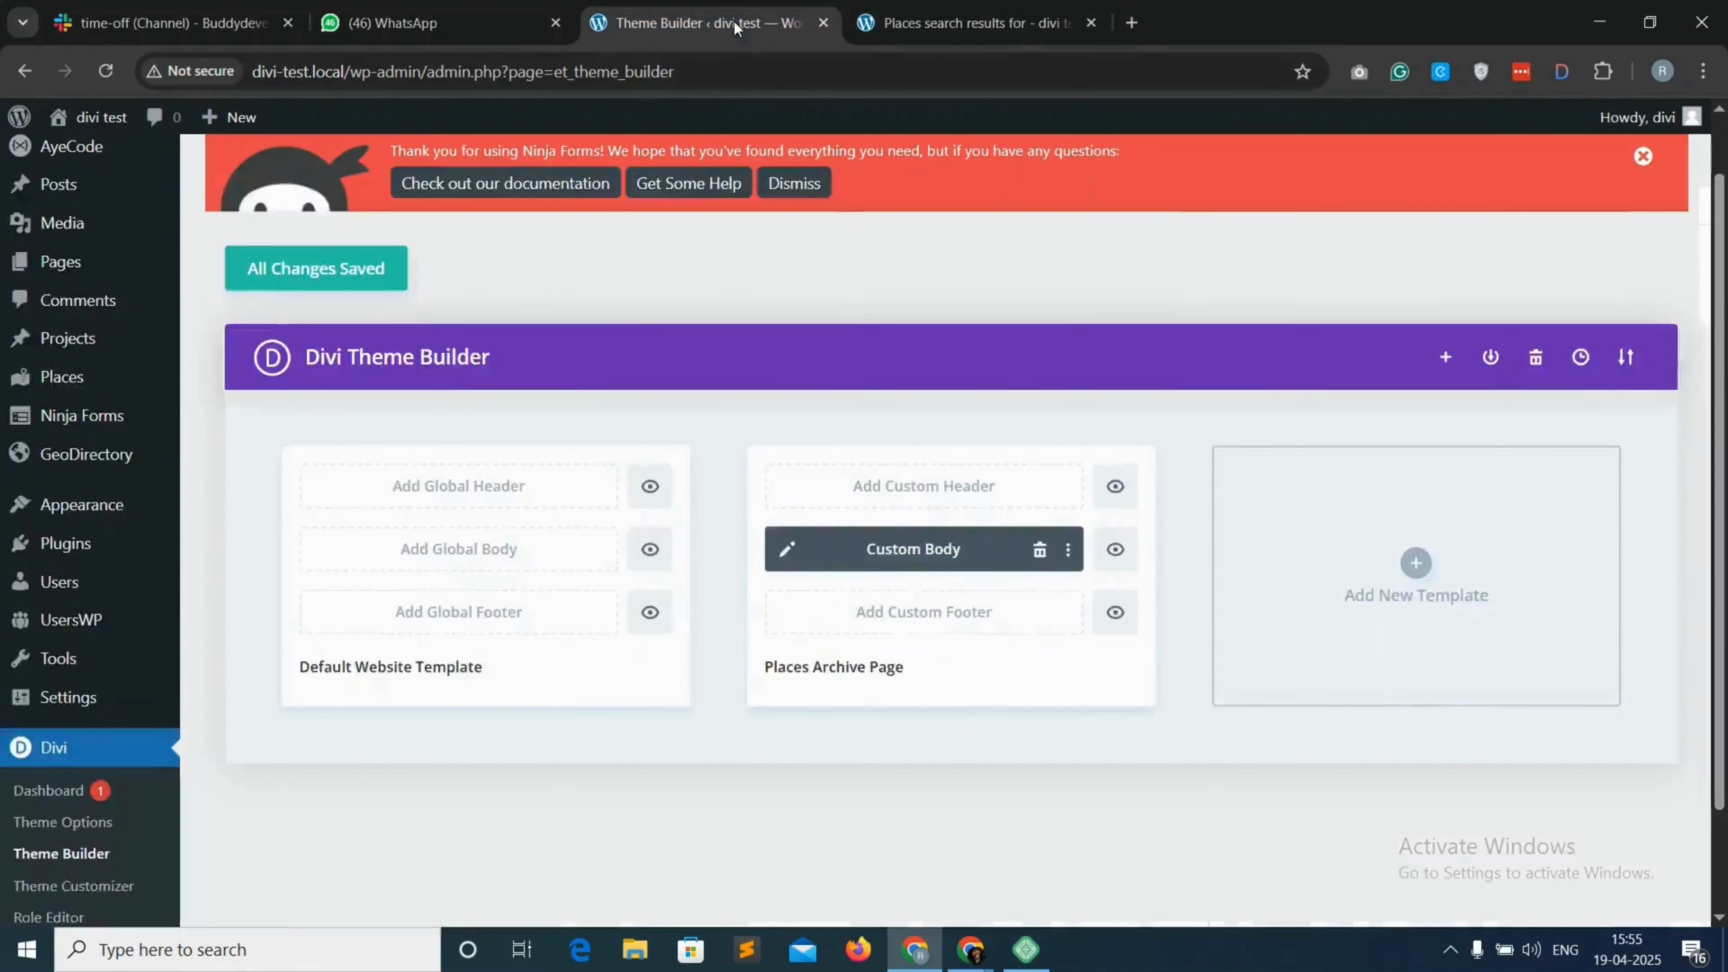
scroll(225, 766, "down", 1)
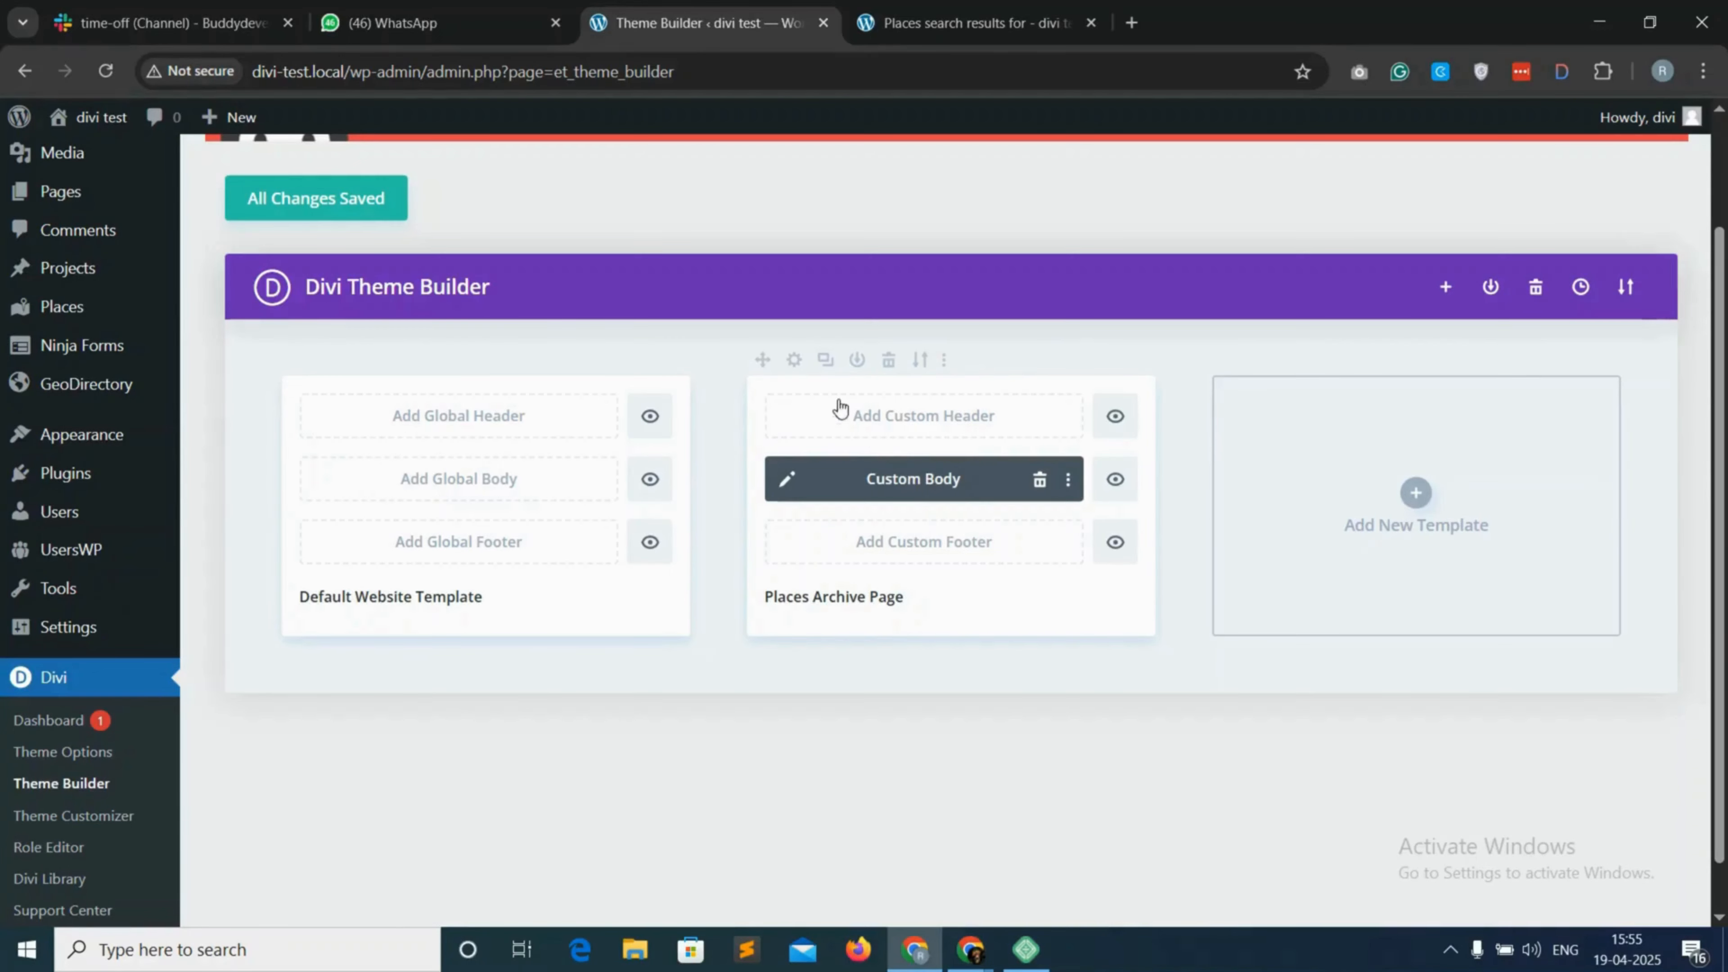
left_click(825, 365)
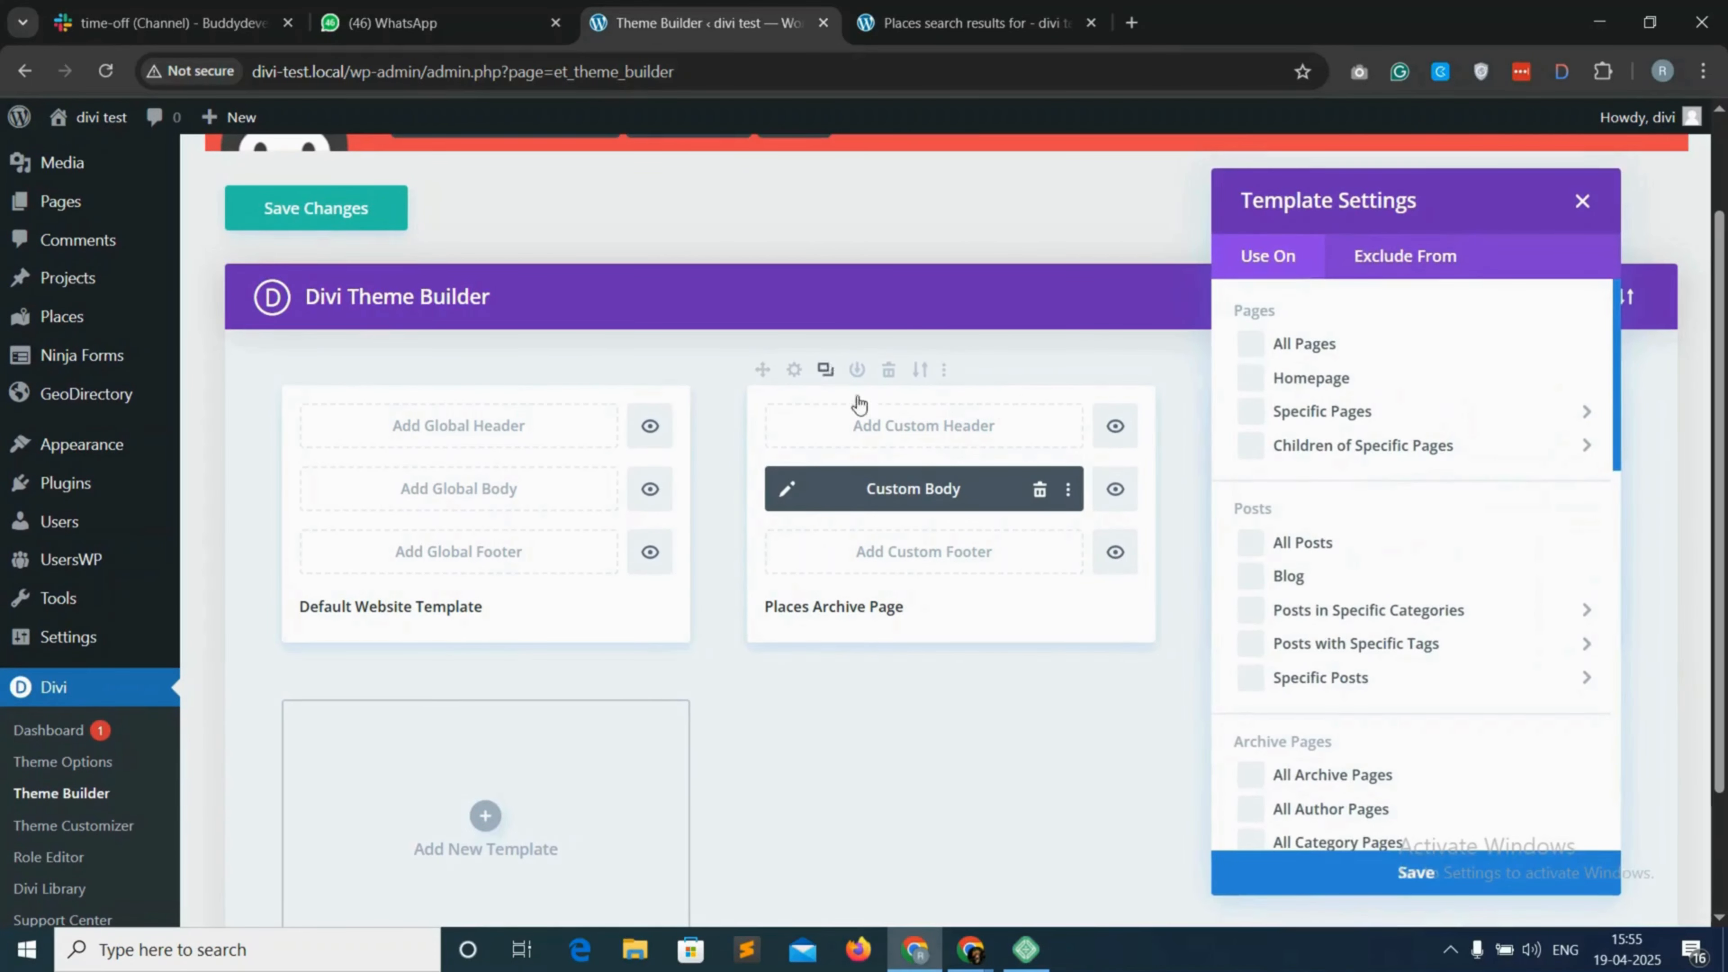
scroll(1435, 639, "down", 10)
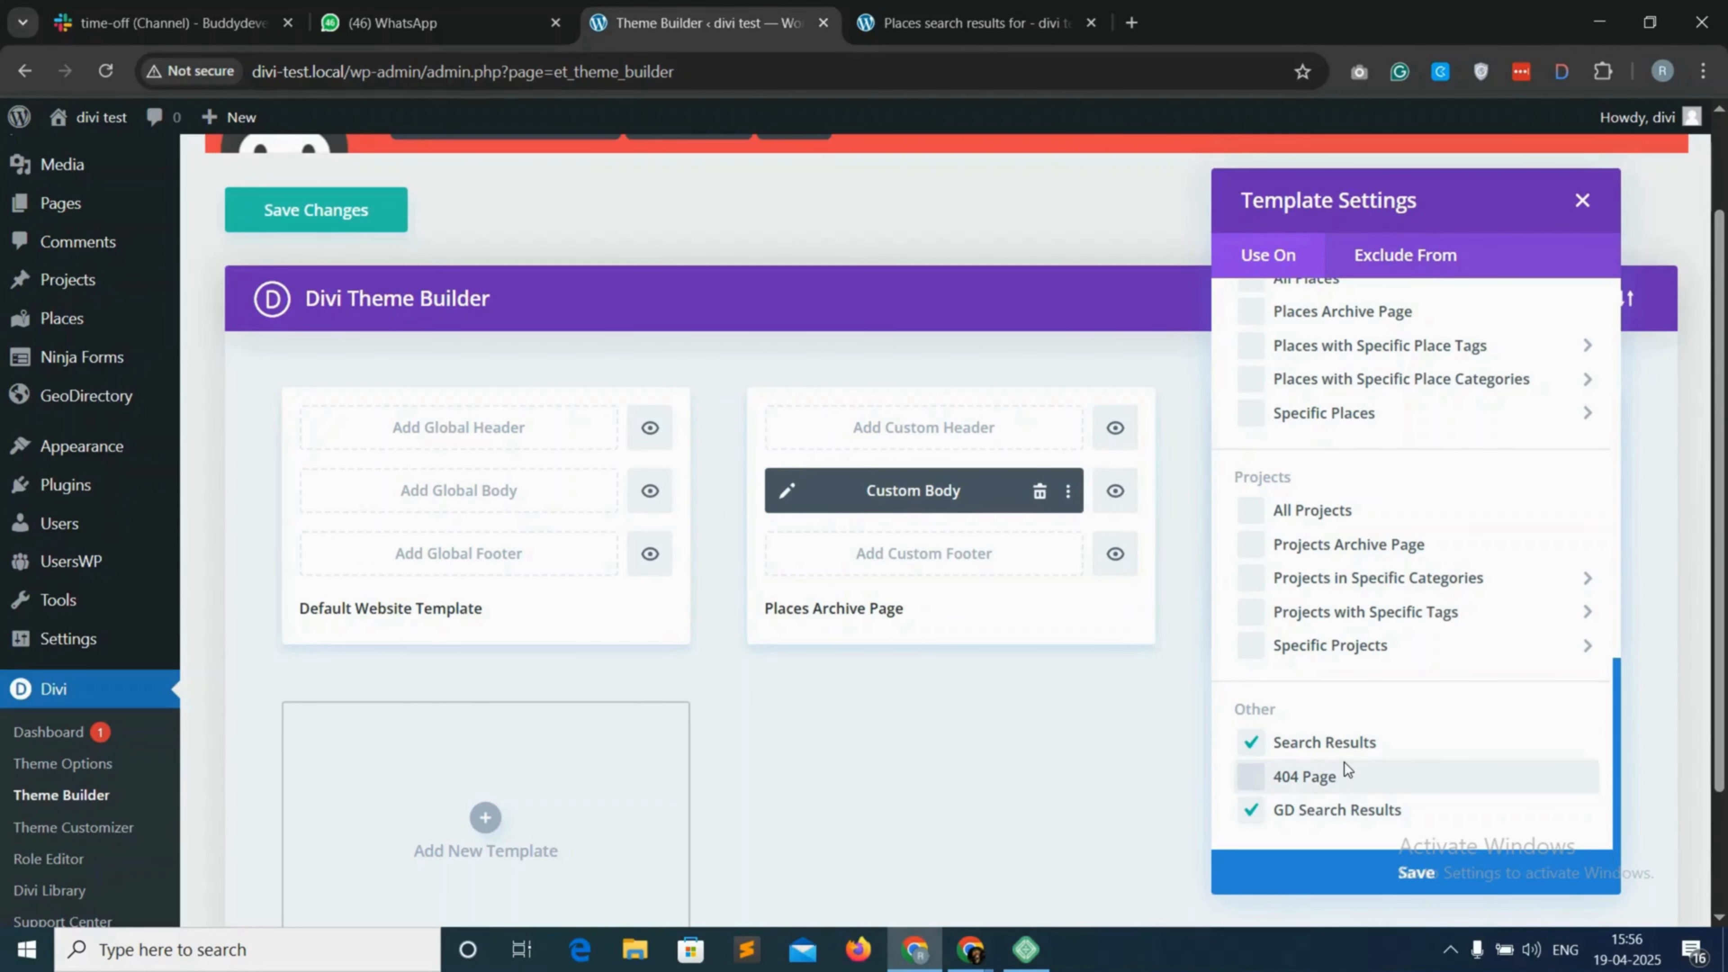
left_click(1417, 872)
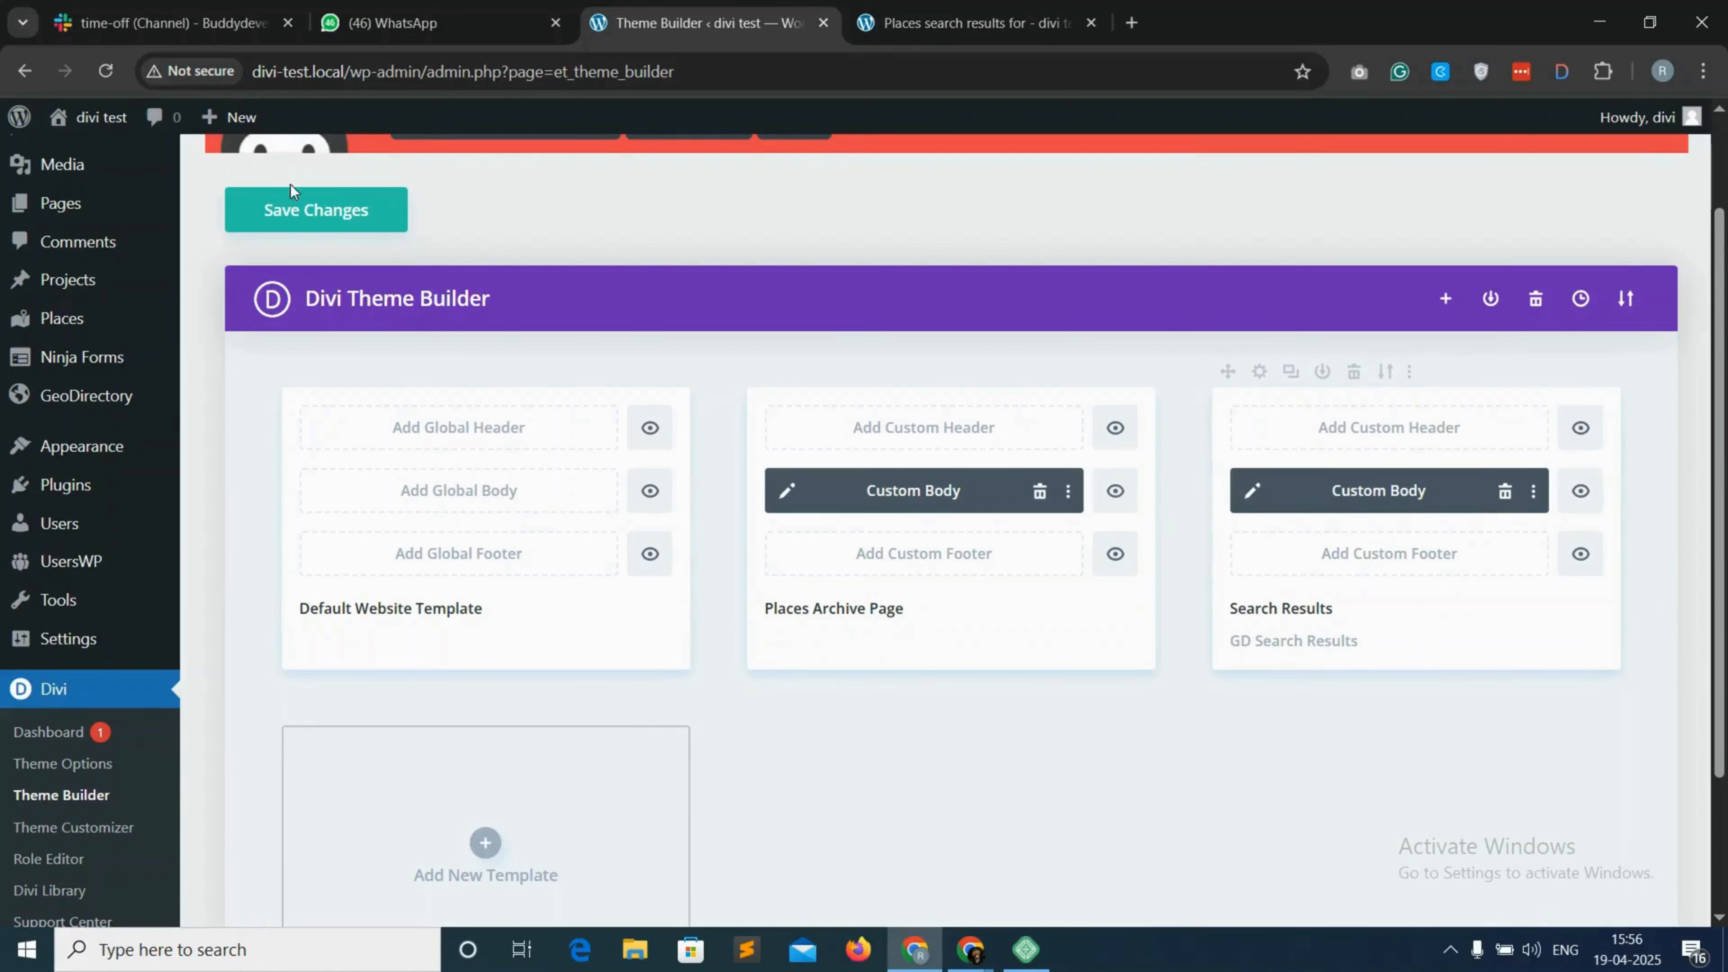
left_click(328, 217)
Reload the live search results page and rerun an empty search to check the template
left_click(953, 23)
left_click(106, 72)
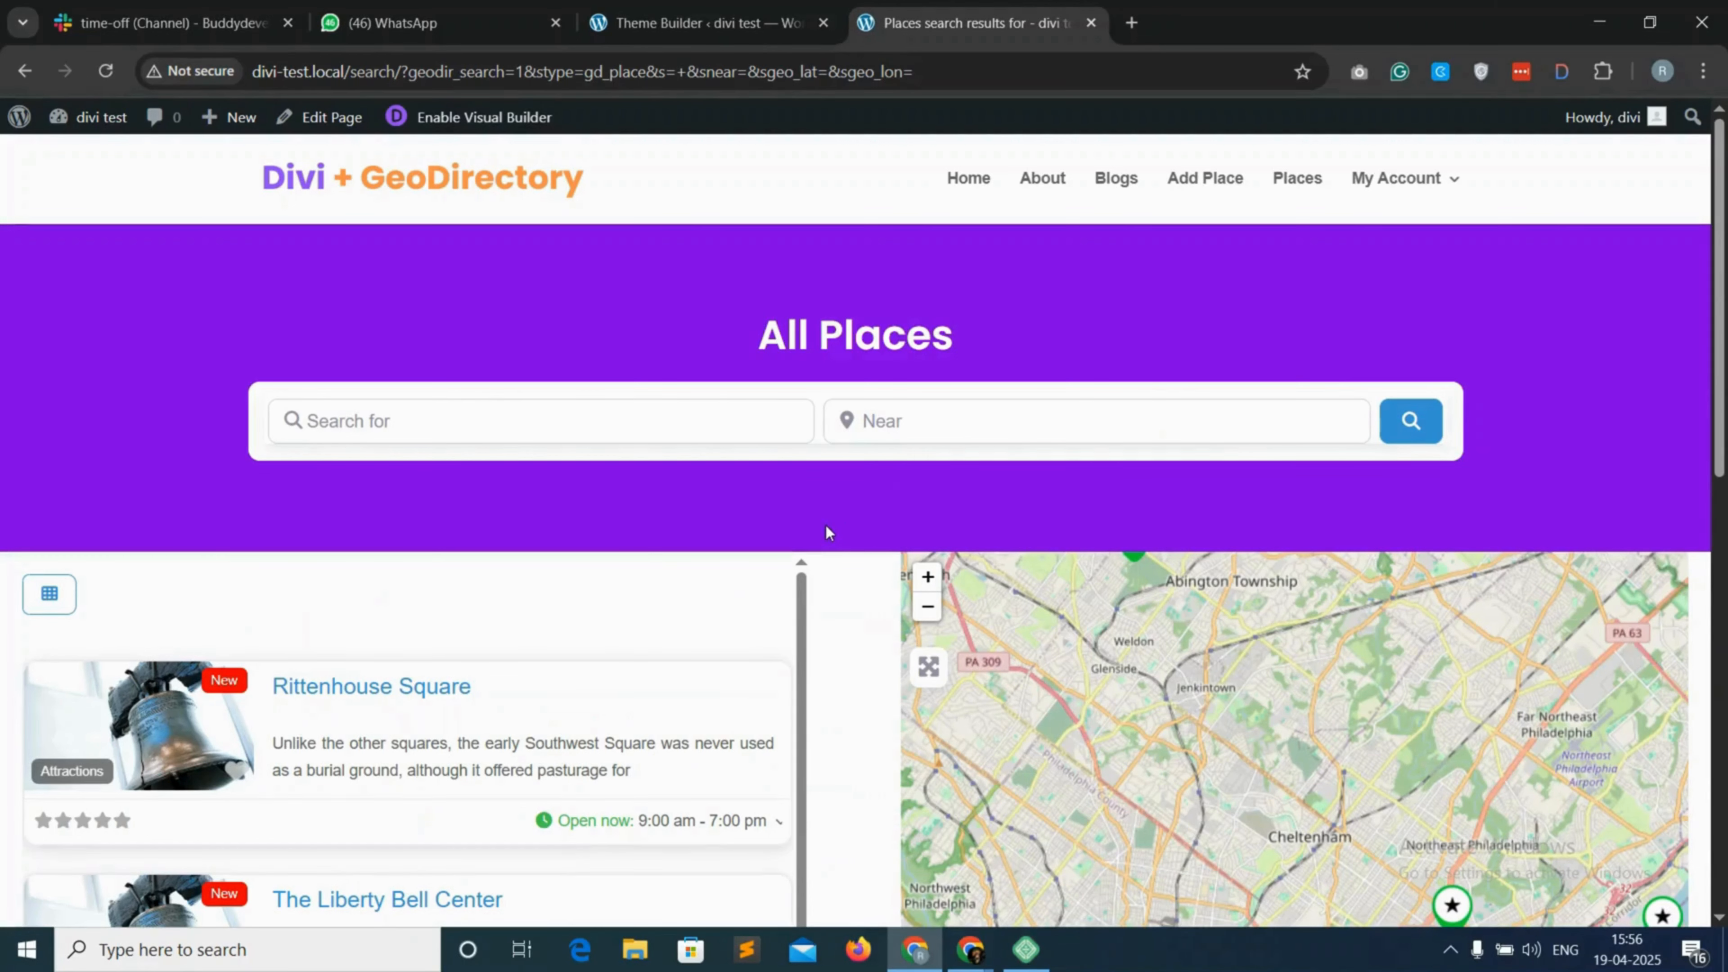
left_click(1426, 422)
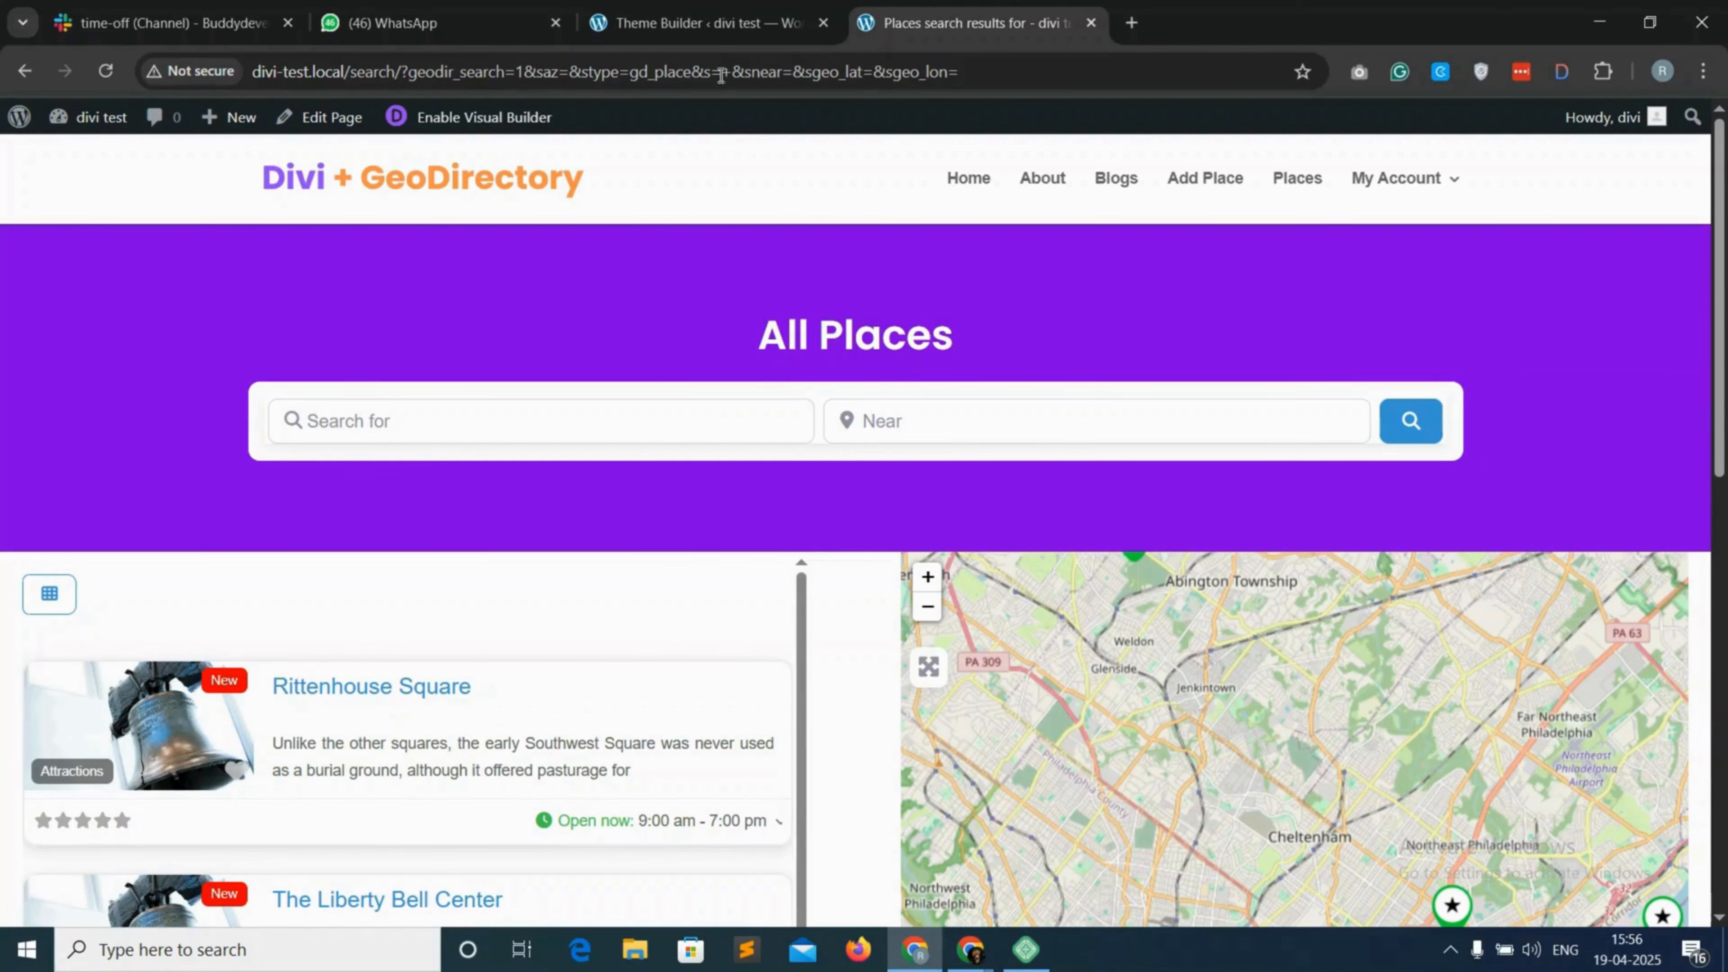
Open the Search Results template's custom body in wireframe view and delete the Heading module from the header row
left_click(712, 21)
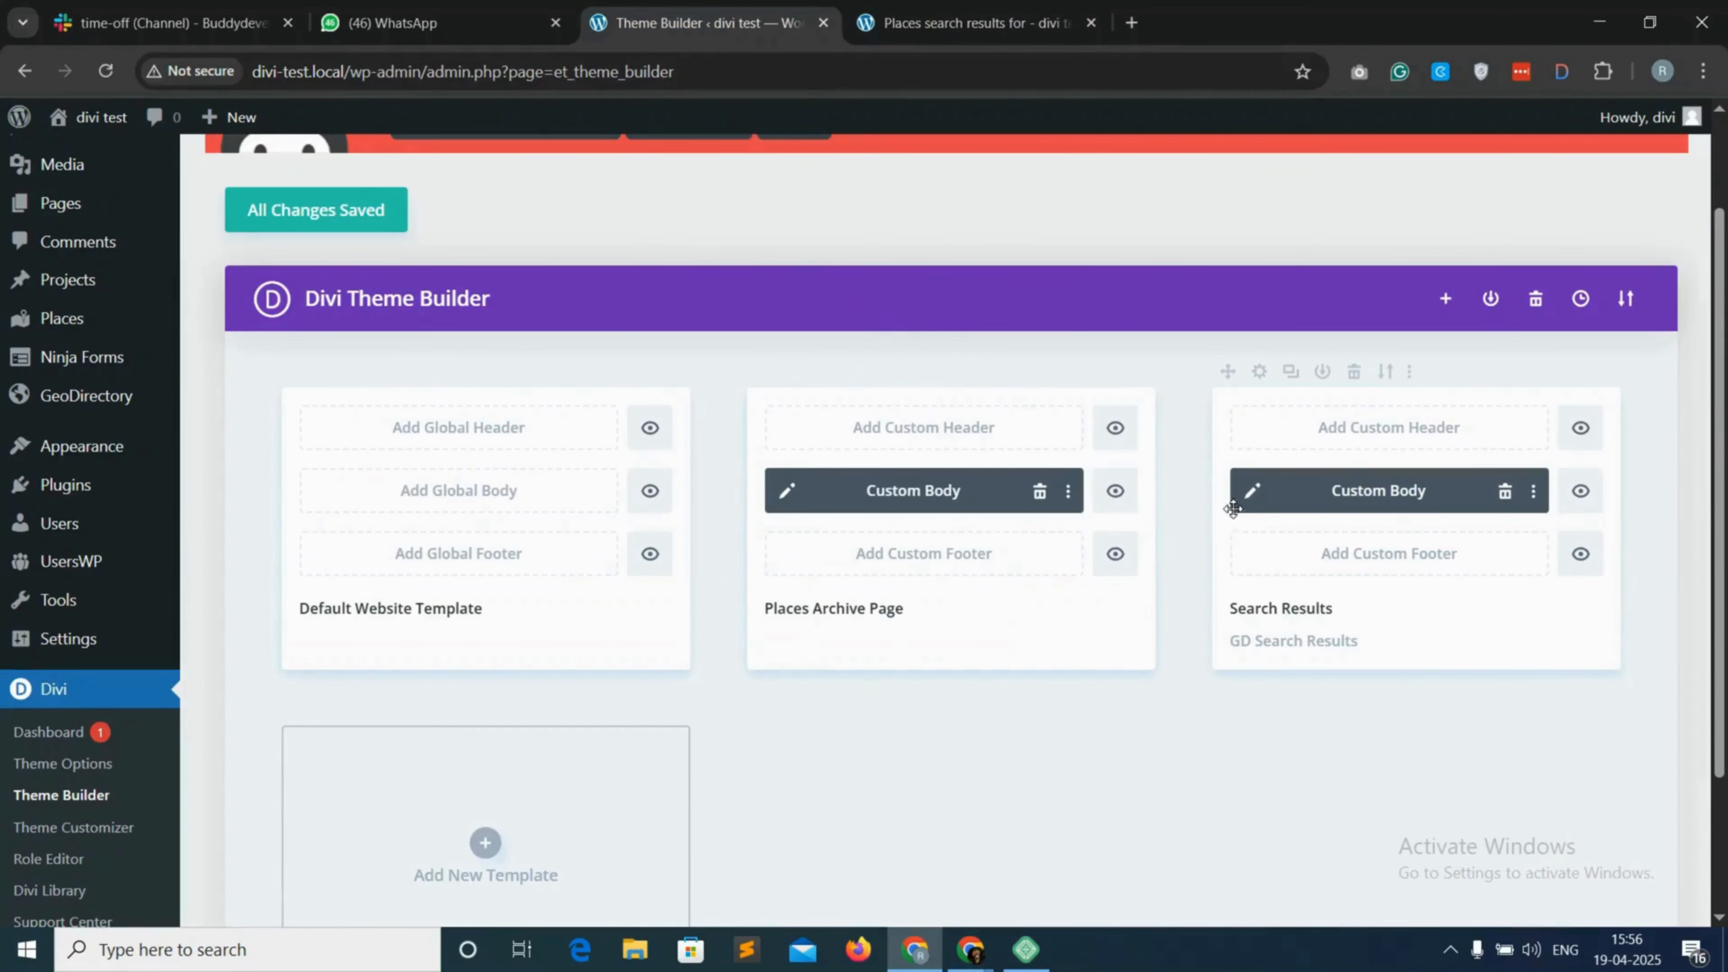
left_click(1252, 493)
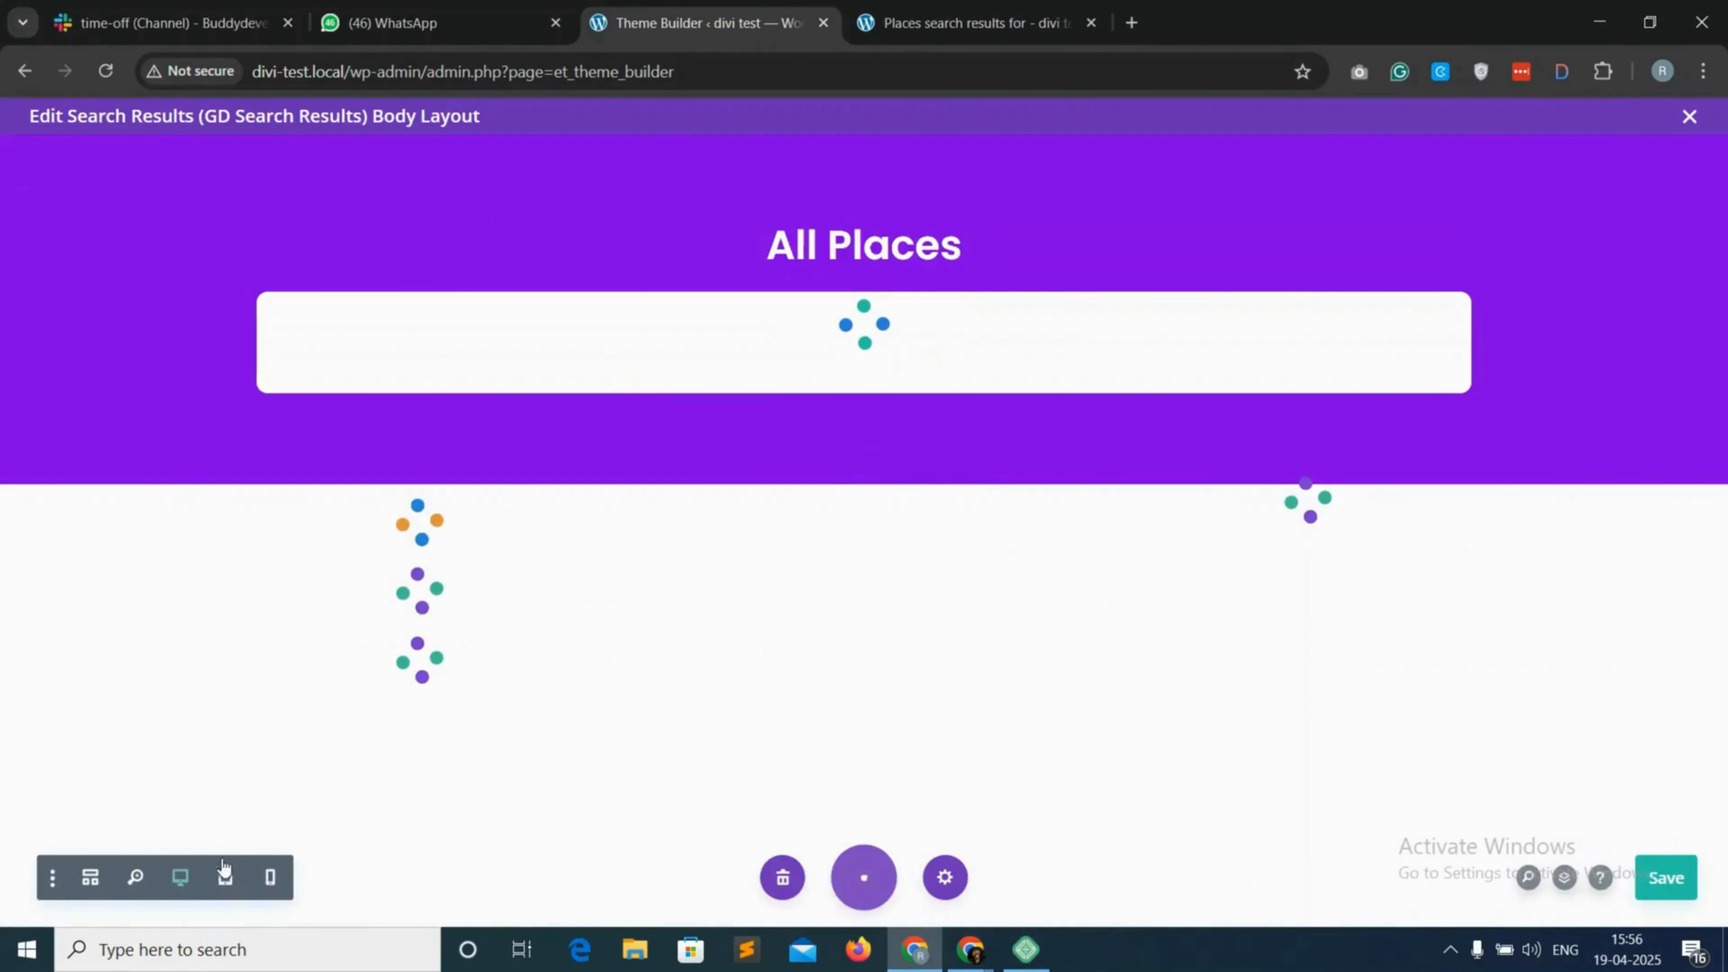
left_click(89, 877)
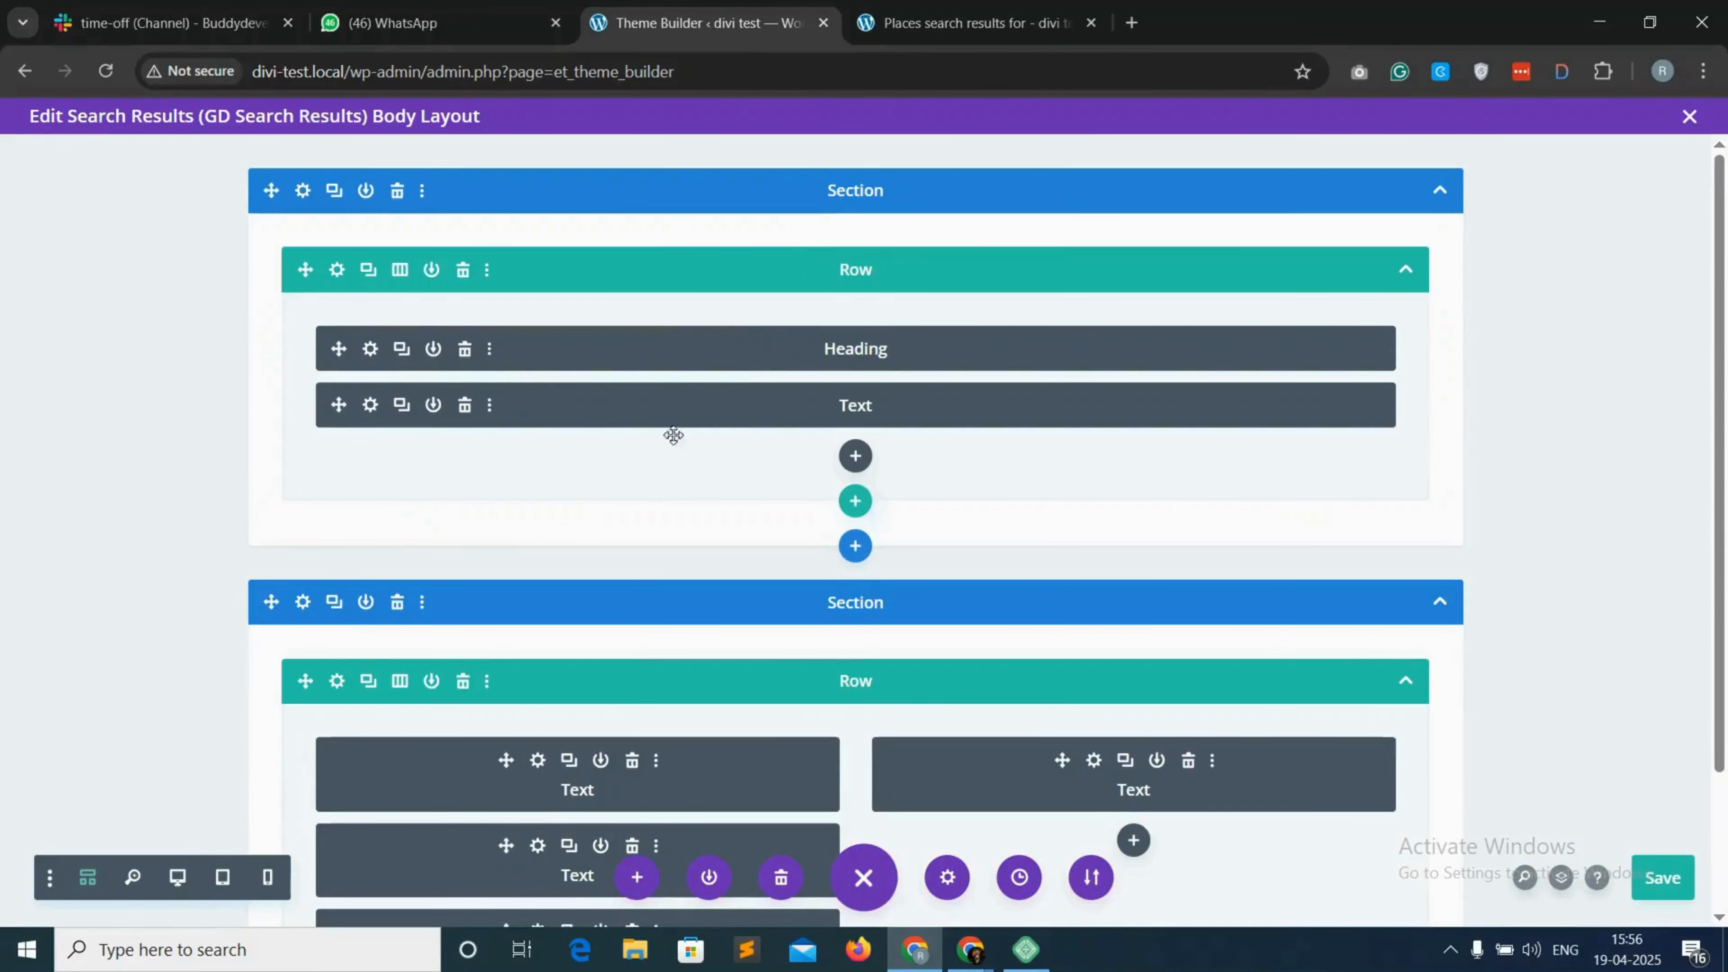
left_click(463, 350)
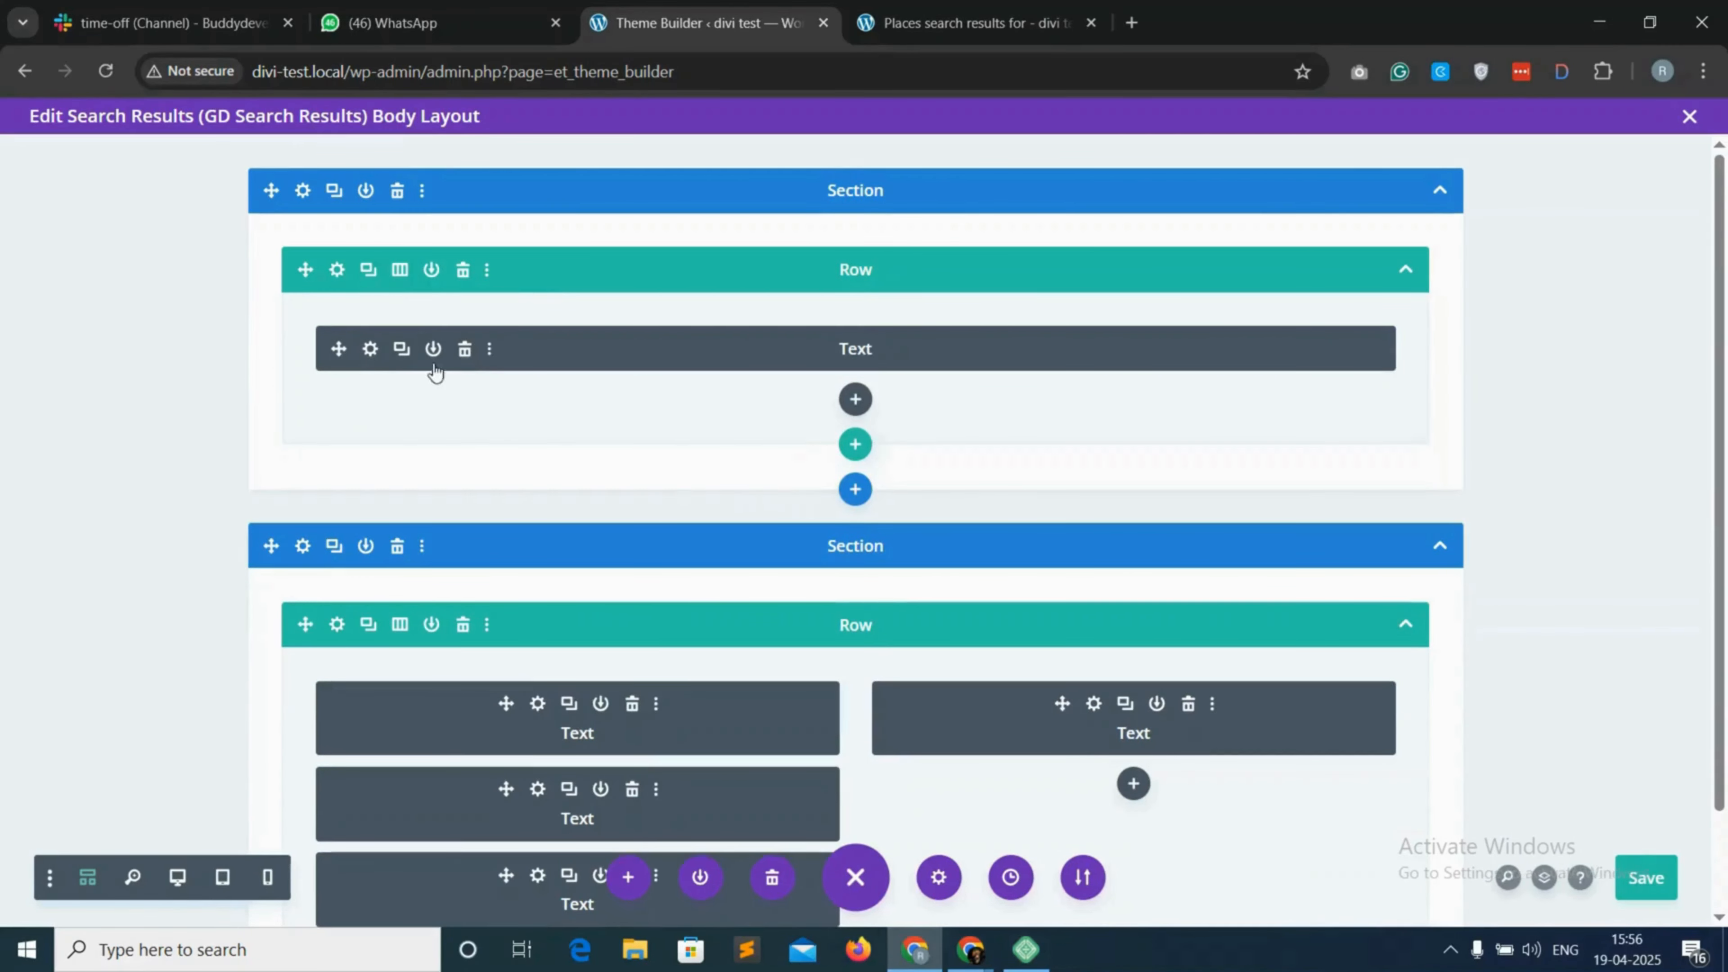
Insert a new Text module below the existing Text module in the header row
left_click(855, 401)
type("text")
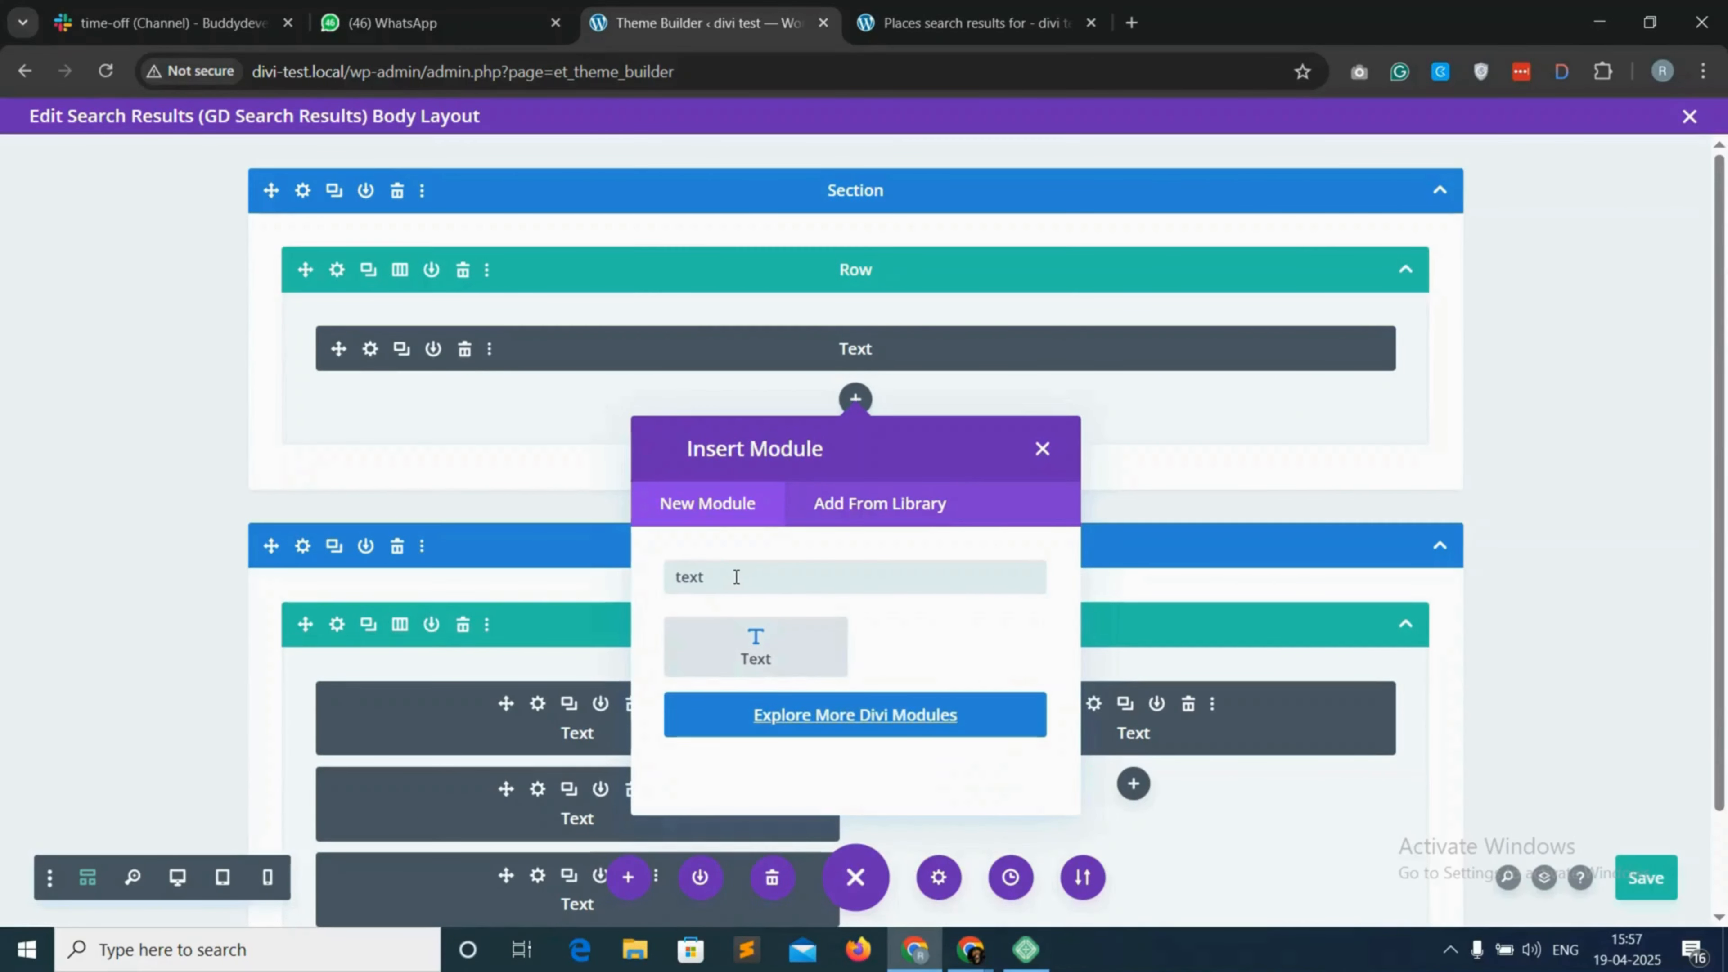
left_click(756, 645)
Generate the gd_page_title (GD > Page Title) shortcode with h1 output and copy it
left_click(453, 619)
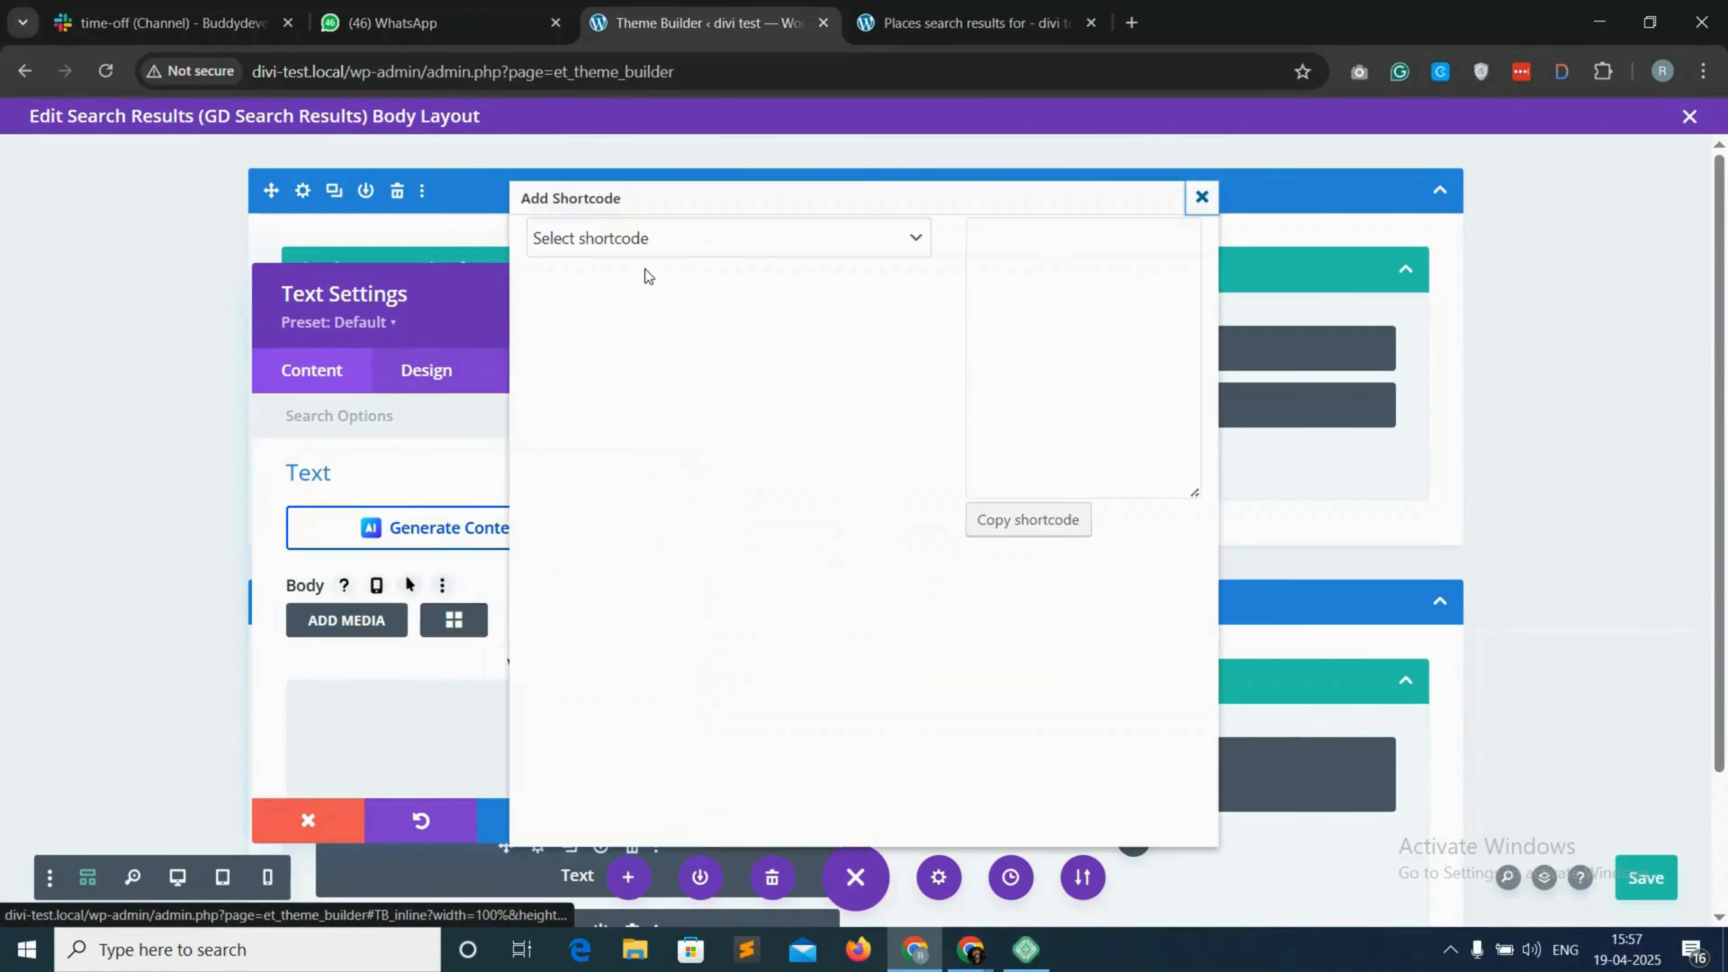
left_click(648, 239)
scroll(648, 673, "down", 4)
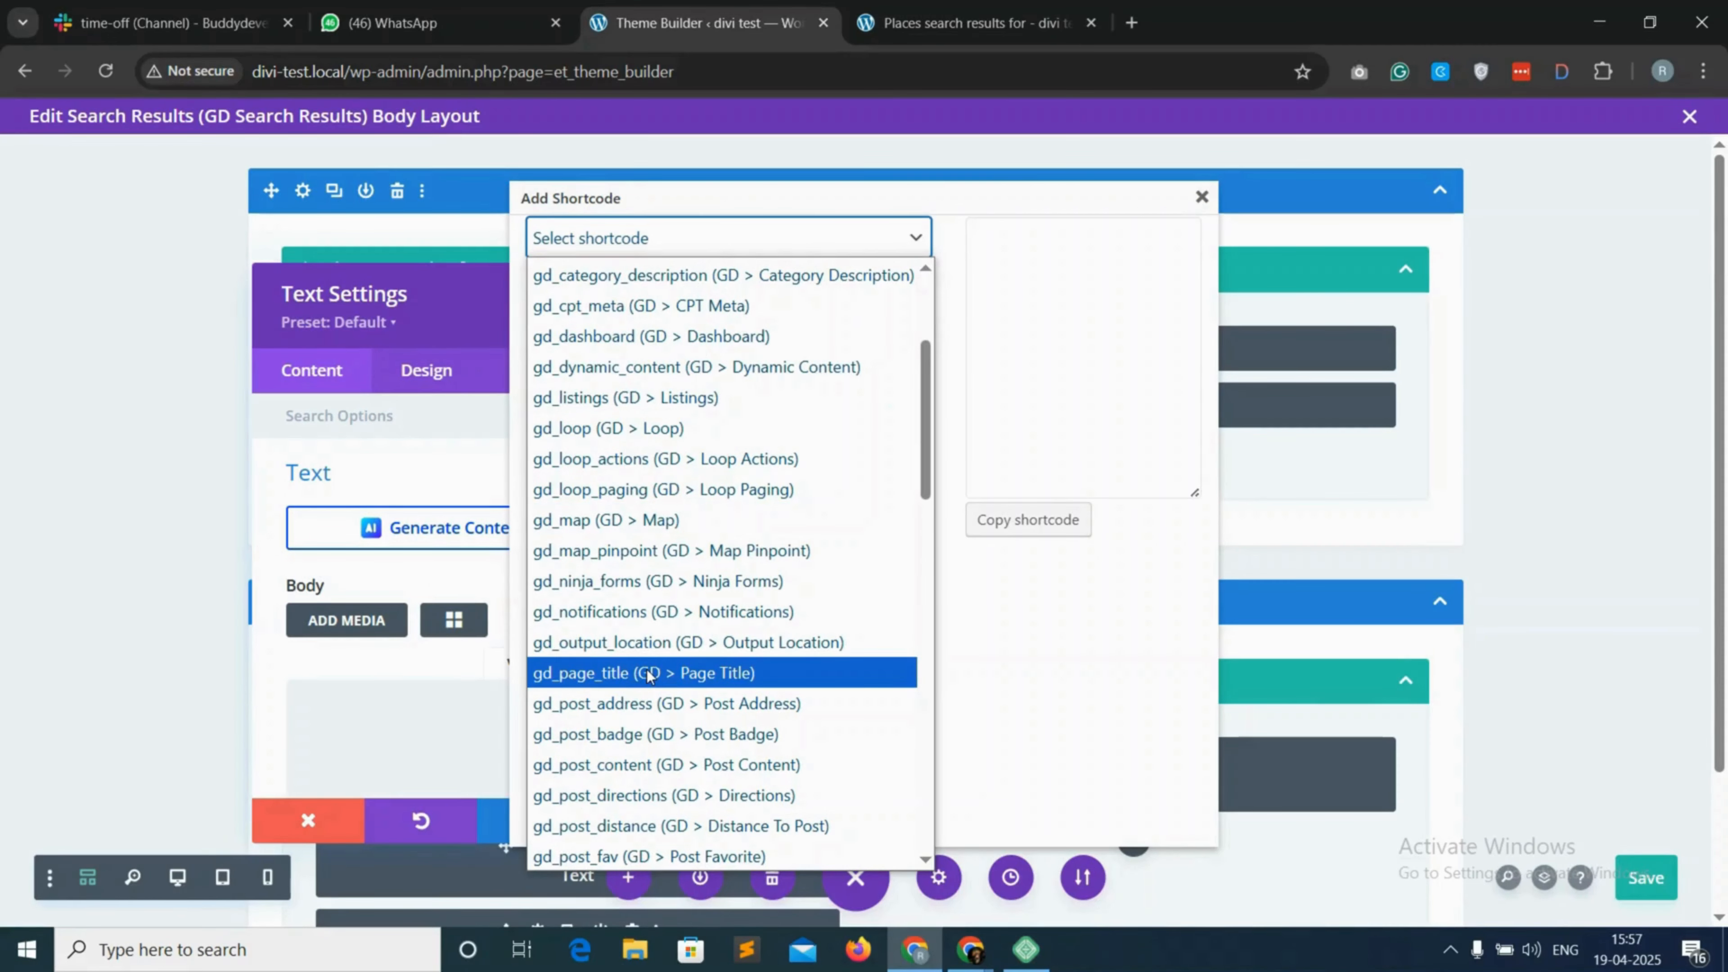
left_click(647, 673)
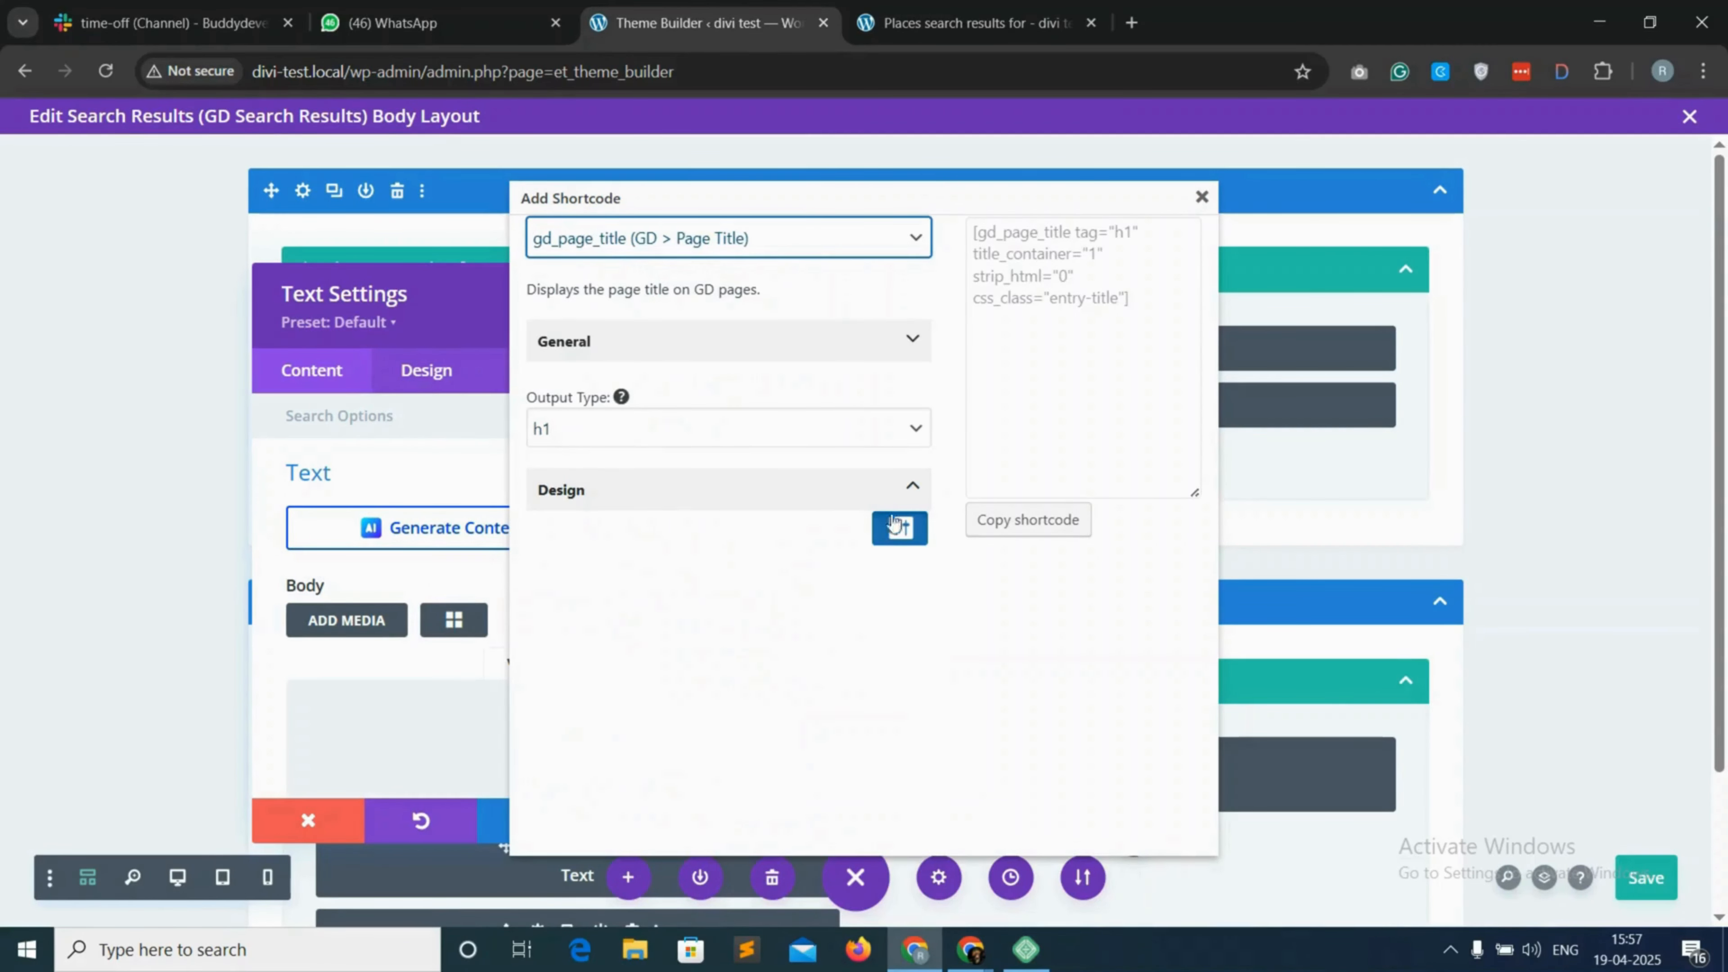
left_click(1037, 531)
left_click(1057, 232)
left_click(1202, 197)
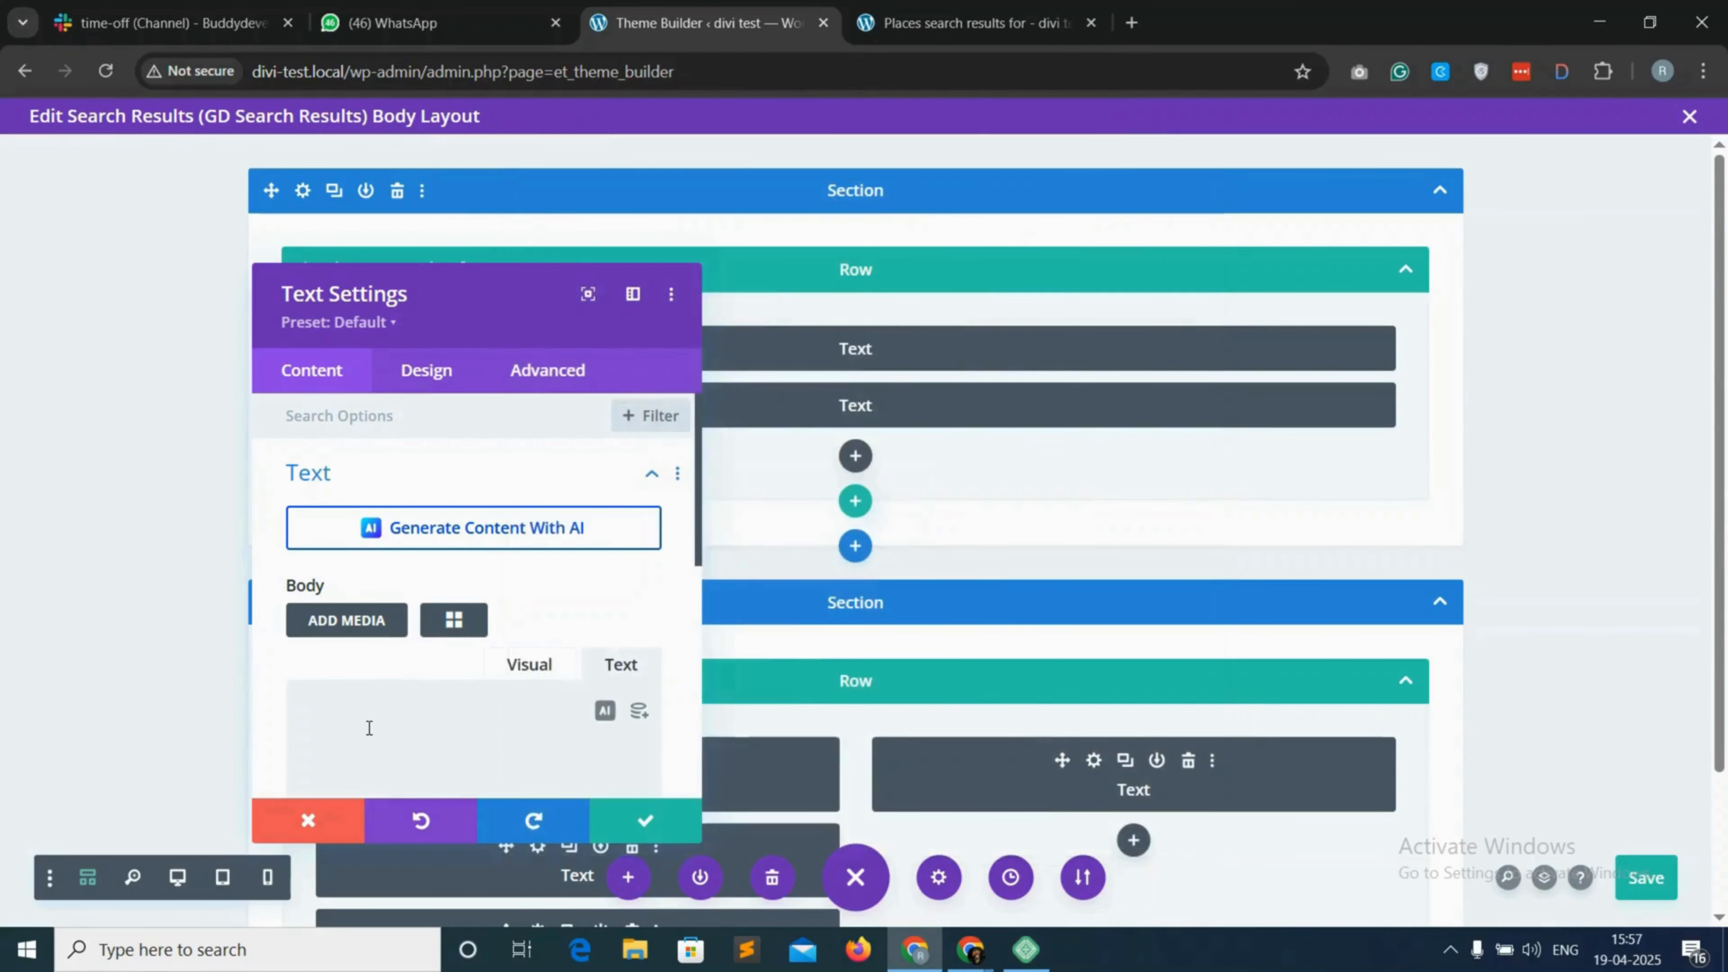
Paste the gd_page_title shortcode into the new Text module's body, save the module, and save the layout
right_click(377, 720)
left_click(443, 412)
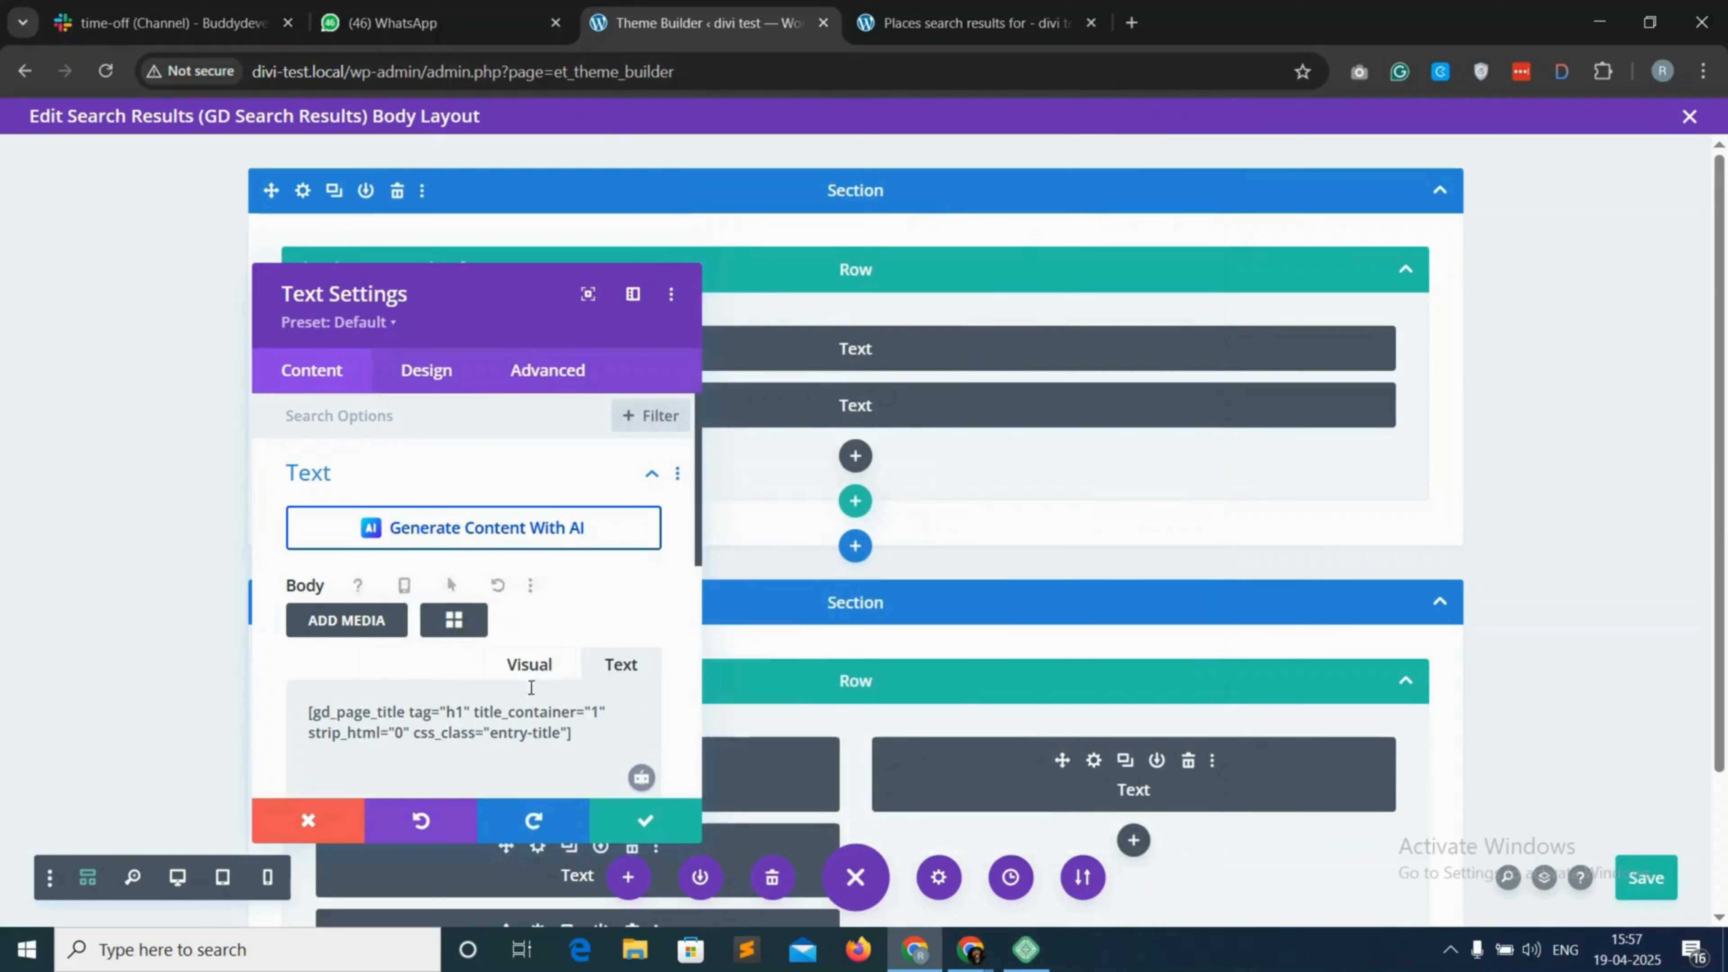
left_click(643, 824)
left_click(1645, 888)
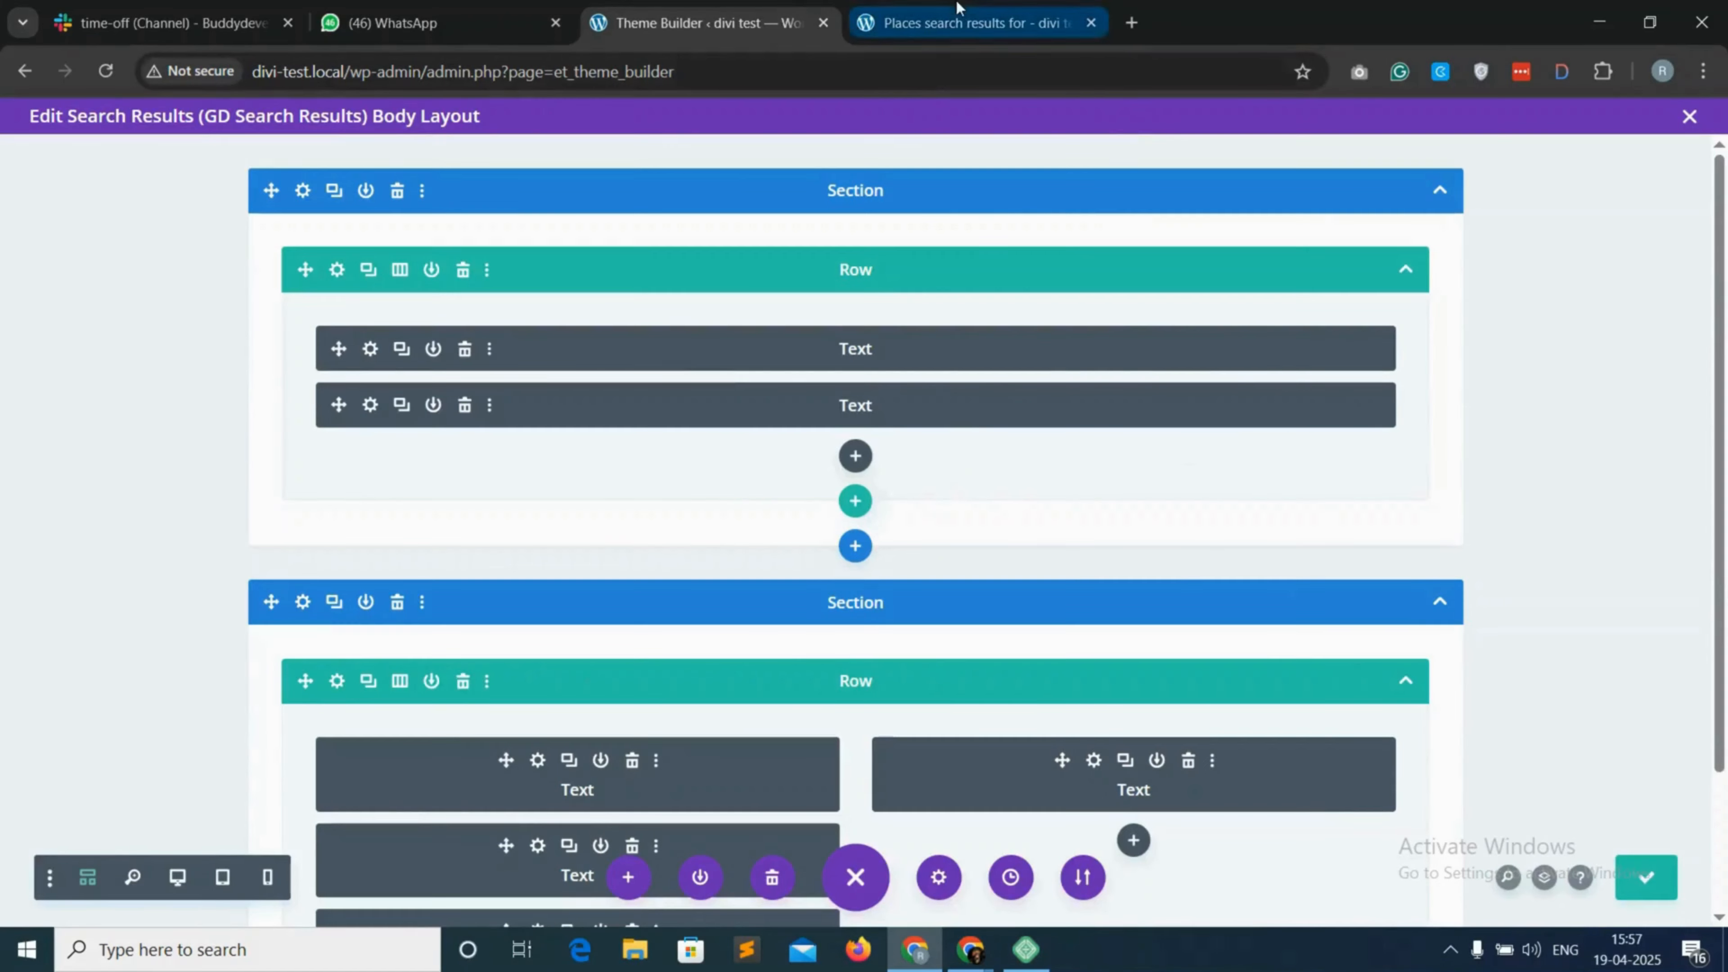
Reload the search results page and check how the page title appears in the header section
left_click(973, 23)
left_click(105, 70)
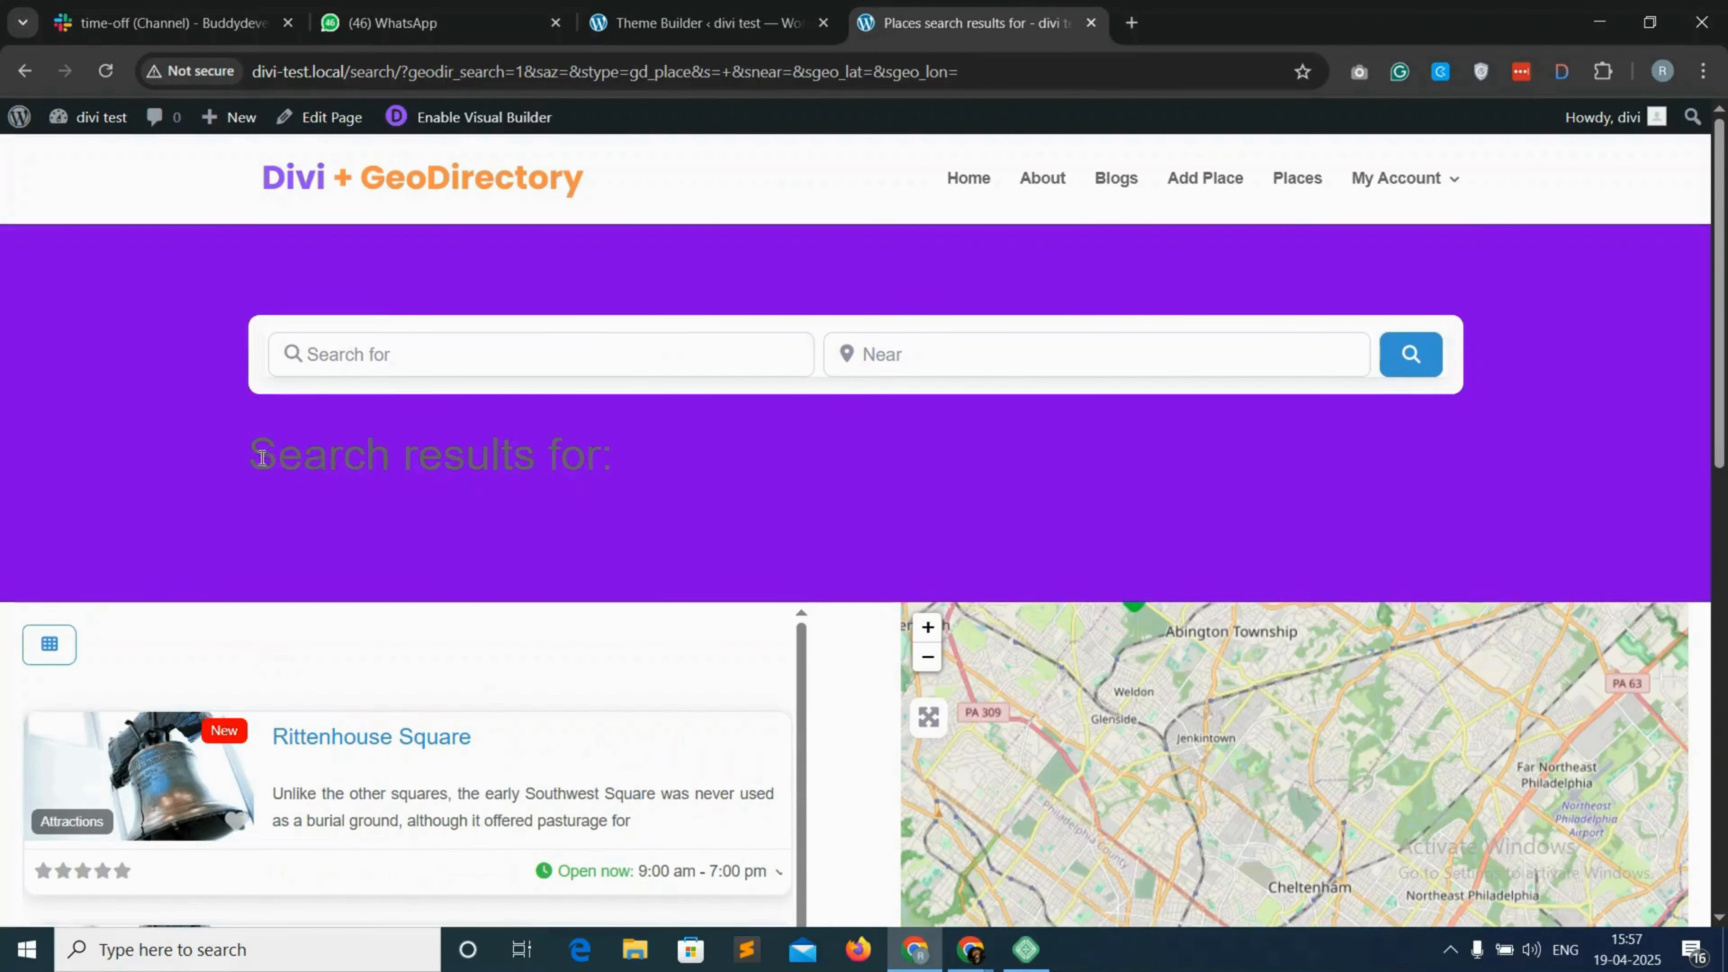
left_click_drag(402, 456, 627, 467)
Move the gd_page_title Text module above the search module, set its text color to white, save the layout, and reload the search results page
left_click(733, 12)
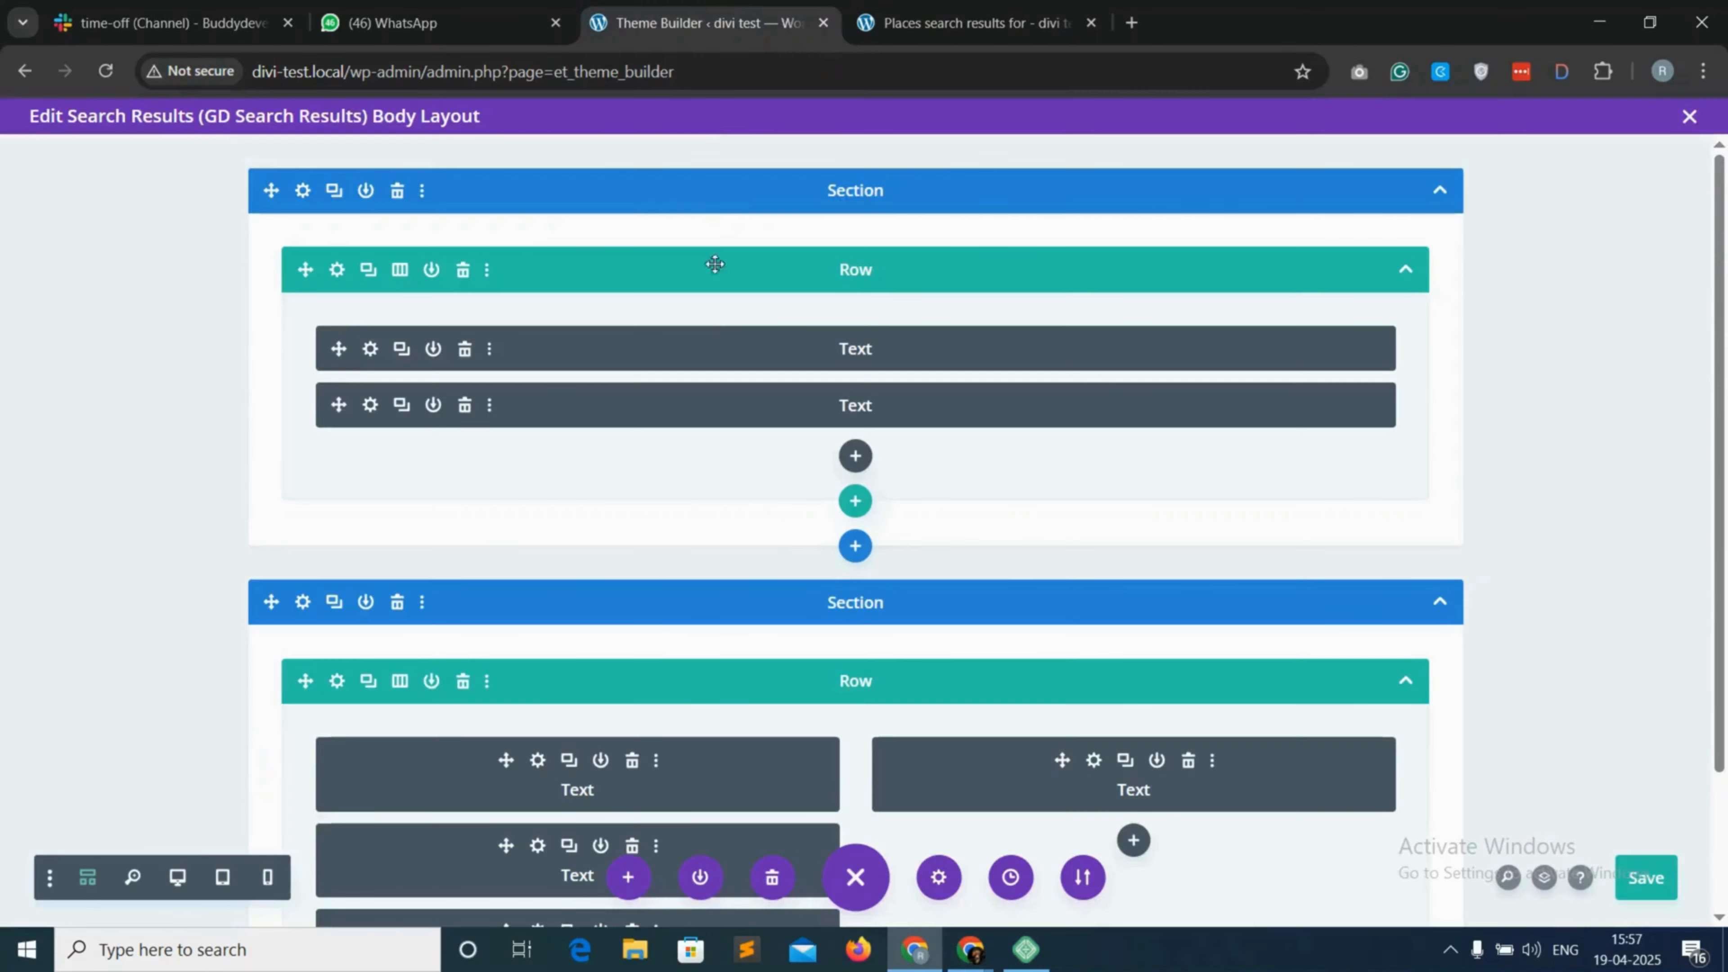
left_click_drag(343, 332, 339, 346)
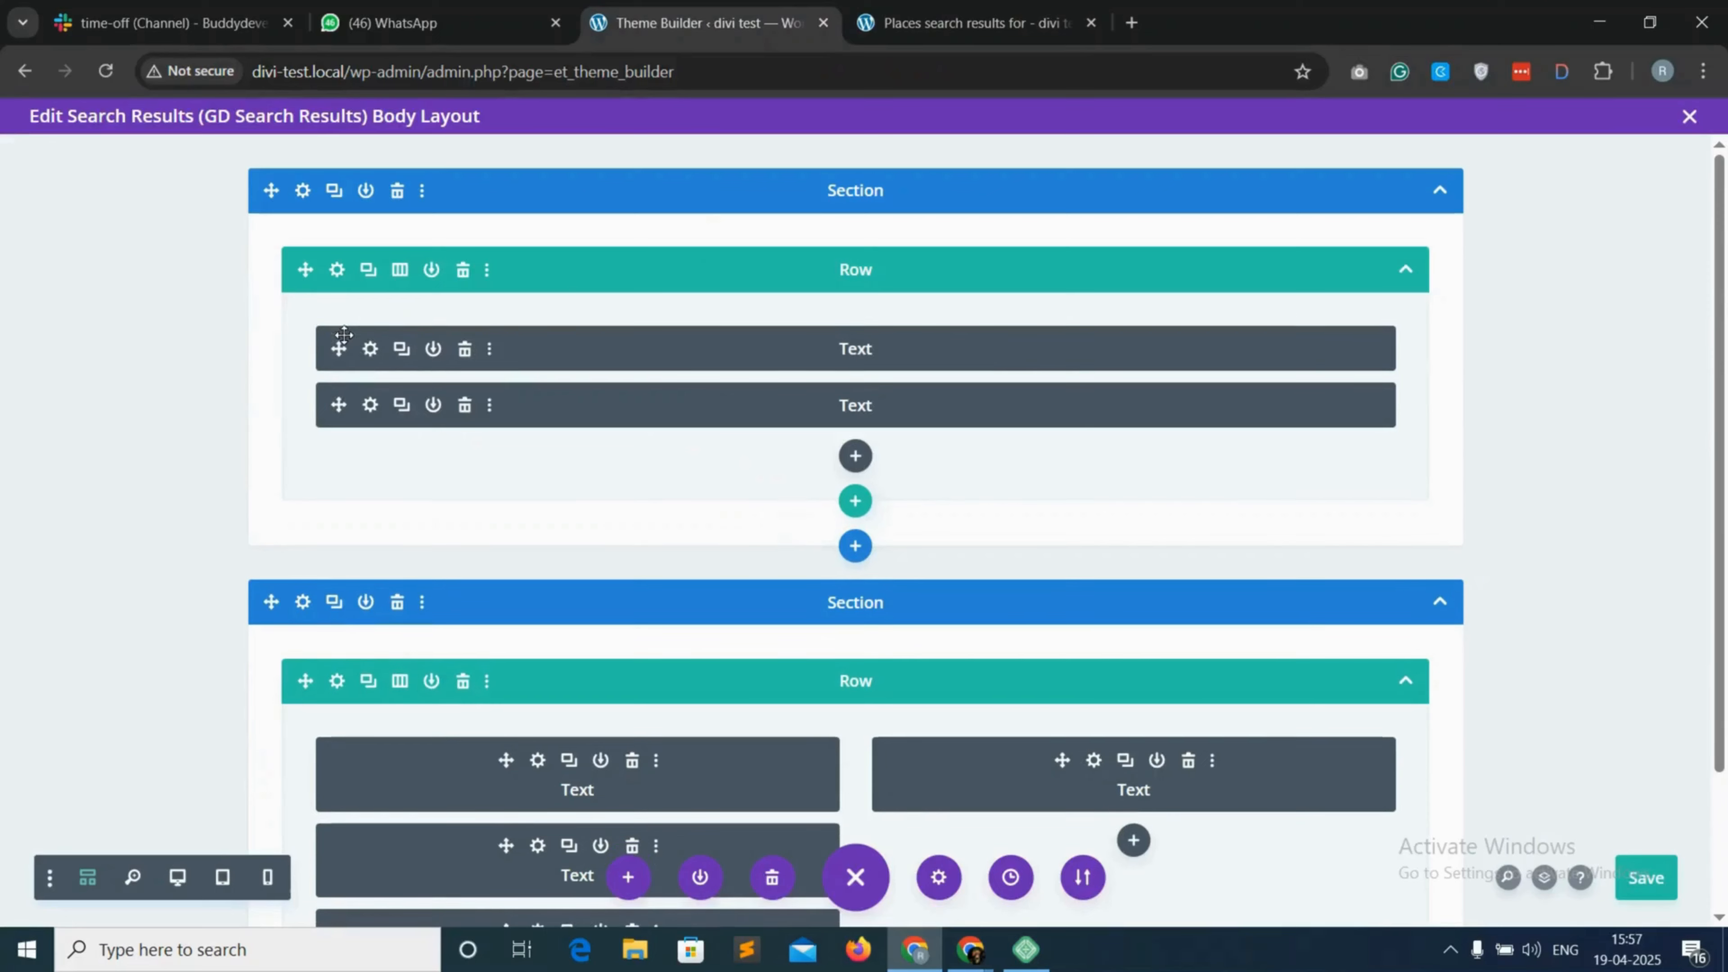
left_click(370, 350)
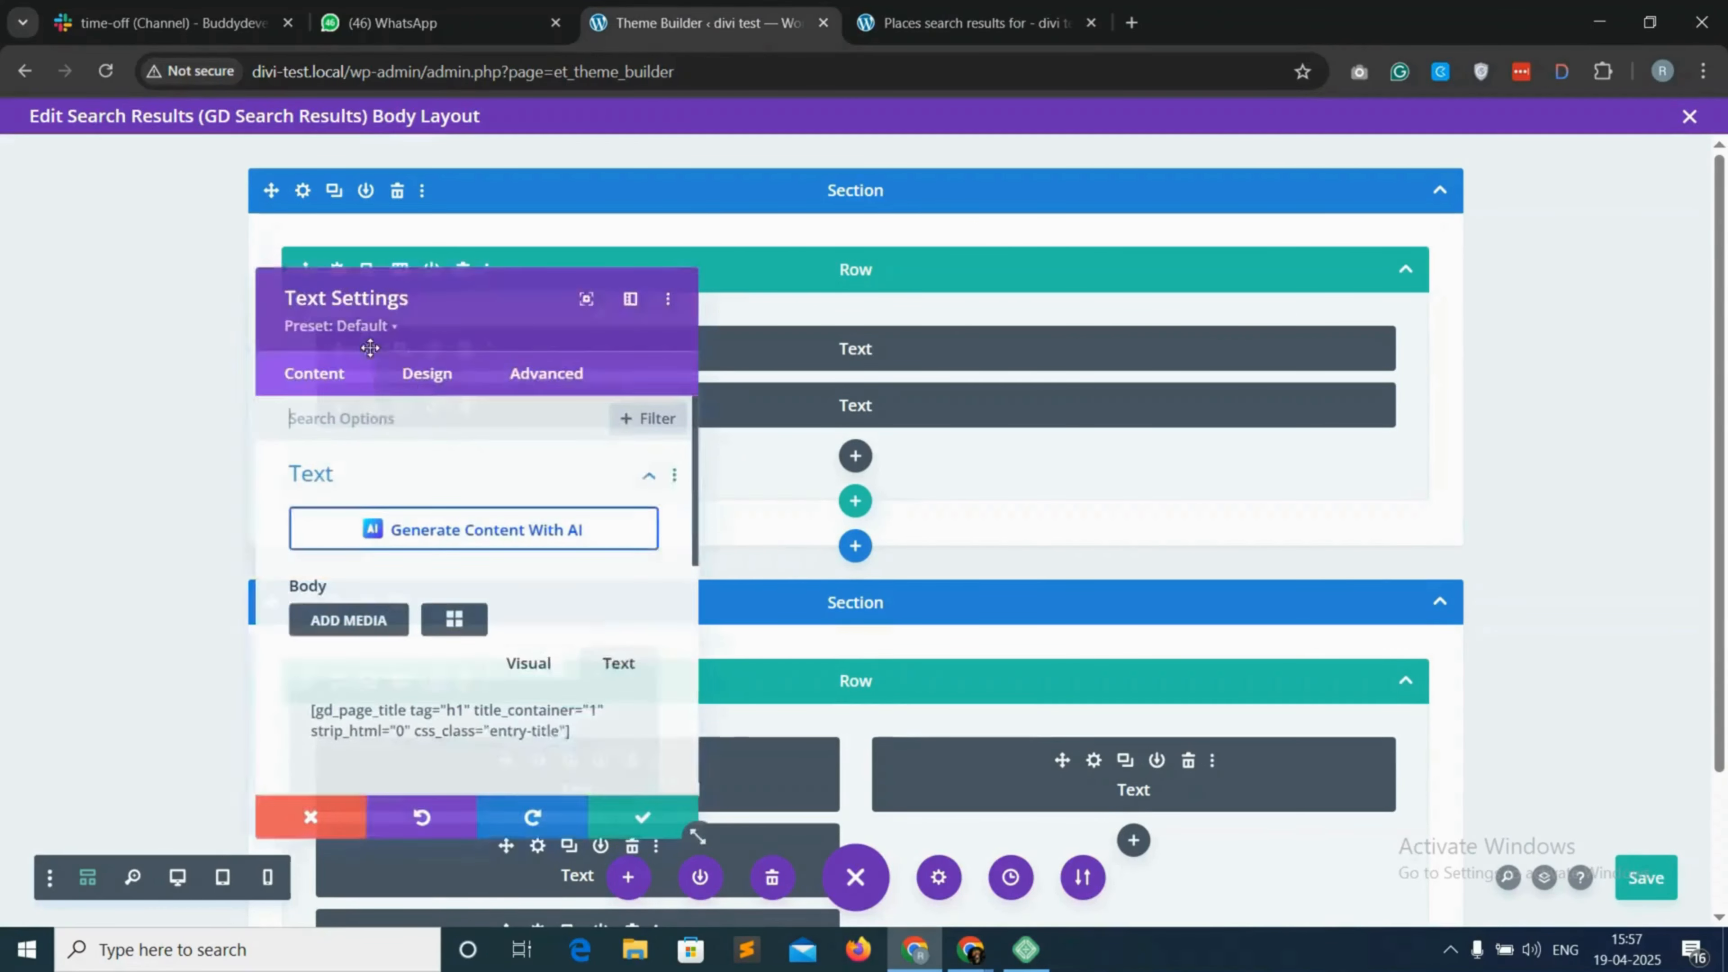
left_click(436, 371)
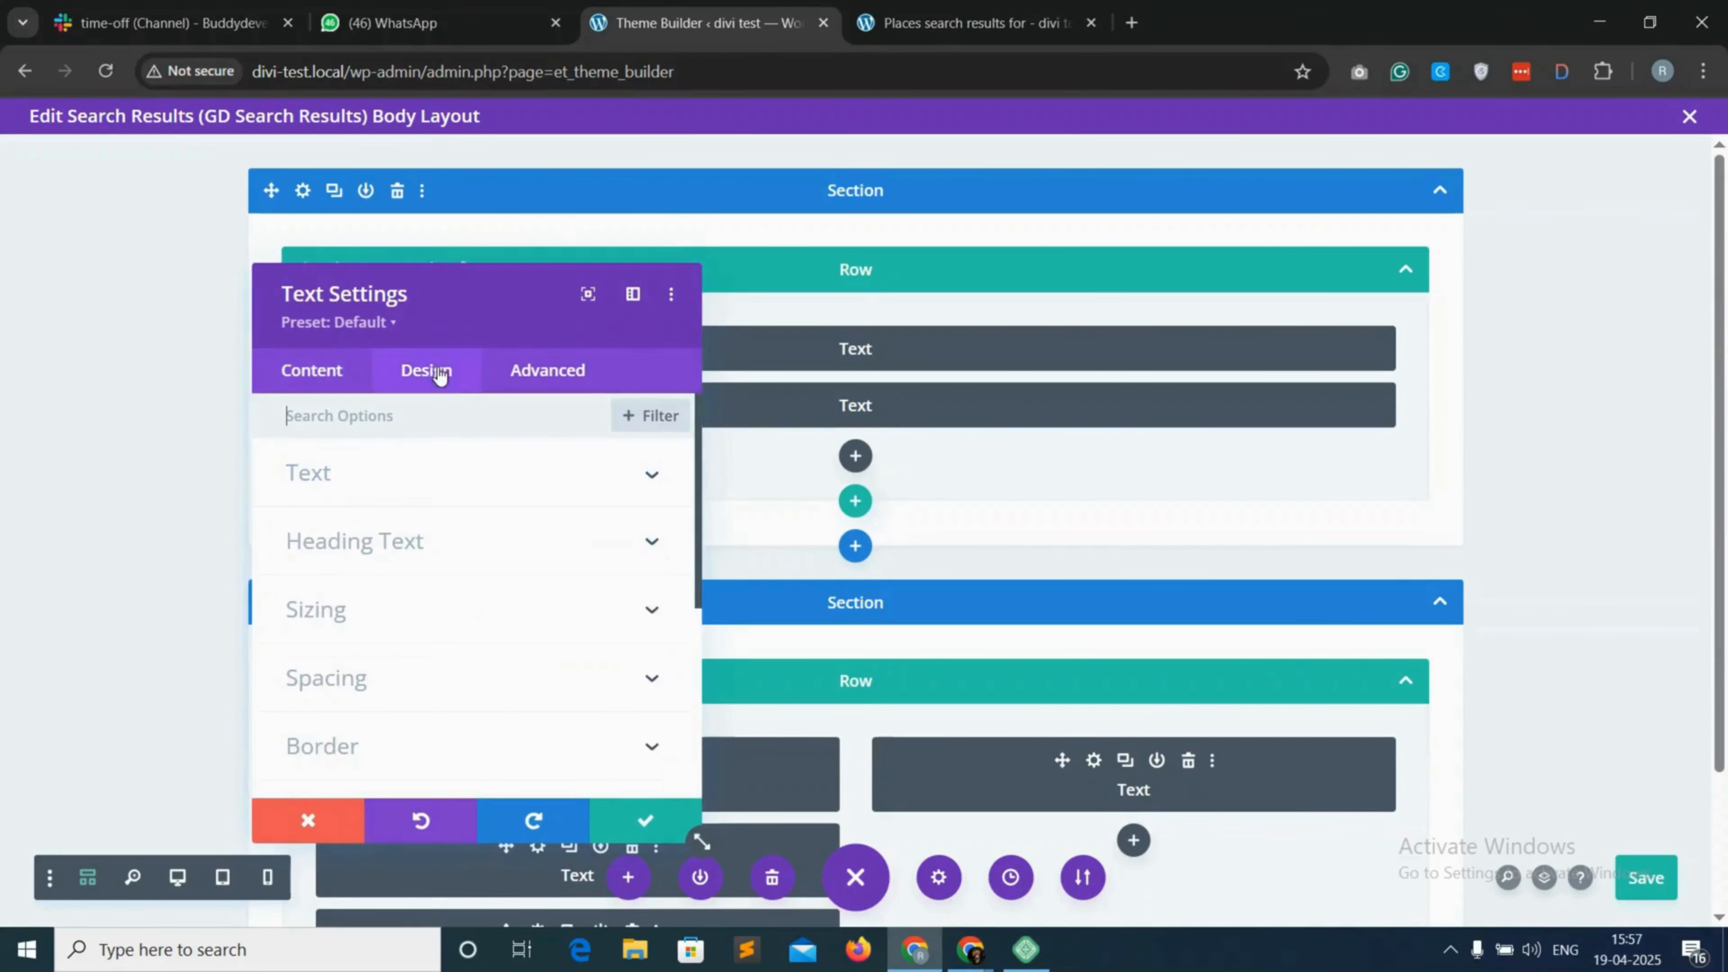
left_click(455, 490)
scroll(415, 579, "down", 3)
scroll(408, 604, "down", 1)
left_click(401, 606)
left_click(623, 823)
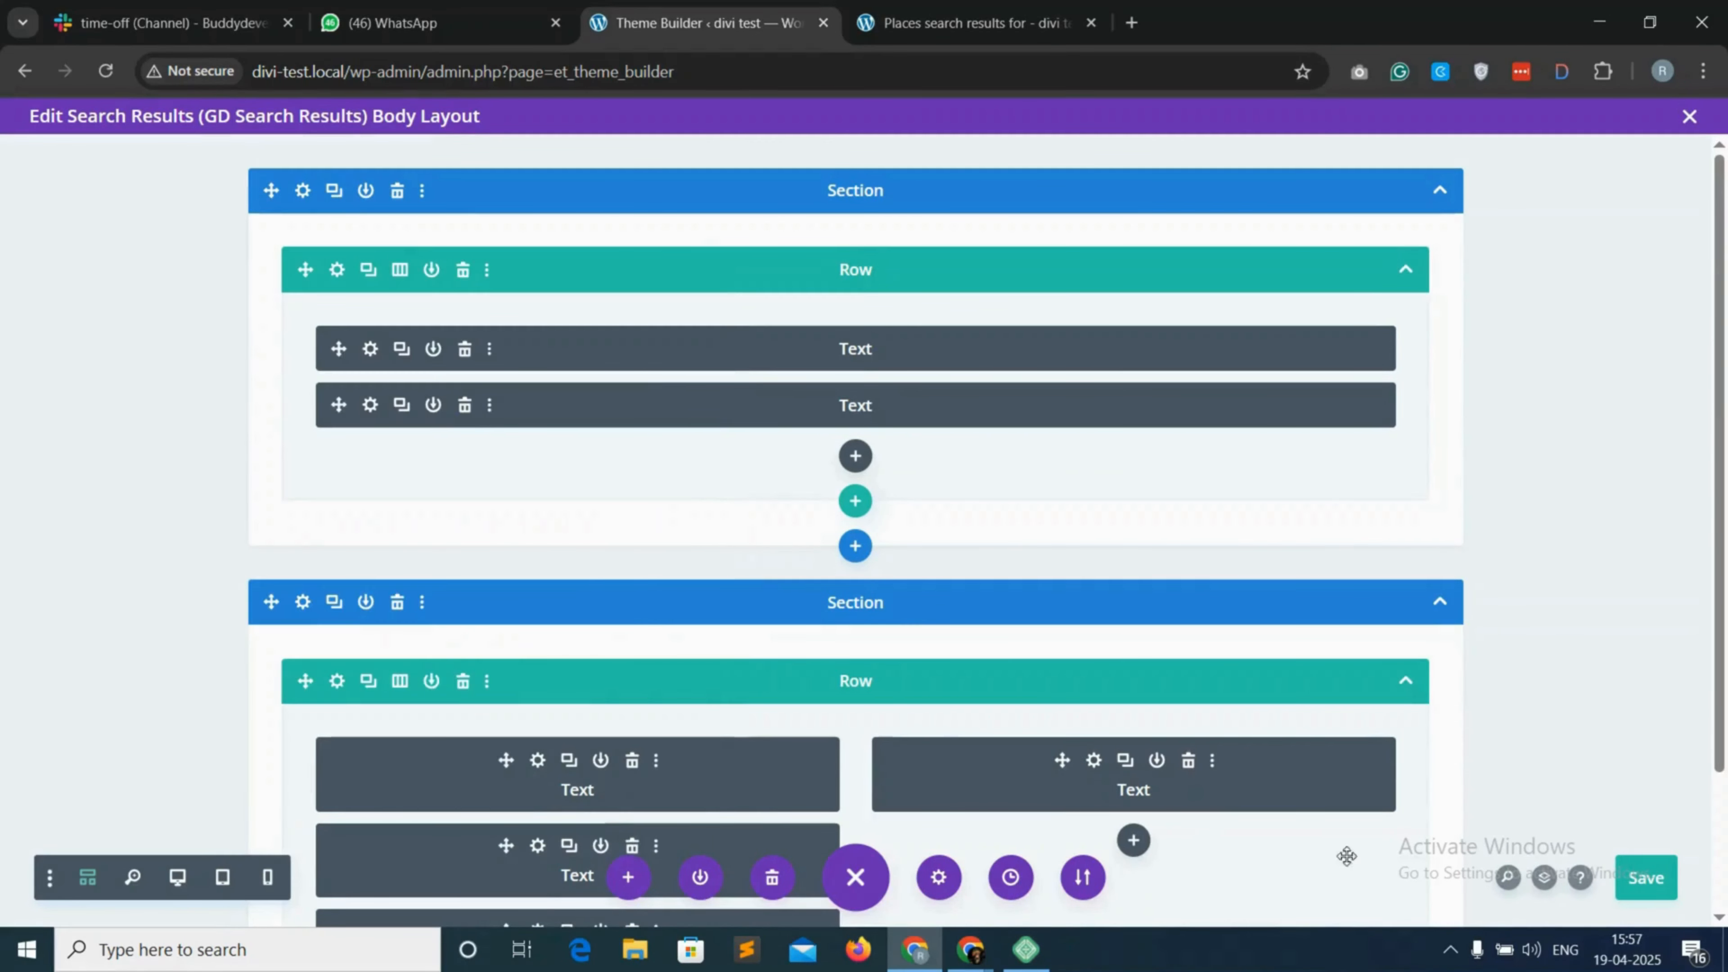
left_click(1656, 884)
key("ctrl+r")
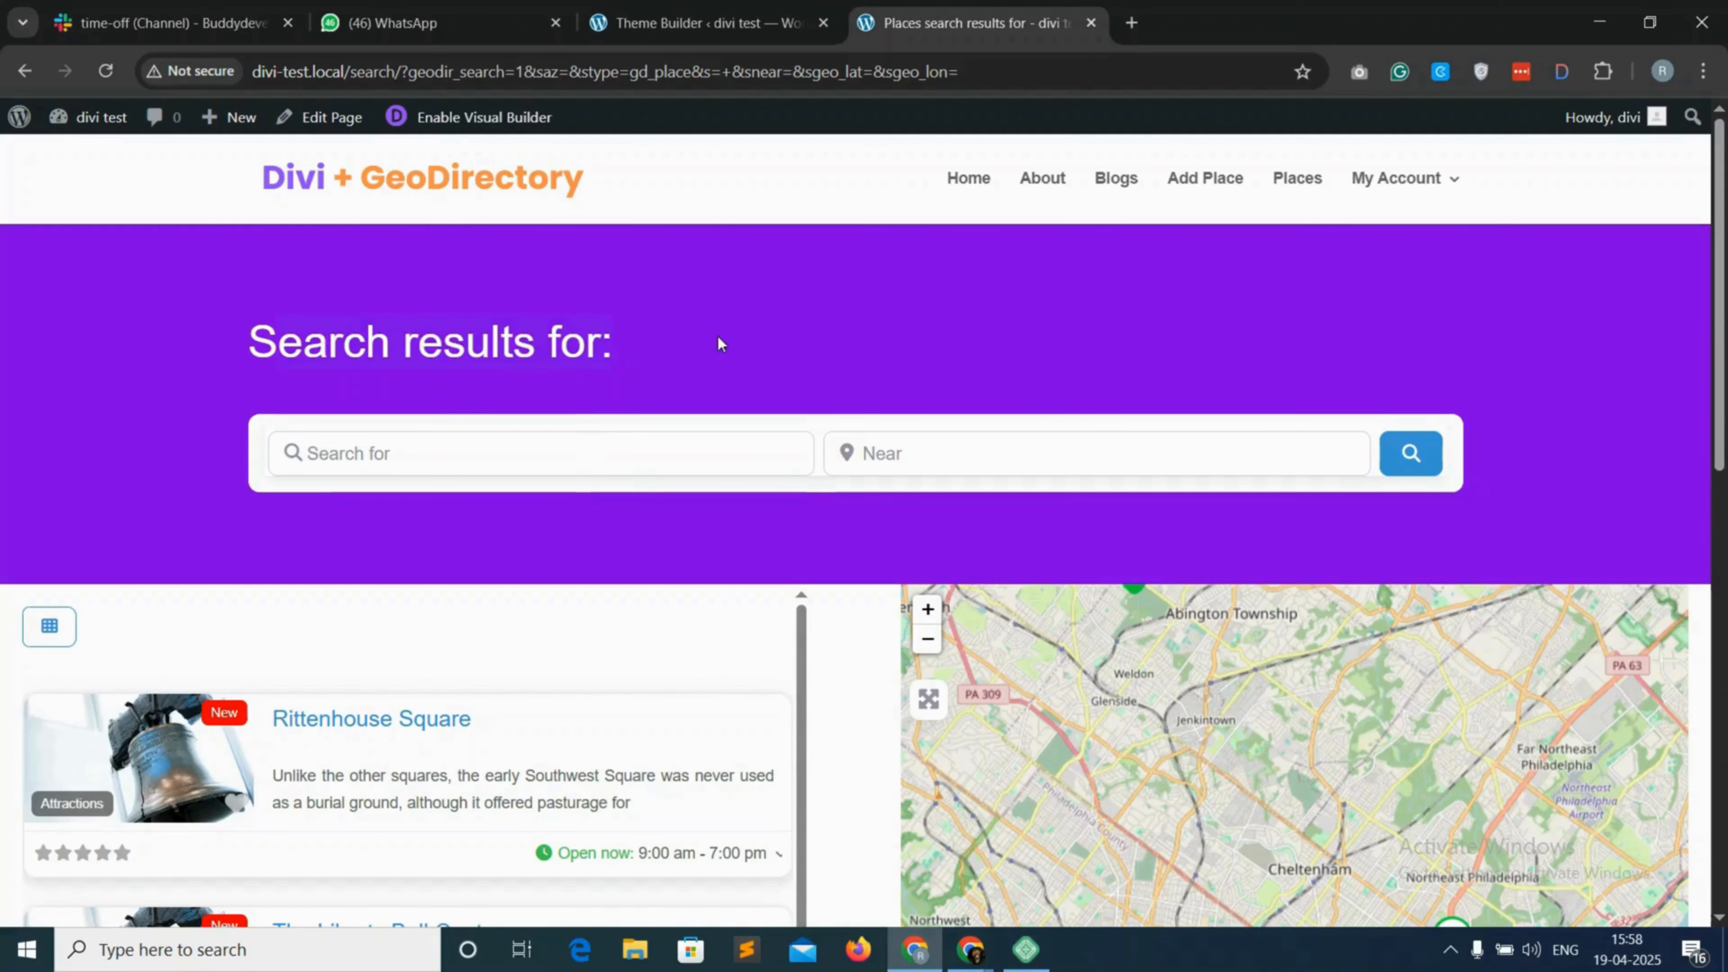
Center-align the text of the gd_page_title Text module, save the layout, and review the reloaded search results page
left_click(701, 22)
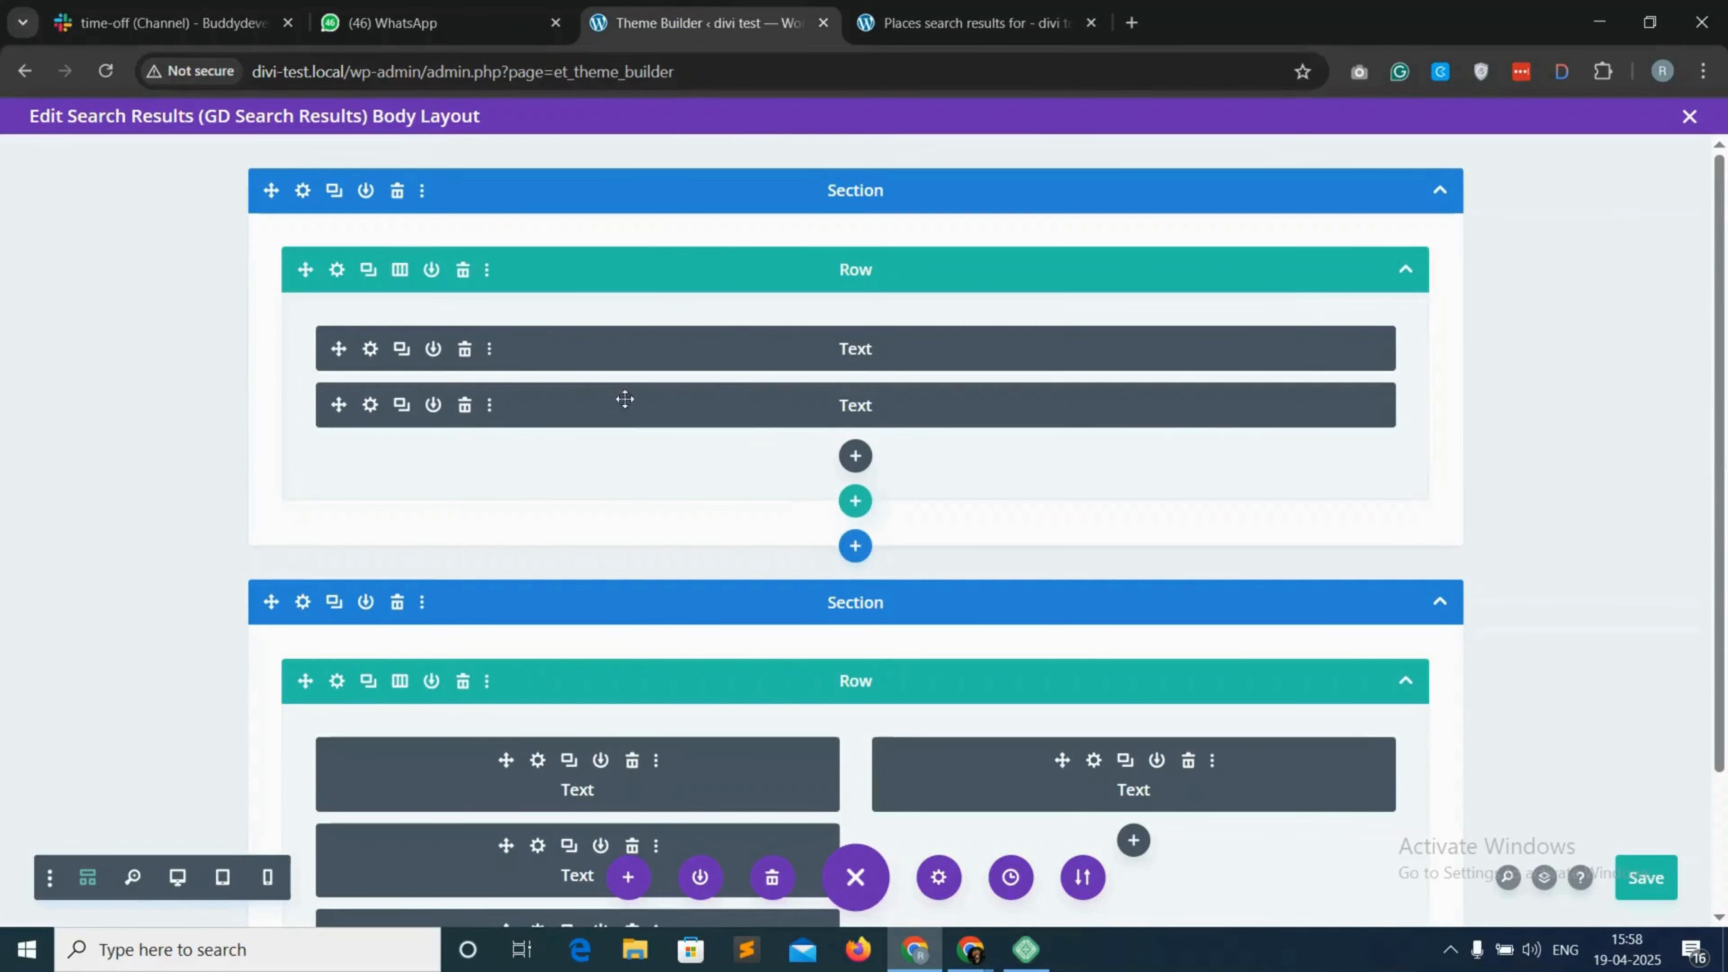
left_click(368, 347)
left_click(427, 370)
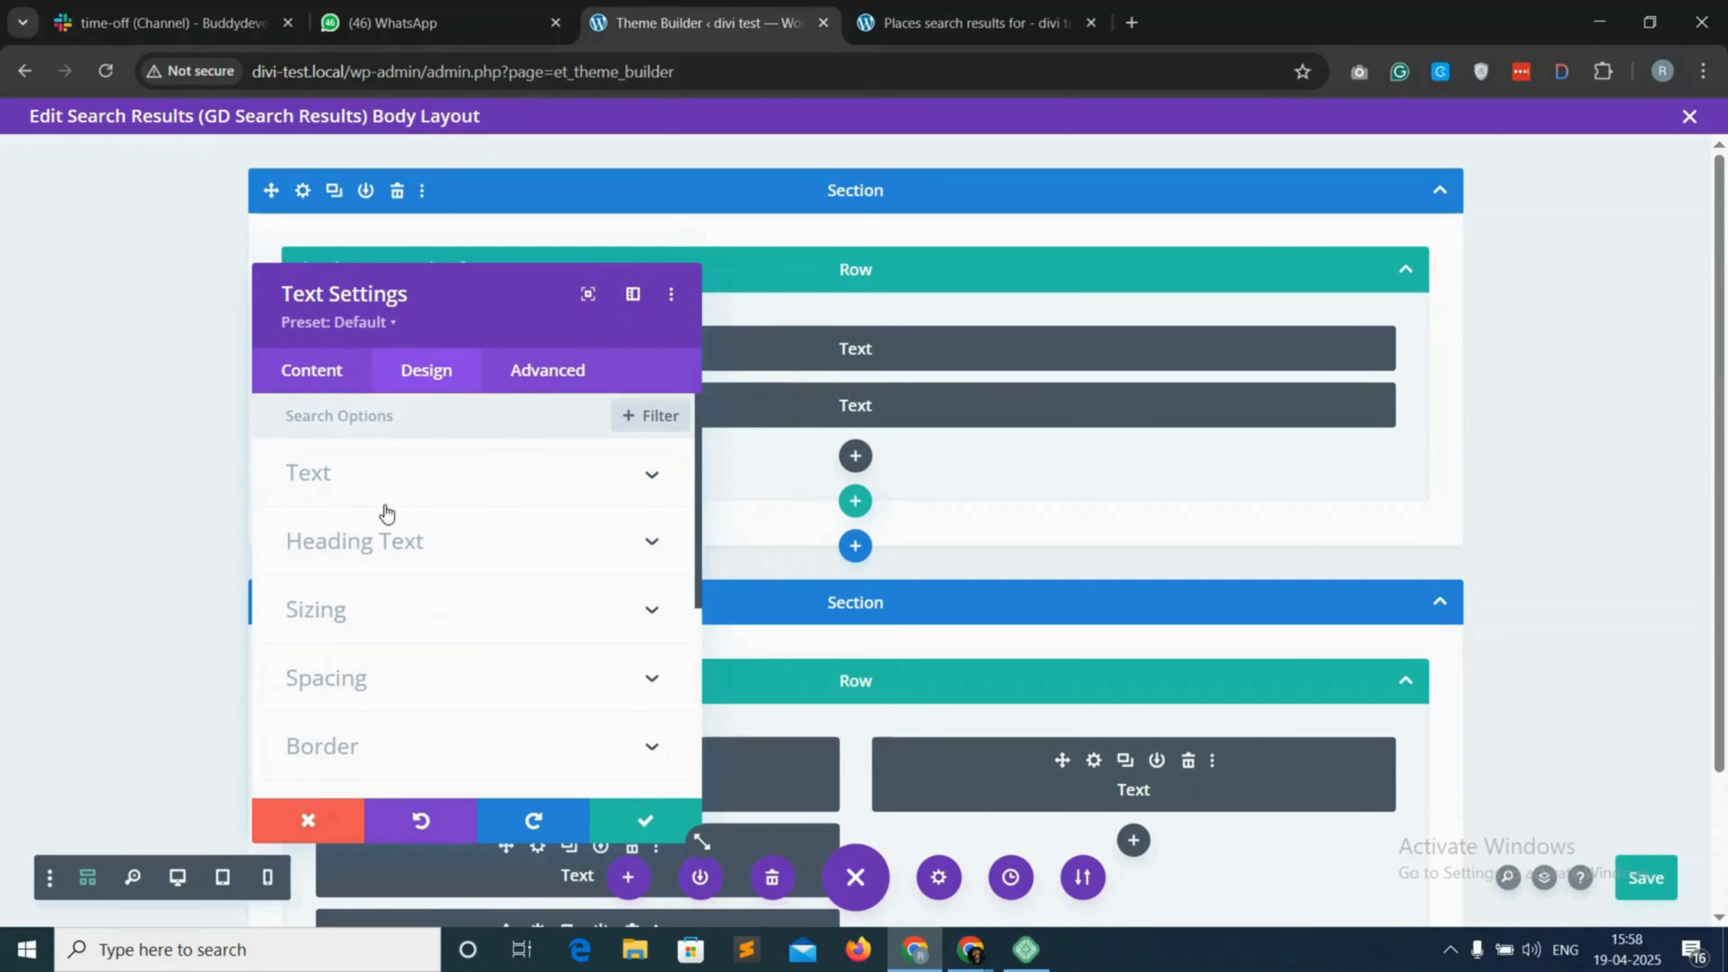
left_click(457, 484)
scroll(450, 572, "down", 8)
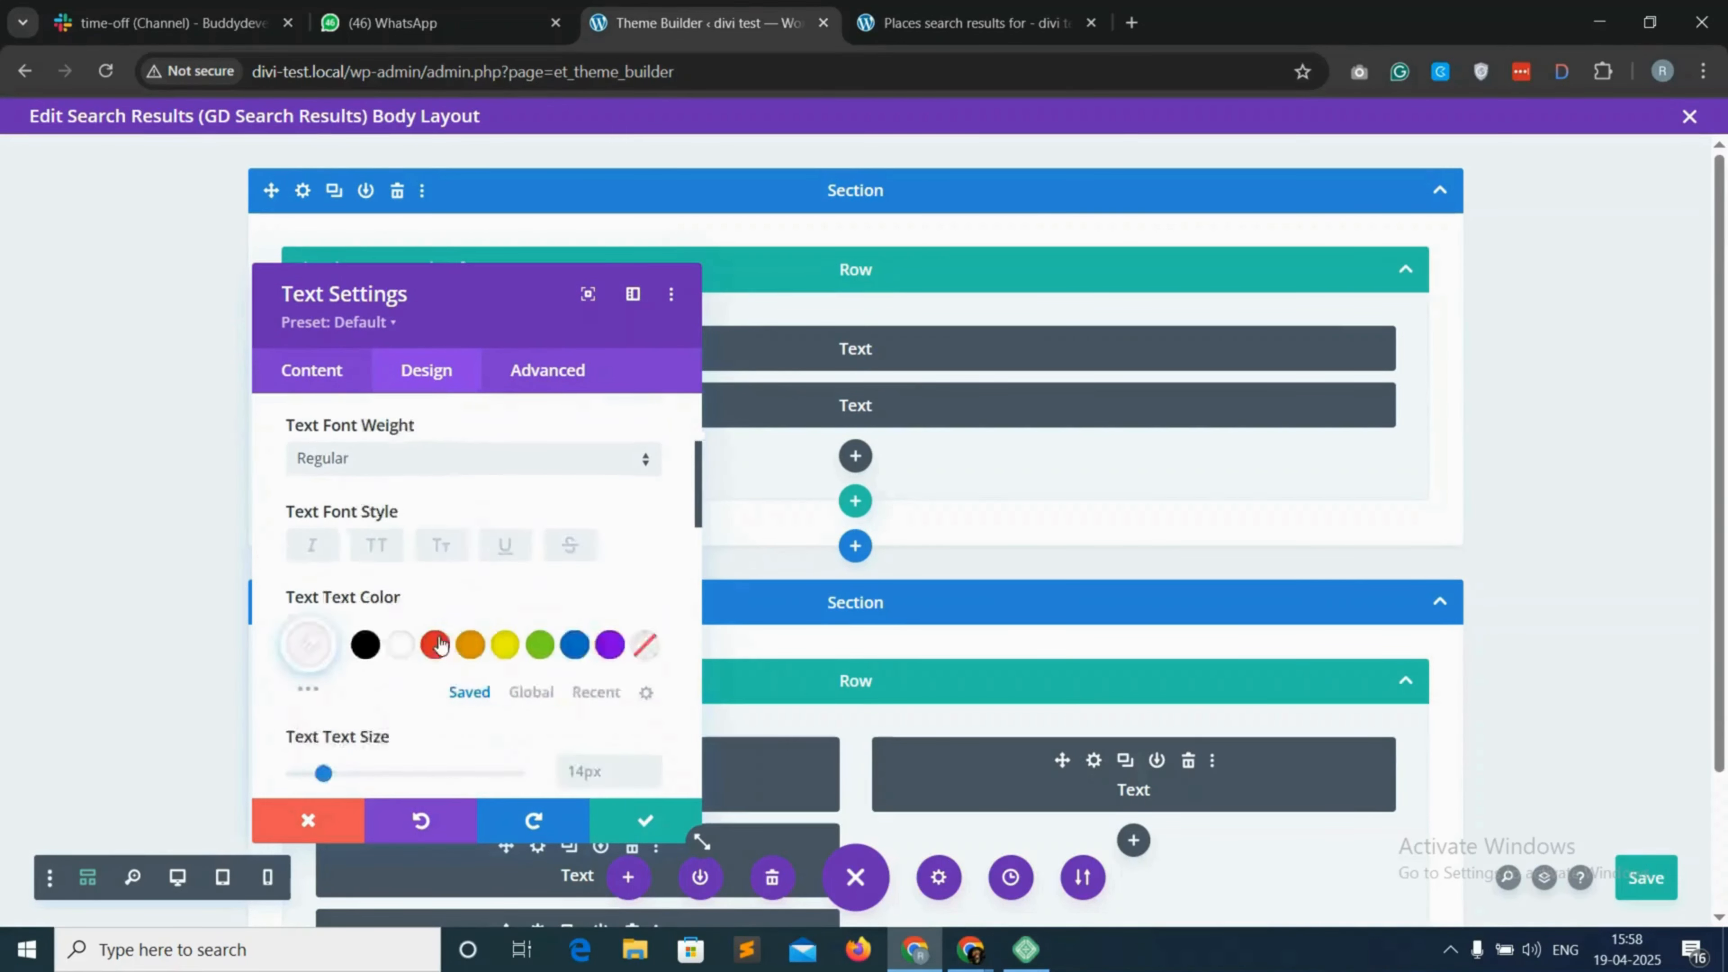
scroll(463, 647, "down", 7)
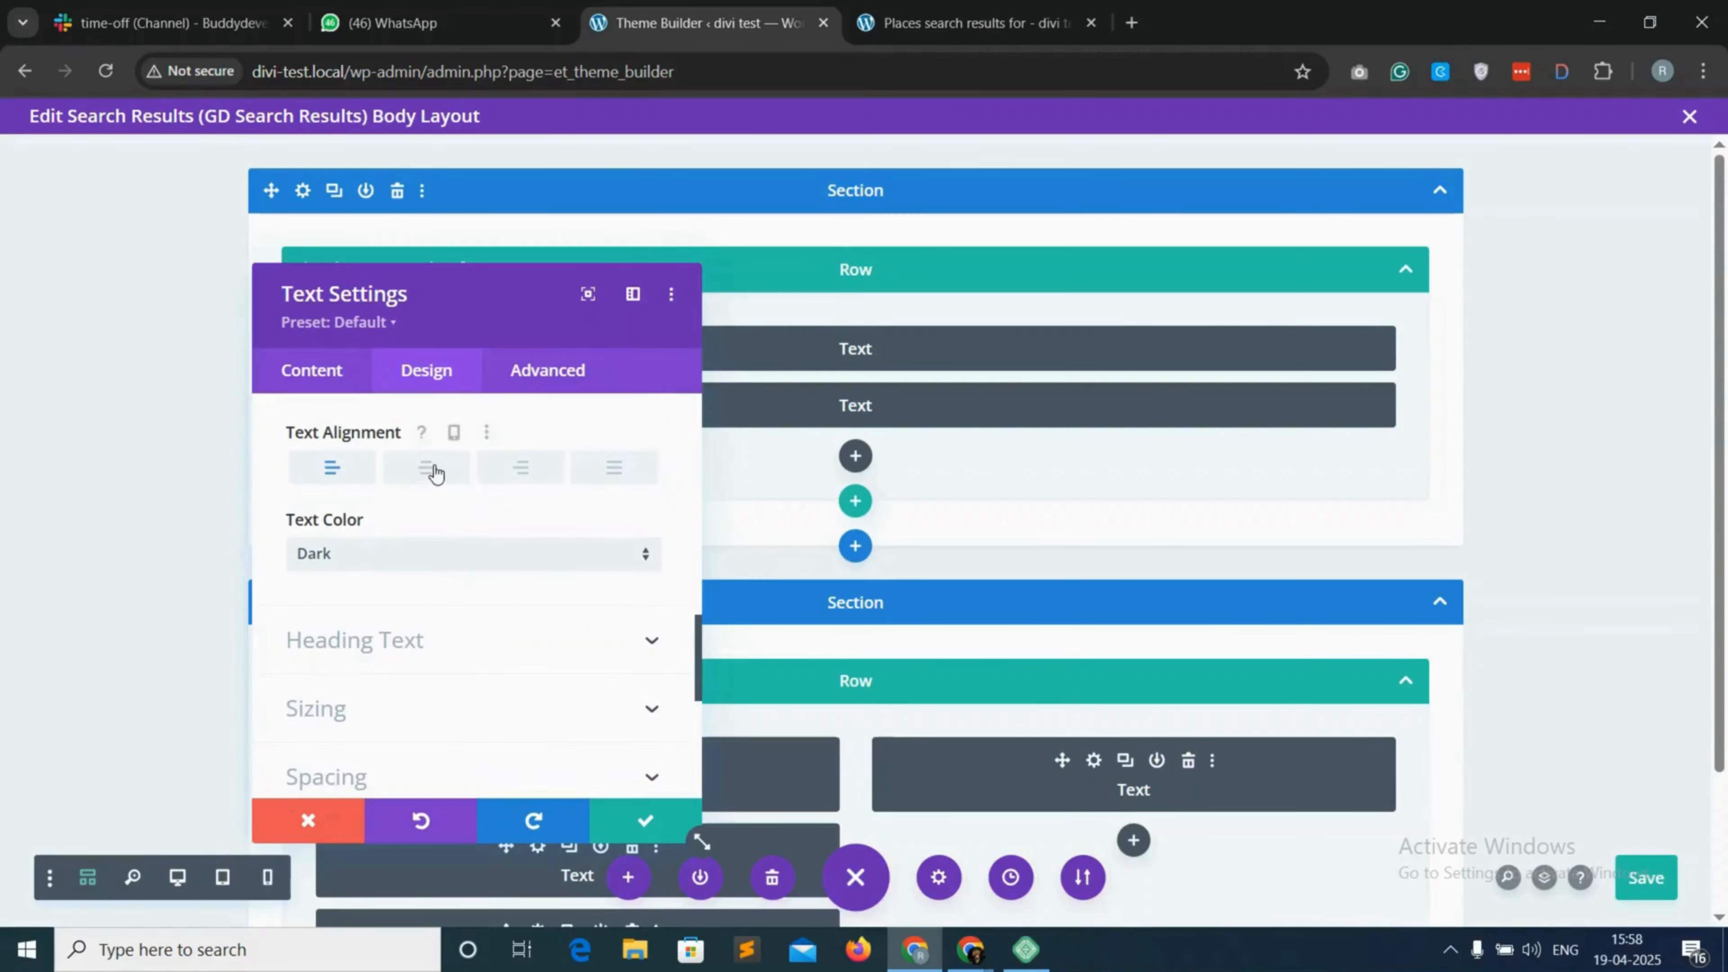
left_click(436, 471)
left_click(676, 816)
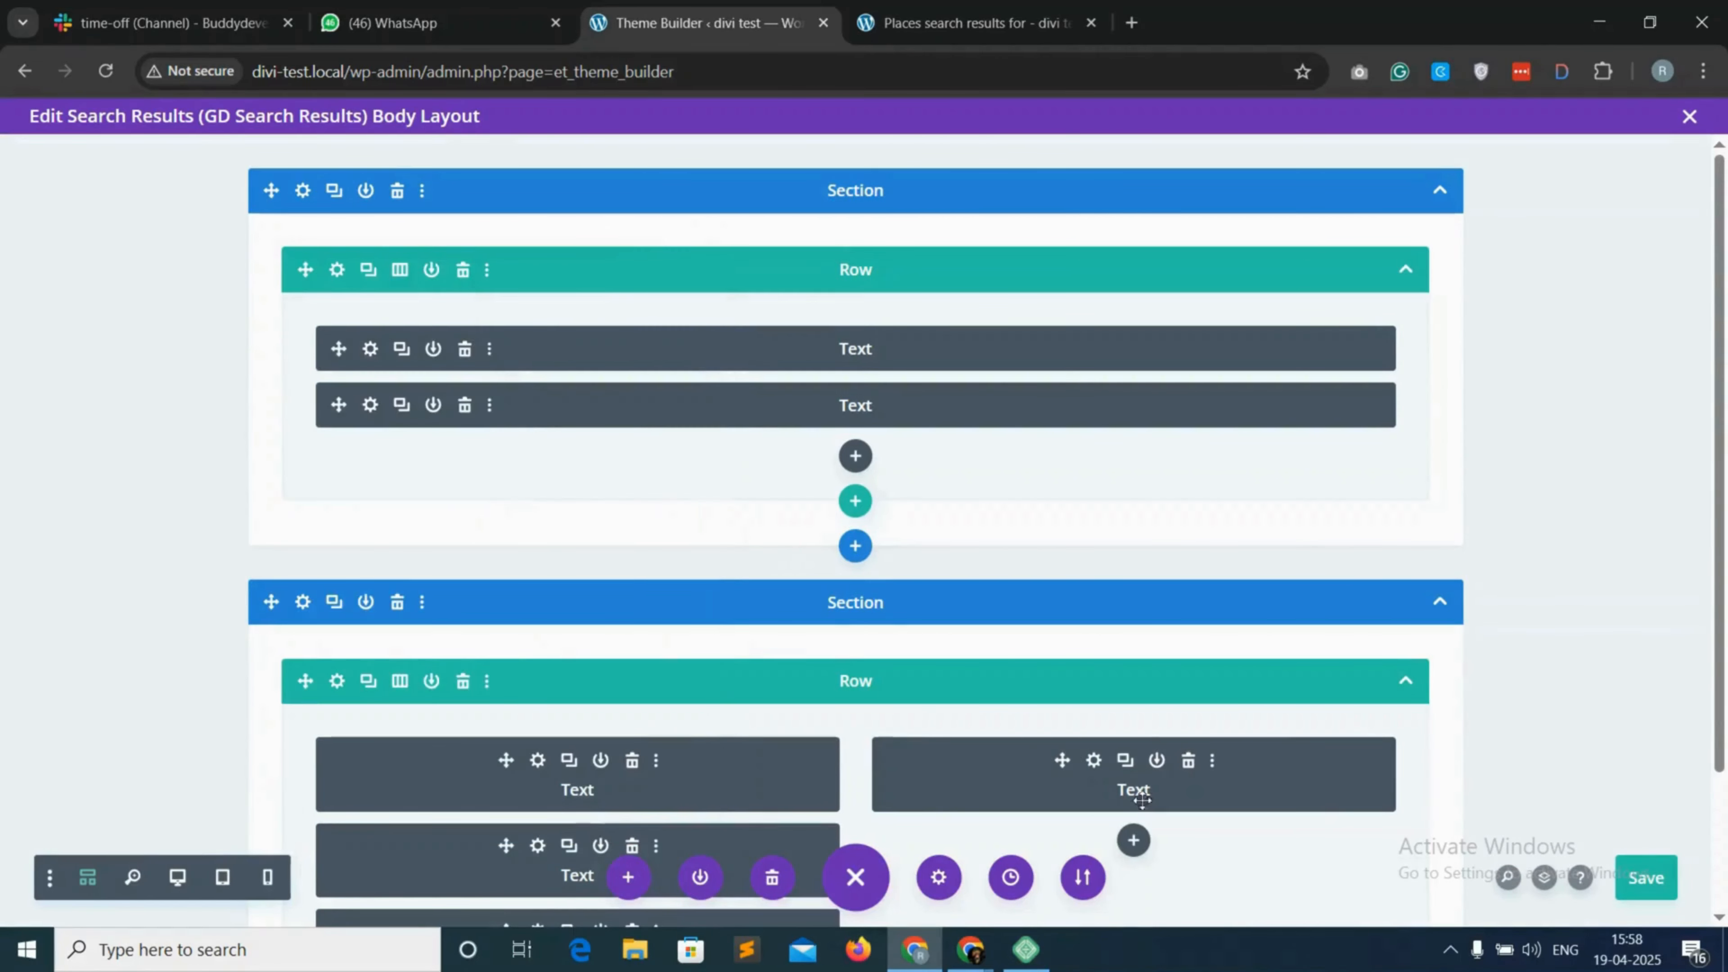
left_click(1637, 880)
left_click(973, 23)
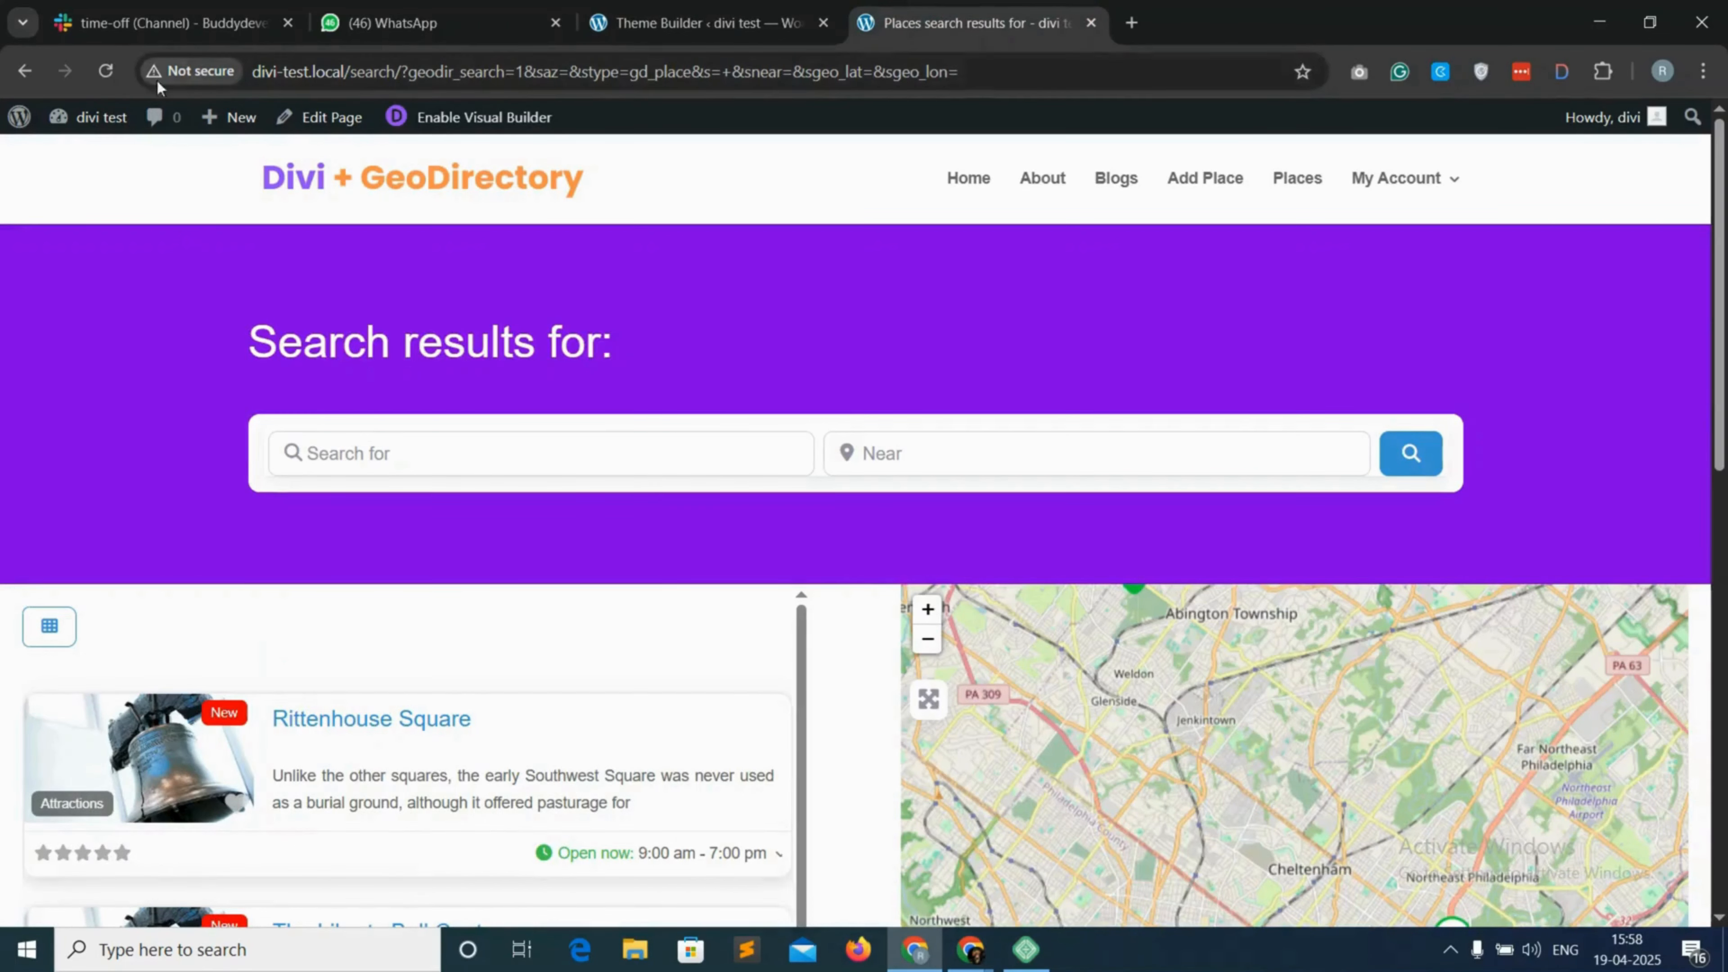
left_click(105, 71)
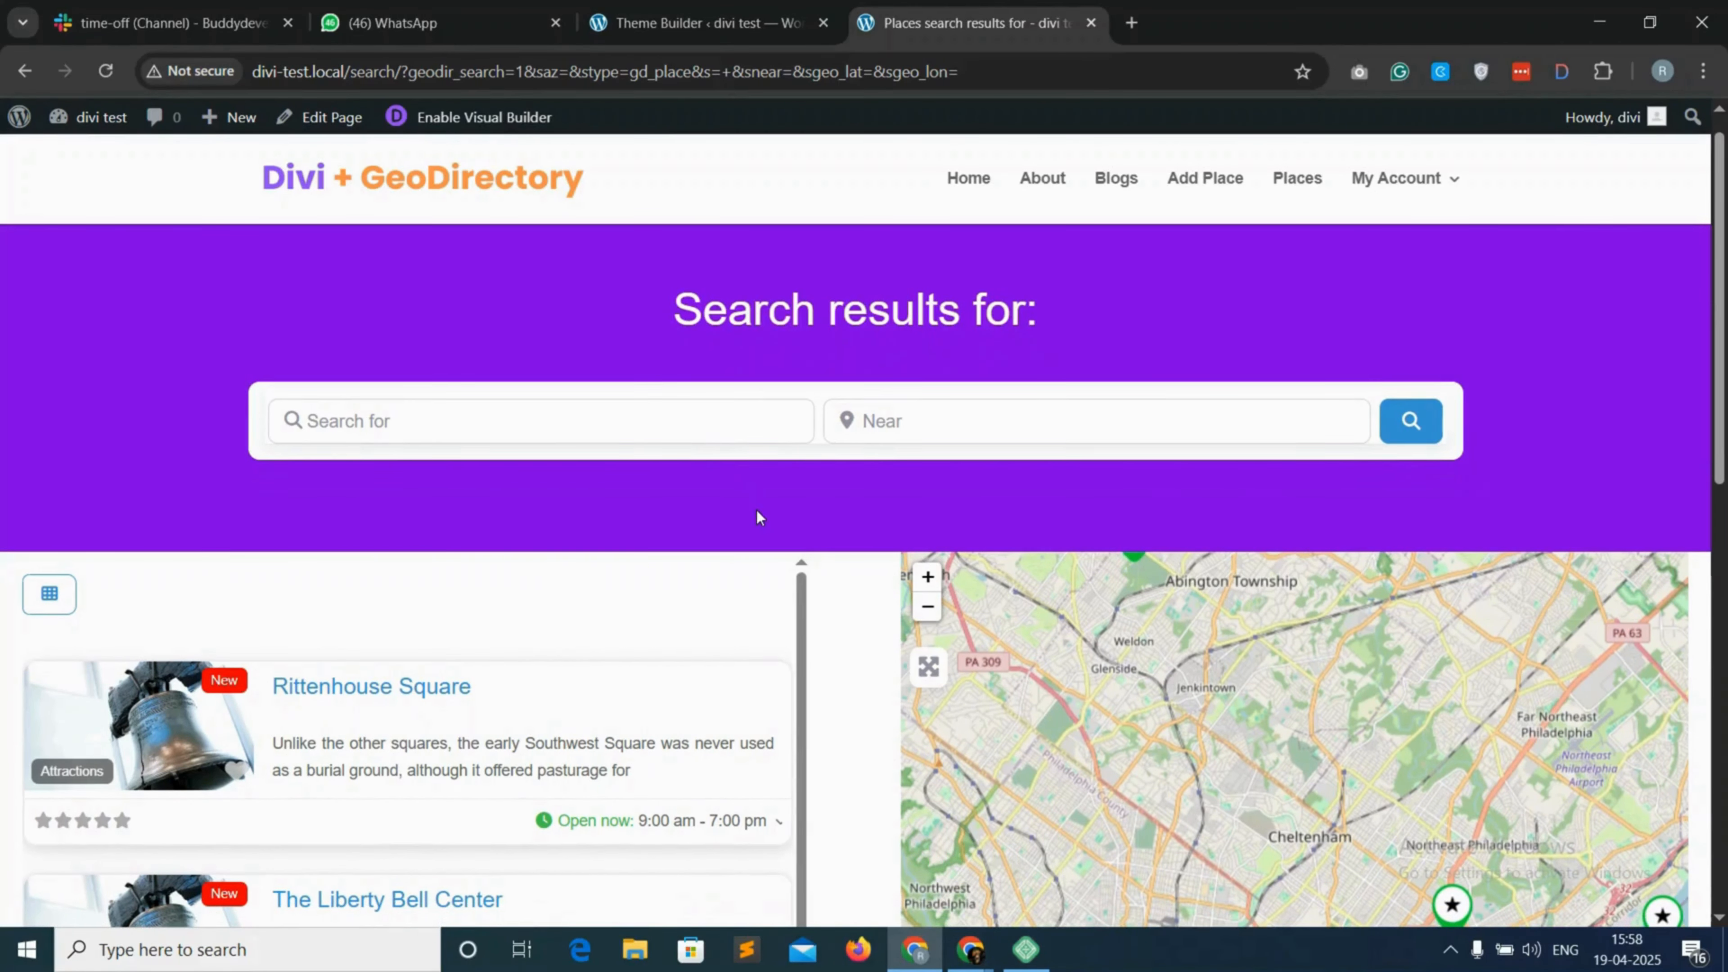
scroll(760, 518, "down", 1)
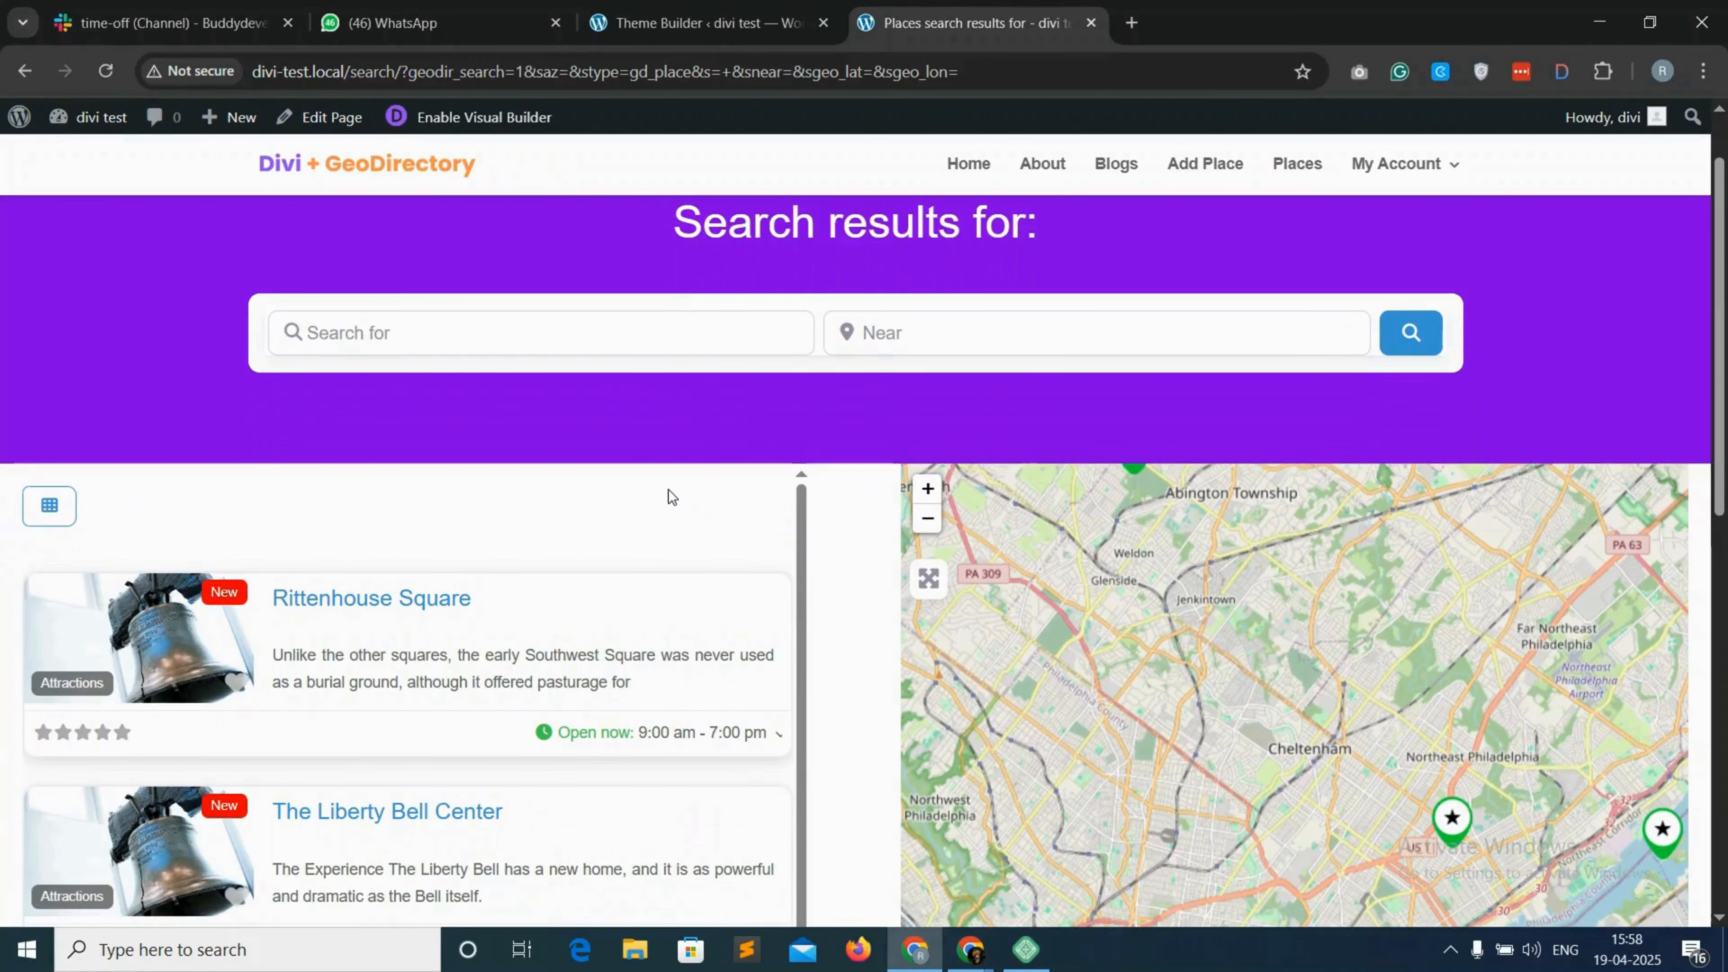
scroll(109, 654, "up", 1)
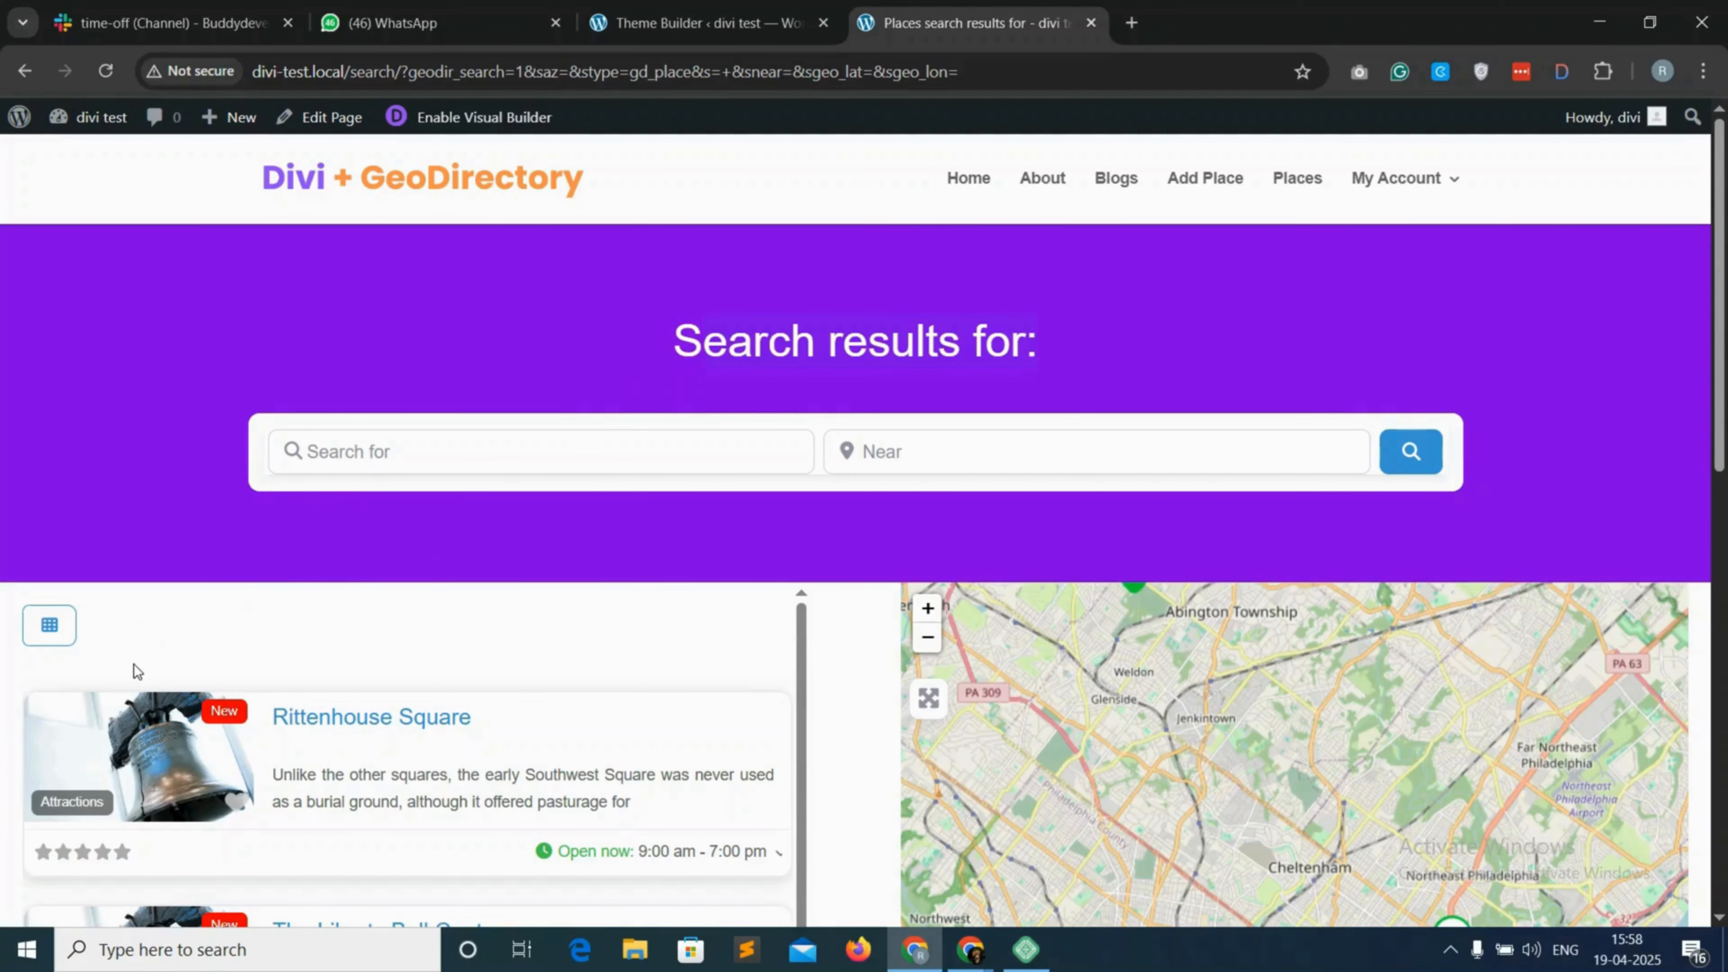
Move the gd_search Text module from the header row to the top of the listings column, save the layout, and reload the results page
left_click(723, 20)
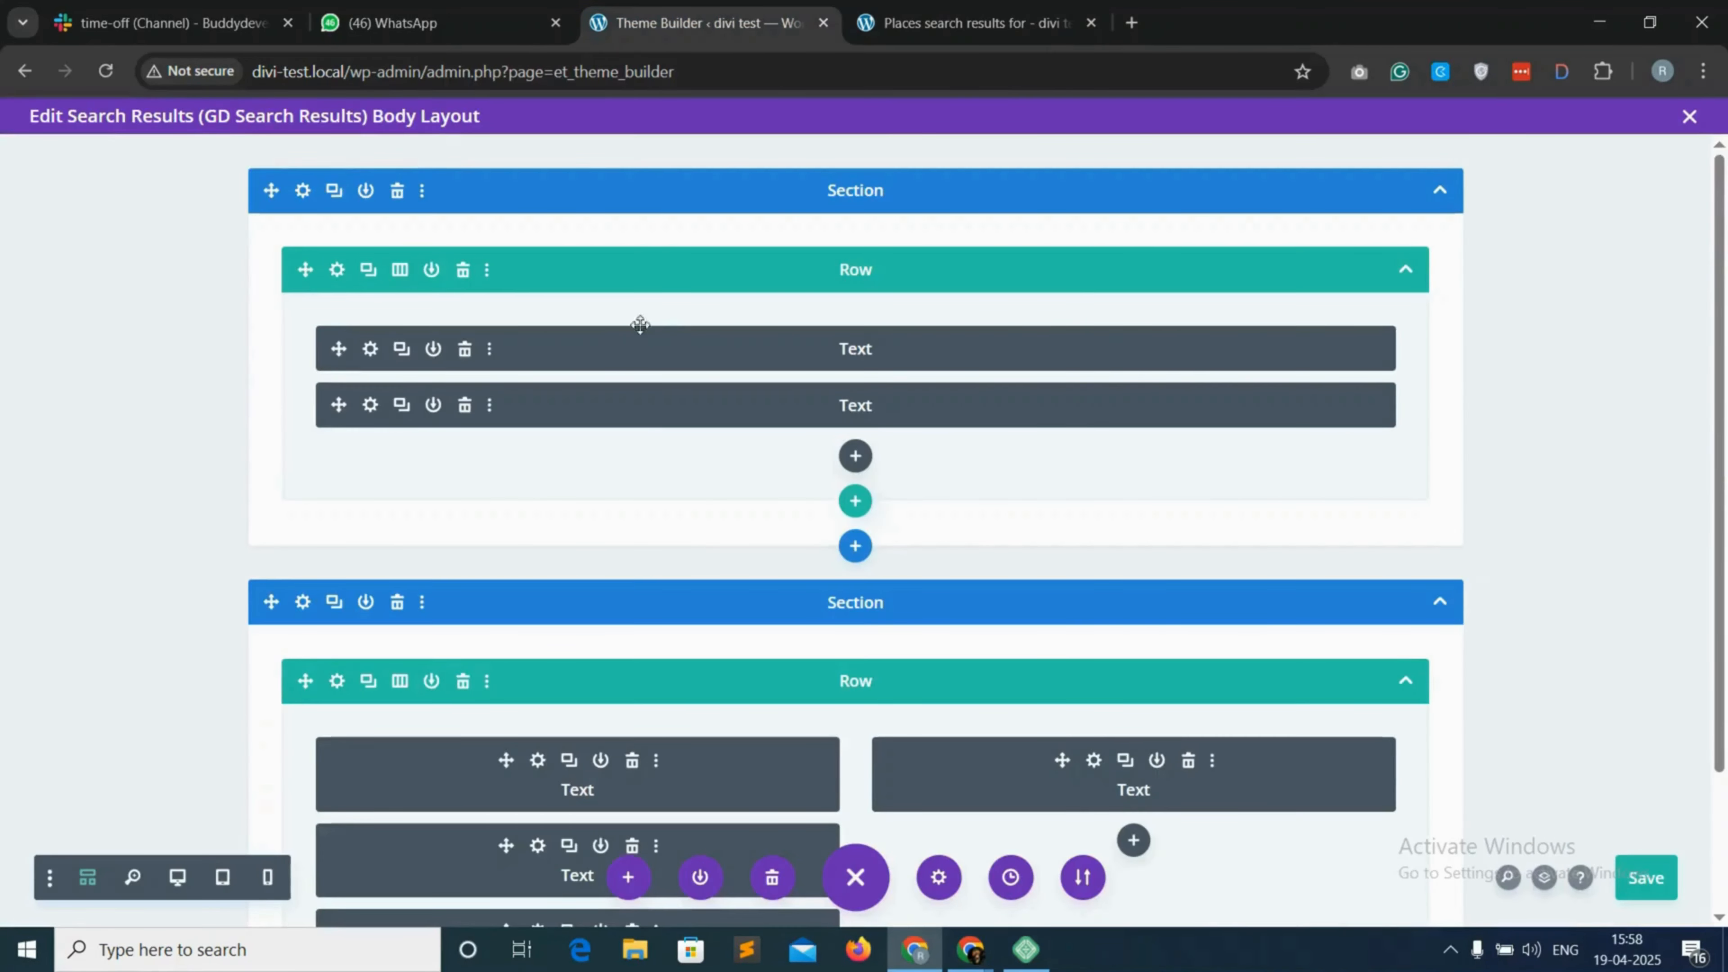
scroll(658, 477, "down", 1)
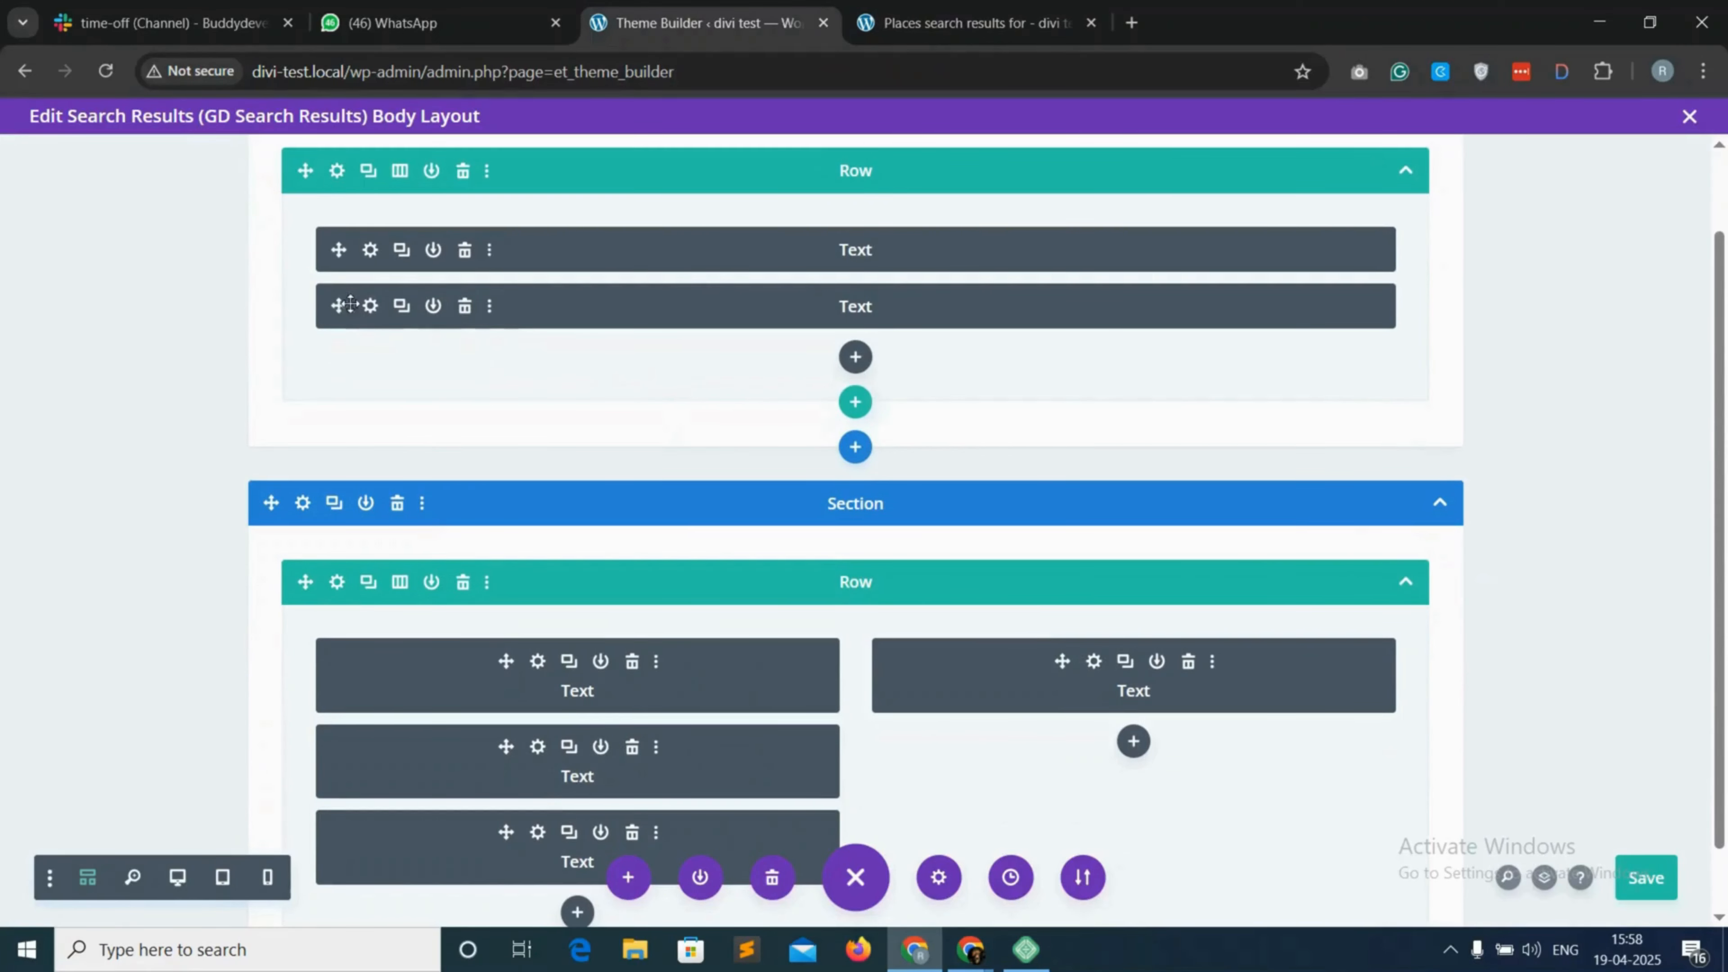
left_click(371, 307)
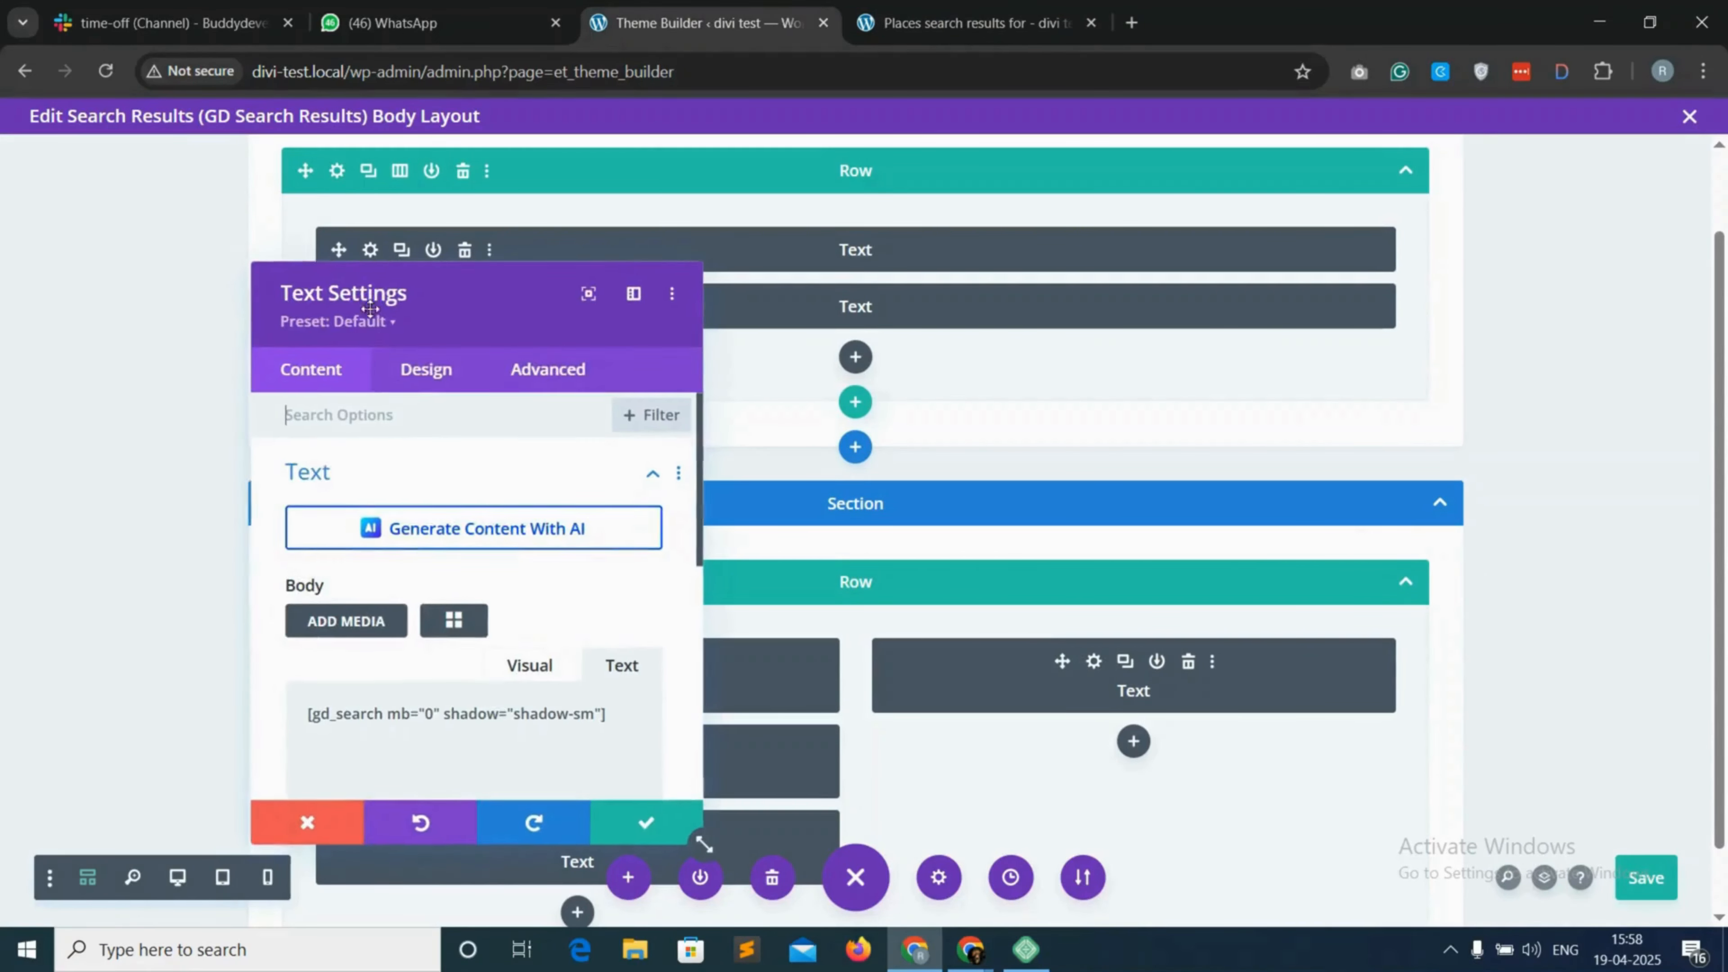
left_click(308, 820)
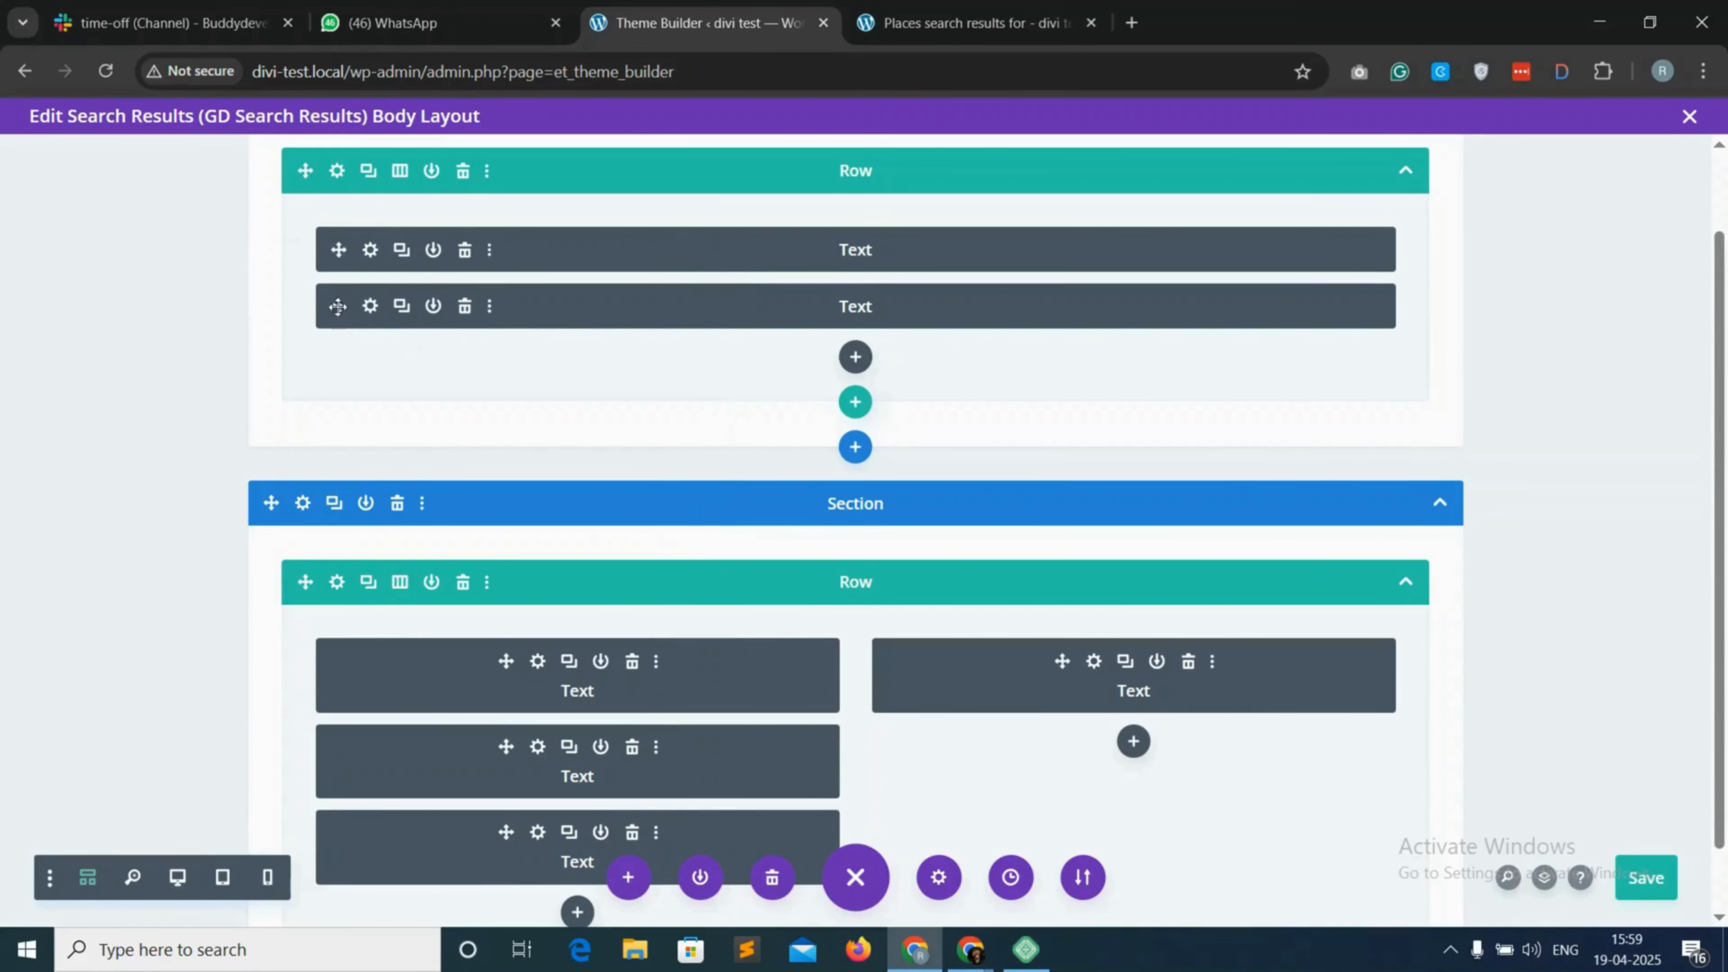
left_click_drag(372, 592, 306, 647)
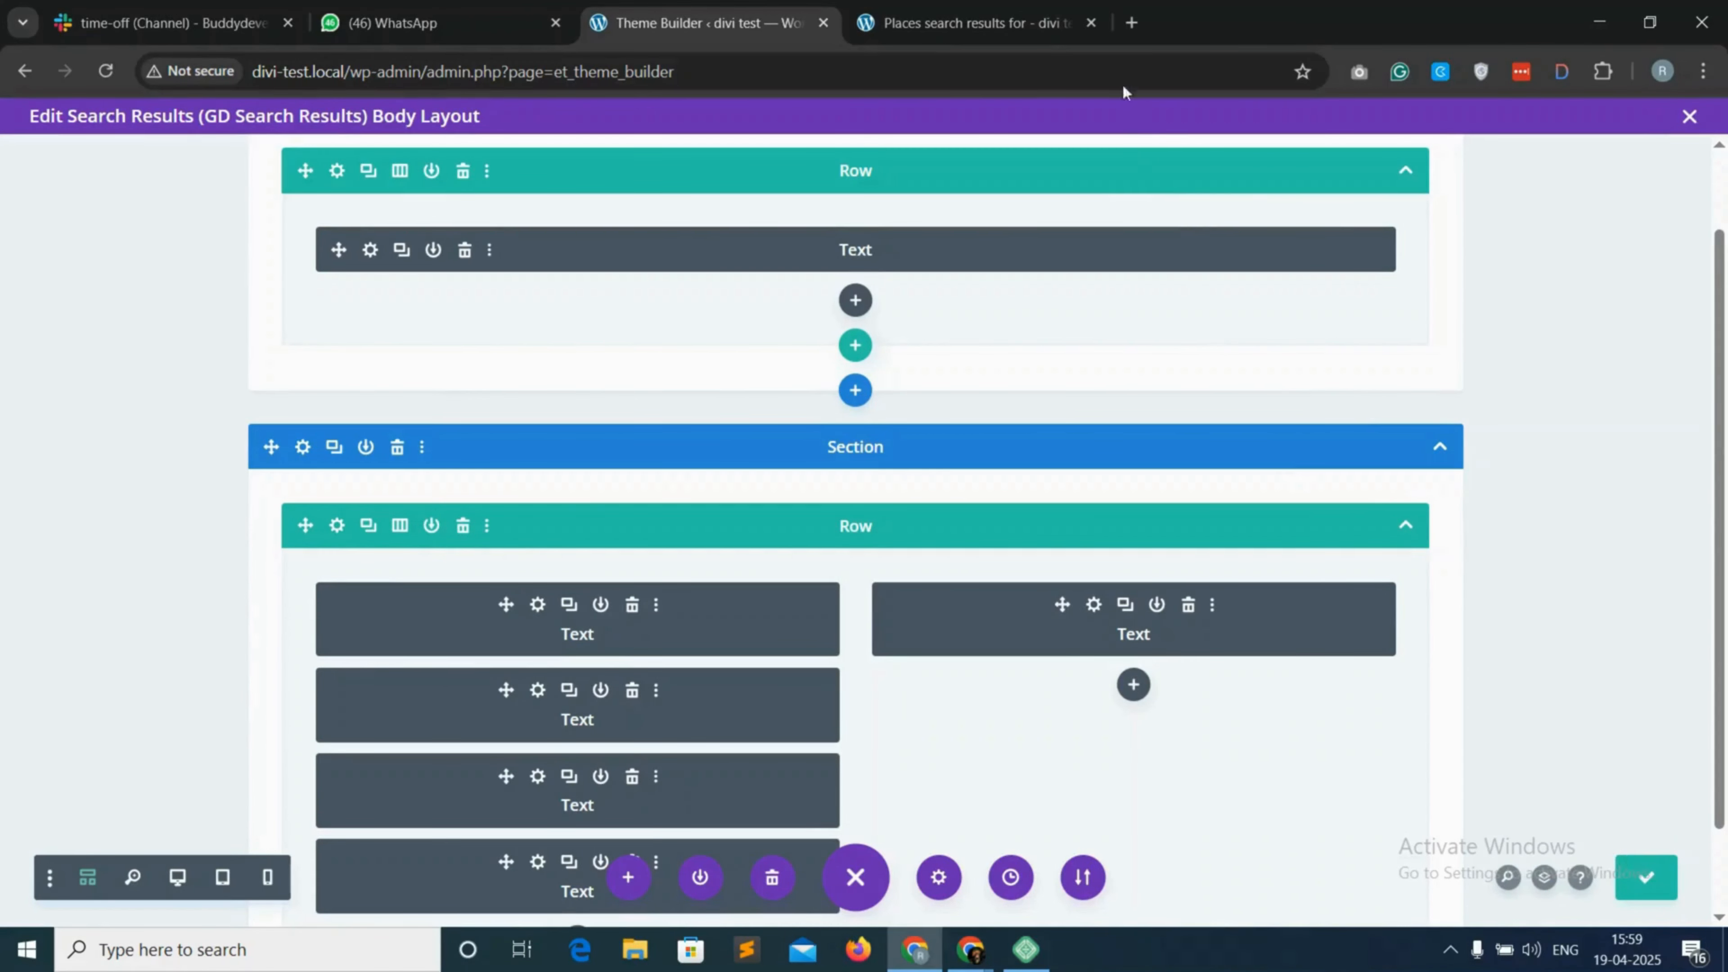
left_click(973, 23)
left_click(118, 81)
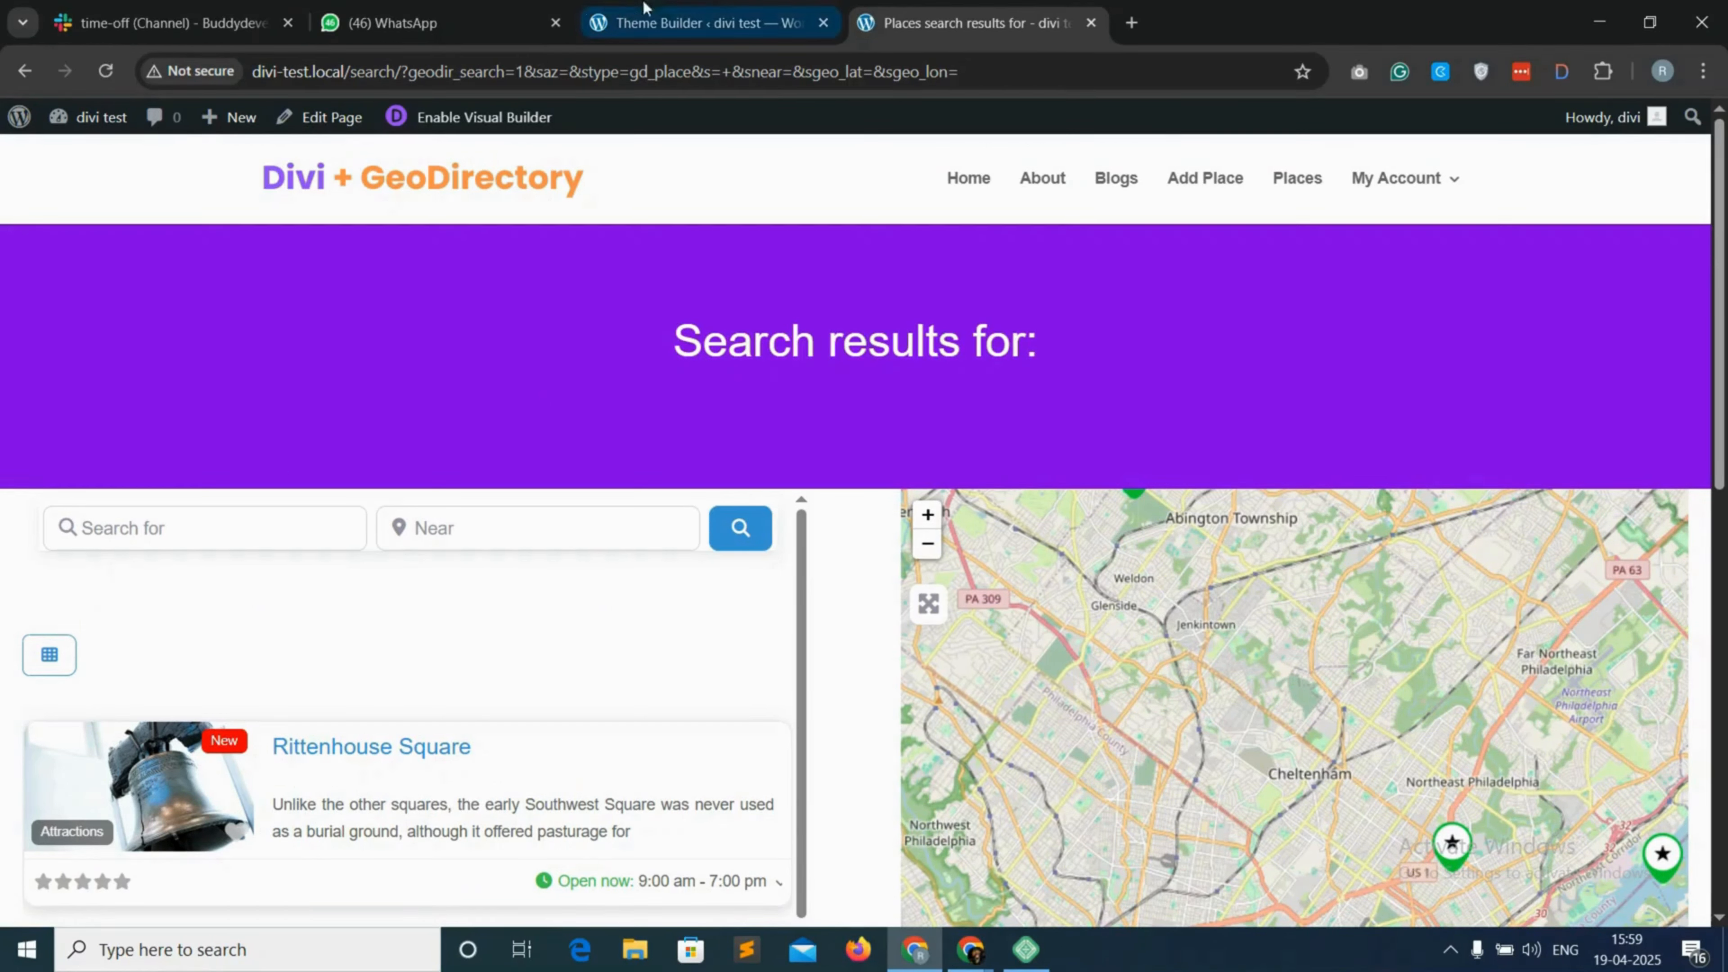
Clear the top and bottom padding of the gd_search Text module, save the layout, and reload the search results page
left_click(713, 9)
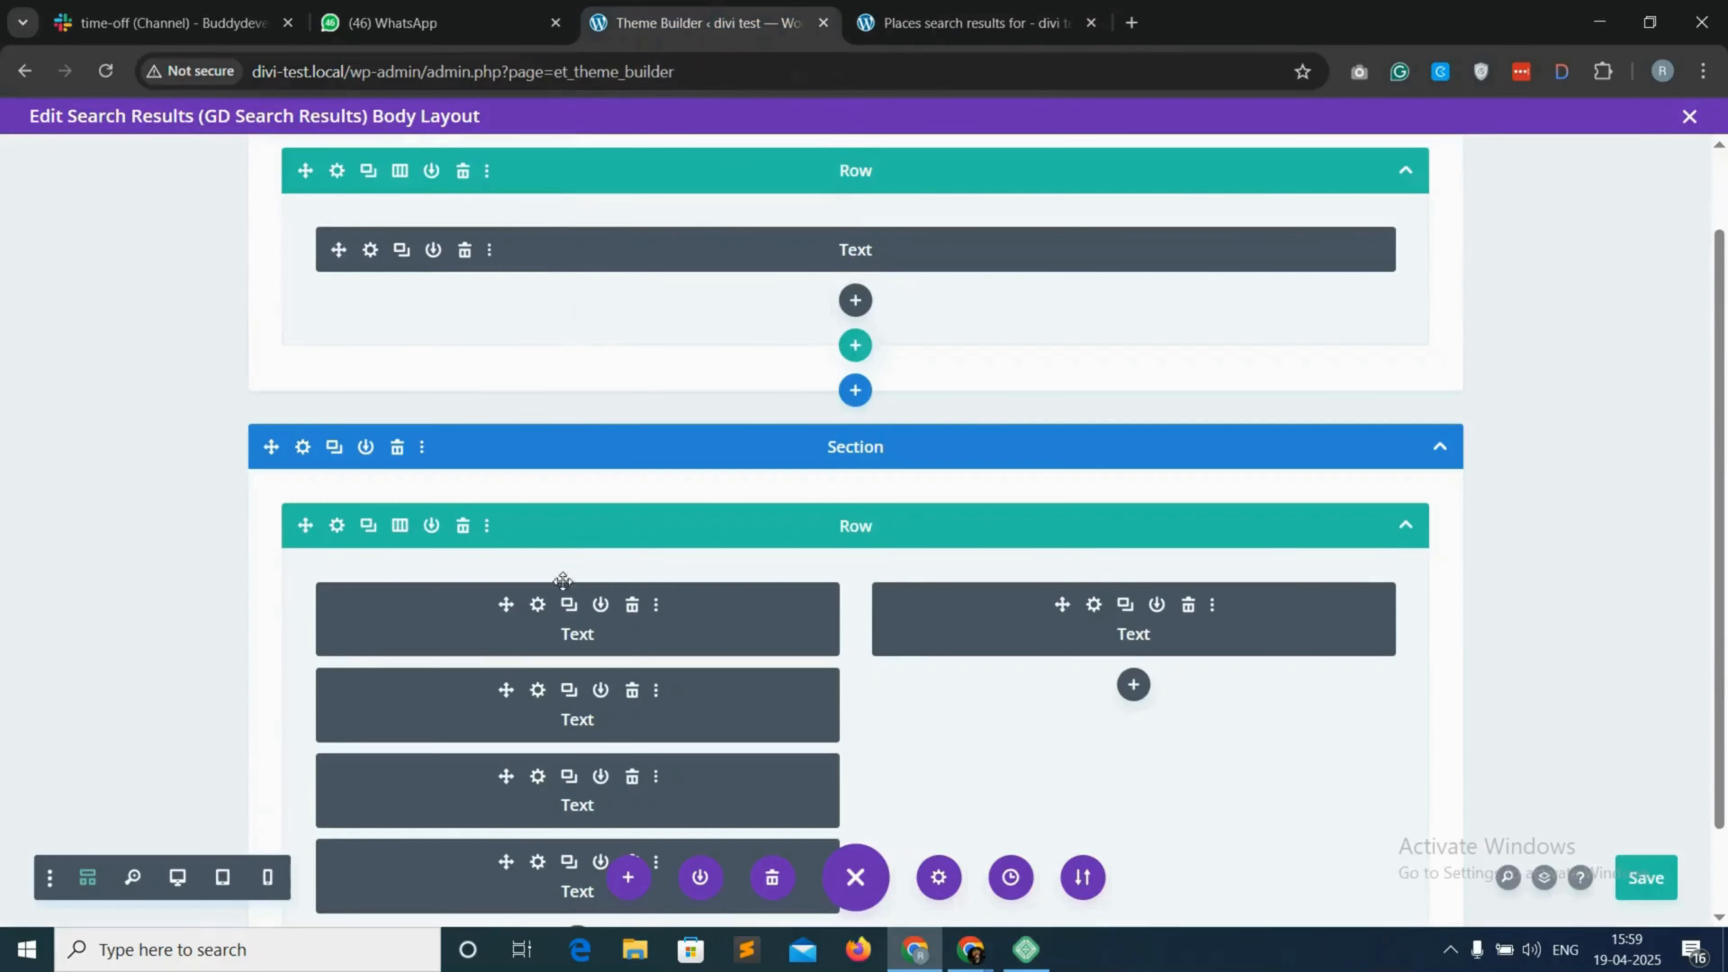
left_click(537, 606)
left_click(445, 381)
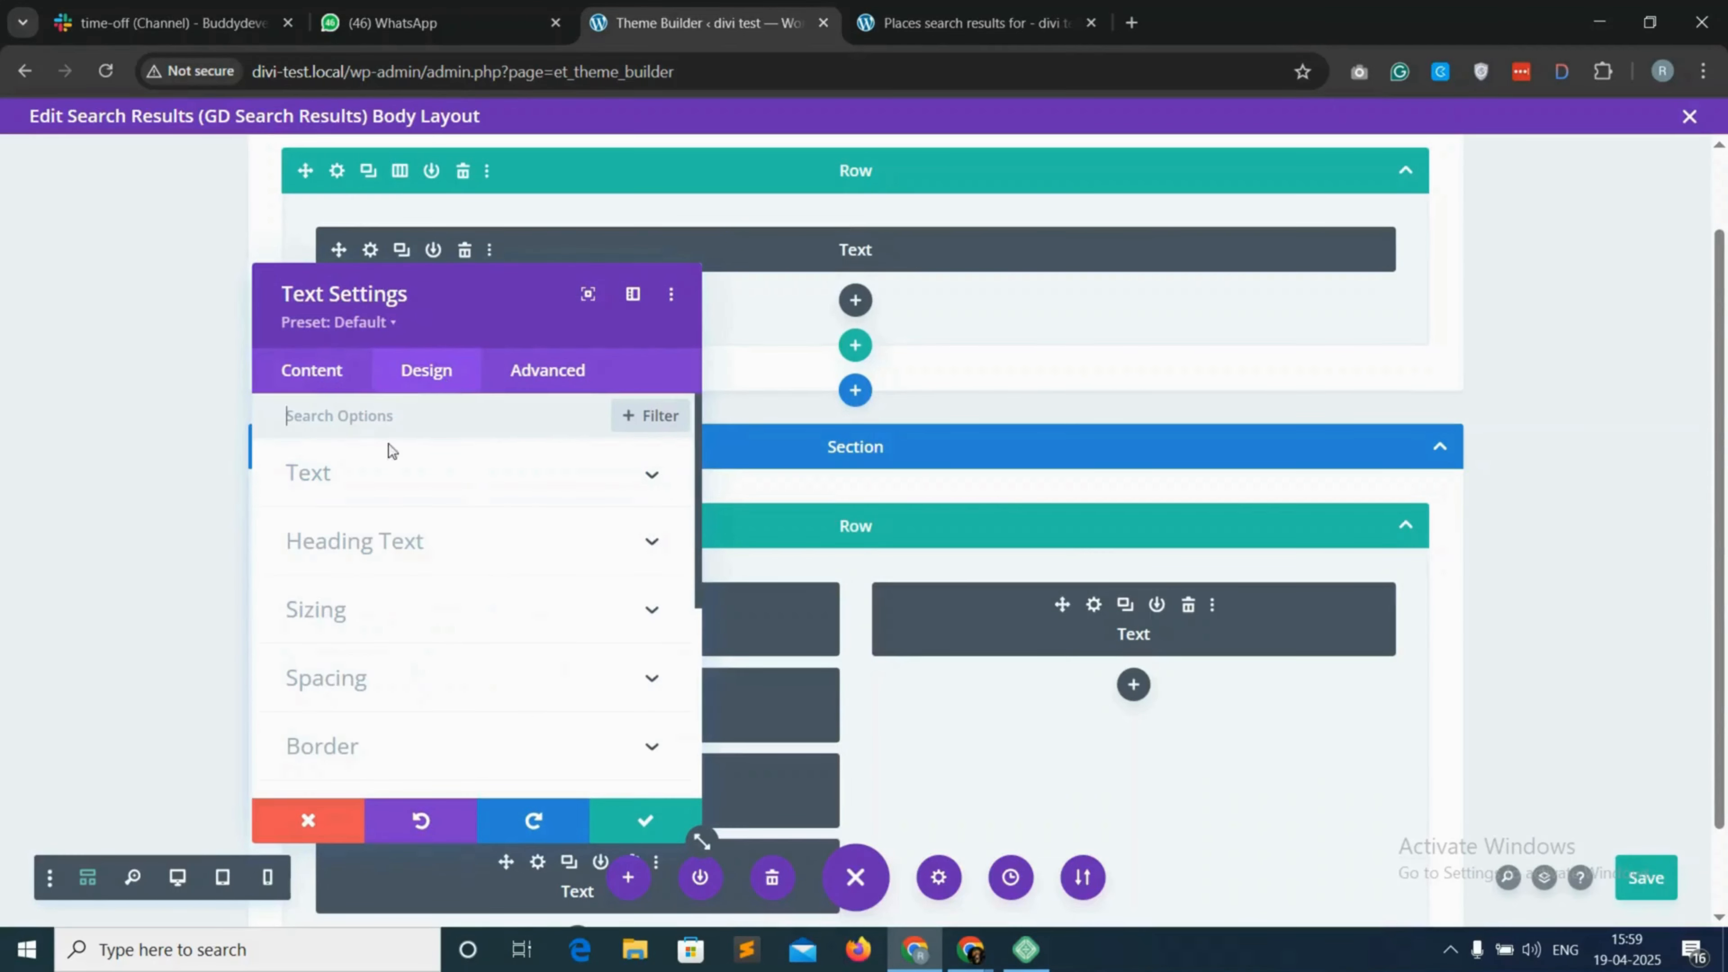
left_click(429, 679)
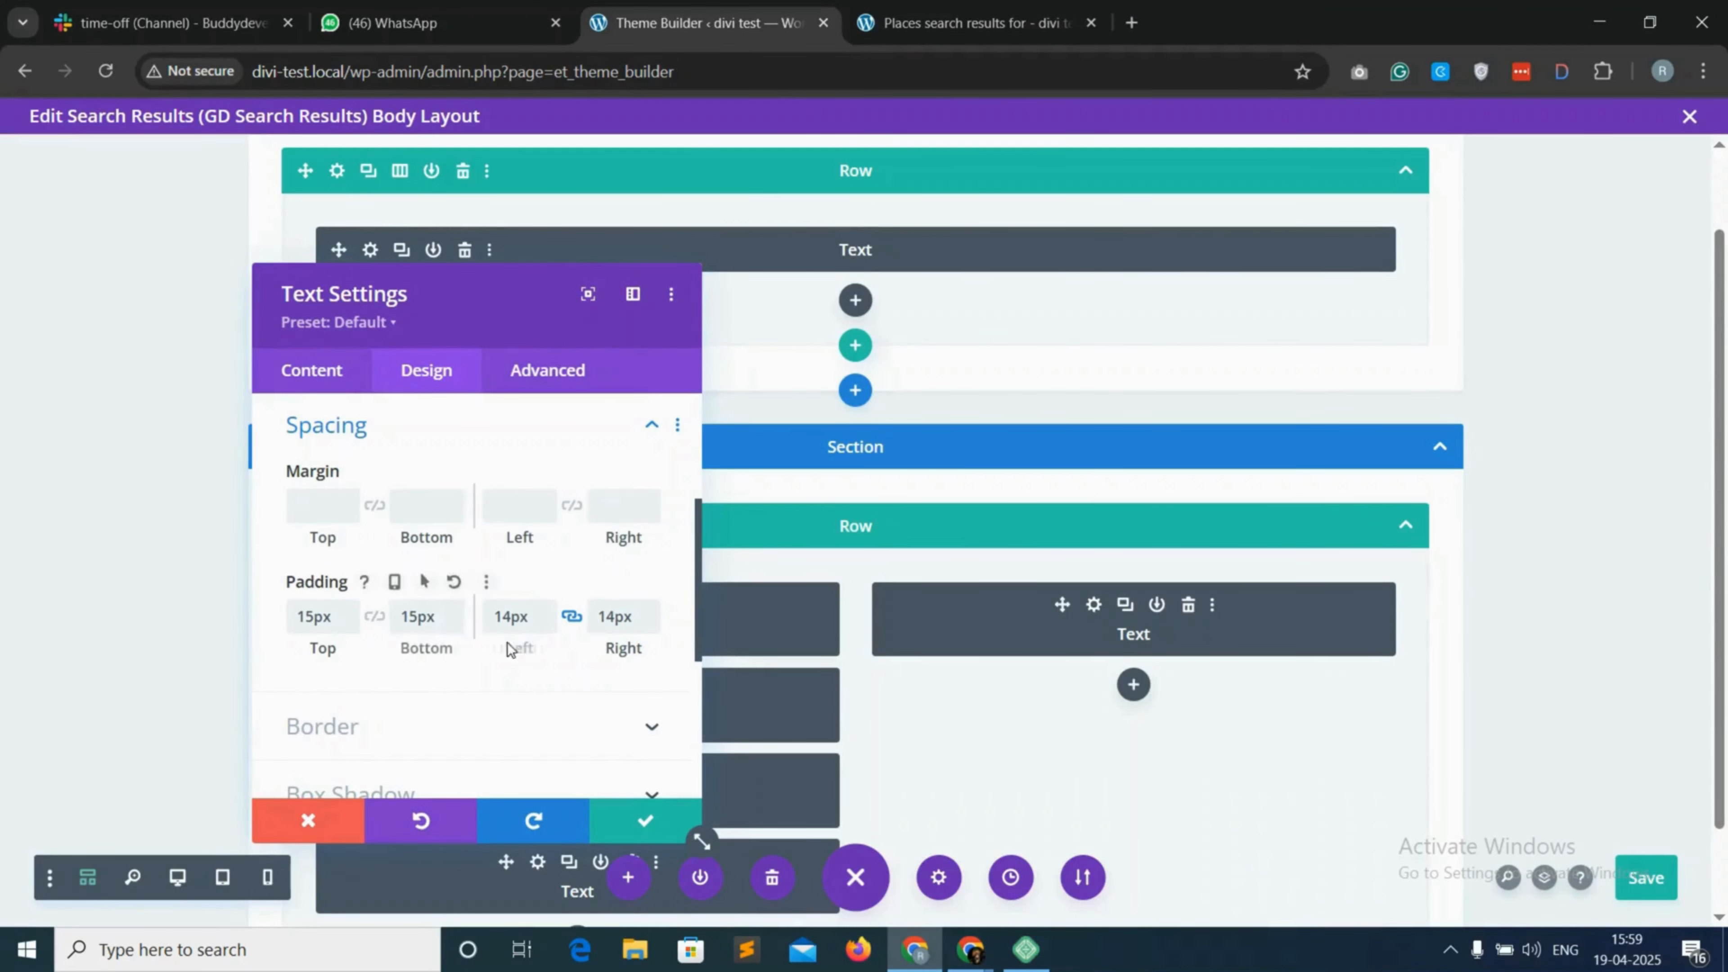
left_click(400, 623)
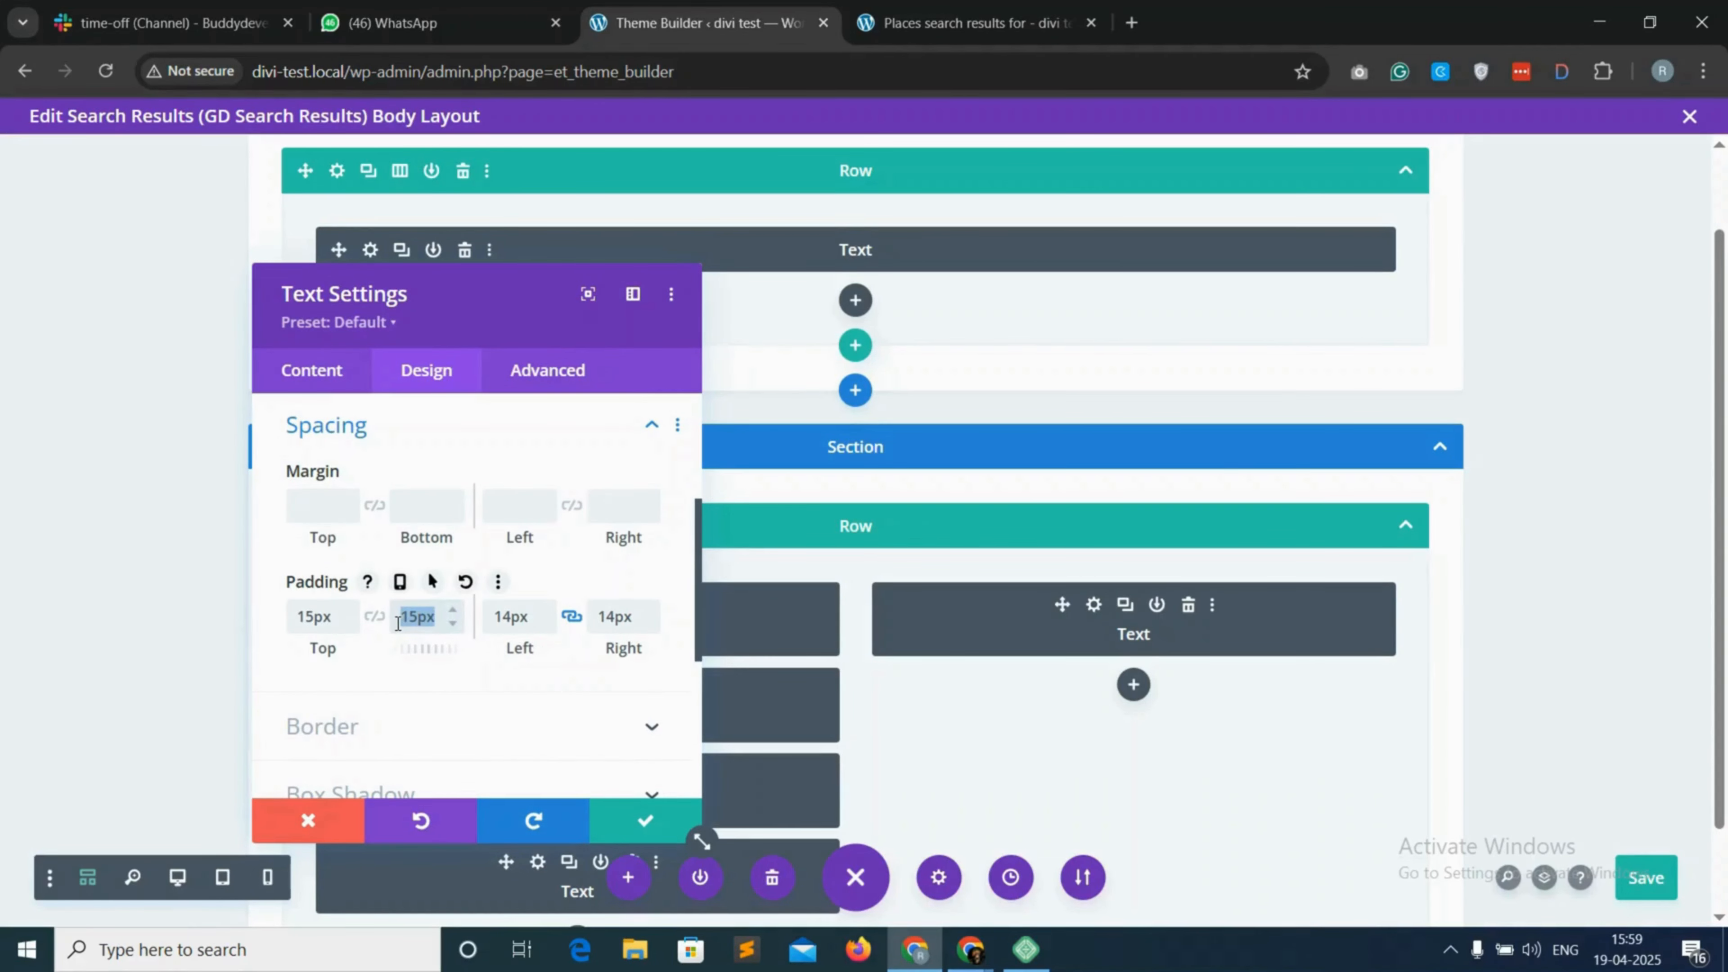
key("BackSpace")
left_click_drag(334, 617, 314, 617)
key("BackSpace")
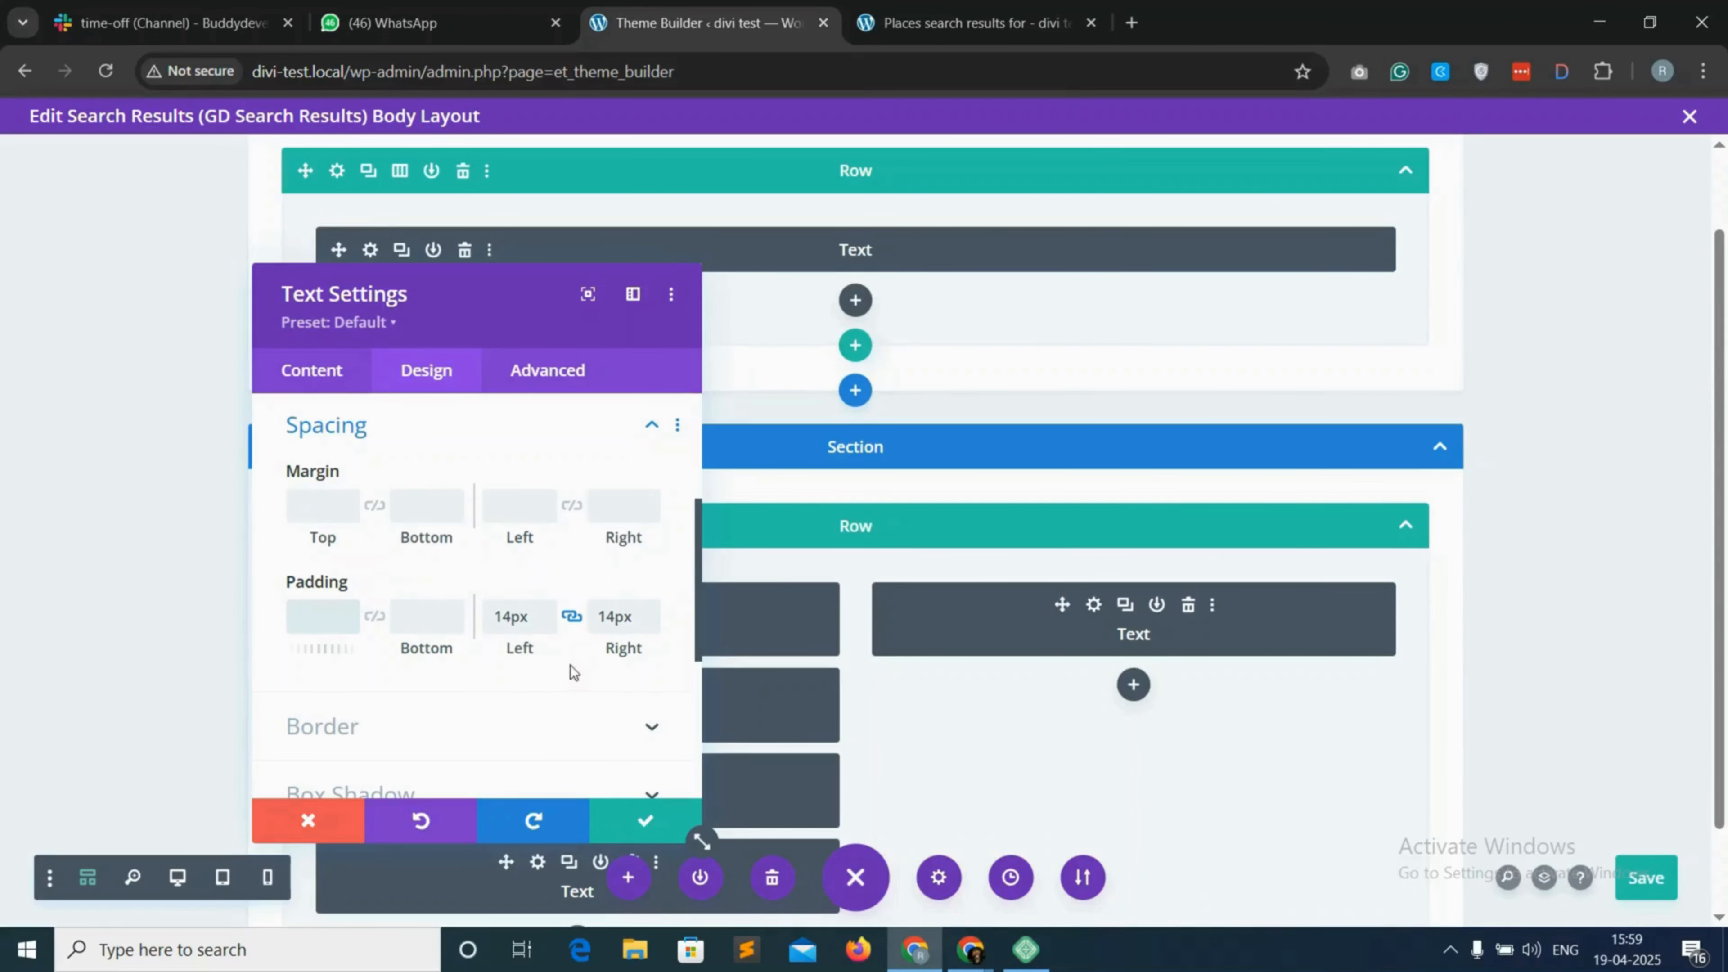
left_click(510, 615)
left_click(640, 816)
left_click(1647, 880)
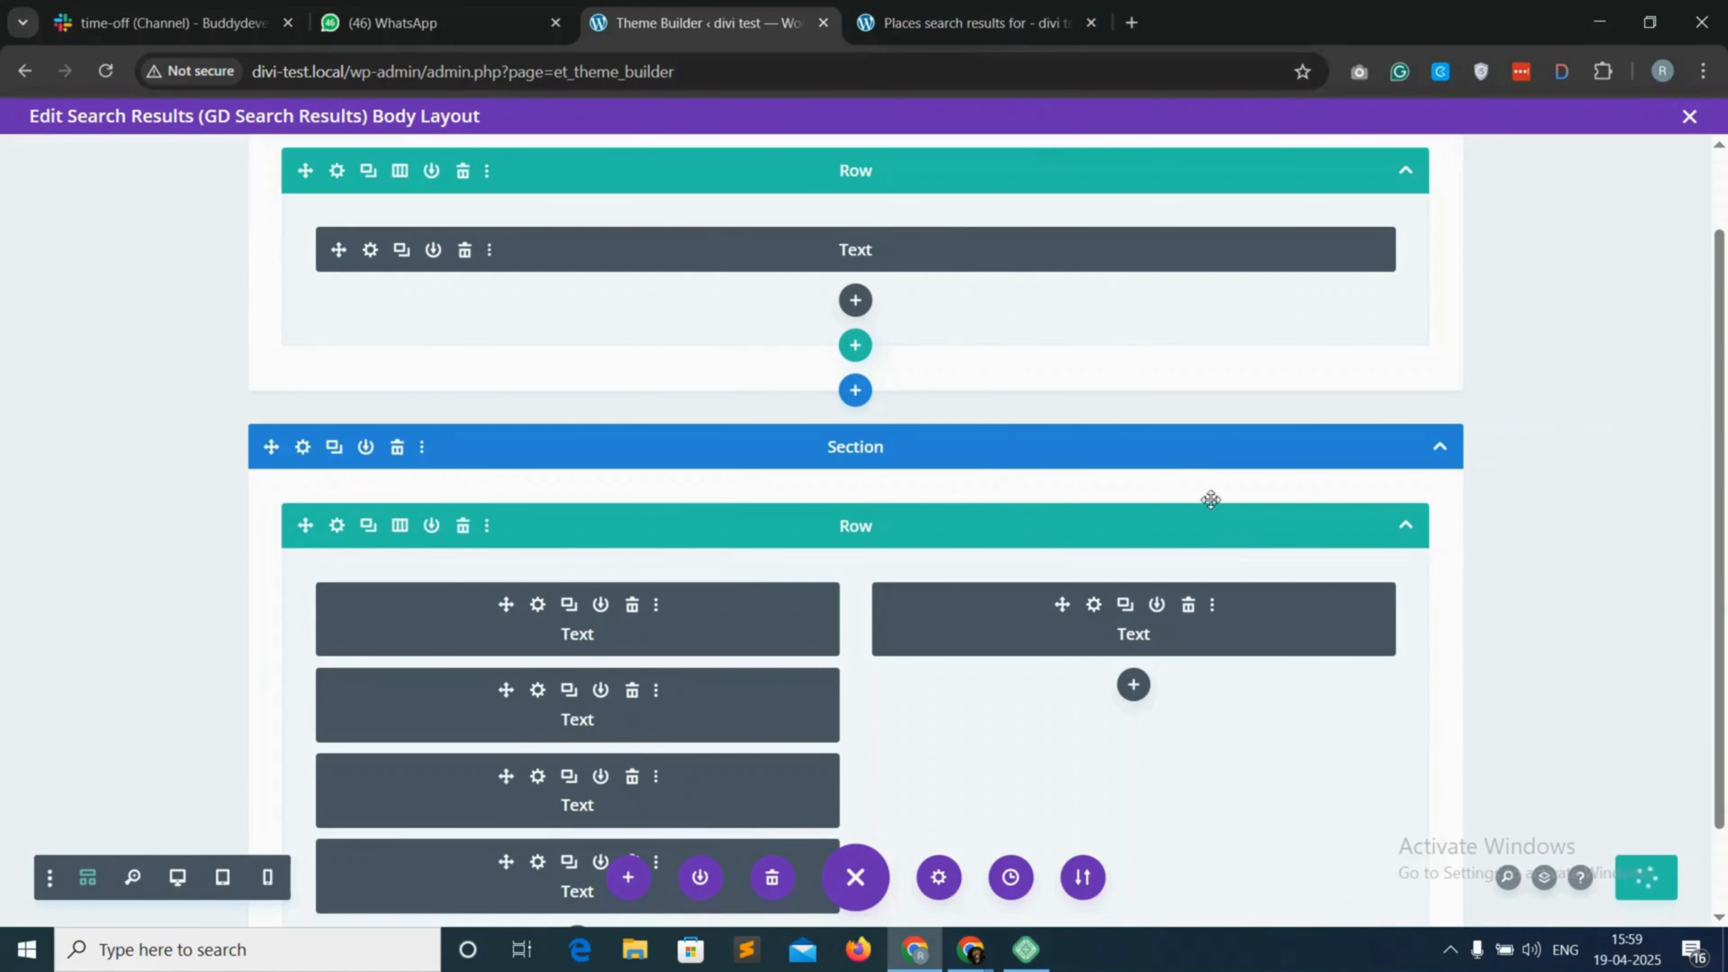
left_click(1042, 9)
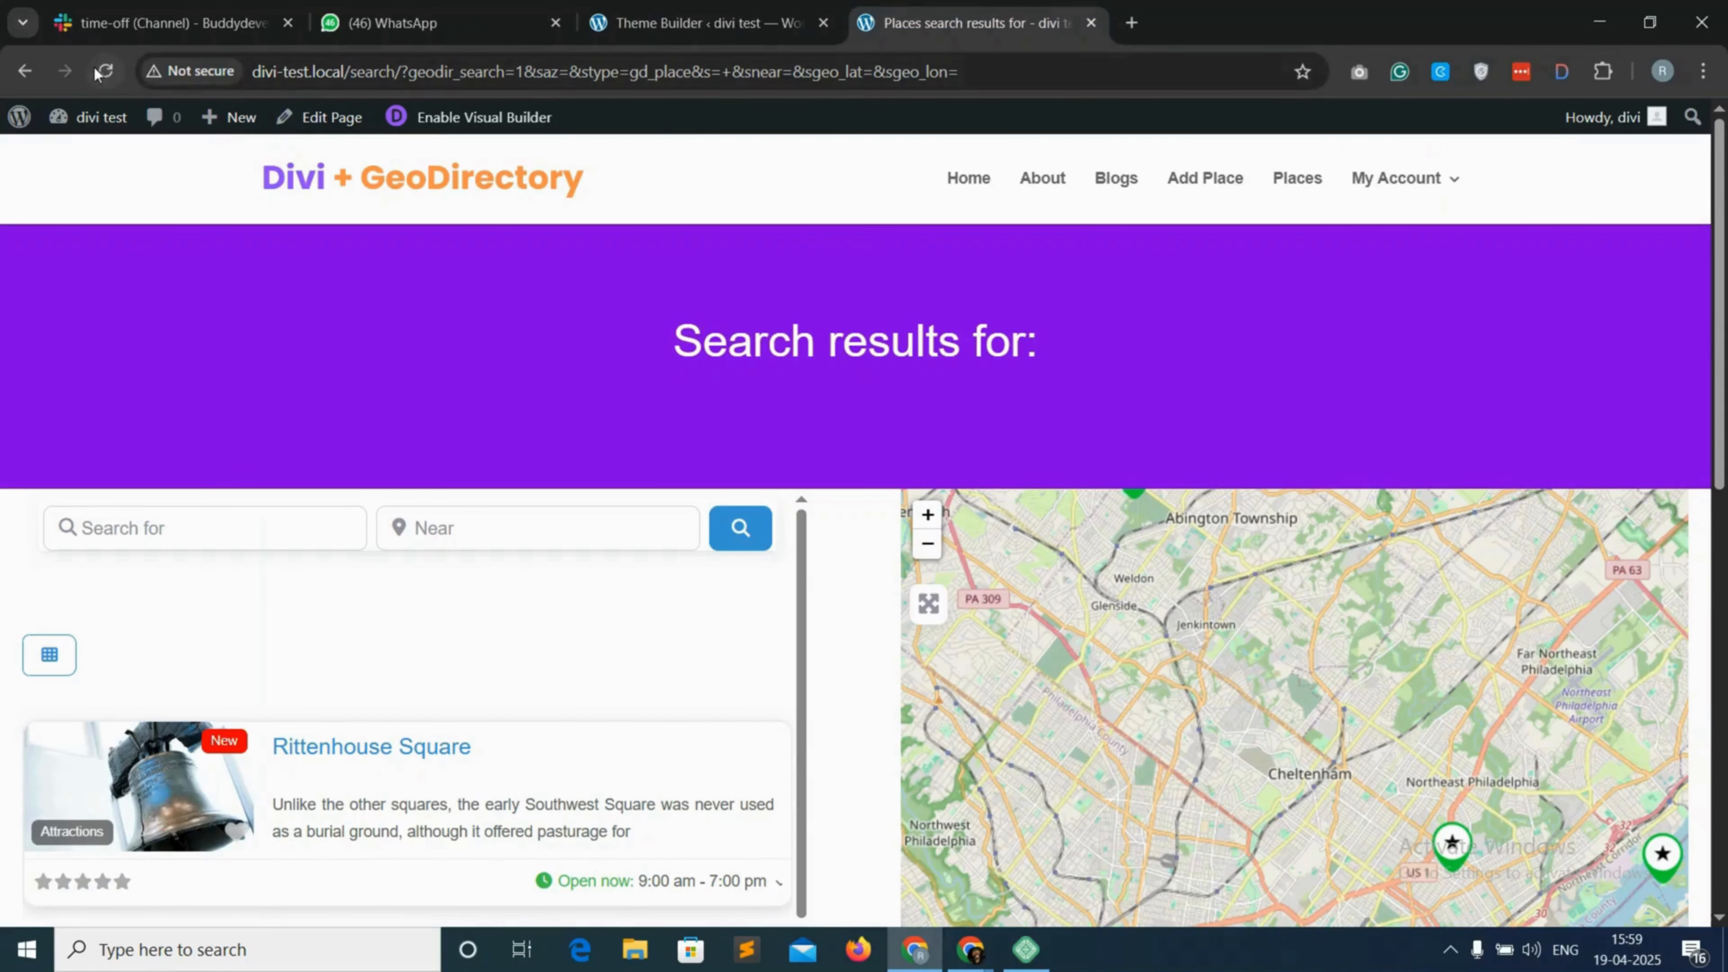
key("F5")
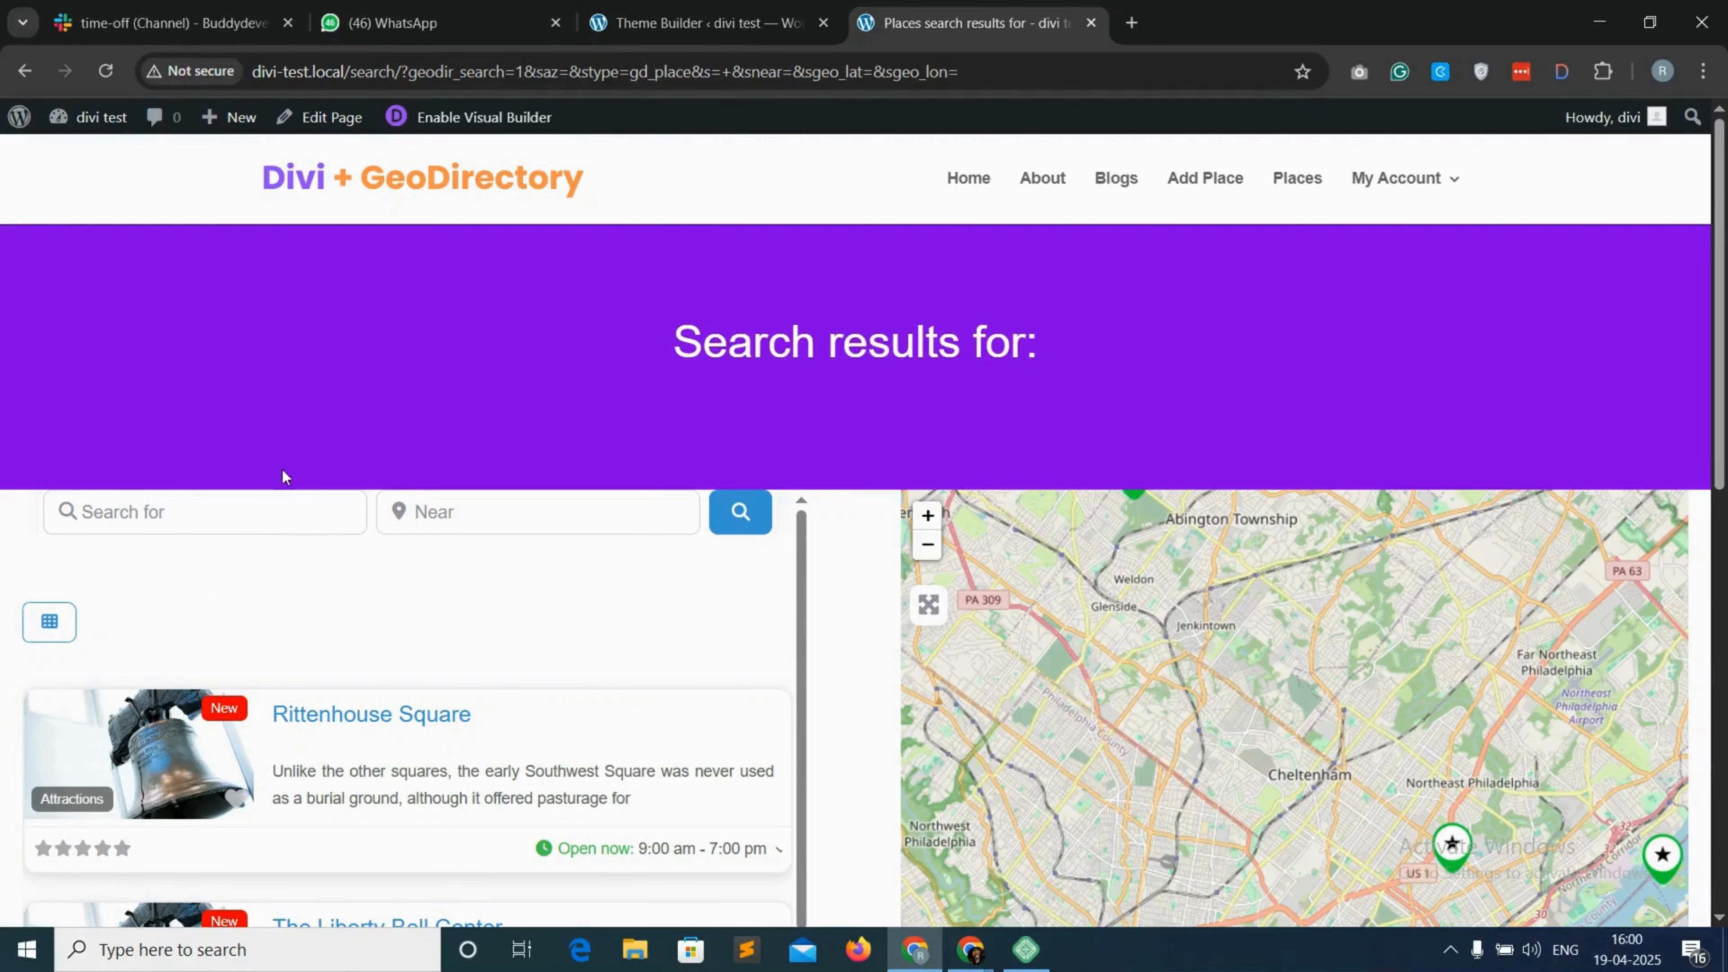
Set the top margin of the gd_search Text module in the listings column to 20 px
left_click(670, 24)
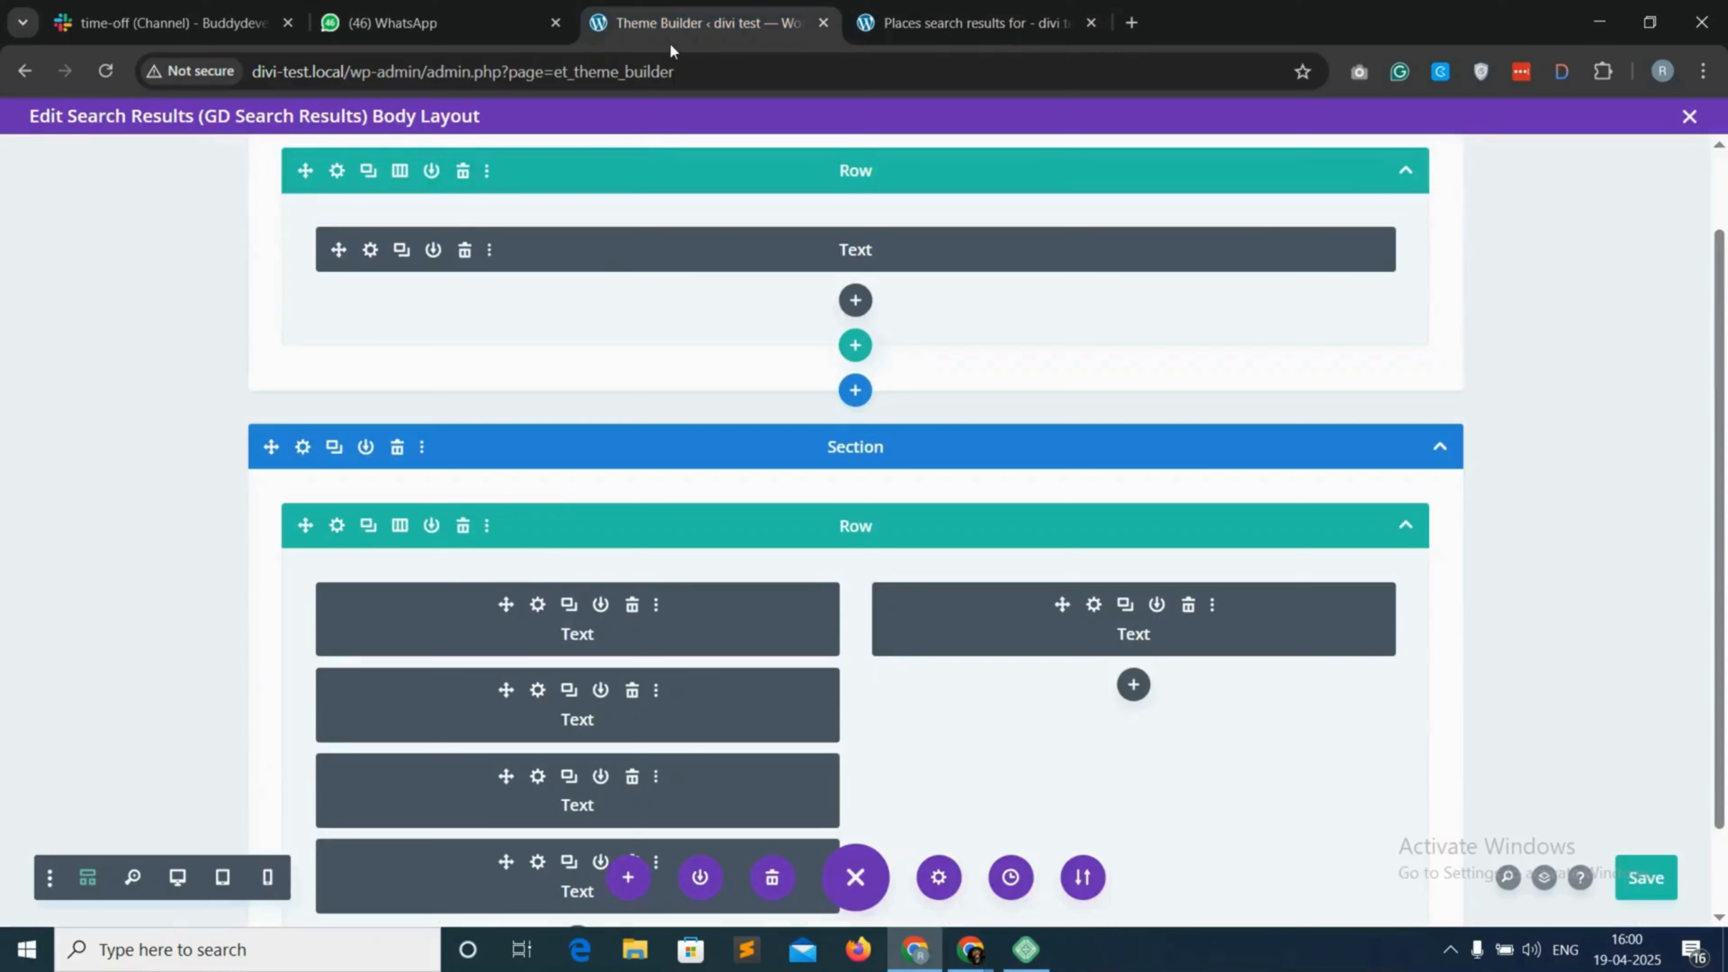
left_click(537, 604)
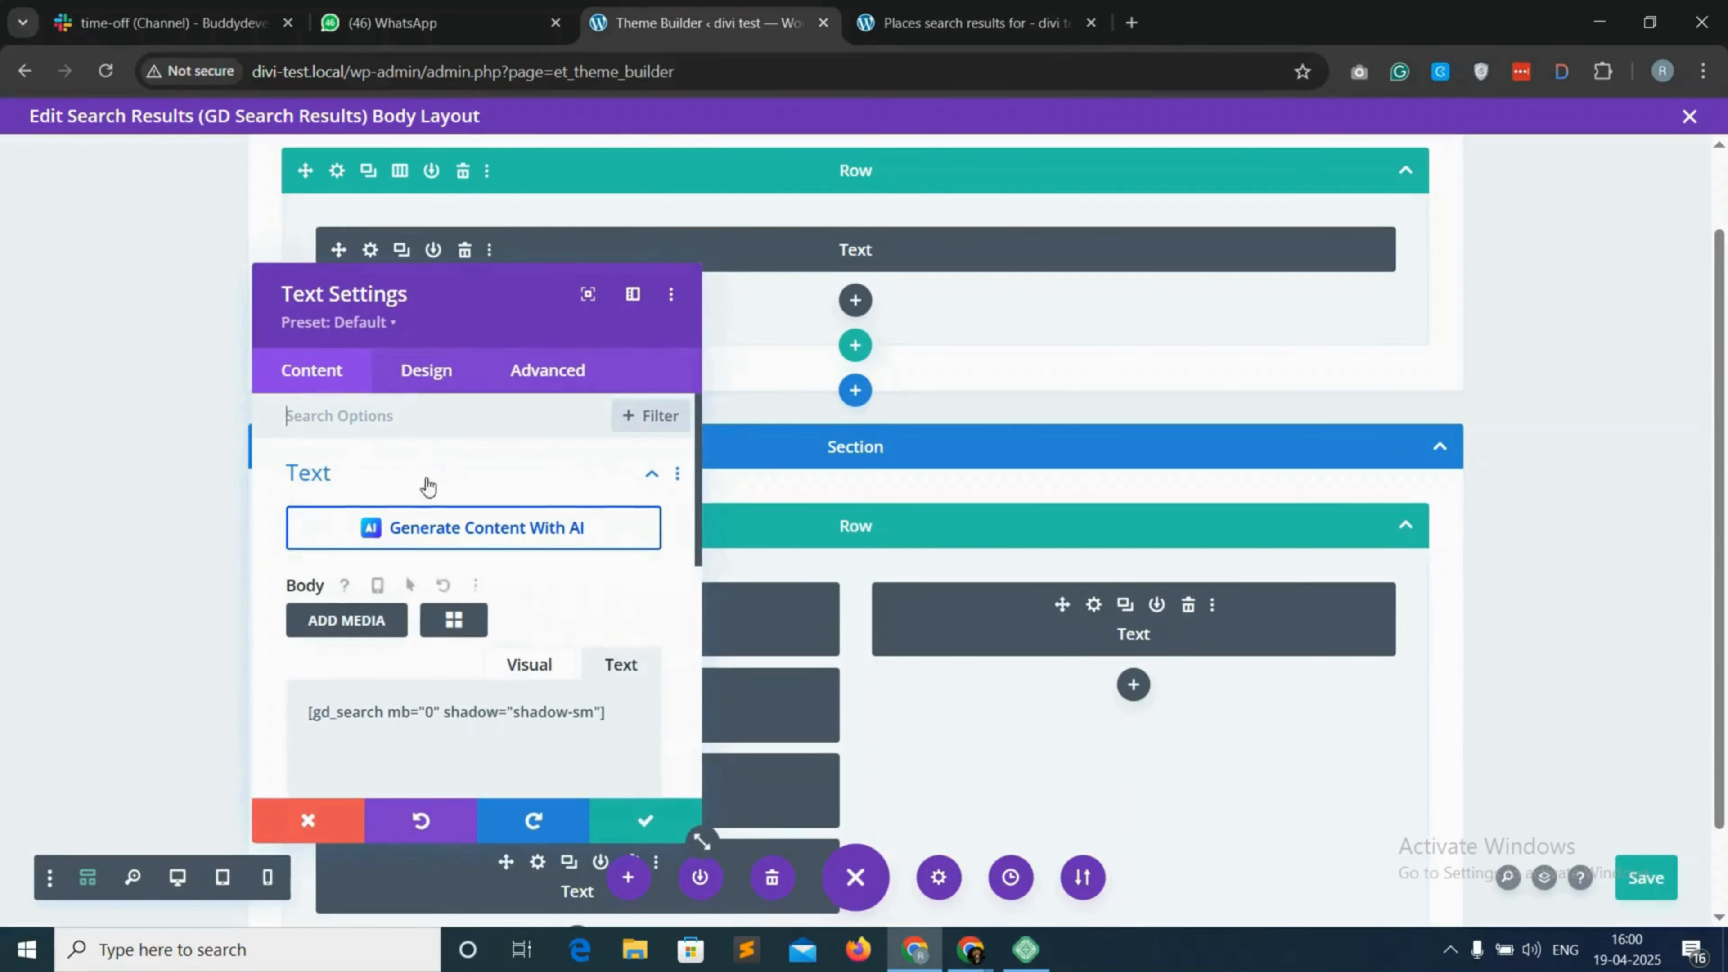
left_click(434, 370)
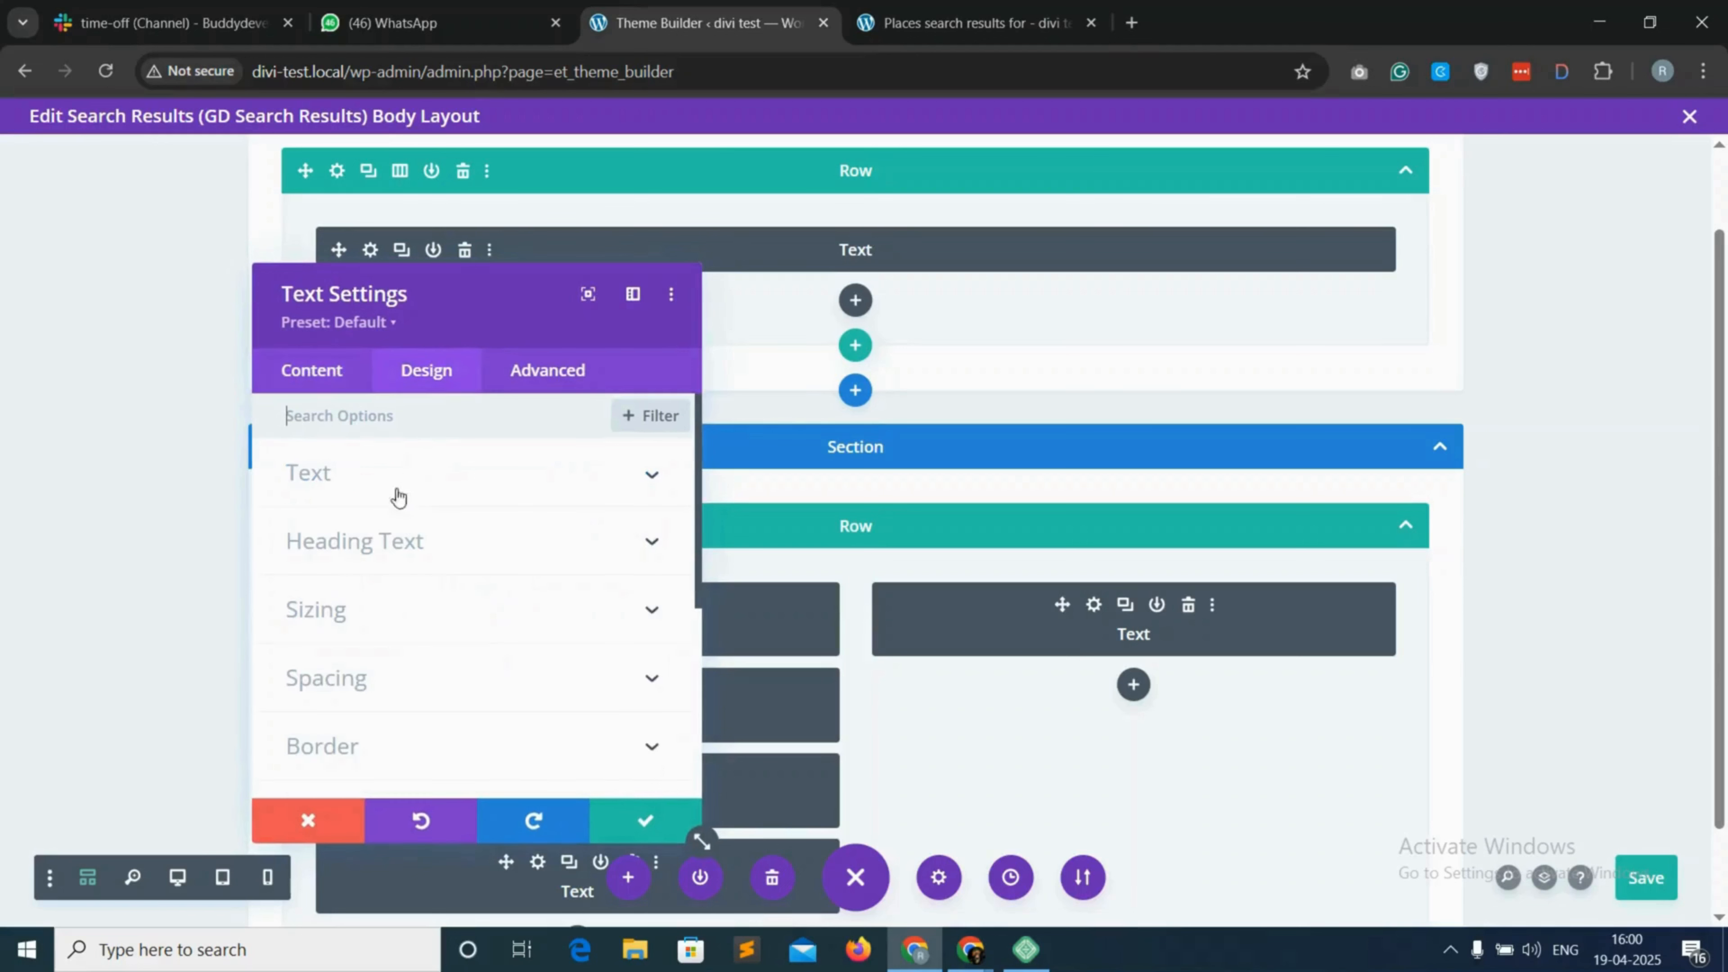
left_click(406, 680)
key("BackSpace")
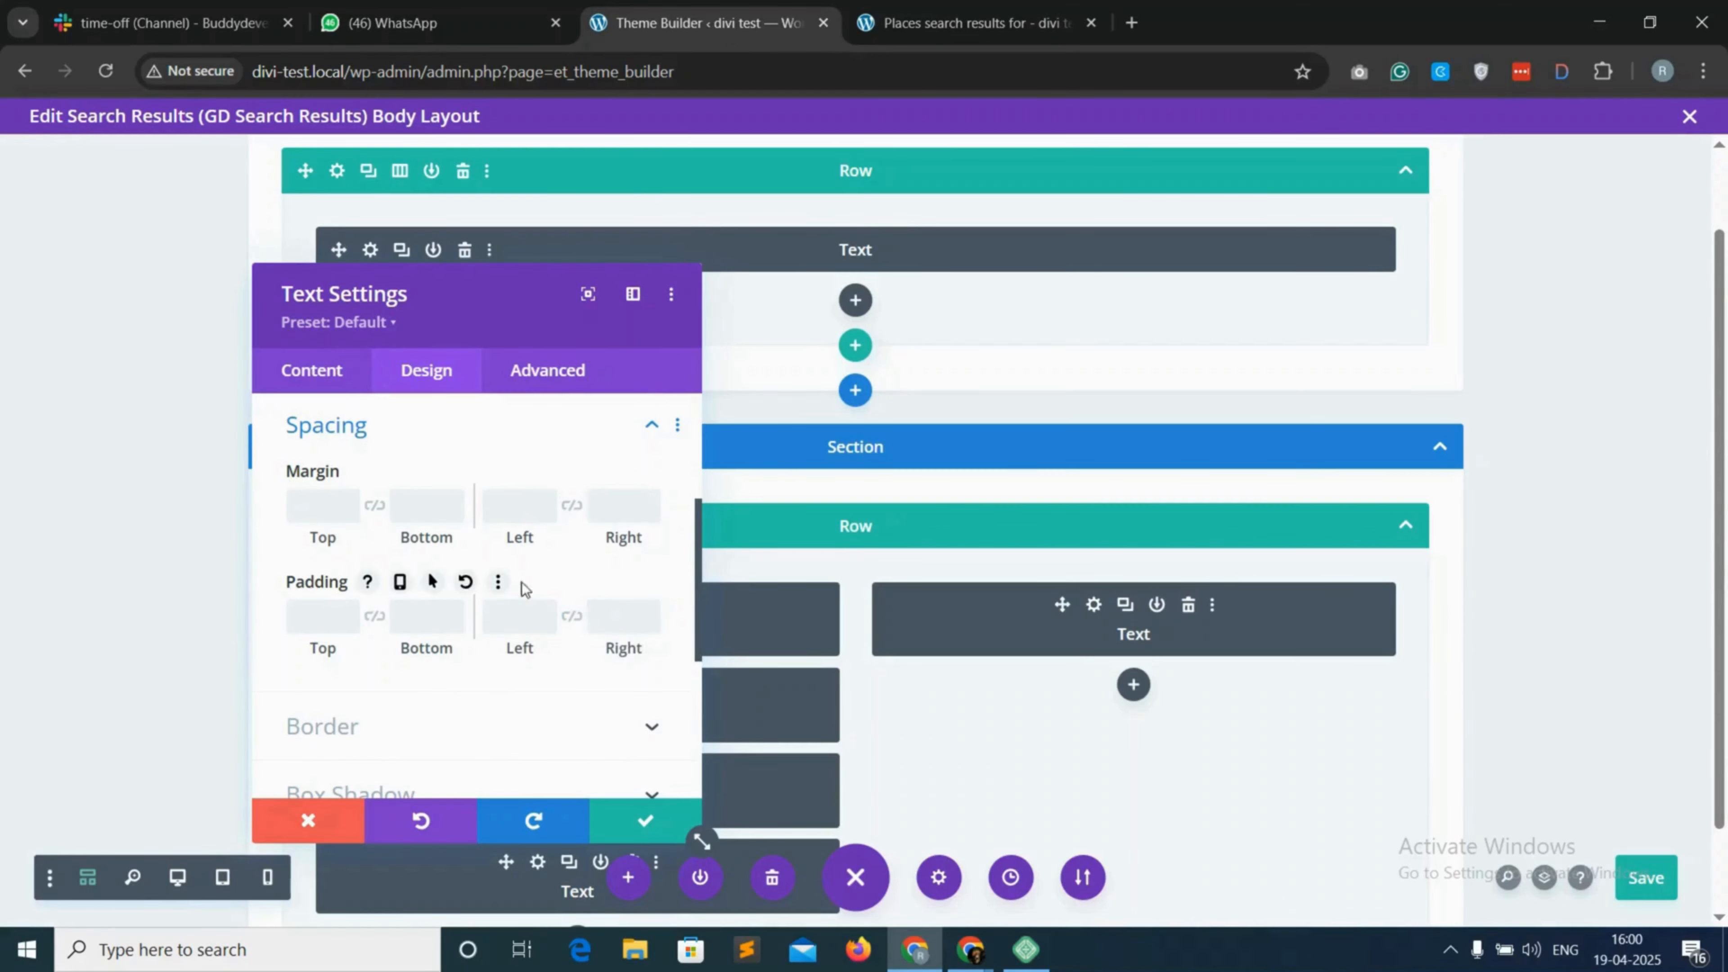
left_click(314, 507)
type("20")
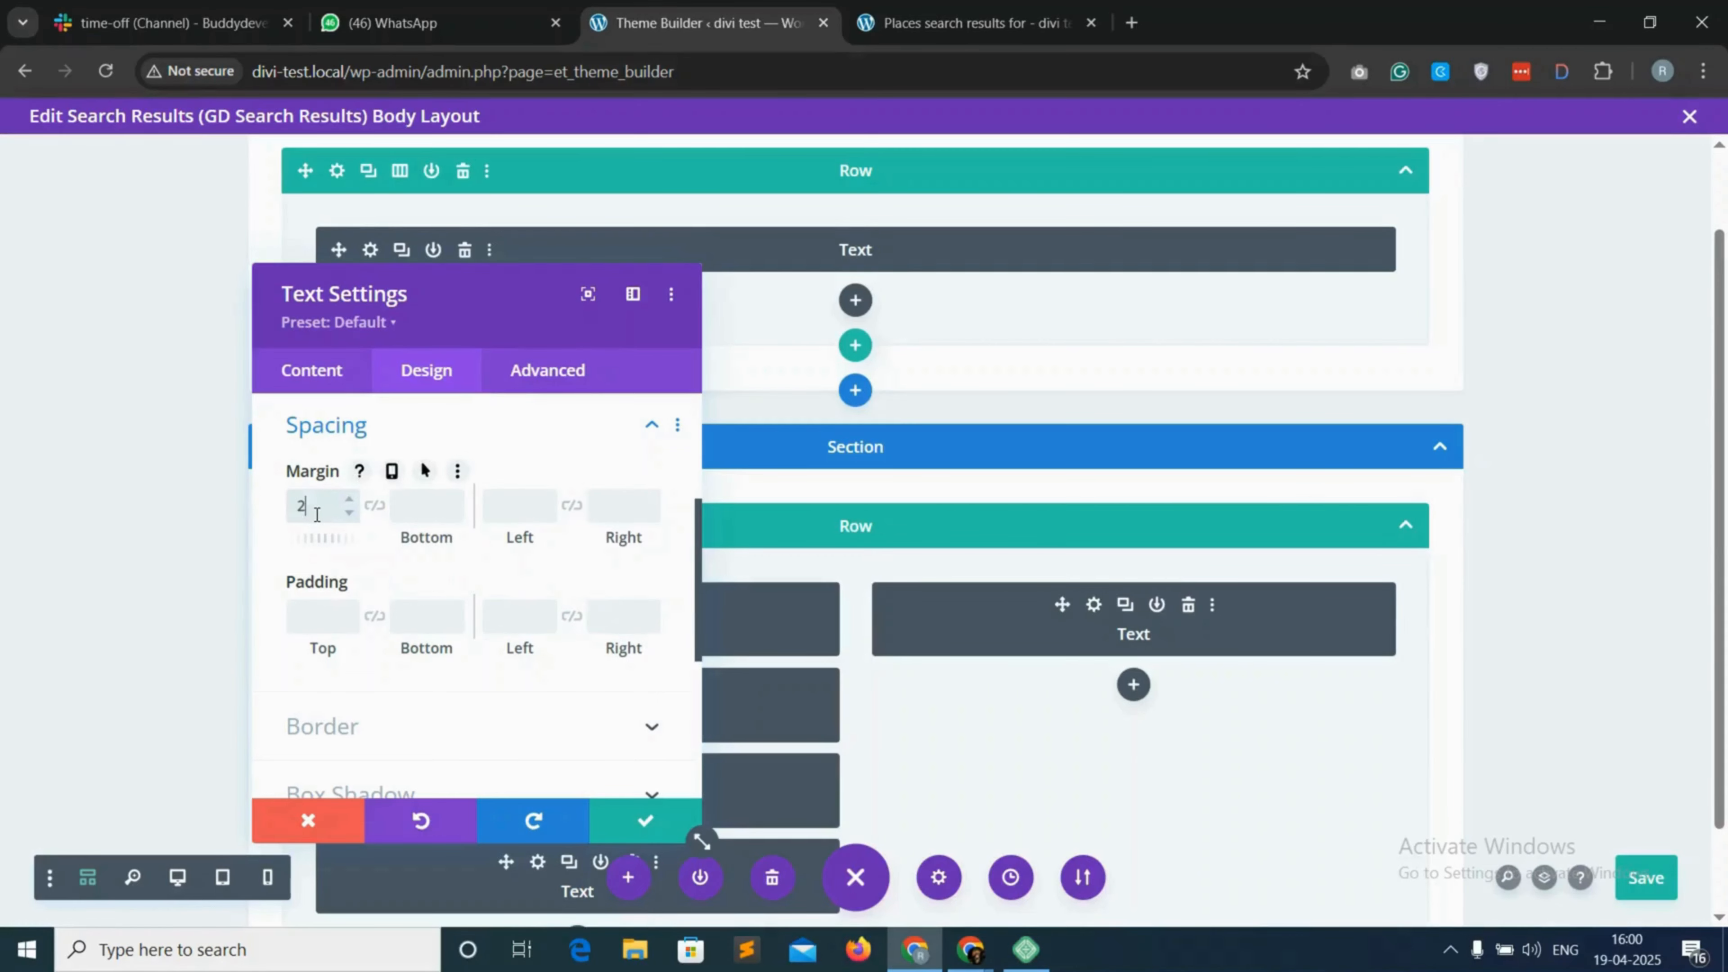
left_click(640, 820)
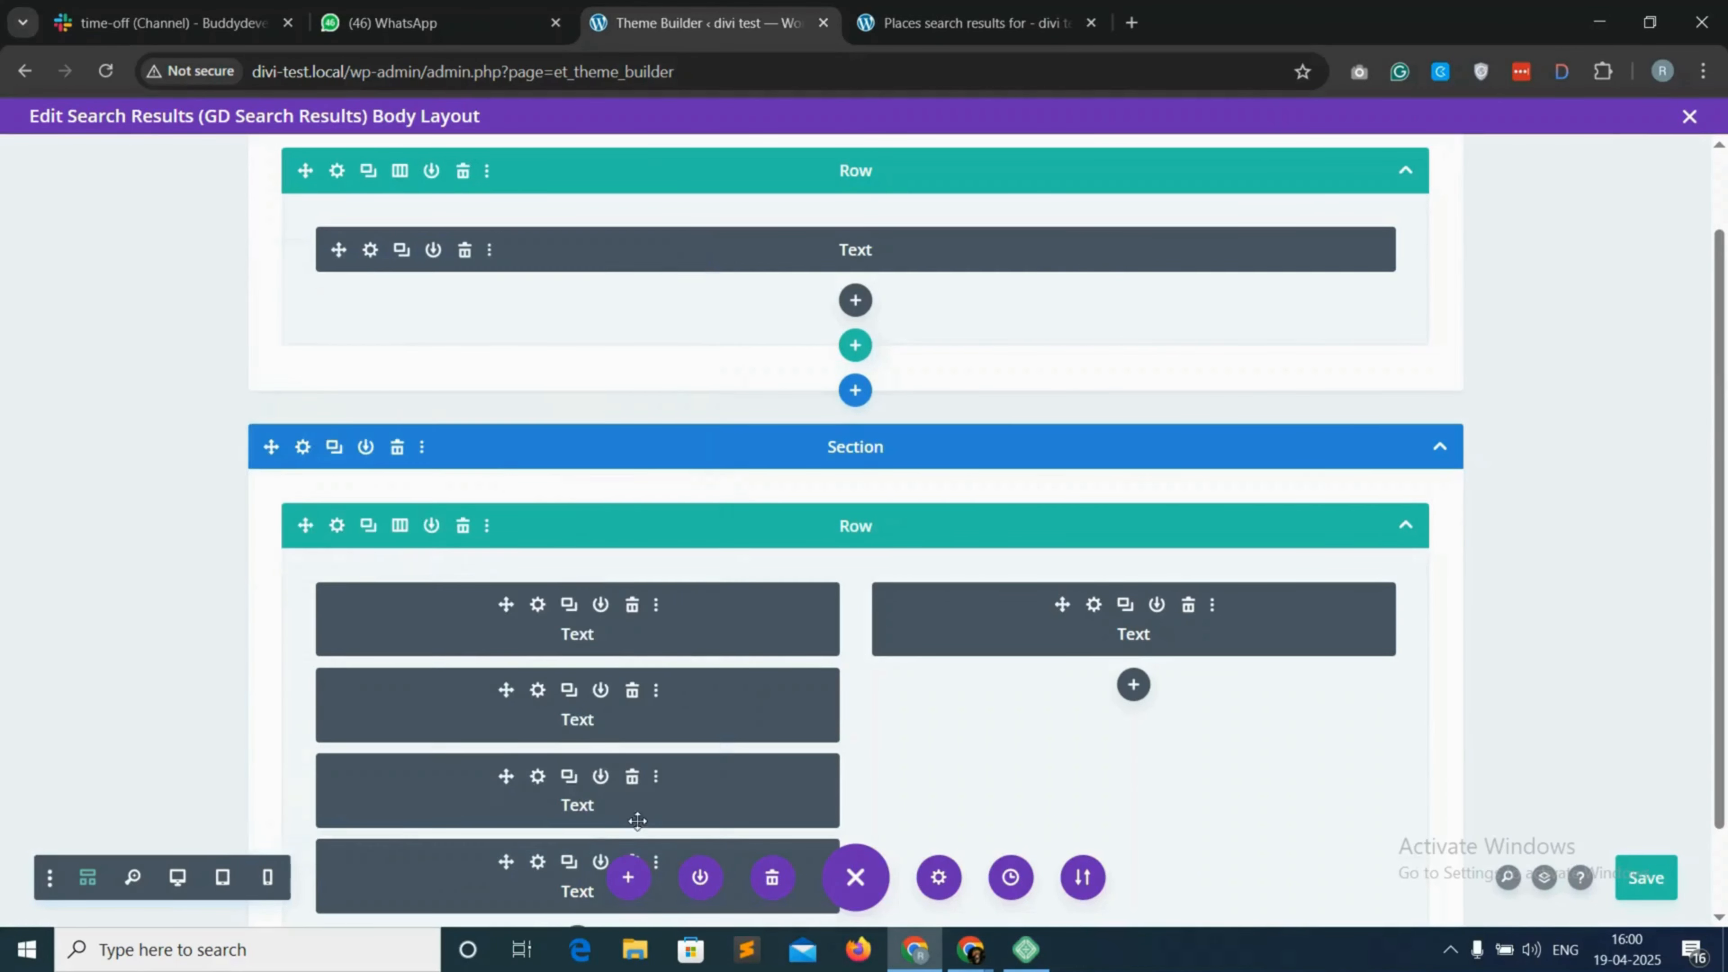
Set the top margin and top padding of the gd_loop_actions Text module to 0 px and save the layout
left_click(537, 691)
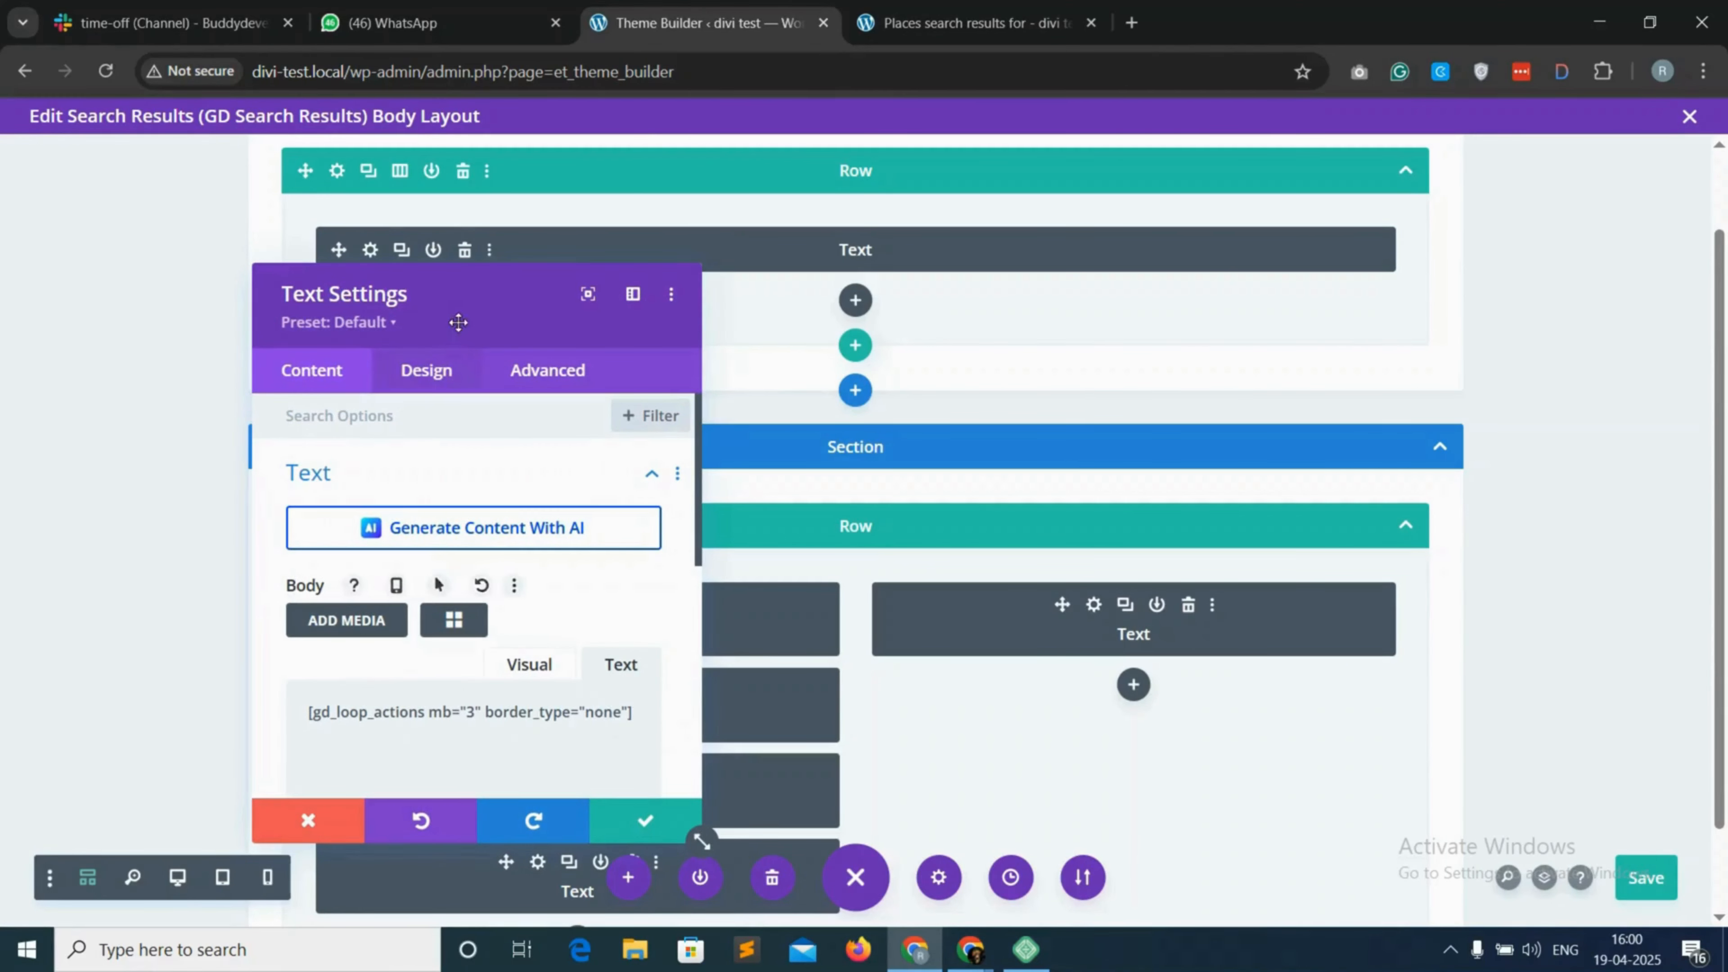
left_click(427, 371)
left_click(397, 687)
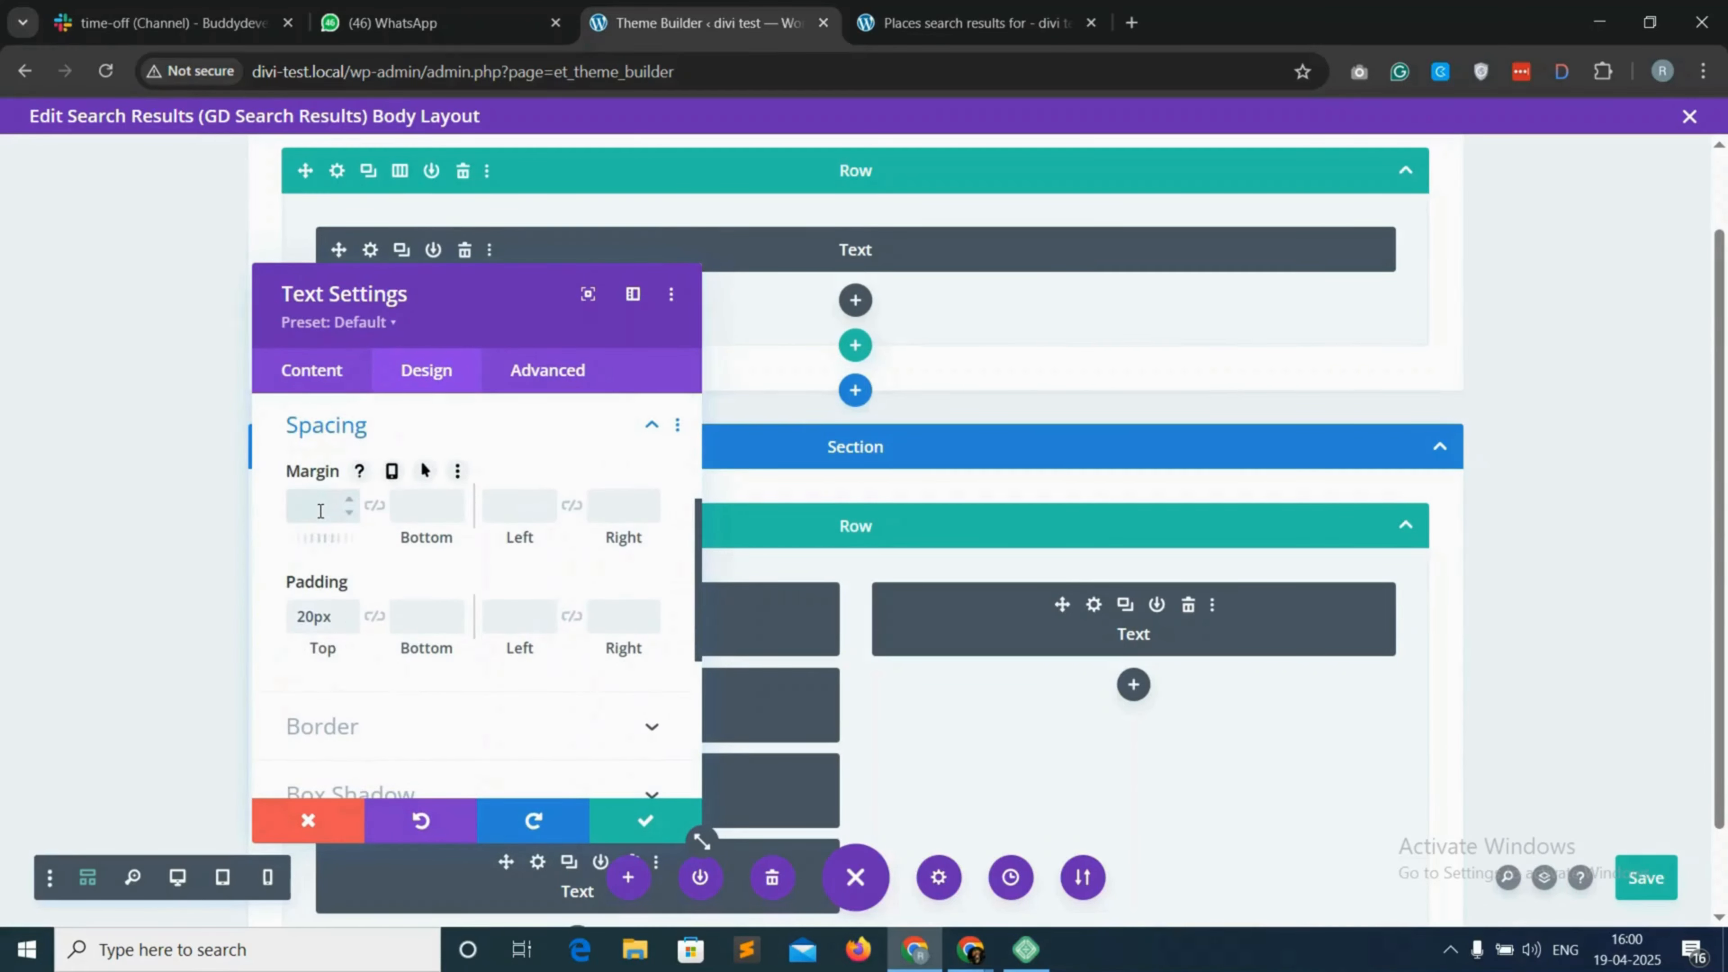
double_click(328, 618)
type("0")
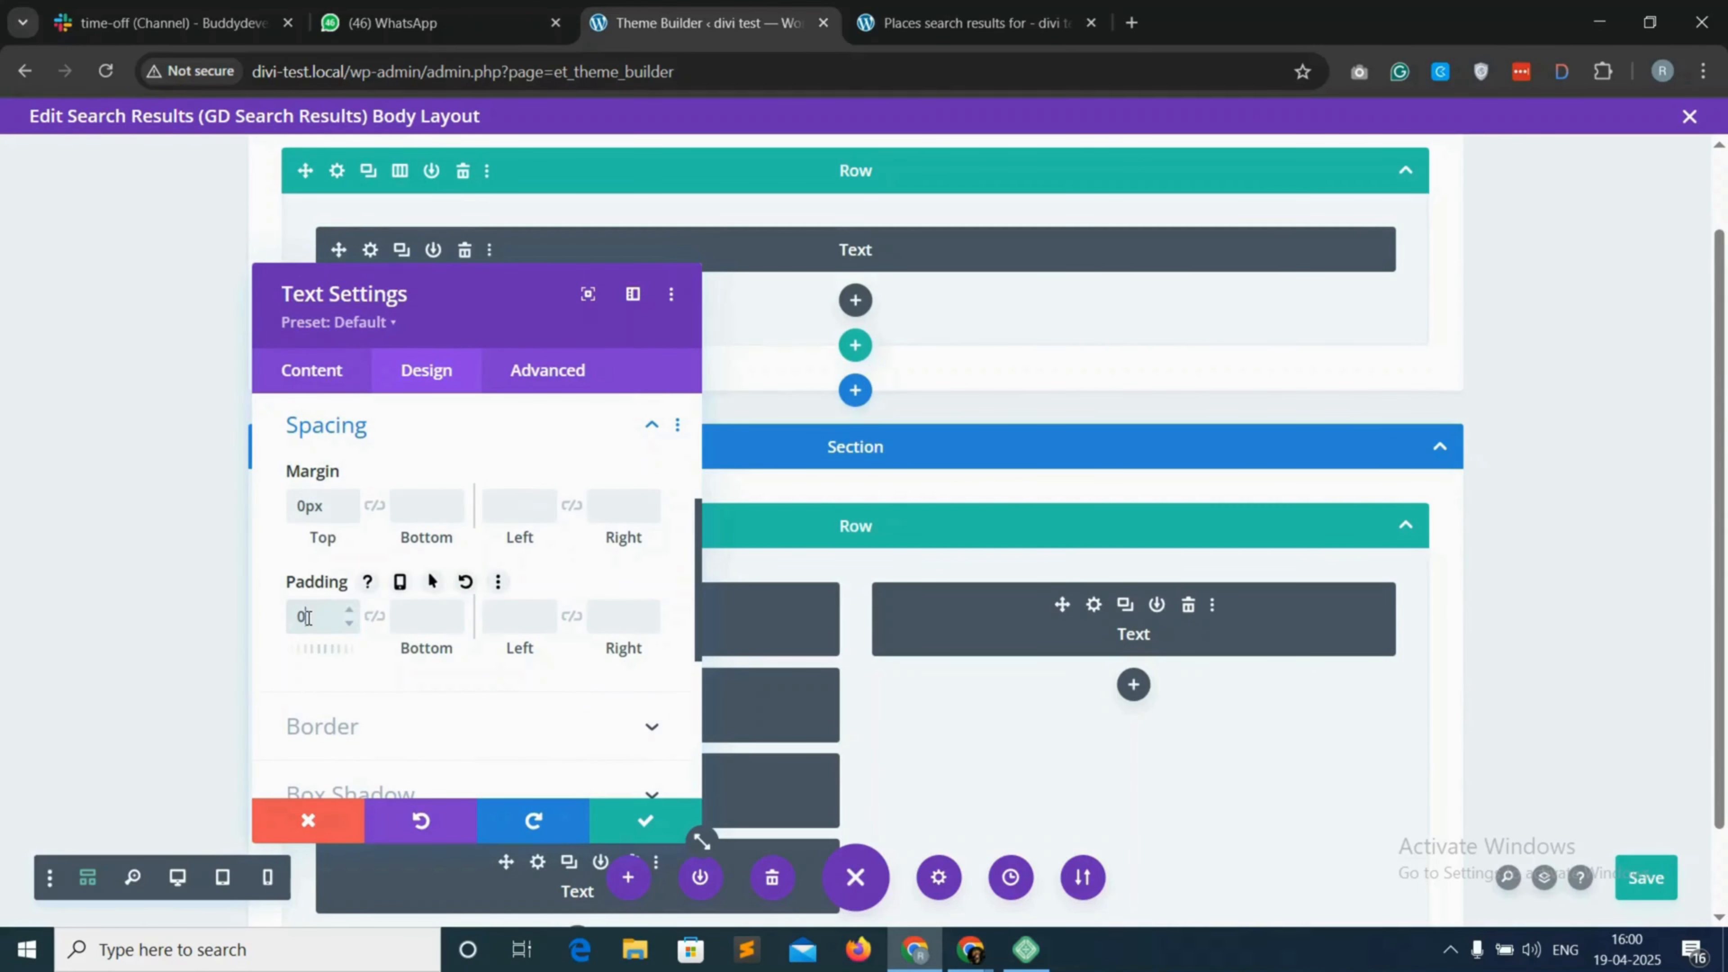
left_click(641, 815)
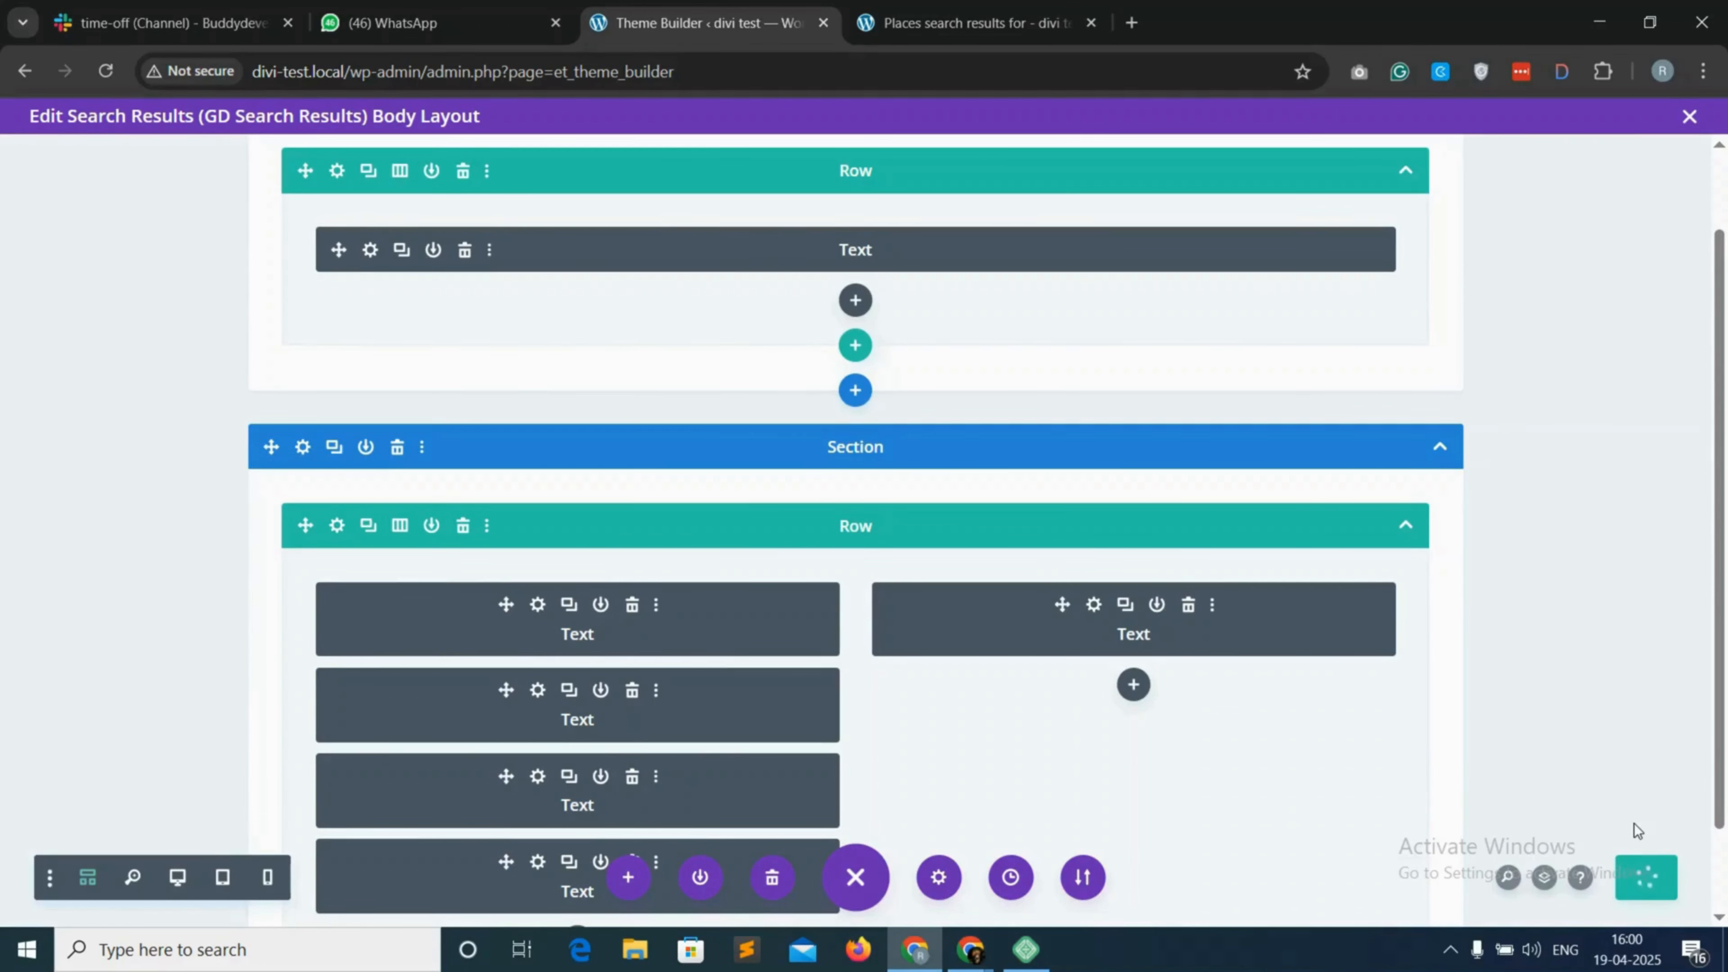
Reload the search results page and review the search bar spacing, listings, pagination and map
left_click(973, 23)
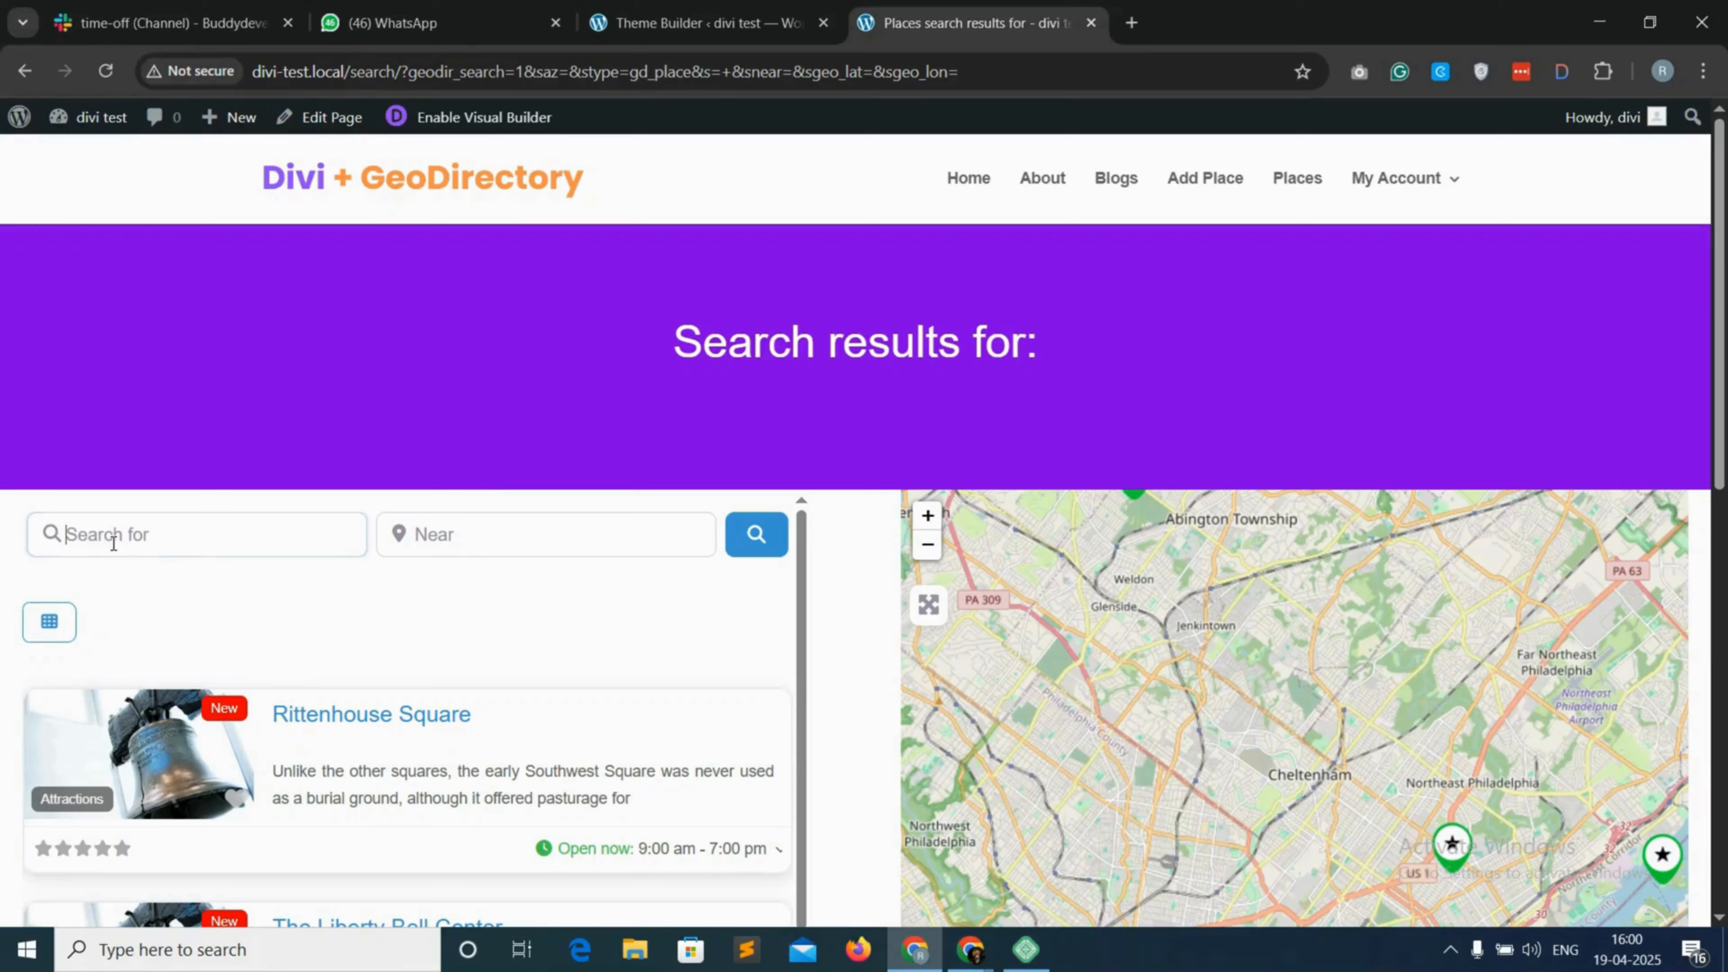
left_click(490, 529)
scroll(331, 586, "down", 10)
scroll(363, 639, "down", 2)
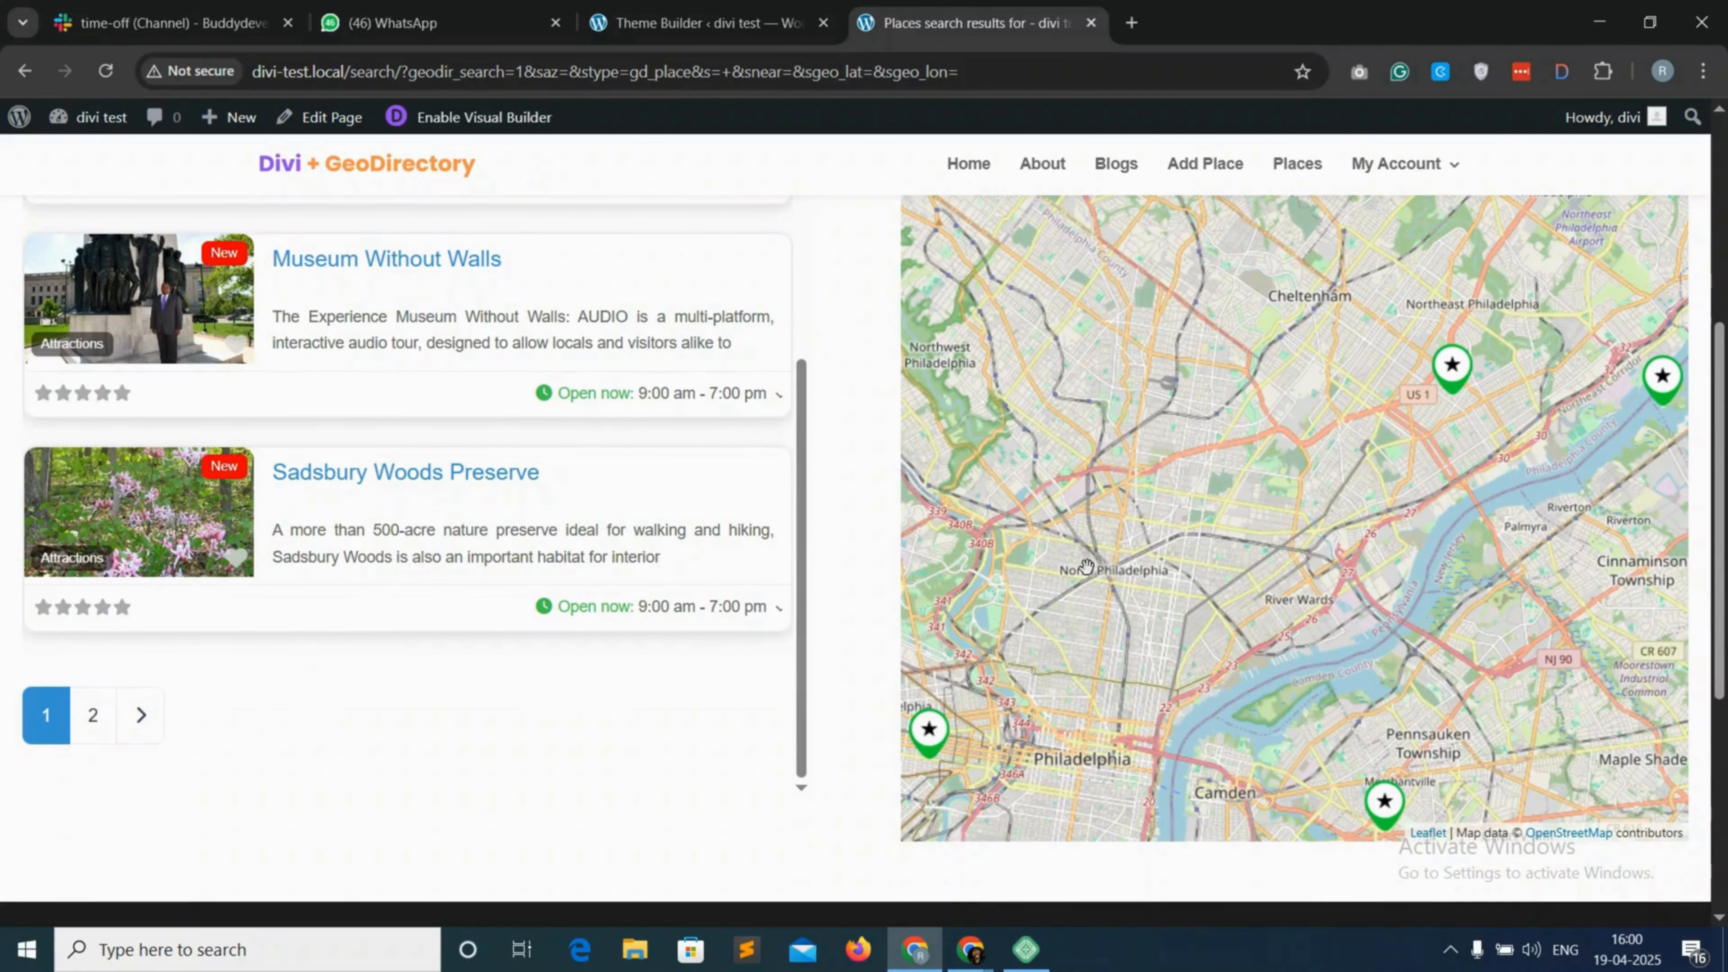
scroll(773, 740, "down", 3)
scroll(686, 703, "up", 10)
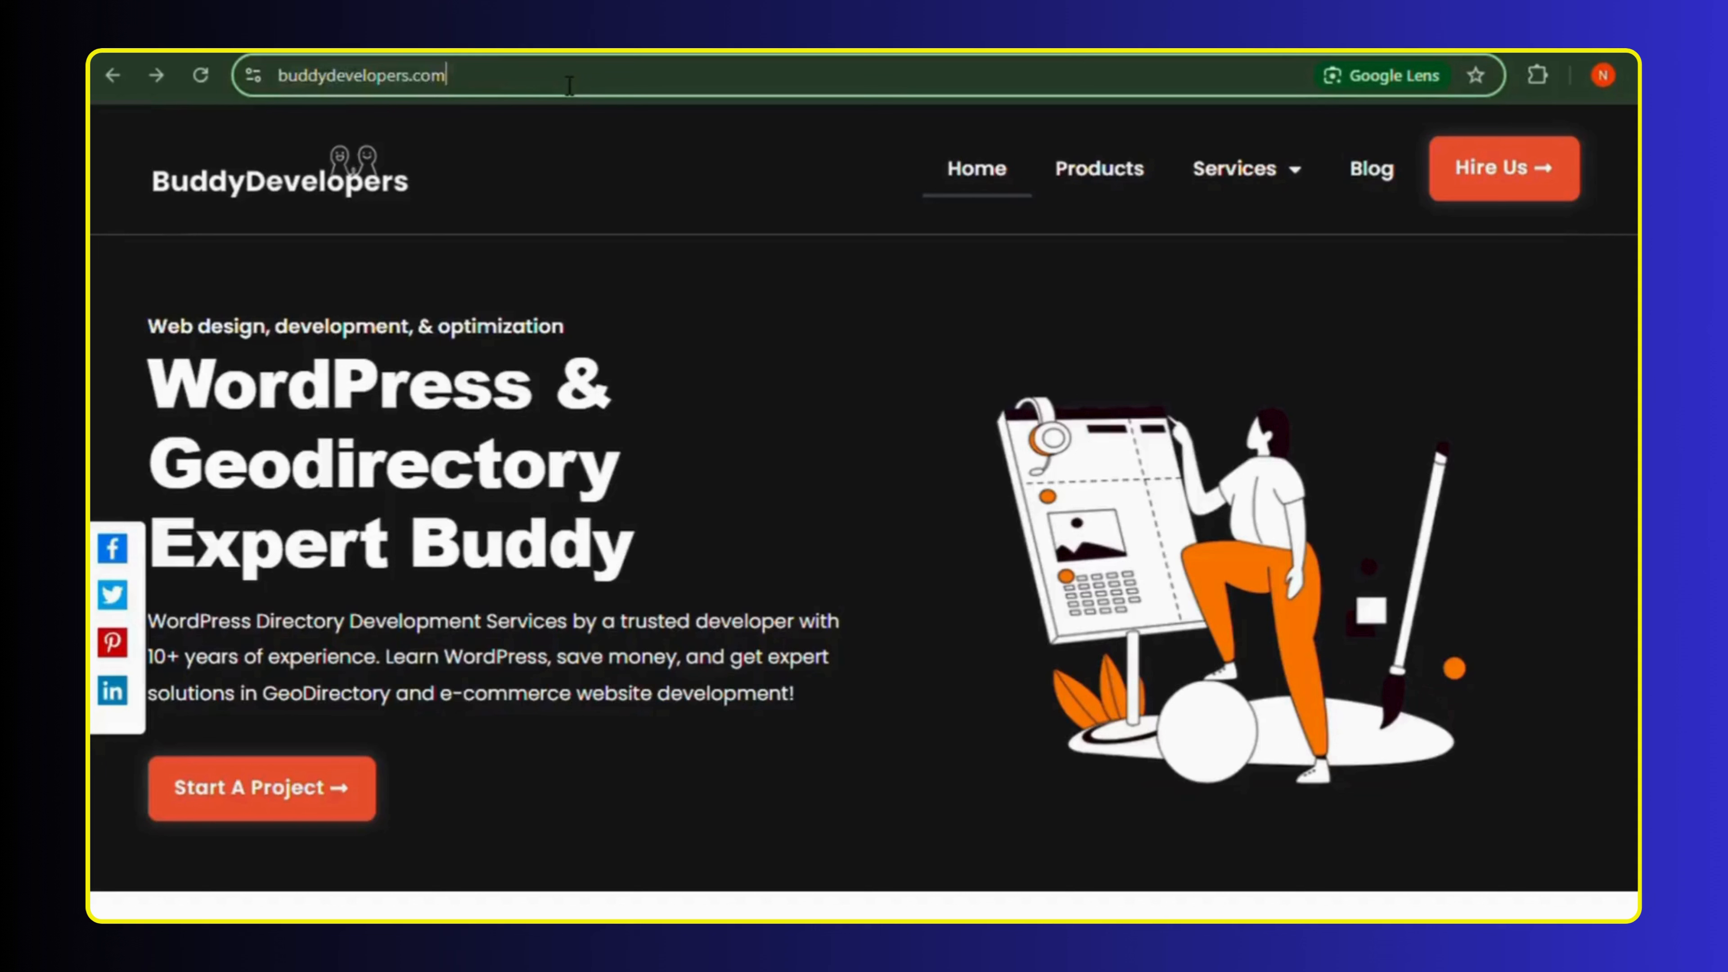
Open the Hire Us page on the buddydevelopers.com website
left_click(569, 85)
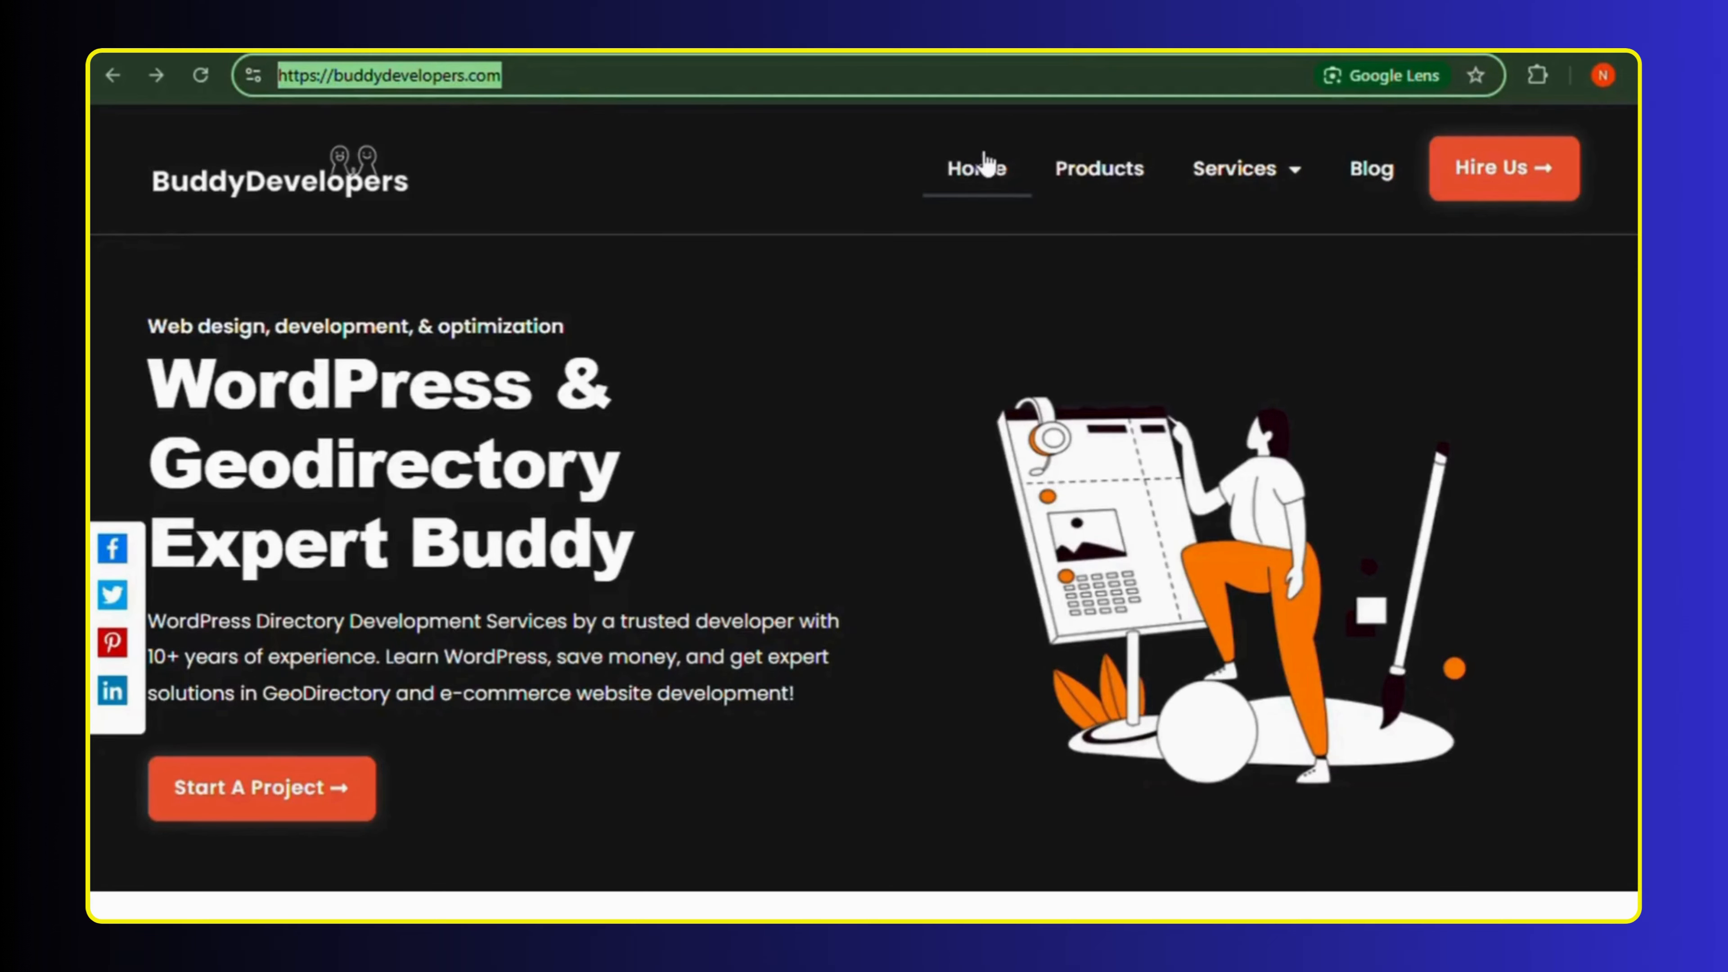
left_click(1490, 176)
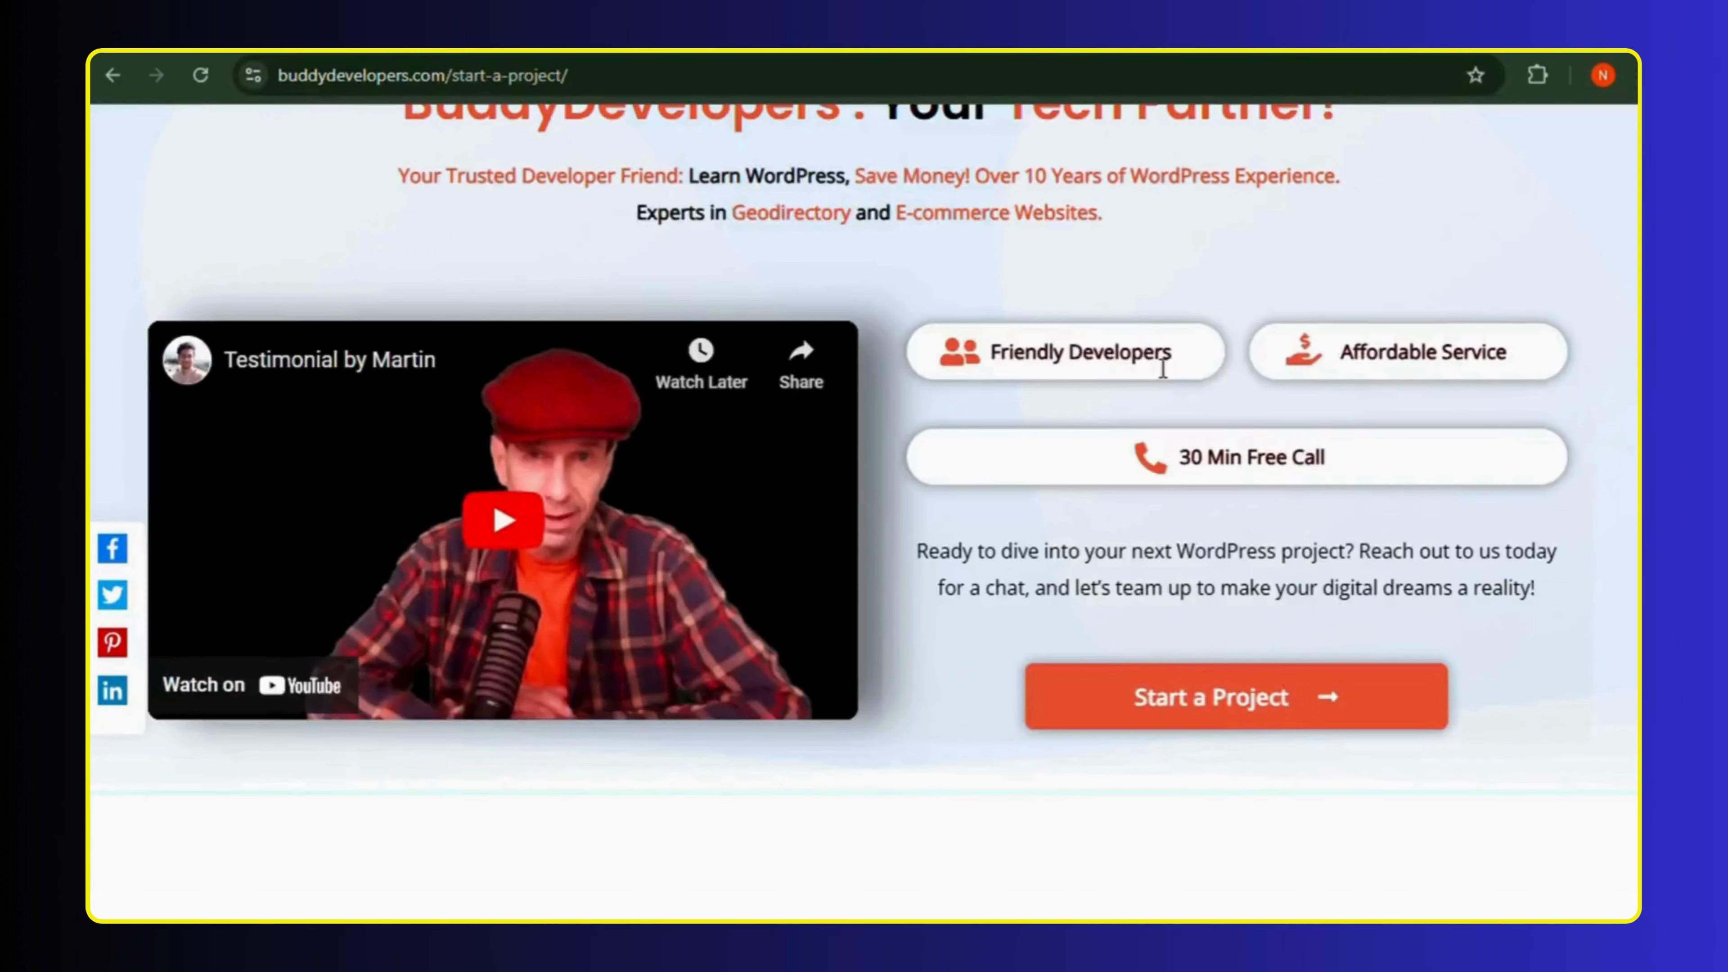